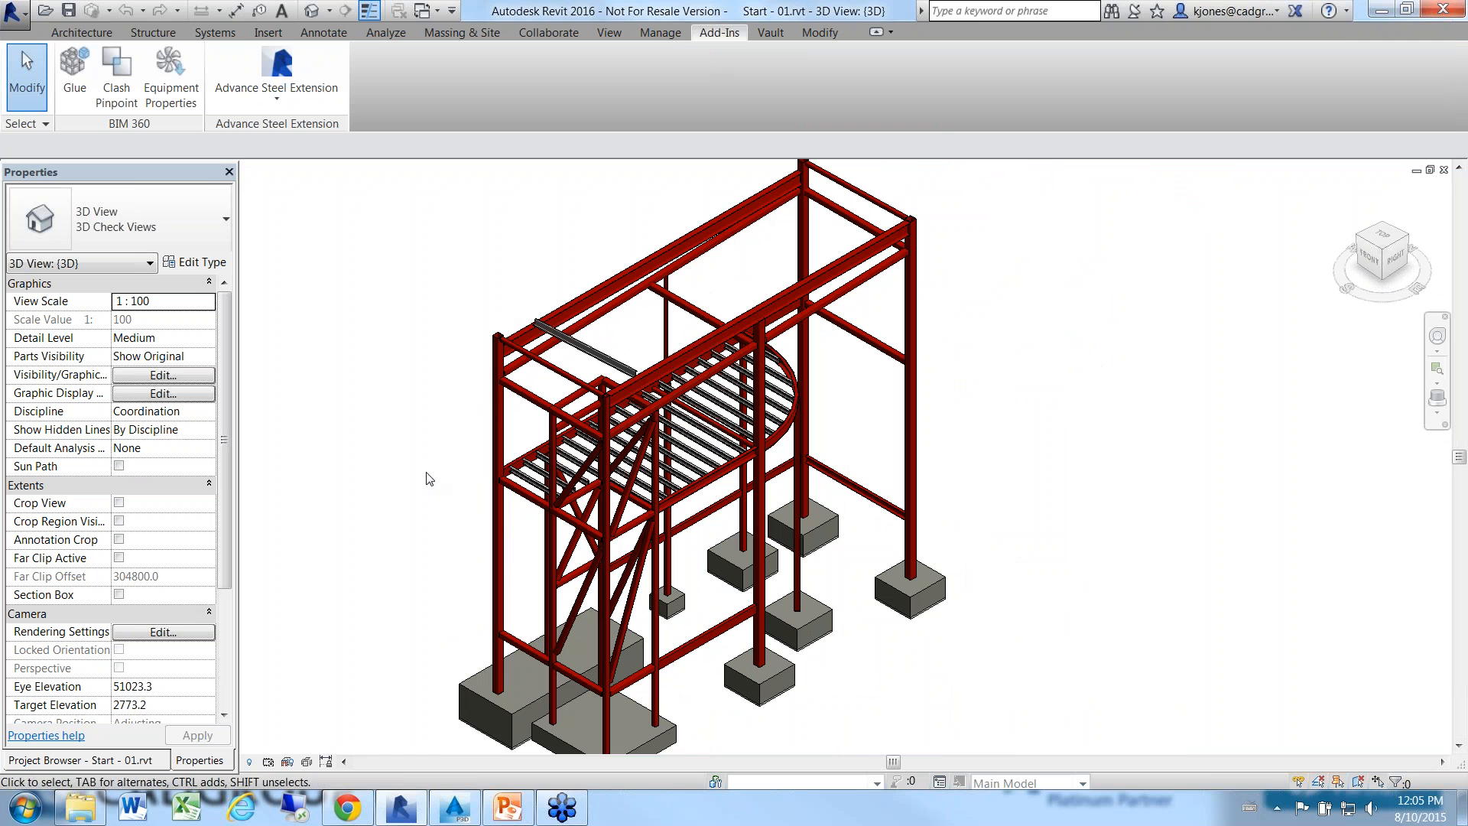
- Export the steel model through the Advance Steel Extension with the Australia library, saving it as Start - 01.smlx in the Revit folder
{"action": "left_click", "coordinate": [275, 102]}
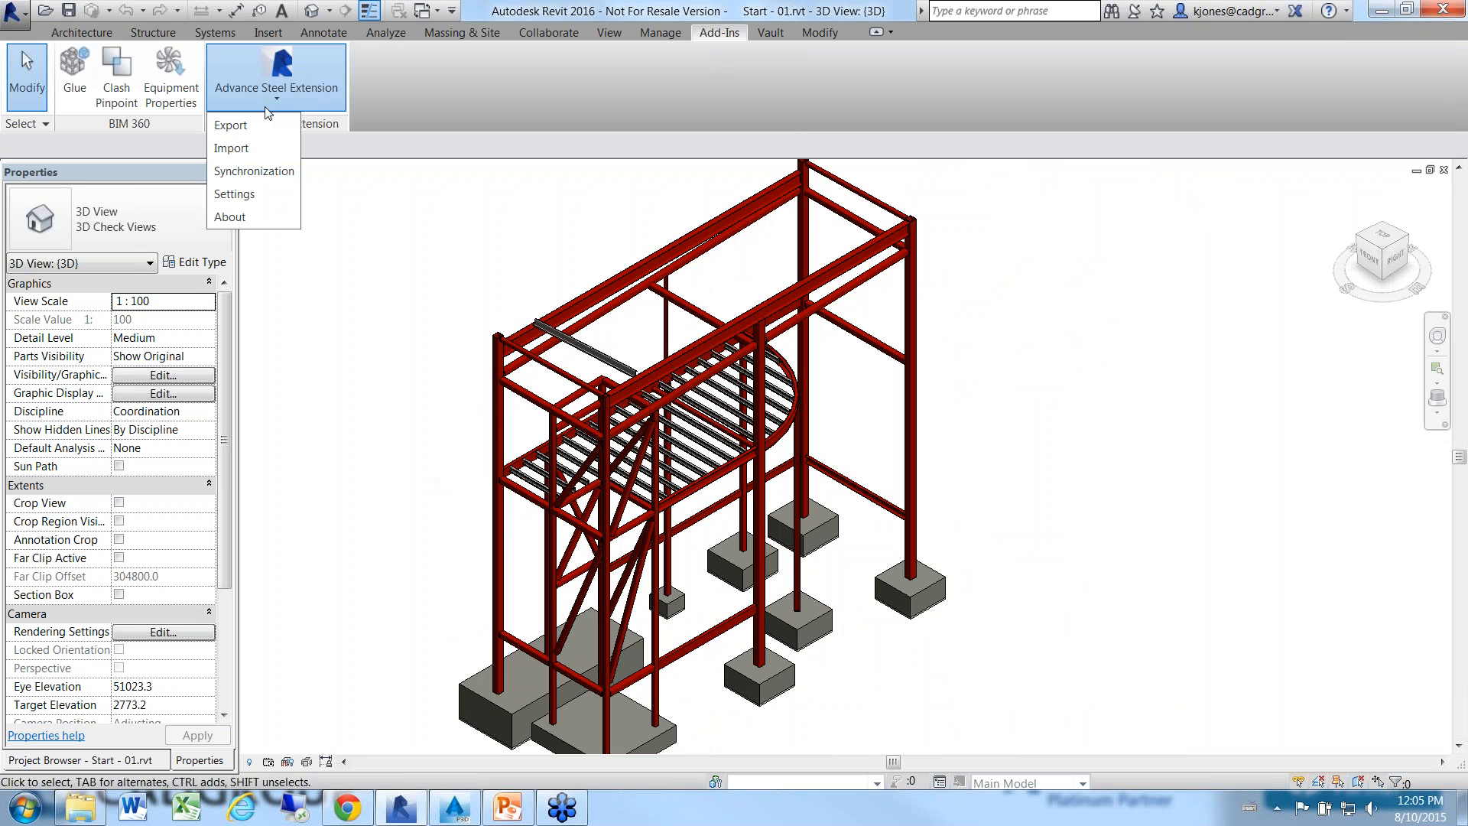
{"action": "left_click", "coordinate": [231, 127]}
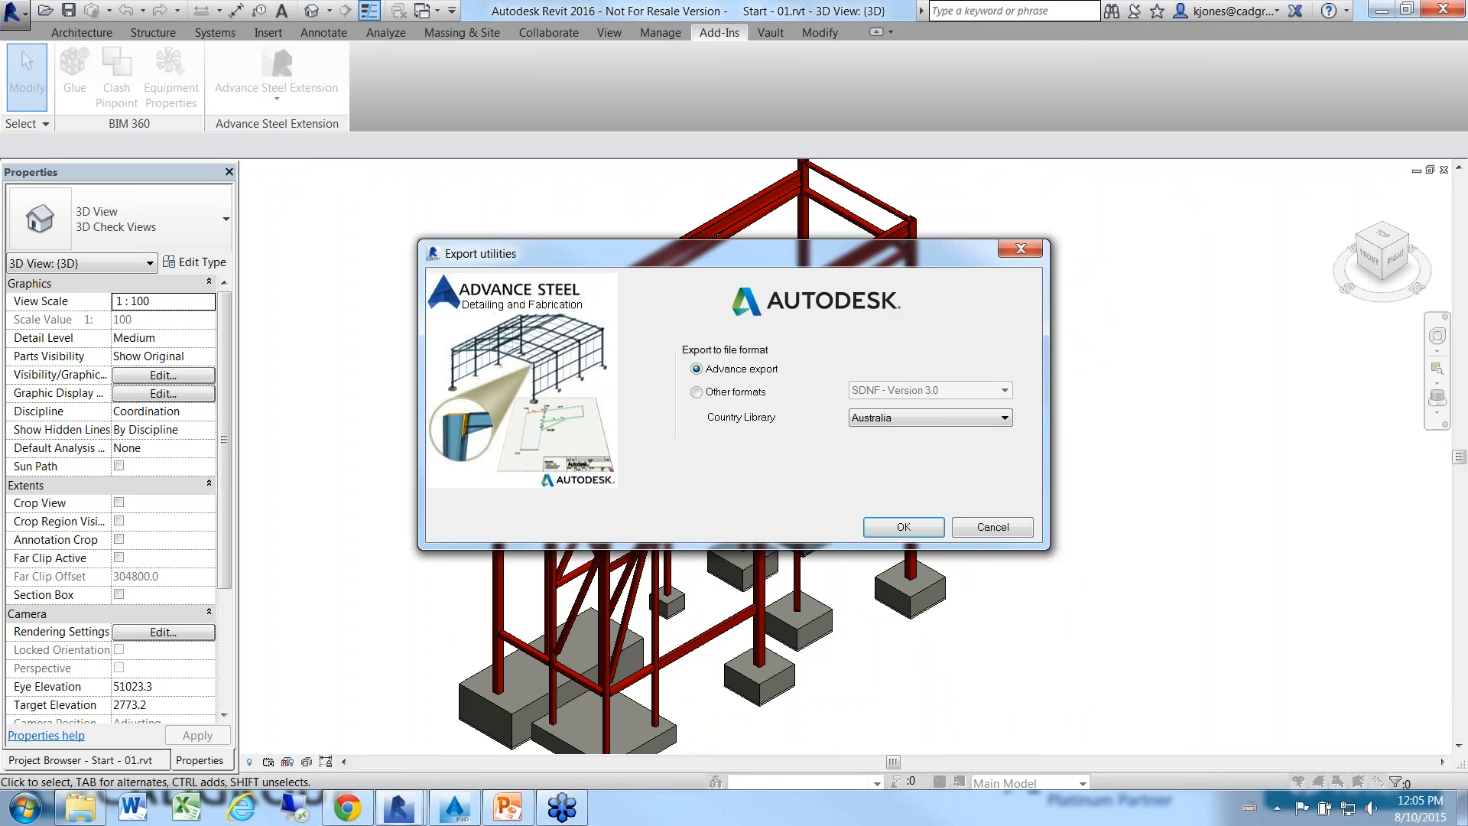
{"action": "left_click", "coordinate": [890, 530]}
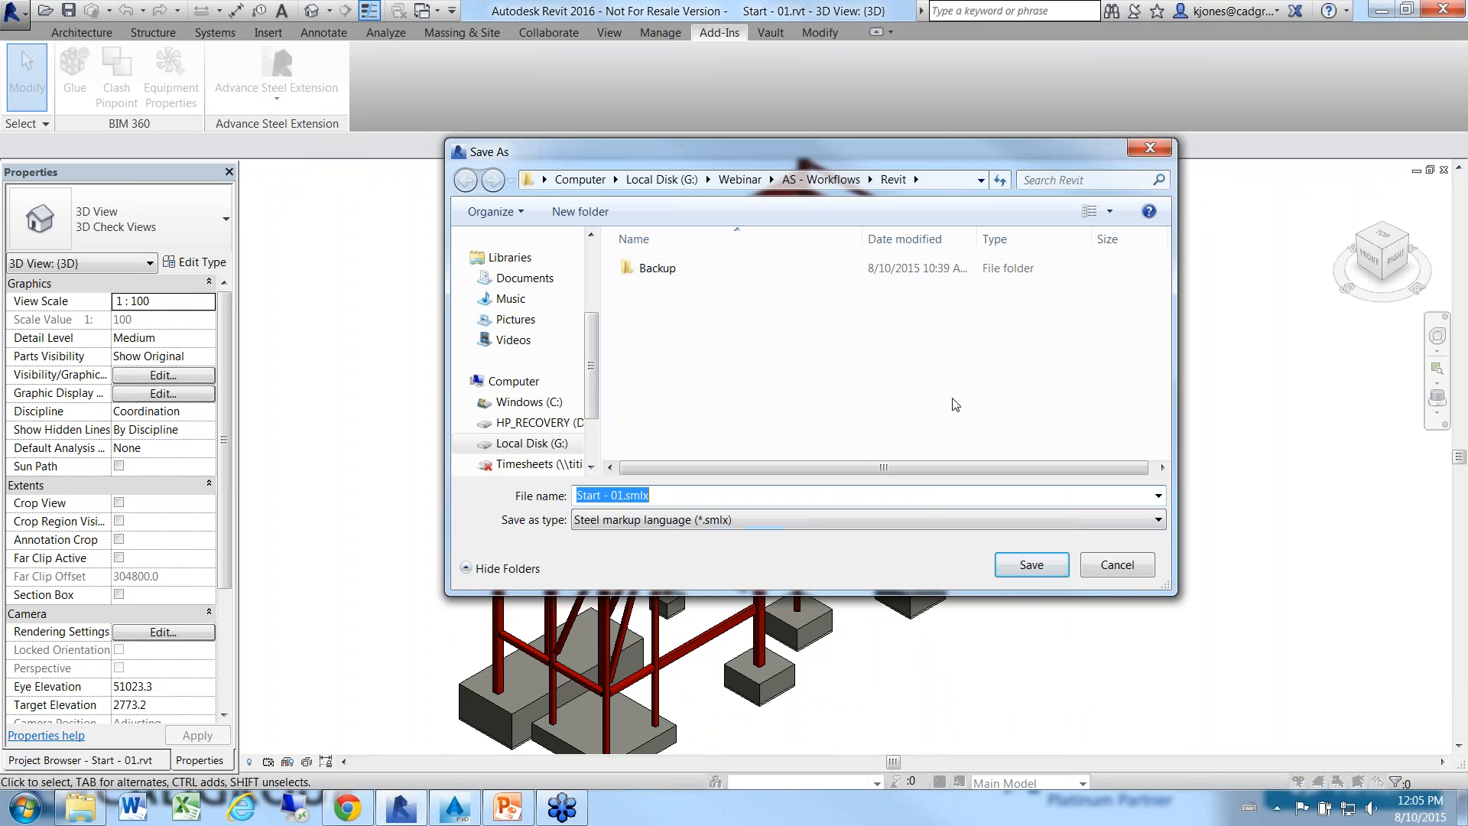
{"action": "left_click", "coordinate": [1031, 566]}
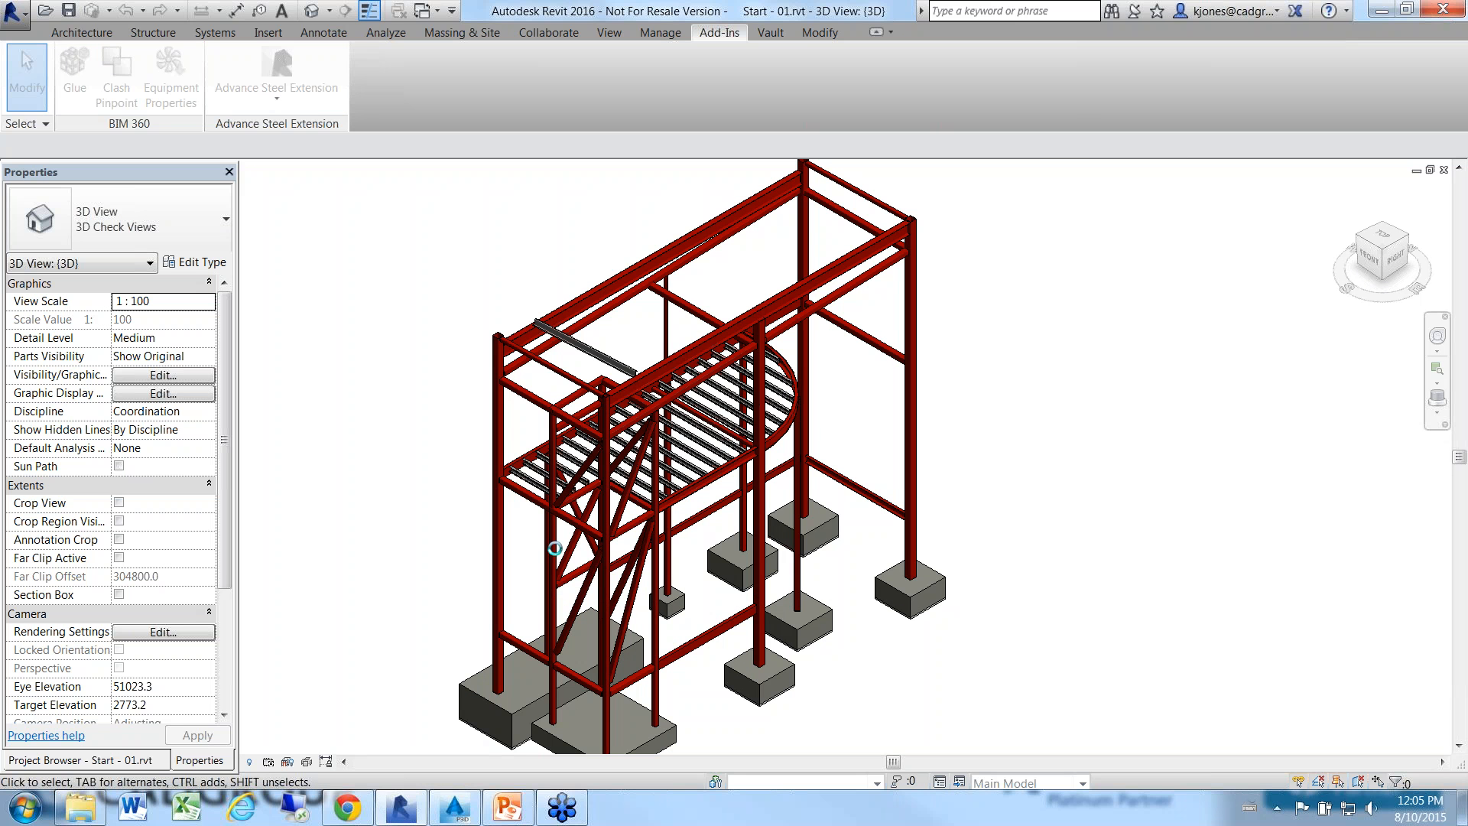
- Switch to Advance Steel and import the Revit model from Start - 01.smlx into the empty drawing
{"action": "left_click", "coordinate": [456, 807]}
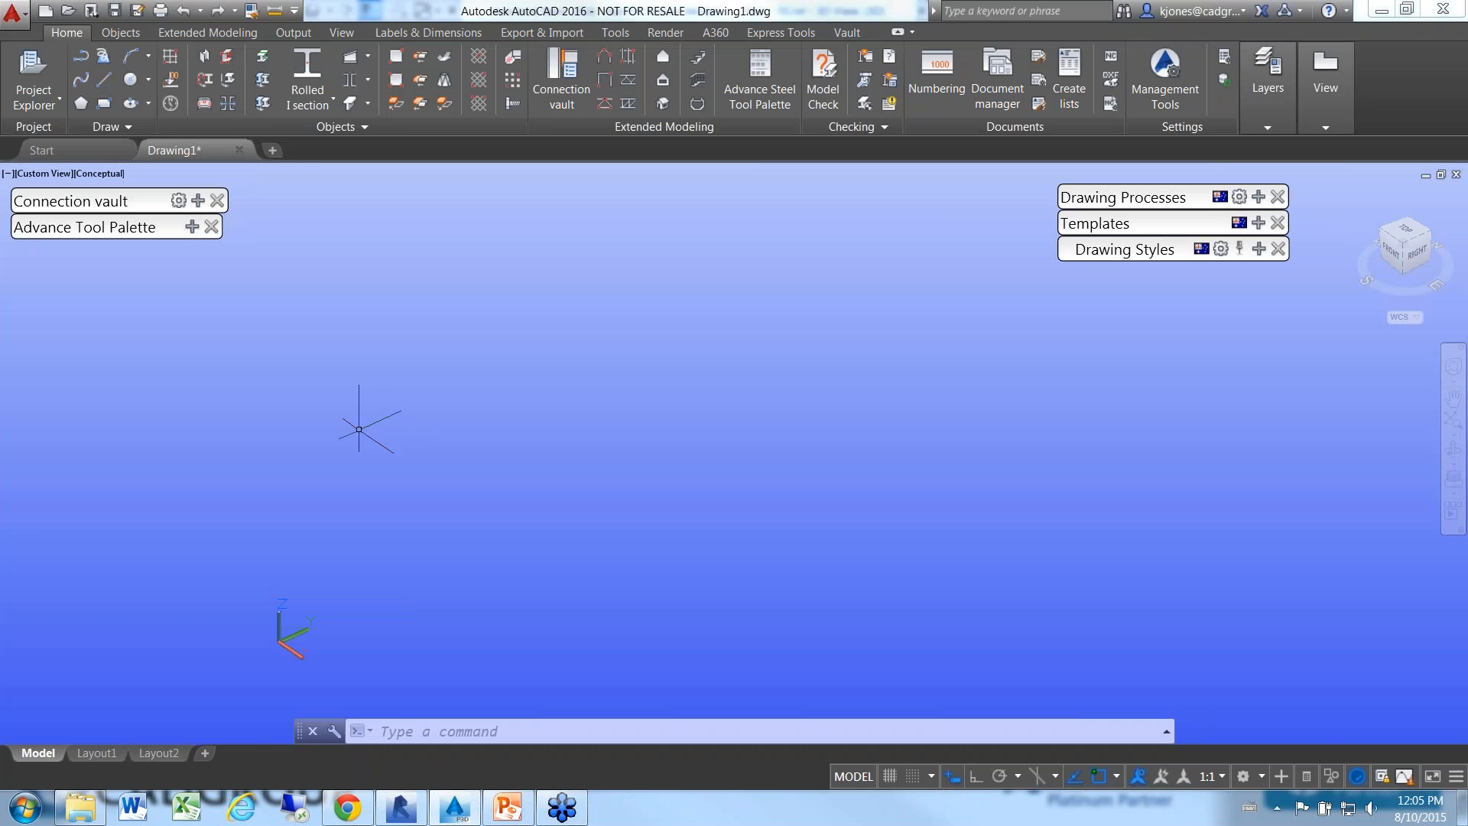
{"action": "left_click", "coordinate": [539, 32]}
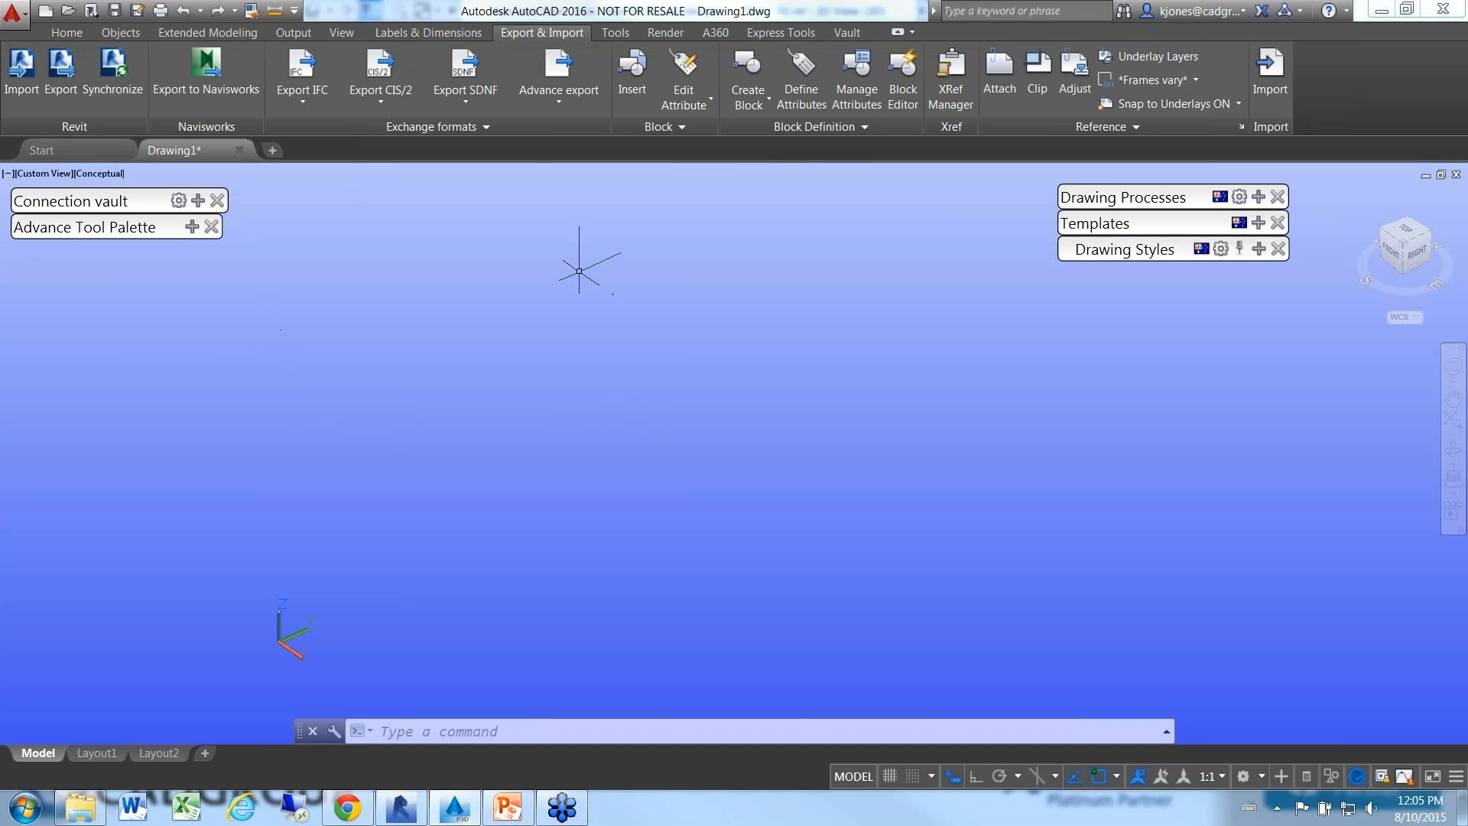
{"action": "left_click", "coordinate": [23, 83]}
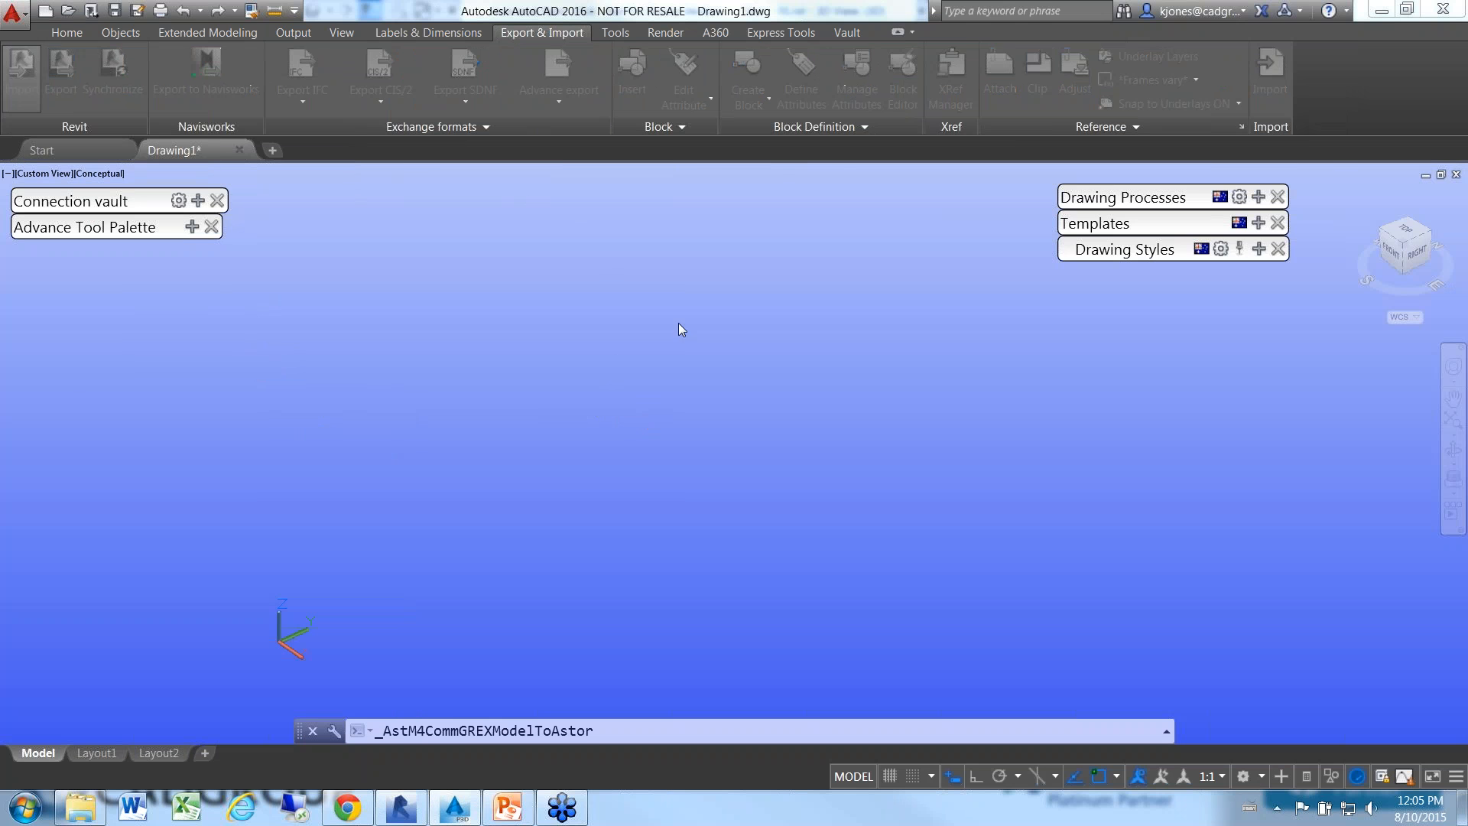
{"action": "left_click", "coordinate": [767, 291]}
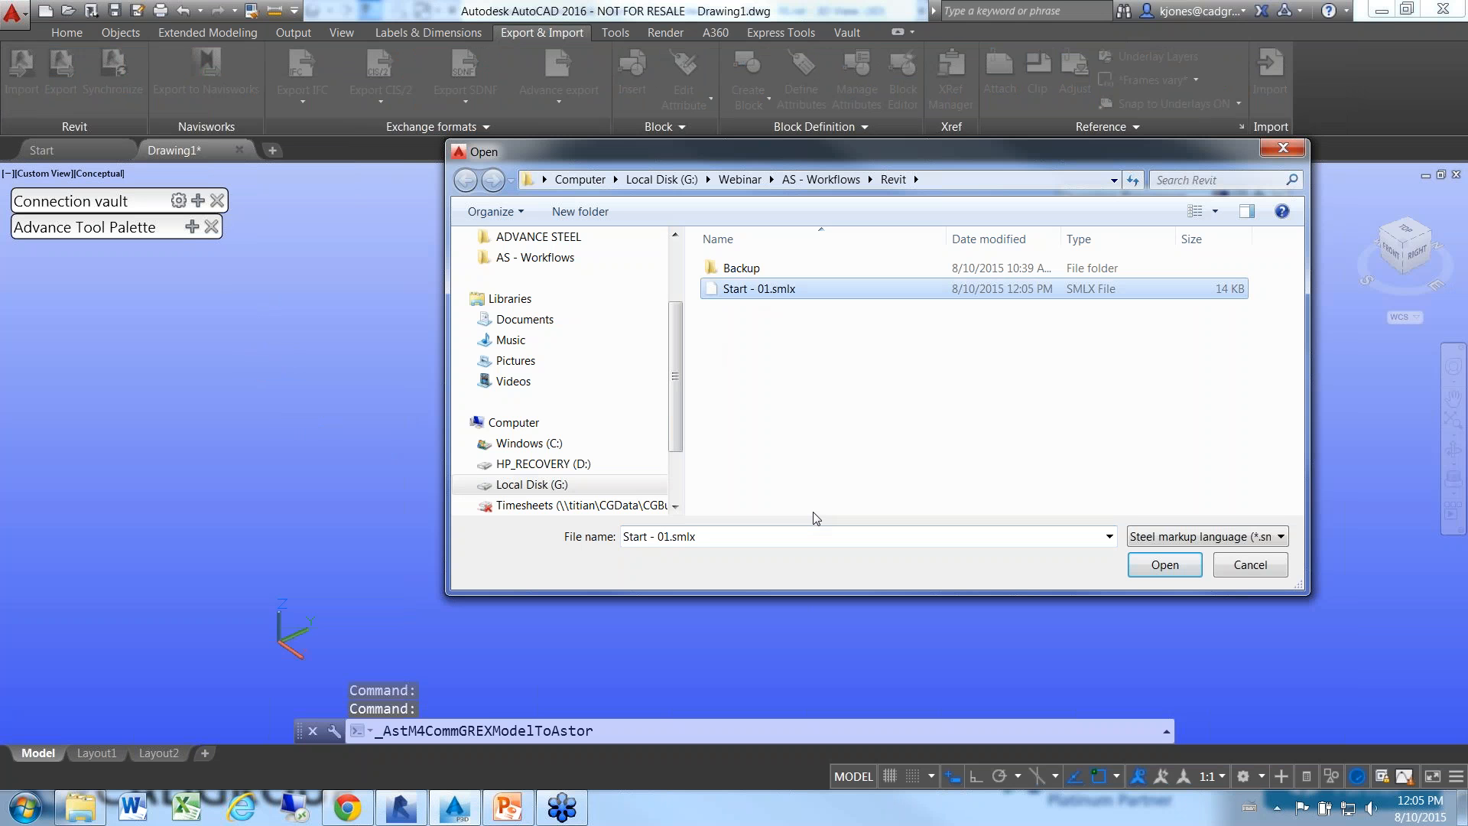
{"action": "left_click", "coordinate": [1162, 570]}
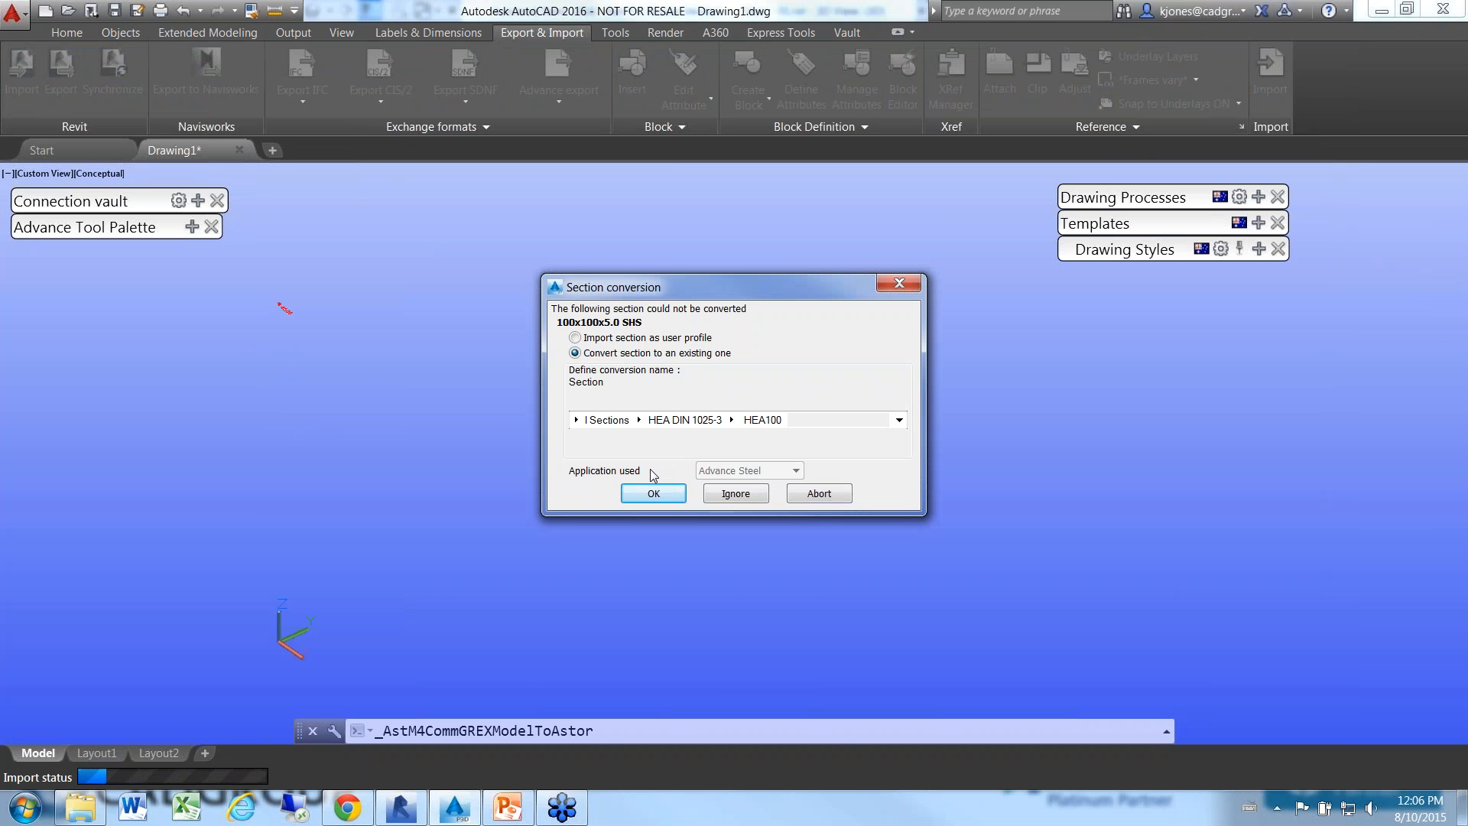
- Convert the unrecognised 100x100x5.0 SHS section to the Australian Rectangular Hollow Section 100x50x5.0 RHS and continue the import
{"action": "left_click", "coordinate": [575, 420]}
{"action": "scroll", "coordinate": [638, 745], "scroll_direction": "down", "scroll_amount": 5}
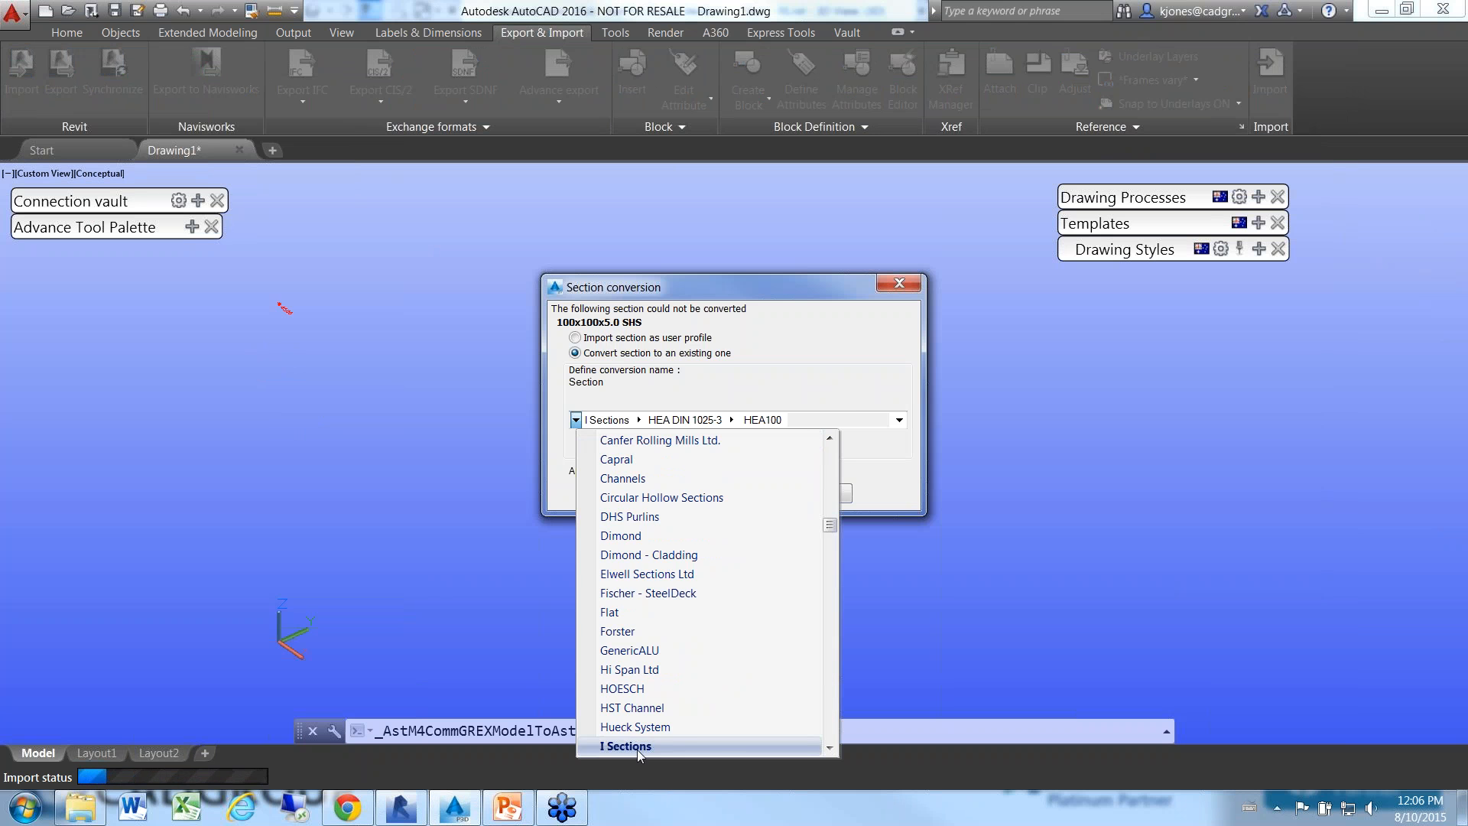
{"action": "scroll", "coordinate": [637, 747], "scroll_direction": "down", "scroll_amount": 6}
{"action": "left_click", "coordinate": [639, 746]}
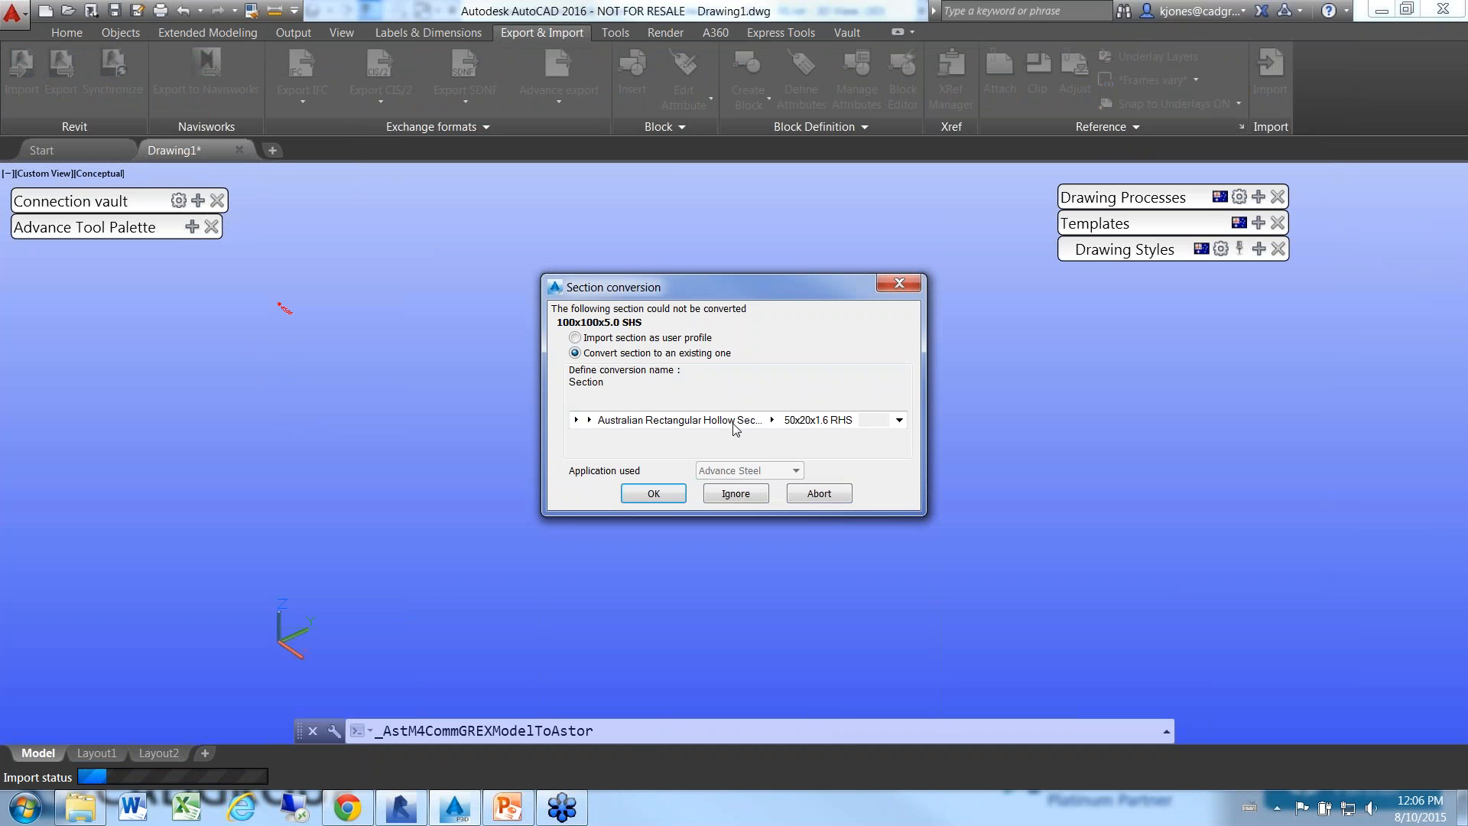
{"action": "left_click", "coordinate": [774, 420]}
{"action": "left_click", "coordinate": [772, 419]}
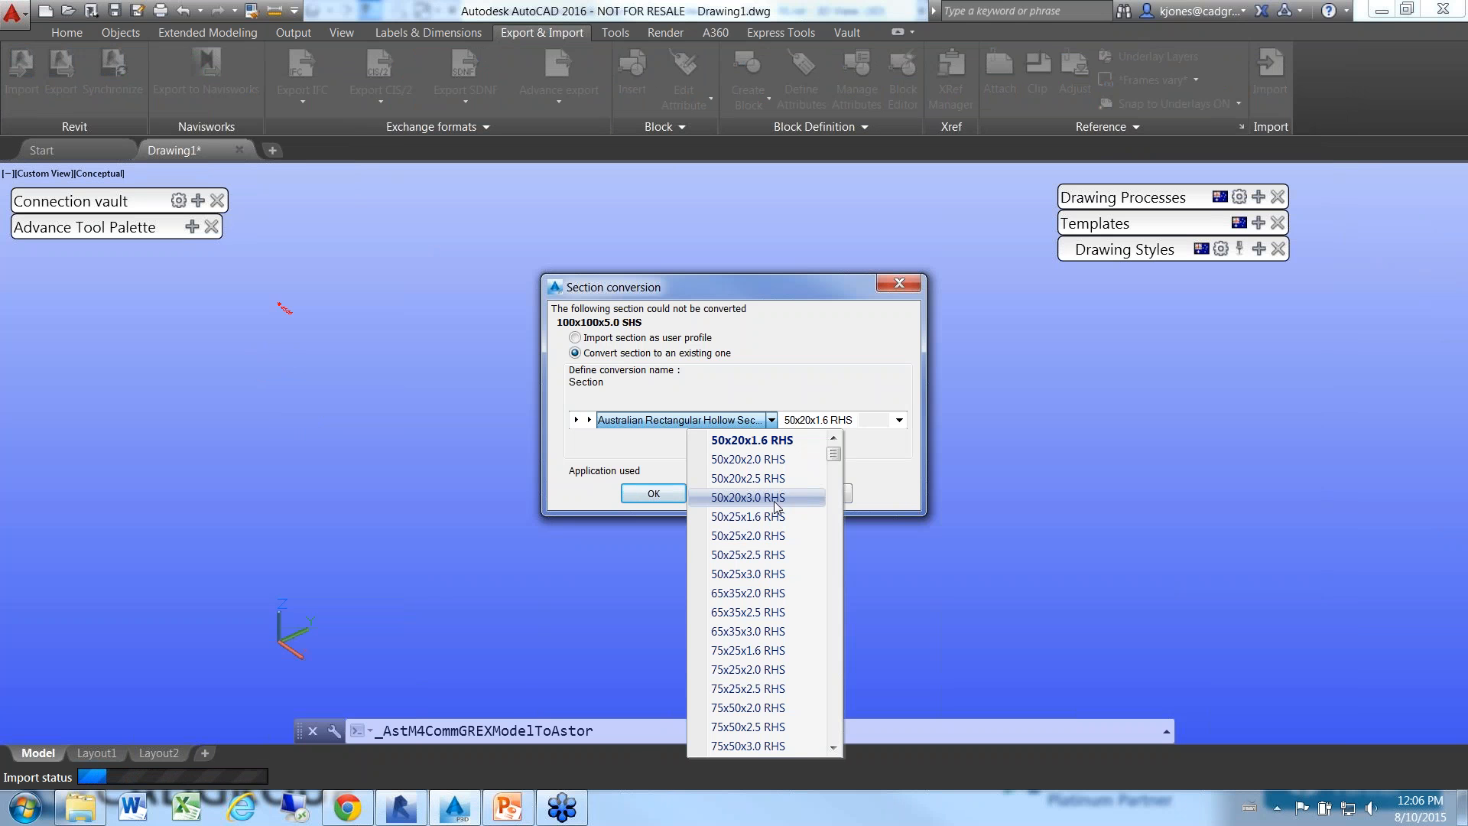
{"action": "scroll", "coordinate": [753, 673], "scroll_direction": "down", "scroll_amount": 3}
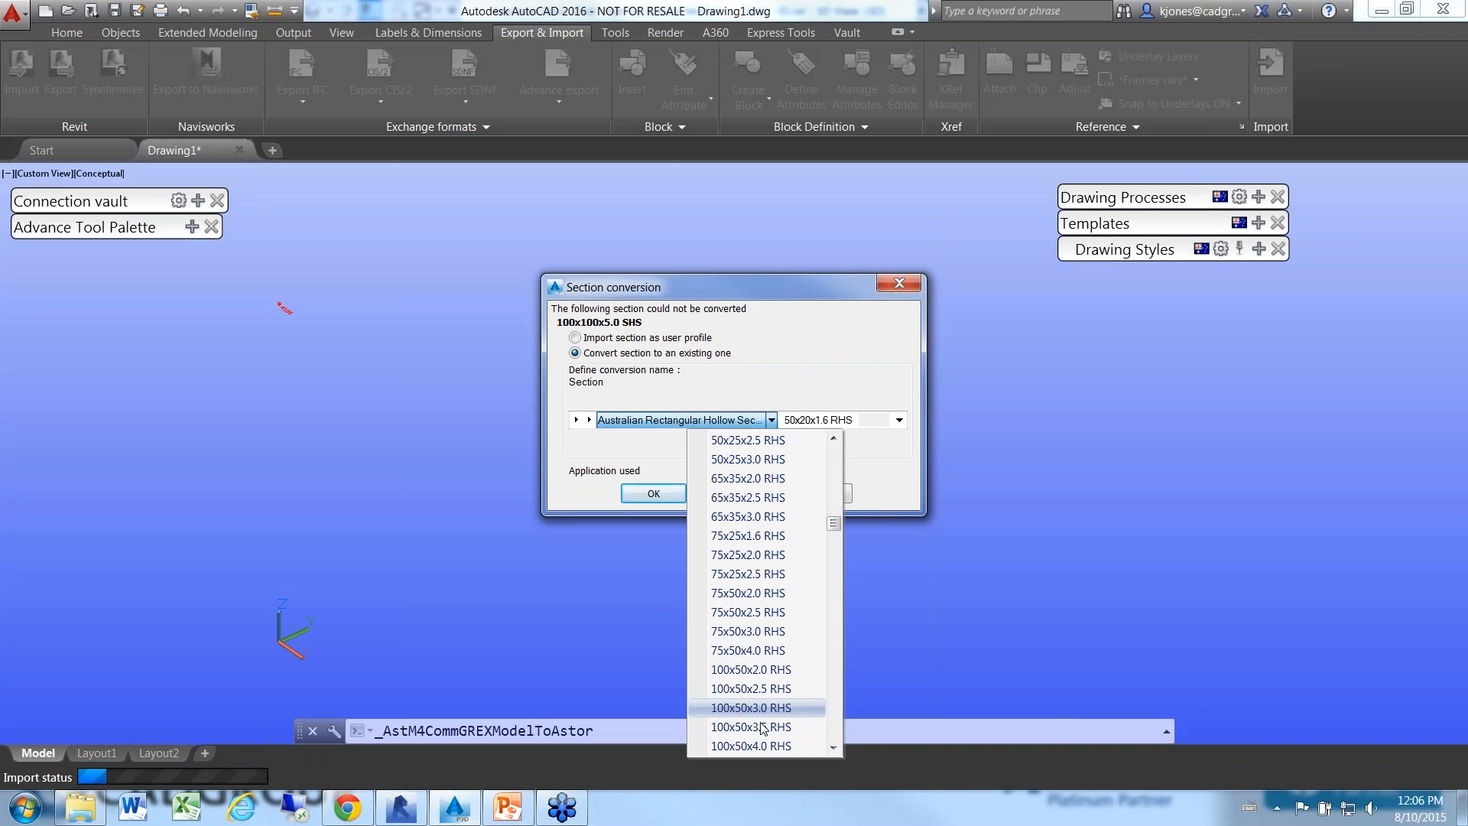
{"action": "left_click", "coordinate": [765, 726]}
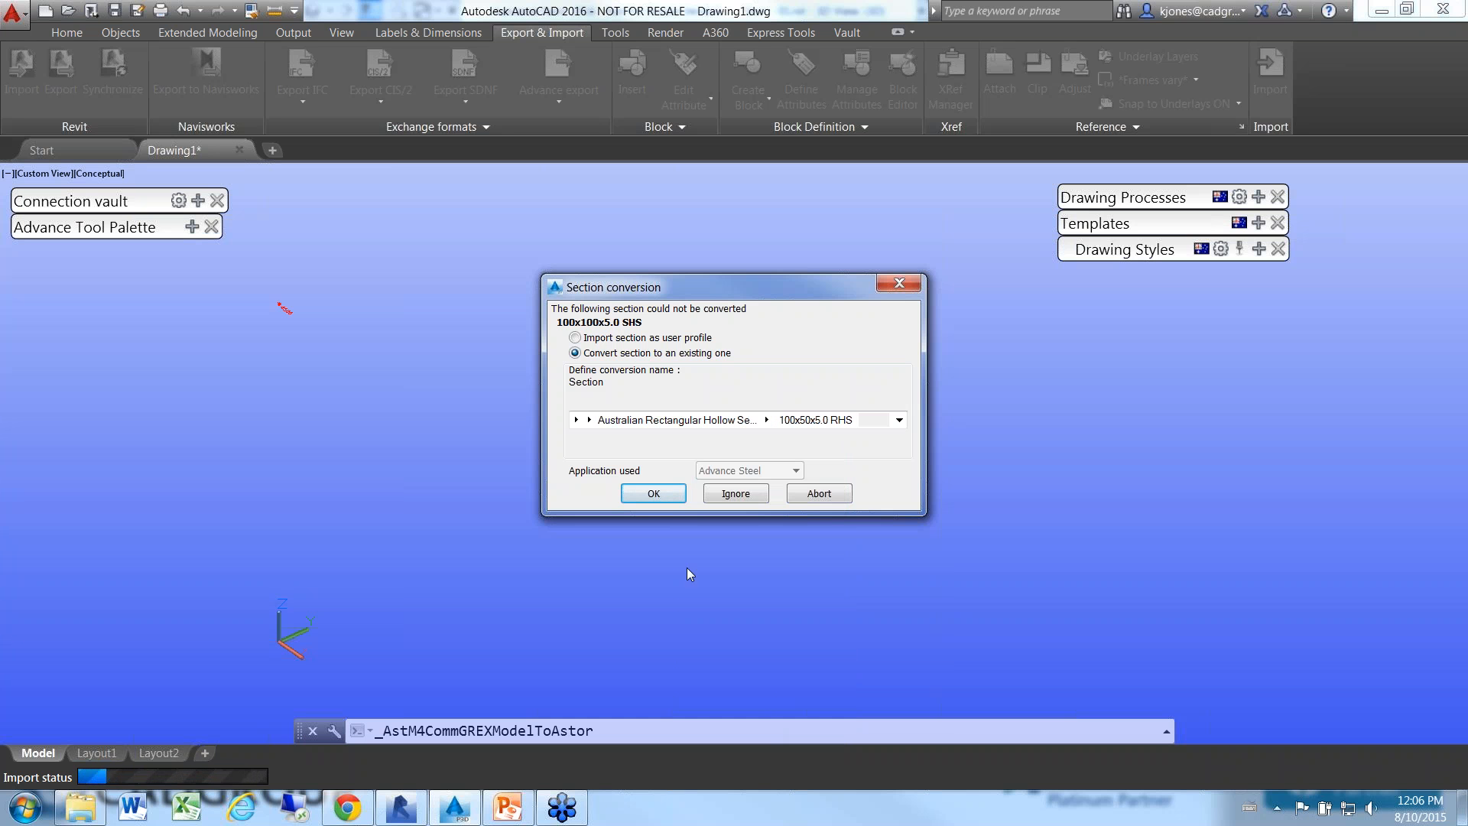
{"action": "left_click", "coordinate": [654, 493]}
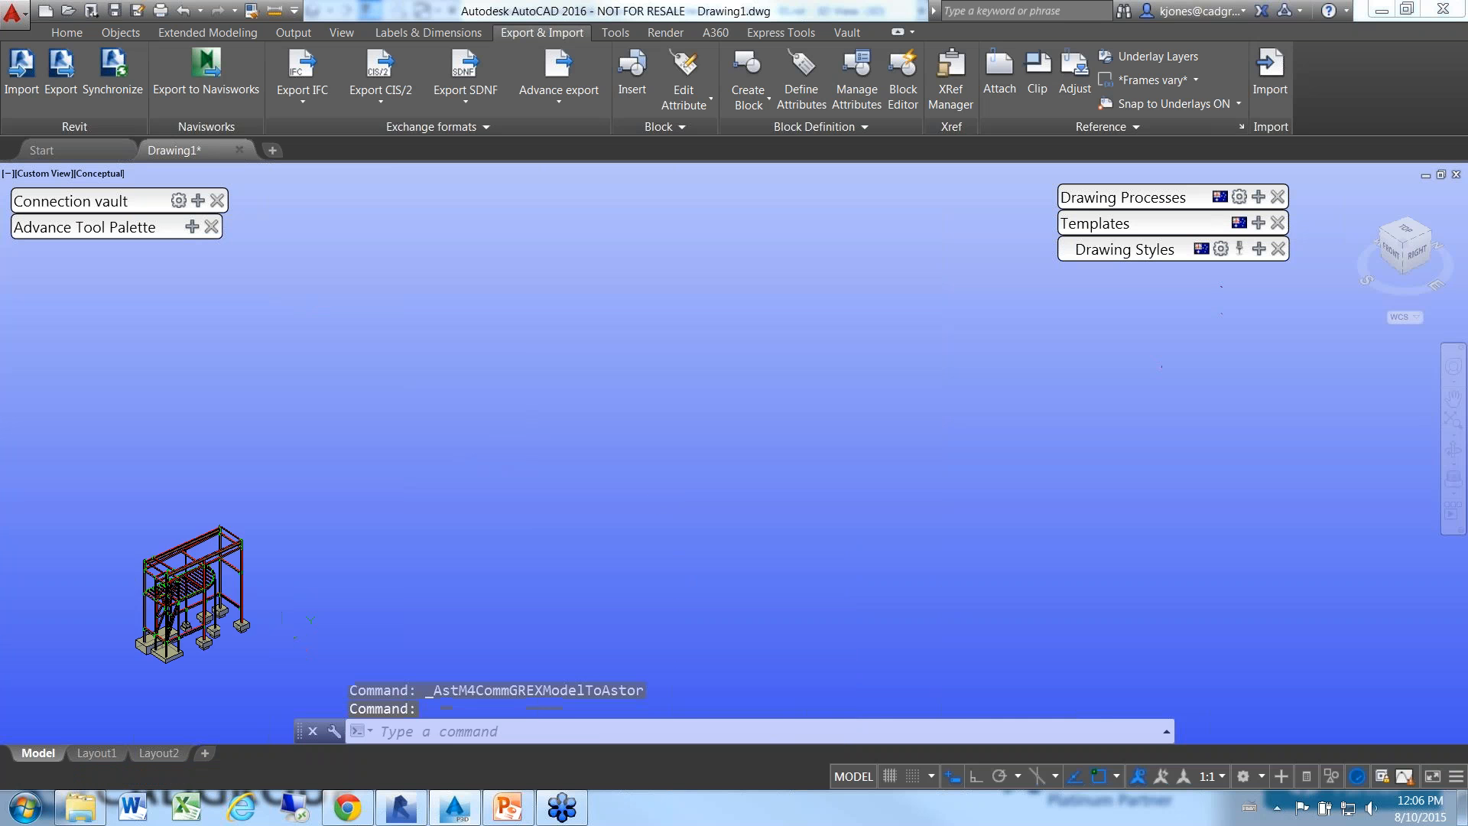
- Examine the imported steel frame and the section and material properties of its corner column
{"action": "scroll", "coordinate": [603, 484], "scroll_direction": "up", "scroll_amount": 6}
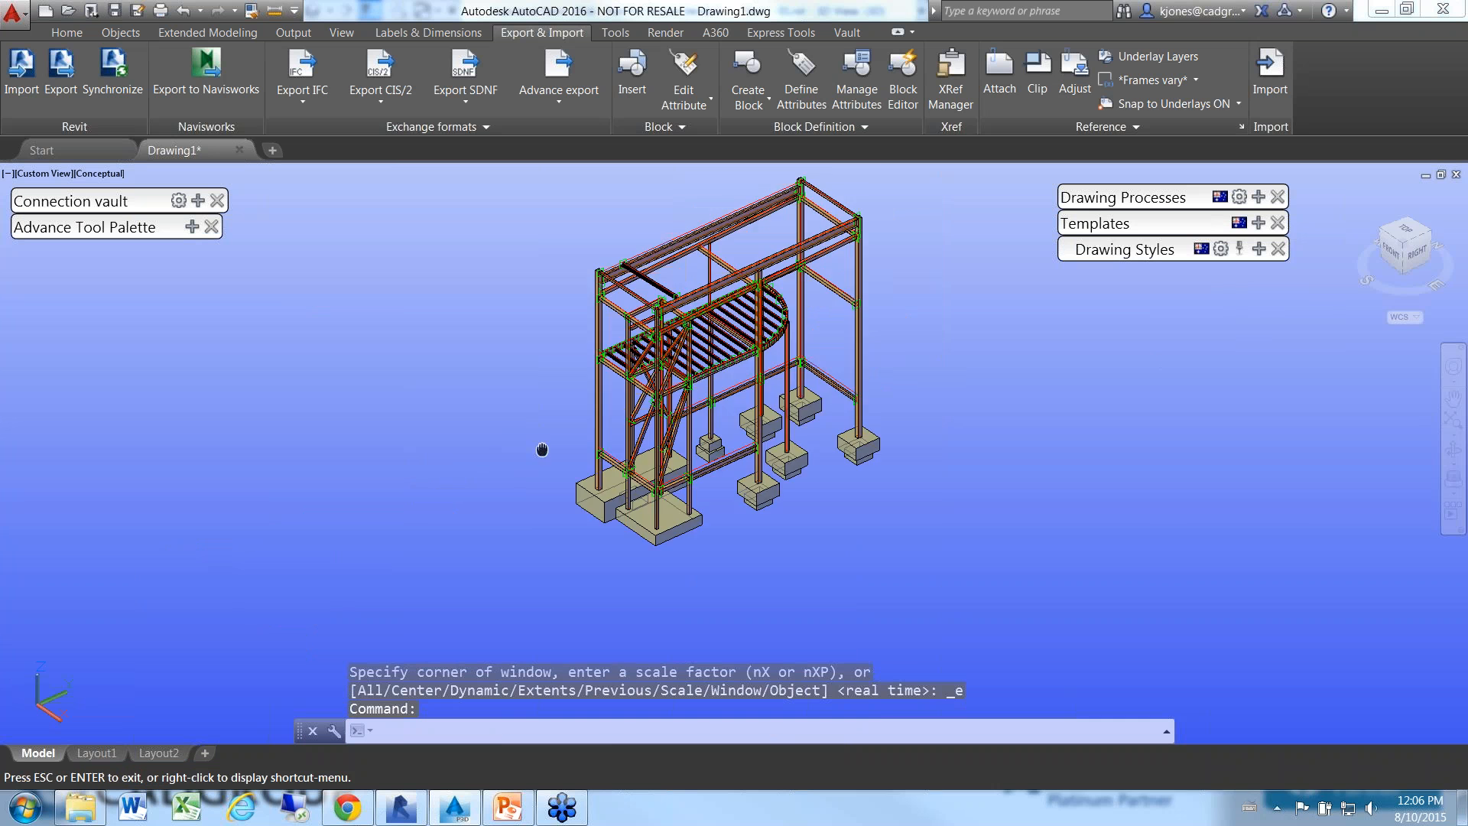
{"action": "scroll", "coordinate": [429, 497], "scroll_direction": "up", "scroll_amount": 2}
{"action": "scroll", "coordinate": [424, 516], "scroll_direction": "down", "scroll_amount": 4}
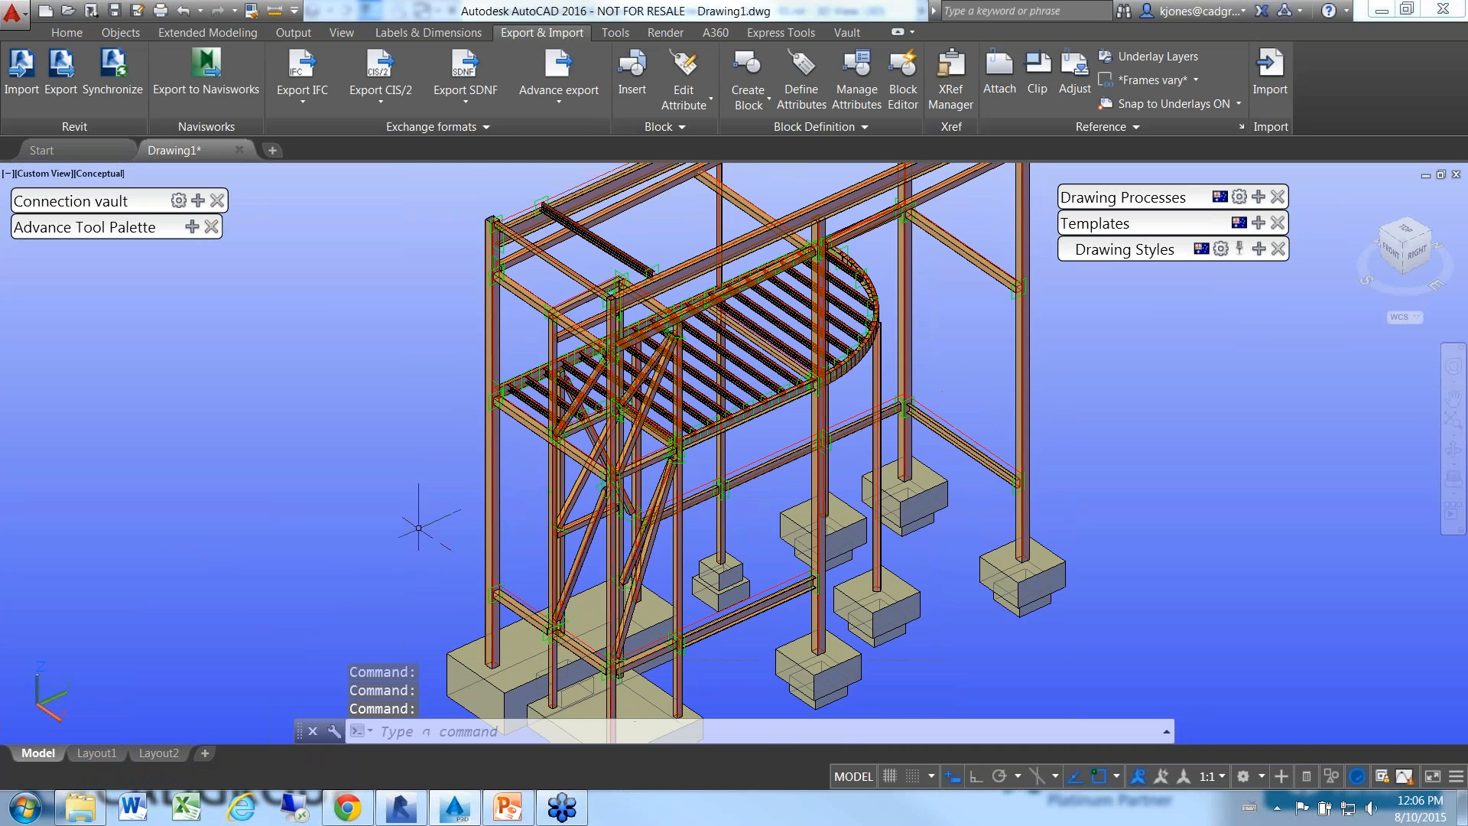
{"action": "double_click", "coordinate": [467, 529]}
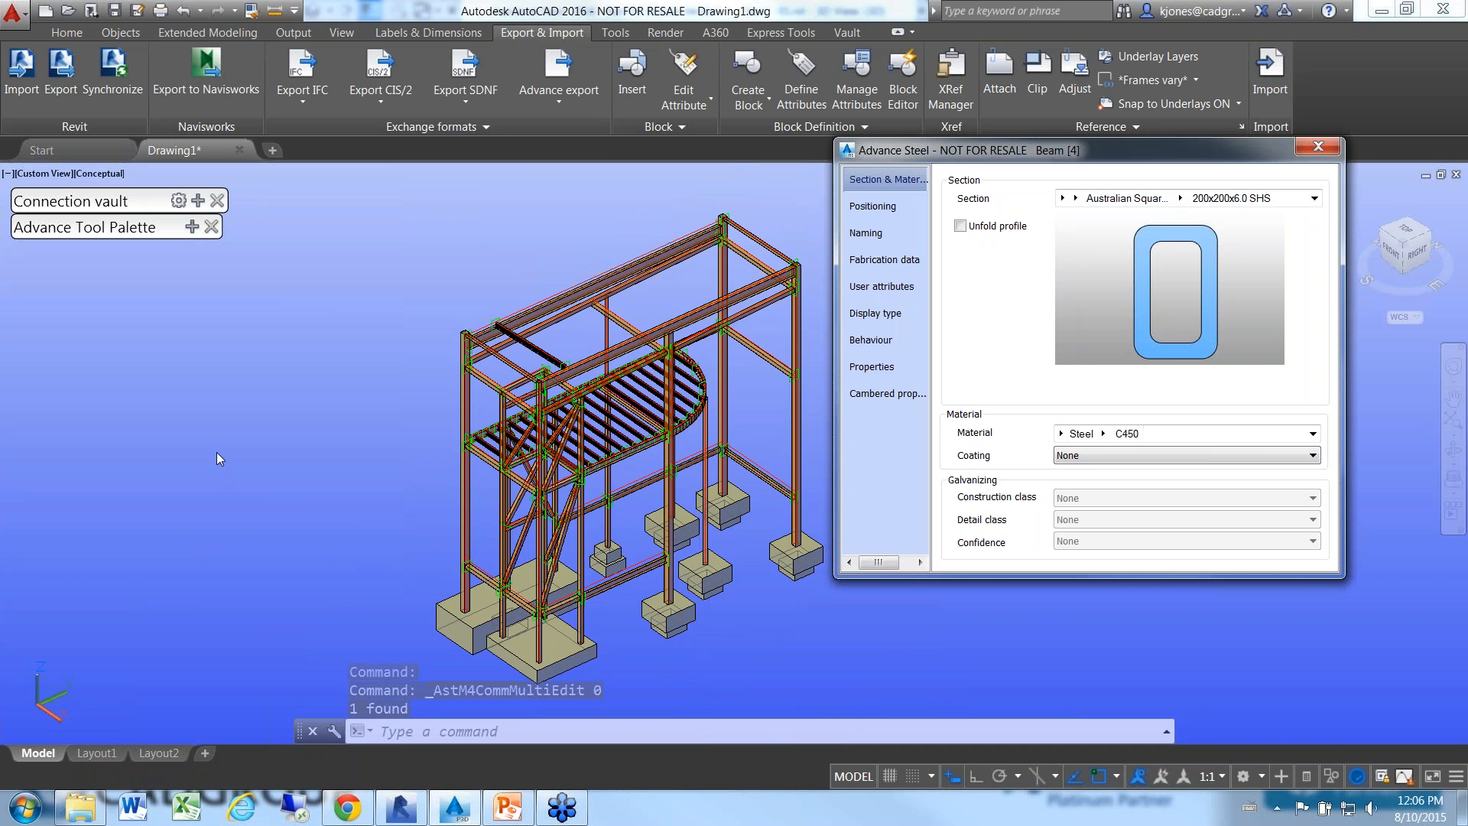
{"action": "left_click", "coordinate": [1320, 147]}
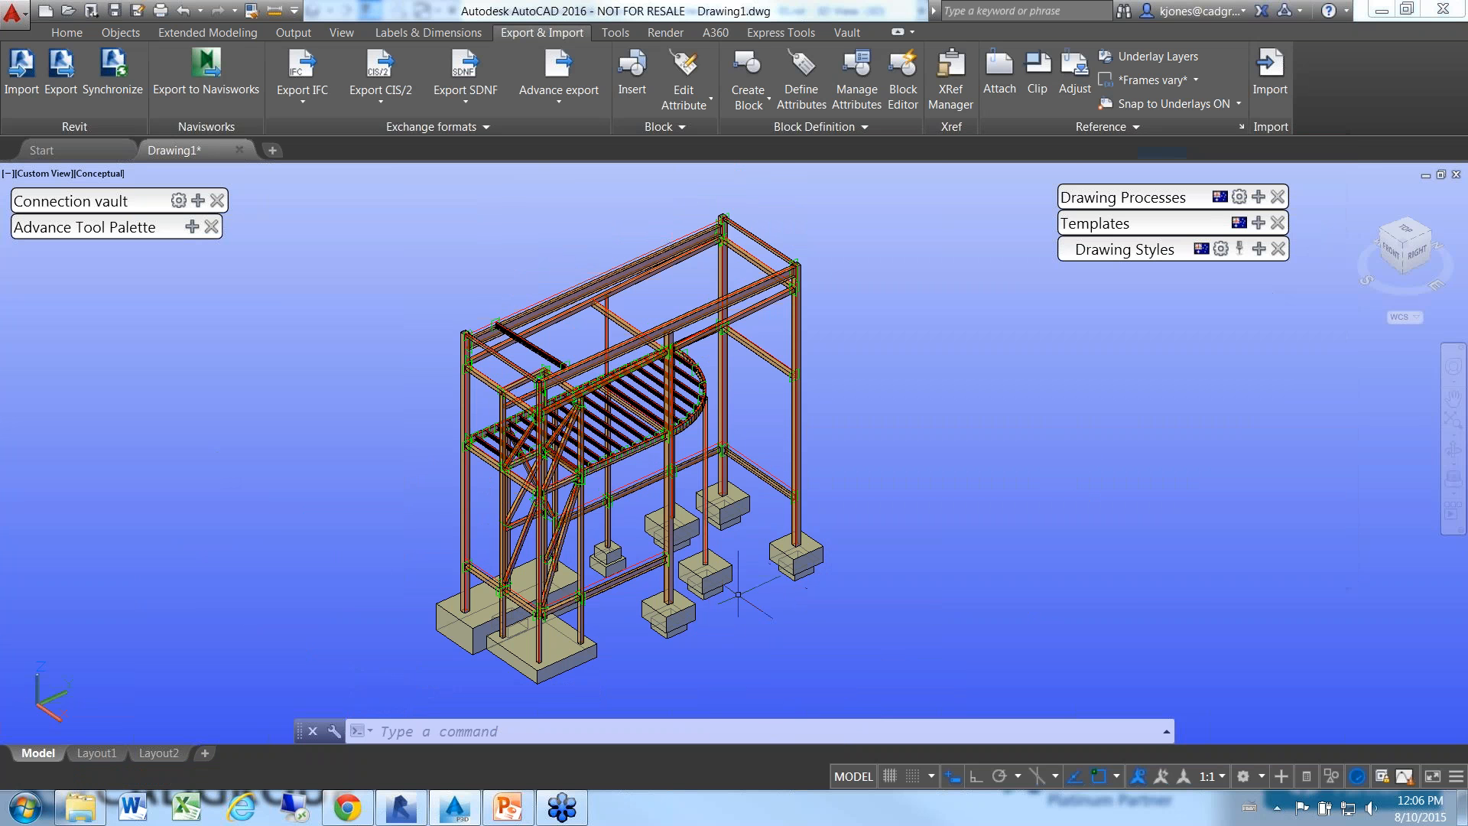
- Add a base plate connection with default settings to the corner column standing on the long rear footing
{"action": "middle_click_drag", "start_coordinate": [617, 613], "coordinate": [671, 597], "text": "shift"}
{"action": "scroll", "coordinate": [671, 597], "scroll_direction": "up", "scroll_amount": 2}
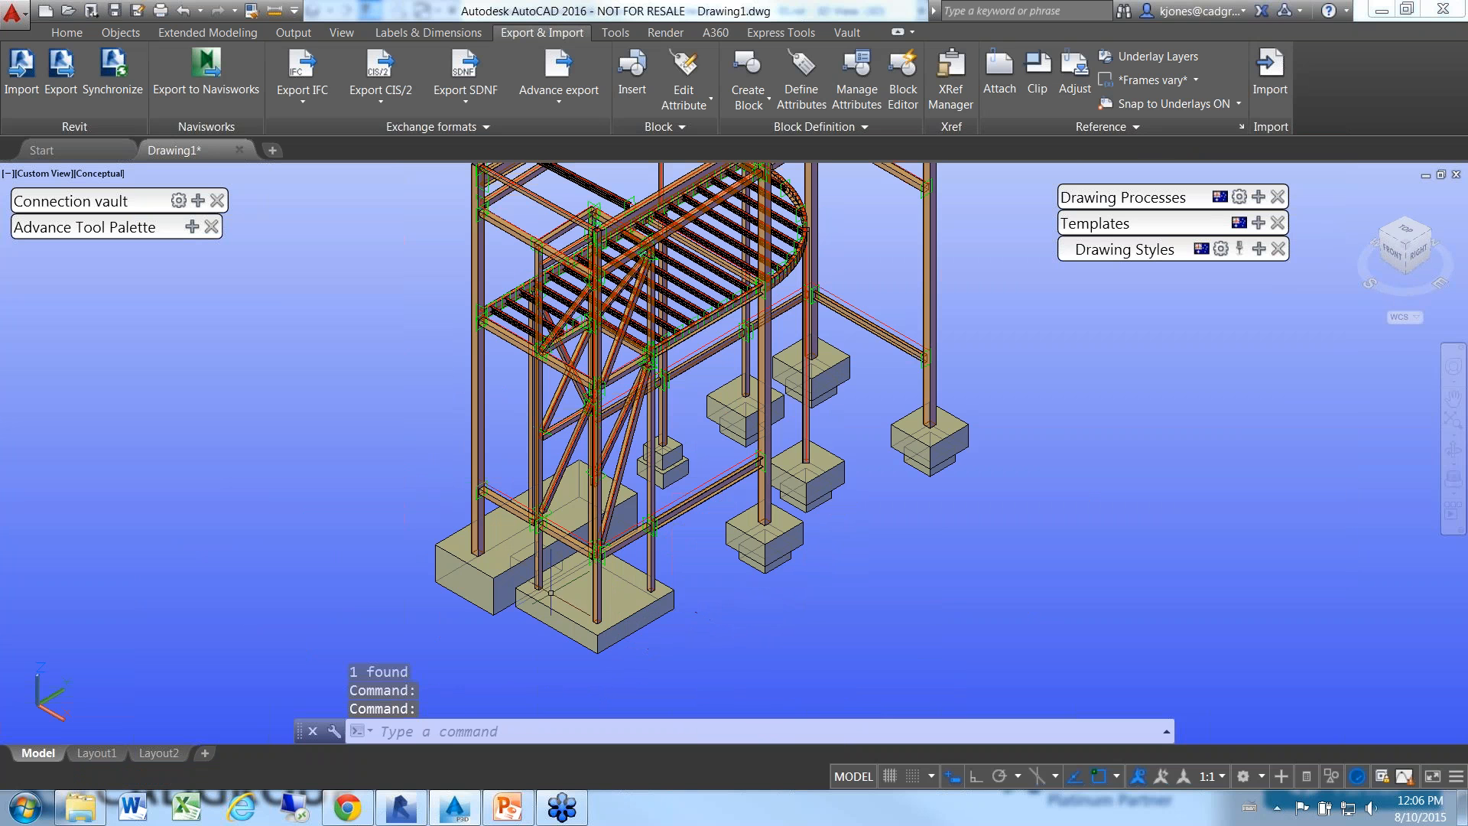
{"action": "left_click", "coordinate": [197, 200]}
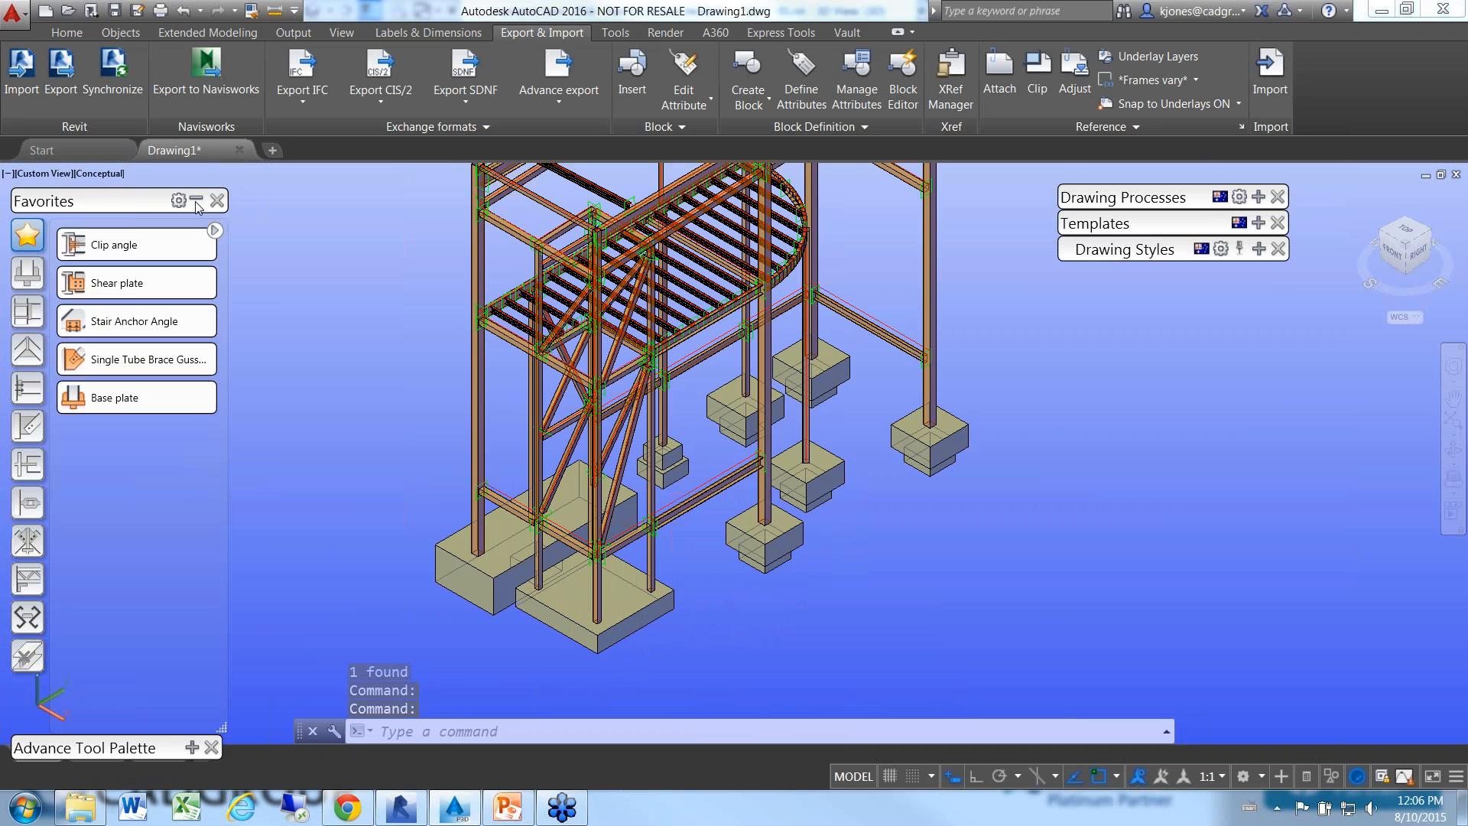
{"action": "left_click", "coordinate": [107, 399]}
{"action": "left_click", "coordinate": [481, 538]}
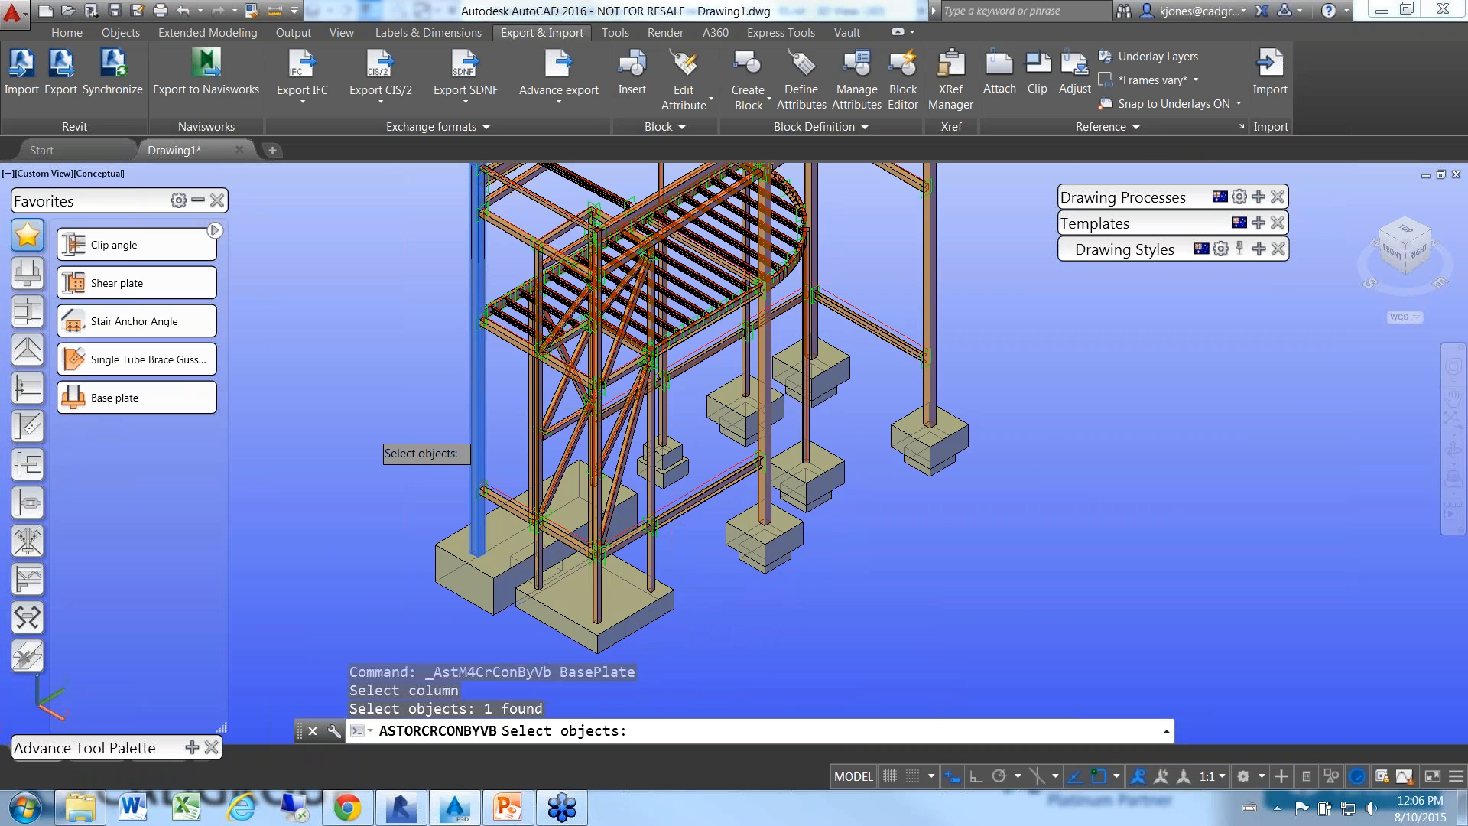
{"action": "key", "text": "Return"}
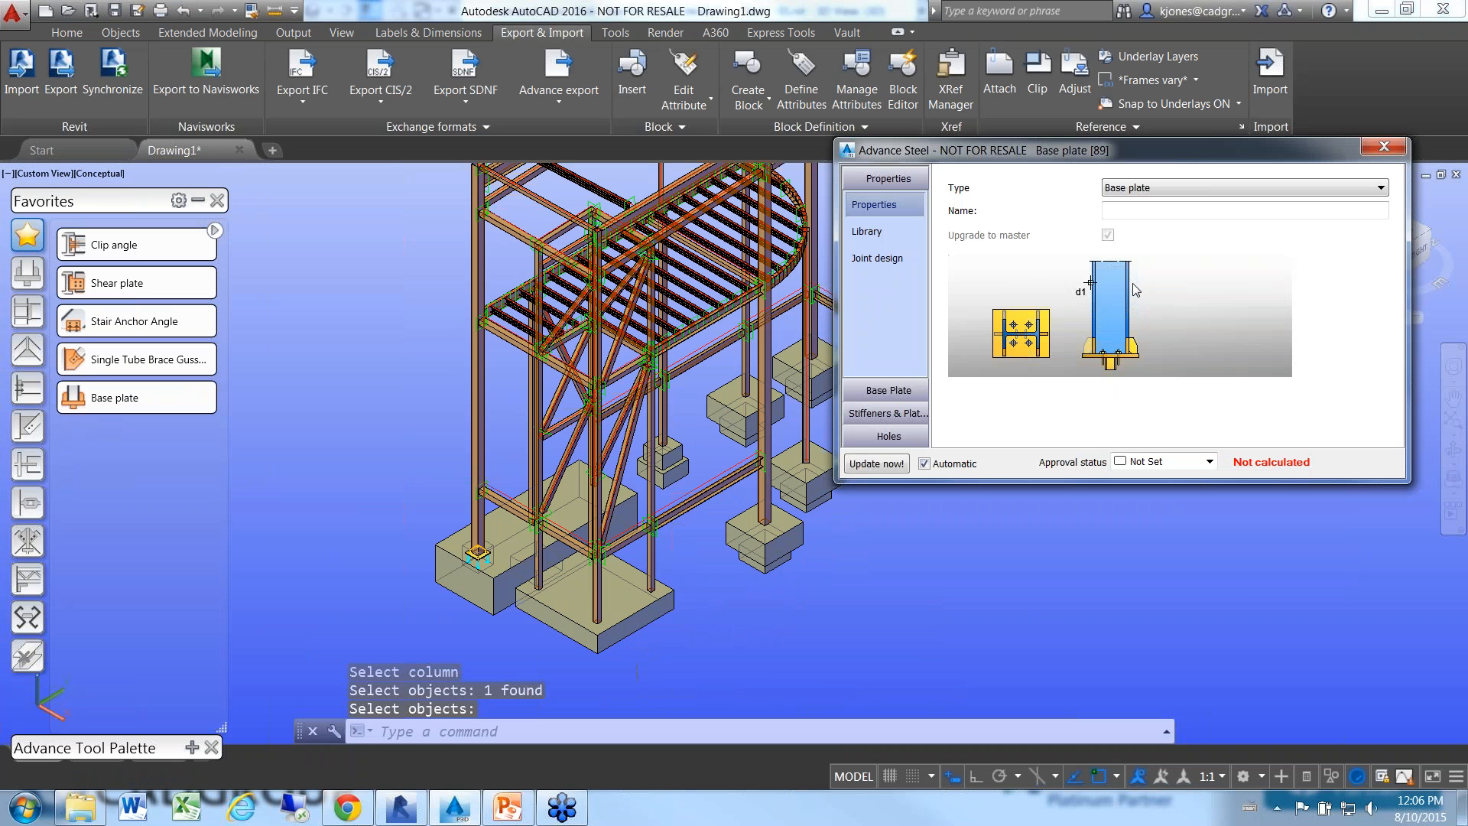
{"action": "left_click", "coordinate": [1384, 146]}
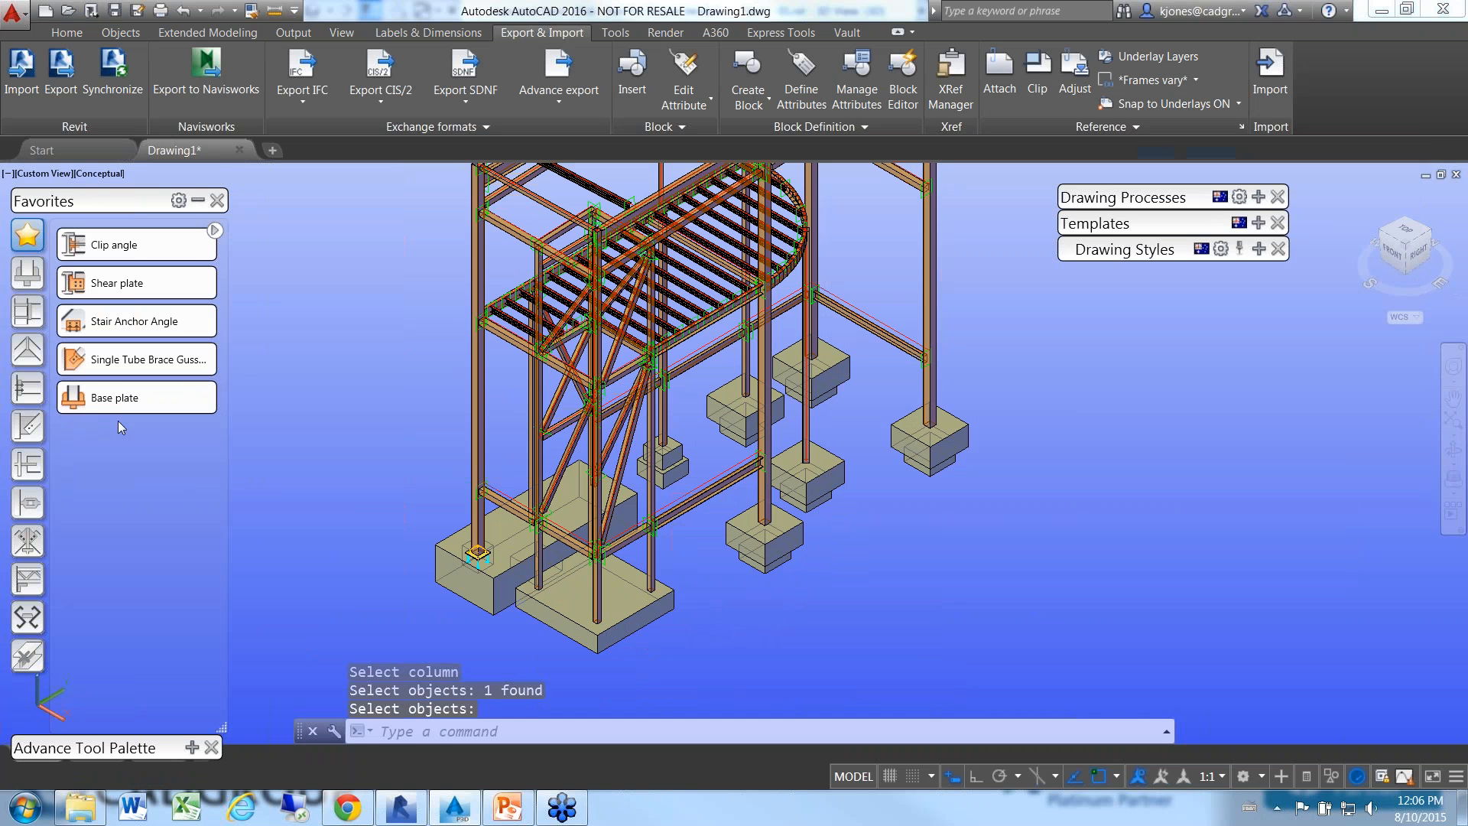
- Start transferring a joint to multiple members, using the corner column's base plate as the source joint
{"action": "left_click", "coordinate": [197, 200]}
{"action": "left_click", "coordinate": [195, 229]}
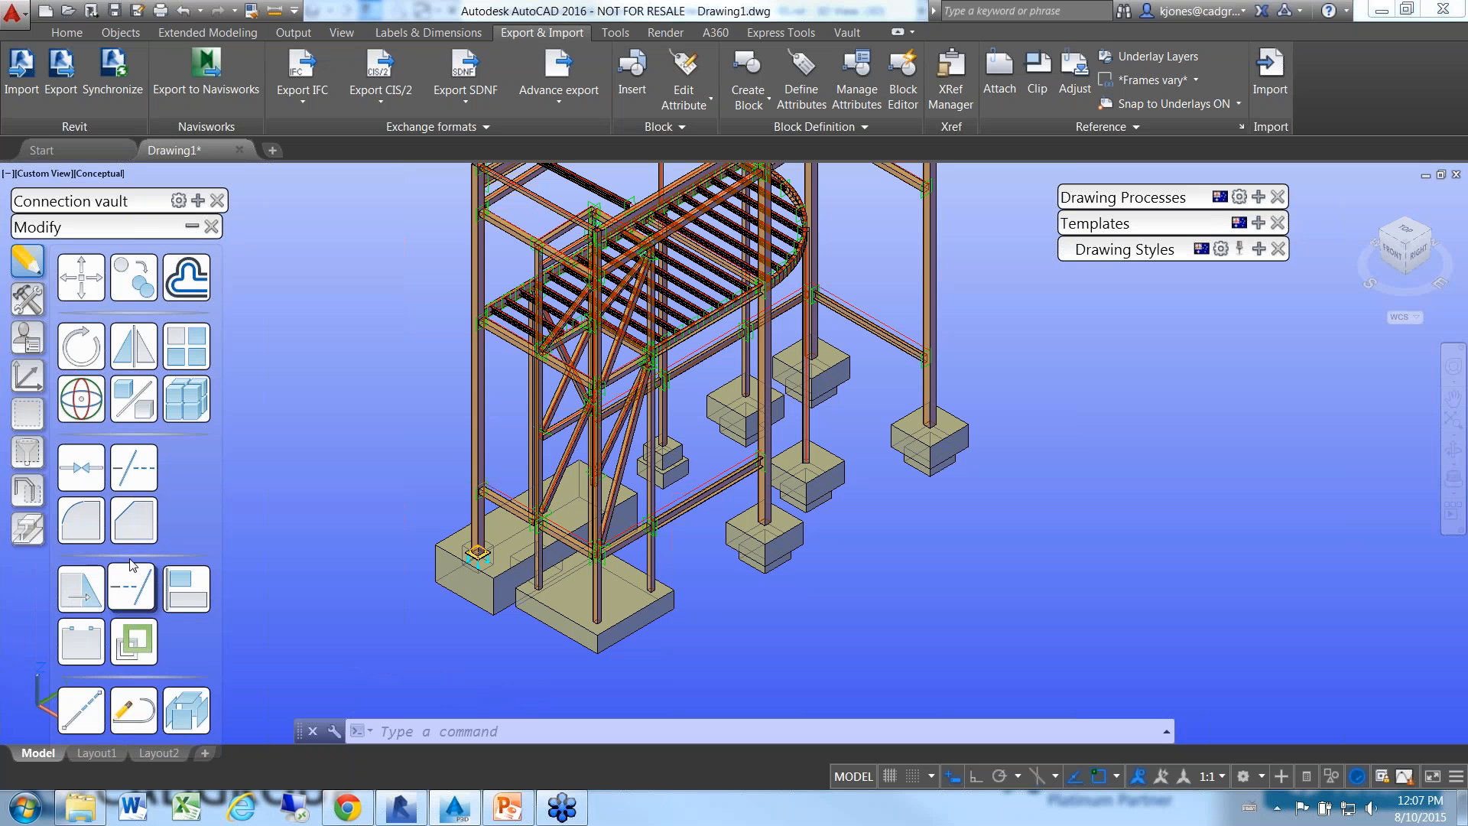
{"action": "left_click", "coordinate": [26, 300]}
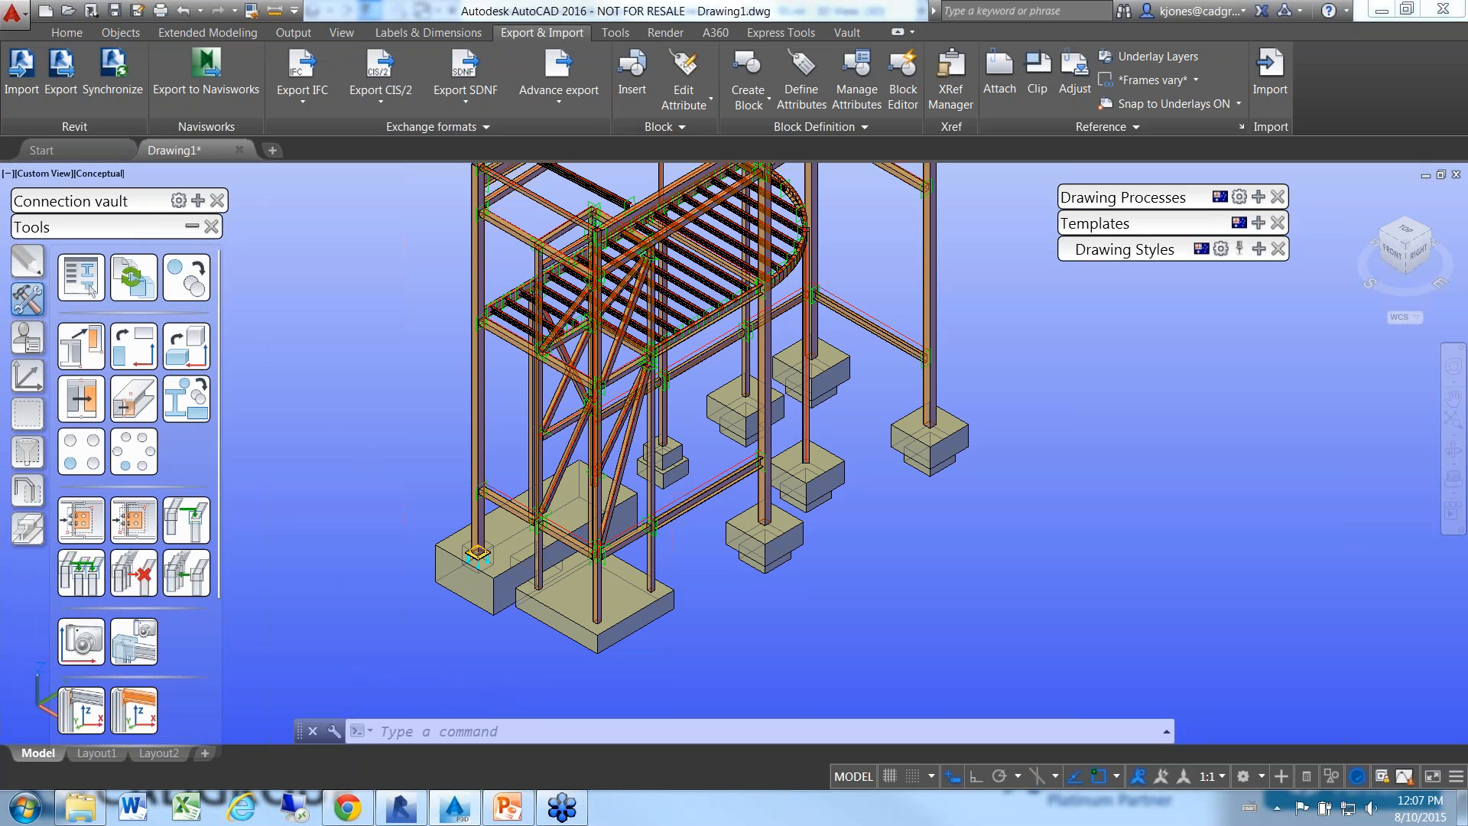
{"action": "left_click", "coordinate": [134, 520]}
{"action": "scroll", "coordinate": [493, 544], "scroll_direction": "up", "scroll_amount": 5}
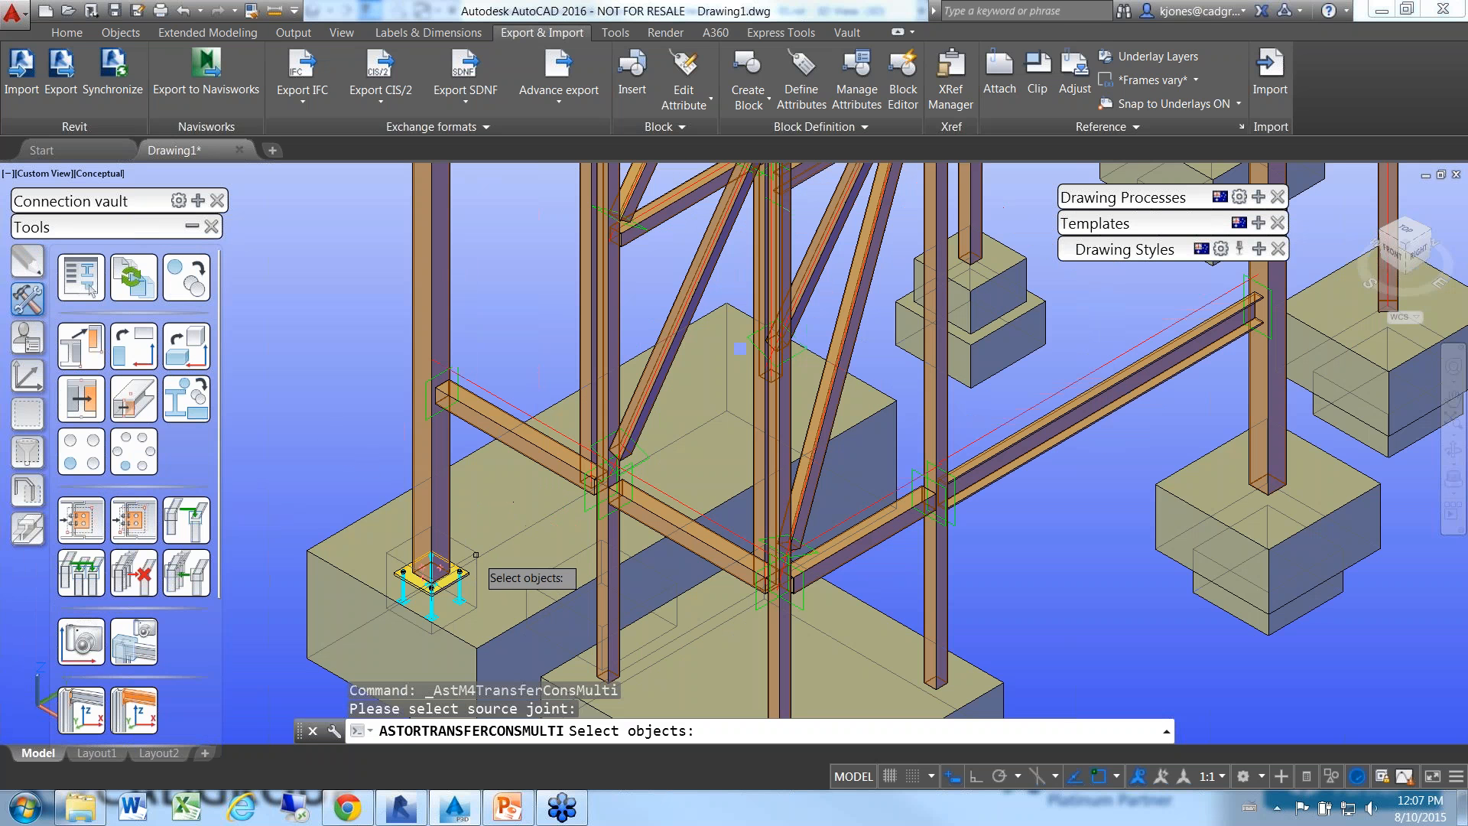
{"action": "left_click", "coordinate": [416, 582]}
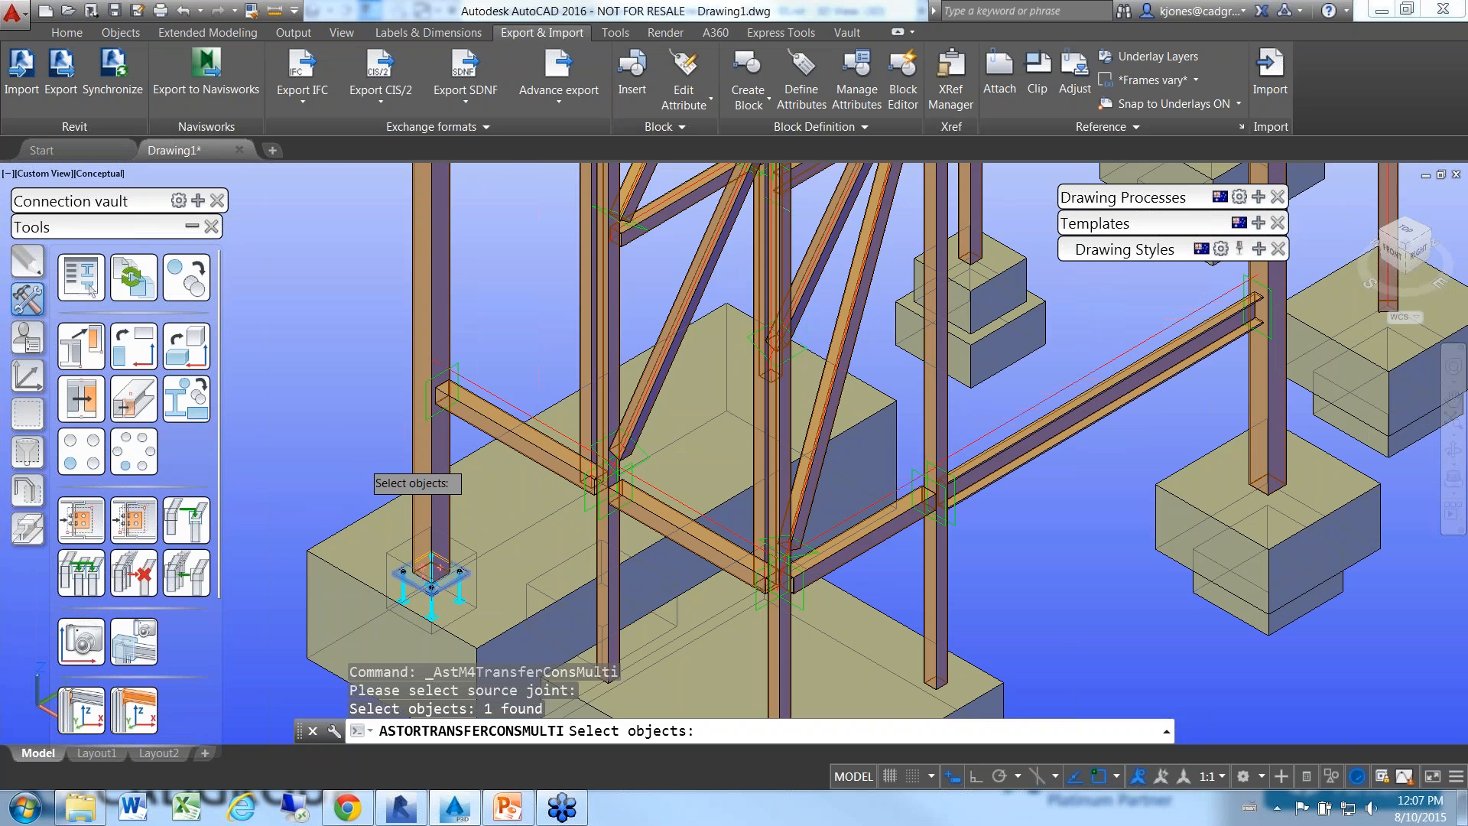
{"action": "key", "text": "Return"}
- Apply the source base plate to the other four large main columns of the frame
{"action": "scroll", "coordinate": [356, 497], "scroll_direction": "down", "scroll_amount": 5}
{"action": "scroll", "coordinate": [429, 528], "scroll_direction": "up", "scroll_amount": 2}
{"action": "left_click", "coordinate": [441, 503]}
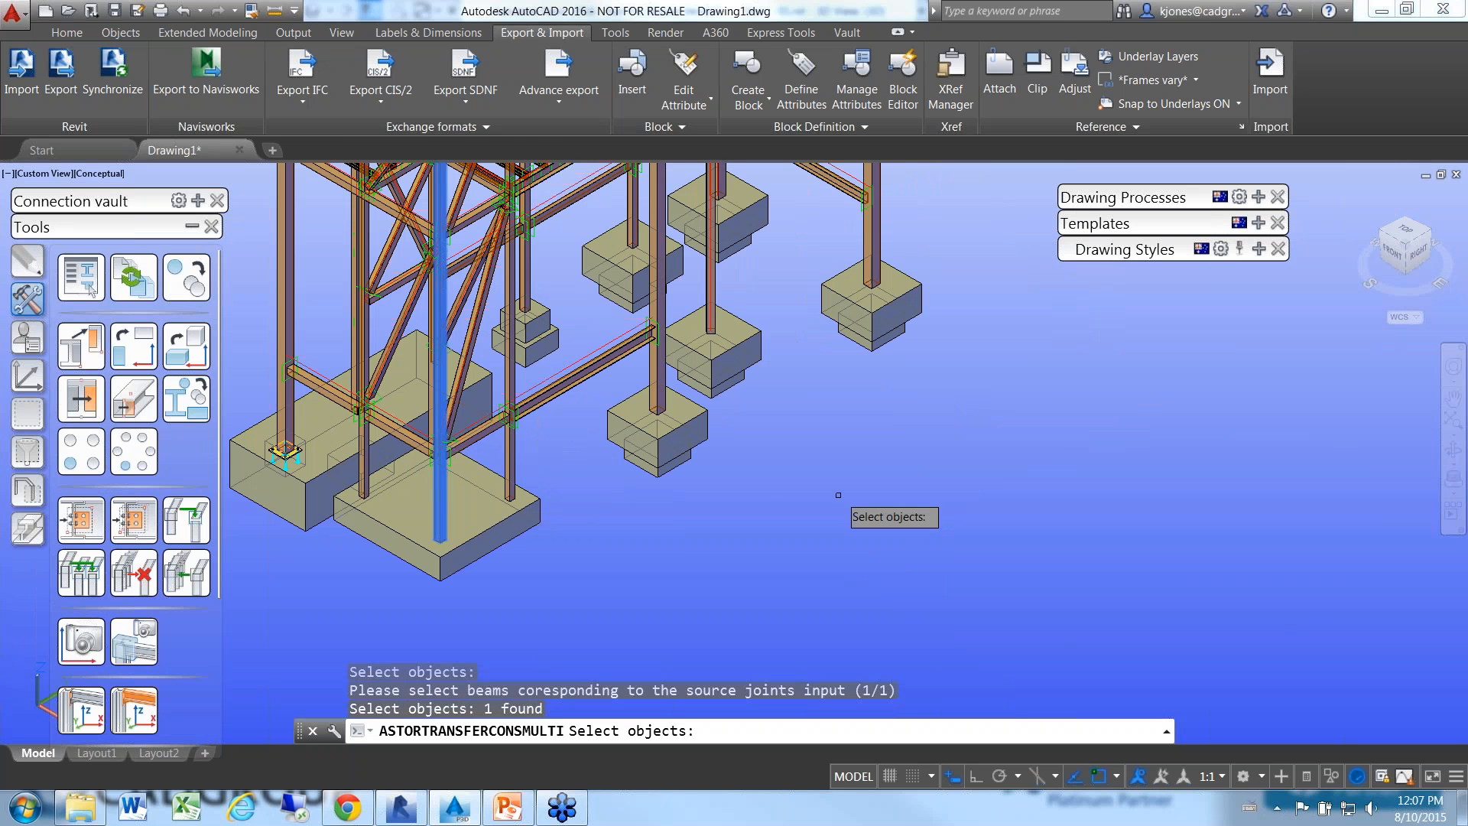
{"action": "middle_click_drag", "start_coordinate": [868, 382], "coordinate": [898, 489]}
{"action": "left_click", "coordinate": [900, 357]}
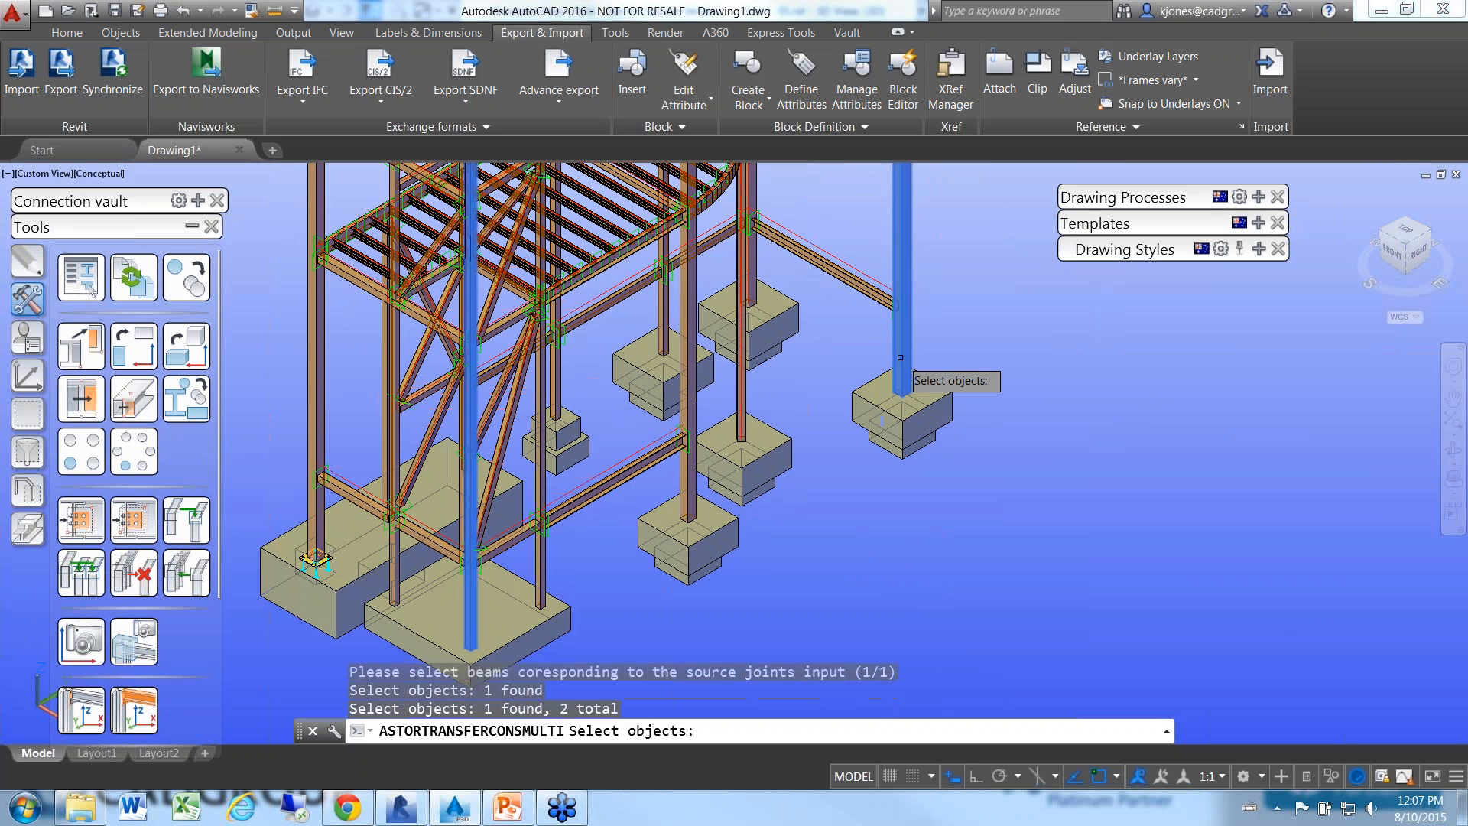
{"action": "left_click", "coordinate": [752, 262]}
{"action": "middle_click_drag", "start_coordinate": [816, 470], "coordinate": [934, 498]}
{"action": "left_click", "coordinate": [801, 511]}
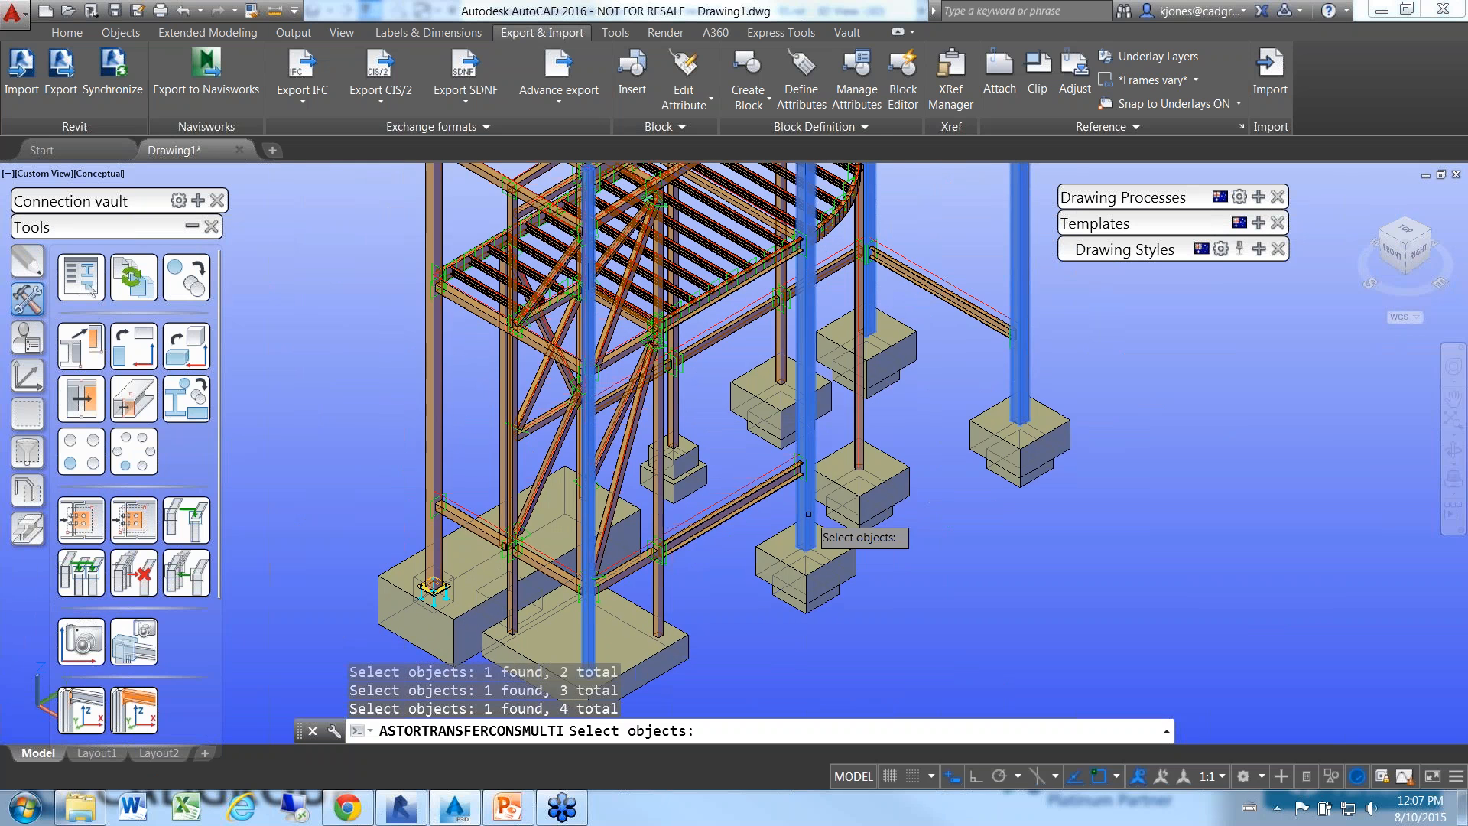
{"action": "middle_click_drag", "start_coordinate": [536, 519], "coordinate": [685, 492]}
{"action": "key", "text": "Return"}
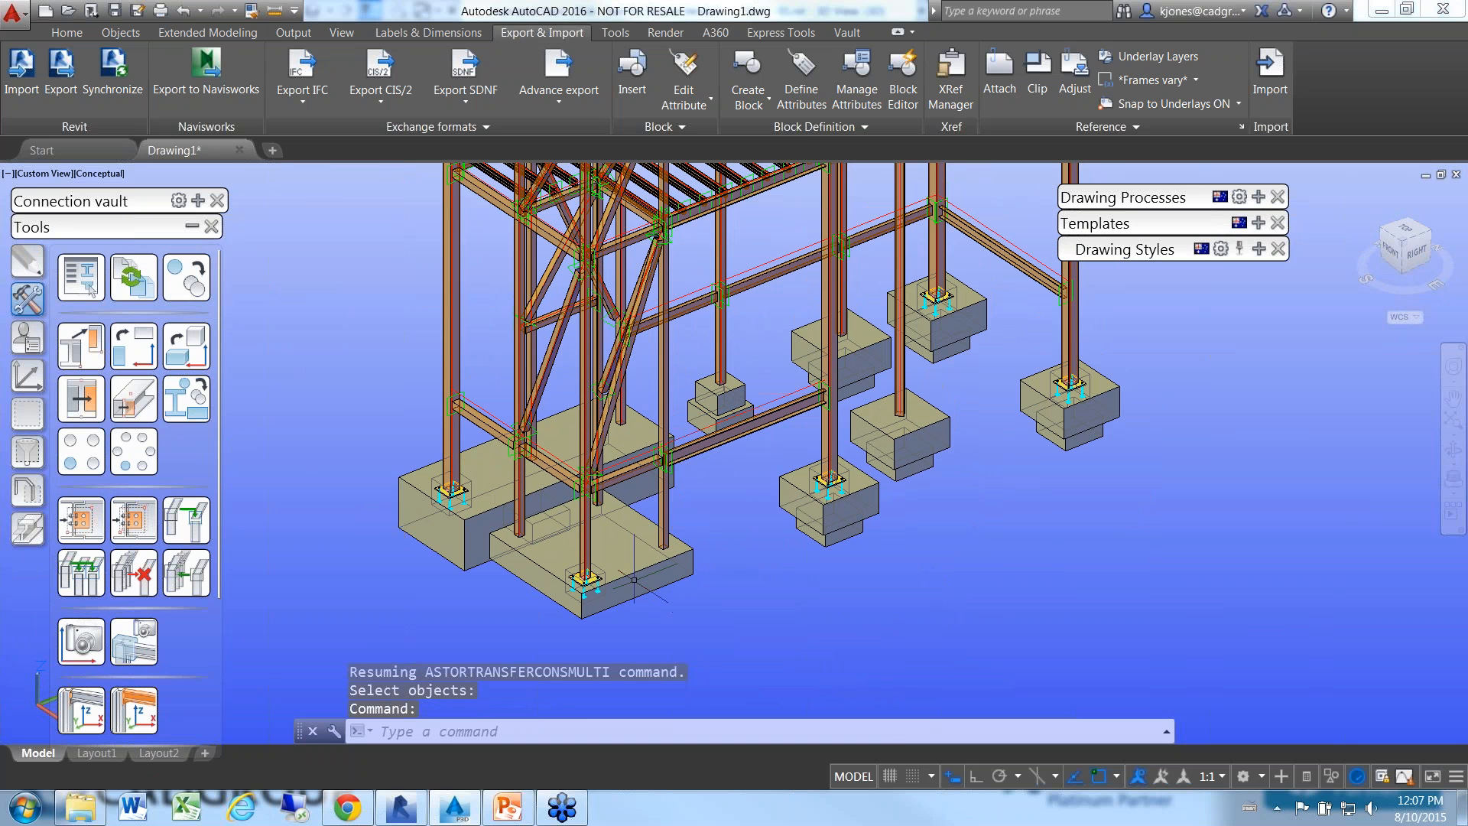
- Switch to Revit and start a grouped linear array of the single roof purlin, placing the second member farther along the roof beams
{"action": "left_click", "coordinate": [400, 806]}
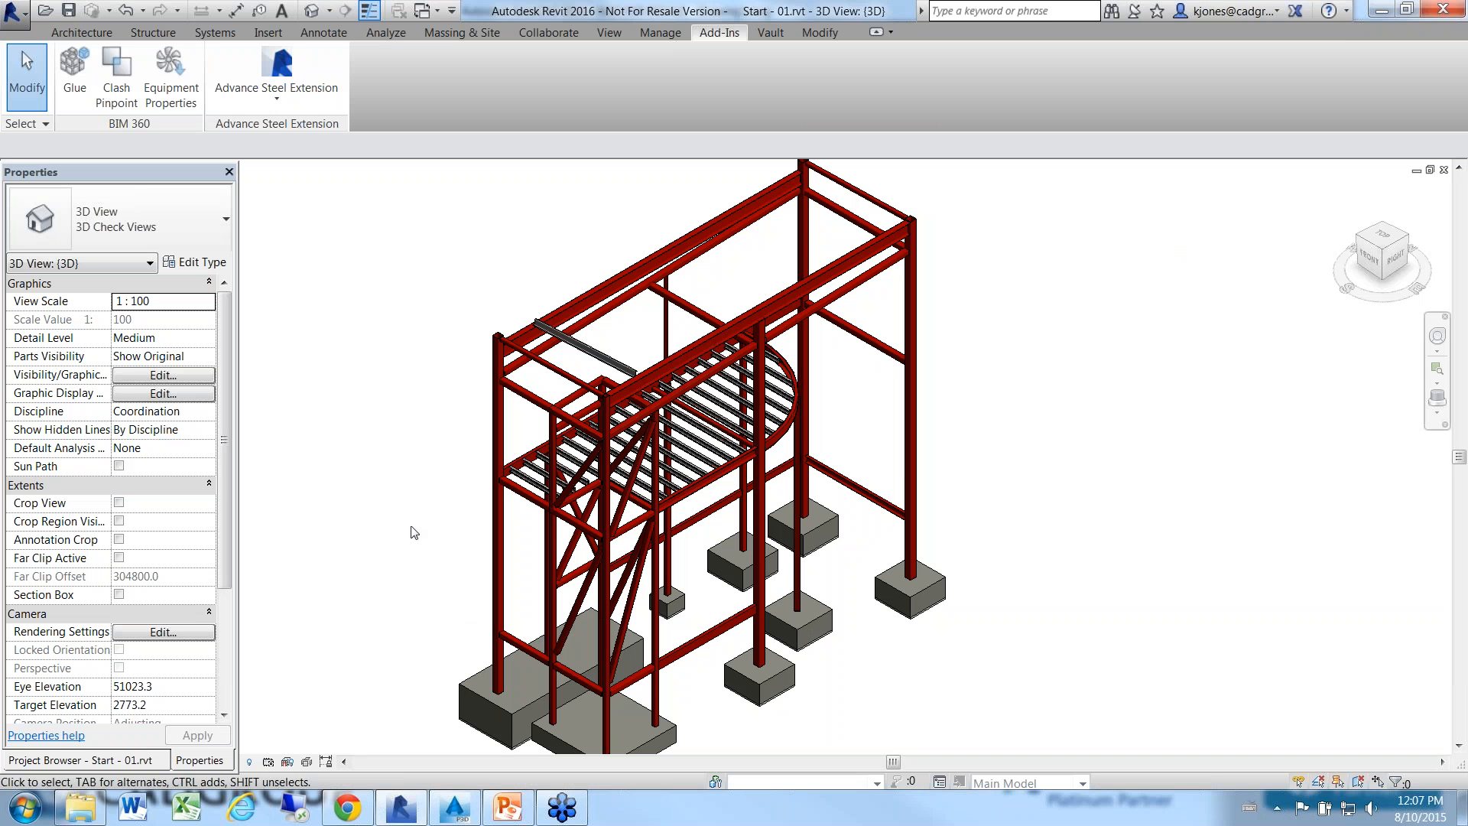
{"action": "middle_click_drag", "start_coordinate": [418, 277], "coordinate": [370, 273]}
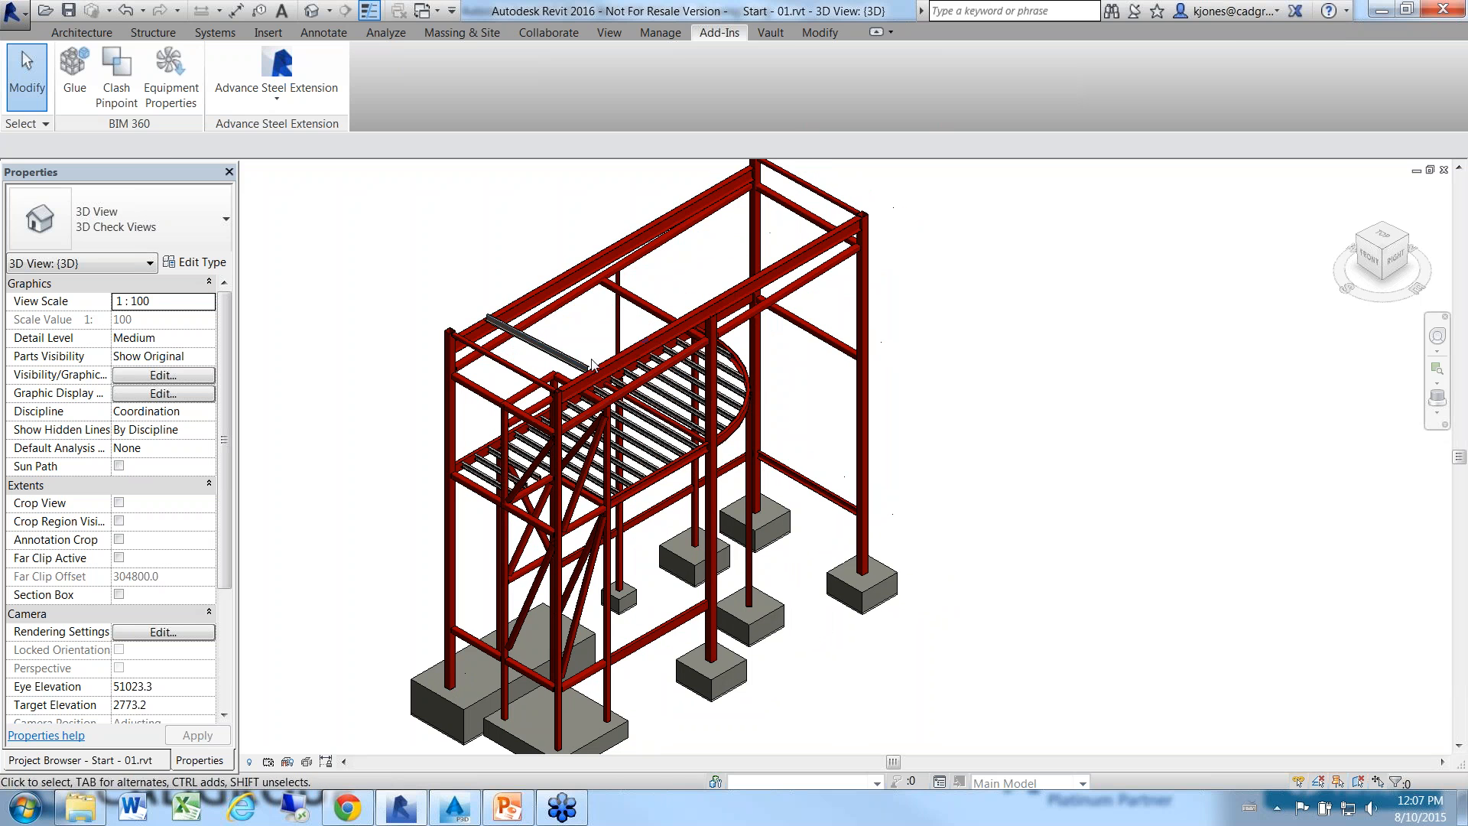
{"action": "left_click", "coordinate": [564, 355]}
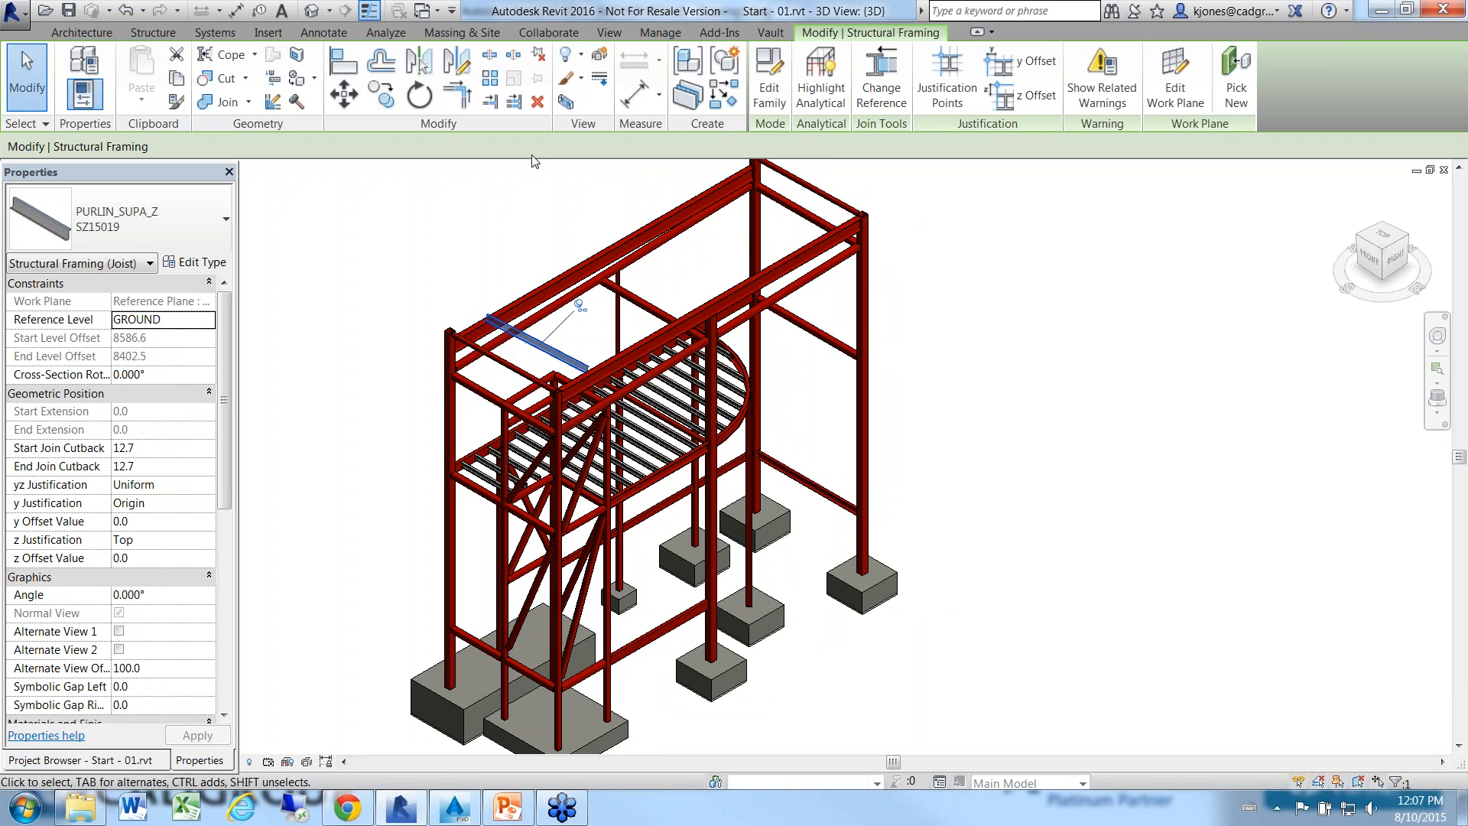
{"action": "scroll", "coordinate": [489, 319], "scroll_direction": "up", "scroll_amount": 1}
{"action": "scroll", "coordinate": [482, 249], "scroll_direction": "up", "scroll_amount": 1}
{"action": "middle_click_drag", "start_coordinate": [482, 249], "coordinate": [449, 216]}
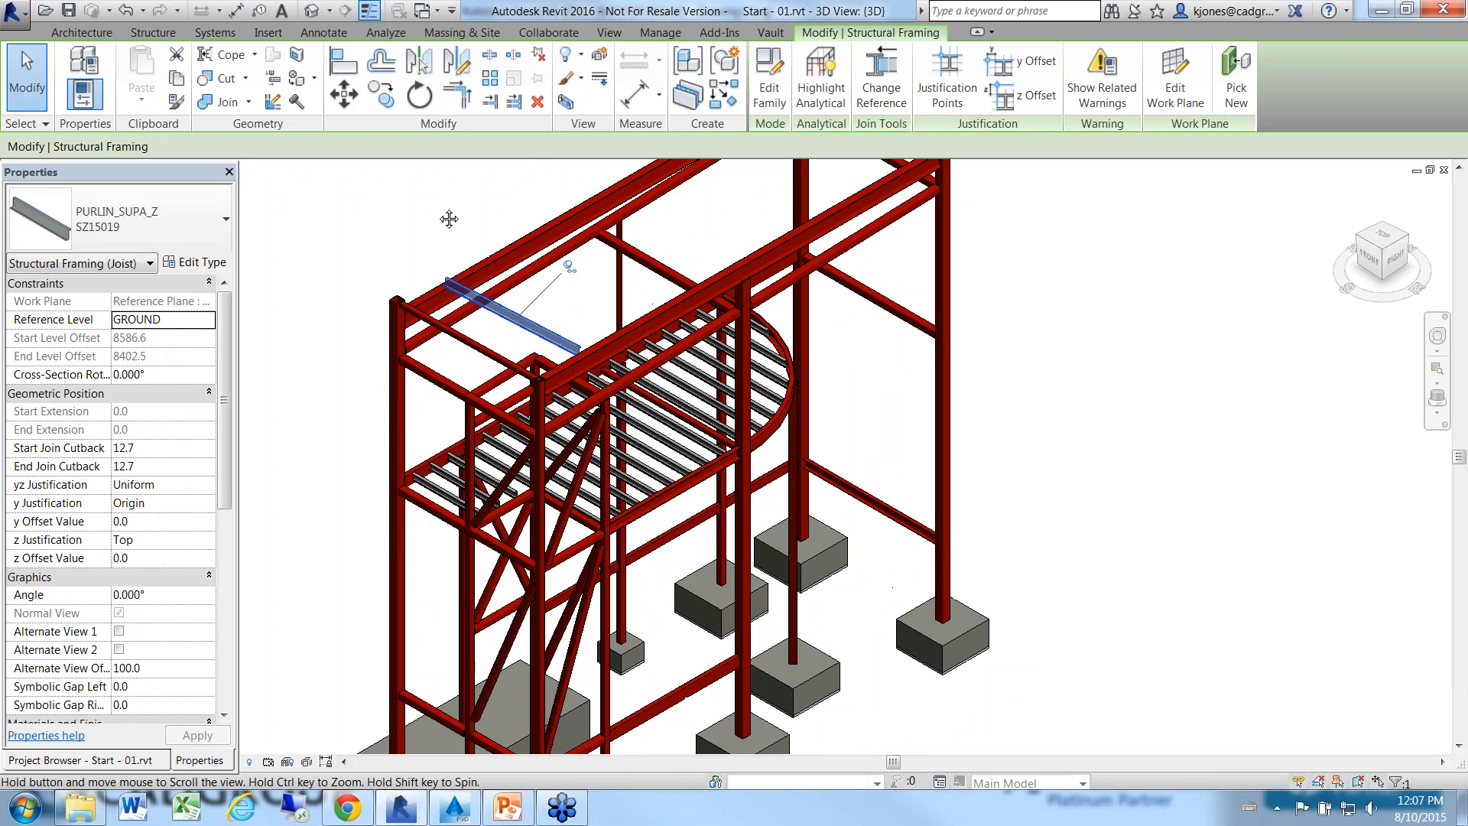
{"action": "left_click", "coordinate": [490, 78]}
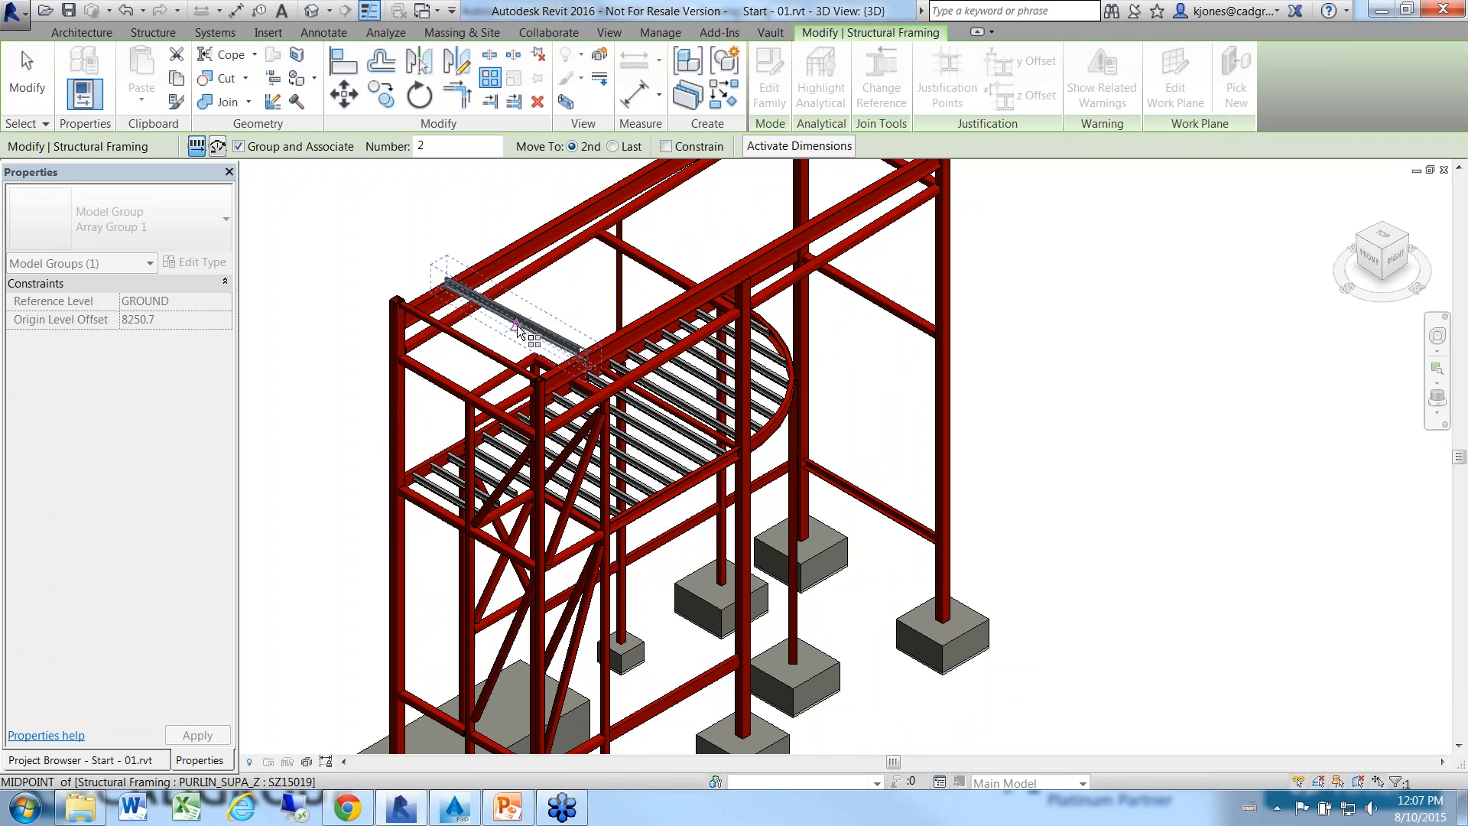
{"action": "left_click", "coordinate": [525, 325]}
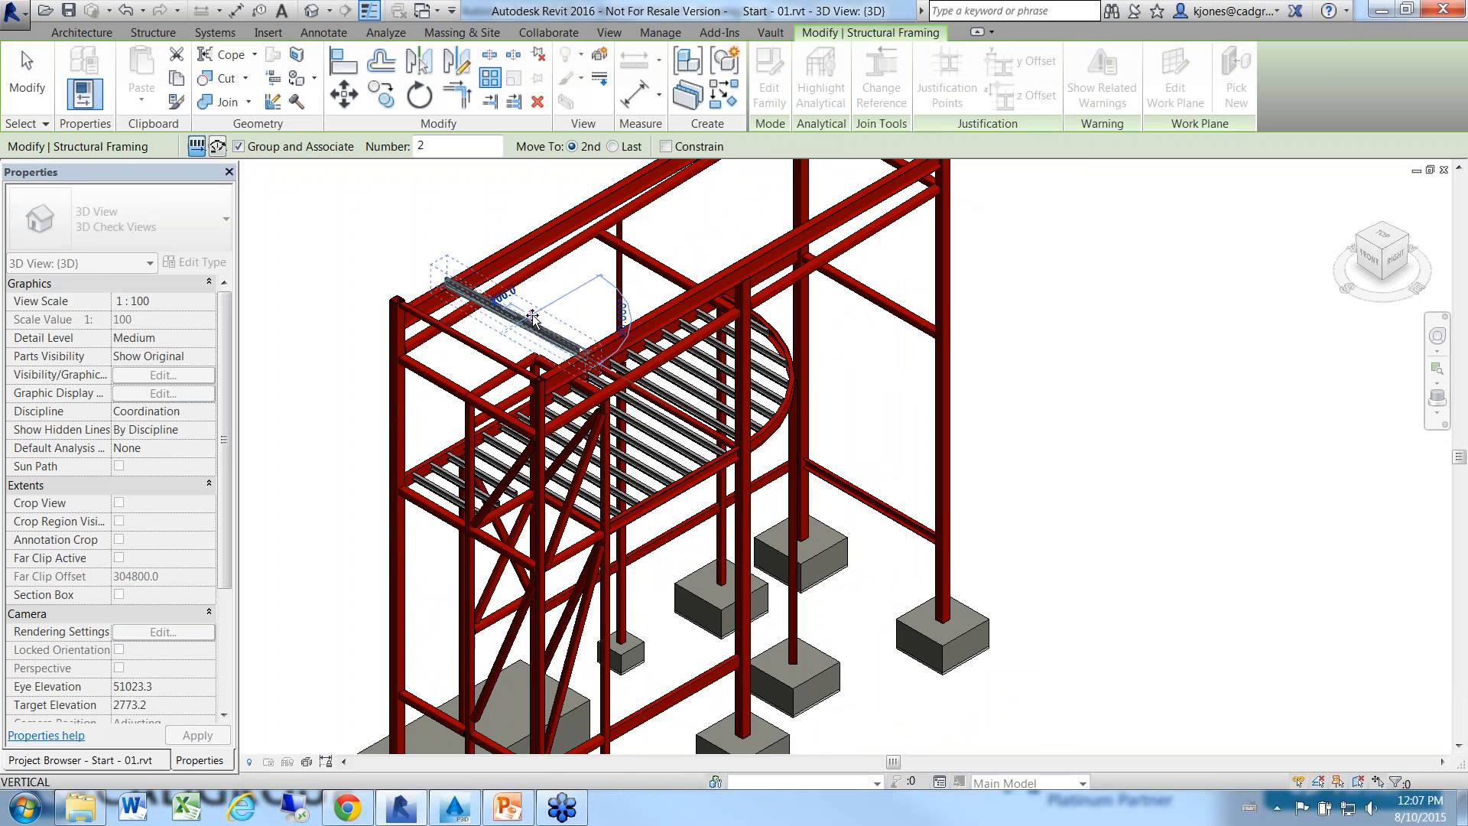
{"action": "left_click", "coordinate": [569, 295]}
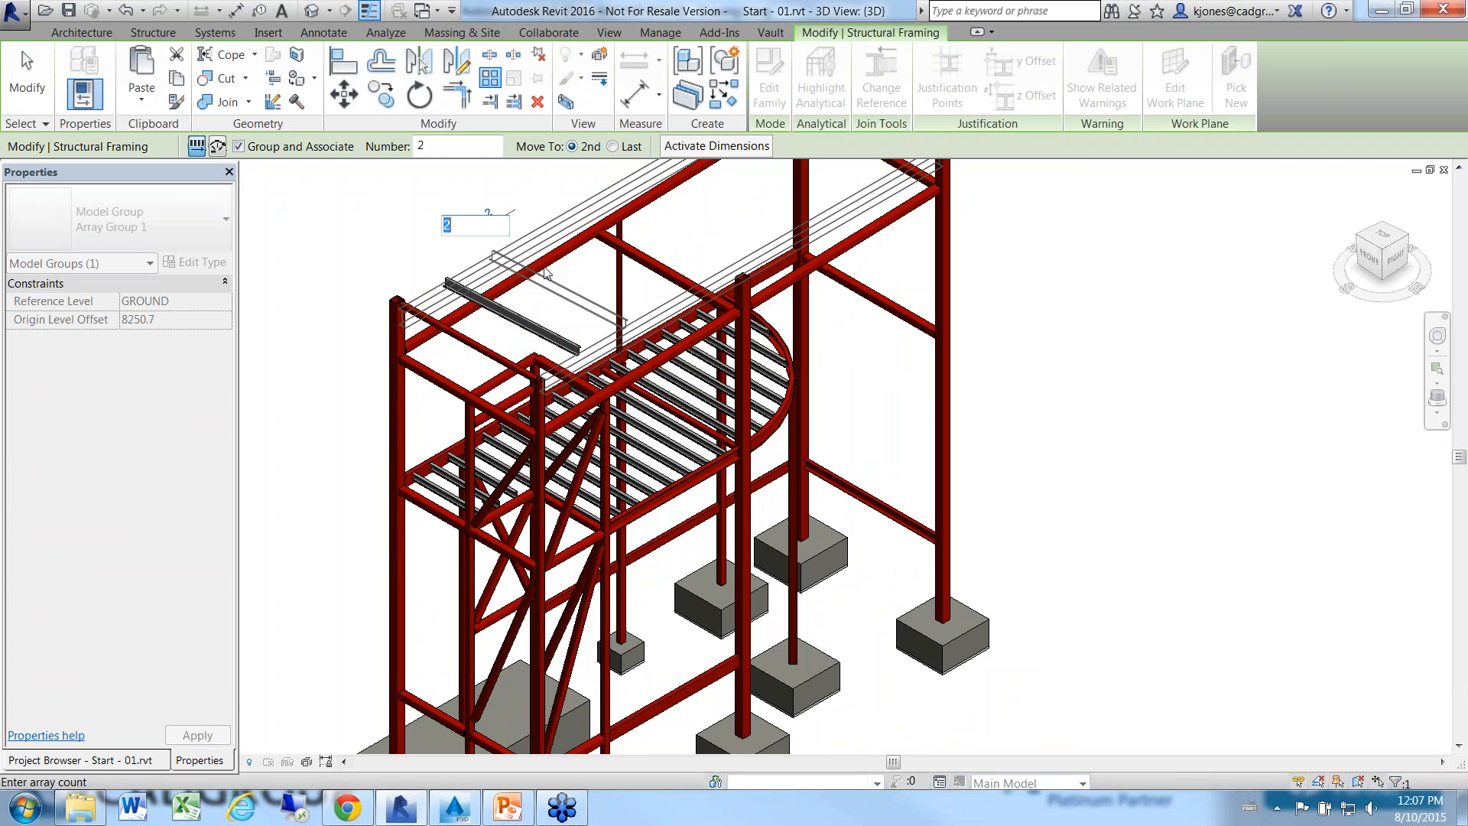
- Set the roof purlin array count to 8 and finish the array
{"action": "type", "text": "8"}
{"action": "key", "text": "Return"}
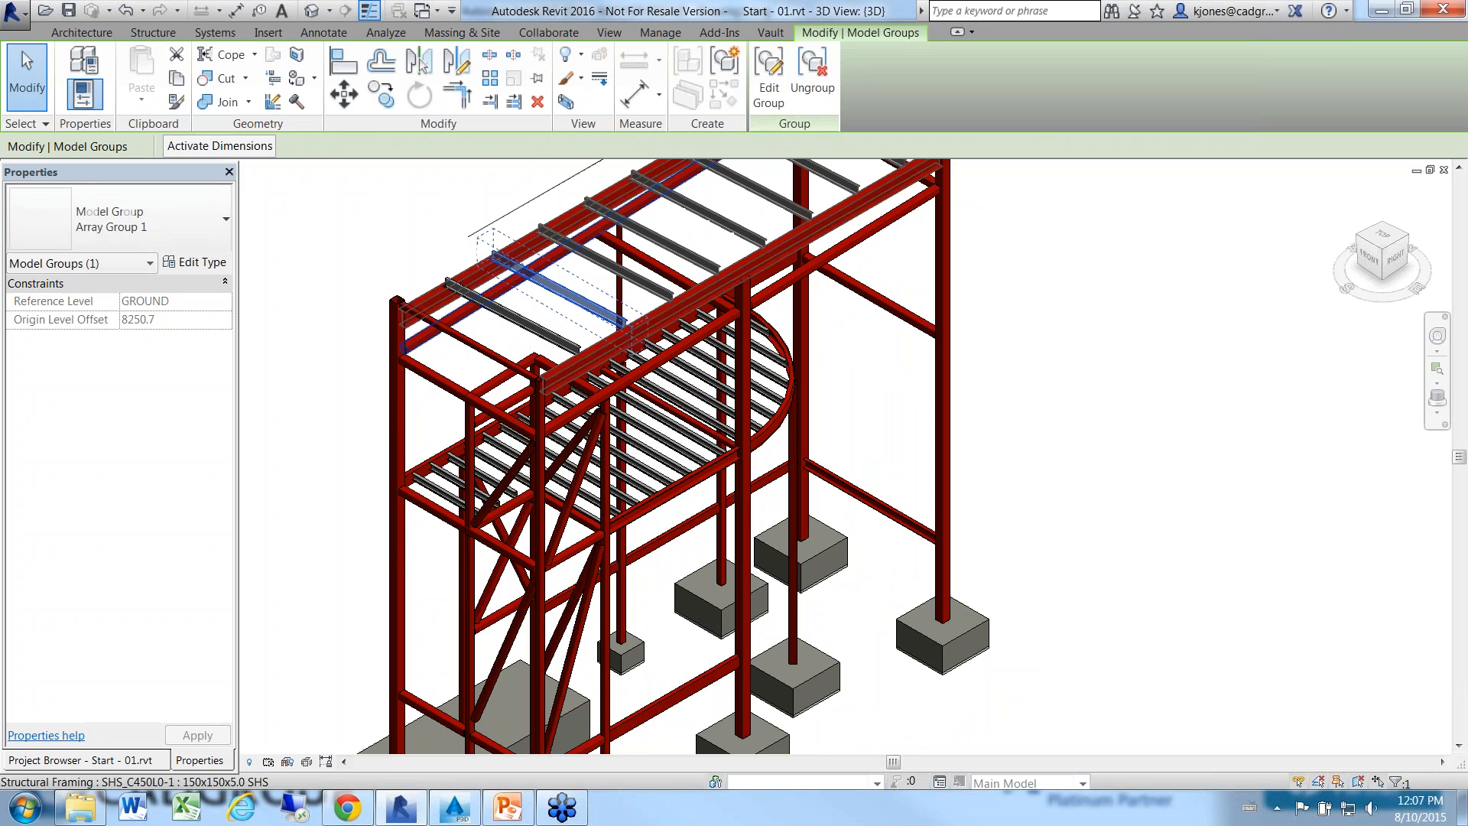
{"action": "middle_click_drag", "start_coordinate": [544, 266], "coordinate": [554, 357]}
{"action": "scroll", "coordinate": [554, 357], "scroll_direction": "up", "scroll_amount": 1}
{"action": "scroll", "coordinate": [532, 357], "scroll_direction": "down", "scroll_amount": 2}
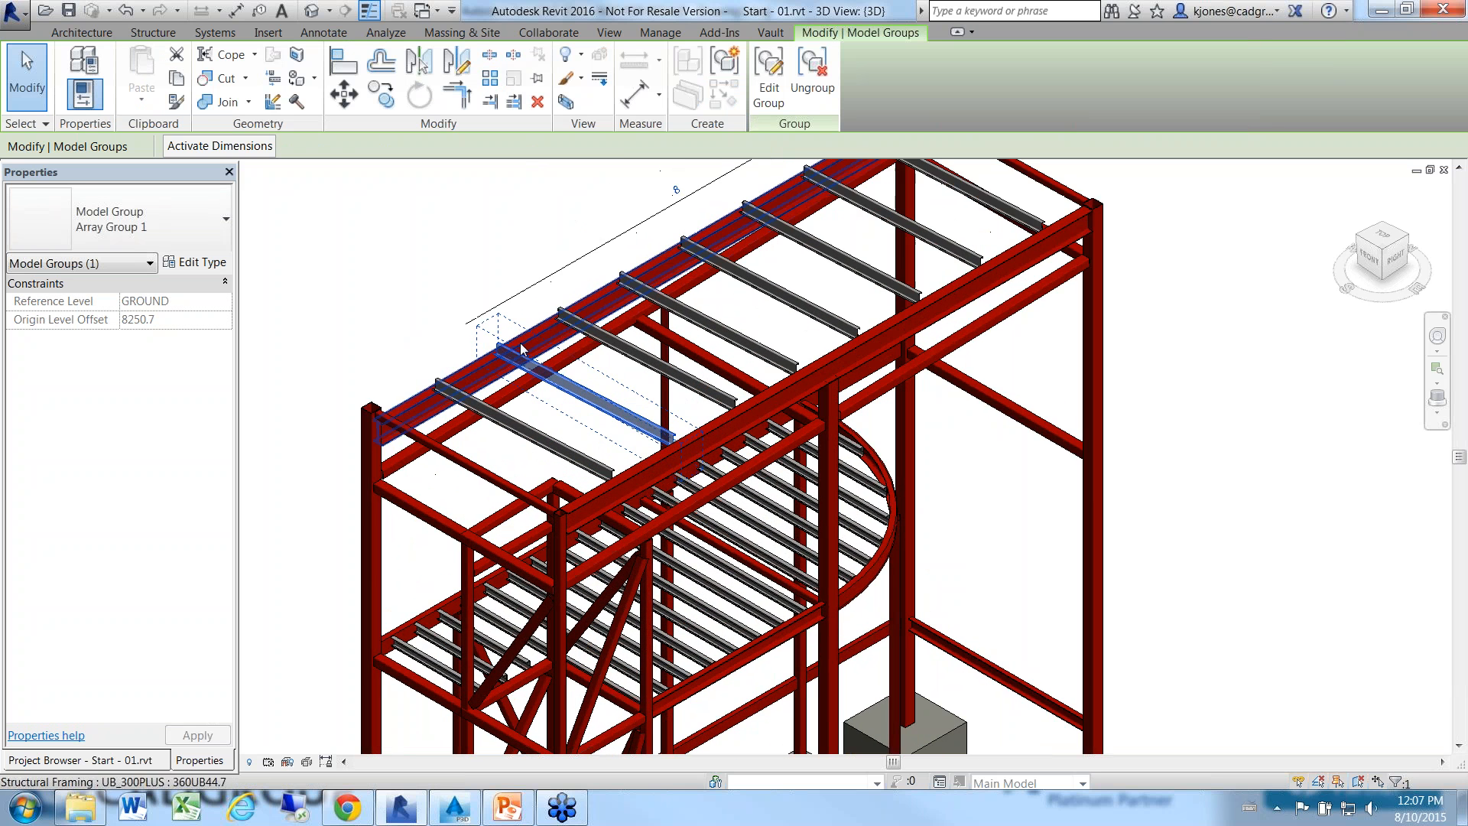
{"action": "left_click", "coordinate": [458, 327]}
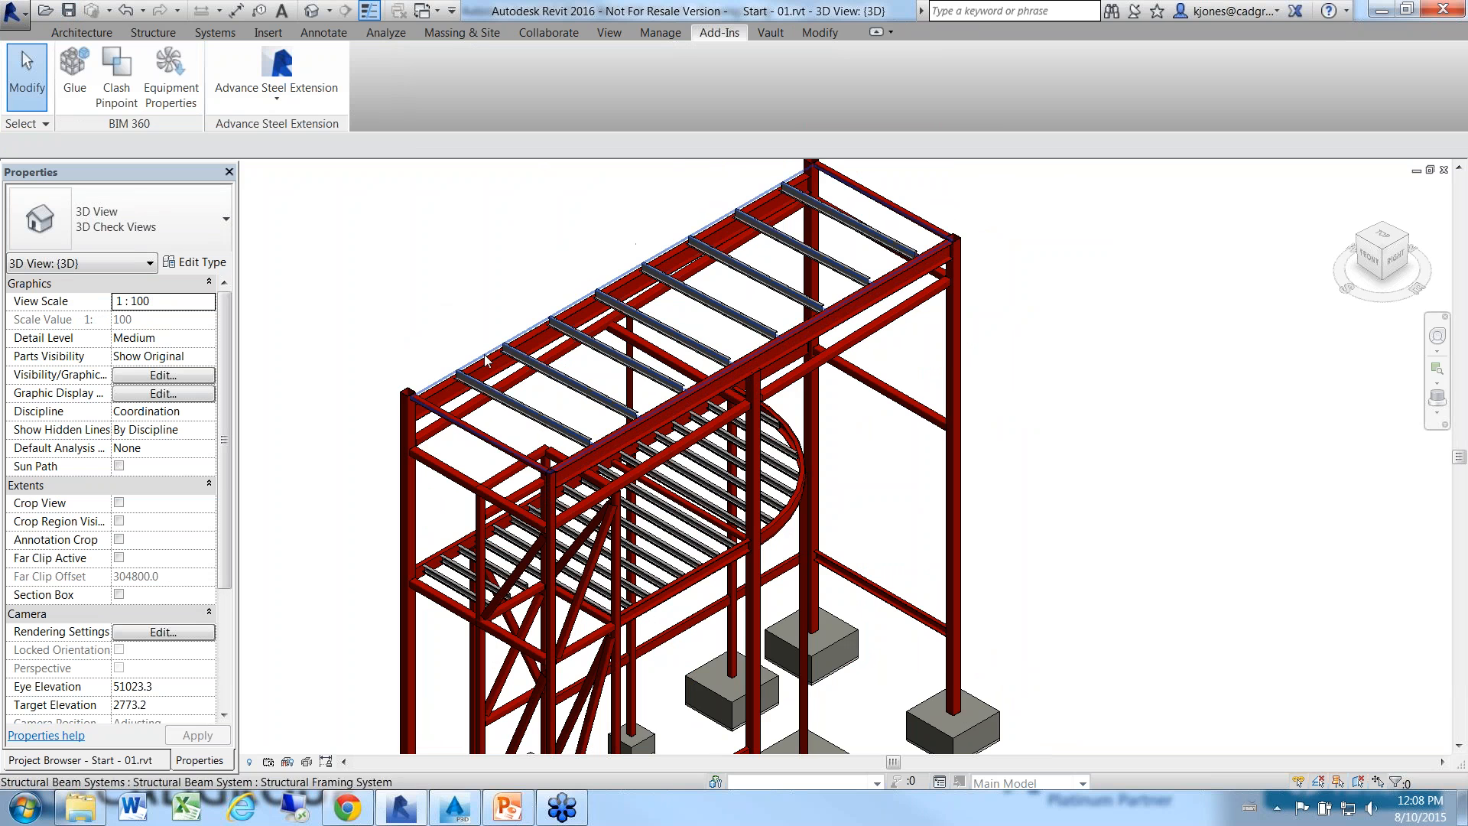
{"action": "scroll", "coordinate": [464, 252], "scroll_direction": "down", "scroll_amount": 3}
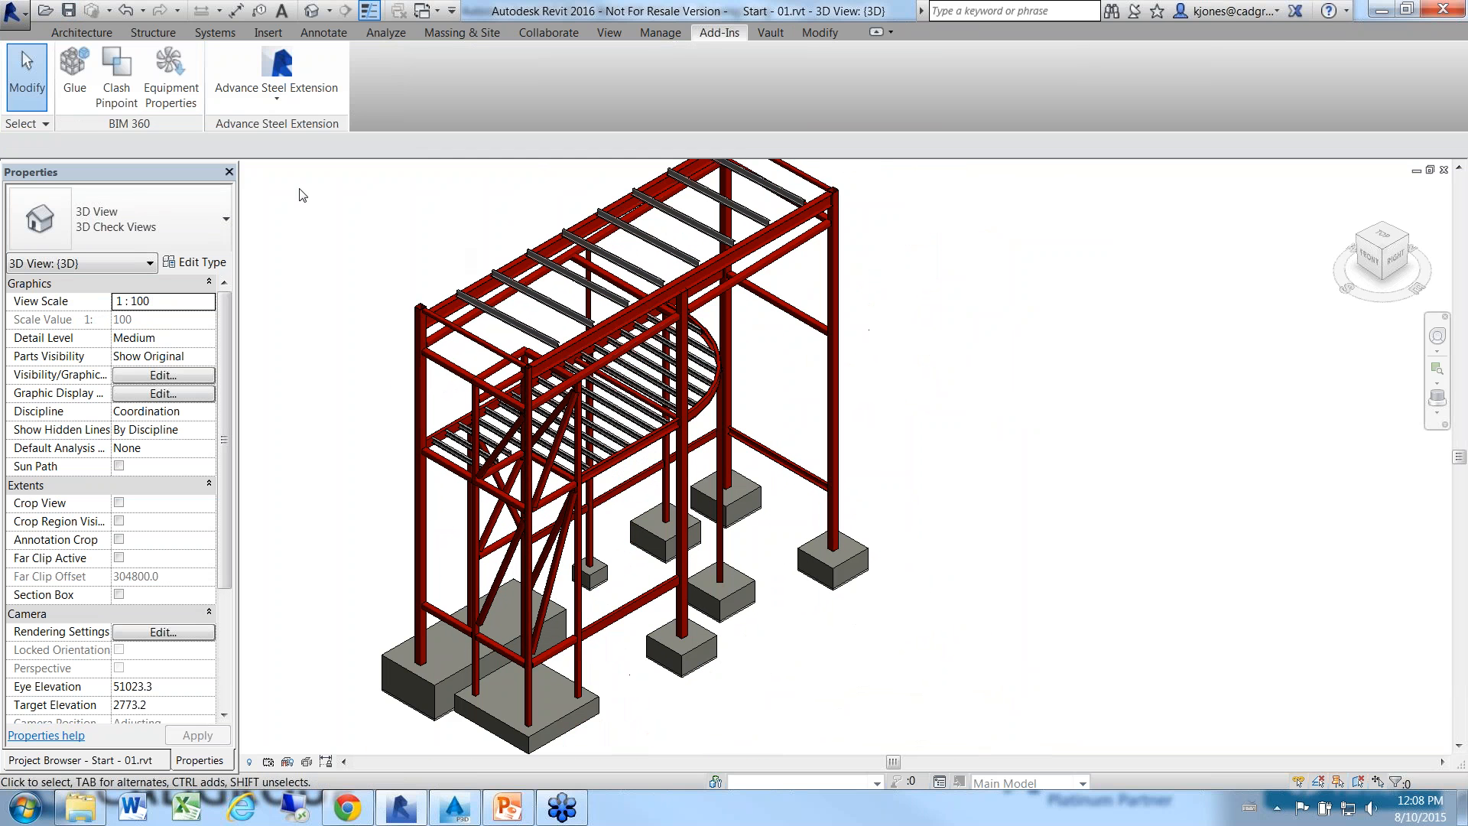
- Export the model in Advance export format with the Australia library as Start - 01-2.smlx, saving the Revit model as well
{"action": "left_click", "coordinate": [277, 108]}
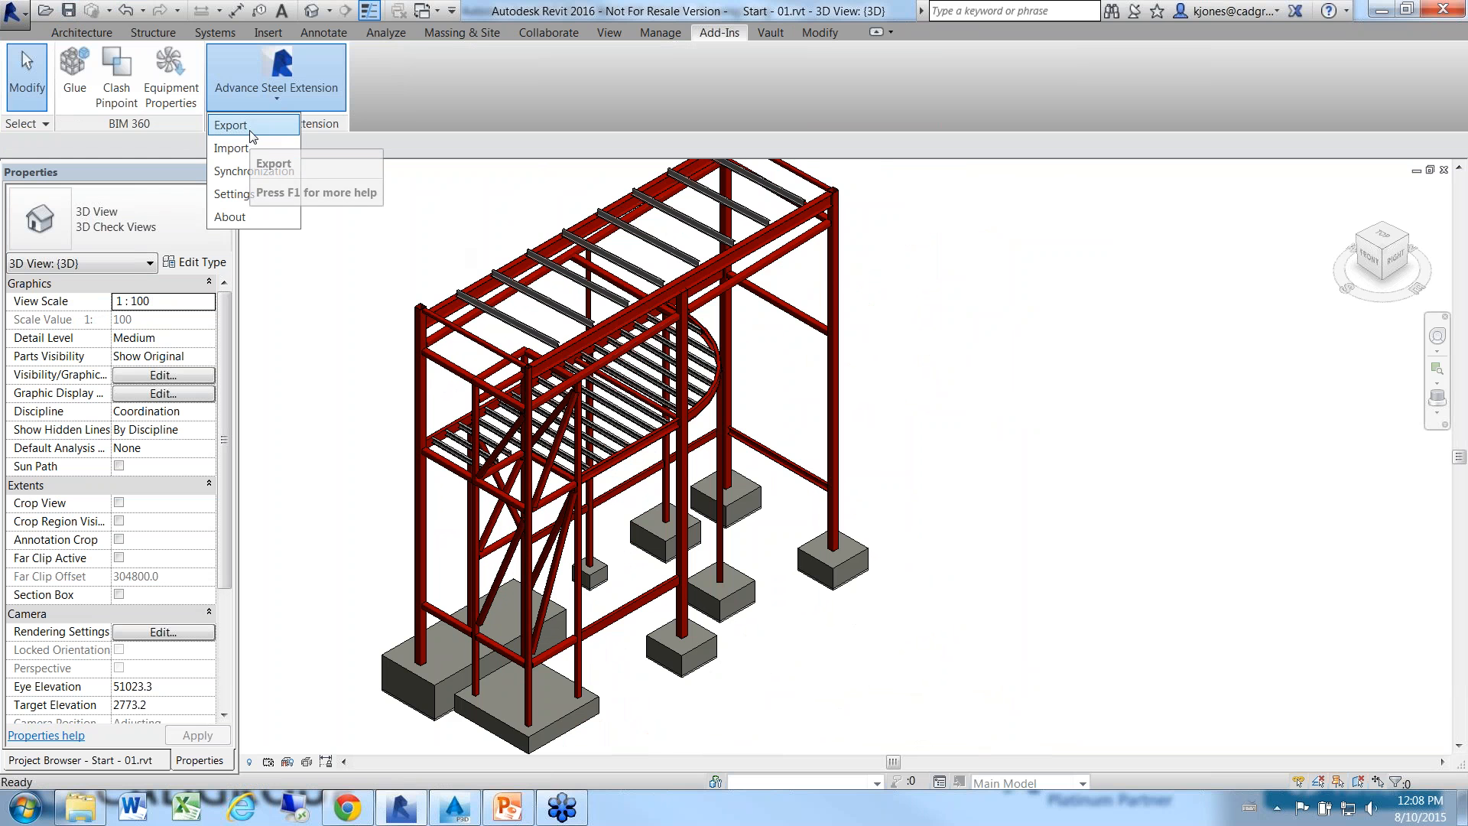
{"action": "left_click", "coordinate": [252, 132]}
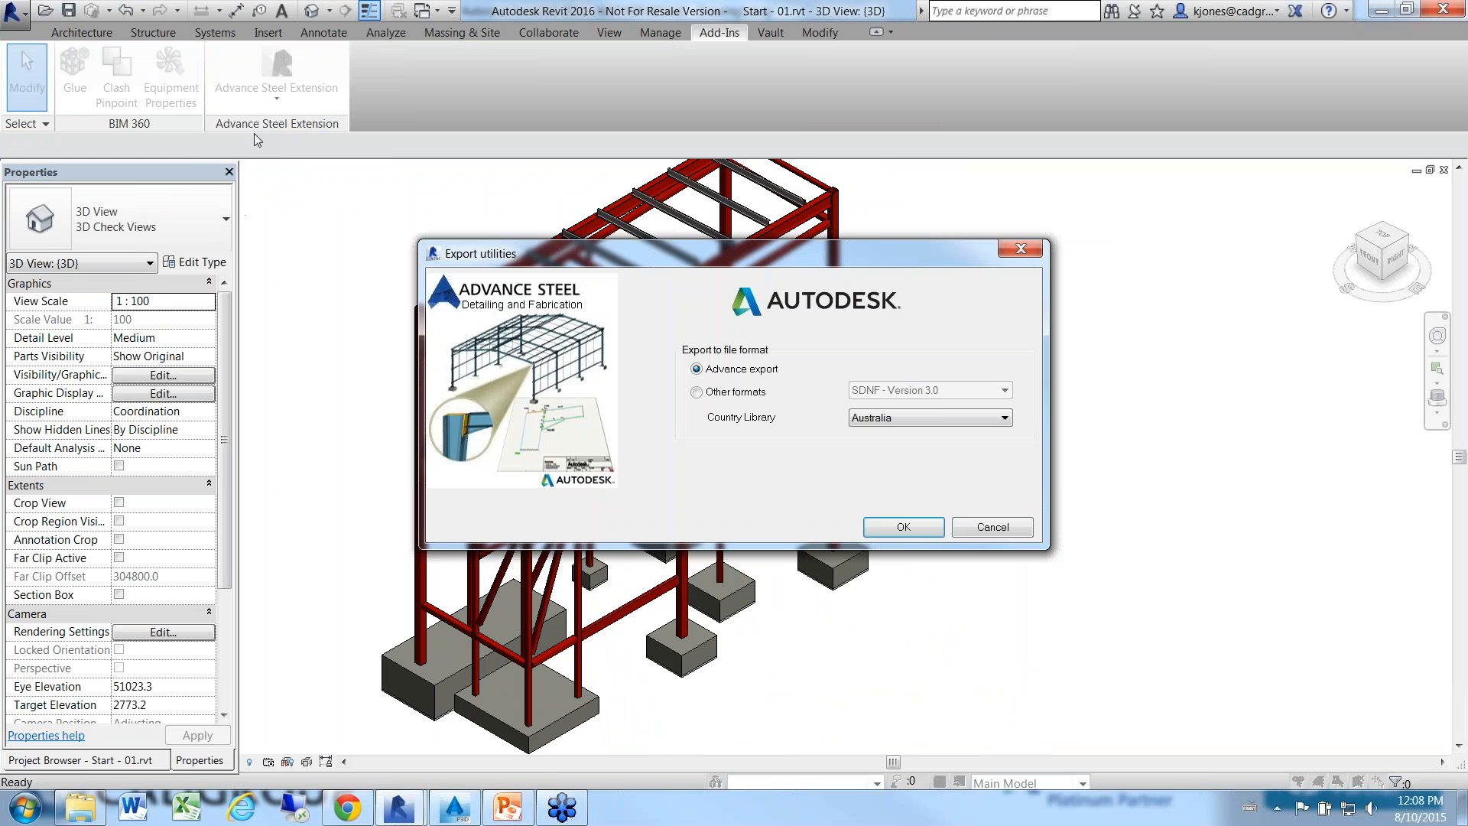
{"action": "left_click", "coordinate": [900, 531]}
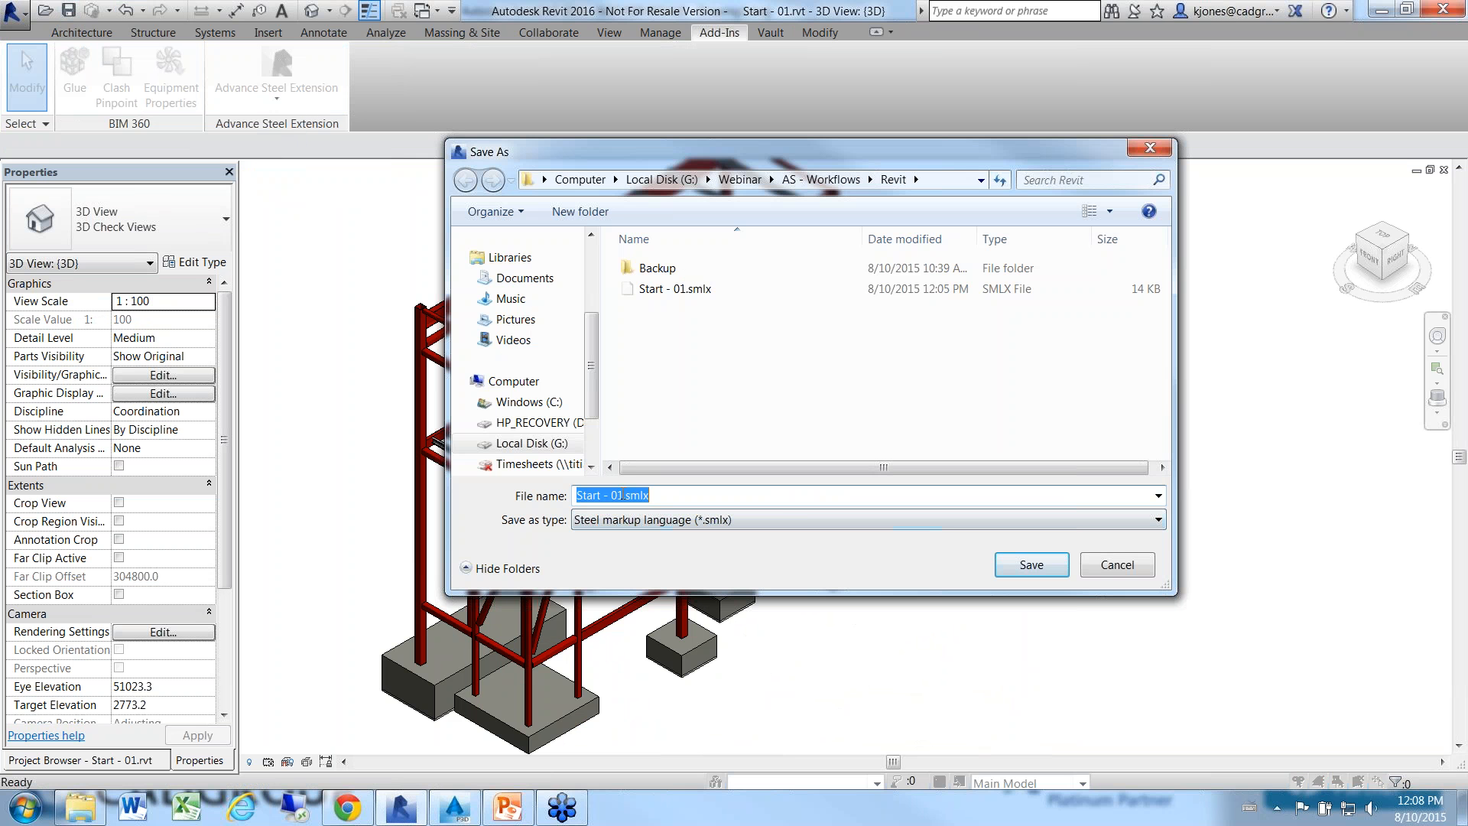
{"action": "left_click", "coordinate": [623, 496]}
{"action": "type", "text": "-2"}
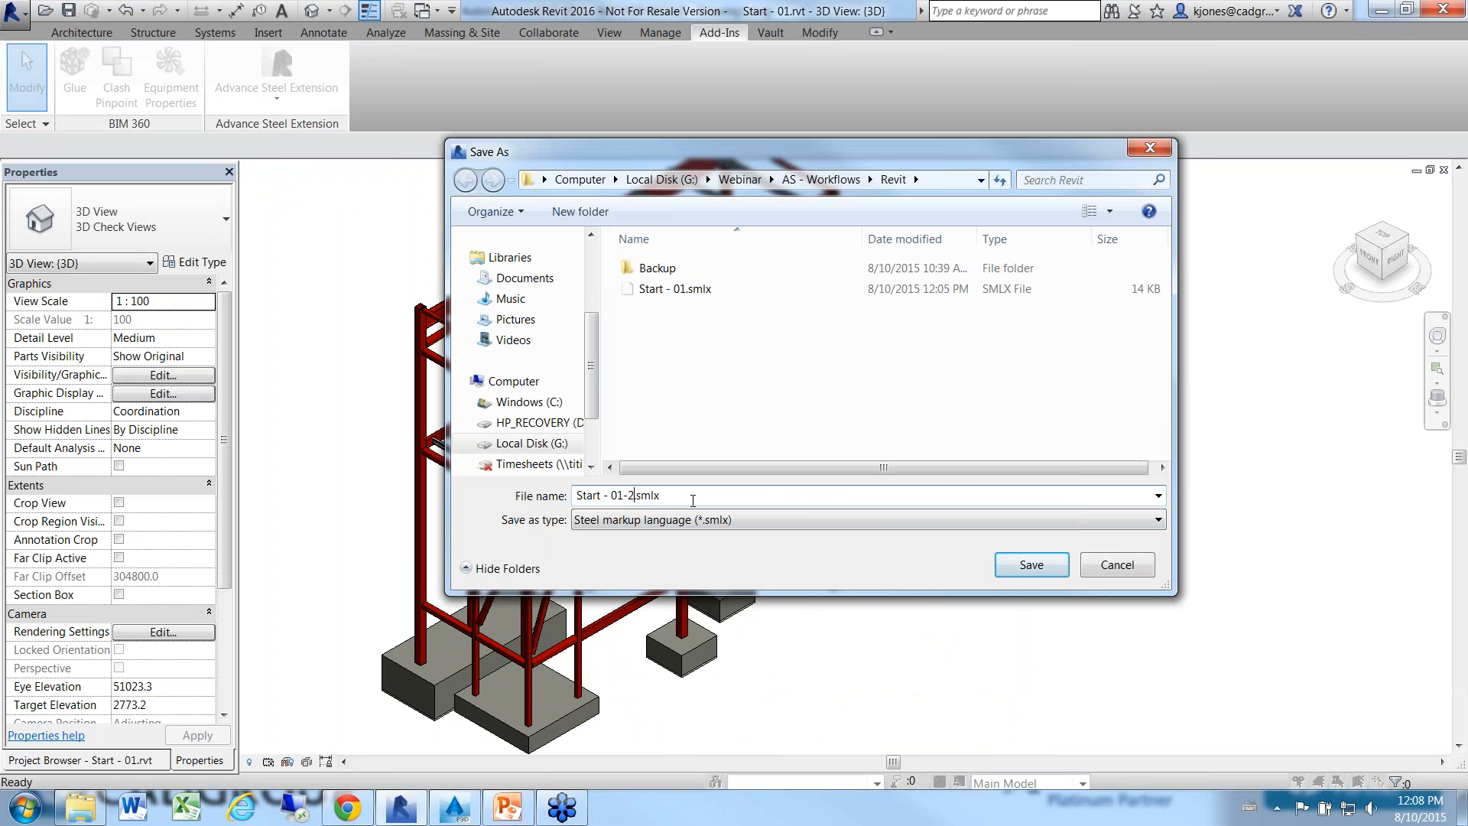
{"action": "left_click", "coordinate": [1024, 568]}
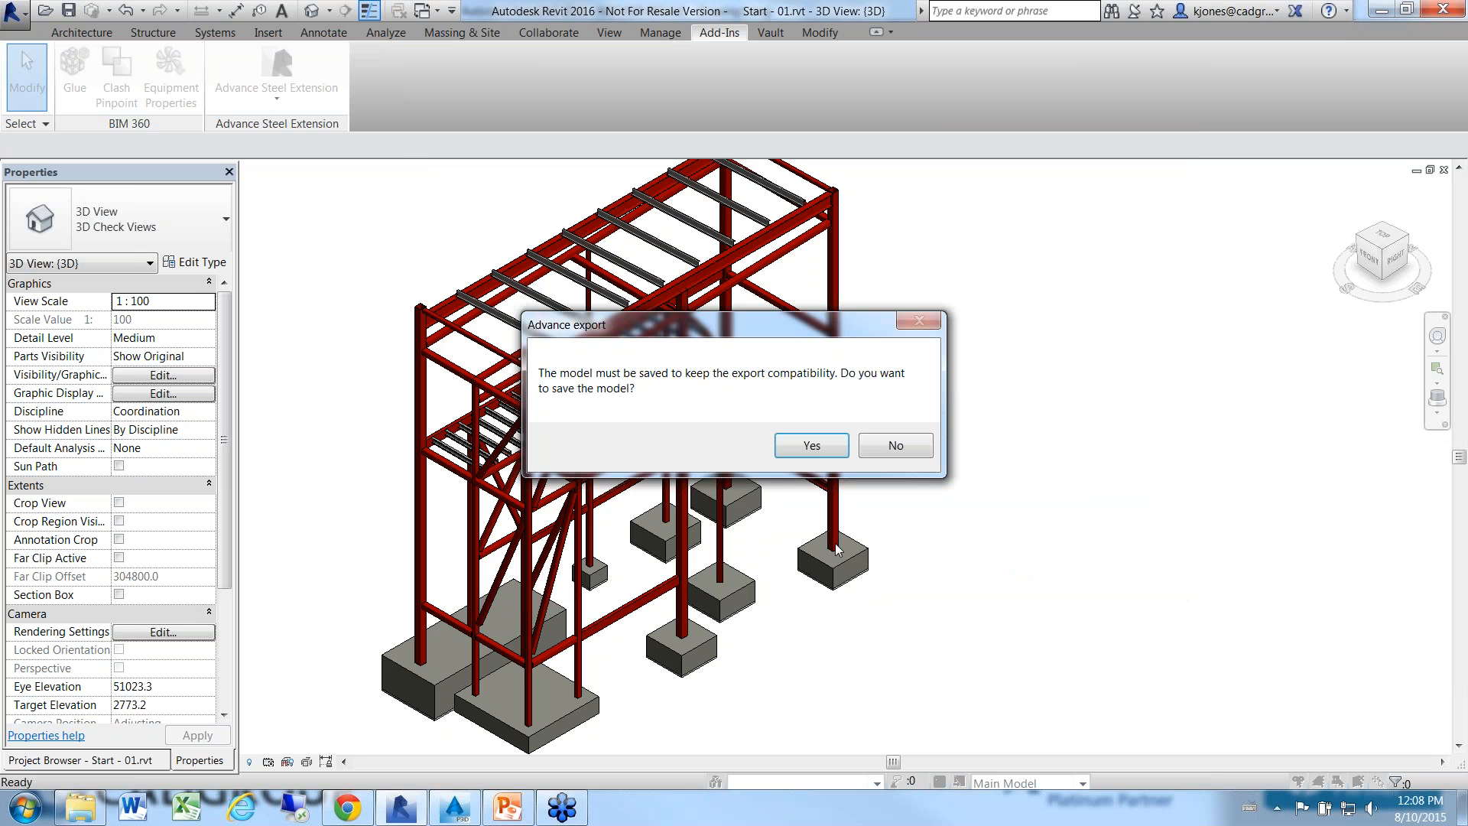
{"action": "left_click", "coordinate": [811, 445]}
{"action": "left_click", "coordinate": [614, 467]}
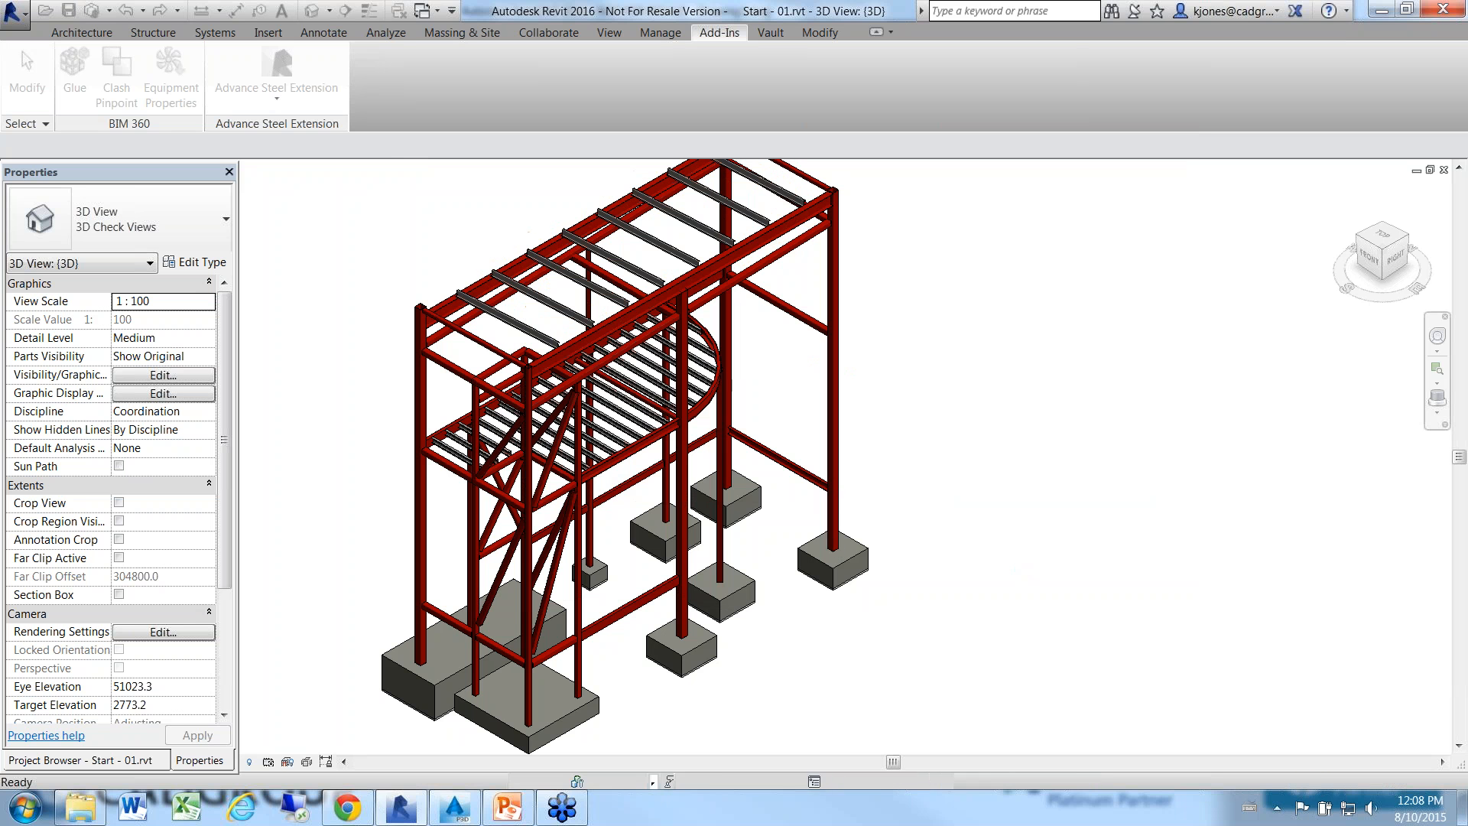
- Switch to Advance Steel and load Start - 01-2.smlx from the Revit folder for model synchronization
{"action": "left_click", "coordinate": [456, 811]}
{"action": "scroll", "coordinate": [339, 408], "scroll_direction": "down", "scroll_amount": 3}
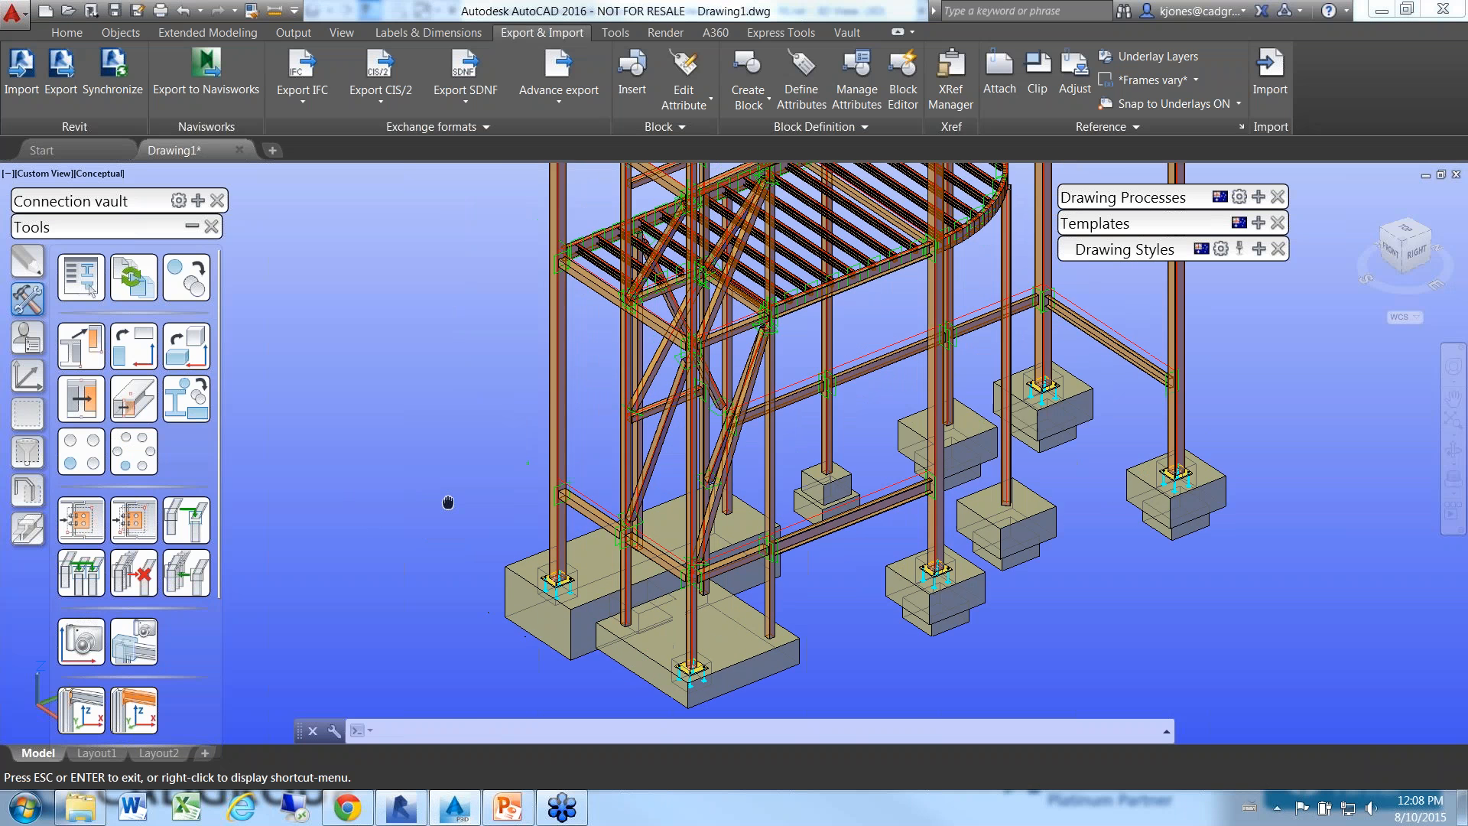
{"action": "scroll", "coordinate": [463, 478], "scroll_direction": "up", "scroll_amount": 3}
{"action": "scroll", "coordinate": [462, 477], "scroll_direction": "down", "scroll_amount": 5}
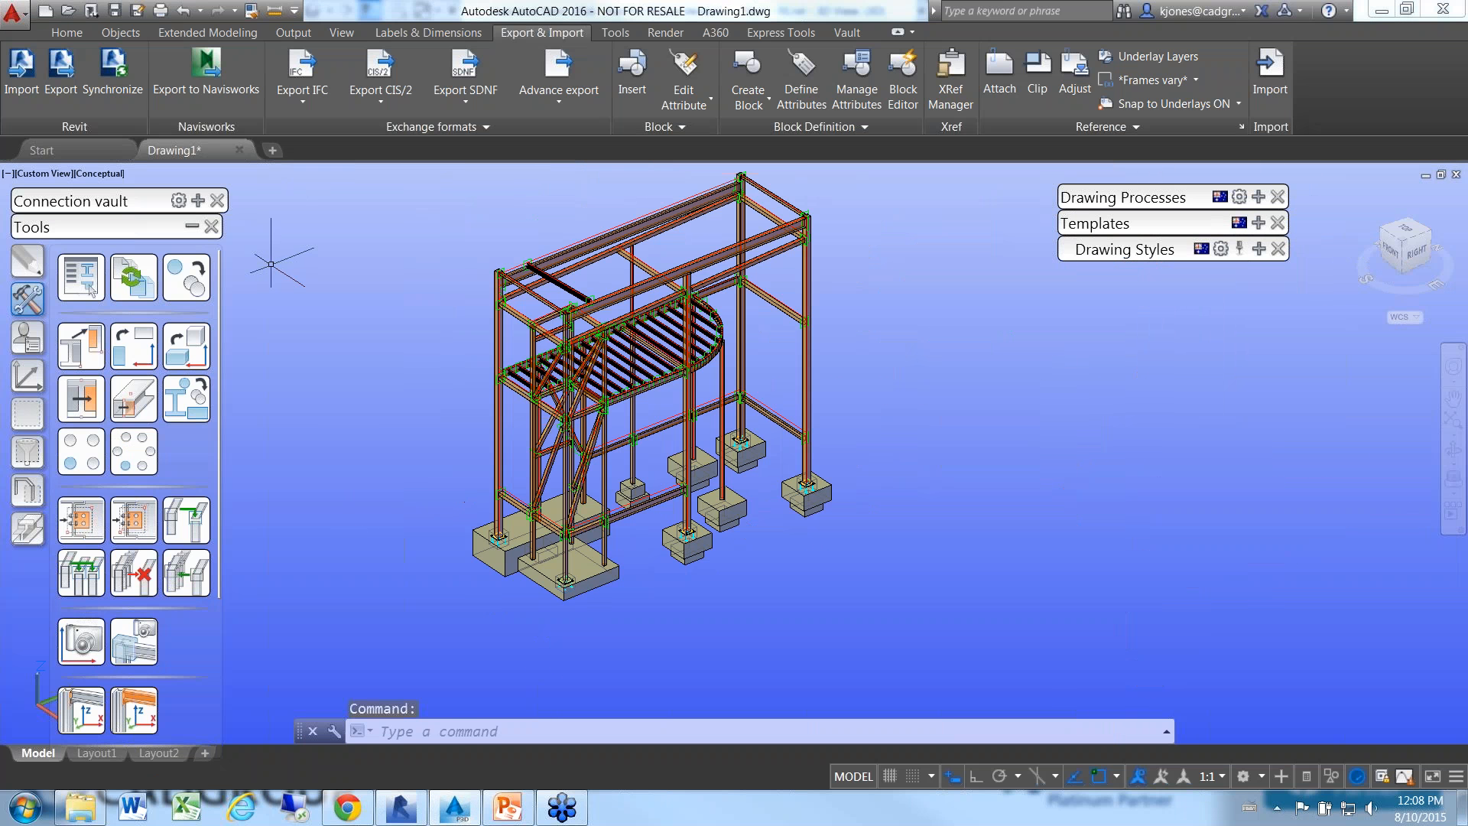
{"action": "left_click", "coordinate": [106, 89]}
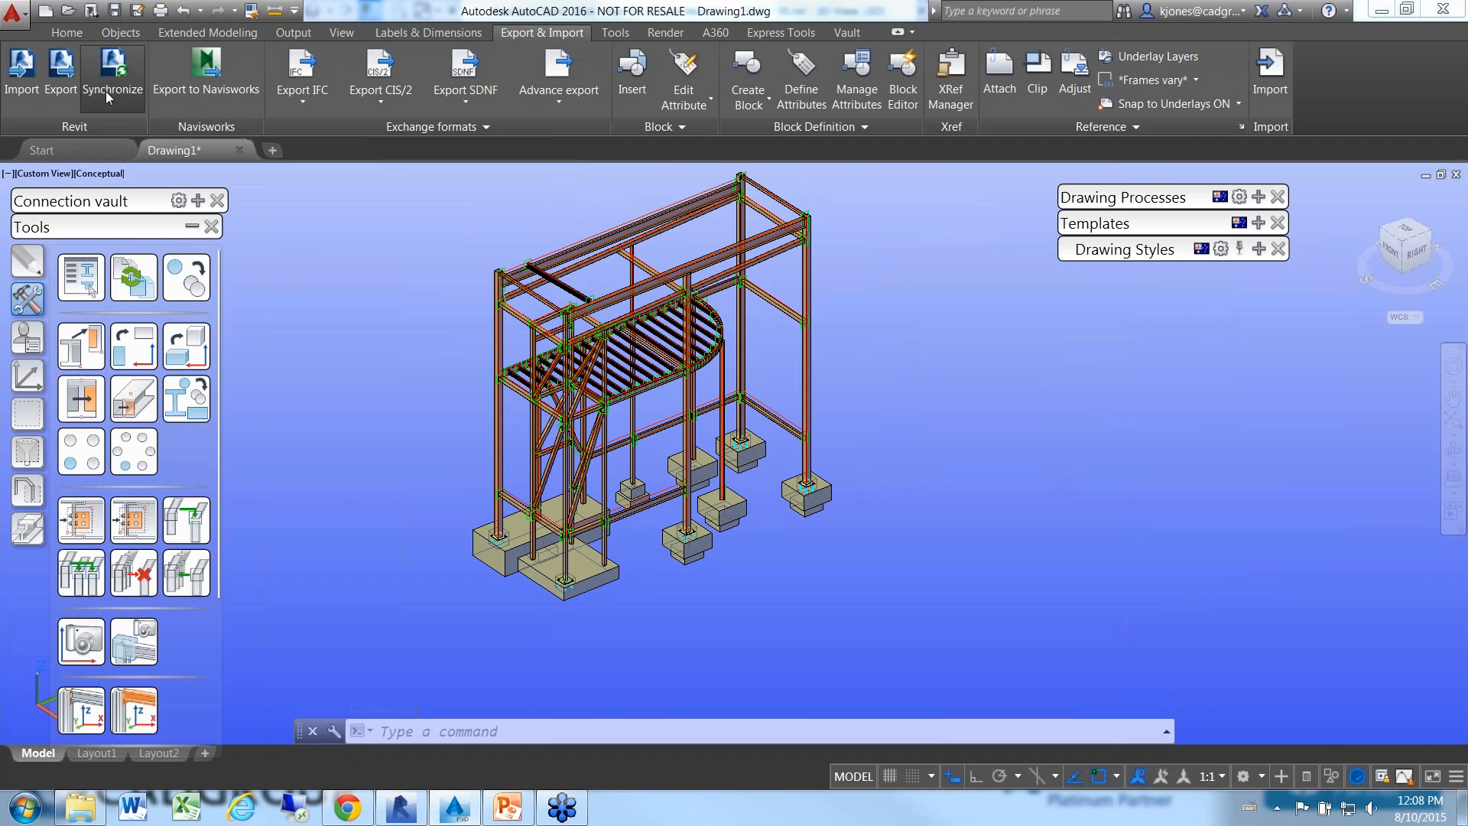
{"action": "left_click", "coordinate": [126, 121]}
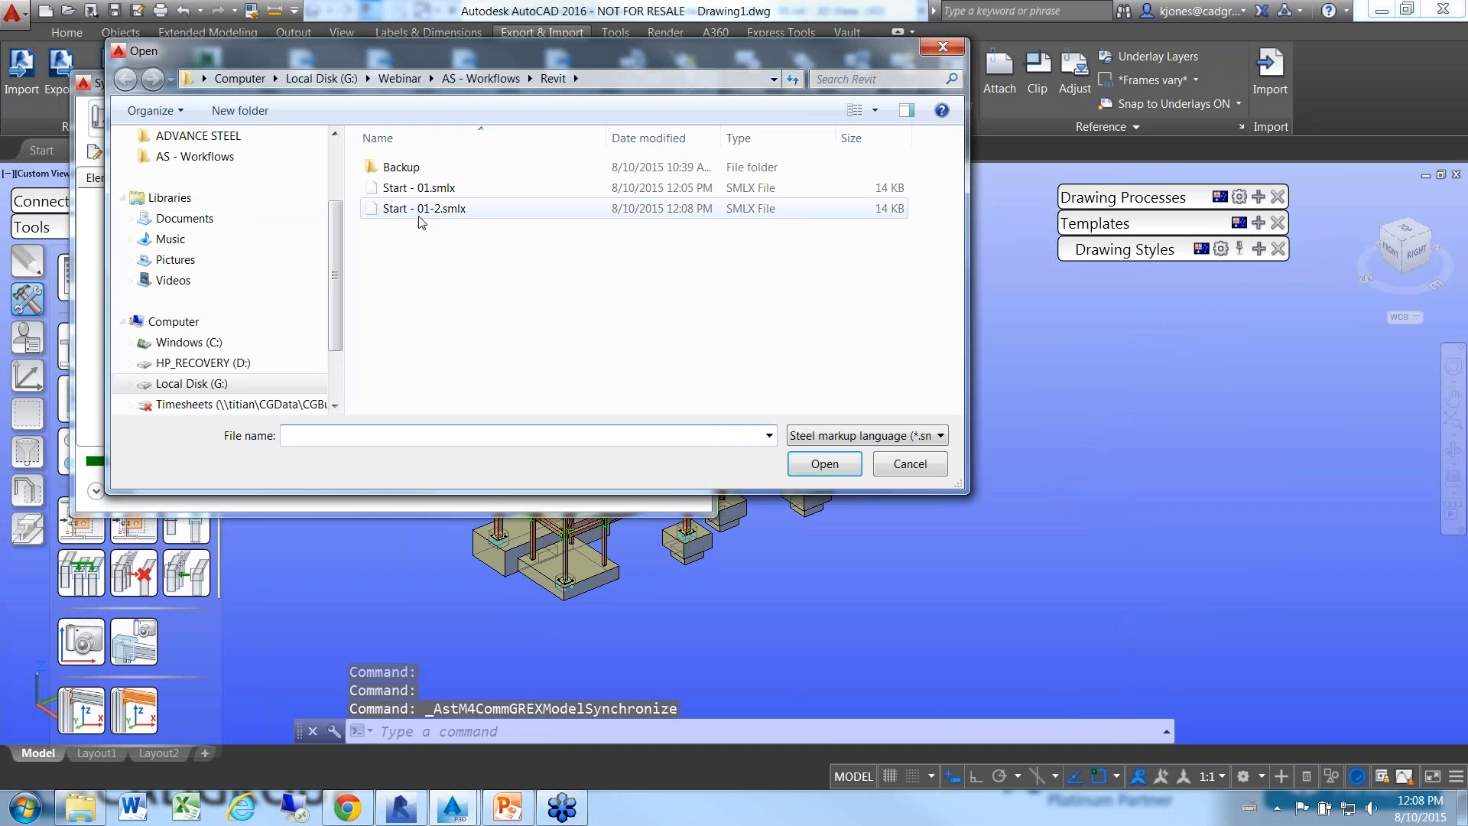
{"action": "left_click", "coordinate": [421, 210]}
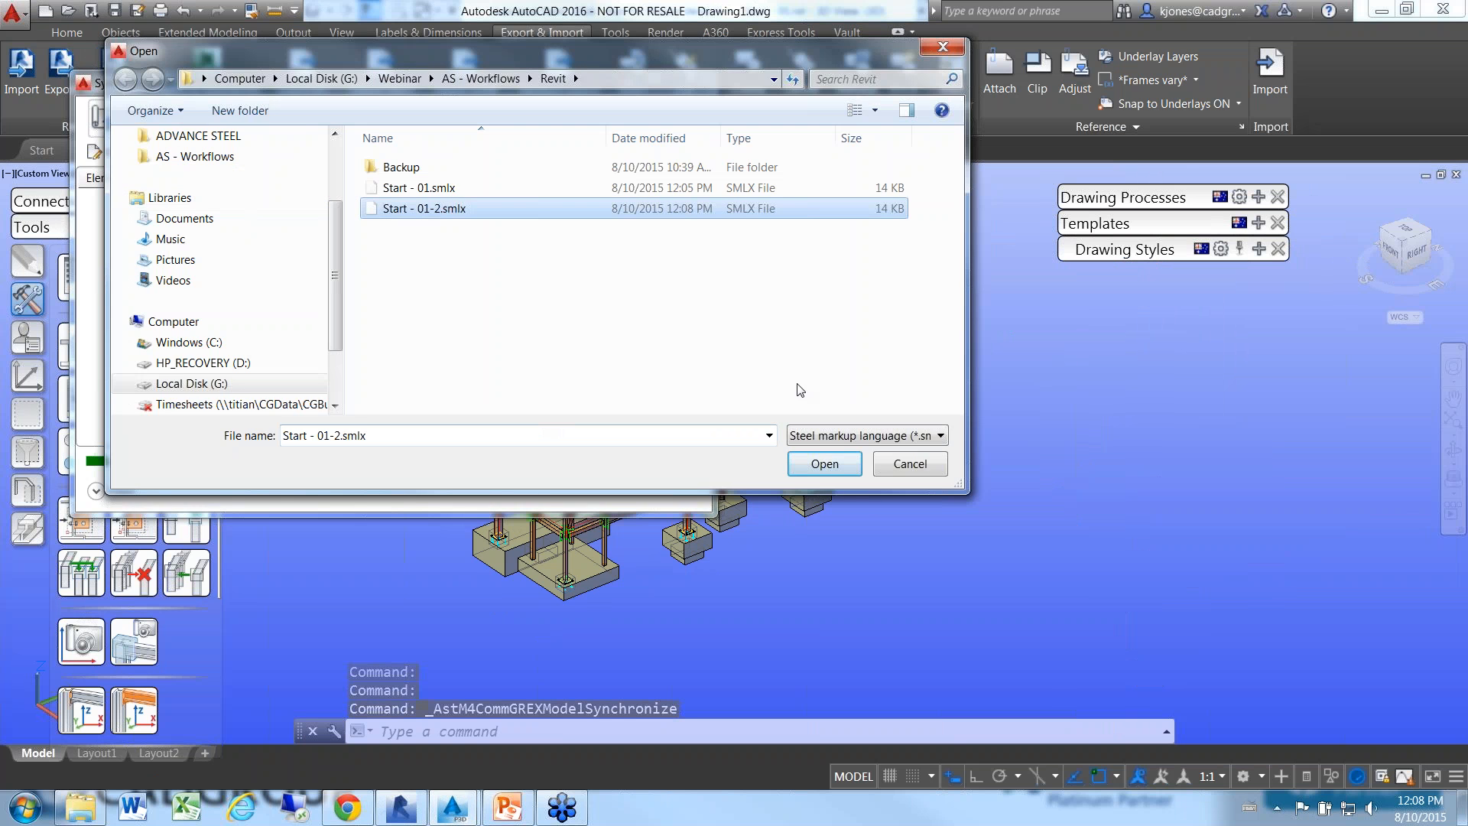
{"action": "left_click", "coordinate": [819, 466]}
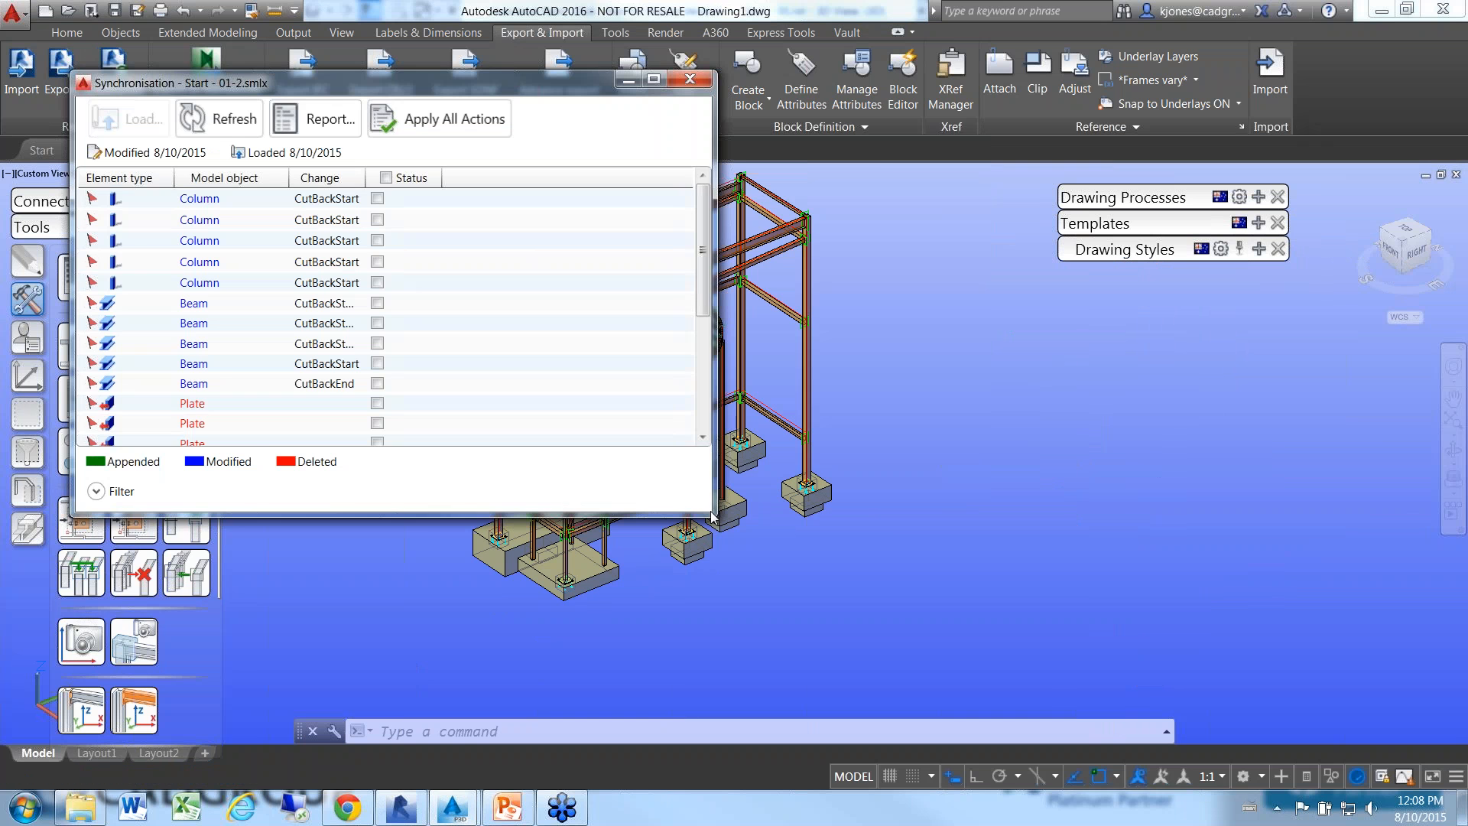
- Filter the synchronization list to appended and deleted changes, excluding modified elements
{"action": "left_click_drag", "start_coordinate": [713, 517], "coordinate": [853, 671]}
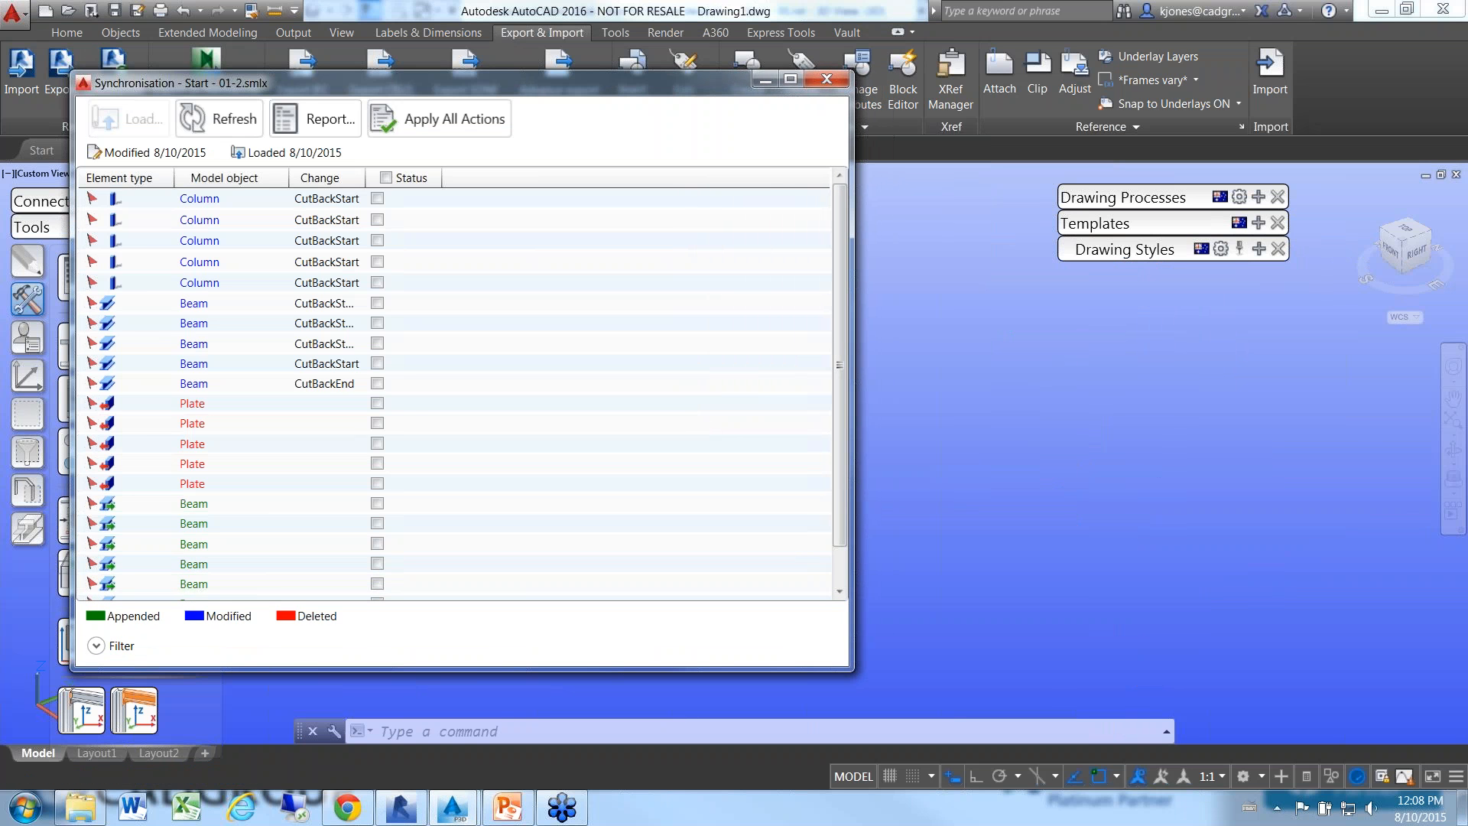
{"action": "left_click_drag", "start_coordinate": [840, 423], "coordinate": [856, 364]}
{"action": "left_click_drag", "start_coordinate": [850, 672], "coordinate": [815, 545]}
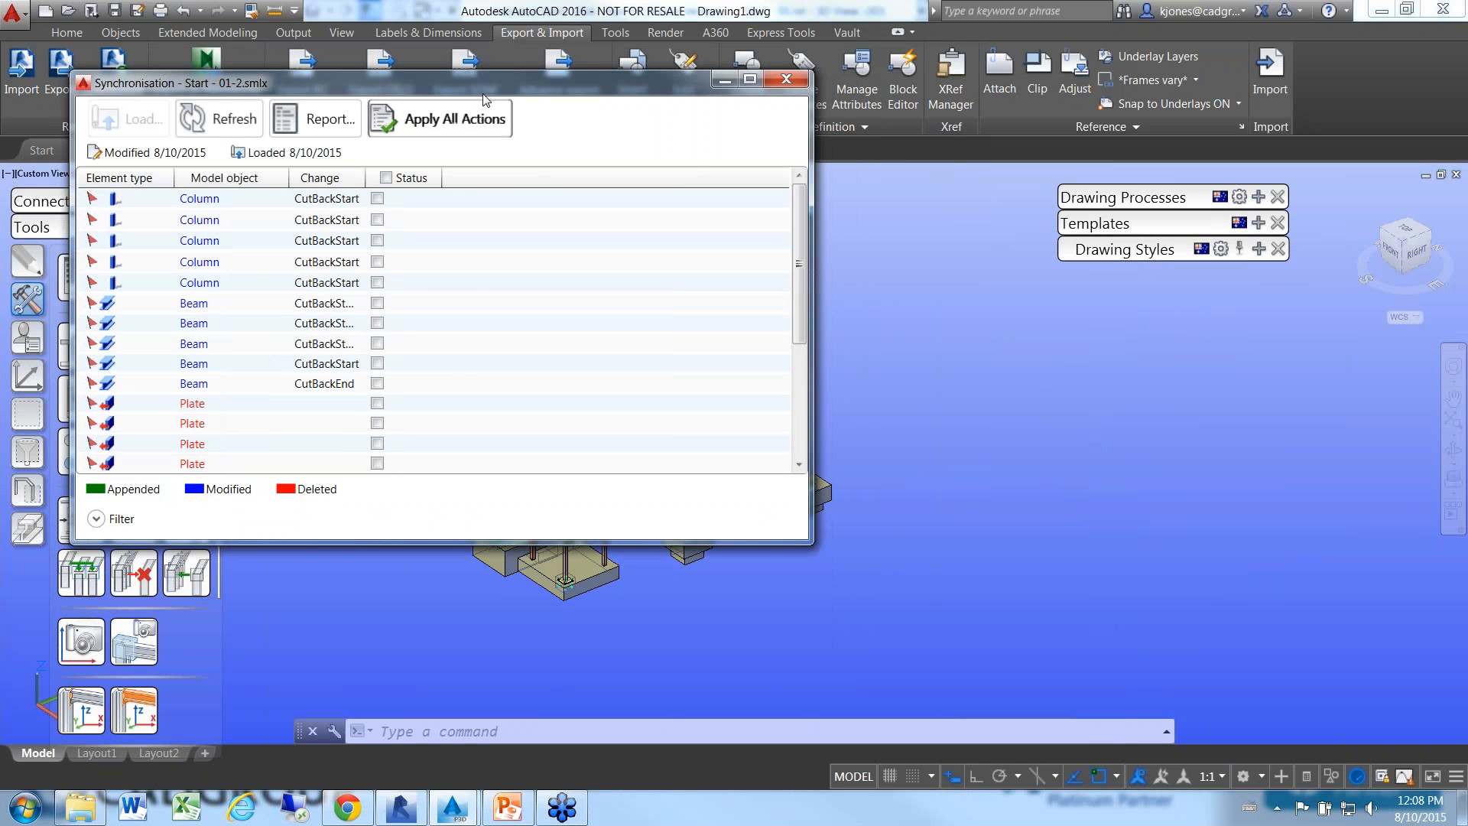
{"action": "left_click_drag", "start_coordinate": [489, 84], "coordinate": [650, 87]}
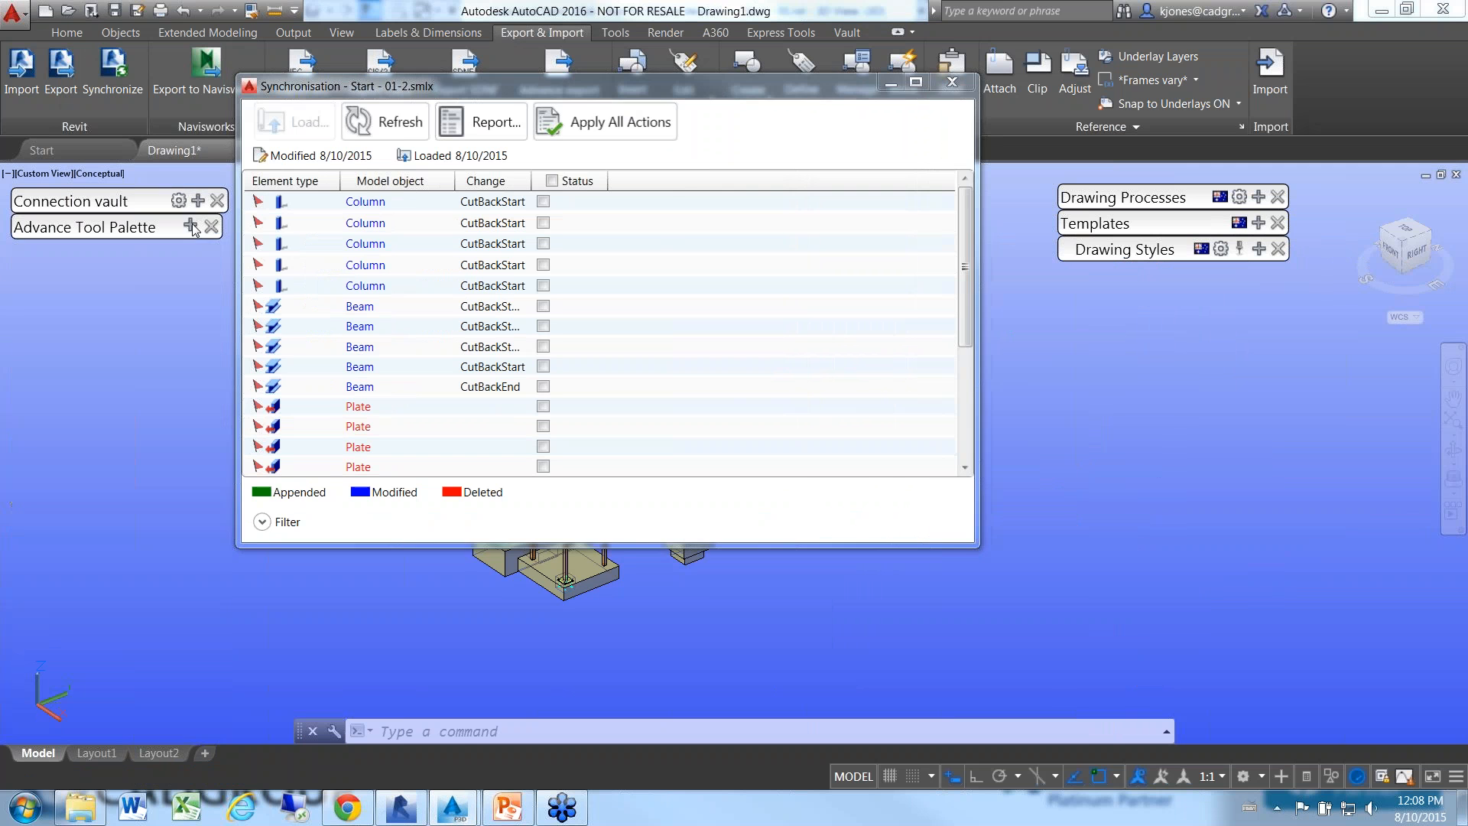
{"action": "left_click", "coordinate": [262, 522]}
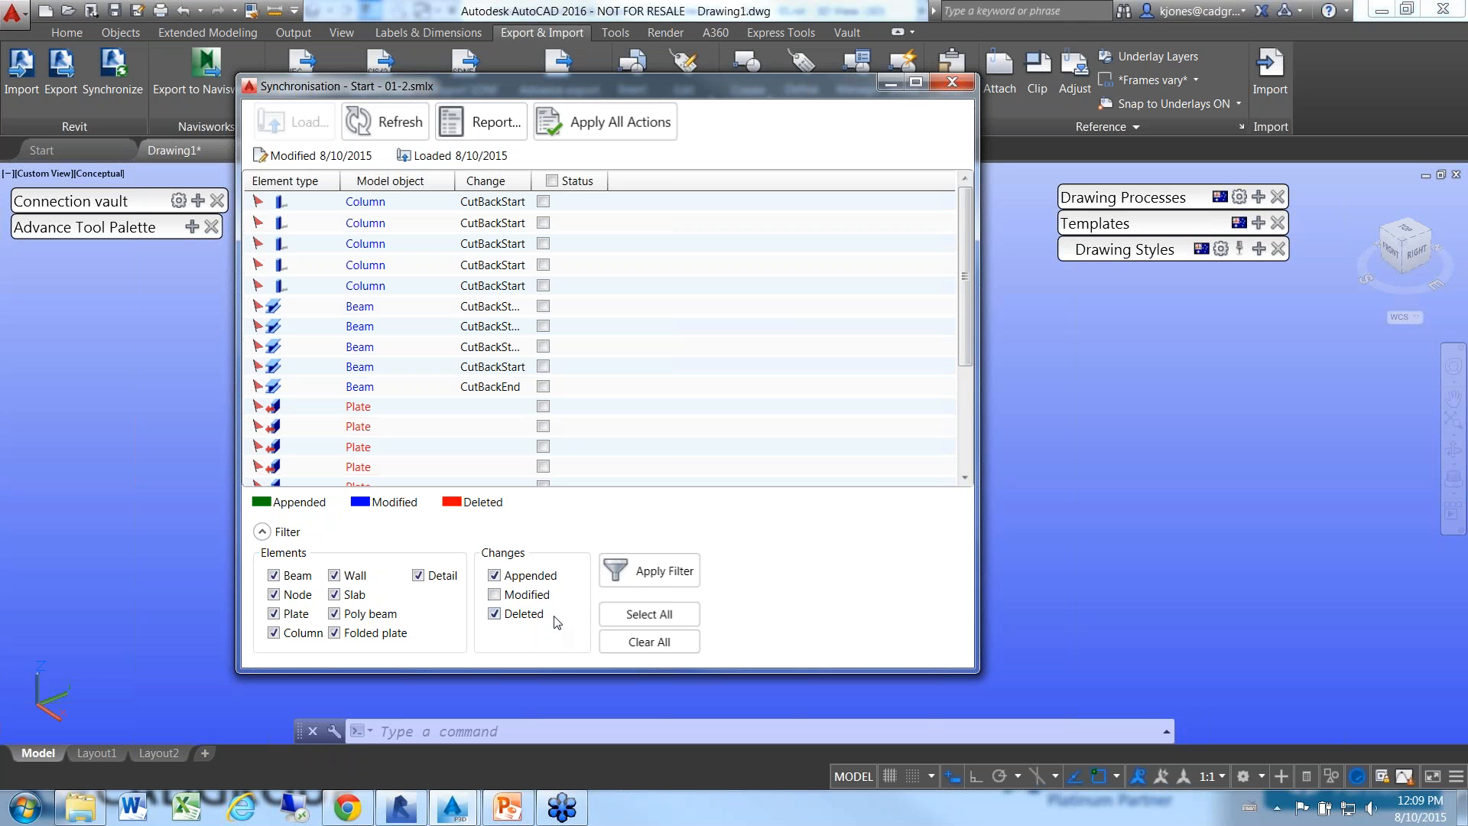
{"action": "left_click", "coordinate": [668, 576]}
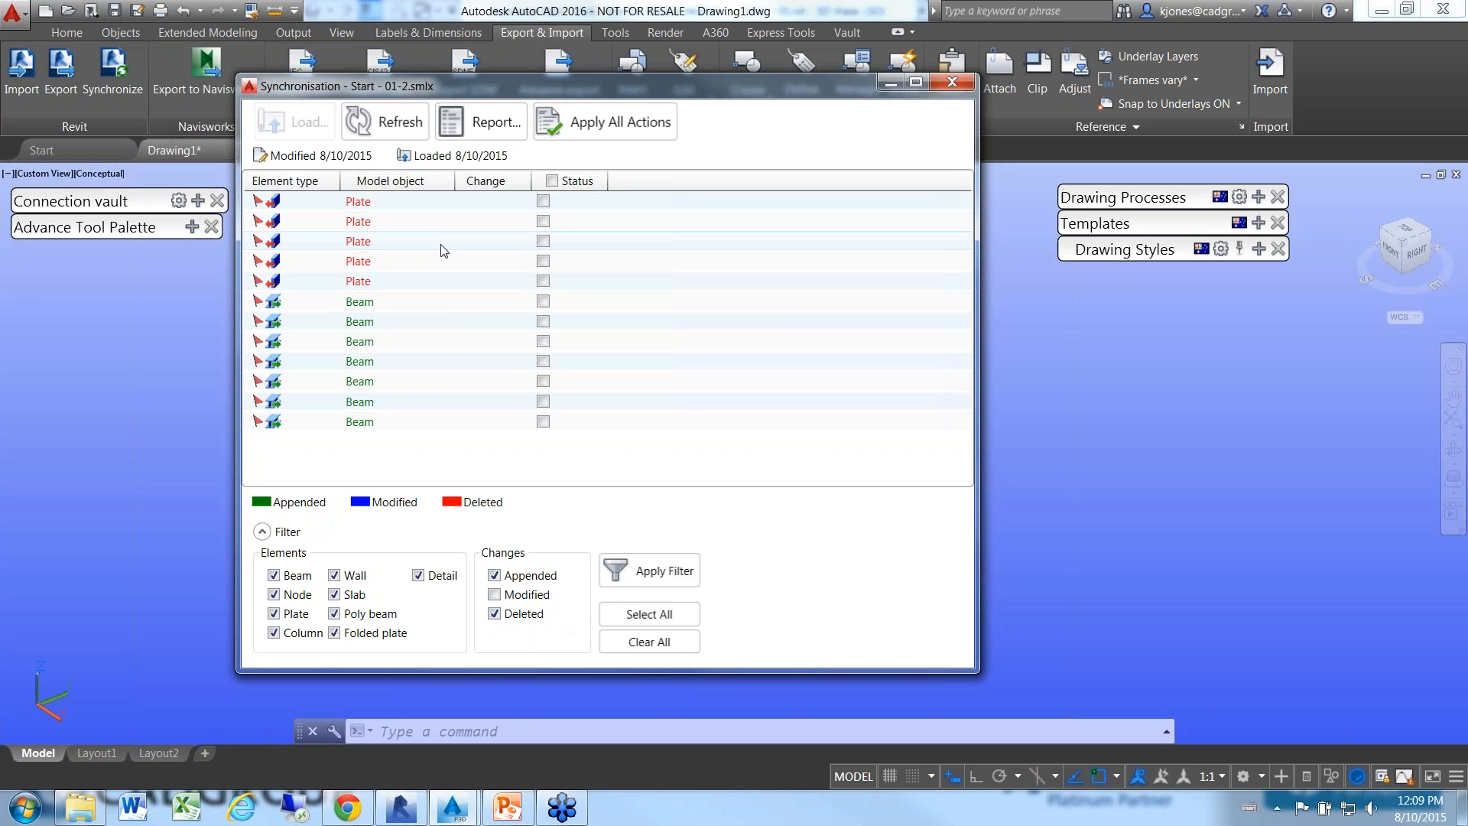
- Mark every listed change and apply all actions, declining all changes to plates that are part of a joint
{"action": "left_click", "coordinate": [552, 180]}
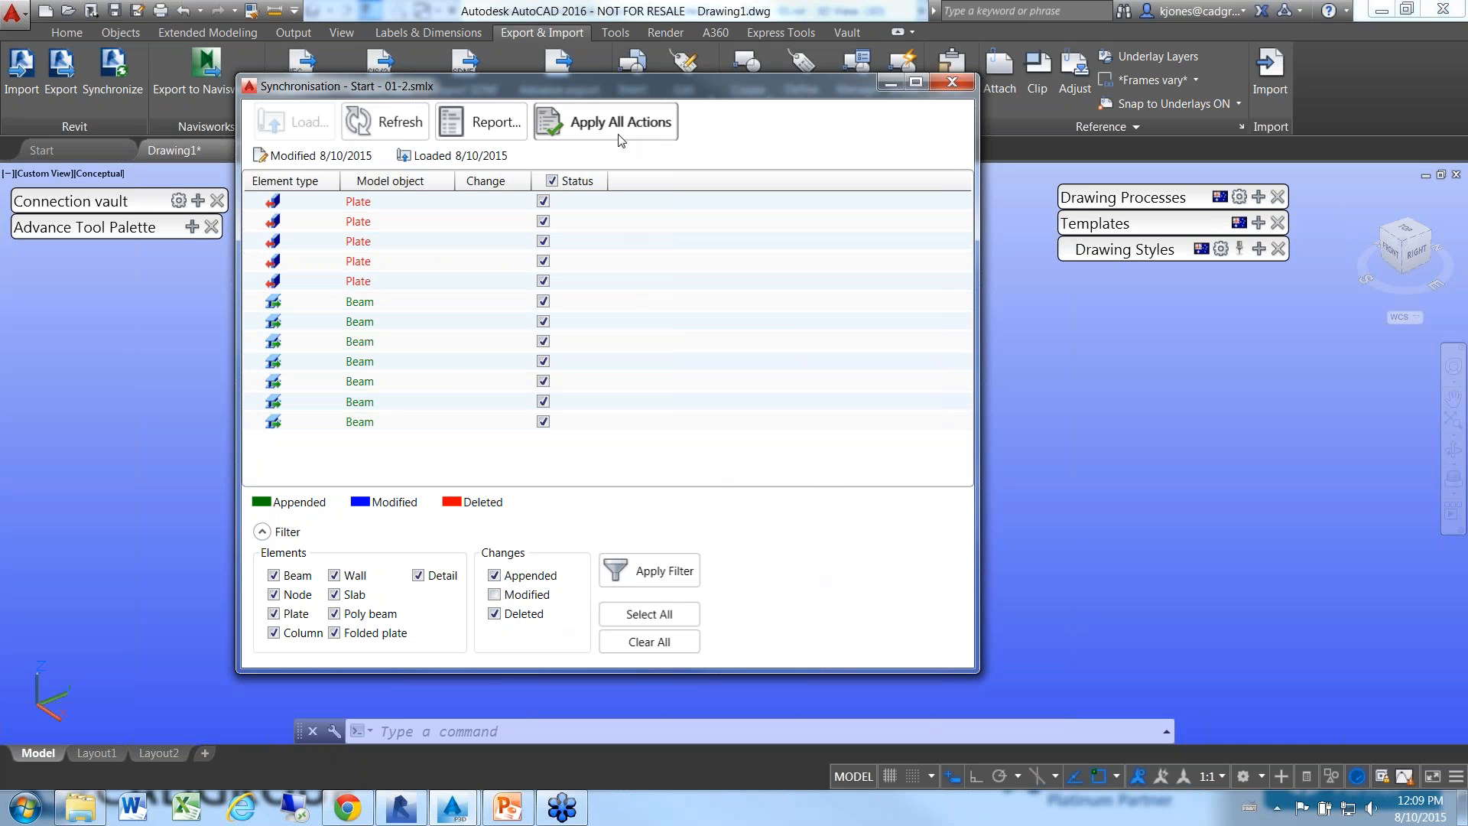
{"action": "left_click_drag", "start_coordinate": [596, 87], "coordinate": [1170, 110]}
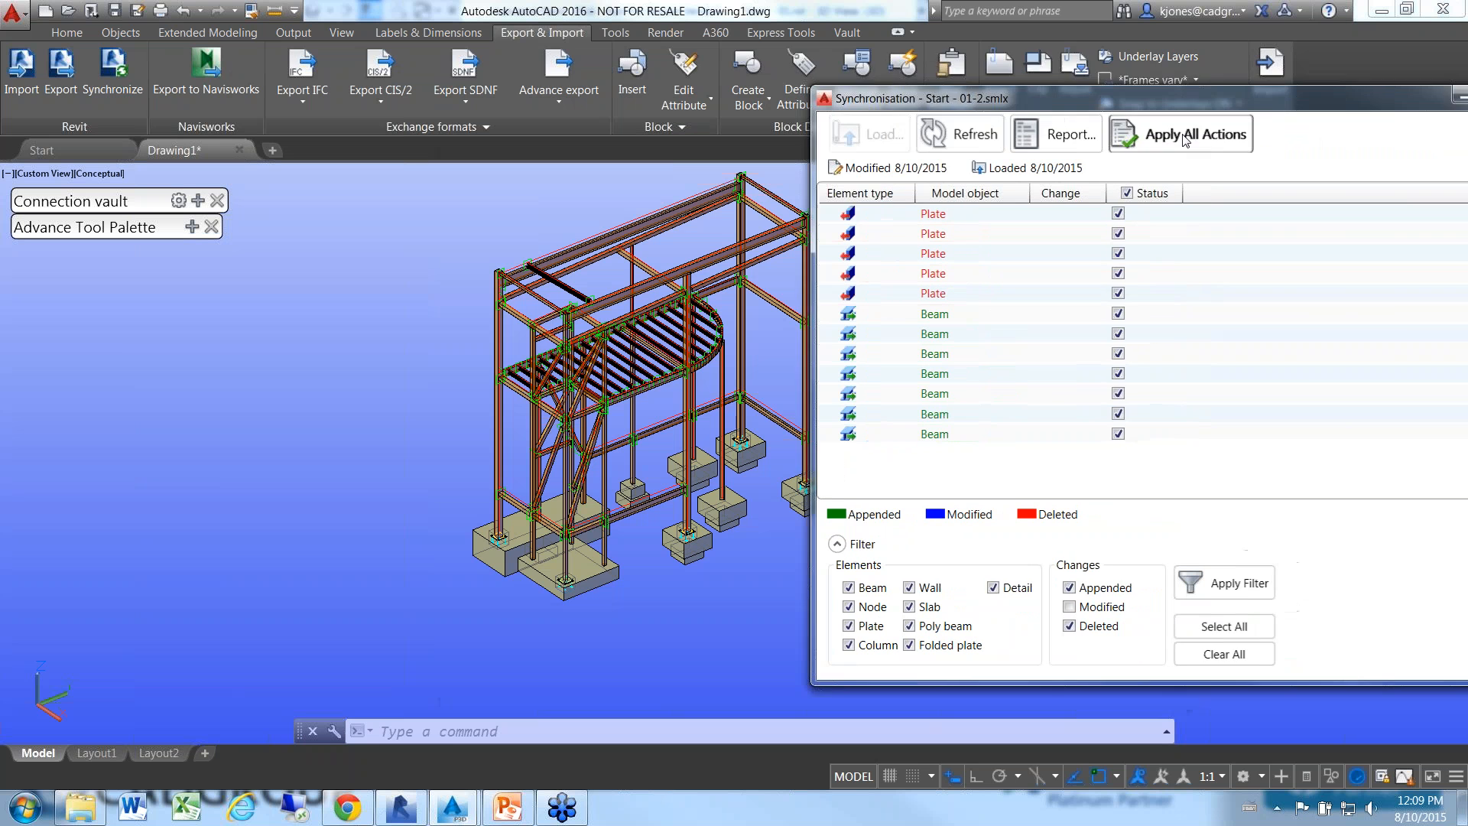
{"action": "left_click", "coordinate": [1193, 131]}
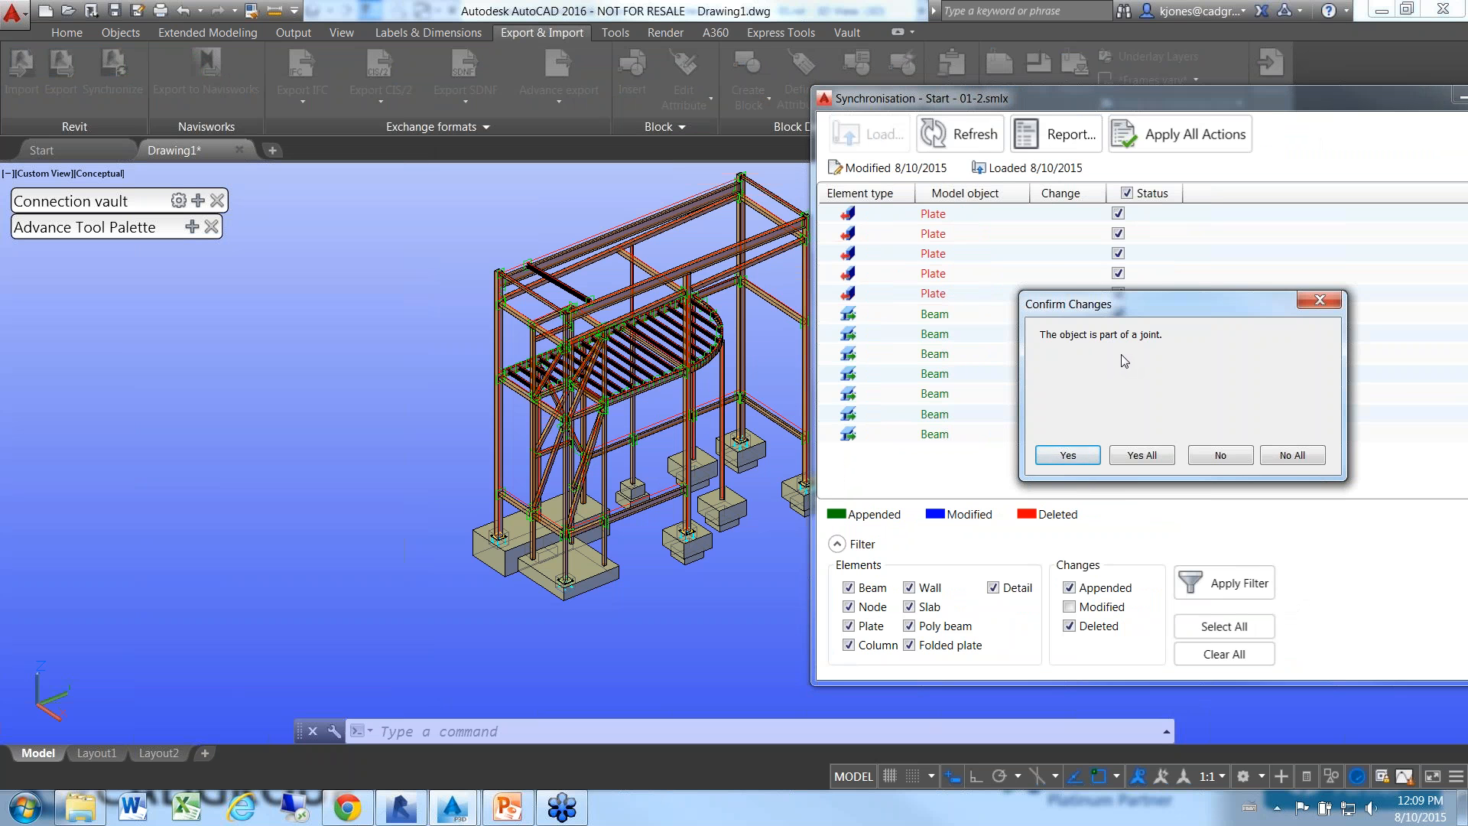
{"action": "left_click", "coordinate": [1291, 456]}
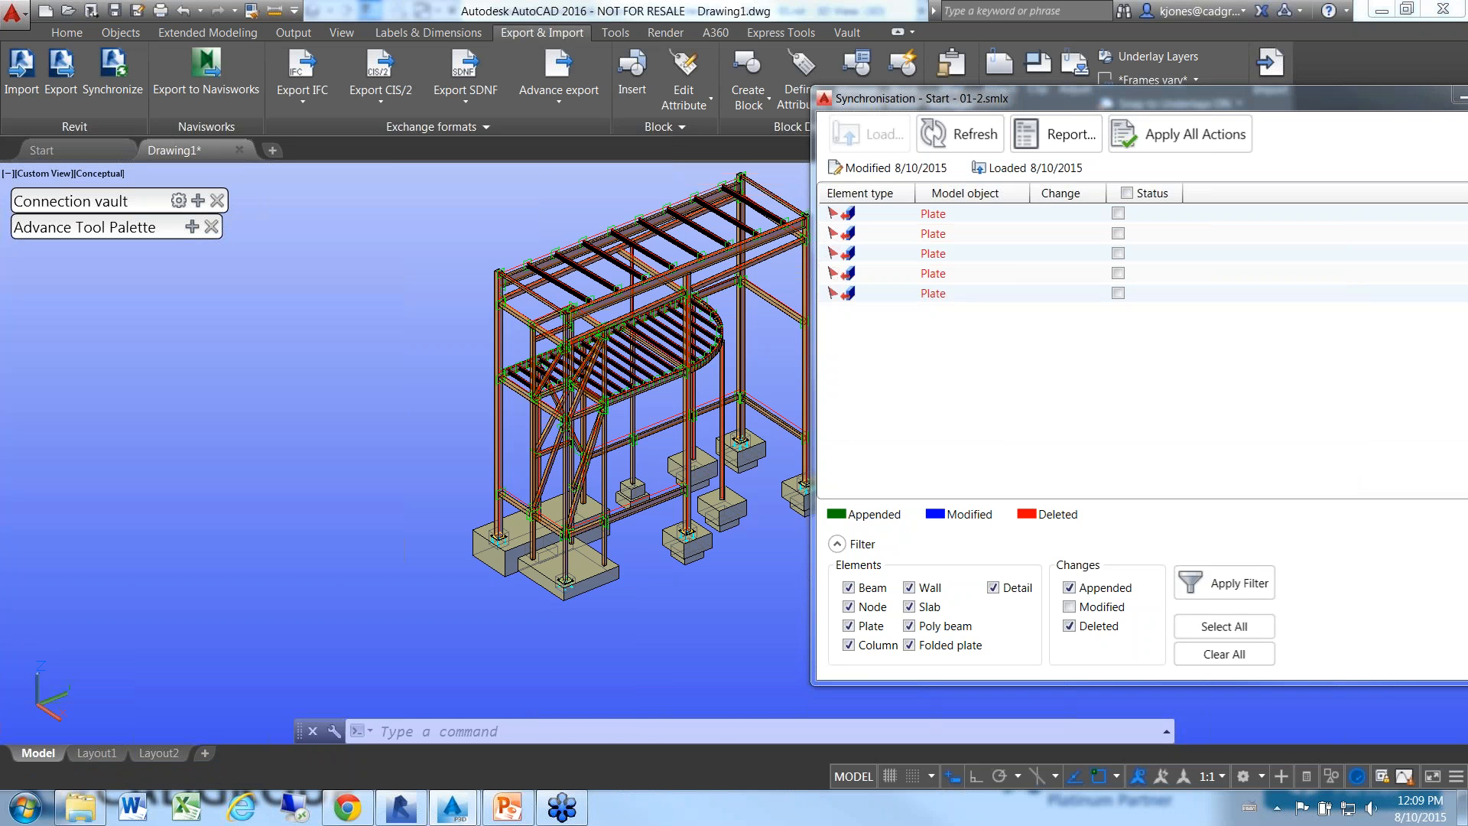
{"action": "scroll", "coordinate": [603, 275], "scroll_direction": "up", "scroll_amount": 2}
{"action": "middle_click_drag", "start_coordinate": [602, 276], "coordinate": [448, 383]}
{"action": "scroll", "coordinate": [448, 384], "scroll_direction": "up", "scroll_amount": 4}
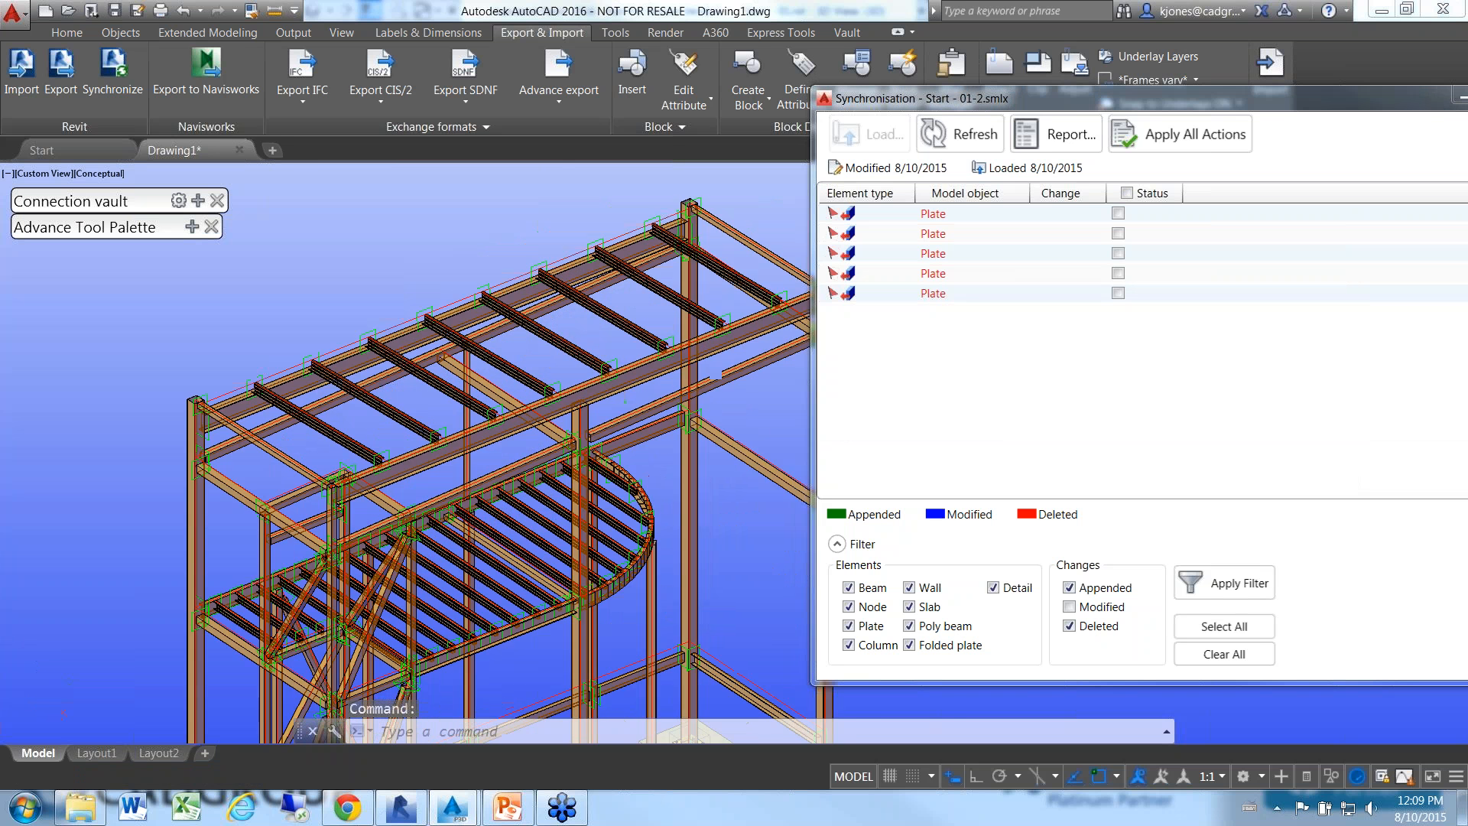
{"action": "scroll", "coordinate": [447, 380], "scroll_direction": "down", "scroll_amount": 6}
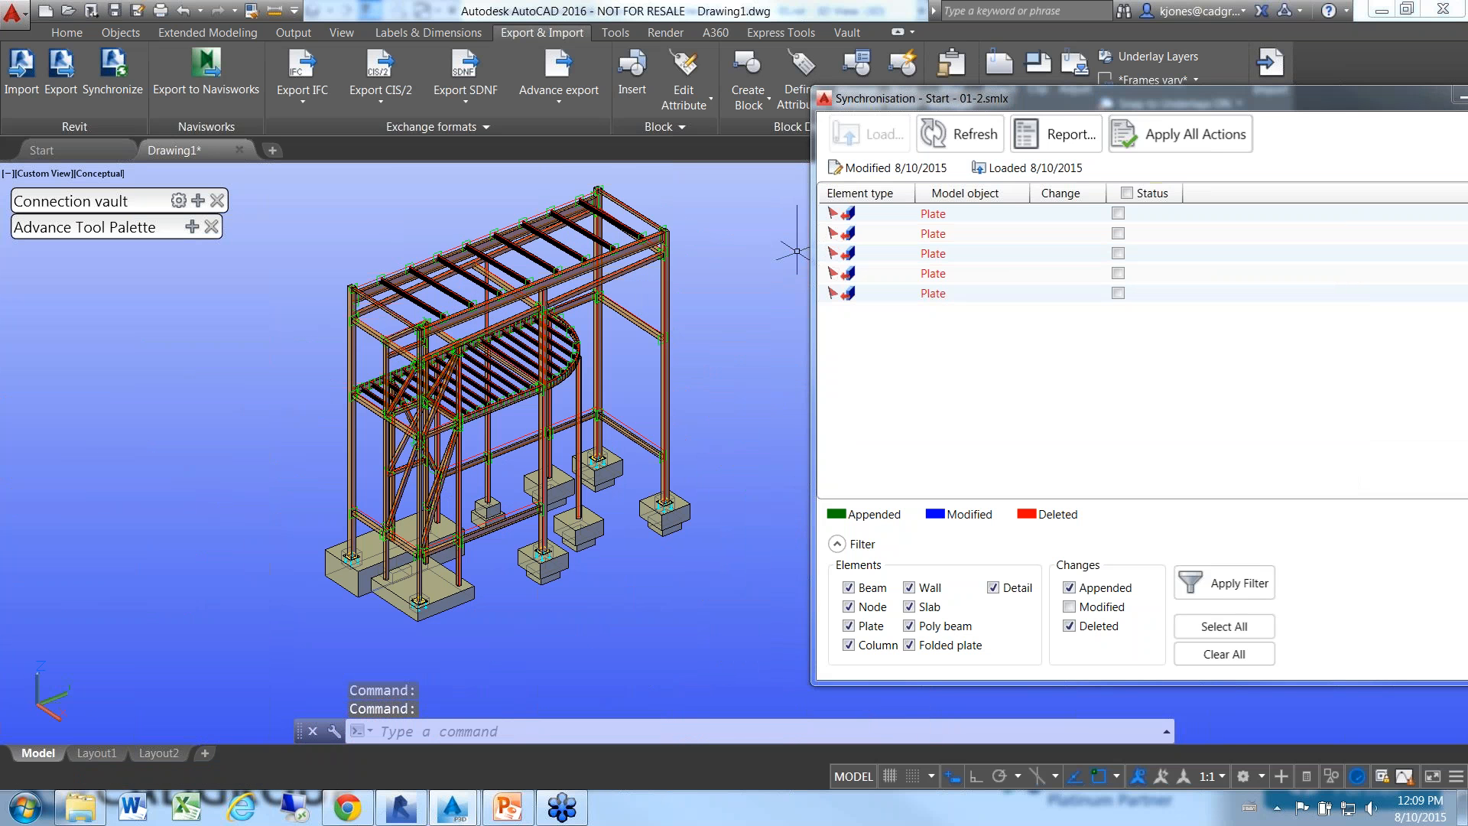
{"action": "left_click_drag", "start_coordinate": [1351, 113], "coordinate": [941, 145]}
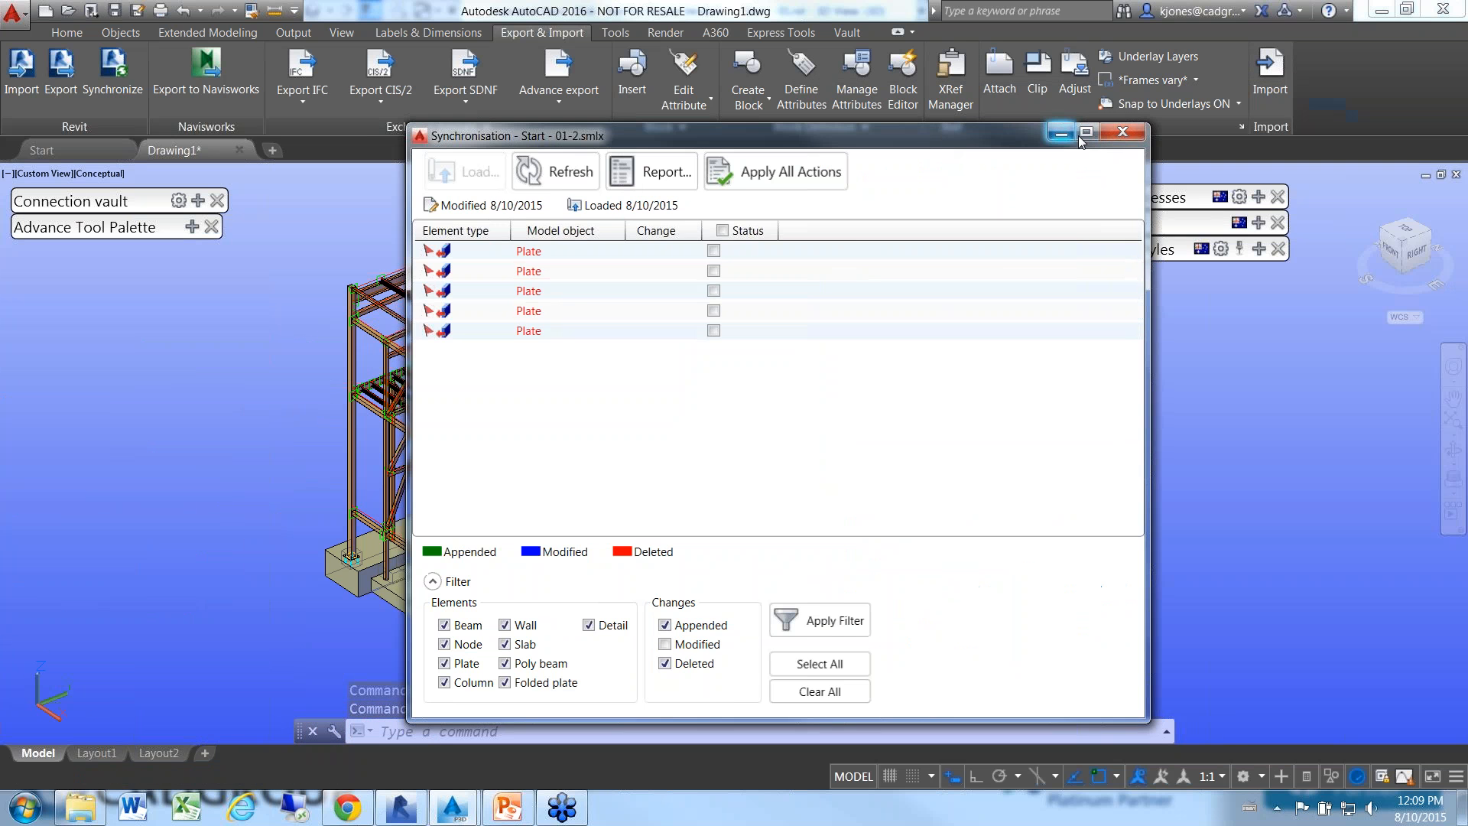
- Close the synchronization window and add a shear plate joint between the low horizontal beam and the column at its far end
{"action": "left_click", "coordinate": [1121, 135]}
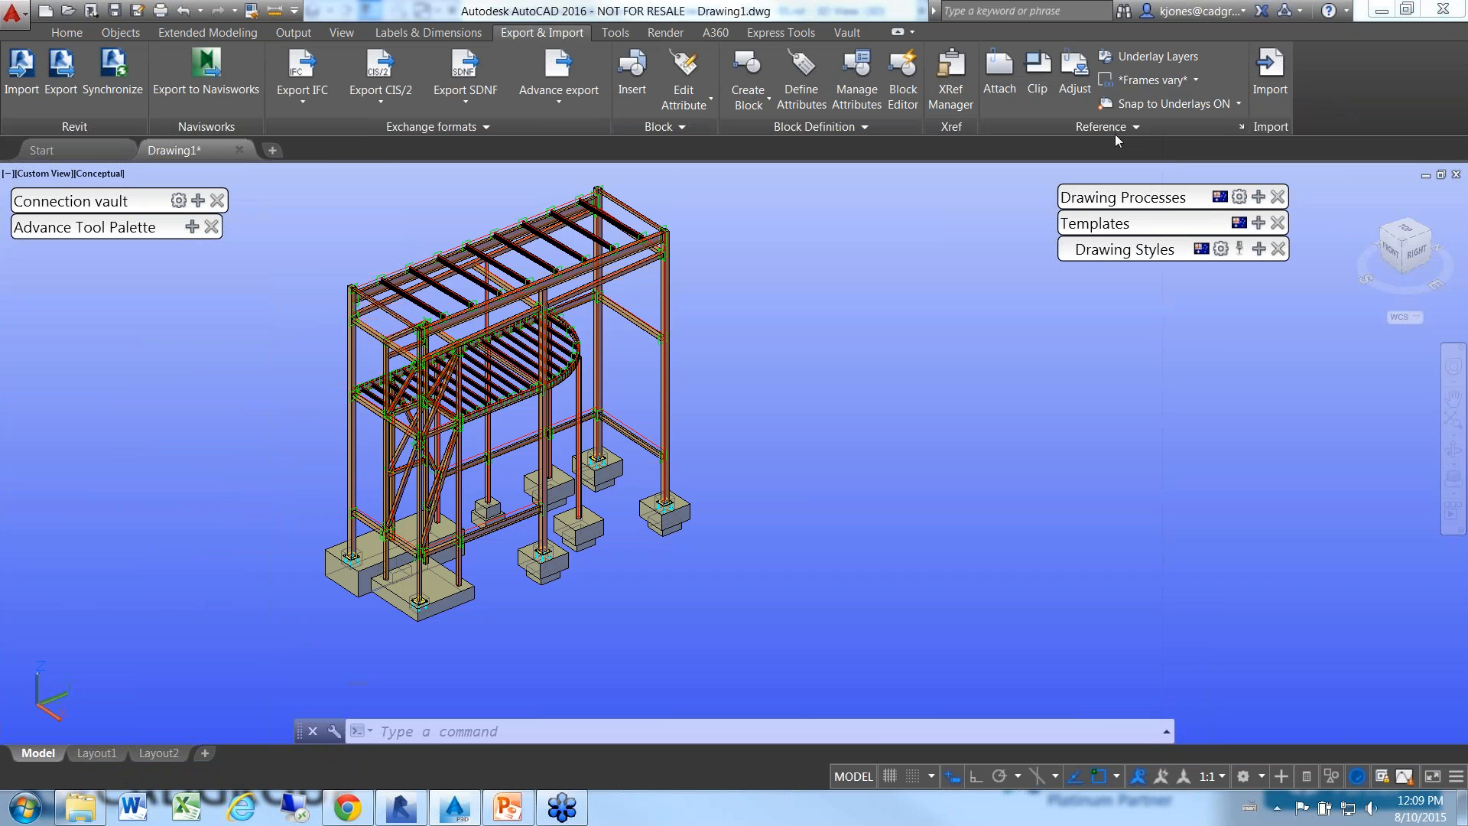
{"action": "scroll", "coordinate": [504, 547], "scroll_direction": "up", "scroll_amount": 2}
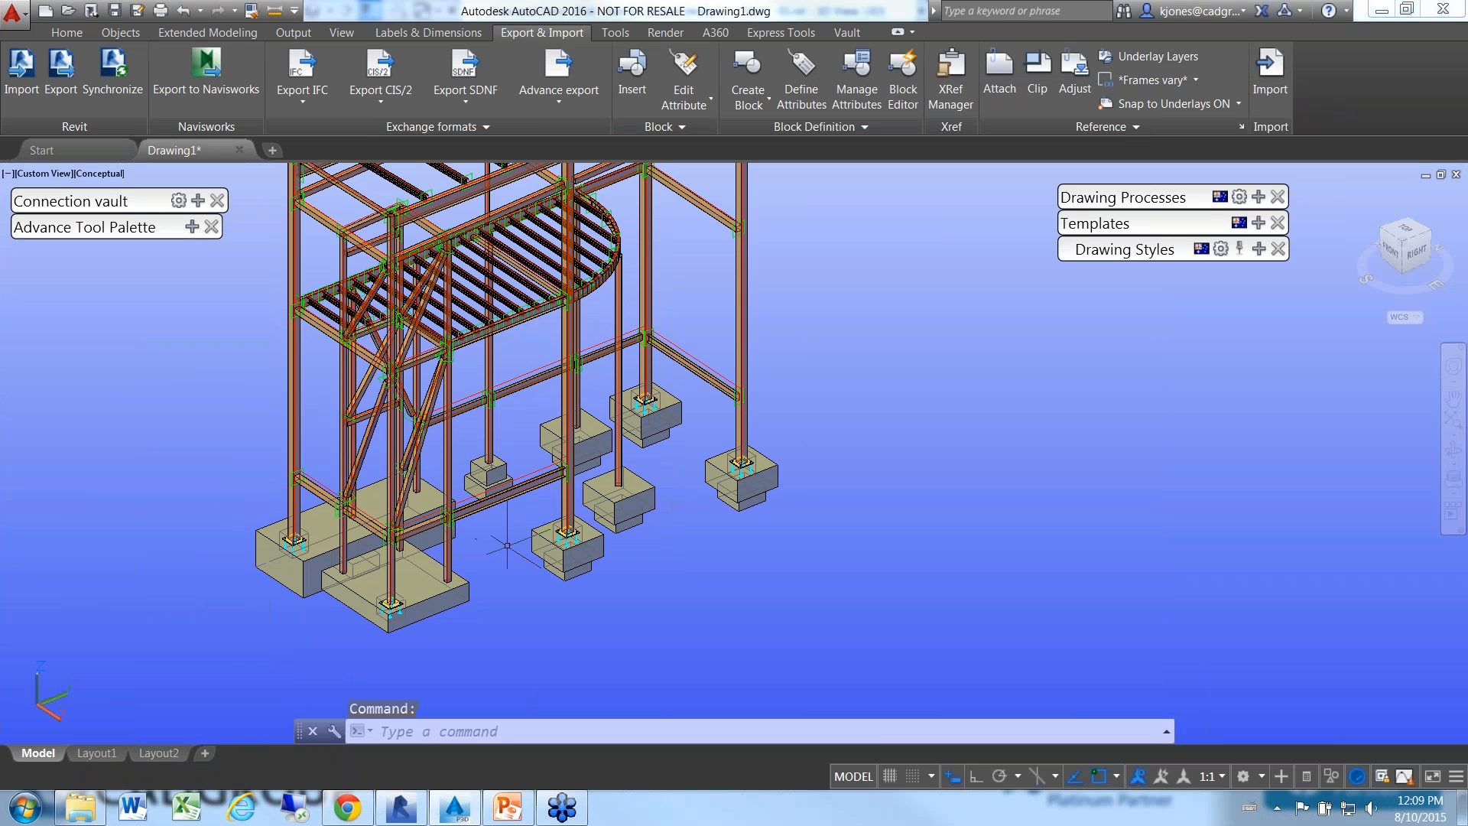
{"action": "left_click", "coordinate": [197, 201]}
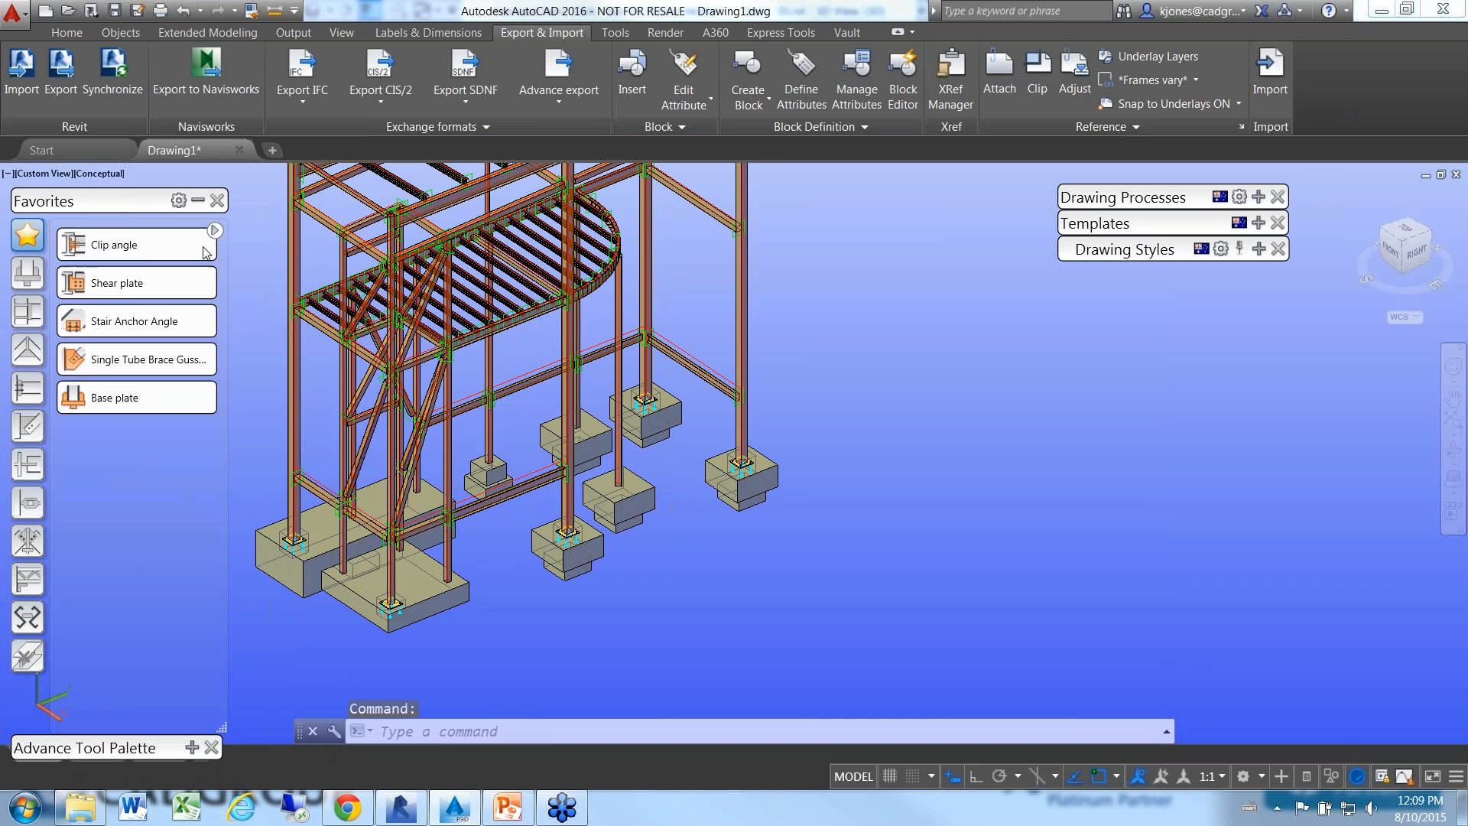
{"action": "left_click", "coordinate": [114, 282]}
{"action": "scroll", "coordinate": [538, 502], "scroll_direction": "up", "scroll_amount": 3}
{"action": "middle_click_drag", "start_coordinate": [538, 502], "coordinate": [692, 455]}
{"action": "left_click", "coordinate": [704, 459]}
{"action": "left_click", "coordinate": [683, 411]}
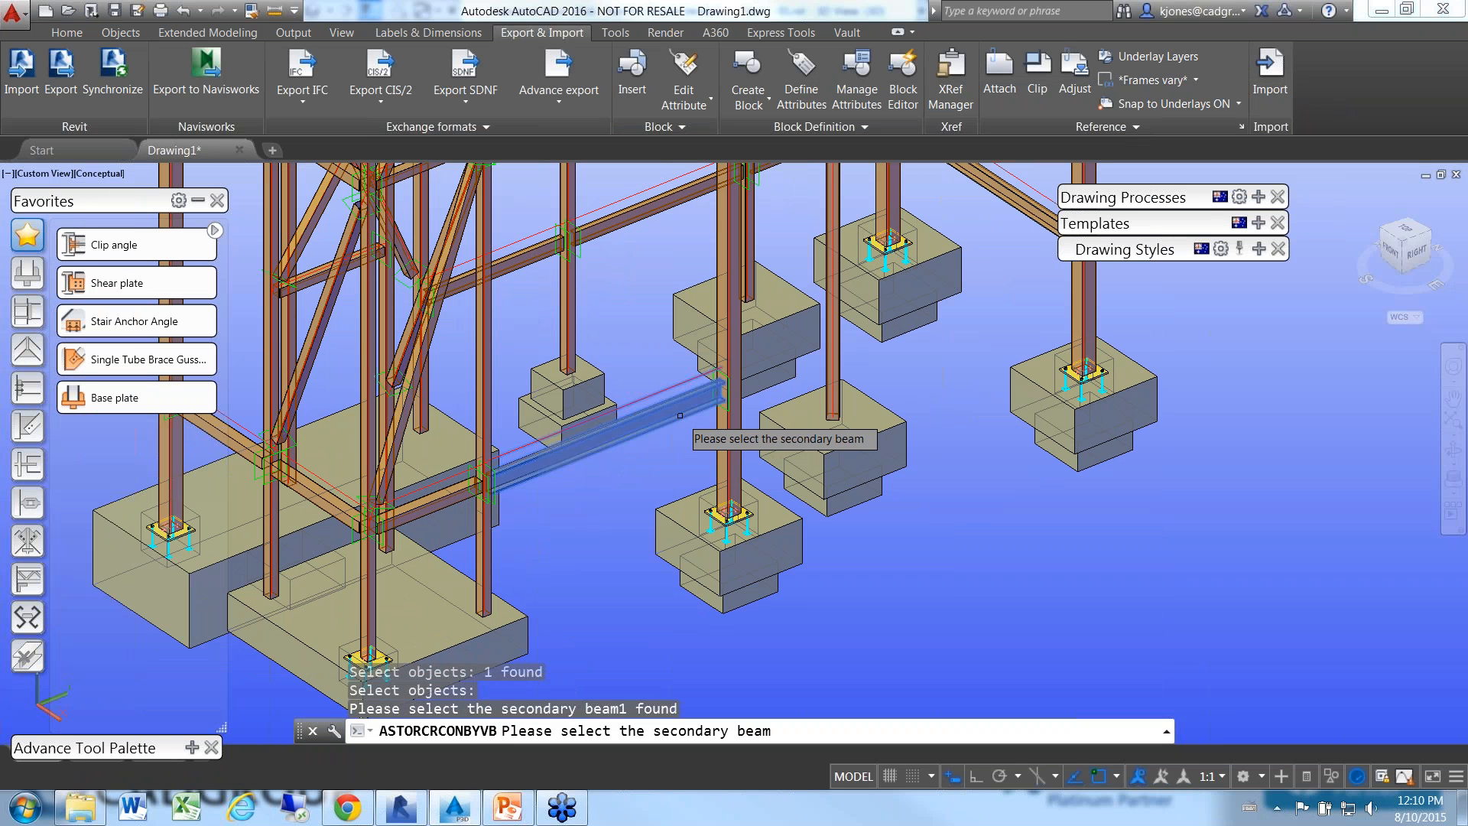
{"action": "key", "text": "Return"}
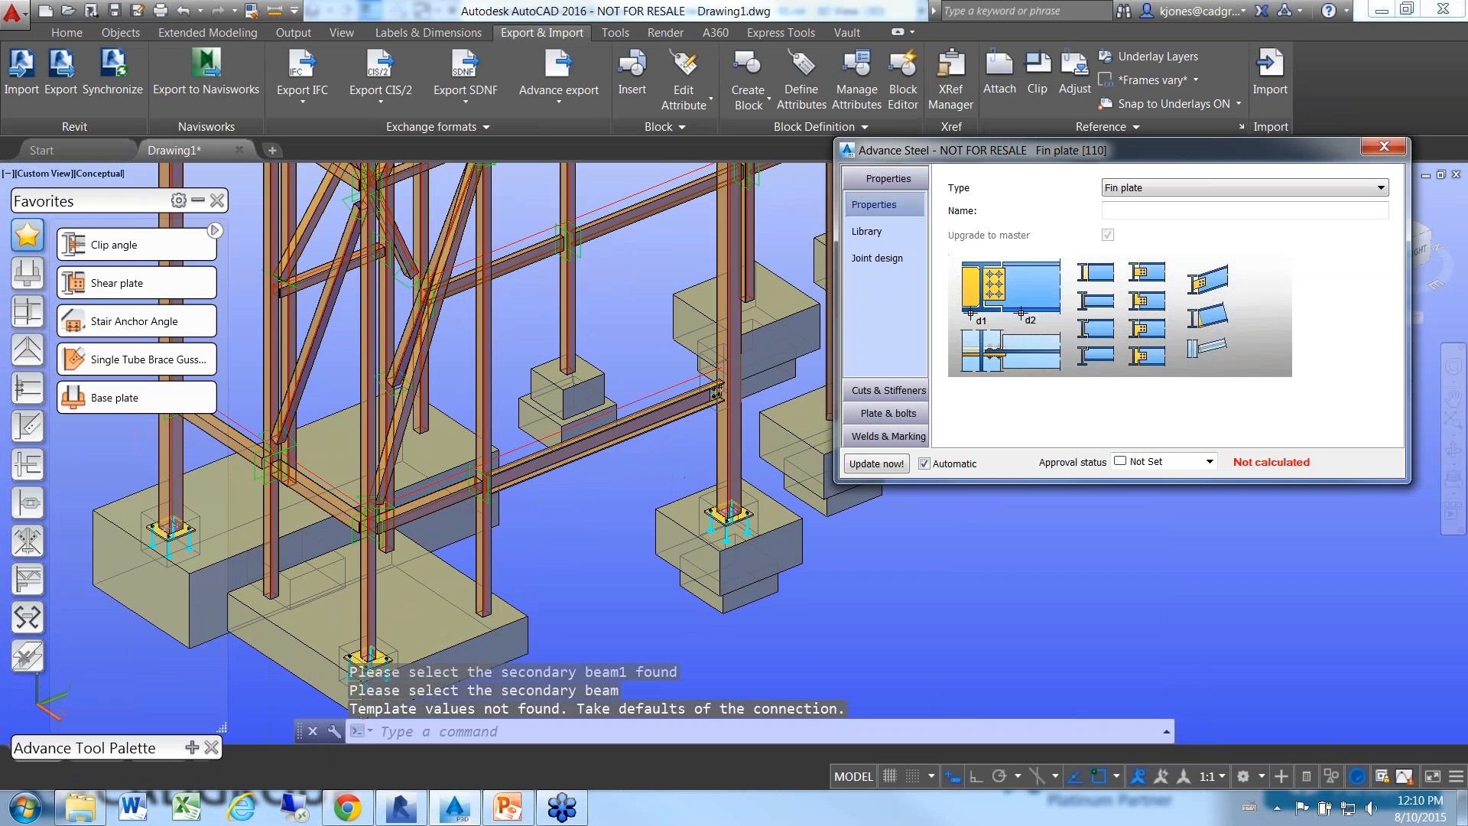
{"action": "scroll", "coordinate": [704, 432], "scroll_direction": "up", "scroll_amount": 3}
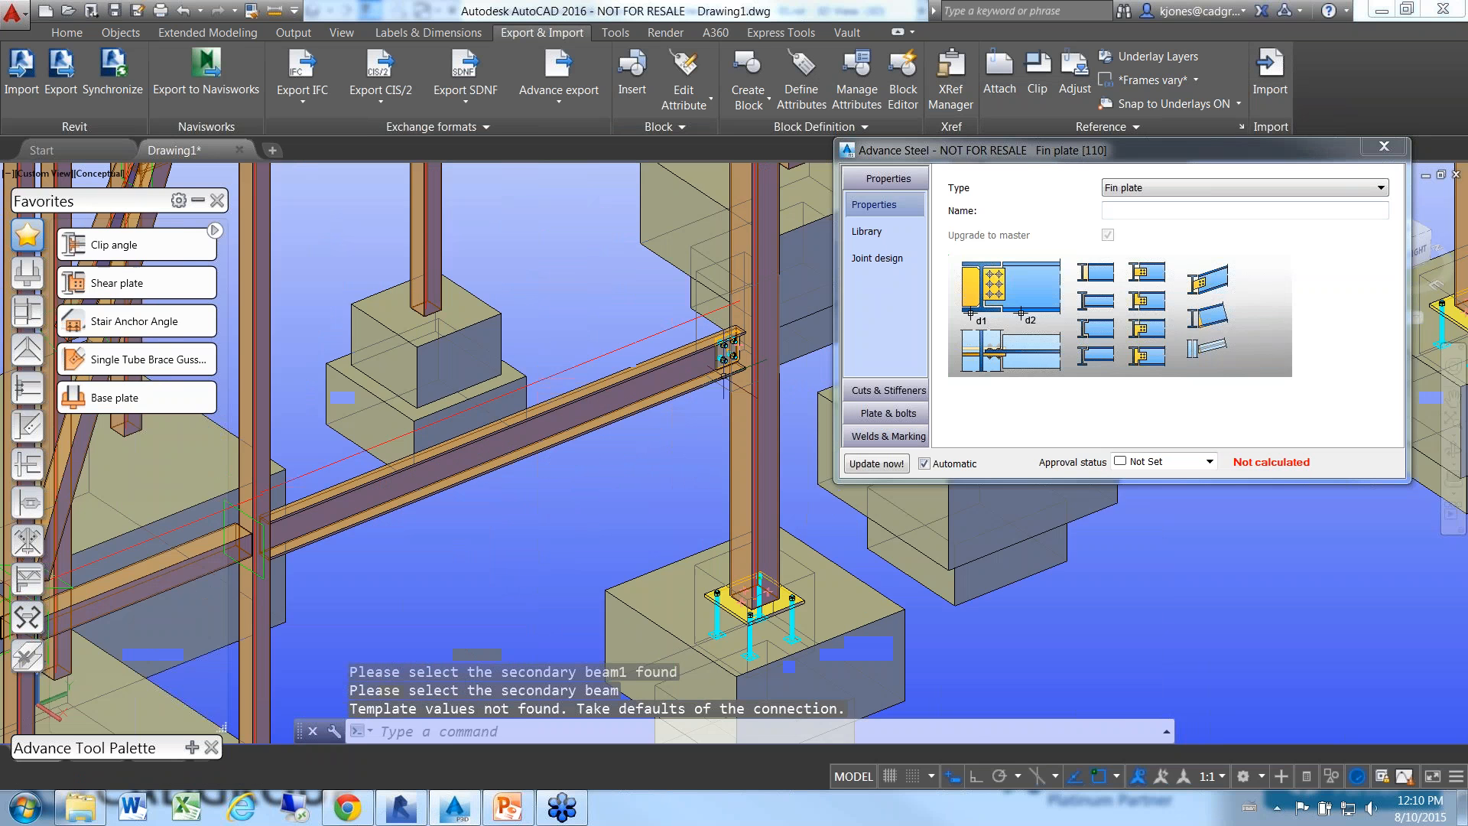
{"action": "scroll", "coordinate": [724, 375], "scroll_direction": "up", "scroll_amount": 2}
{"action": "scroll", "coordinate": [723, 375], "scroll_direction": "down", "scroll_amount": 3}
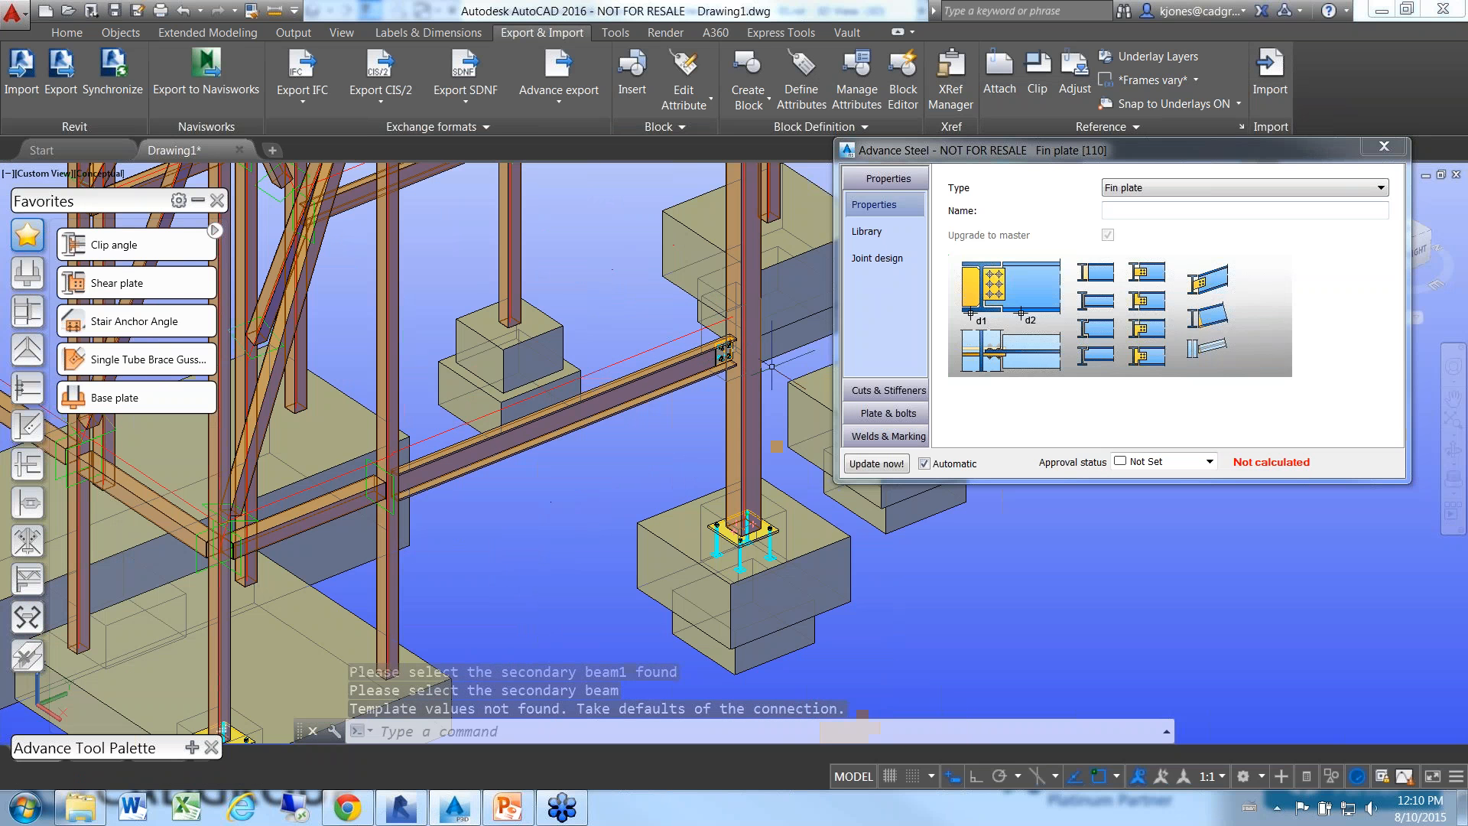
- Apply the 200PFC -KJ library entry to the fin plate joint and close its properties
{"action": "left_click", "coordinate": [879, 259]}
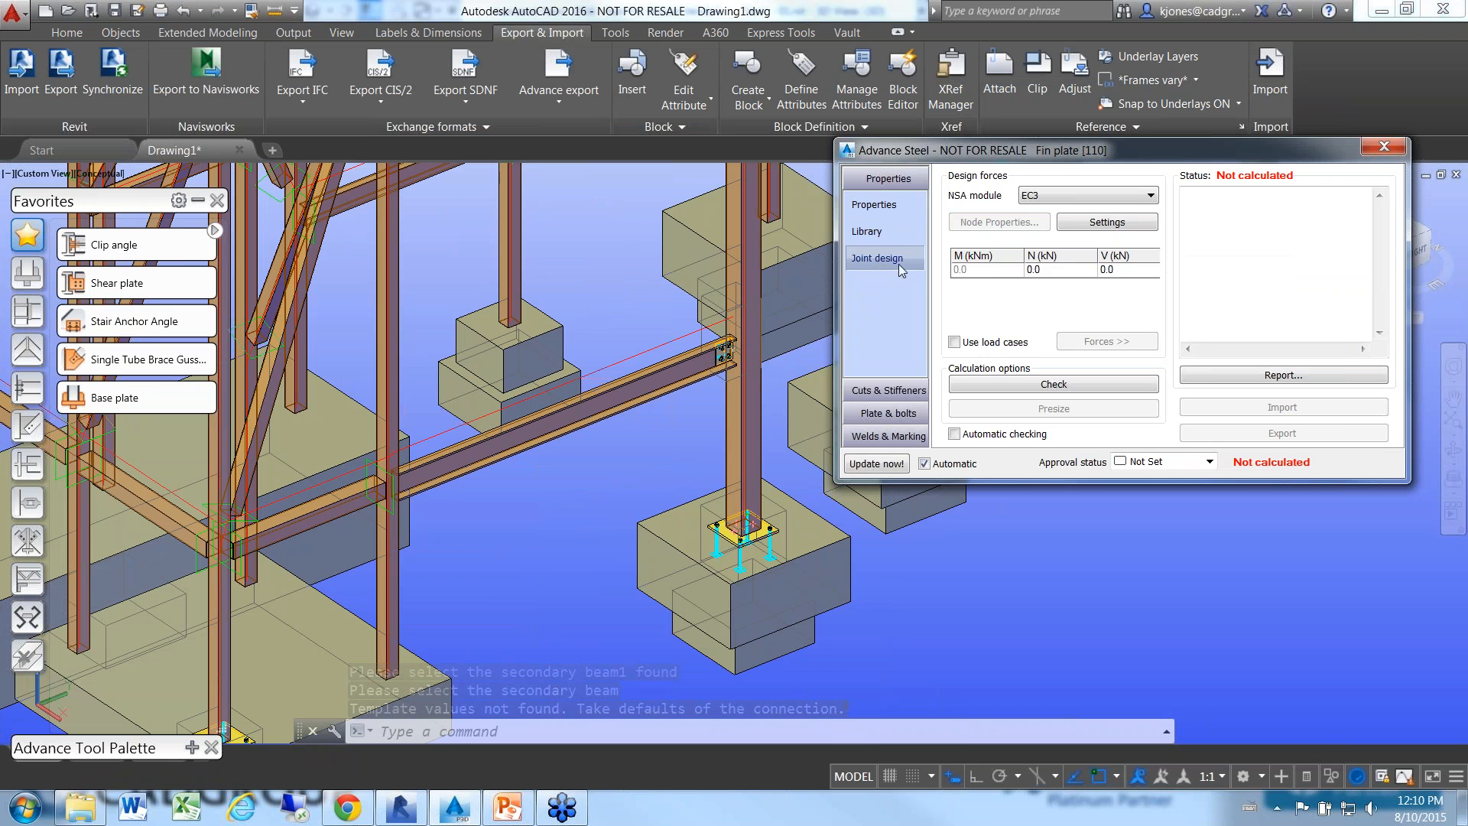
{"action": "left_click", "coordinate": [872, 231]}
{"action": "left_click_drag", "start_coordinate": [1390, 252], "coordinate": [1391, 380]}
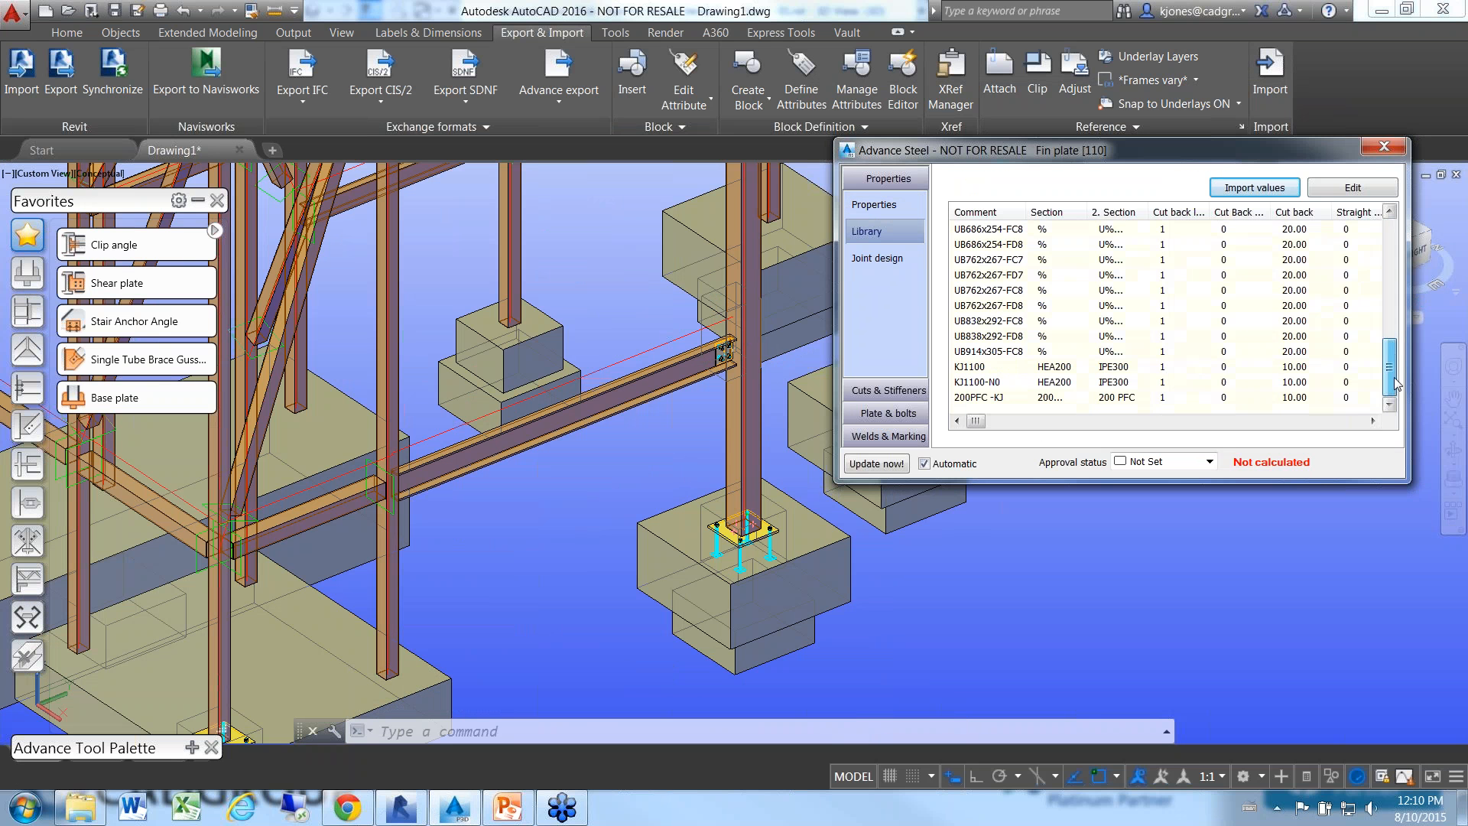
{"action": "left_click", "coordinate": [972, 400]}
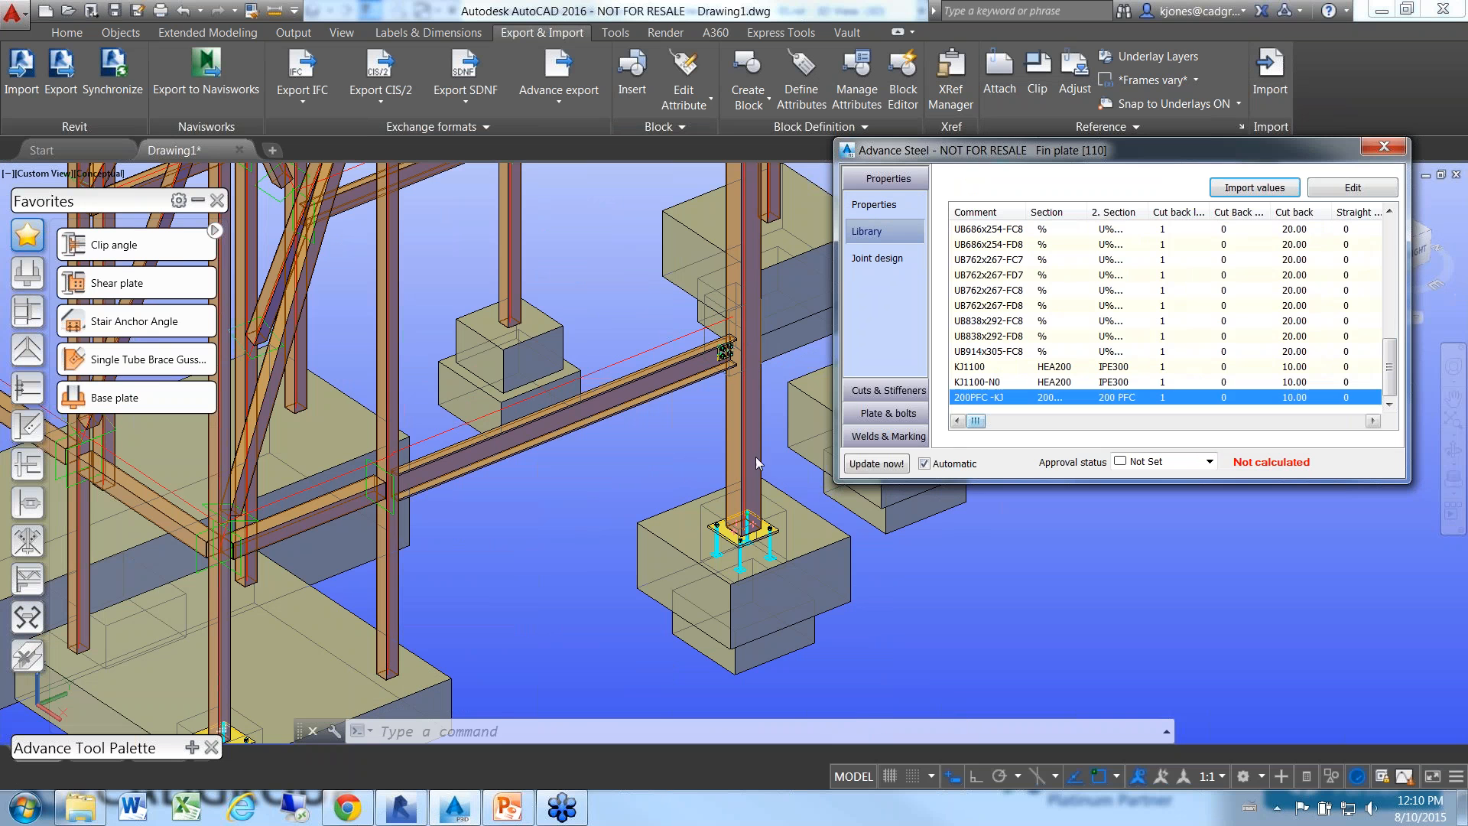
{"action": "left_click", "coordinate": [1385, 149]}
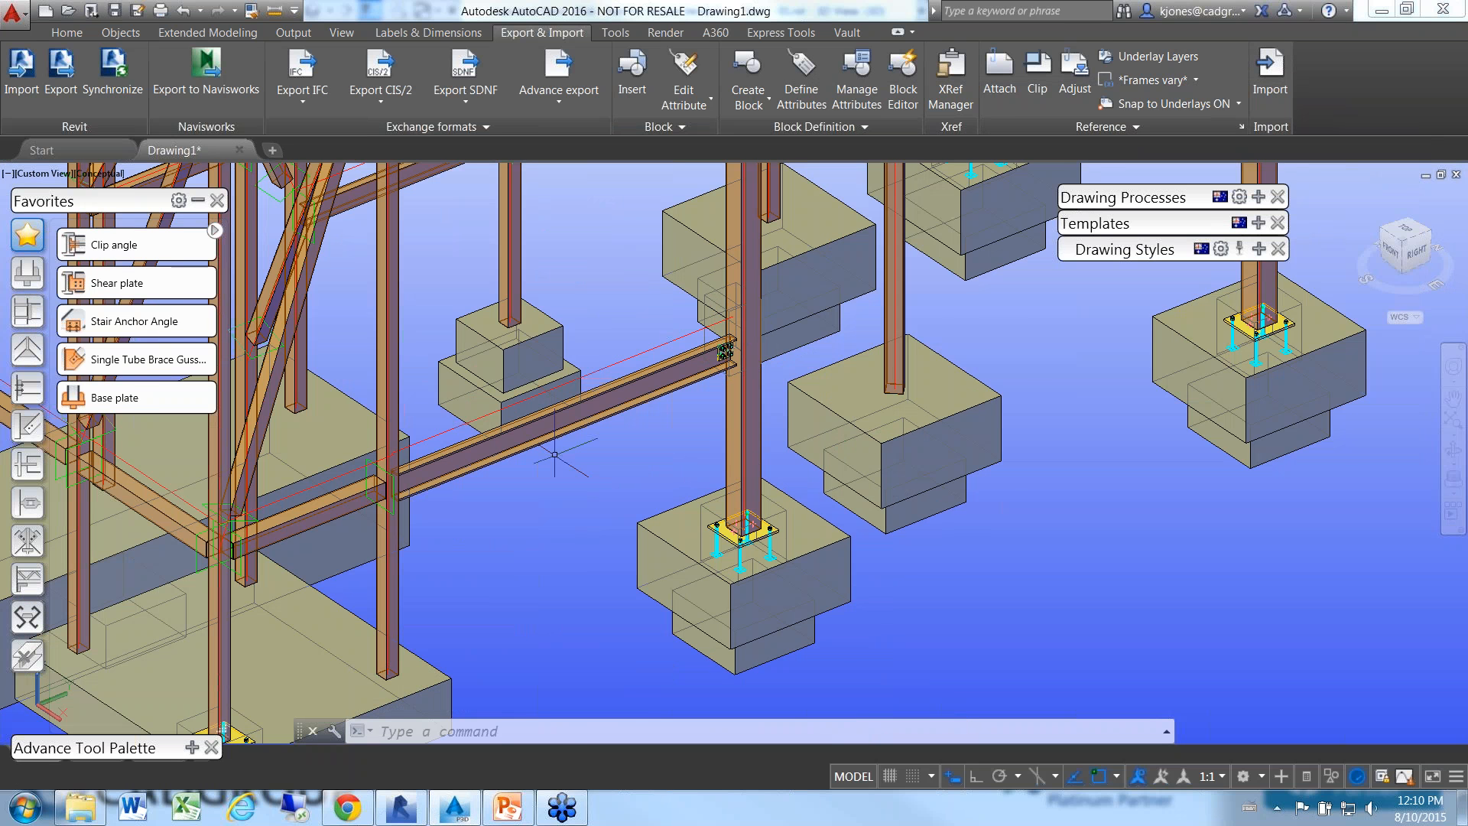
- Transfer the existing base plate joint to the four columns along the two large footings
{"action": "middle_click_drag", "start_coordinate": [566, 454], "coordinate": [764, 436]}
{"action": "left_click", "coordinate": [193, 200]}
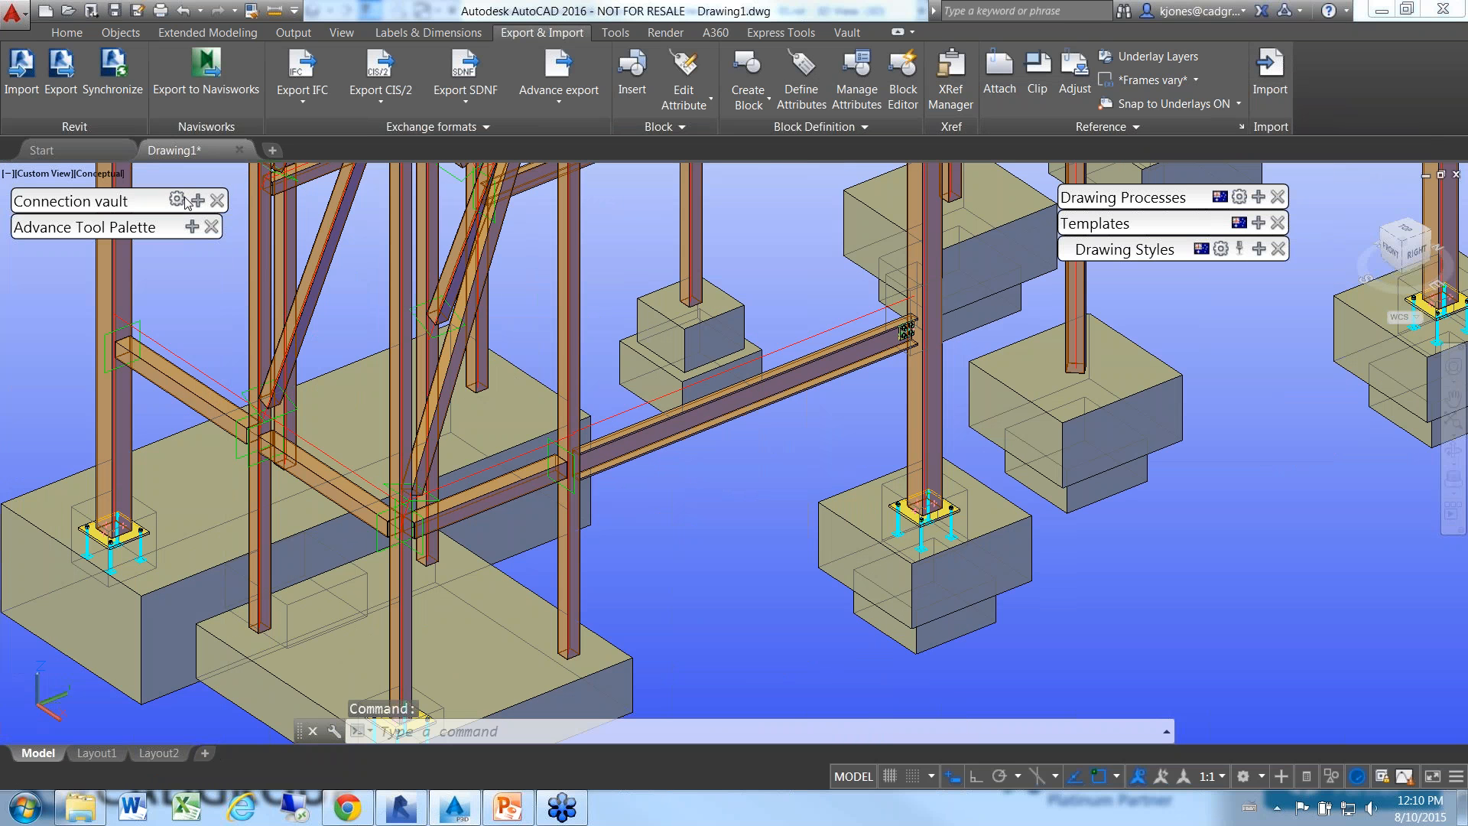
{"action": "left_click", "coordinate": [196, 228]}
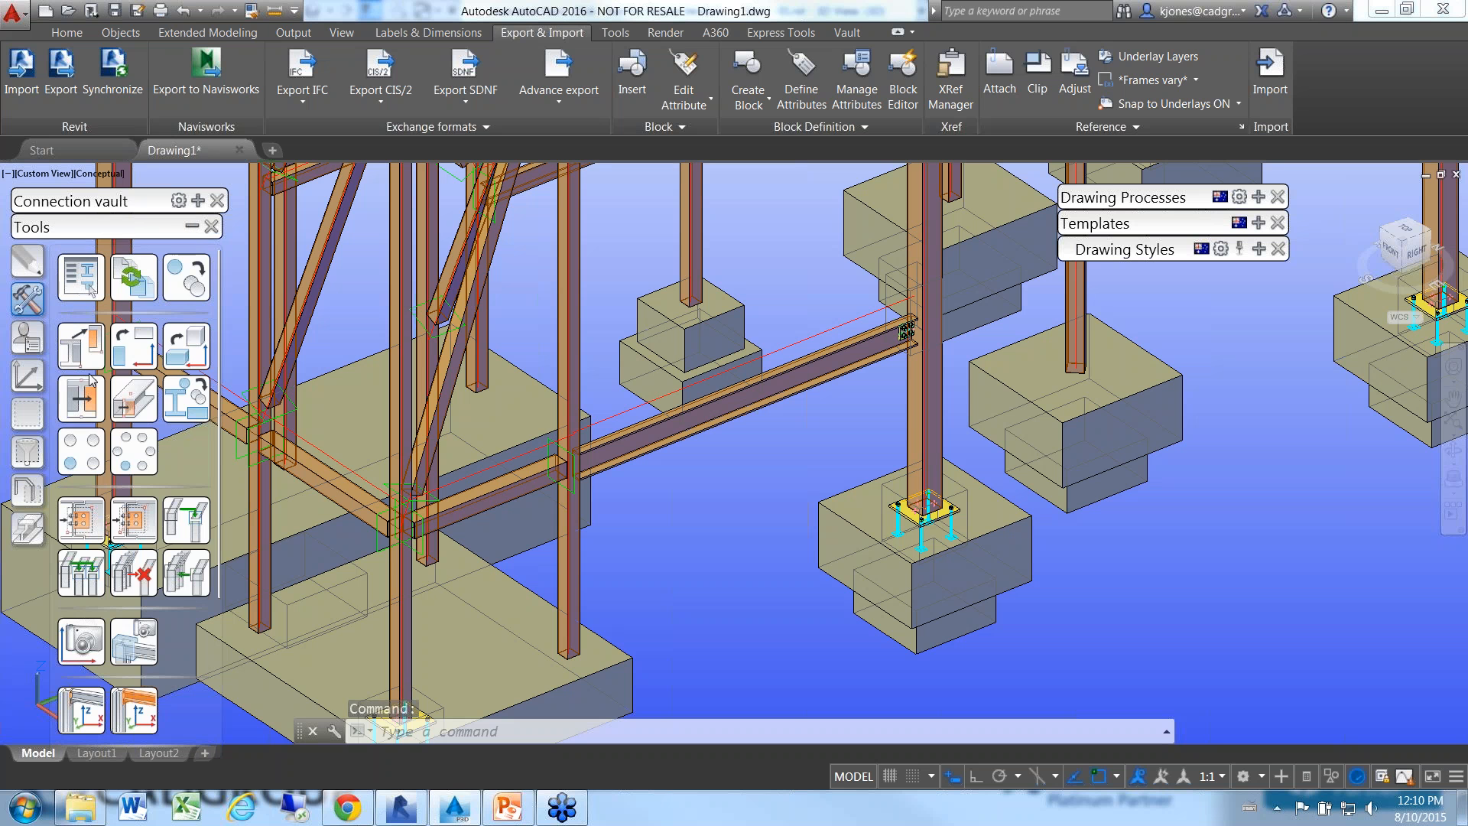
{"action": "left_click", "coordinate": [134, 520]}
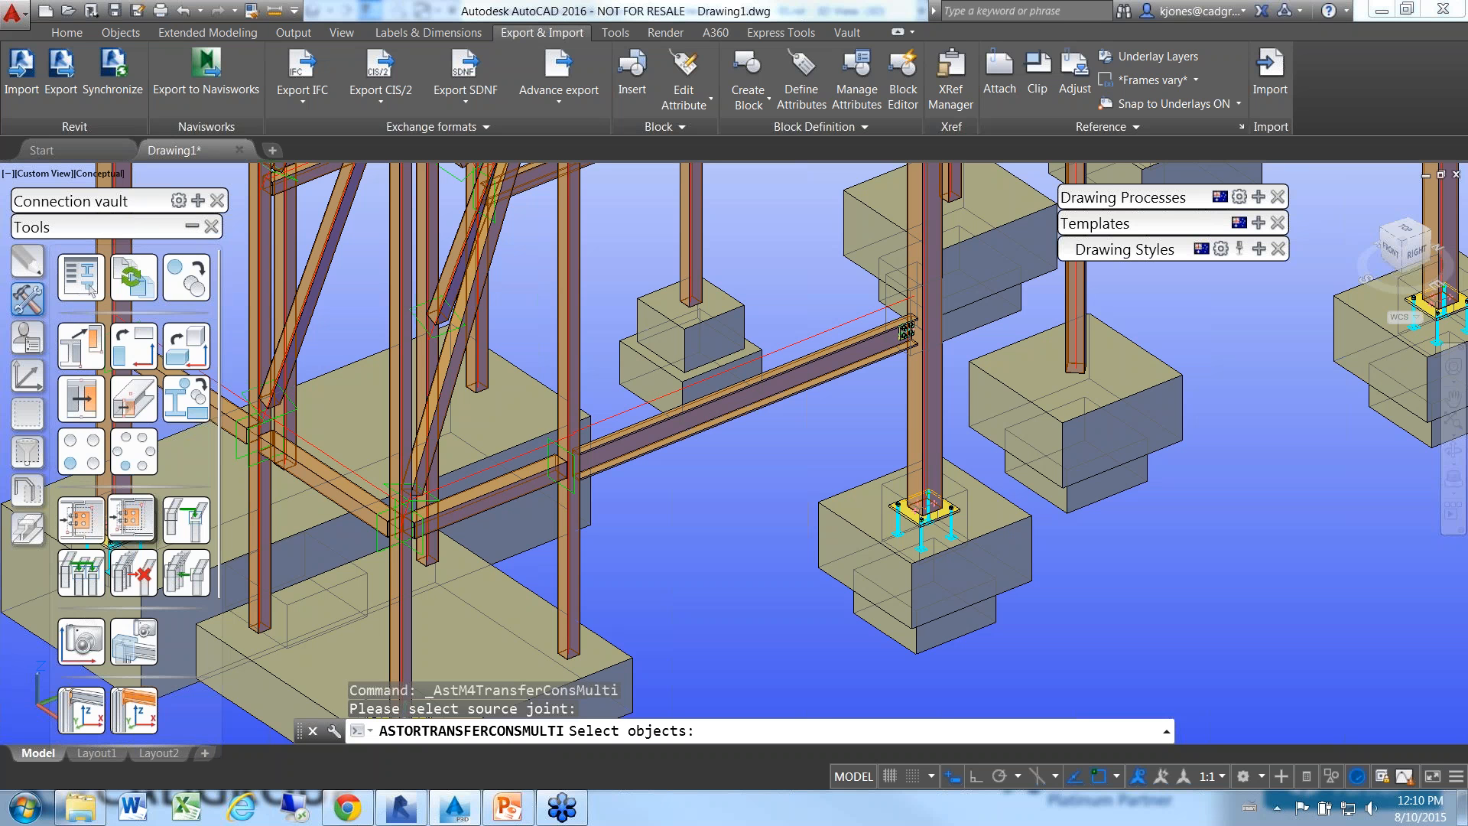
{"action": "left_click", "coordinate": [884, 494]}
{"action": "middle_click_drag", "start_coordinate": [820, 453], "coordinate": [918, 378]}
{"action": "right_click", "coordinate": [919, 378]}
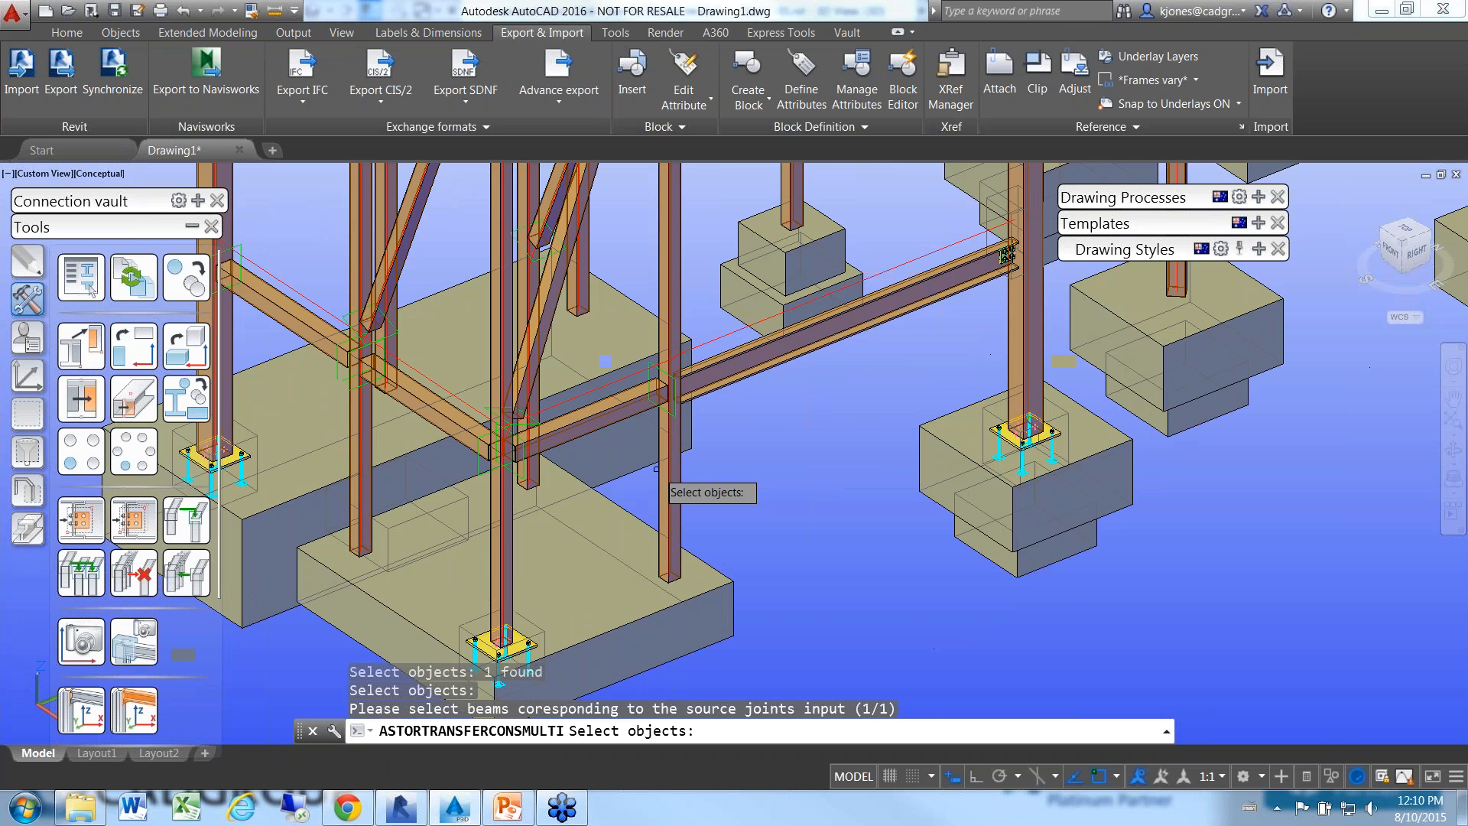
{"action": "left_click", "coordinate": [671, 480]}
{"action": "left_click", "coordinate": [497, 522]}
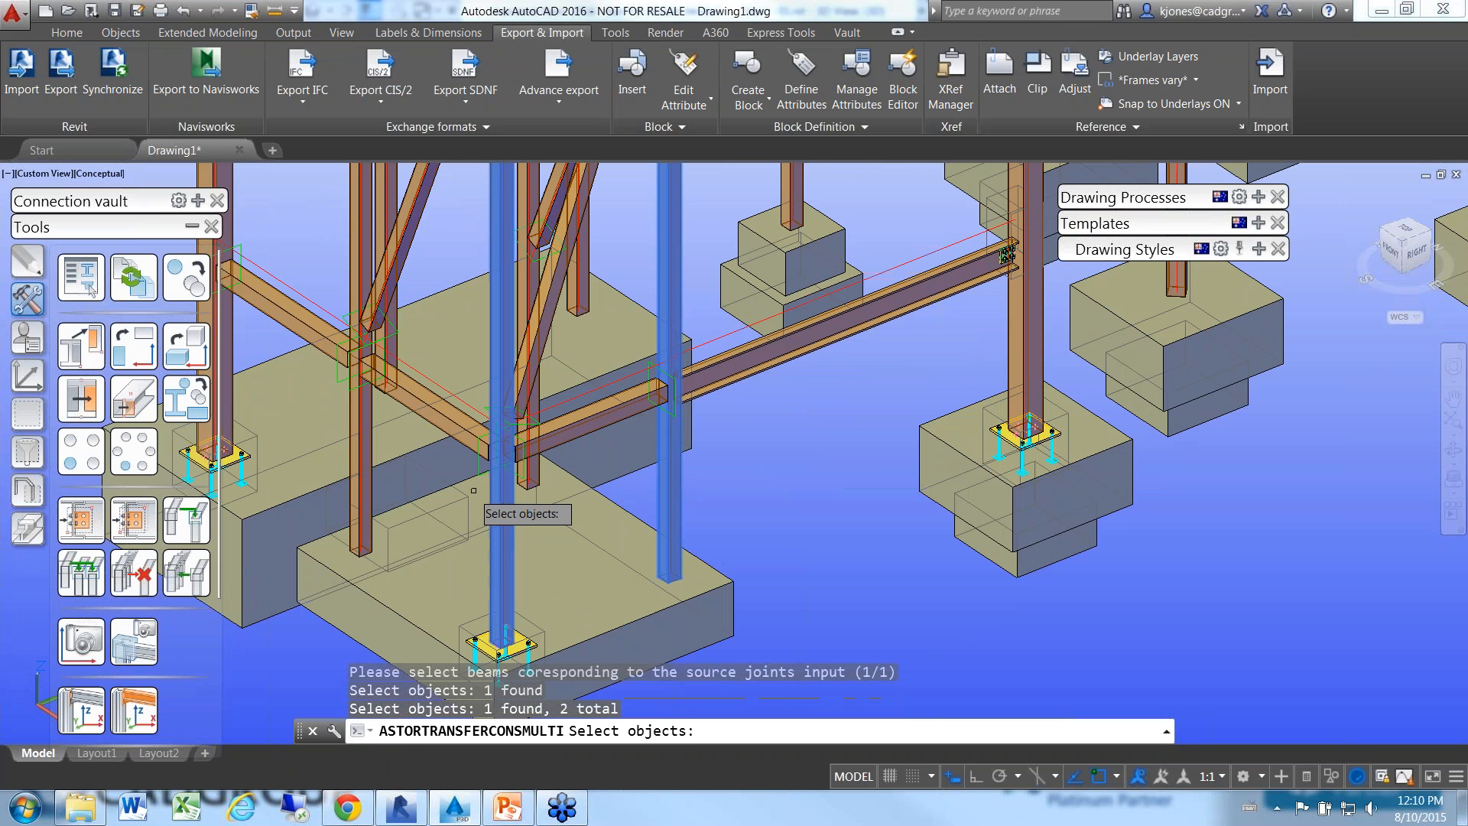
{"action": "middle_click_drag", "start_coordinate": [473, 490], "coordinate": [730, 536]}
{"action": "left_click", "coordinate": [614, 490]}
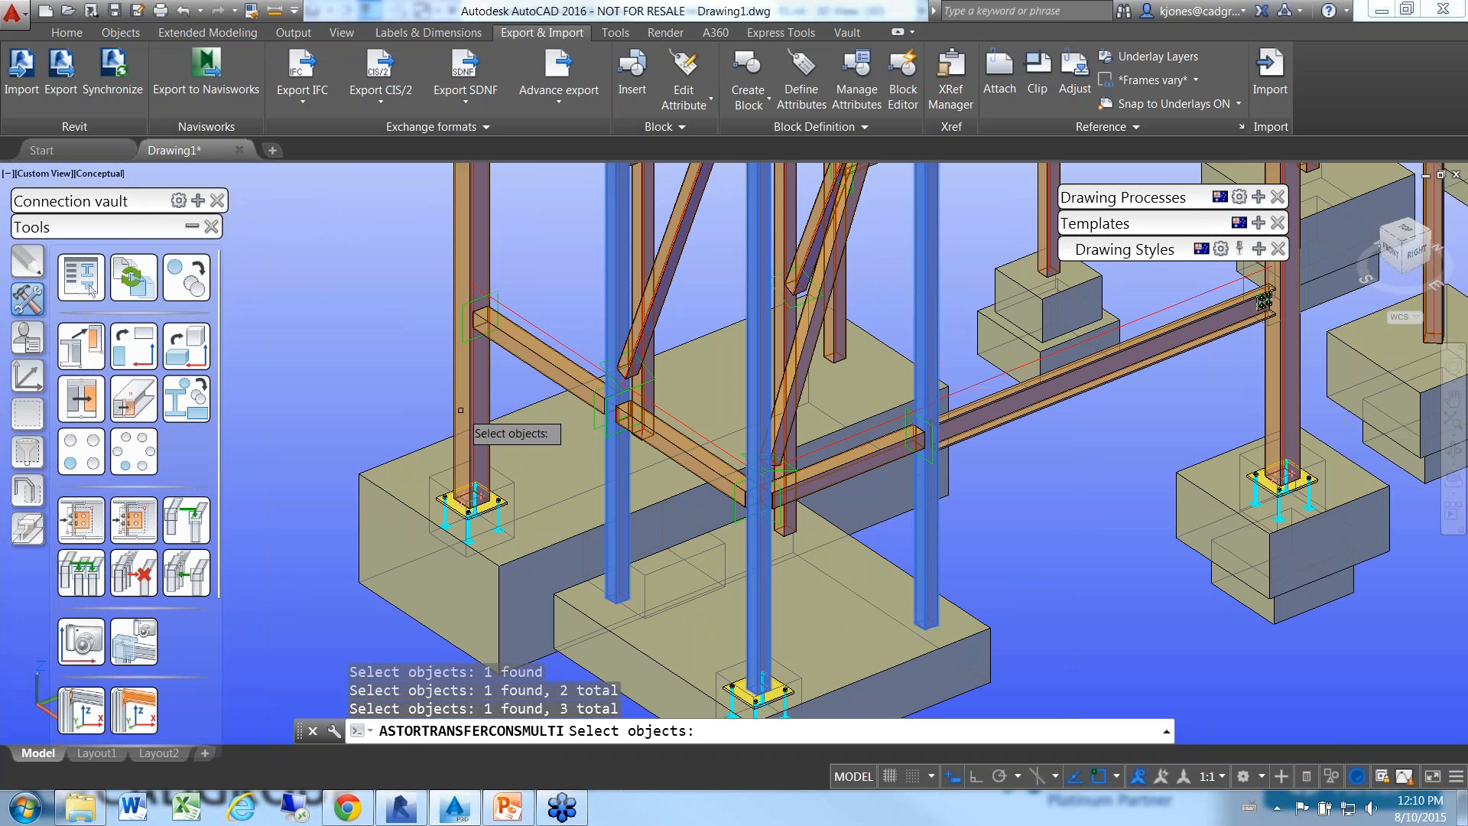
{"action": "left_click", "coordinate": [462, 410]}
{"action": "key", "text": "Return"}
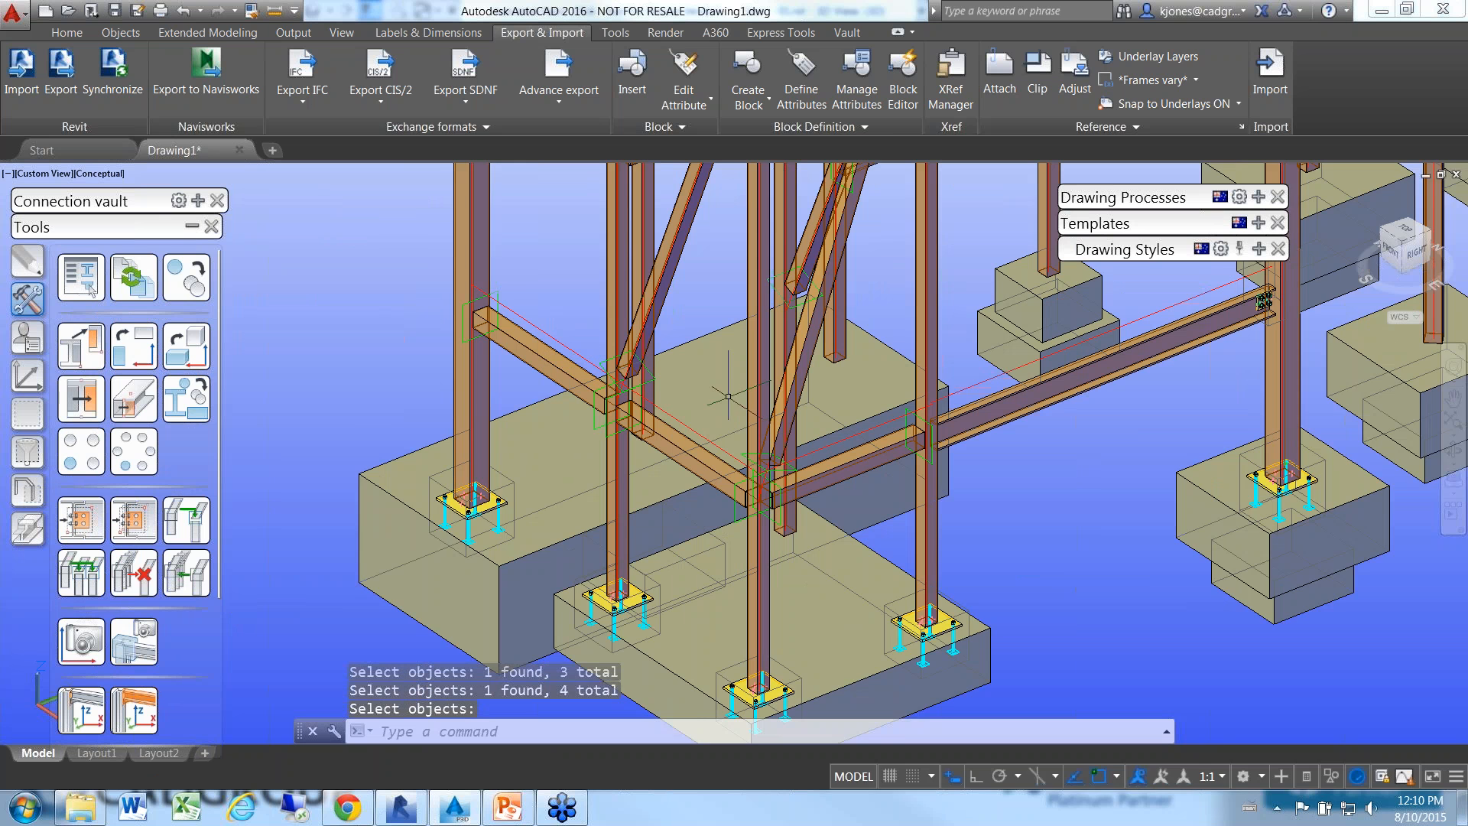
- Transfer the base plate joint once more onto the front corner column and the column beside it
{"action": "middle_click_drag", "start_coordinate": [728, 396], "coordinate": [600, 409]}
{"action": "left_click", "coordinate": [134, 520]}
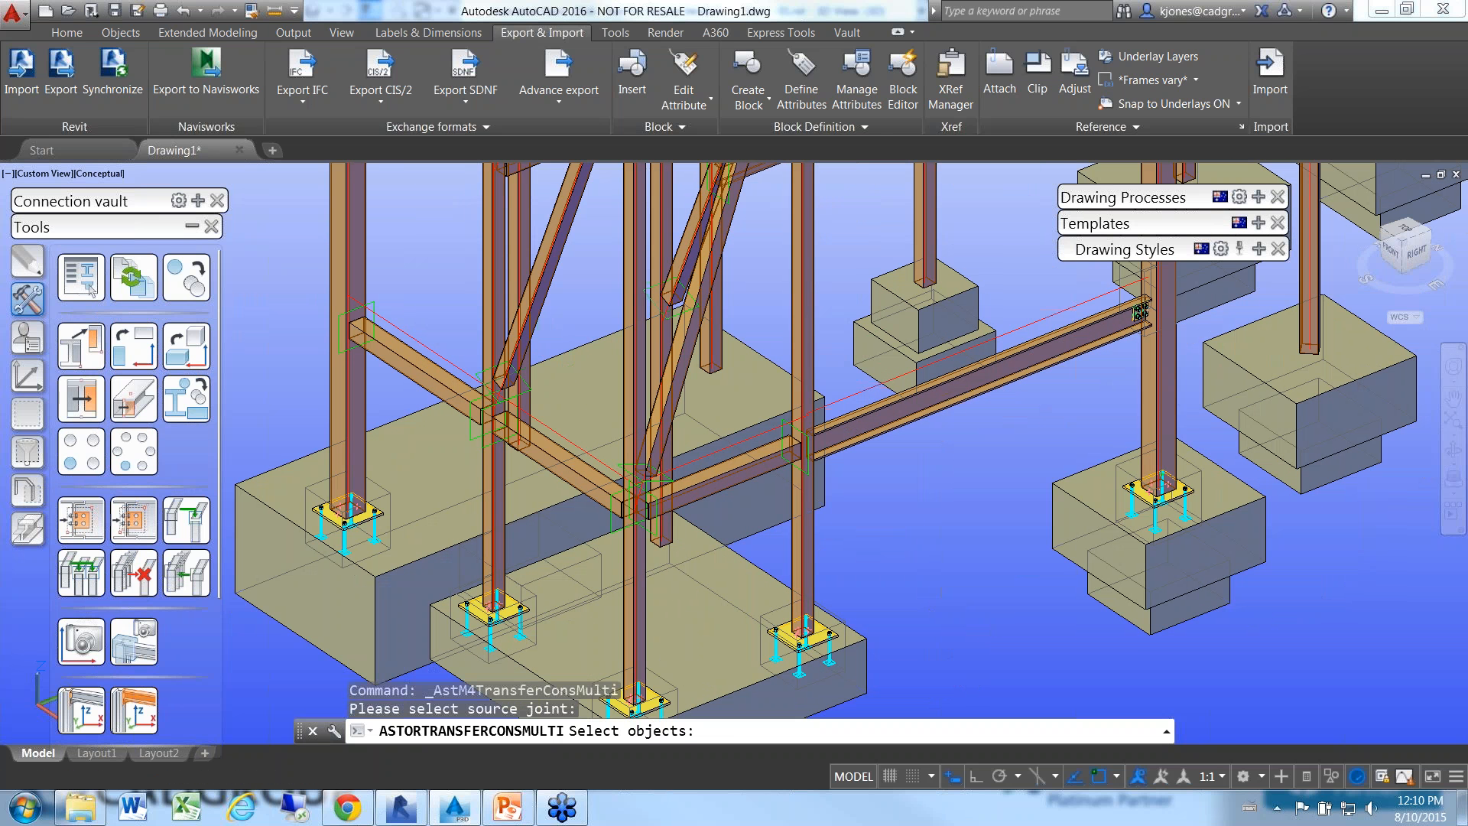
{"action": "left_click", "coordinate": [1145, 498]}
{"action": "key", "text": "Return"}
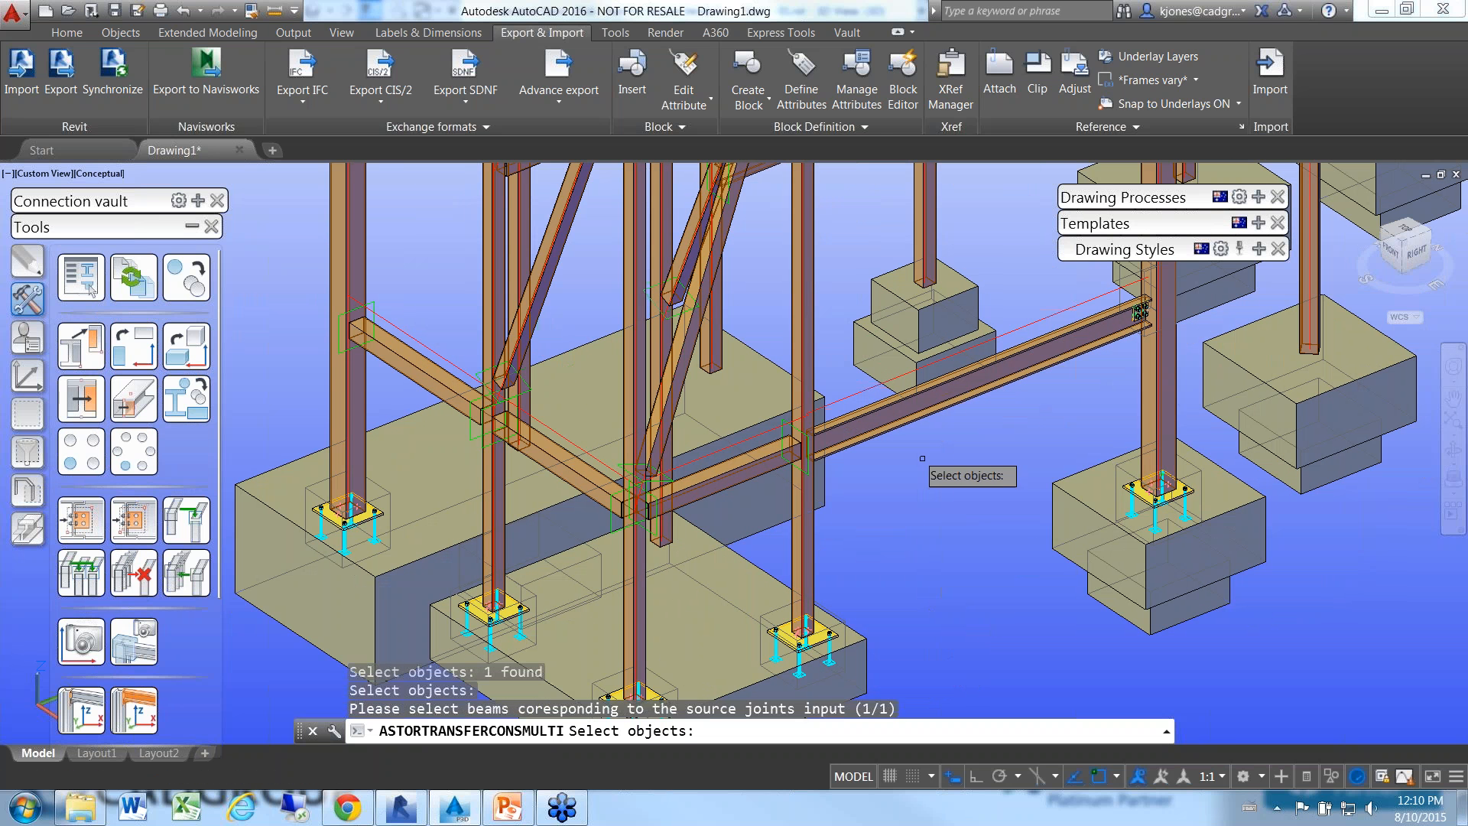
{"action": "left_click", "coordinate": [804, 389]}
{"action": "left_click", "coordinate": [629, 426]}
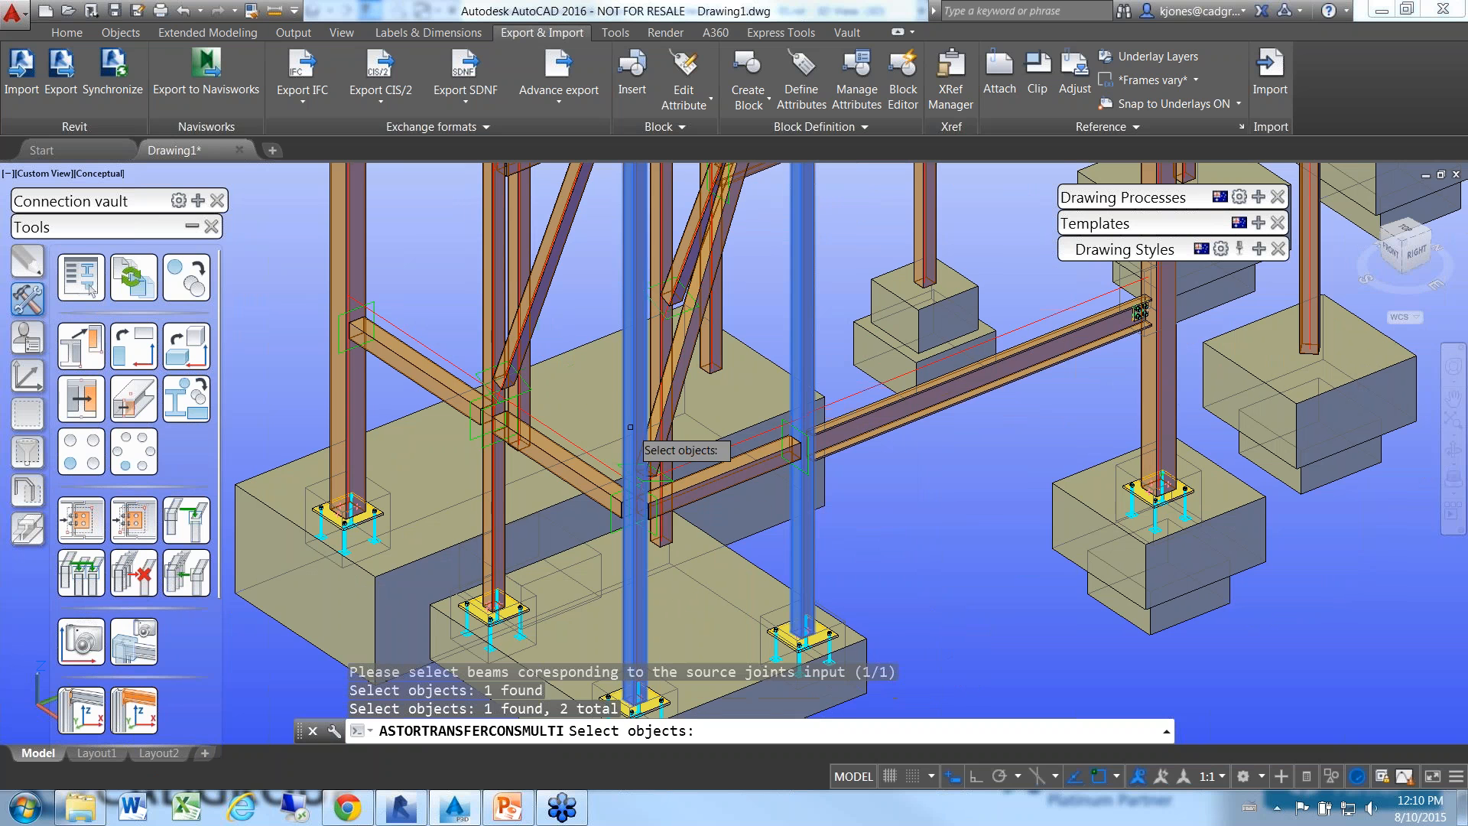
{"action": "key", "text": "Return"}
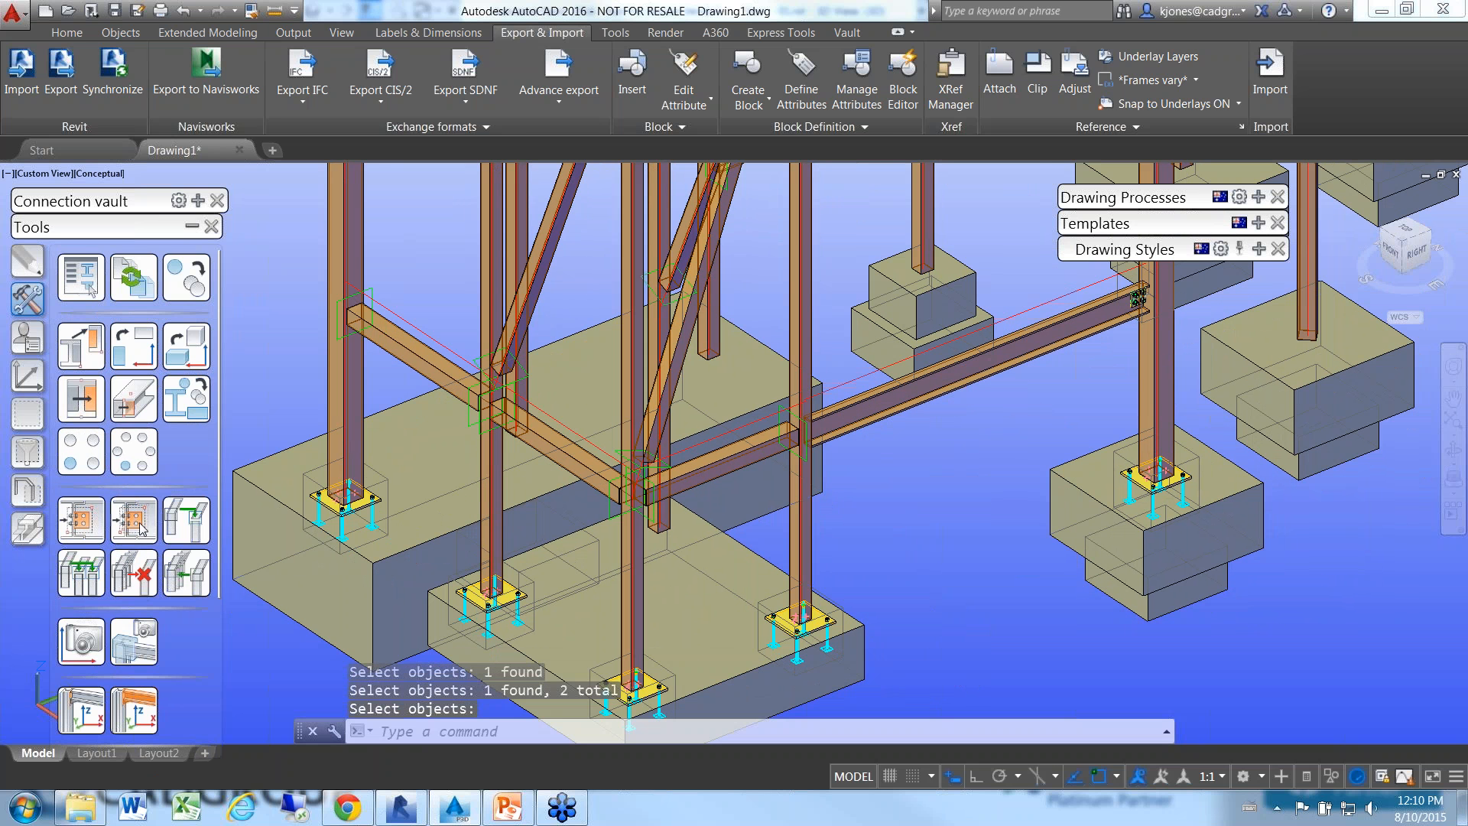
- Transfer the bolted fin plate joint to the opposite end of the low beam, using the column there as the main member
{"action": "left_click", "coordinate": [82, 572]}
{"action": "middle_click_drag", "start_coordinate": [1202, 372], "coordinate": [1182, 446]}
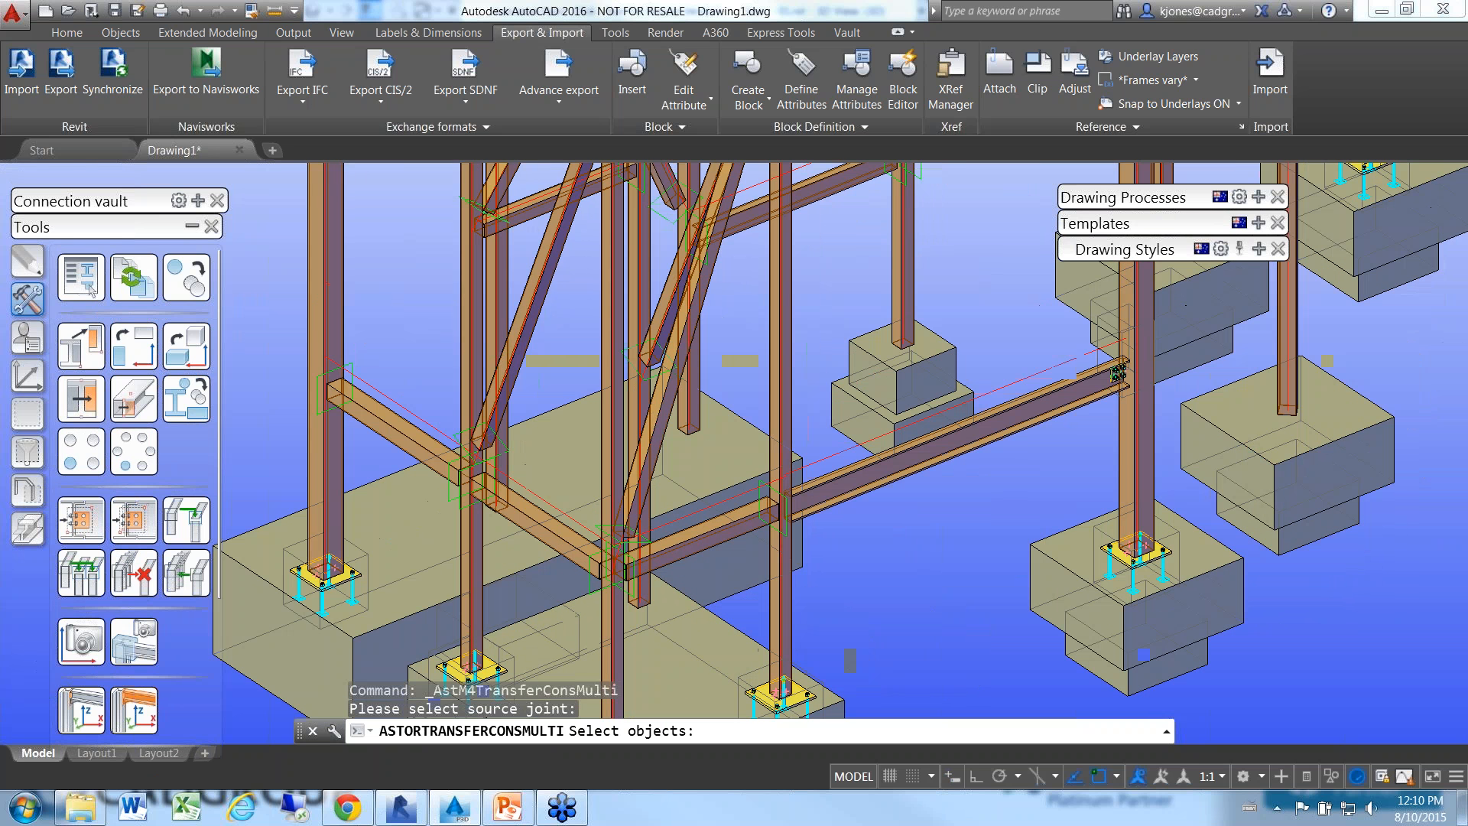
{"action": "scroll", "coordinate": [1118, 373], "scroll_direction": "up", "scroll_amount": 5}
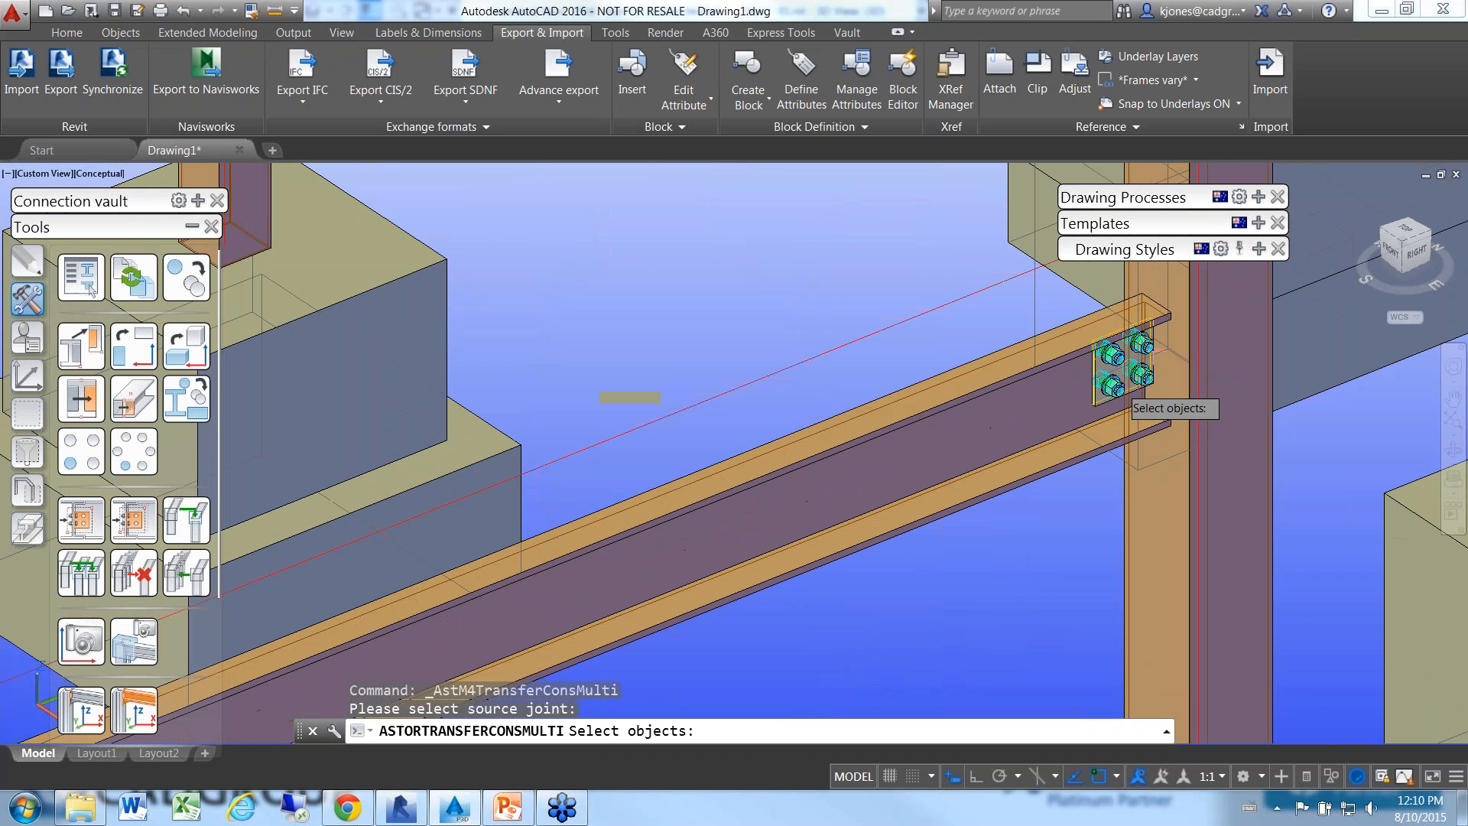
{"action": "left_click", "coordinate": [1120, 393]}
{"action": "scroll", "coordinate": [1120, 386], "scroll_direction": "down", "scroll_amount": 6}
{"action": "key", "text": "Return"}
{"action": "left_click", "coordinate": [773, 611]}
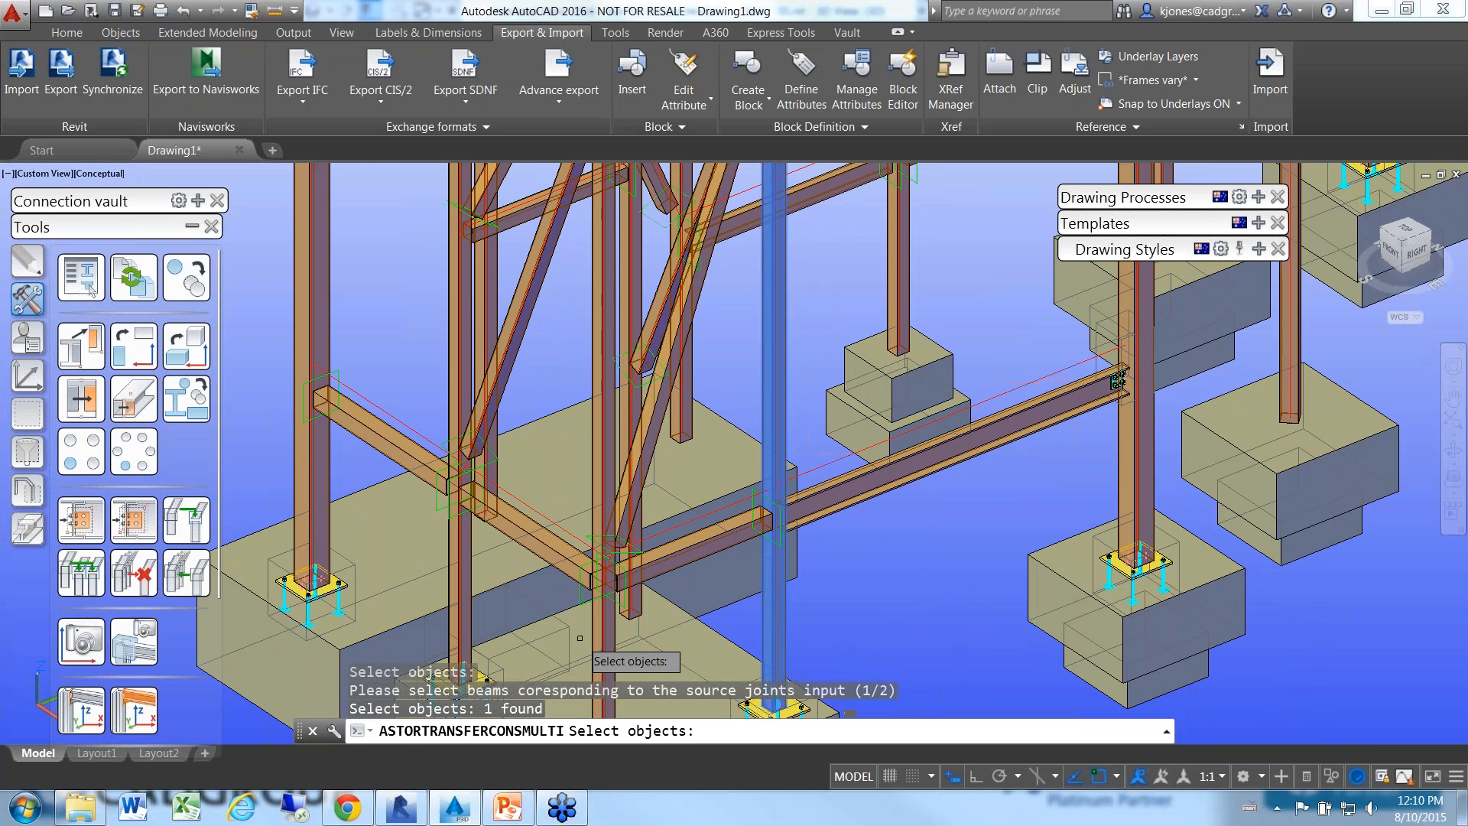
{"action": "middle_click_drag", "start_coordinate": [772, 606], "coordinate": [759, 564]}
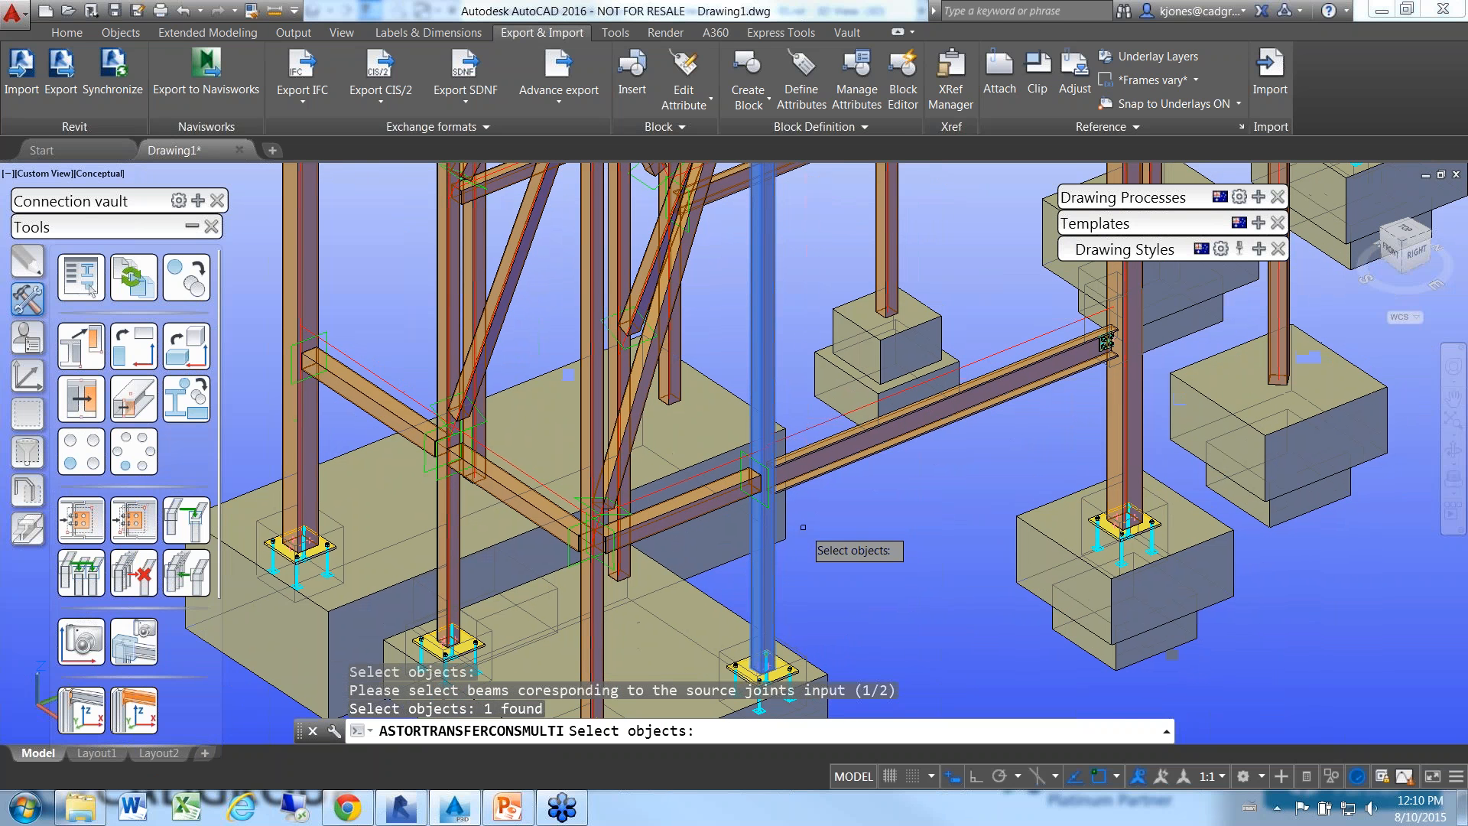
{"action": "left_click", "coordinate": [805, 480]}
{"action": "key", "text": "Return"}
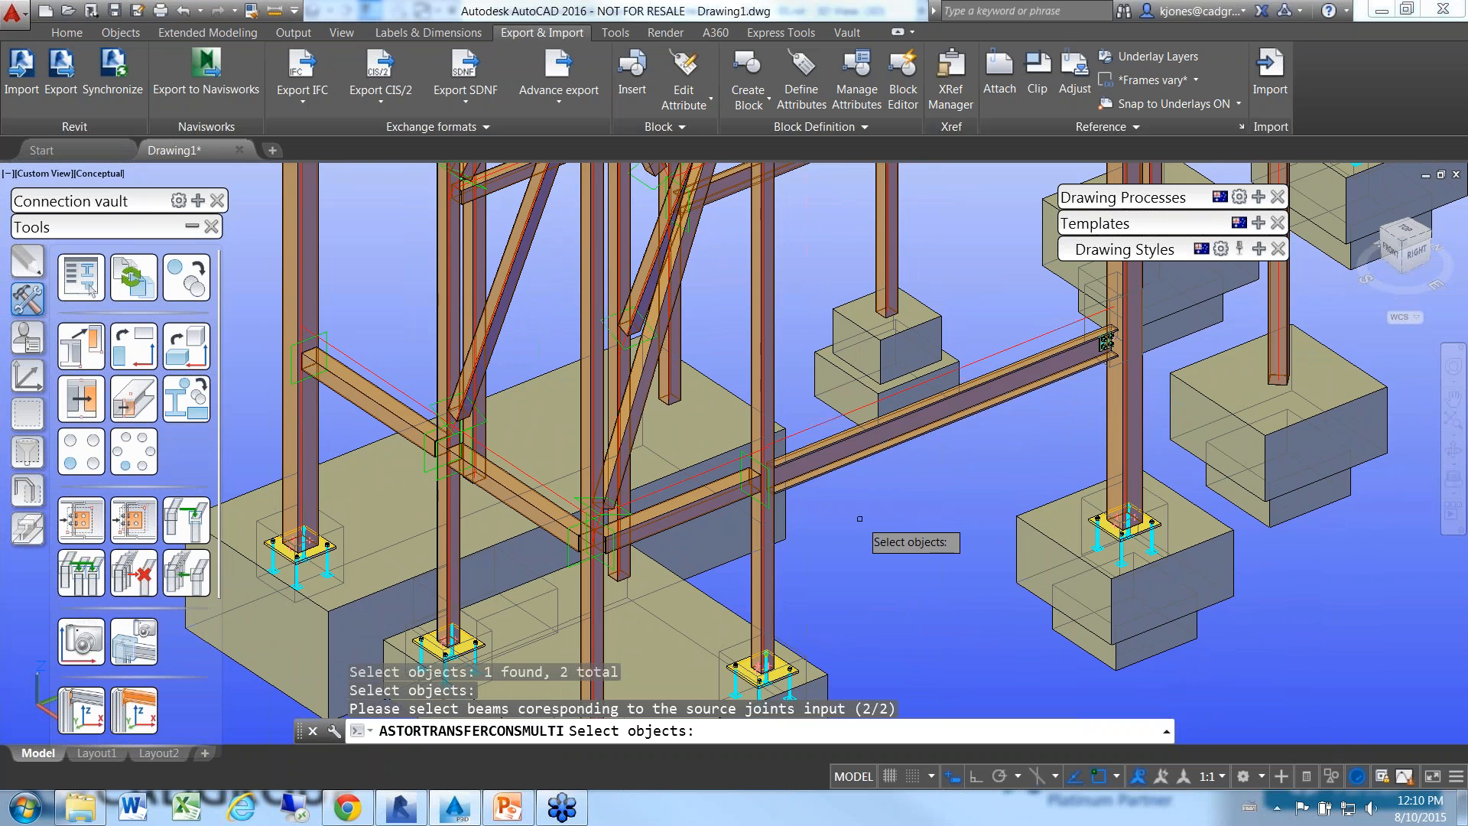
{"action": "left_click", "coordinate": [805, 483]}
{"action": "key", "text": "Return"}
{"action": "scroll", "coordinate": [794, 492], "scroll_direction": "up", "scroll_amount": 6}
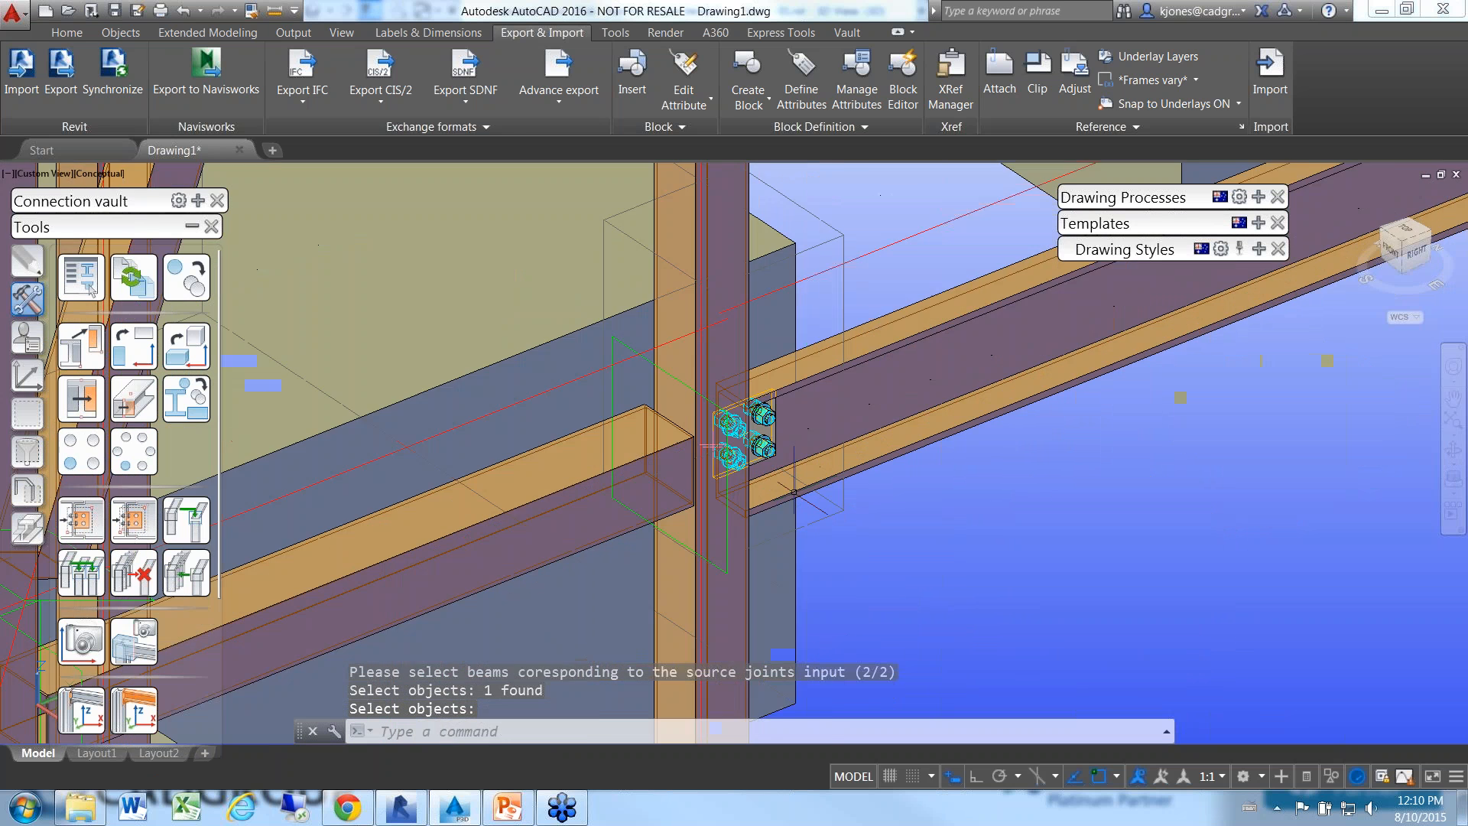
- Move the upper cross beam between the two tall end columns straight down to just below the mid-height cross beam, with Ortho on
{"action": "scroll", "coordinate": [794, 491], "scroll_direction": "down", "scroll_amount": 8}
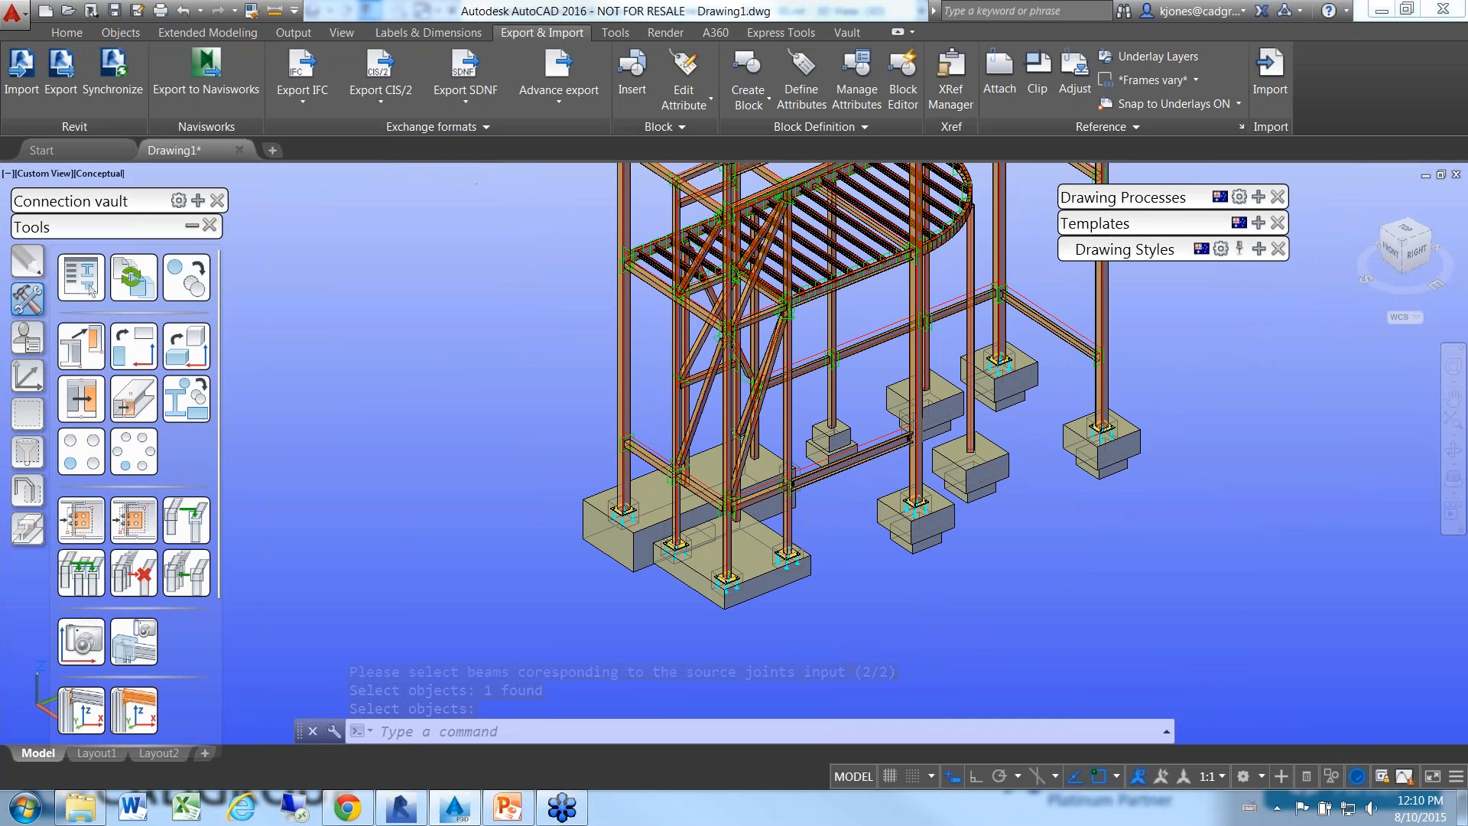
{"action": "middle_click_drag", "start_coordinate": [435, 319], "coordinate": [417, 563], "text": "shift"}
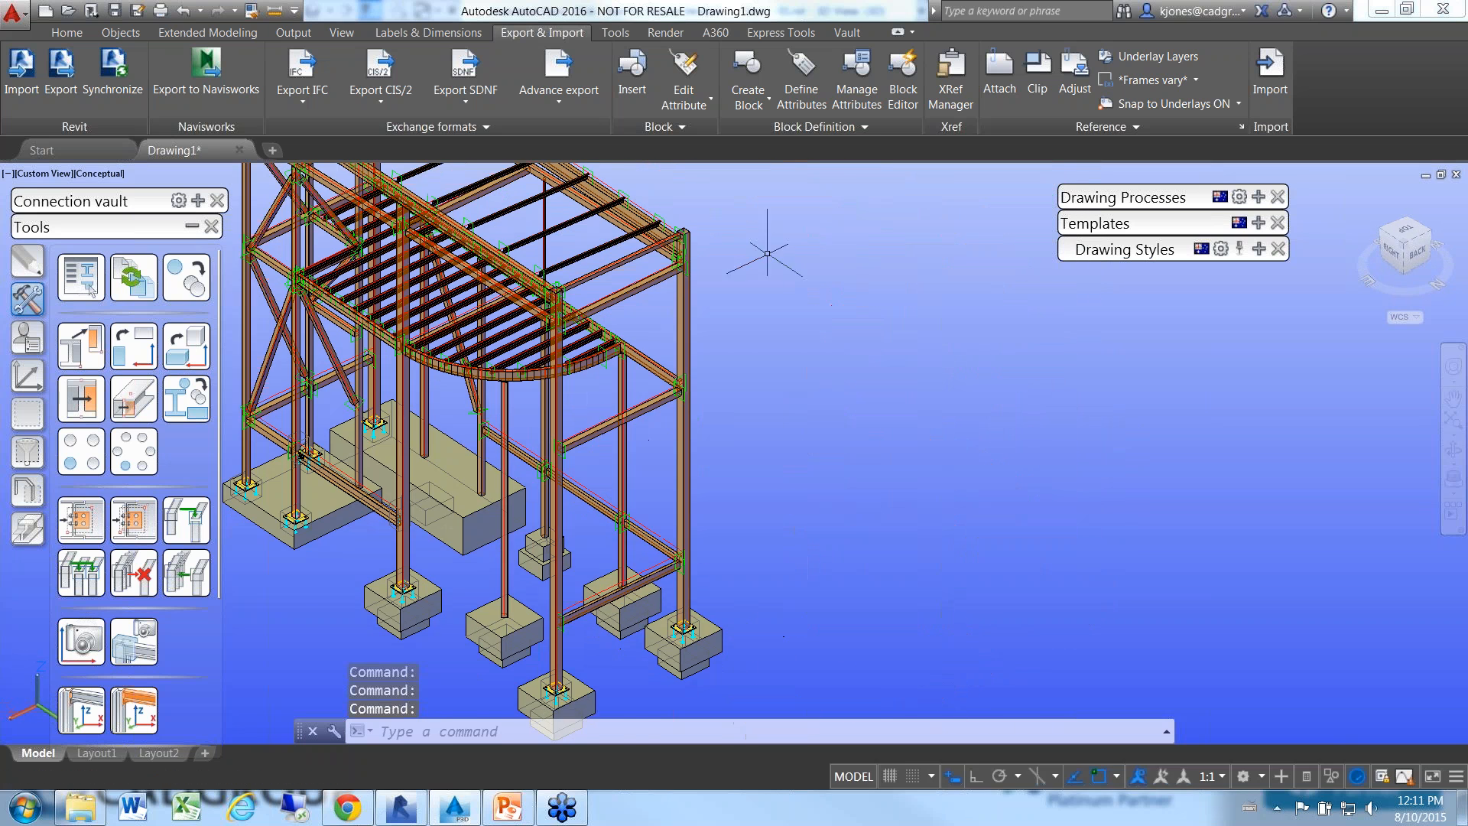
{"action": "scroll", "coordinate": [755, 239], "scroll_direction": "up", "scroll_amount": 2}
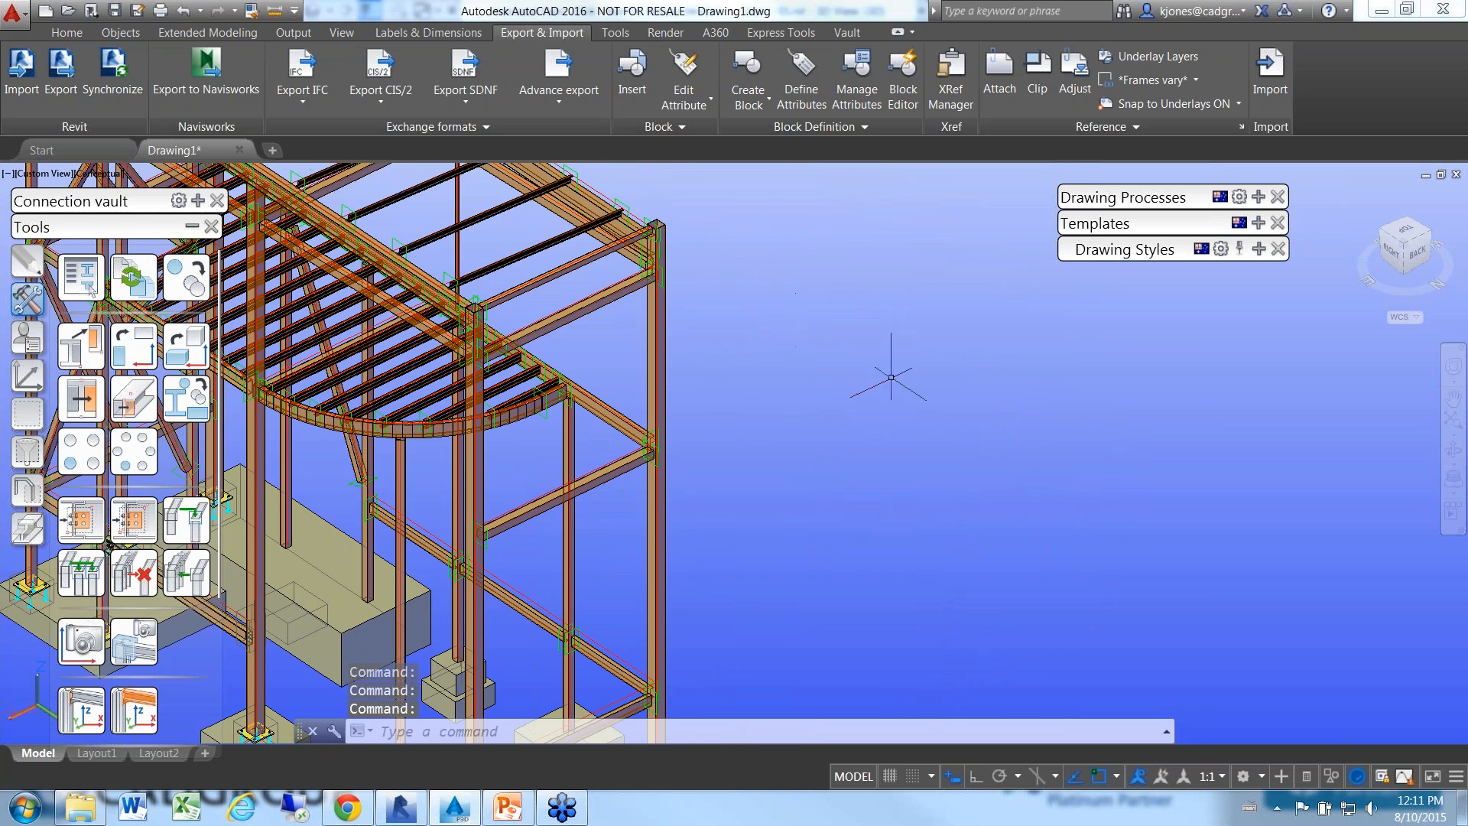
{"action": "middle_click_drag", "start_coordinate": [887, 367], "coordinate": [960, 321]}
{"action": "type", "text": "m"}
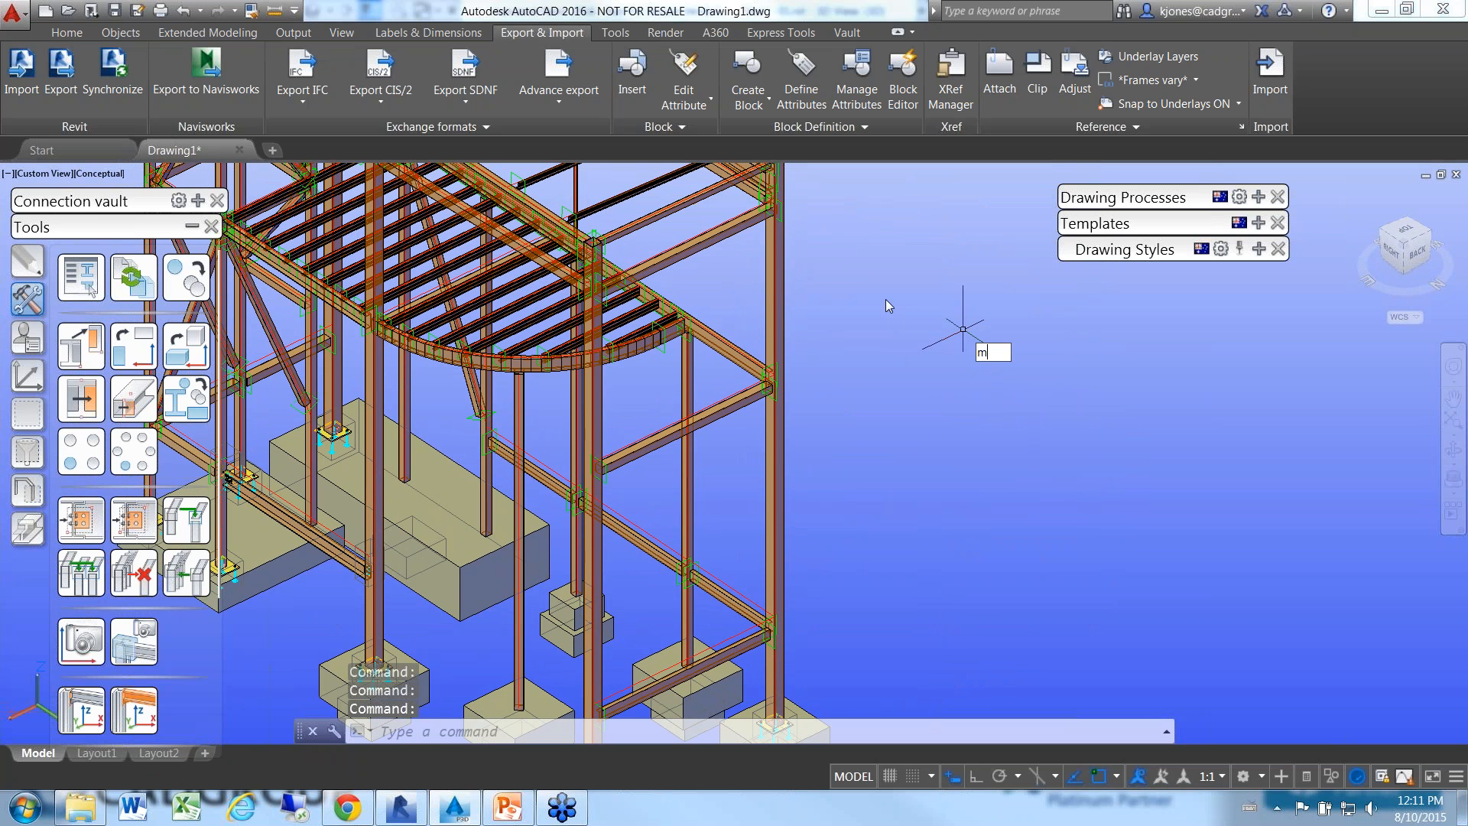
{"action": "key", "text": "Return"}
{"action": "left_click", "coordinate": [746, 220]}
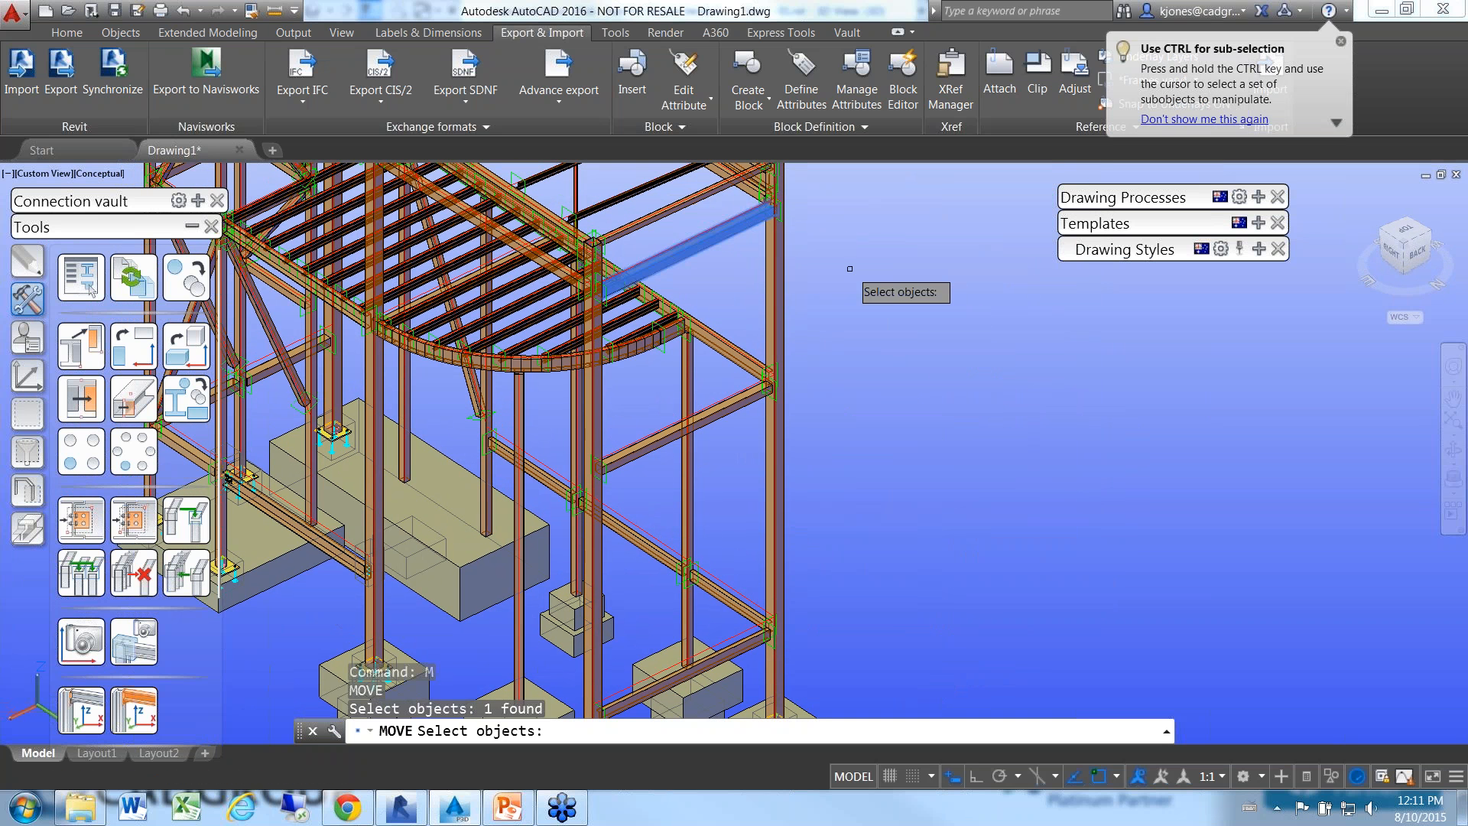
{"action": "key", "text": "Return"}
{"action": "left_click", "coordinate": [860, 263]}
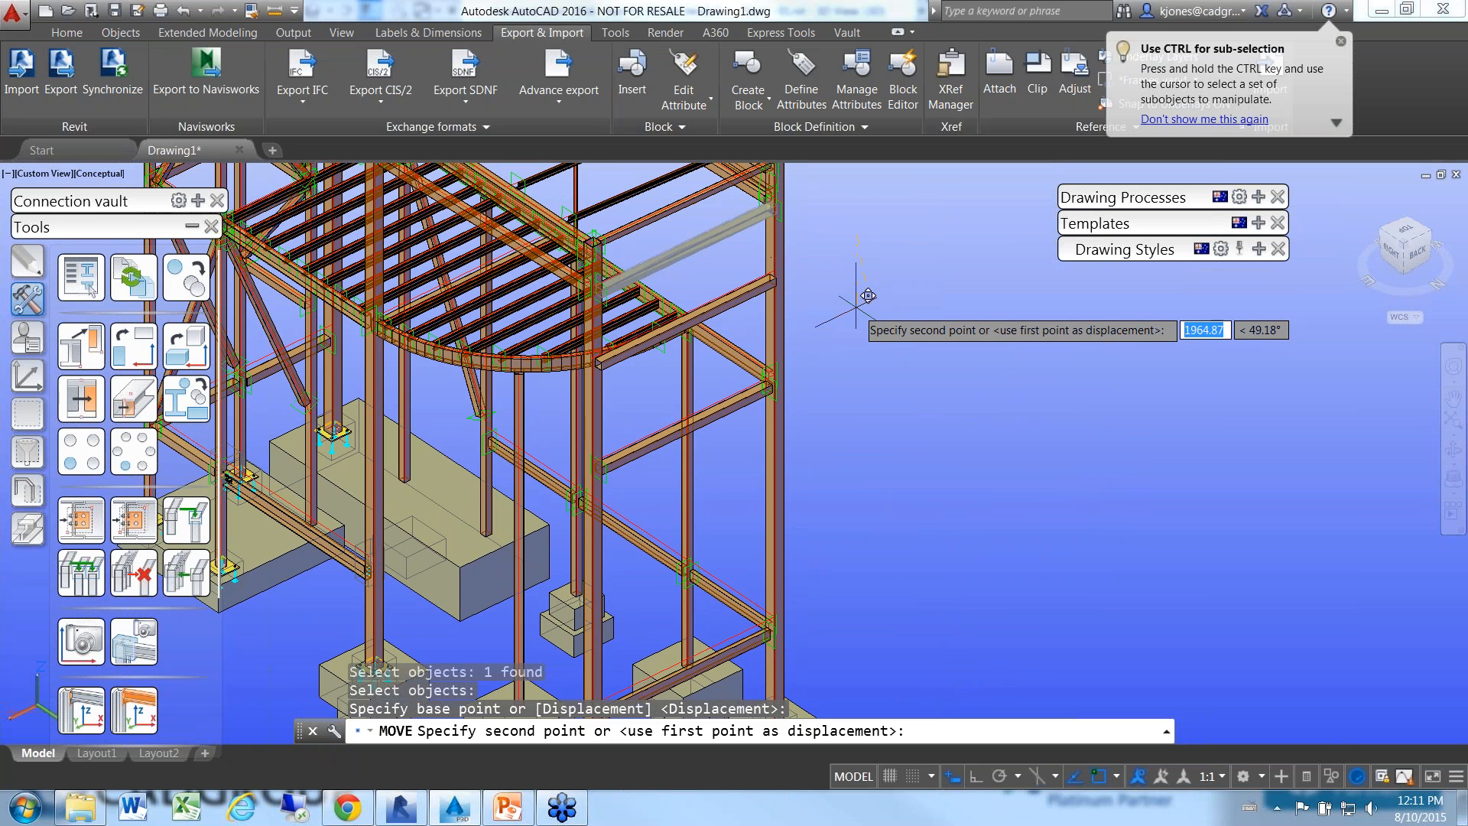
{"action": "key", "text": "F8"}
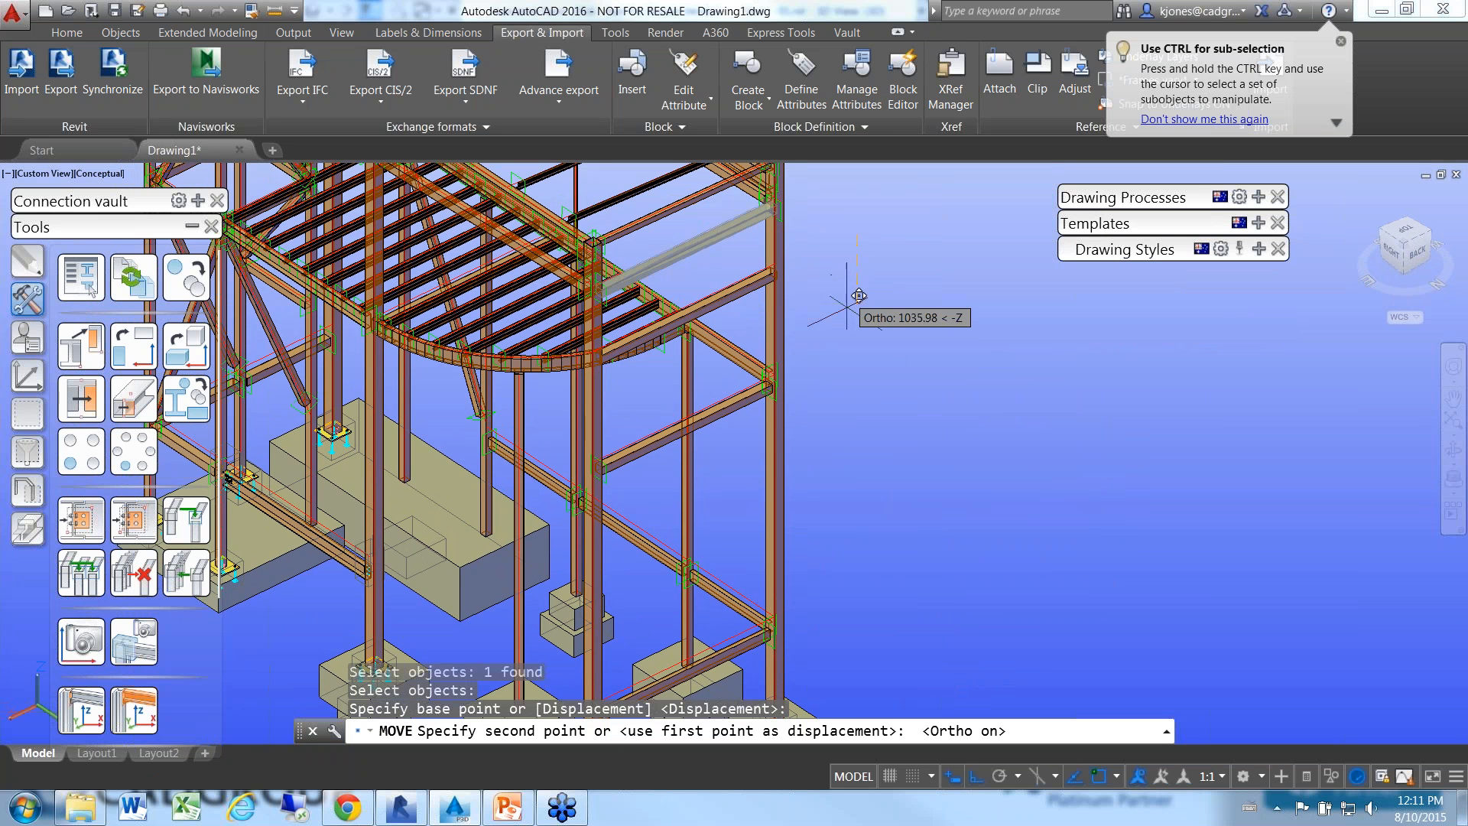
{"action": "left_click", "coordinate": [826, 519]}
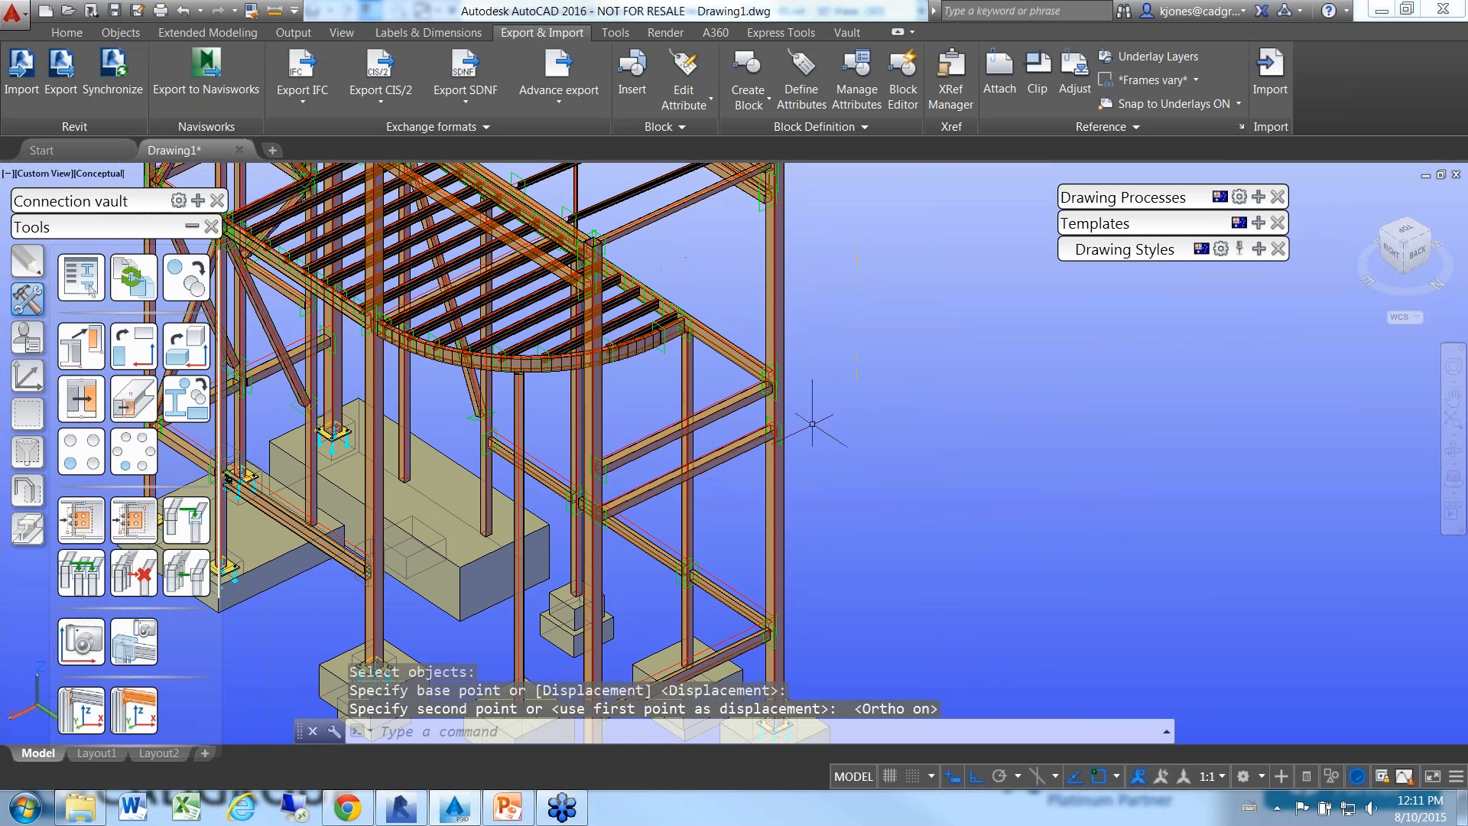
- Copy the lowered cross beam vertically between the same end columns, placing one copy below it and one above it
{"action": "type", "text": "co"}
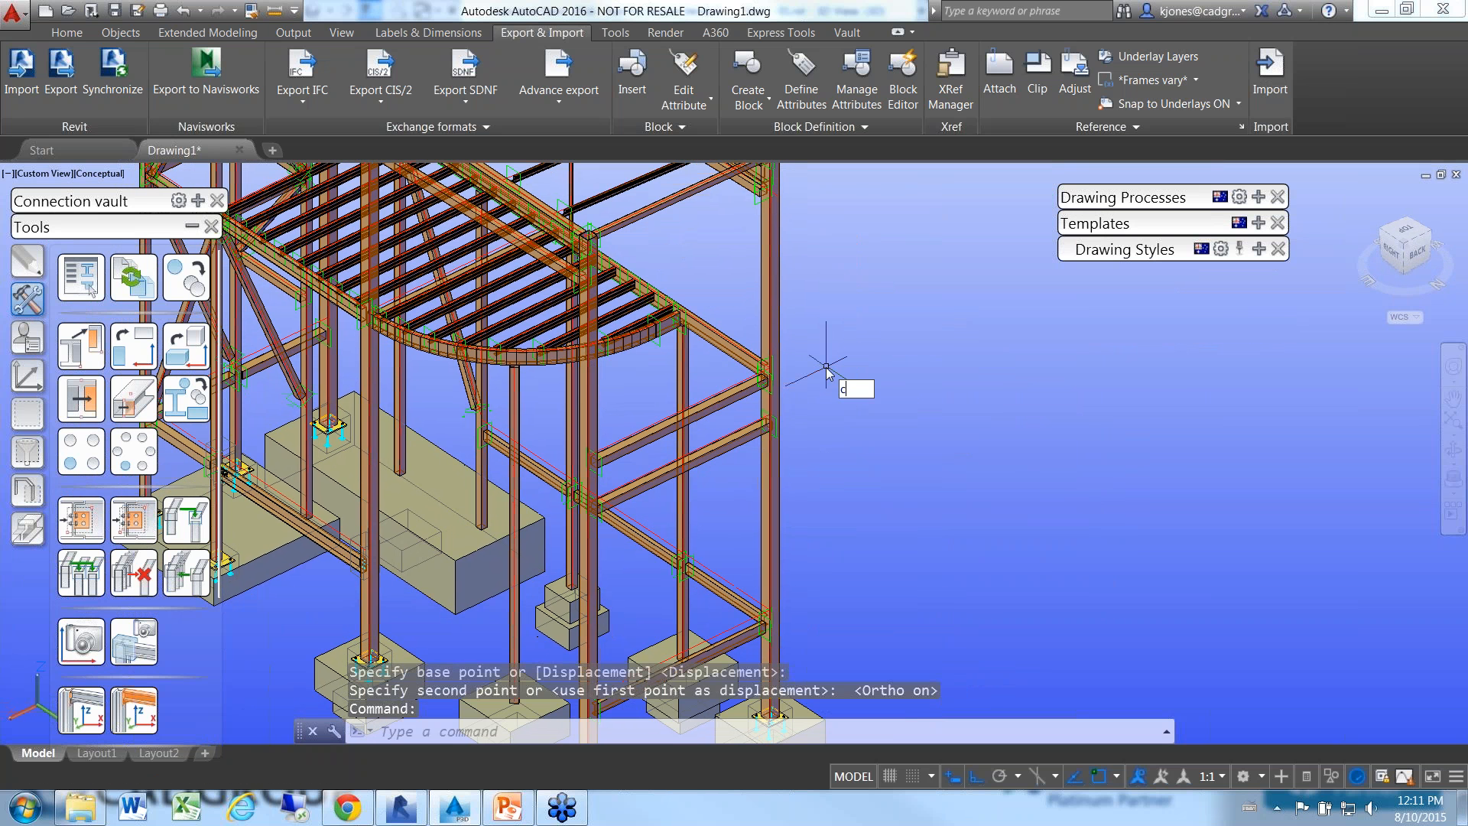
{"action": "key", "text": "Return"}
{"action": "left_click", "coordinate": [763, 436]}
{"action": "key", "text": "Return"}
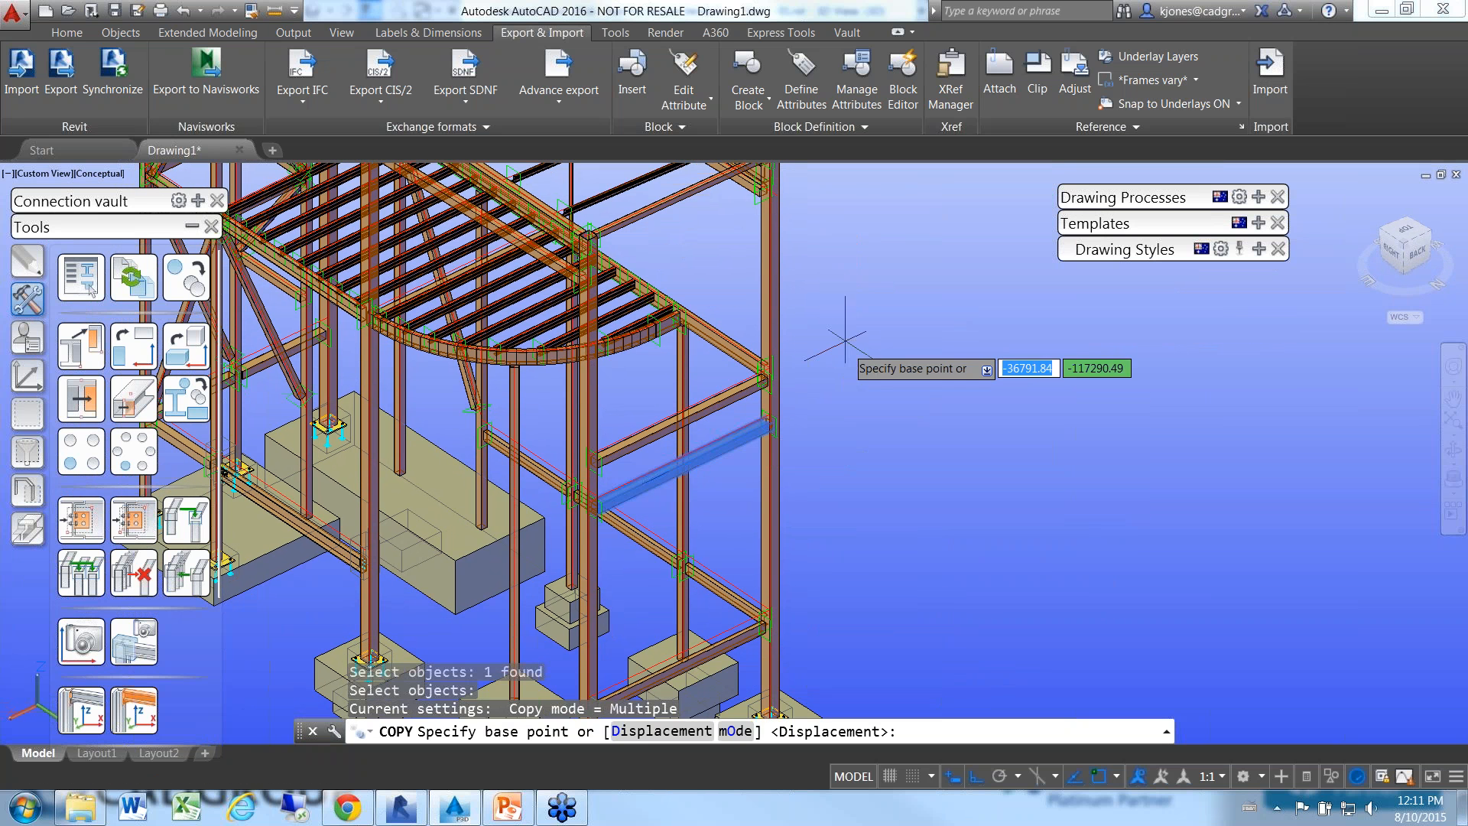
{"action": "left_click", "coordinate": [847, 319]}
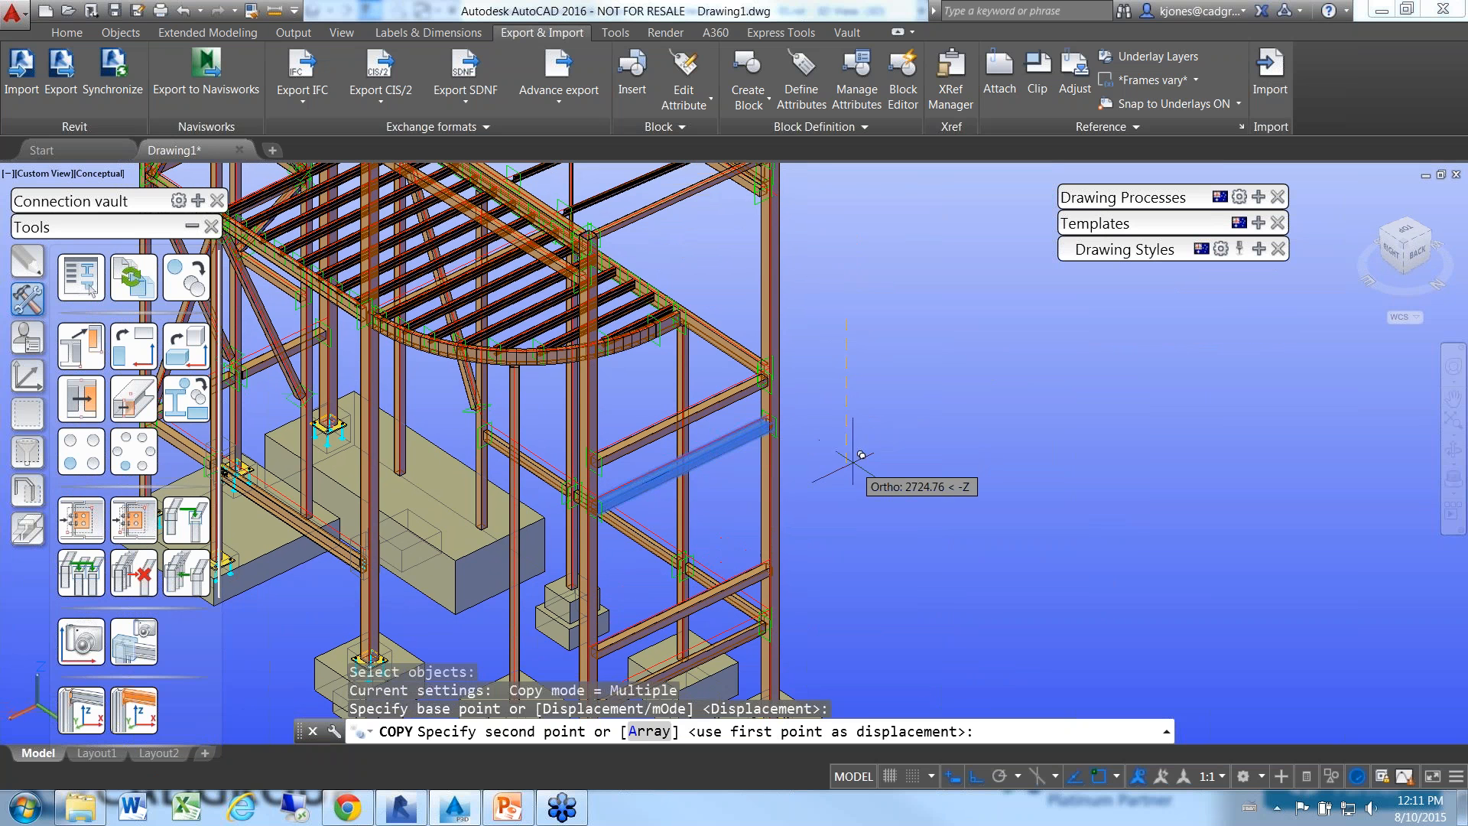
{"action": "left_click", "coordinate": [849, 489]}
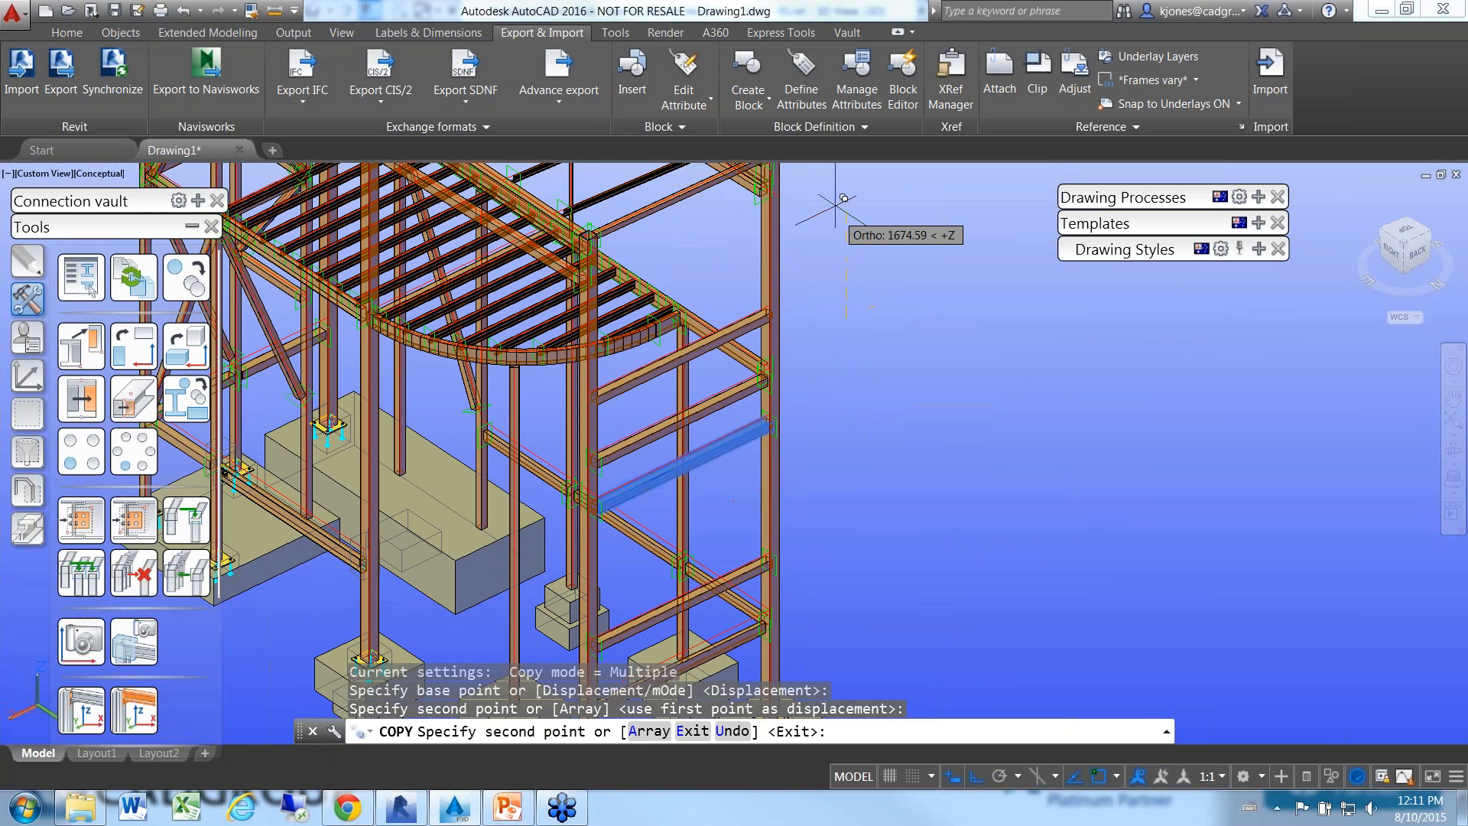
{"action": "right_click", "coordinate": [915, 342]}
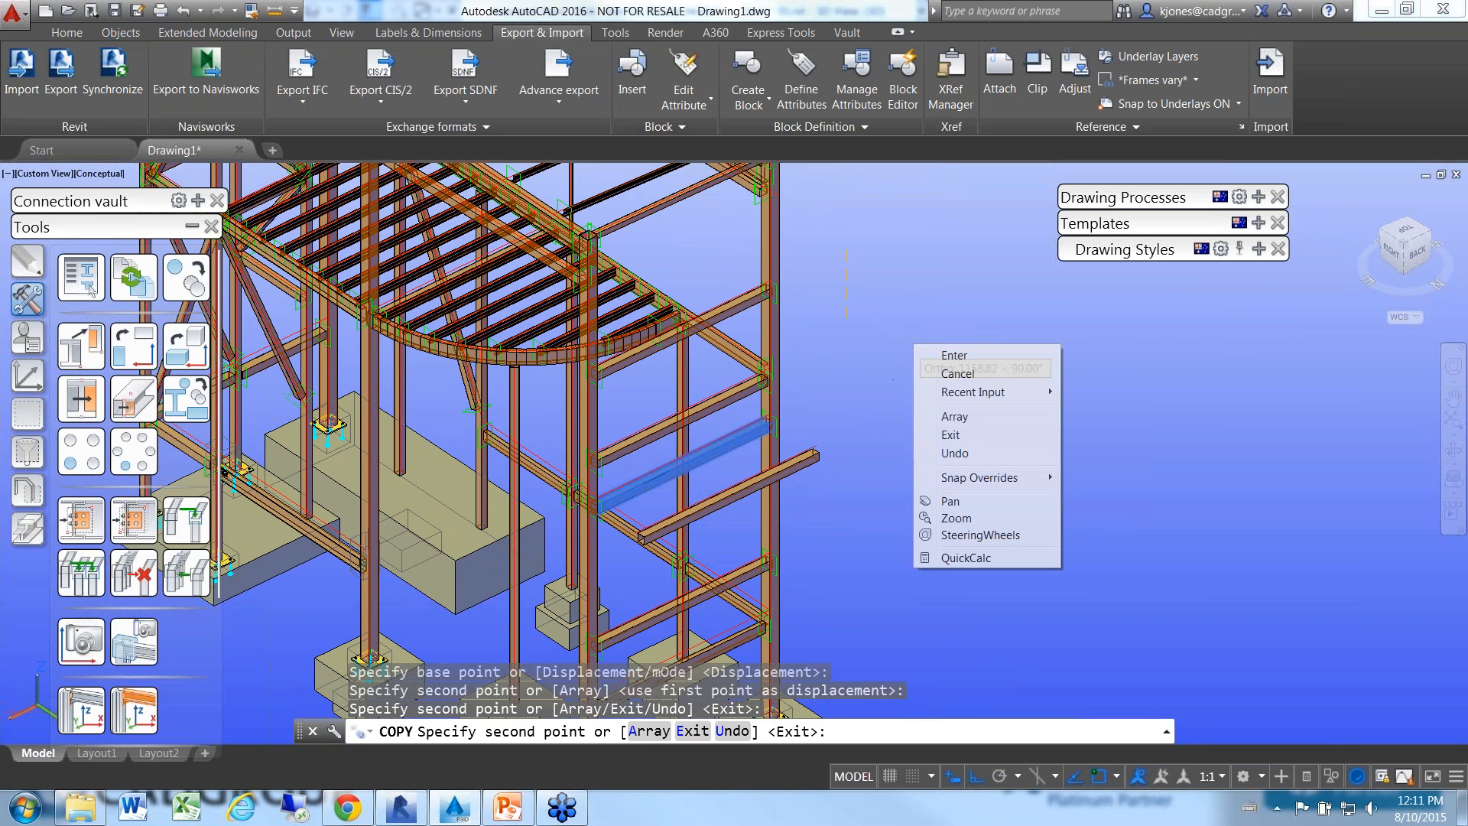
{"action": "left_click", "coordinate": [939, 353]}
{"action": "scroll", "coordinate": [916, 373], "scroll_direction": "down", "scroll_amount": 3}
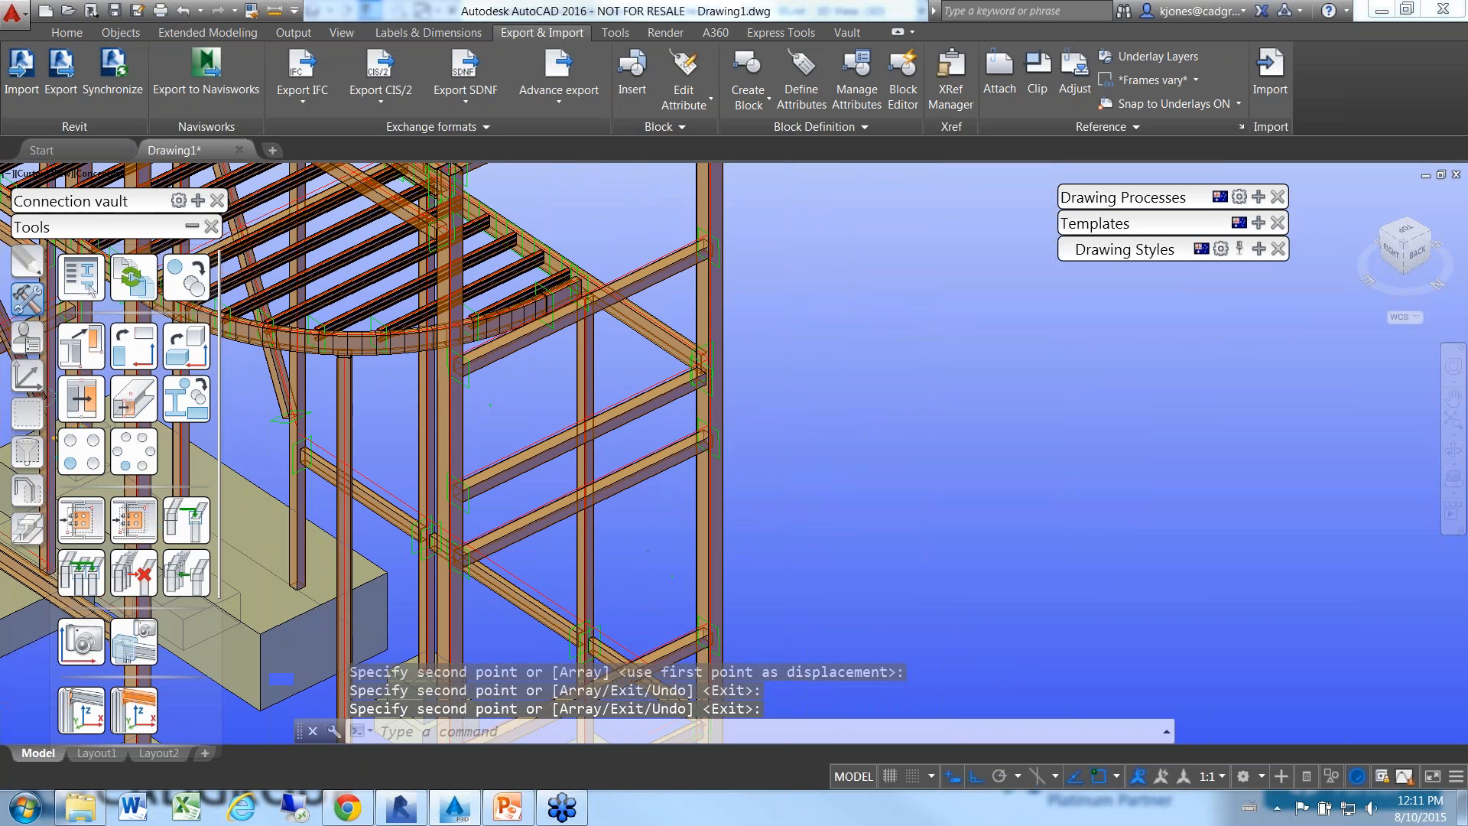
{"action": "mouse_move", "coordinate": [881, 383]}
{"action": "middle_mouse_down"}
{"action": "mouse_move", "coordinate": [904, 374]}
{"action": "mouse_move", "coordinate": [898, 393]}
{"action": "middle_mouse_up"}
{"action": "key", "text": "Escape"}
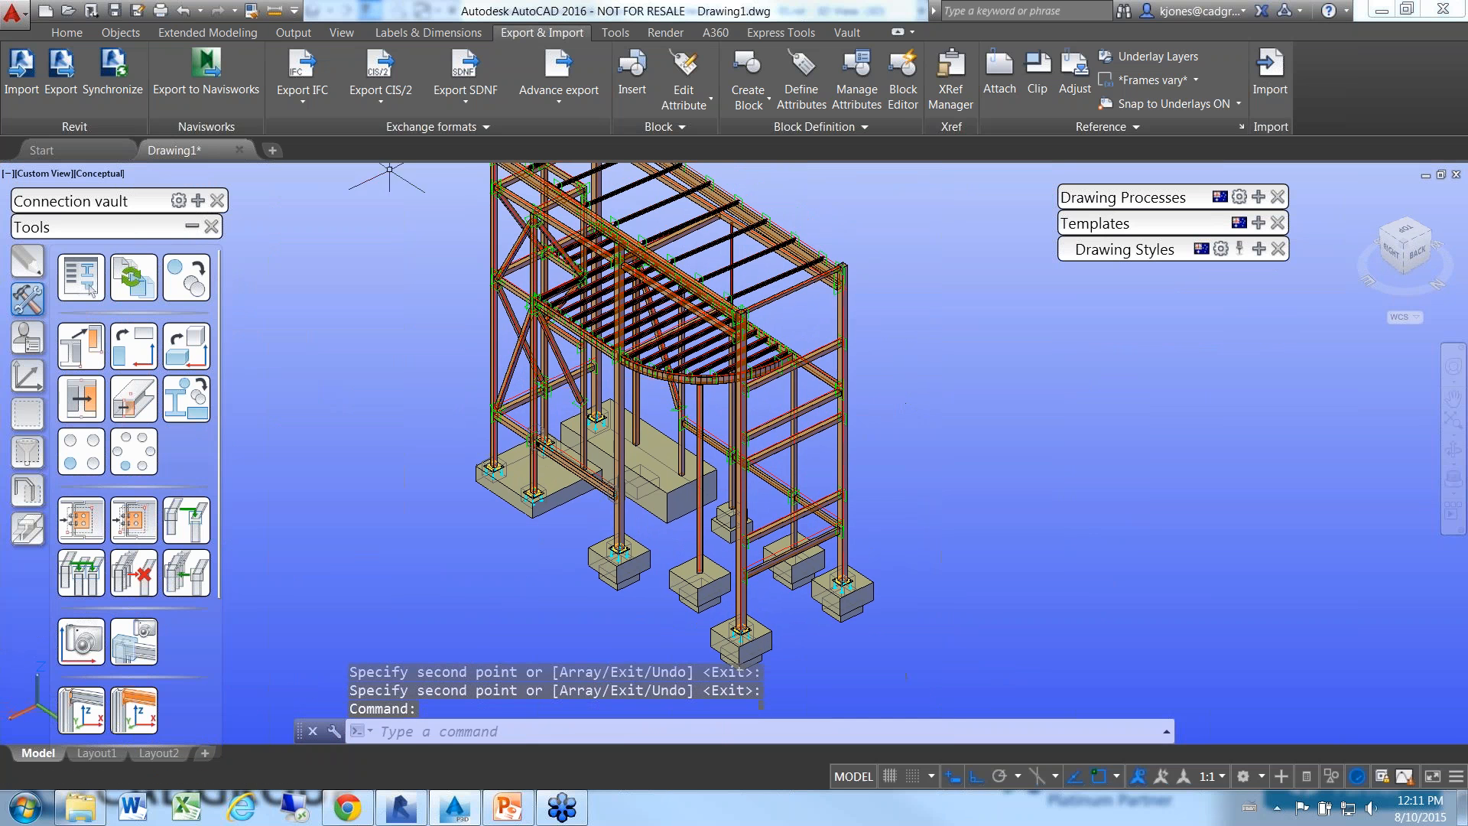
- Number the model with single parts by SP: 1000,1001...;MP:1000,1,2,3 and assemblies processed by SP: 1000,1001...;MP:1,2,3
{"action": "left_click", "coordinate": [66, 33]}
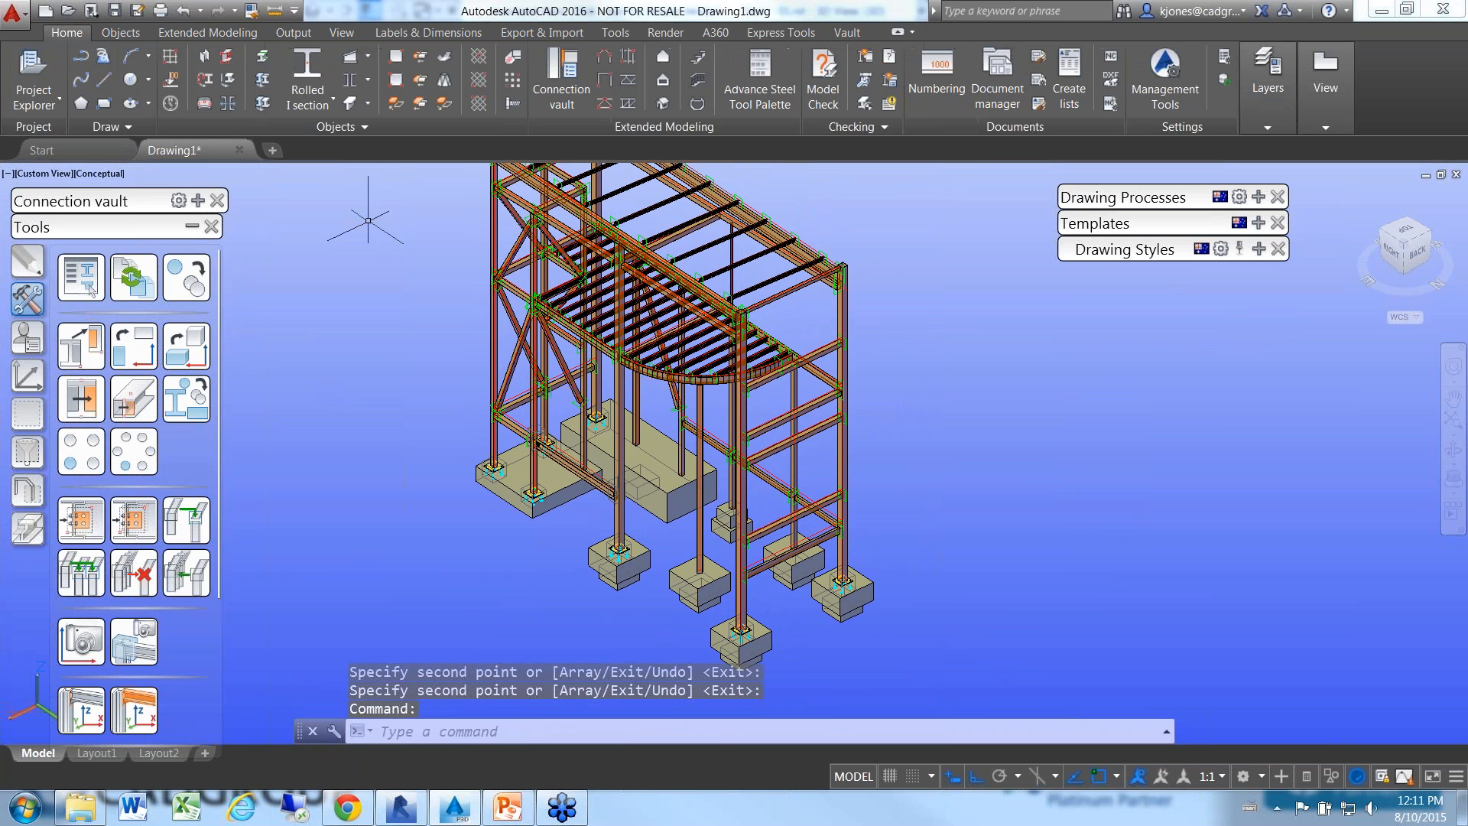
{"action": "left_click", "coordinate": [936, 76]}
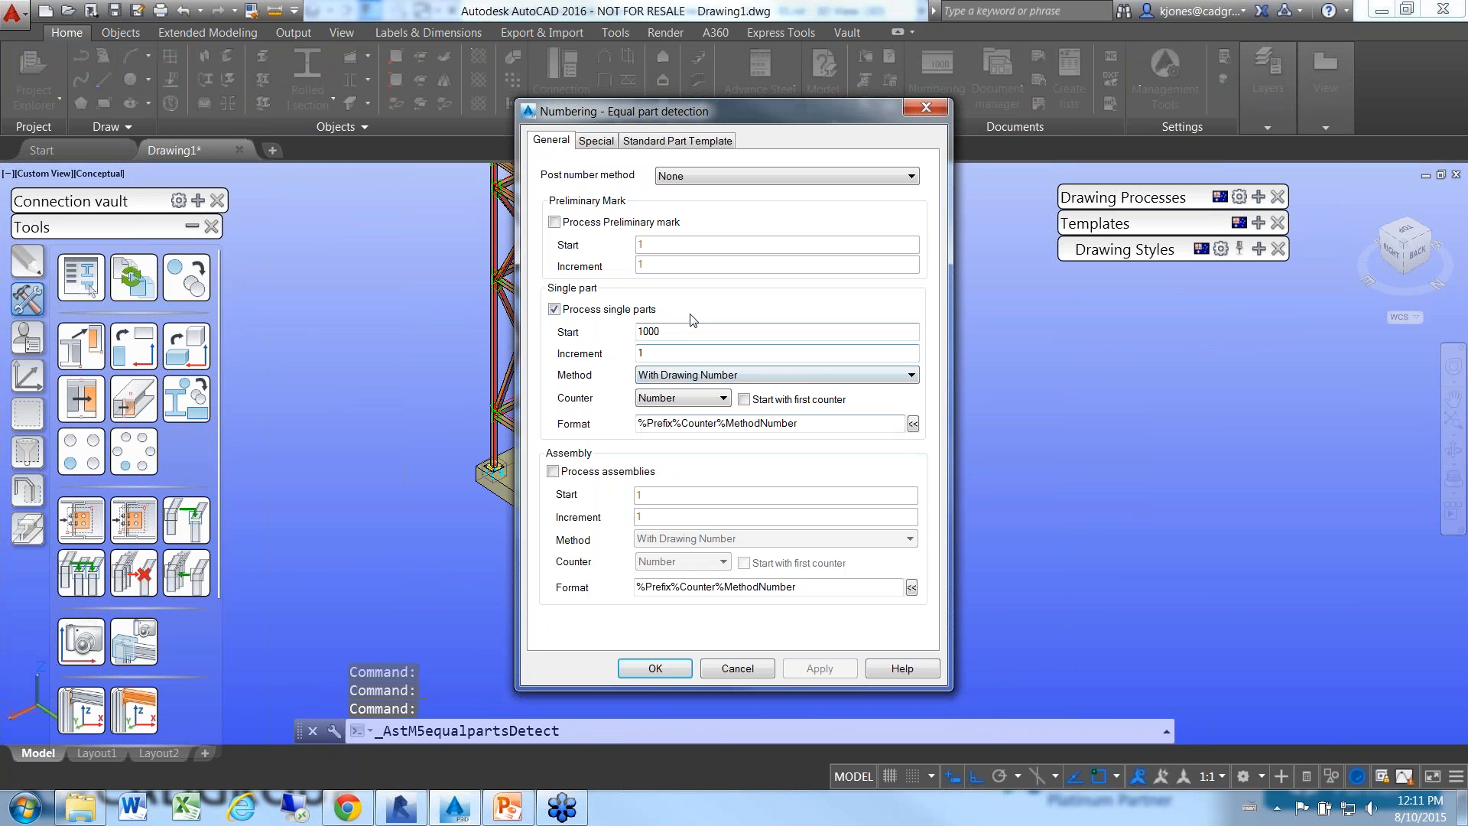
{"action": "left_click", "coordinate": [732, 375]}
{"action": "left_click", "coordinate": [717, 407]}
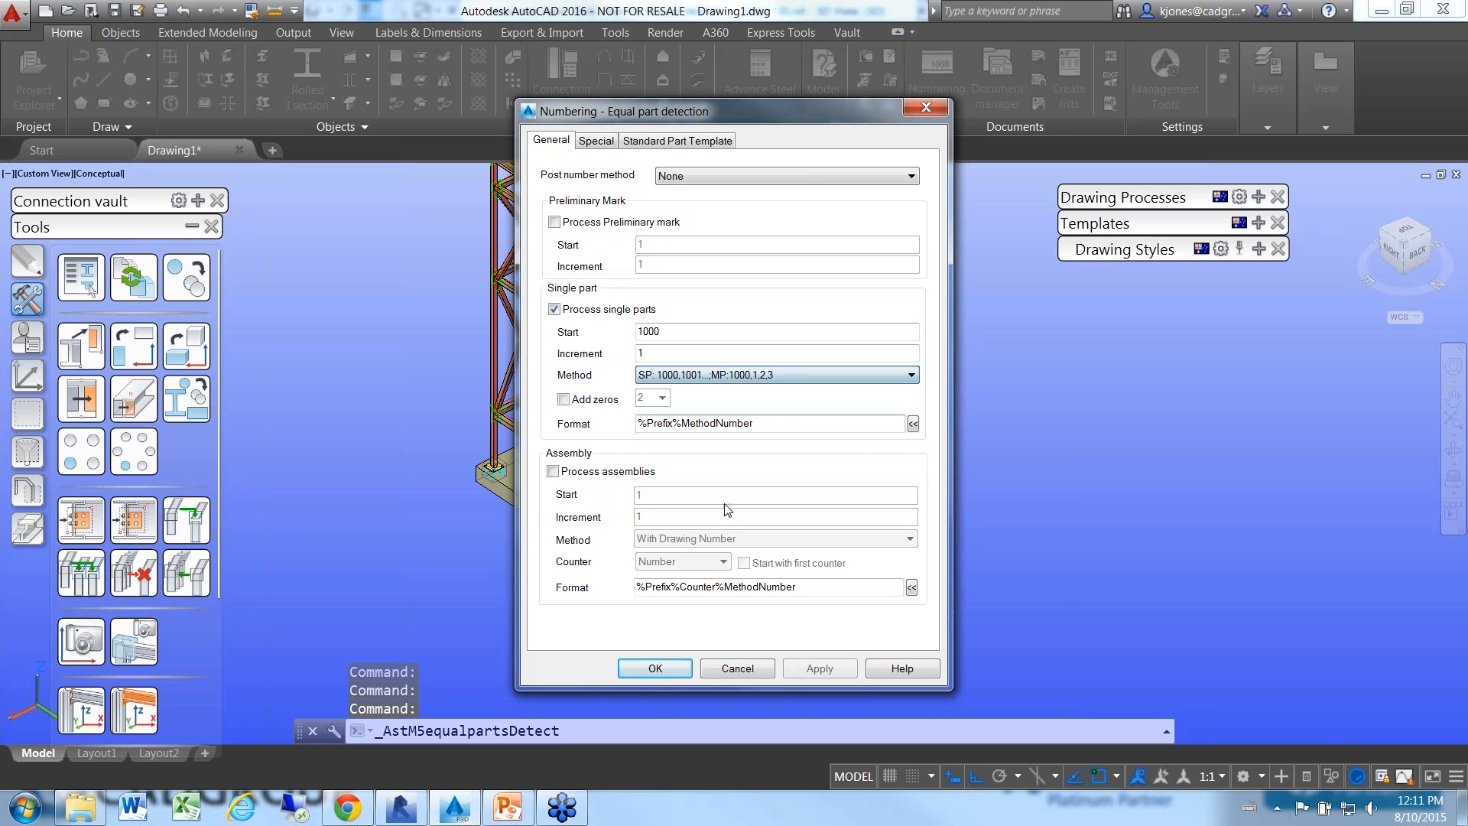
{"action": "left_click", "coordinate": [552, 472]}
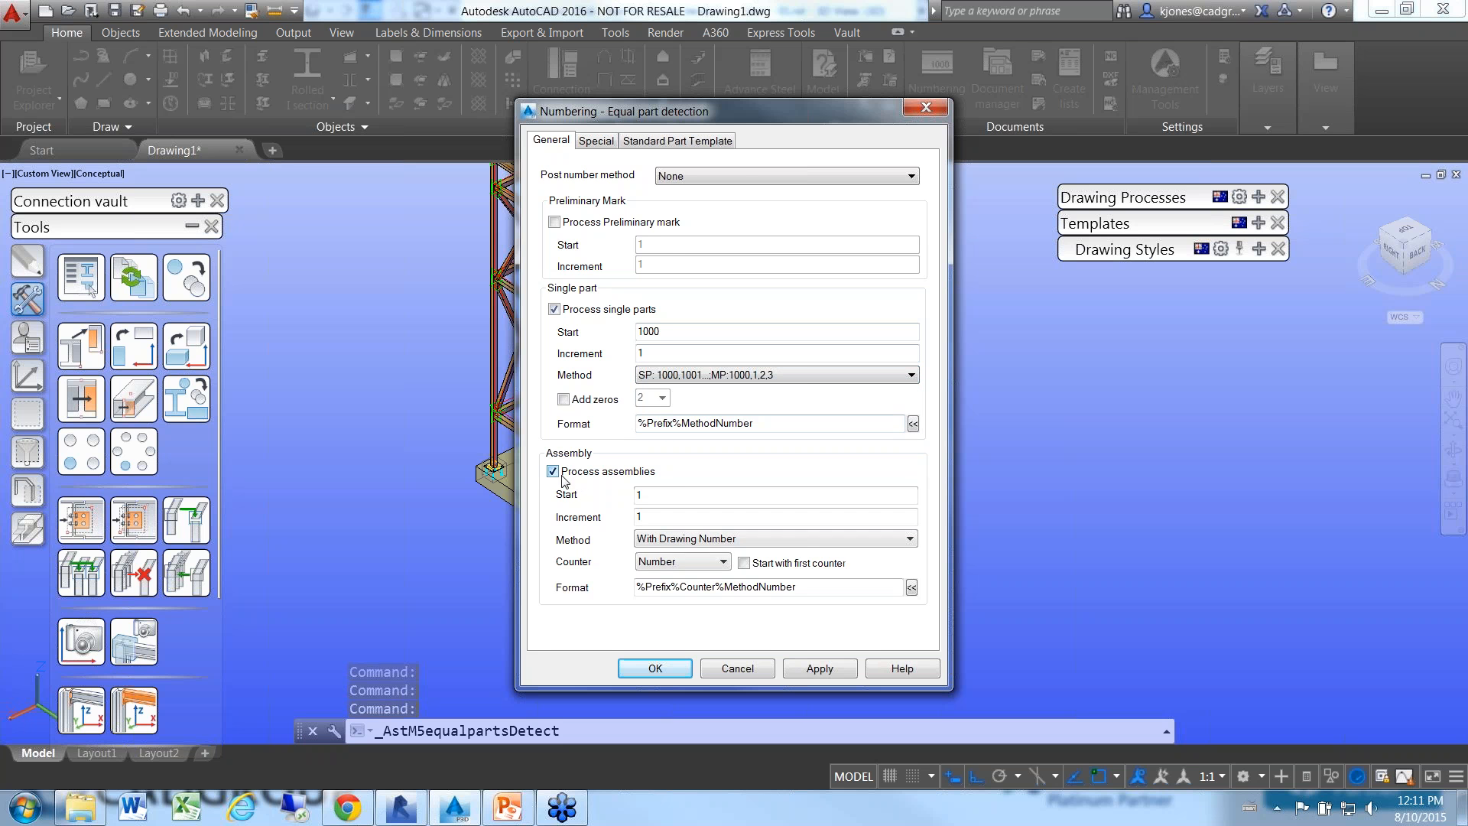
{"action": "left_click", "coordinate": [682, 539]}
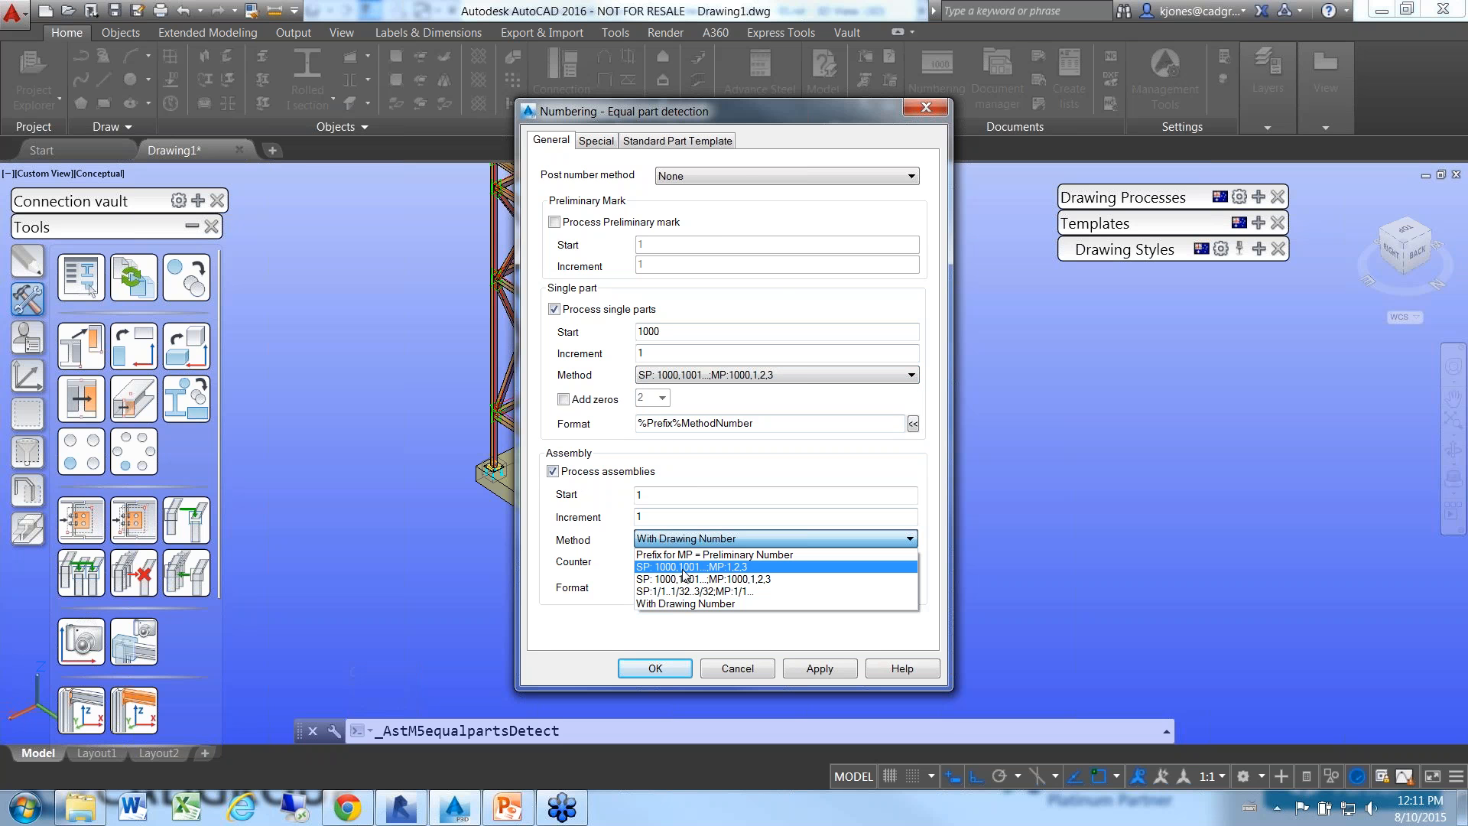
{"action": "left_click", "coordinate": [682, 568]}
{"action": "left_click", "coordinate": [655, 668]}
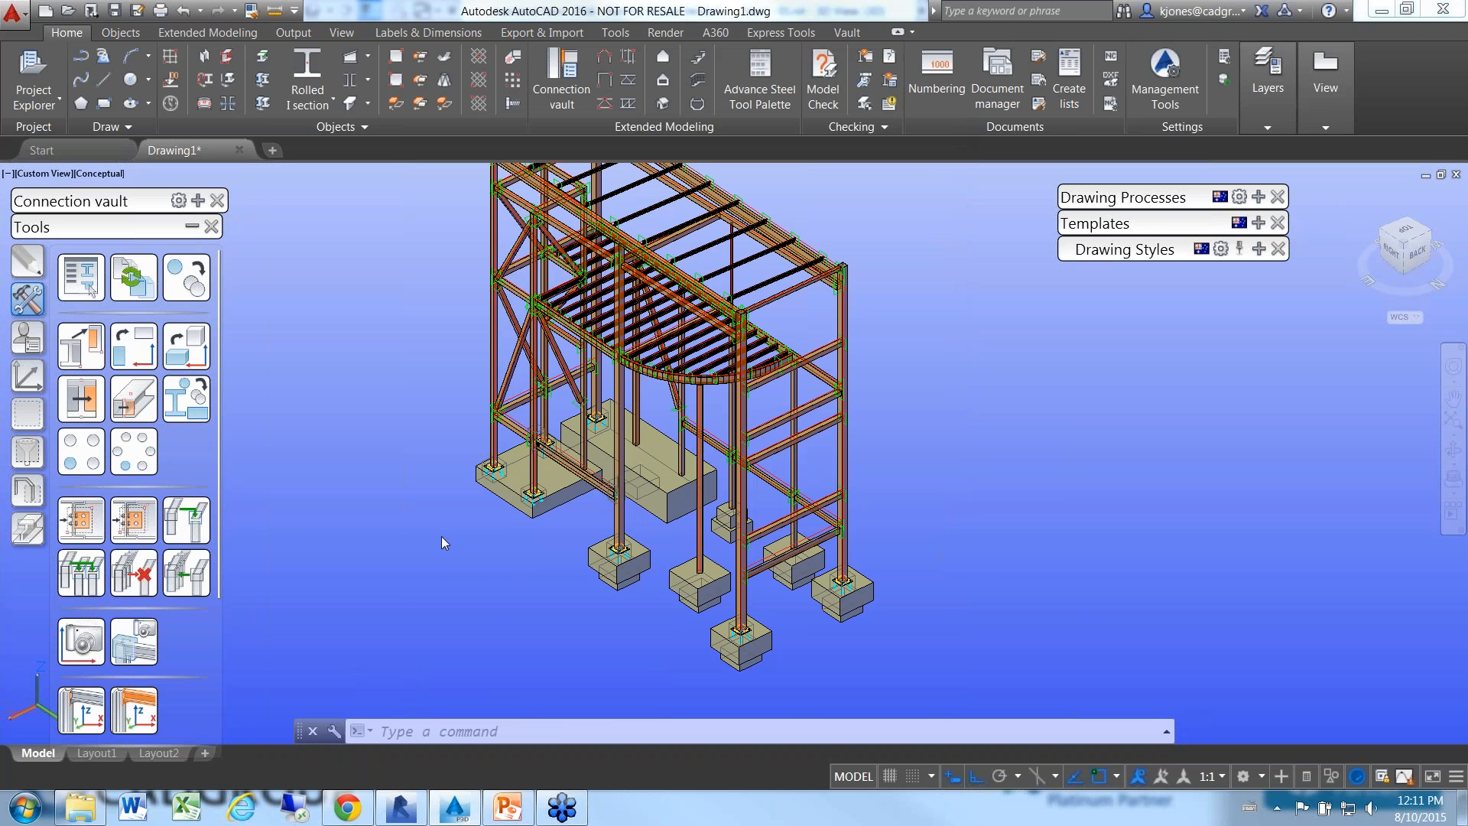
- Save the drawing as Drawing1.dwg in the Work folder
{"action": "left_click", "coordinate": [1375, 258]}
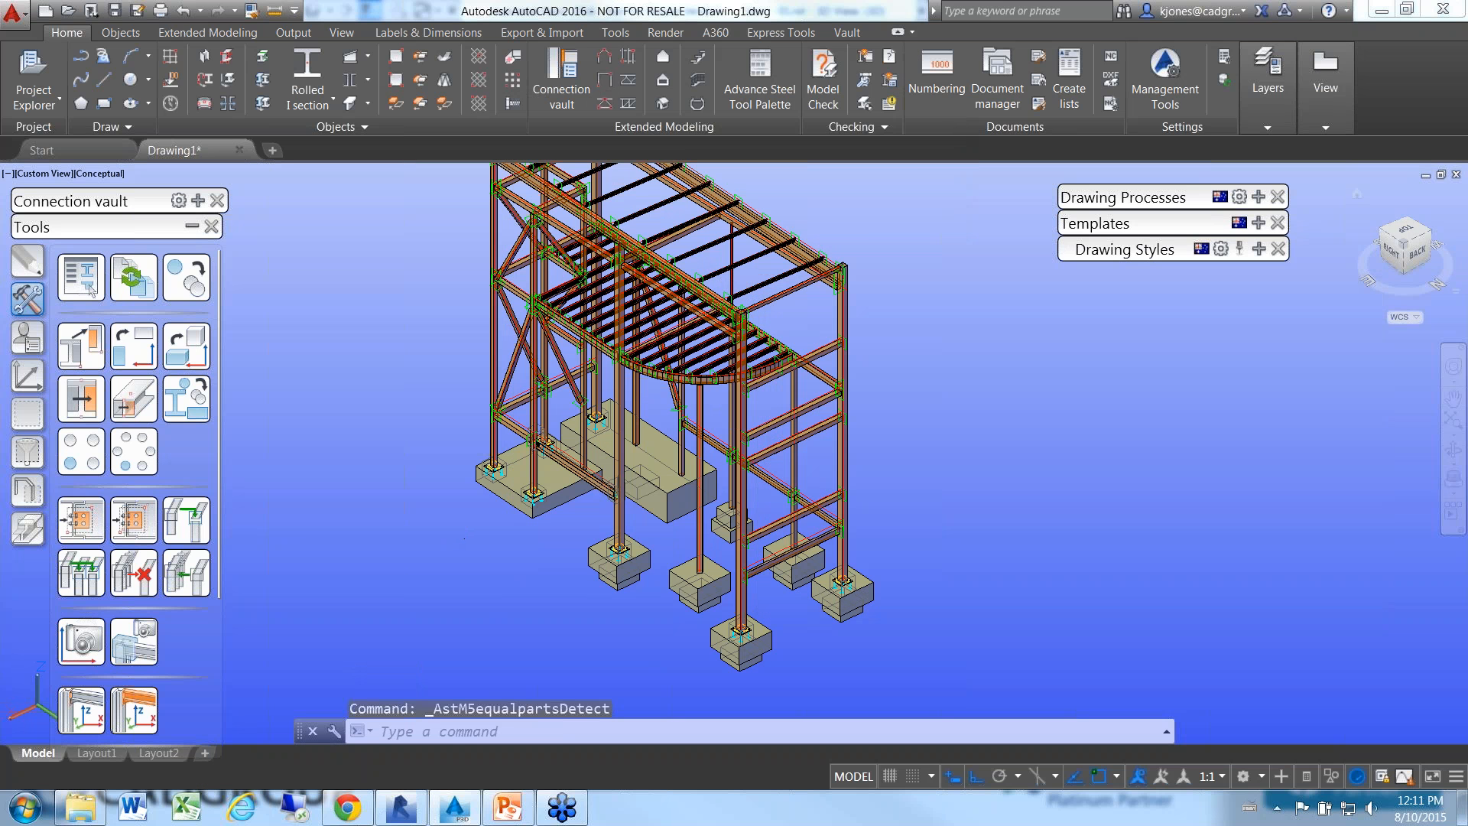
{"action": "left_click", "coordinate": [115, 10]}
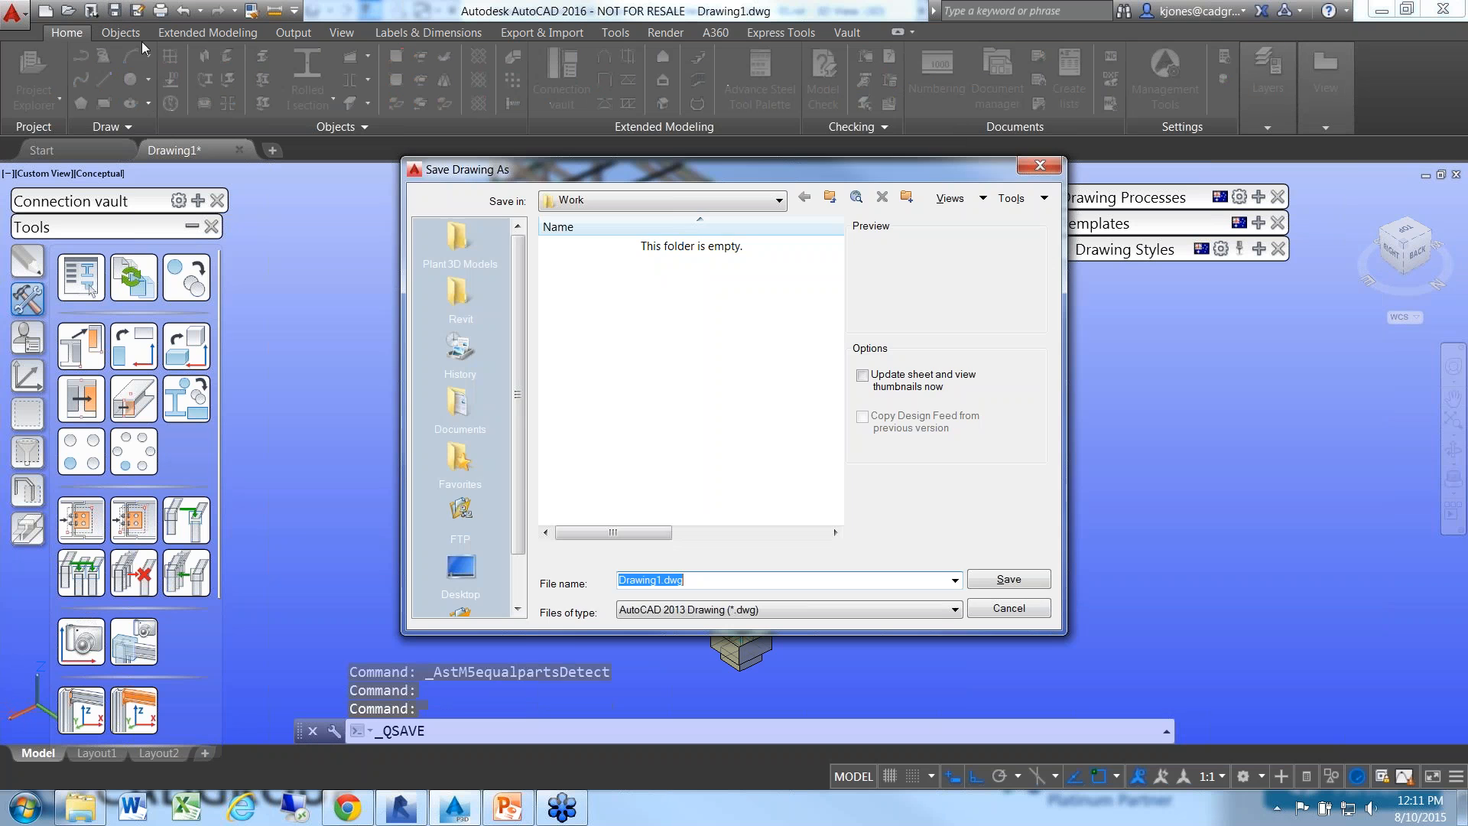
{"action": "left_click", "coordinate": [994, 579]}
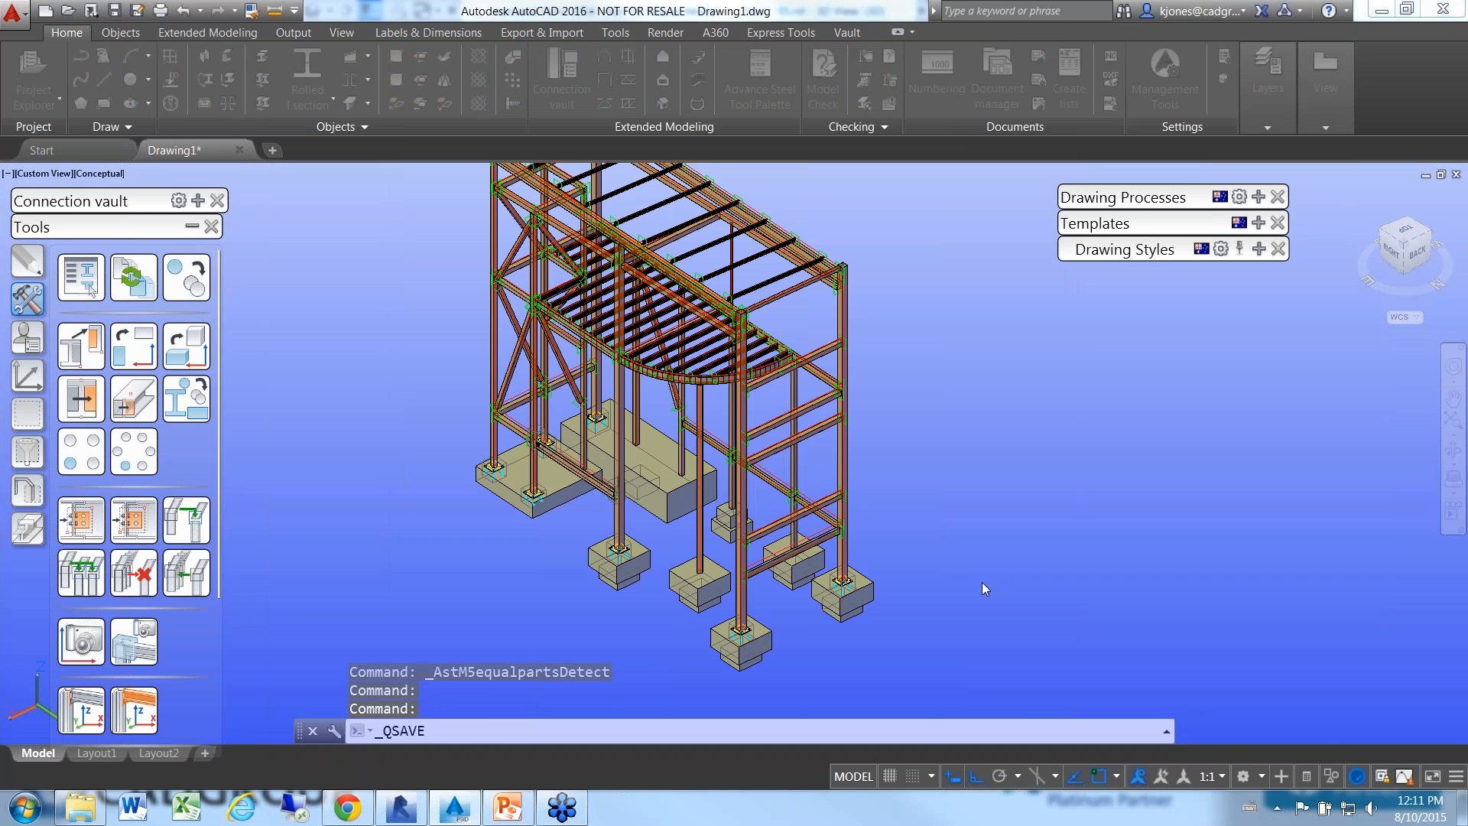
- Export the model for Revit as AS.smlx into the Revit folder of AS - Workflows
{"action": "left_click", "coordinate": [578, 34]}
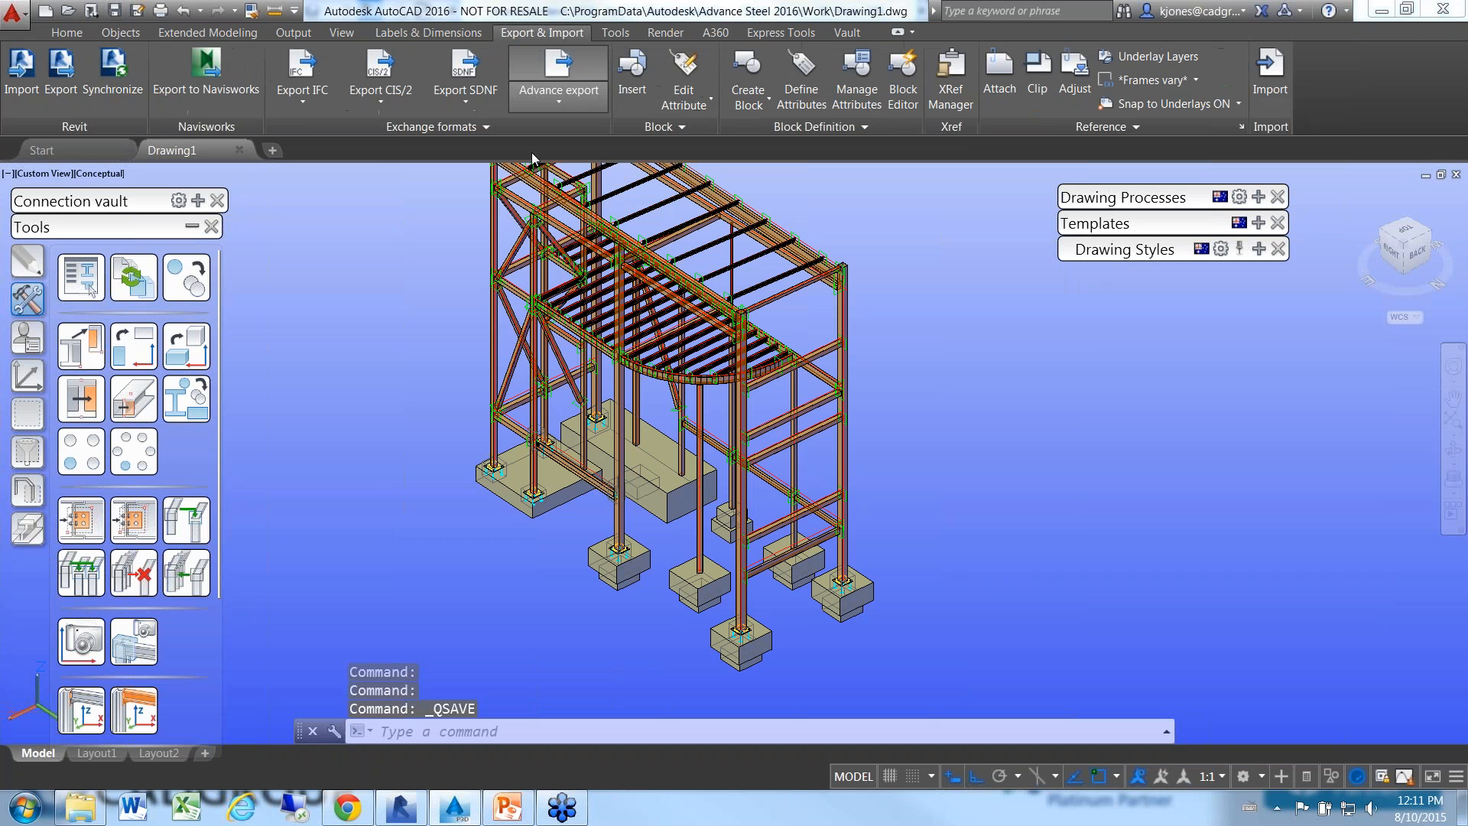
{"action": "left_click", "coordinate": [61, 73]}
{"action": "left_click", "coordinate": [621, 495]}
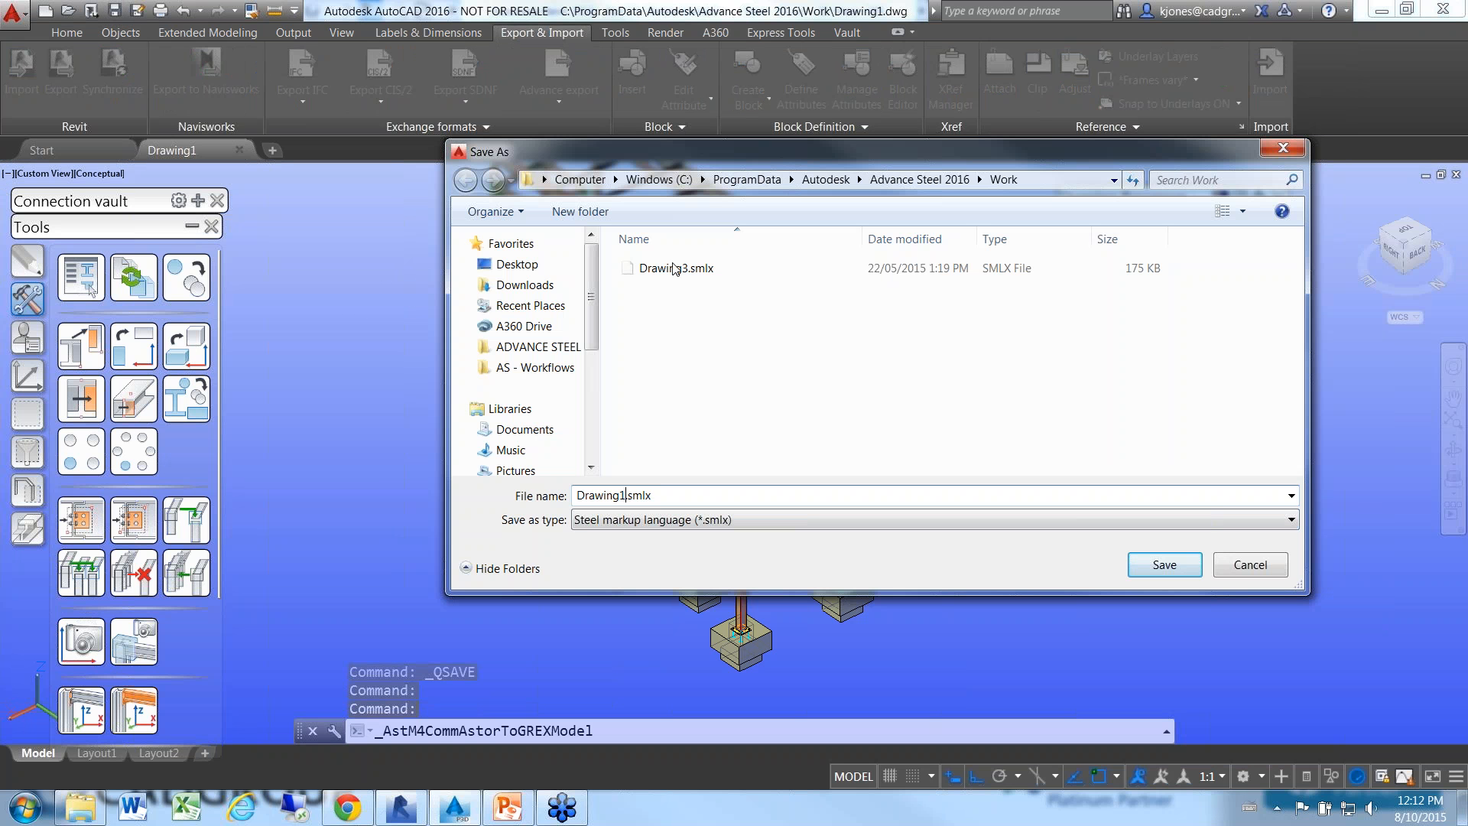
{"action": "left_click", "coordinate": [536, 346]}
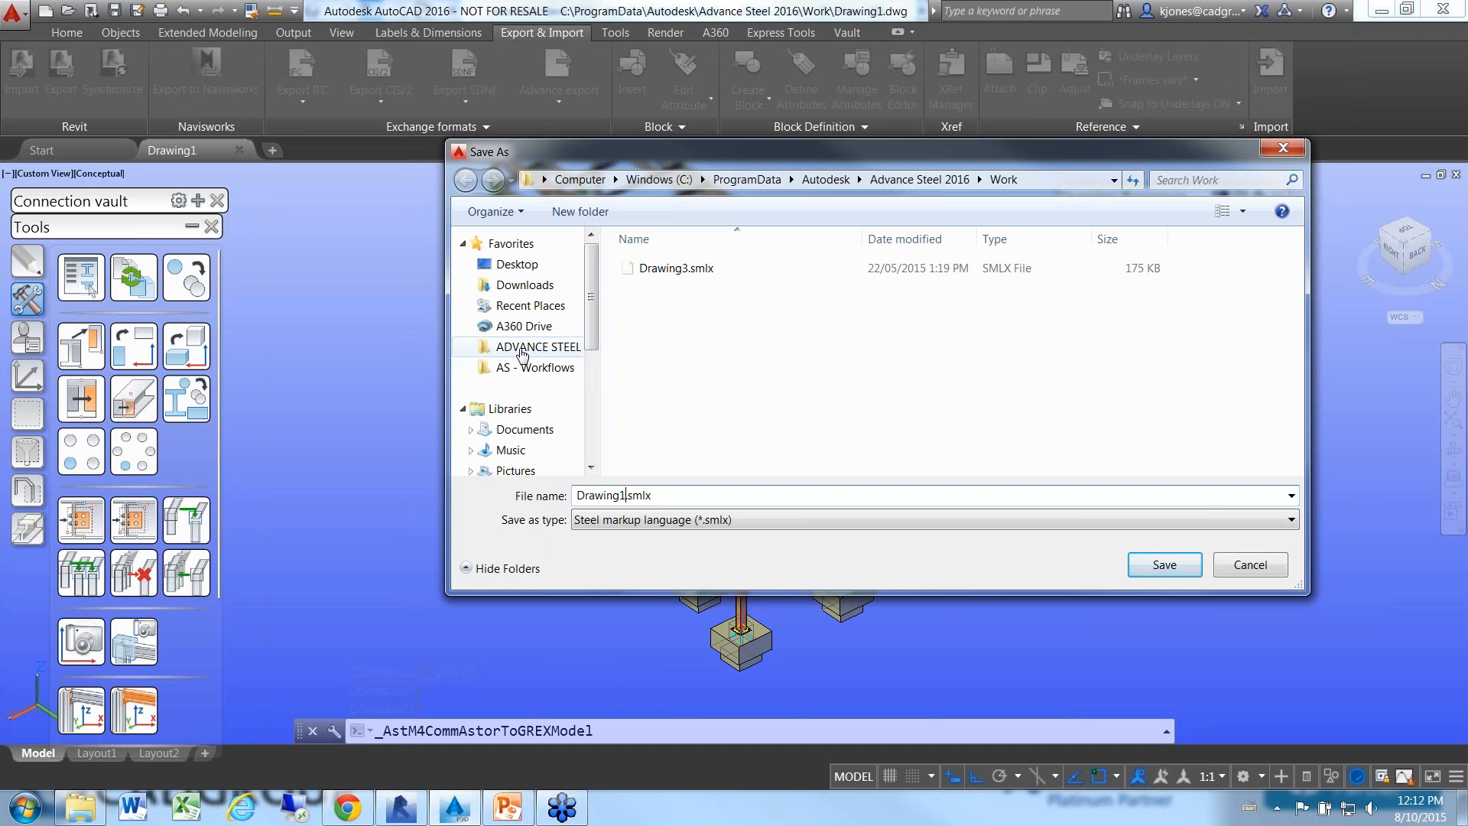
{"action": "left_click", "coordinate": [527, 370]}
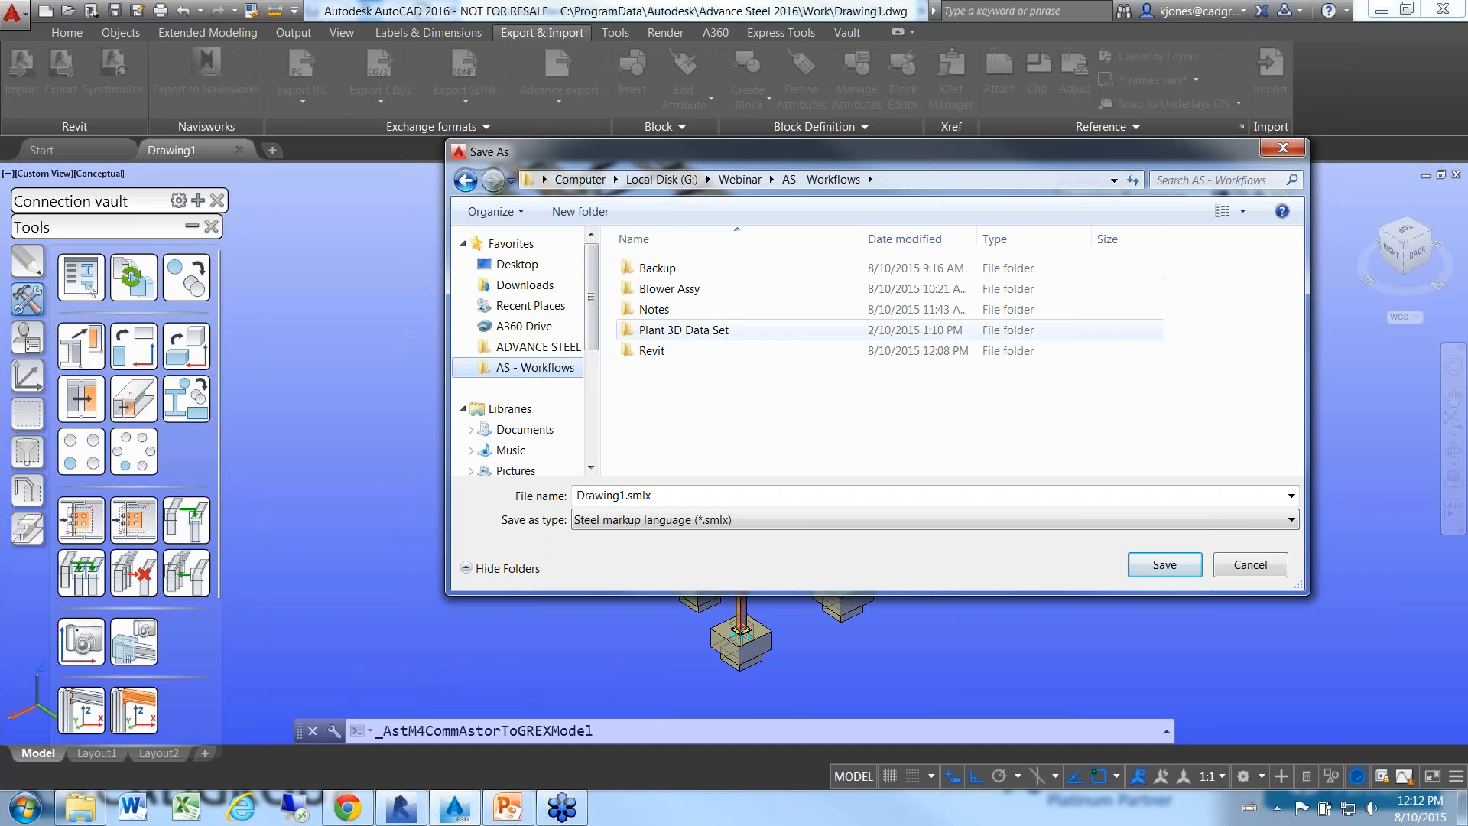
{"action": "double_click", "coordinate": [650, 350]}
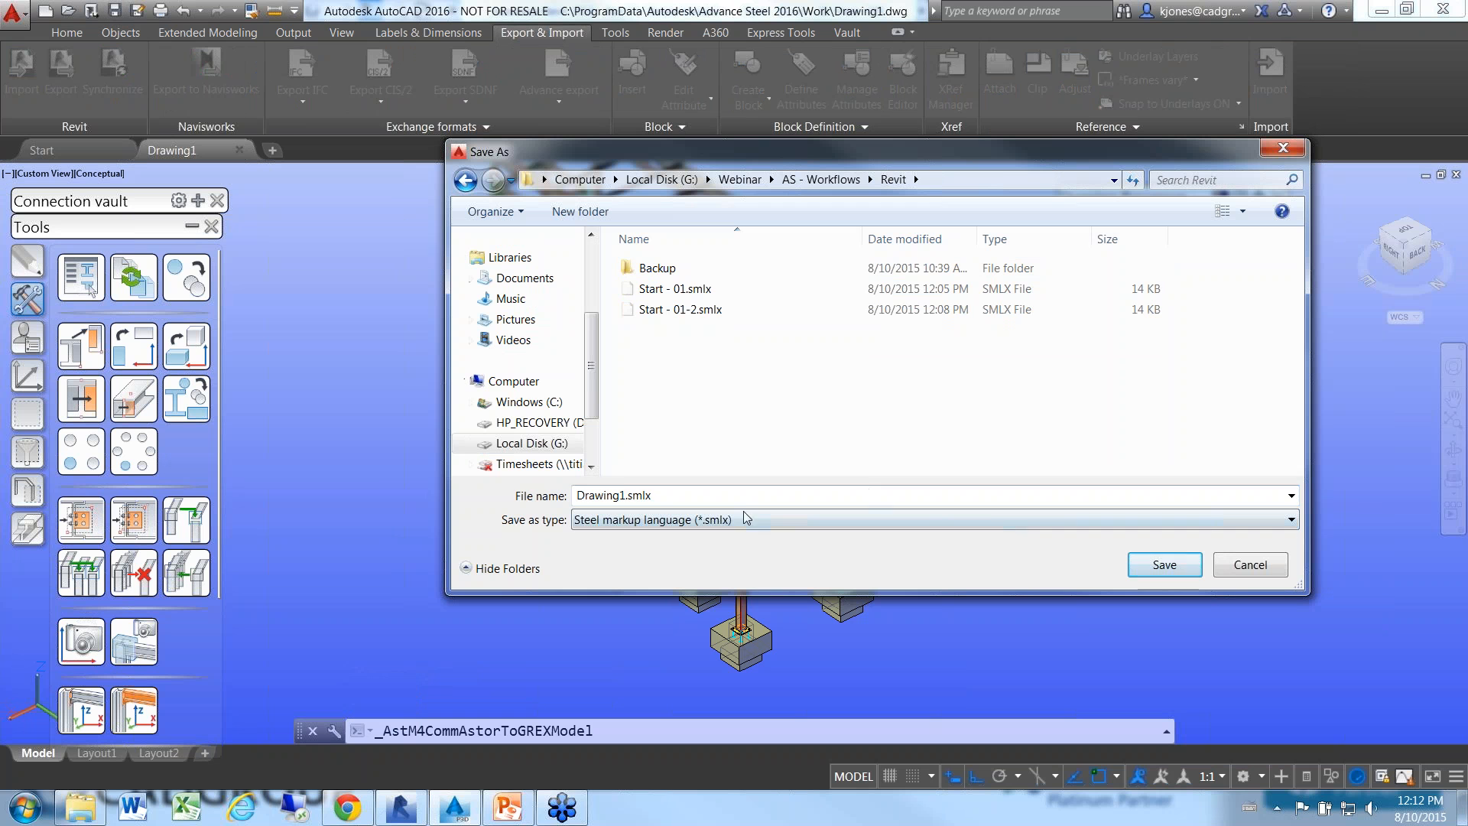
{"action": "double_click", "coordinate": [615, 495]}
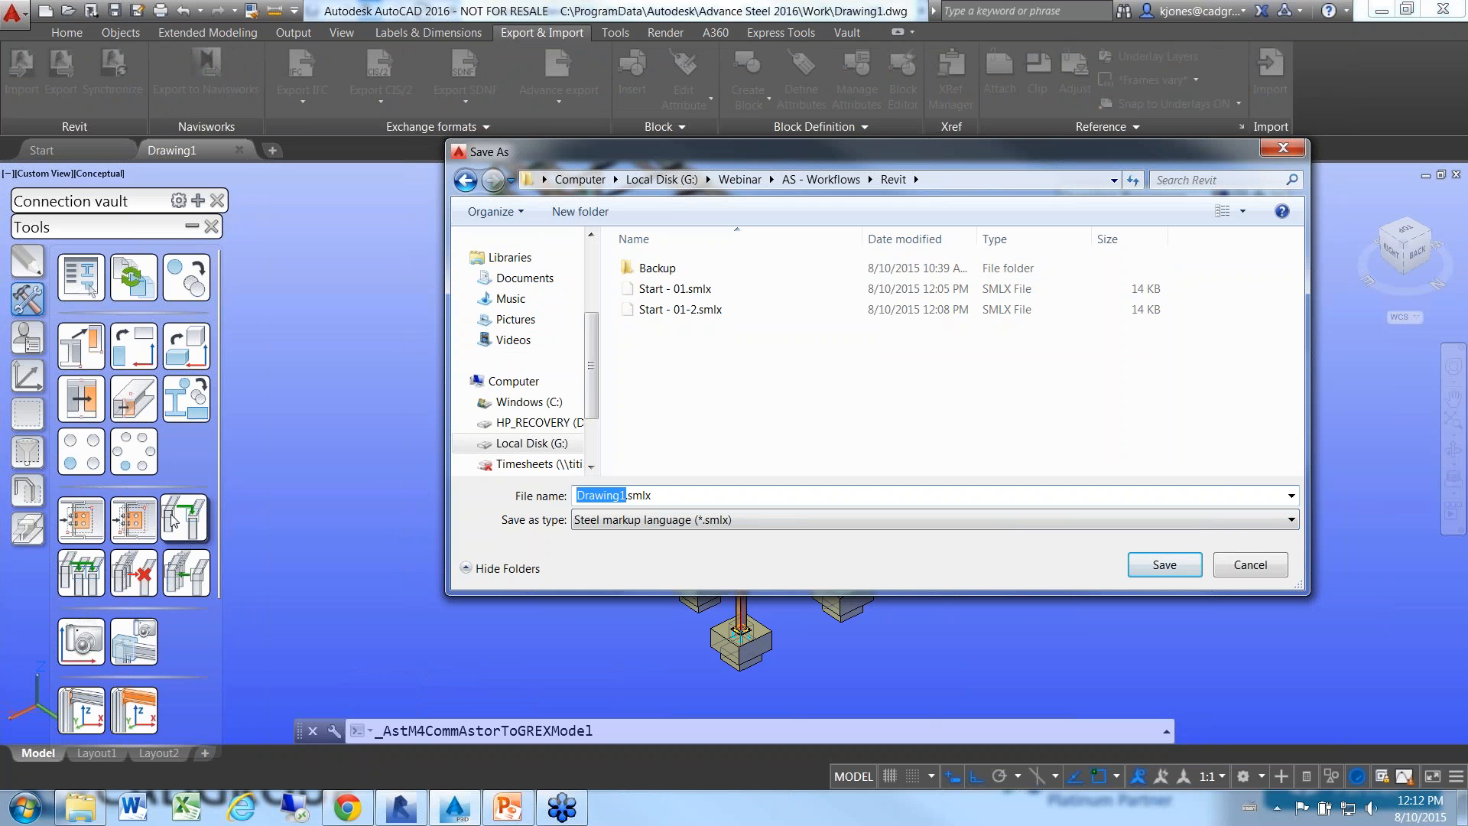
{"action": "type", "text": "AS"}
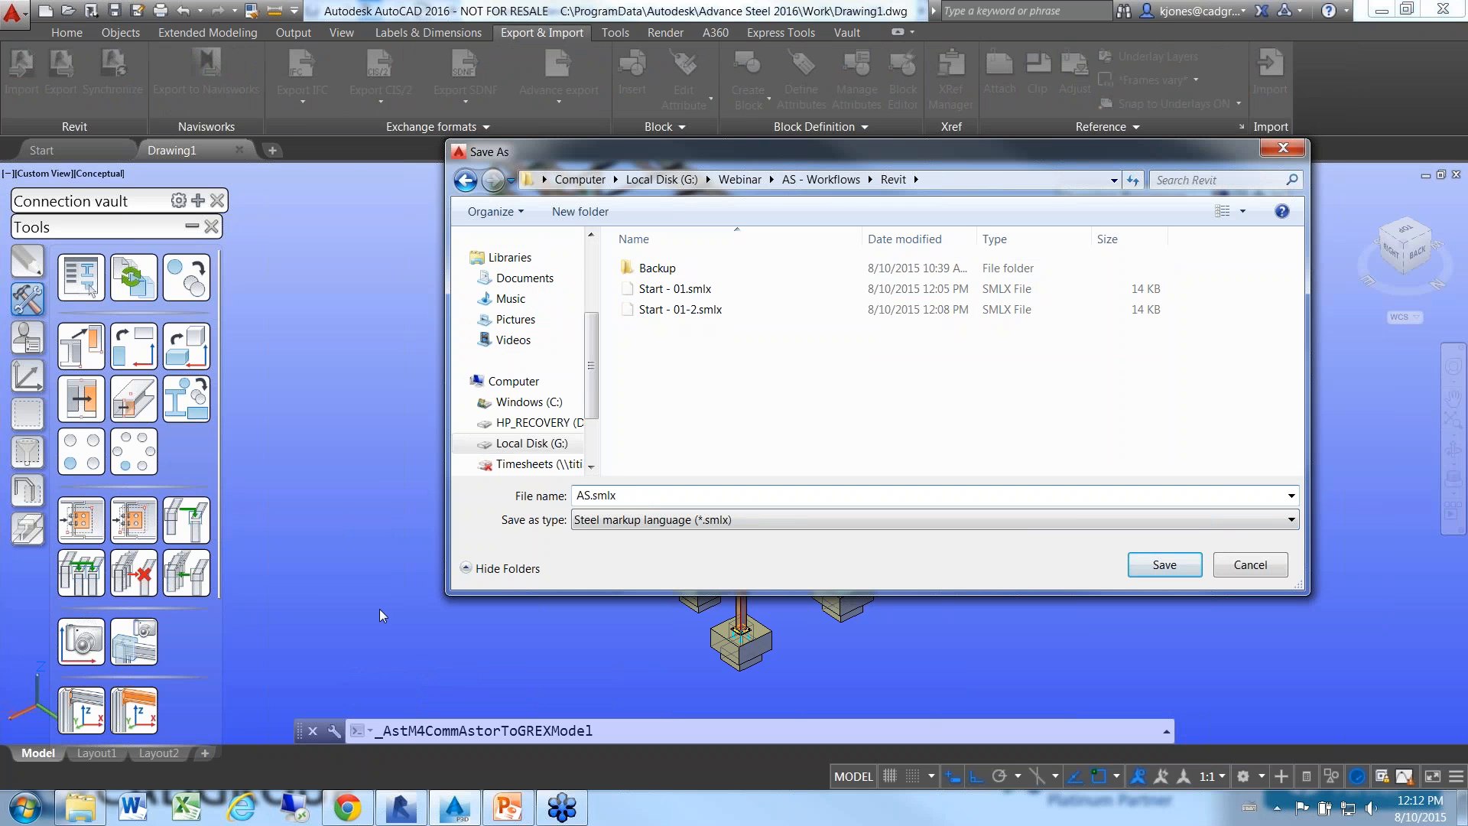
{"action": "left_click", "coordinate": [1148, 565]}
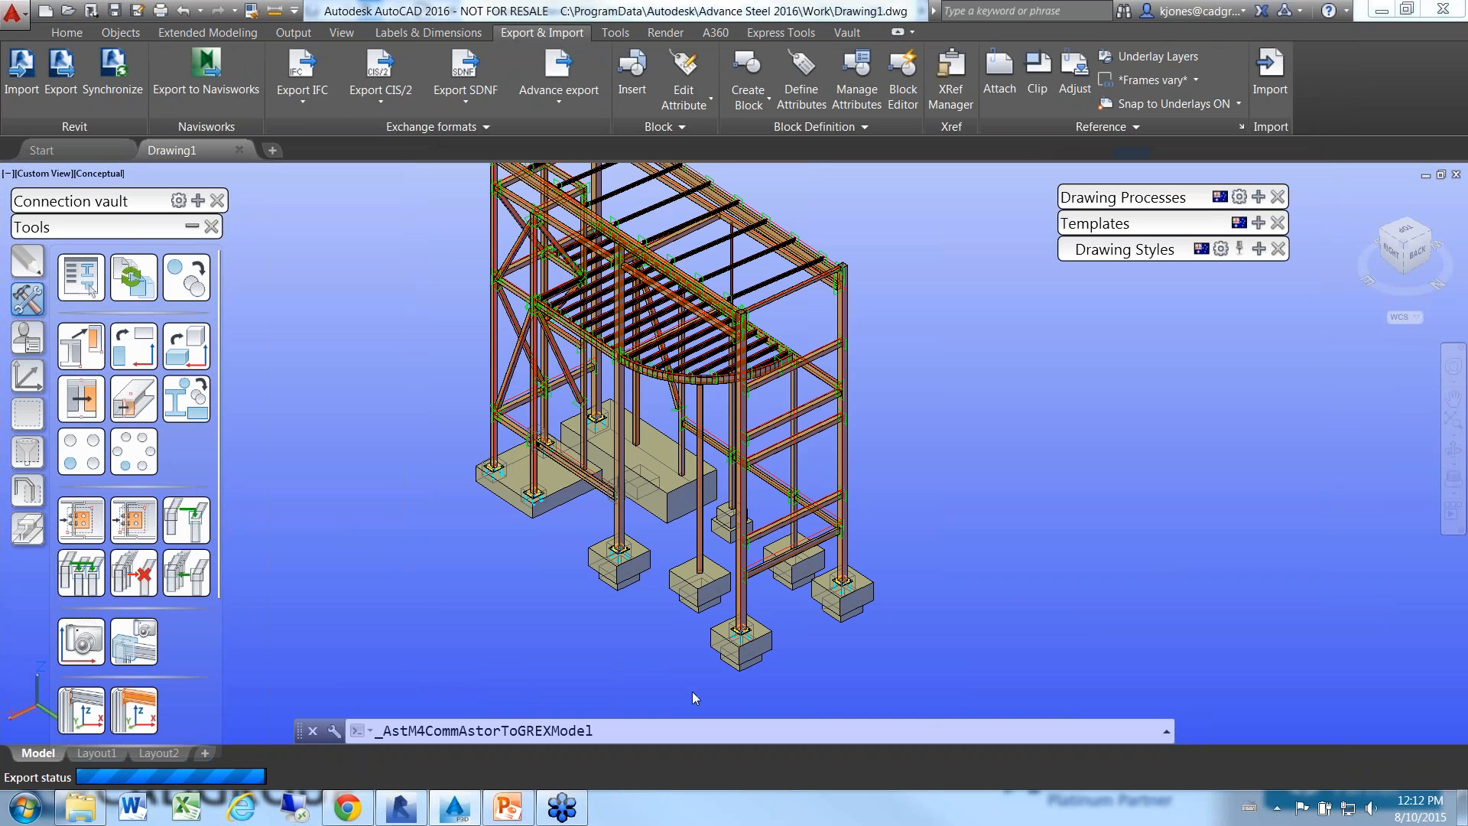
{"action": "left_click", "coordinate": [812, 446]}
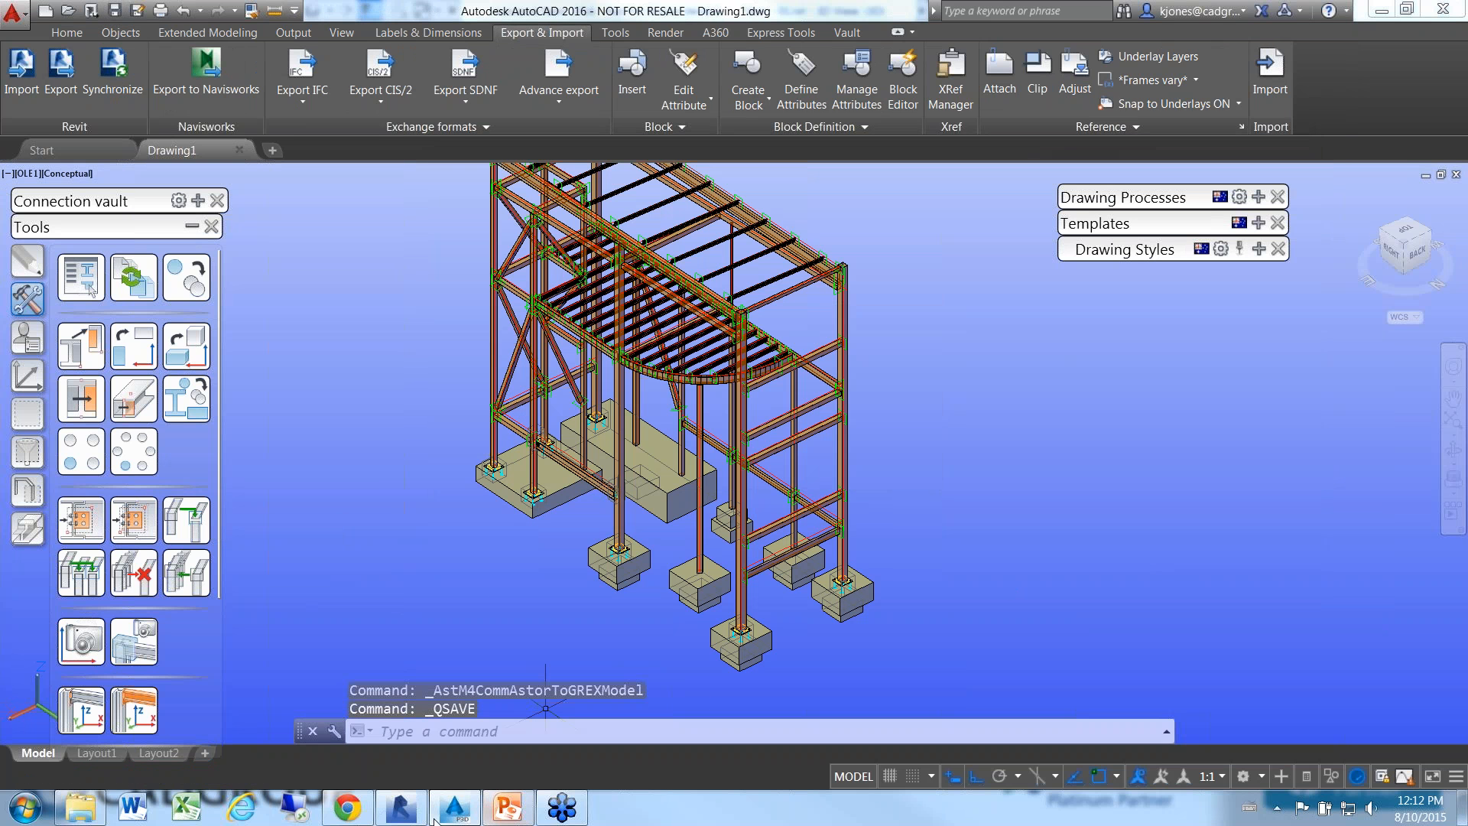
- Switch to Revit and load AS.smlx from the Revit folder into the Advance Steel synchronization
{"action": "left_click", "coordinate": [401, 807]}
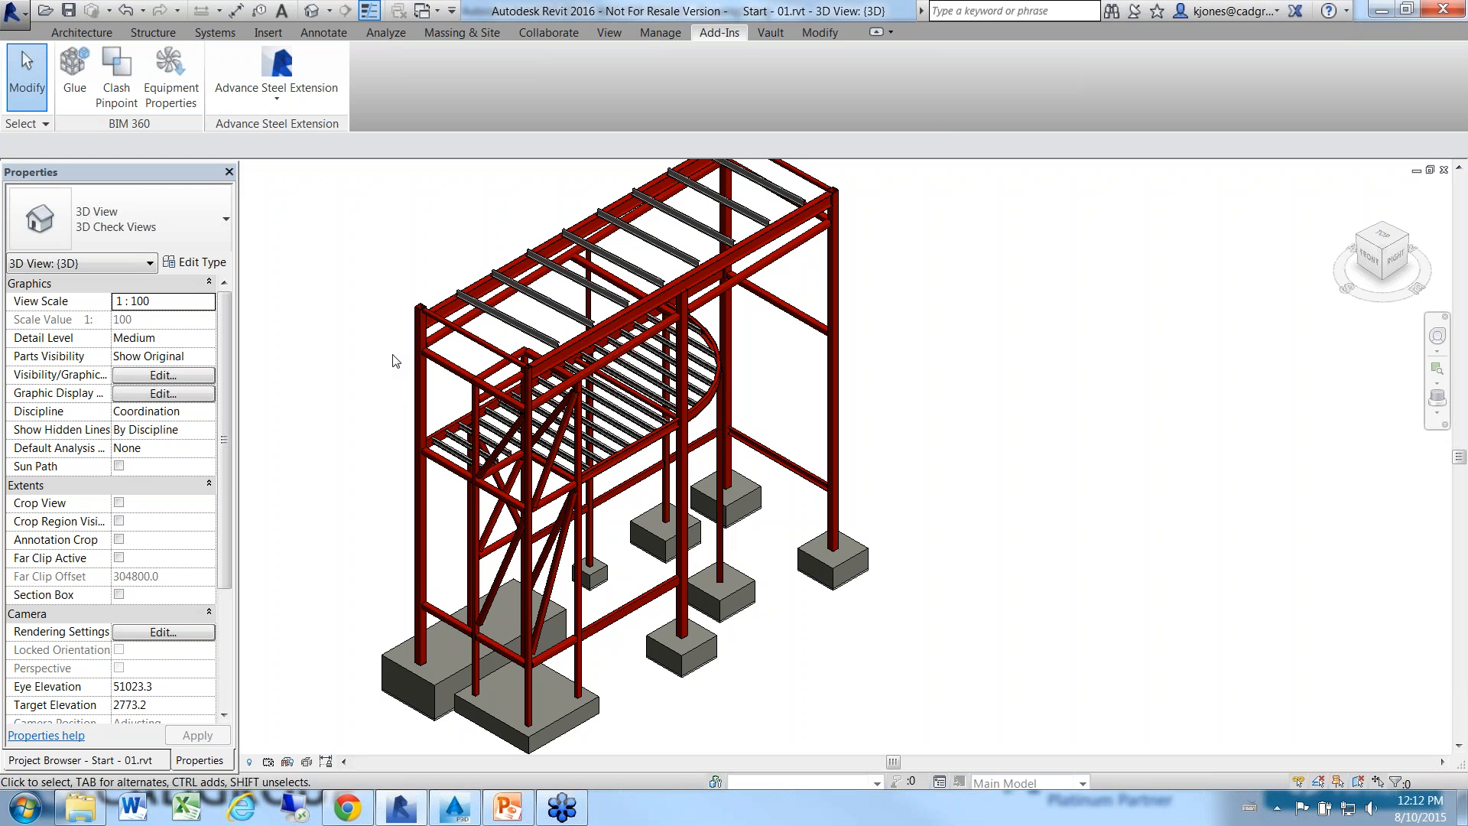
{"action": "middle_click_drag", "start_coordinate": [382, 374], "coordinate": [400, 333]}
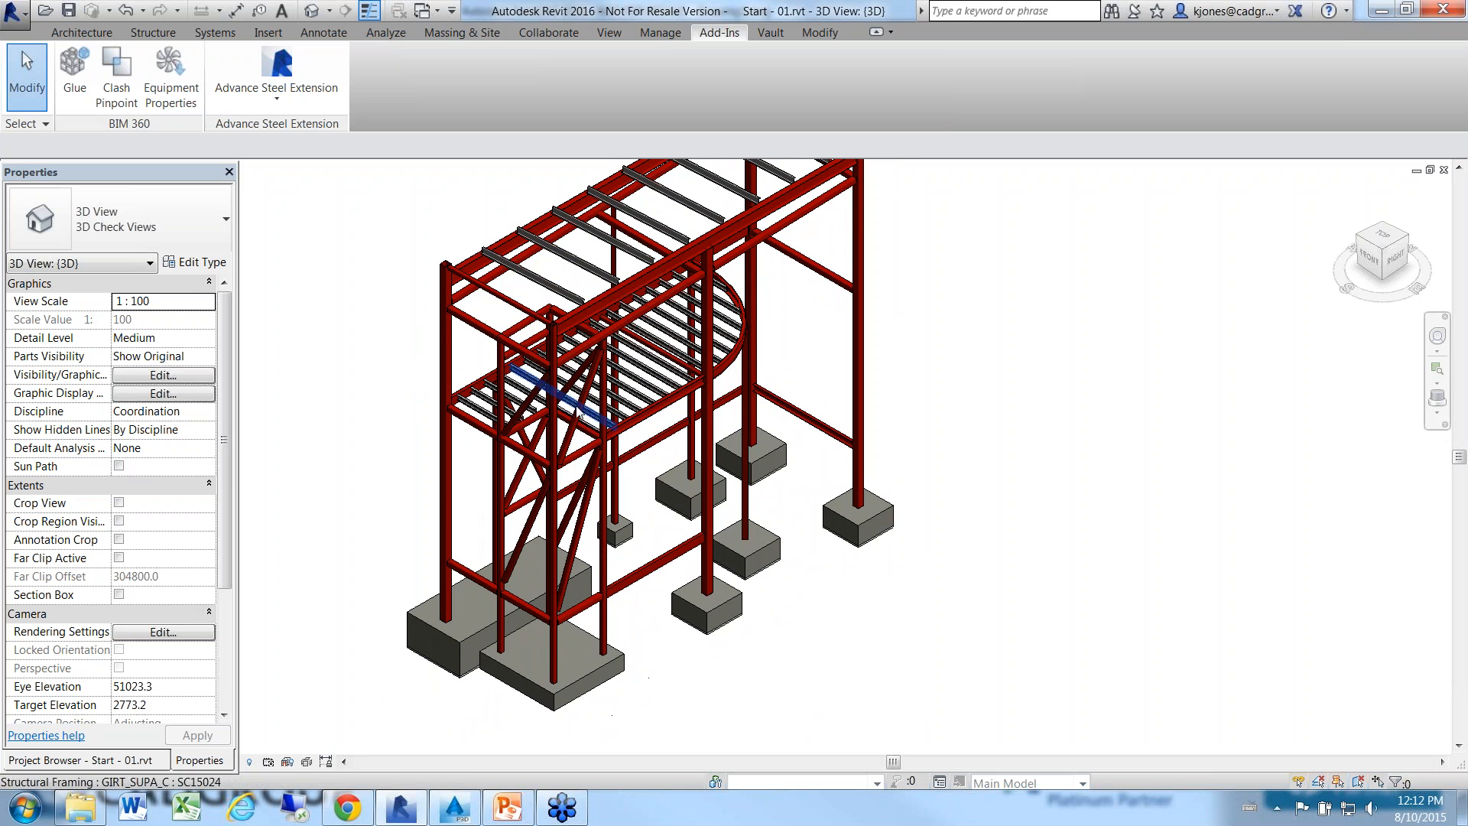
{"action": "middle_click_drag", "start_coordinate": [720, 434], "coordinate": [496, 414], "text": "shift"}
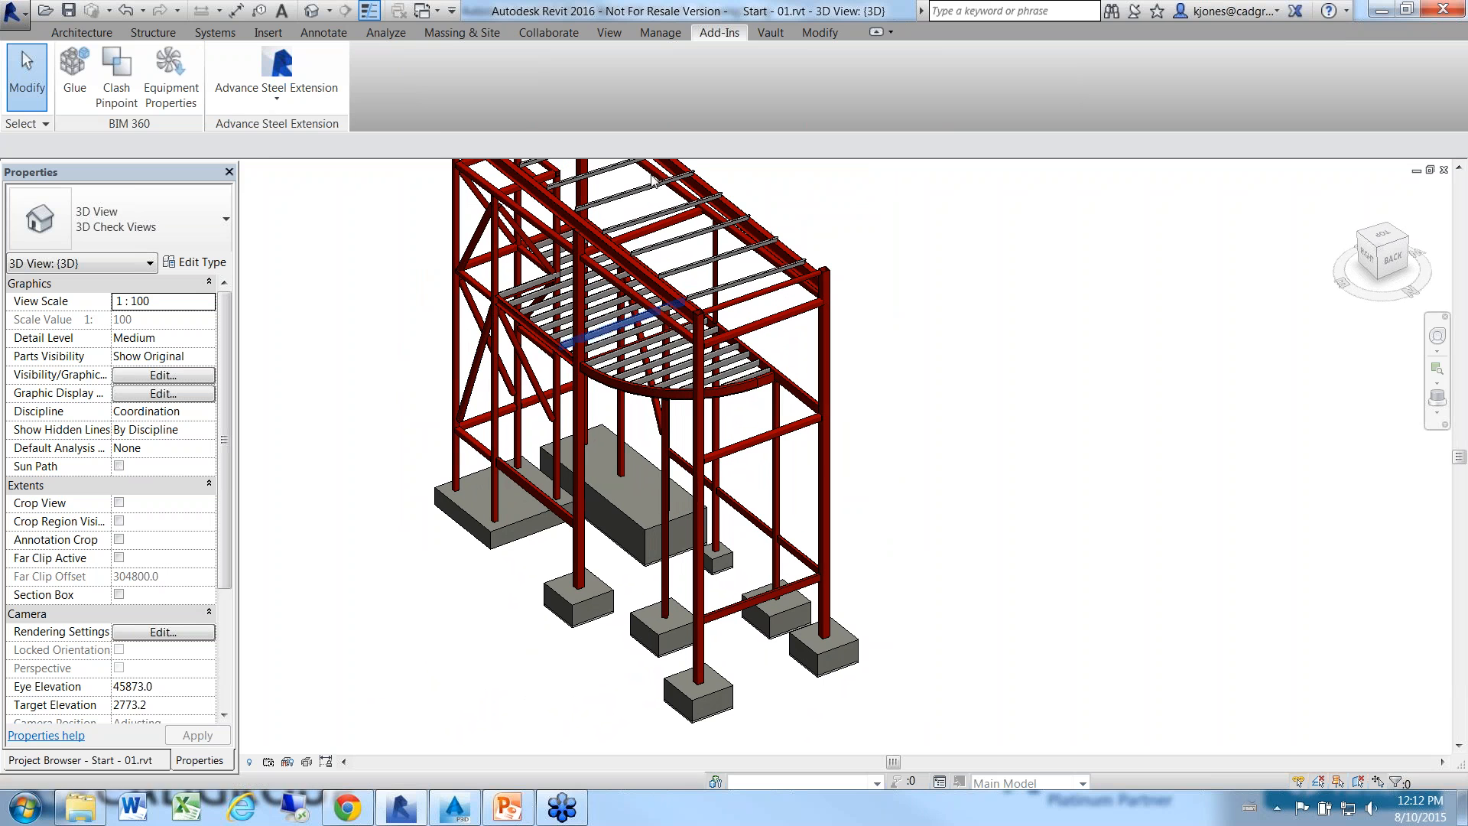
{"action": "left_click", "coordinate": [261, 111]}
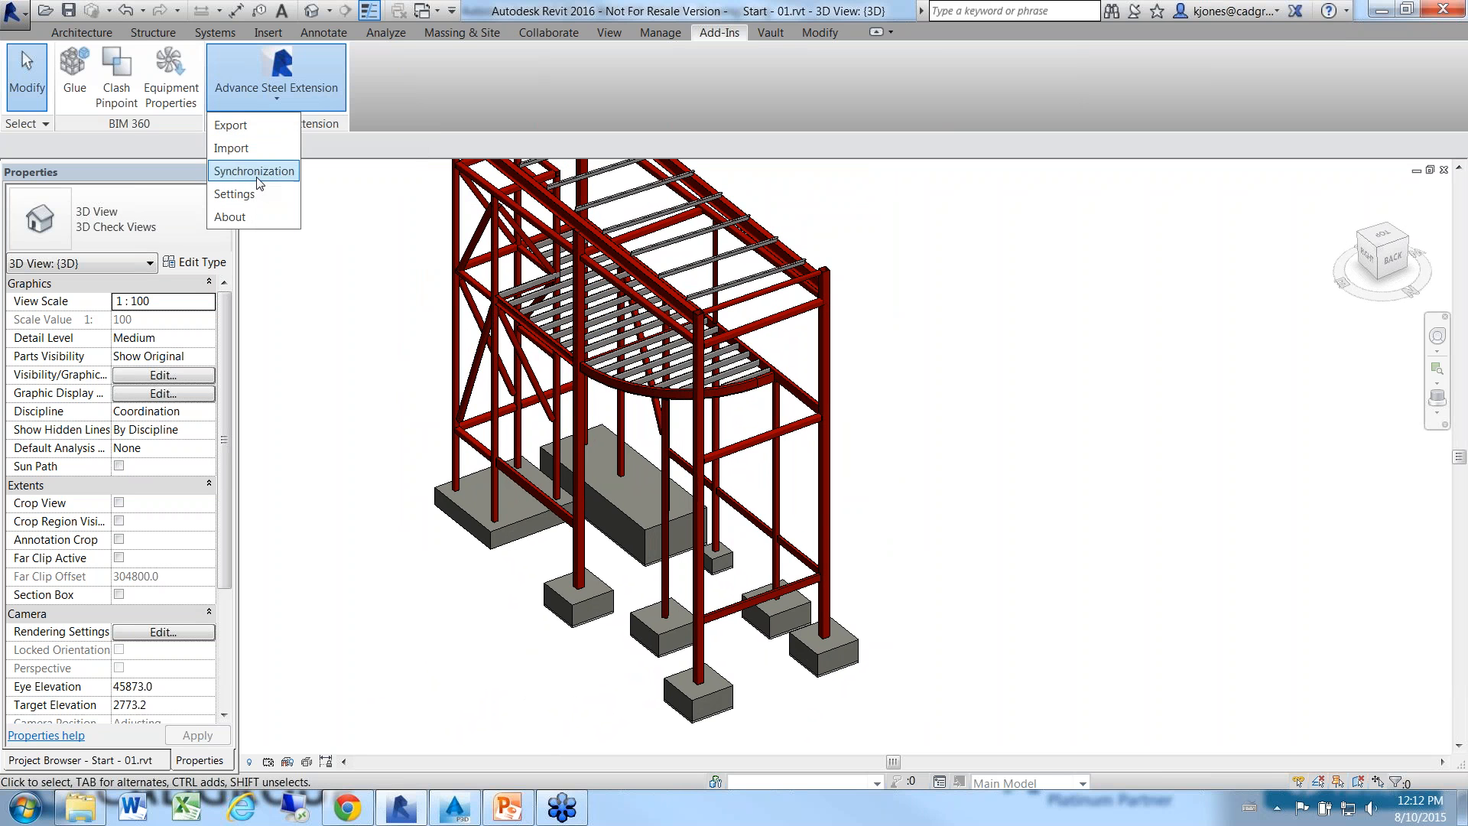
{"action": "left_click", "coordinate": [258, 182]}
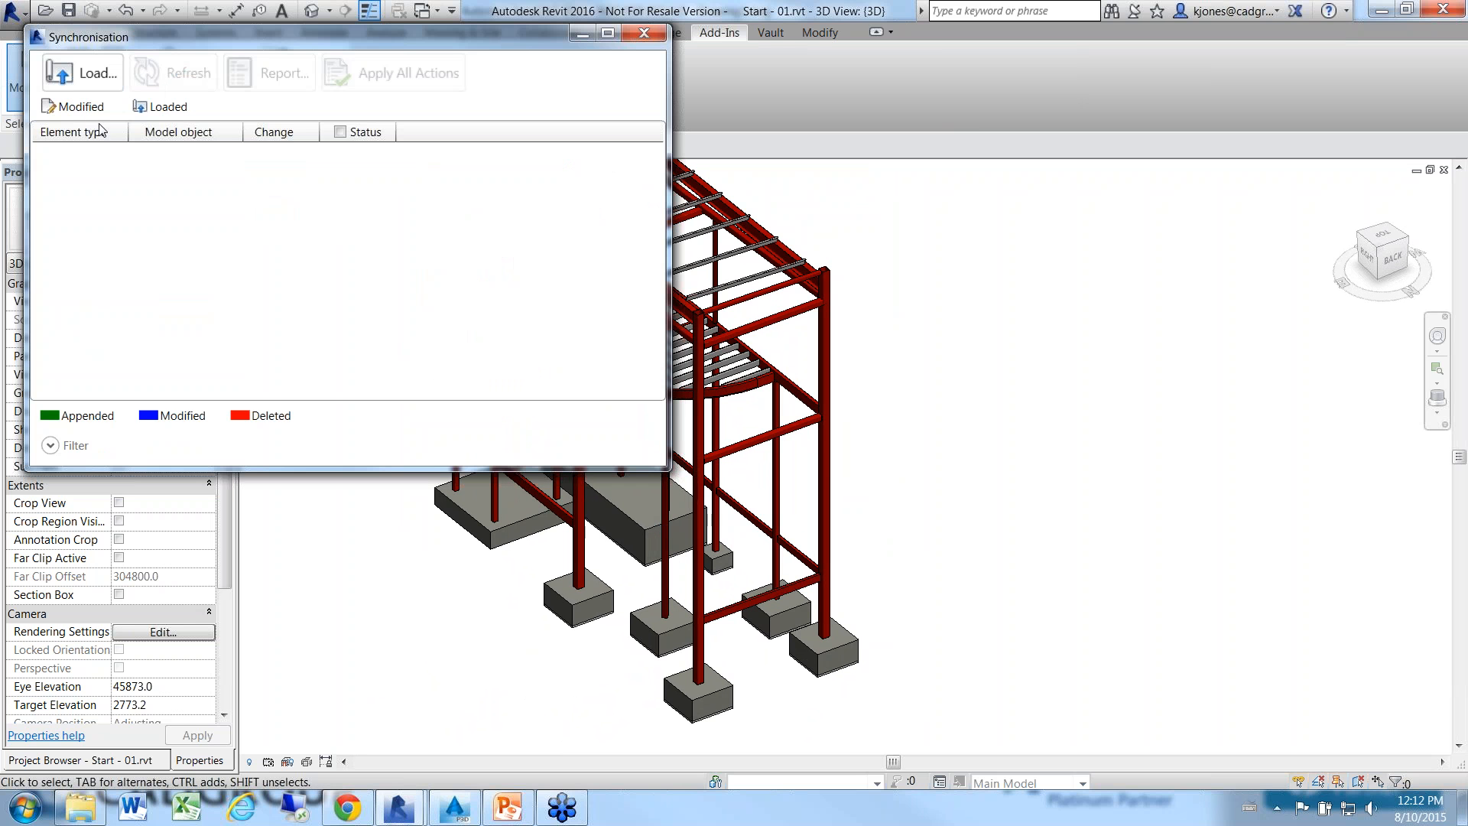
{"action": "left_click", "coordinate": [66, 75]}
{"action": "left_click", "coordinate": [352, 152]}
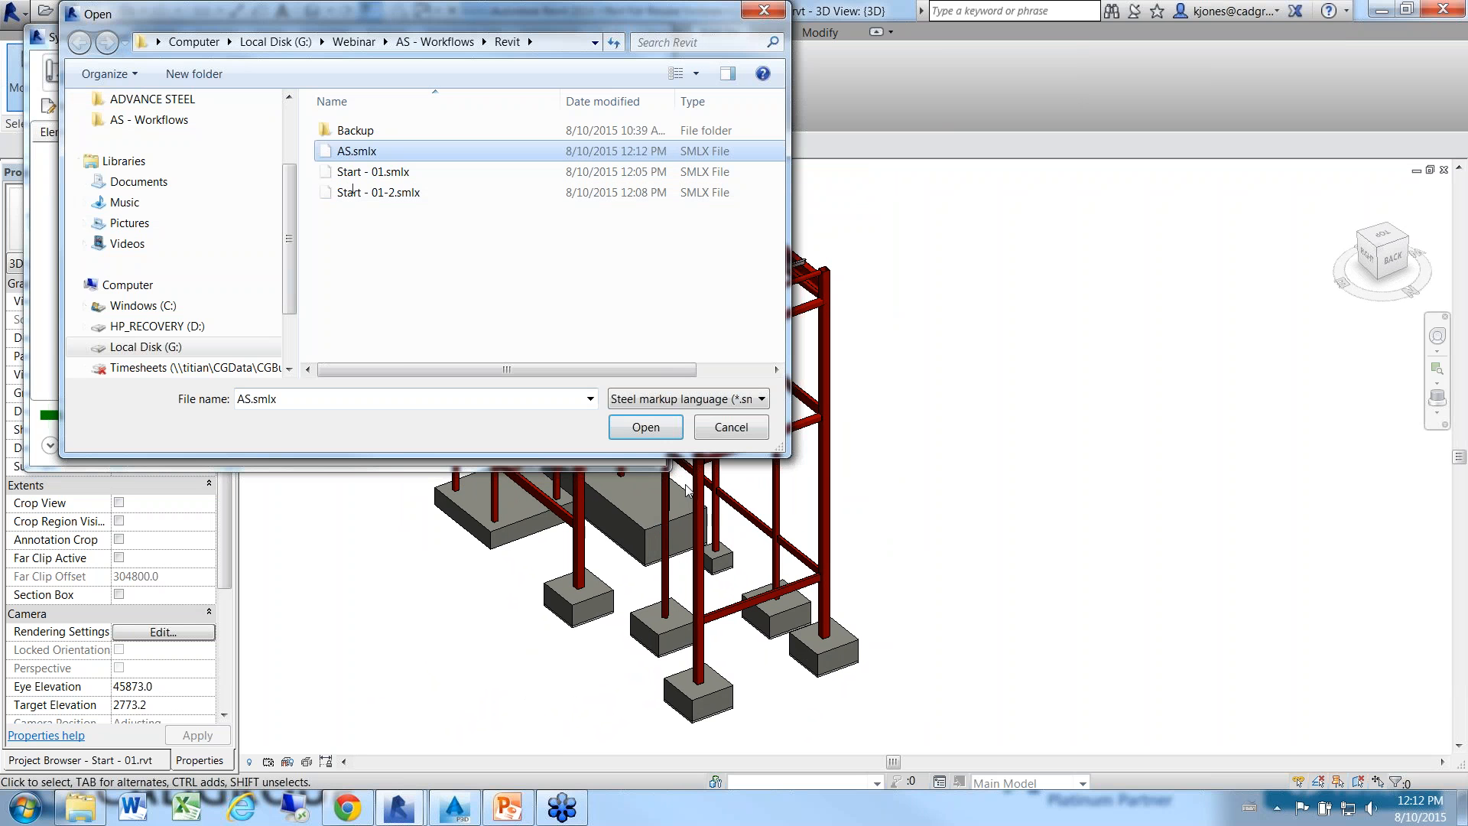
{"action": "left_click", "coordinate": [646, 426]}
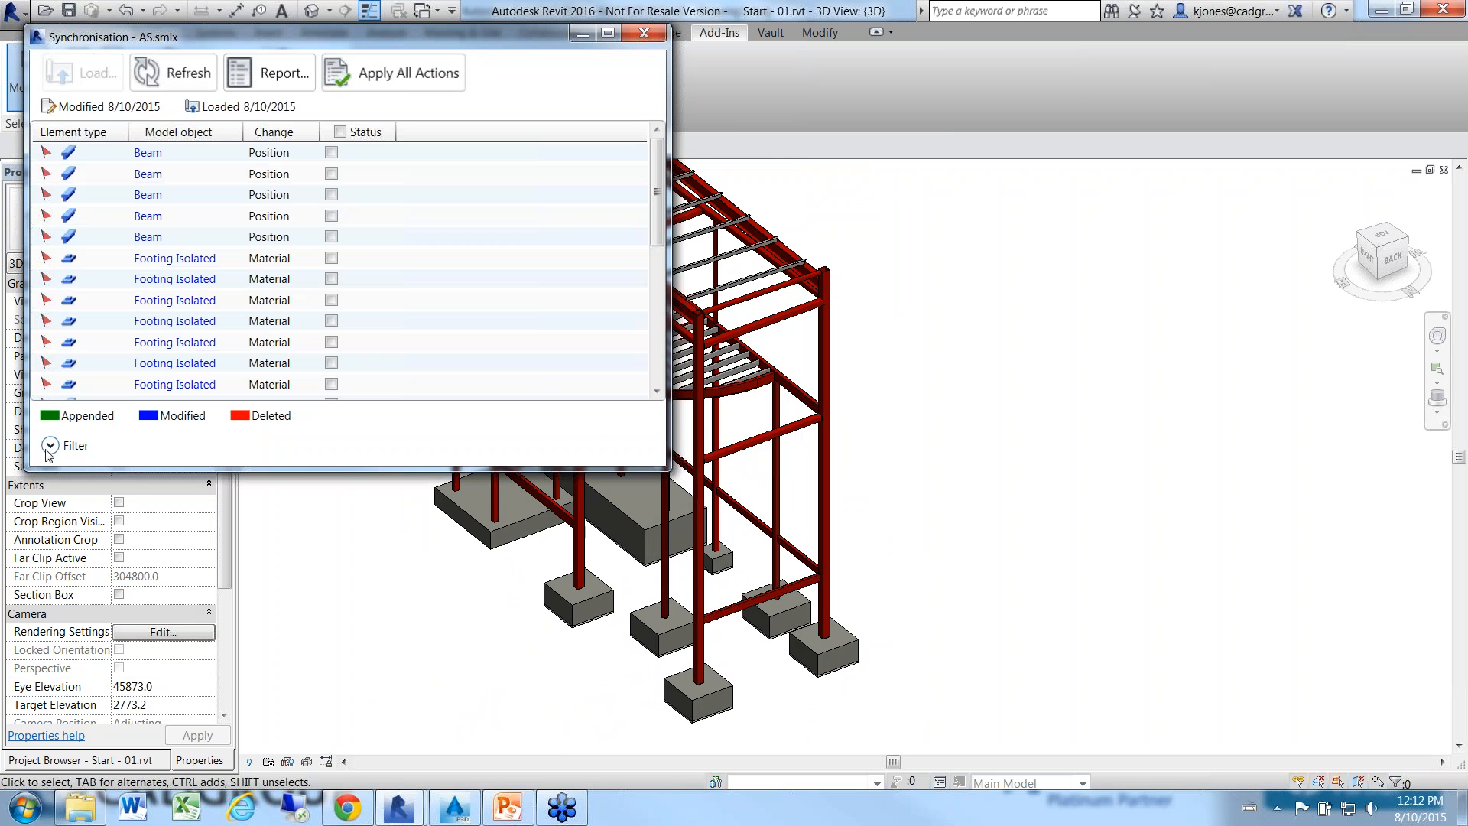
- Filter the synchronization list to exclude modified elements, keeping only appended and deleted changes
{"action": "left_click", "coordinate": [49, 445]}
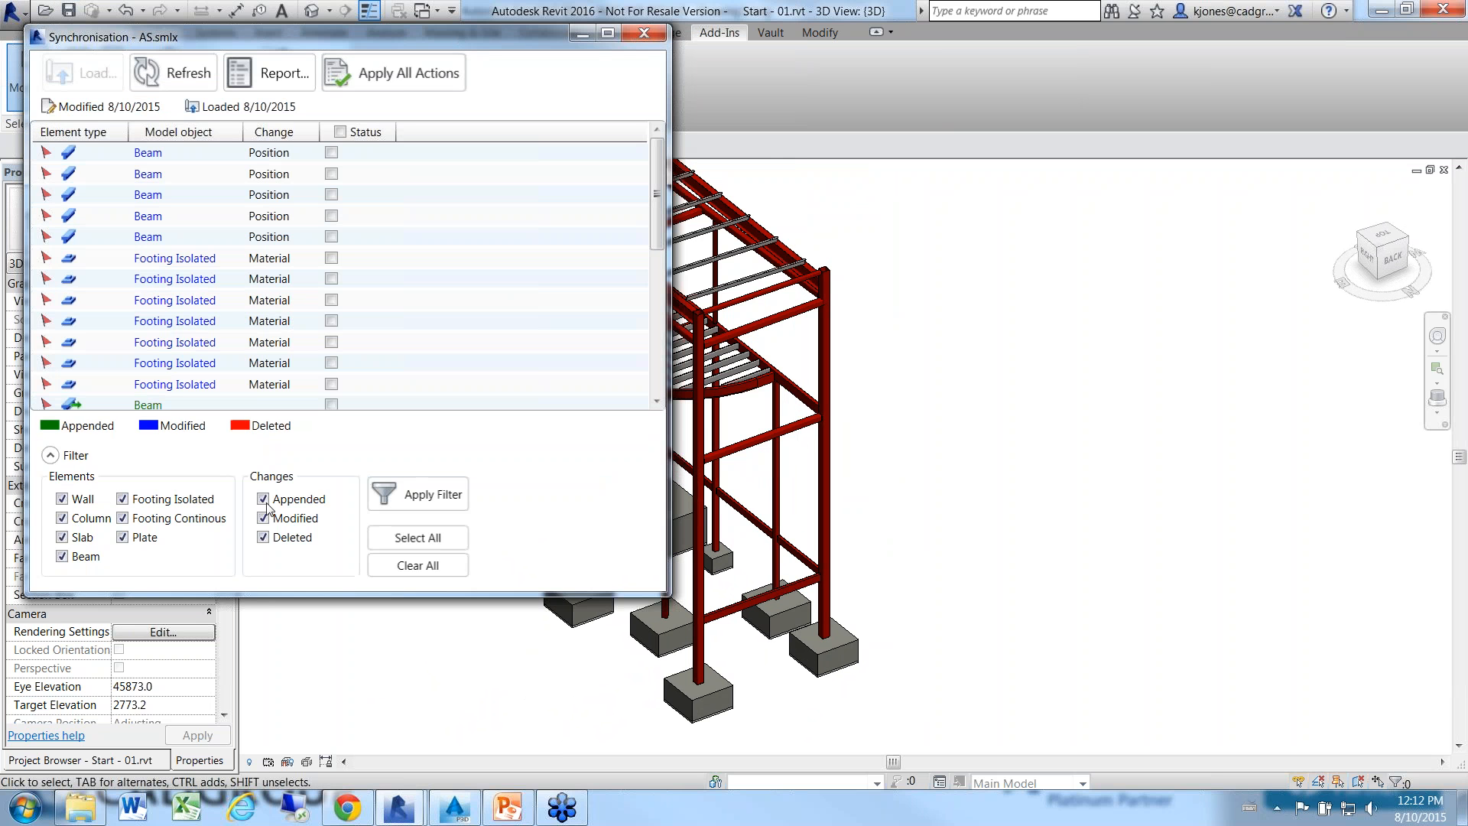
{"action": "left_click", "coordinate": [295, 520]}
{"action": "left_click", "coordinate": [413, 493]}
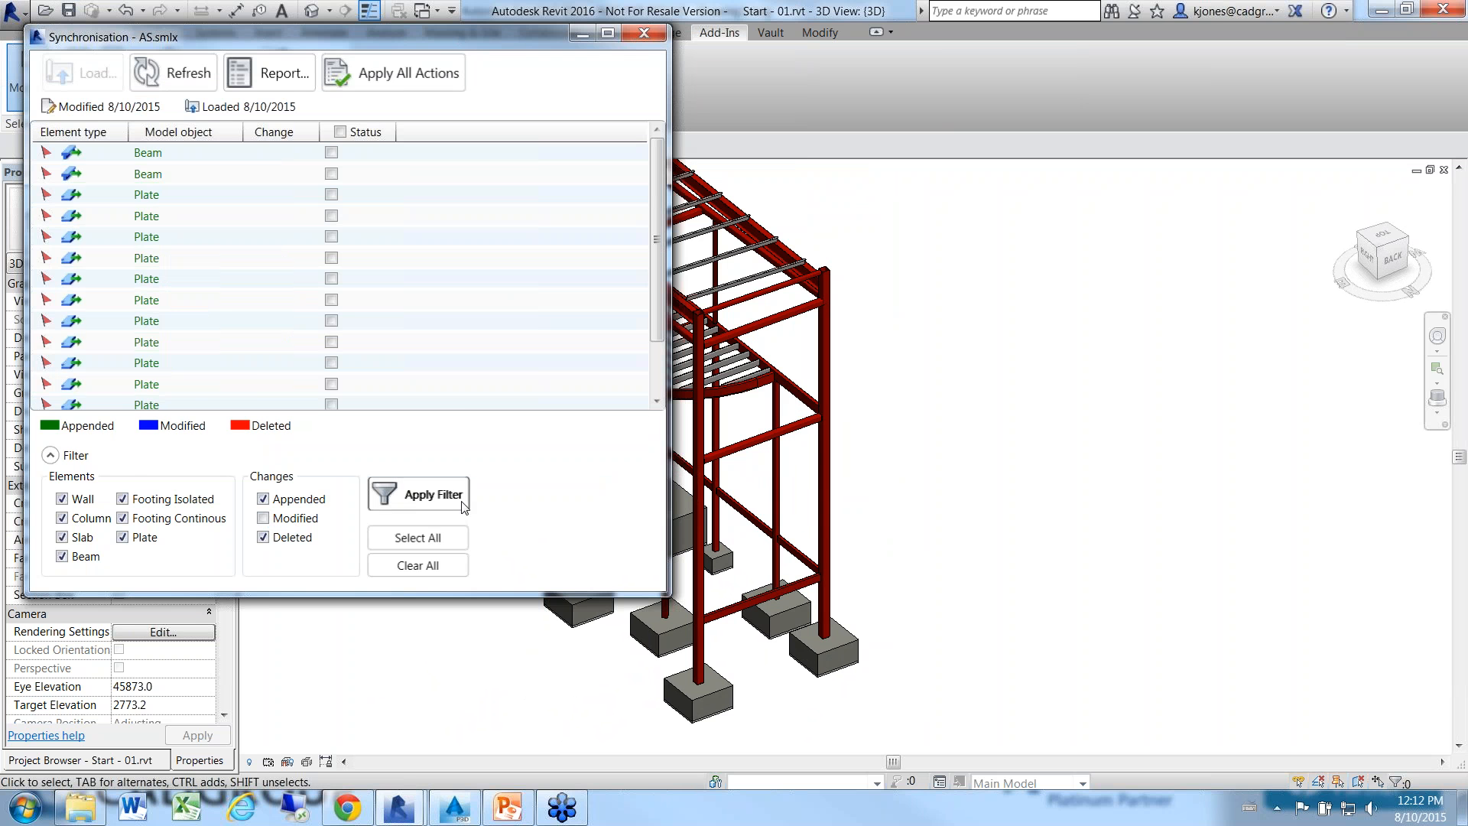
{"action": "left_click_drag", "start_coordinate": [236, 39], "coordinate": [1021, 111]}
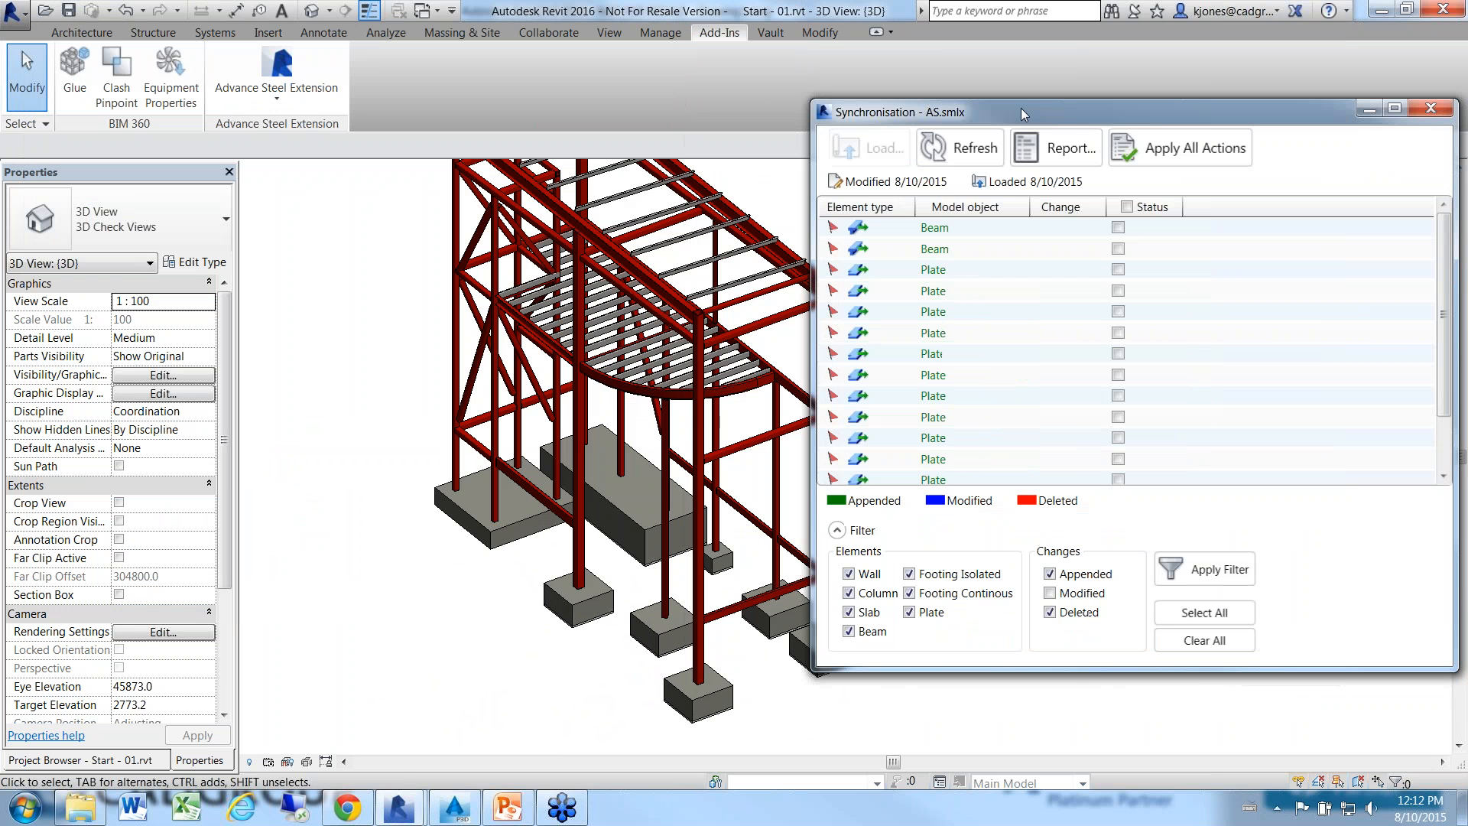
{"action": "scroll", "coordinate": [960, 327], "scroll_direction": "down", "scroll_amount": 3}
{"action": "scroll", "coordinate": [959, 328], "scroll_direction": "up", "scroll_amount": 3}
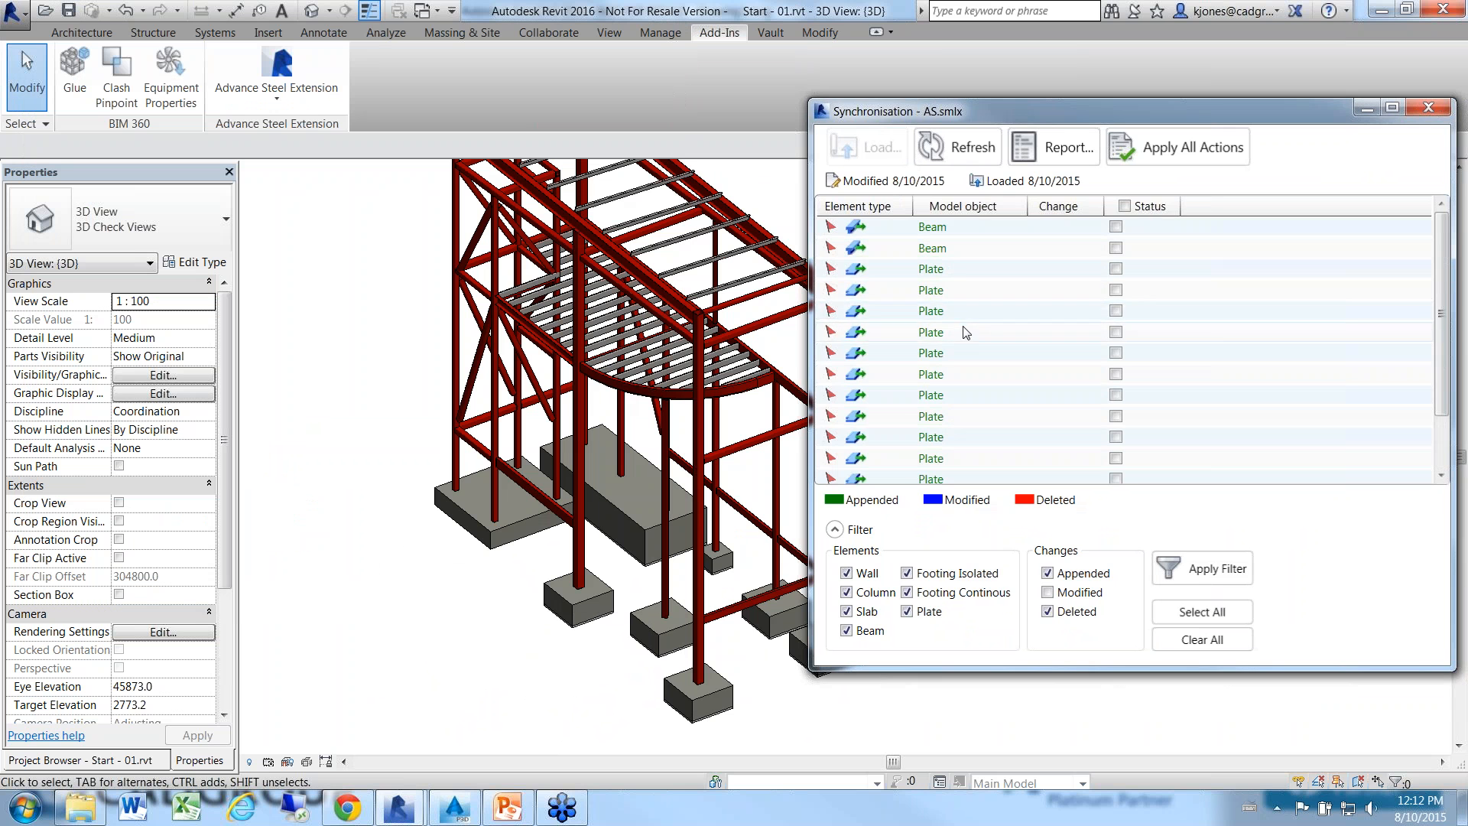
- Apply all listed synchronization actions, mapping the unknown 150x150x5.0 SHS beam section to the 150x150x5.0 SHS symbol
{"action": "left_click_drag", "start_coordinate": [1011, 113], "coordinate": [909, 187]}
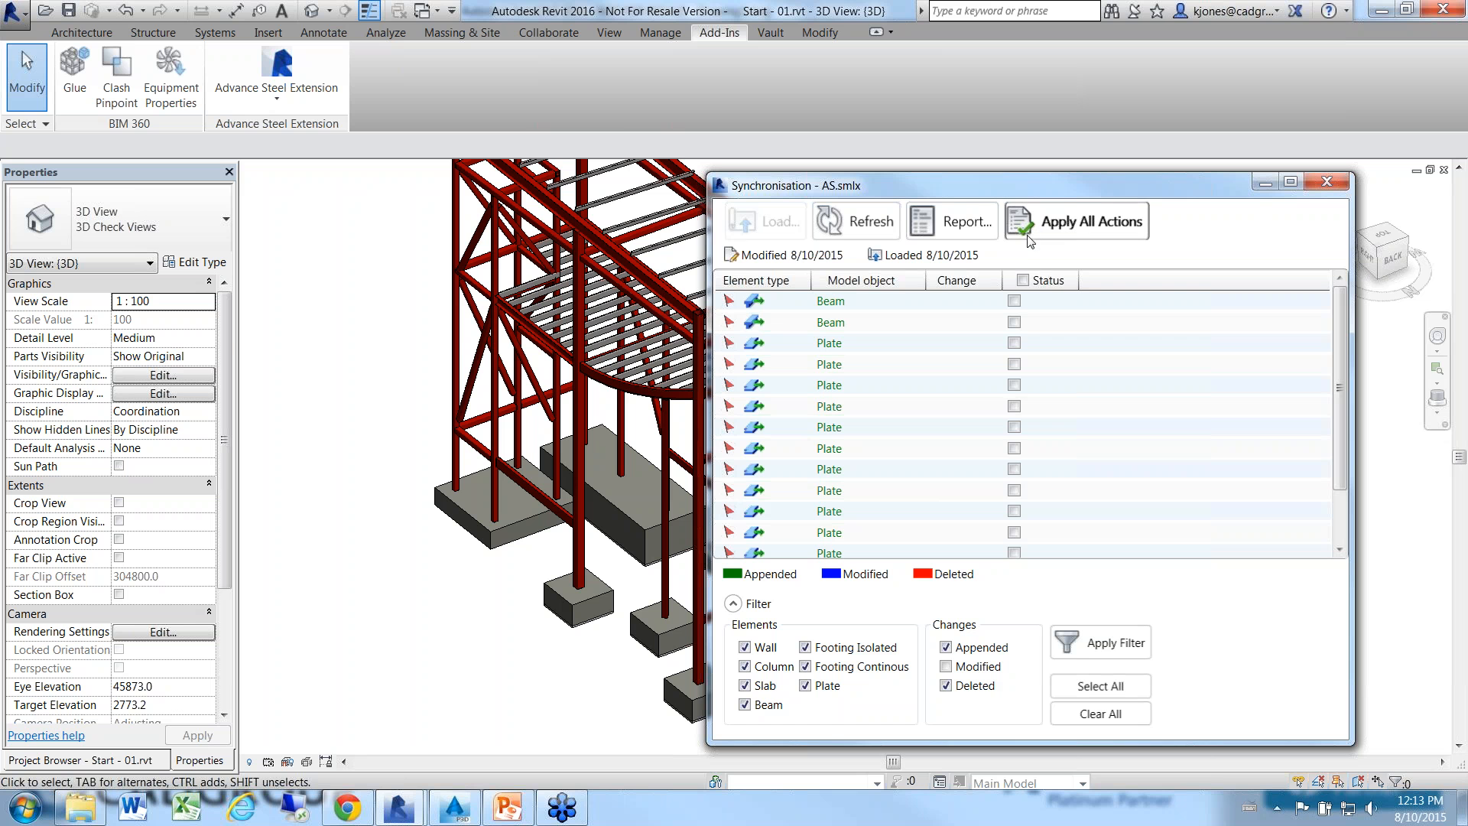
{"action": "left_click", "coordinate": [1058, 226]}
{"action": "left_click", "coordinate": [1058, 227]}
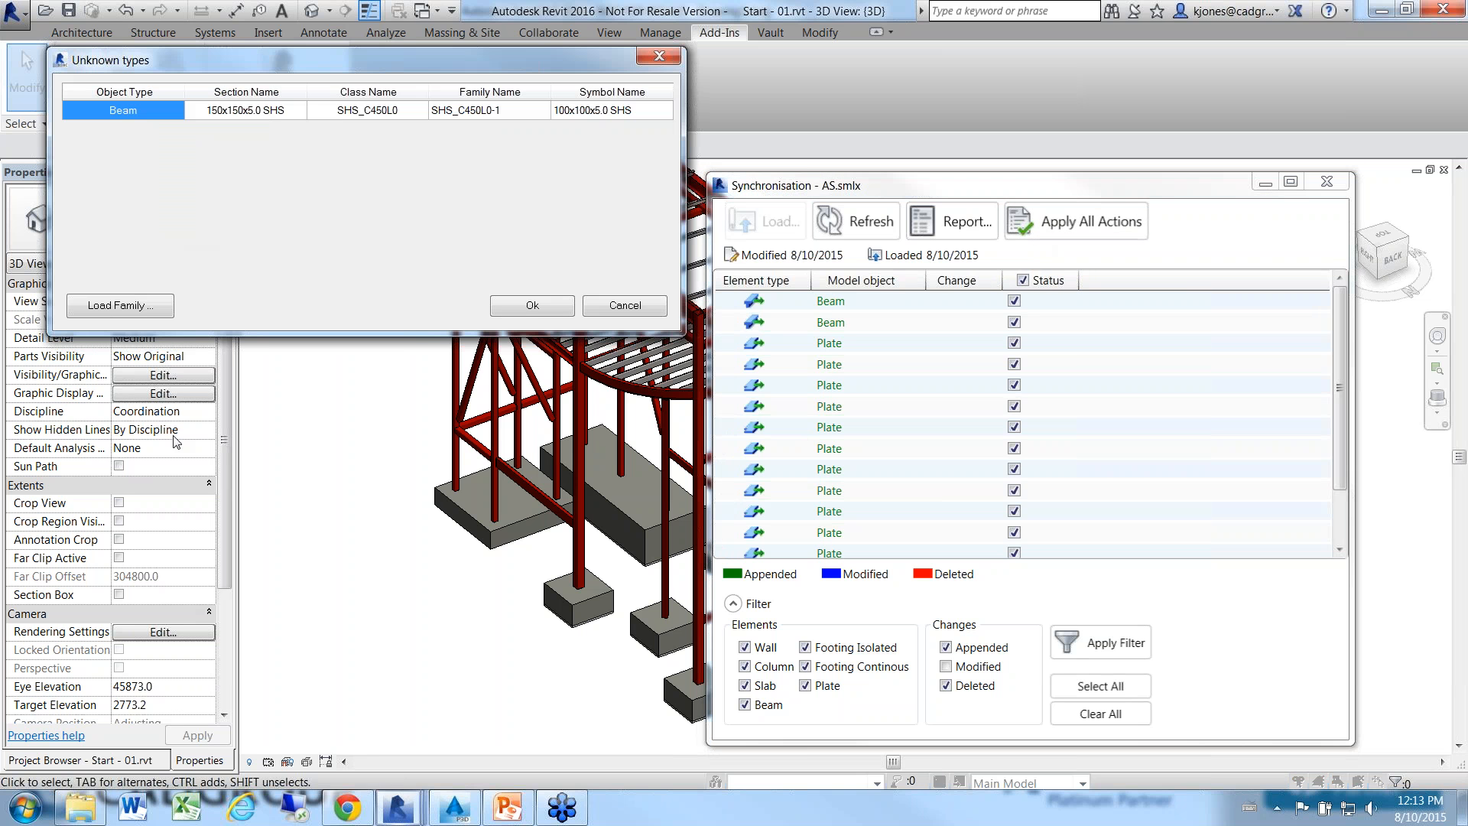
{"action": "left_click", "coordinate": [598, 111]}
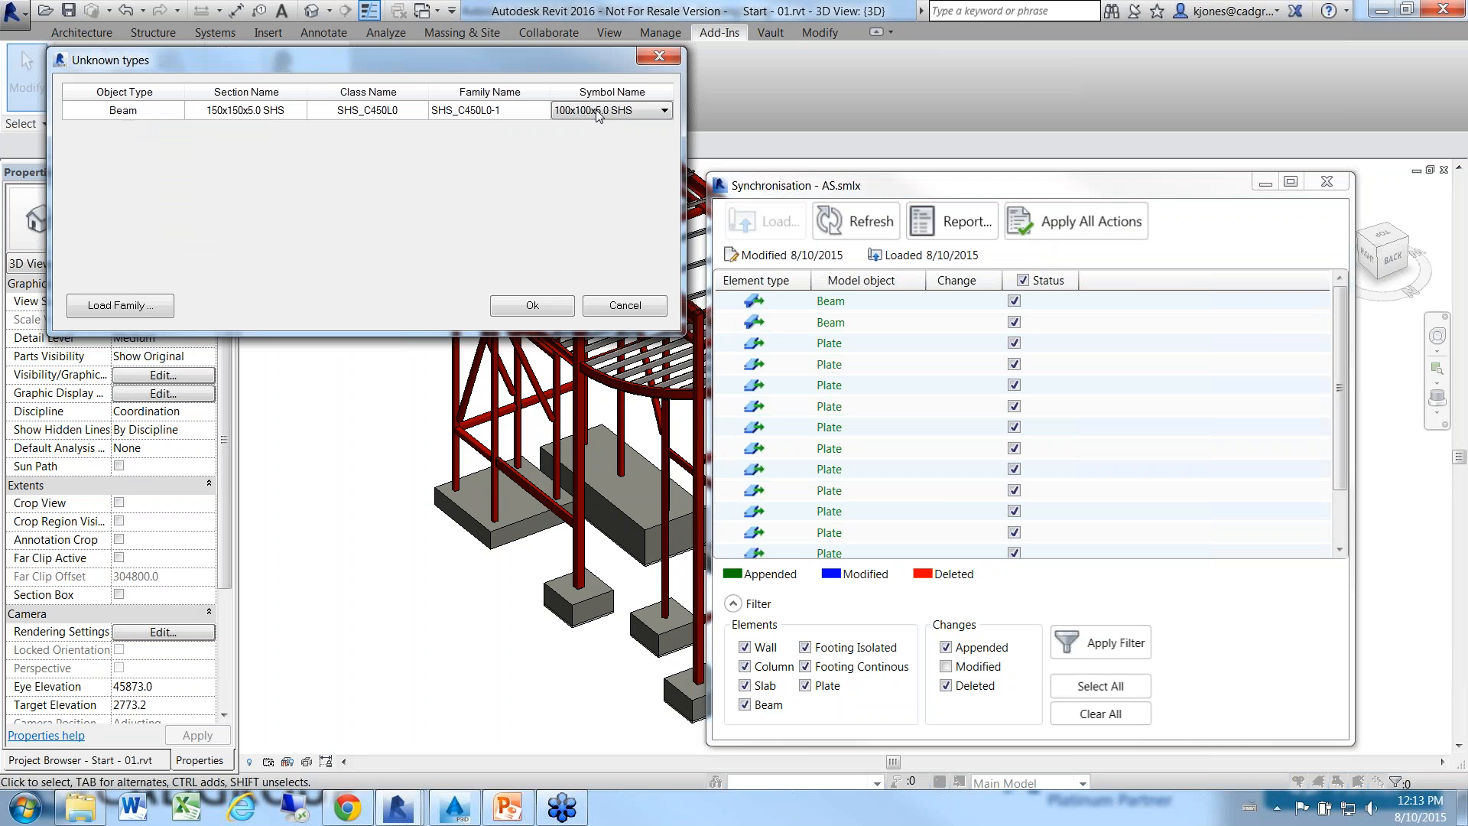
{"action": "left_click", "coordinate": [622, 112]}
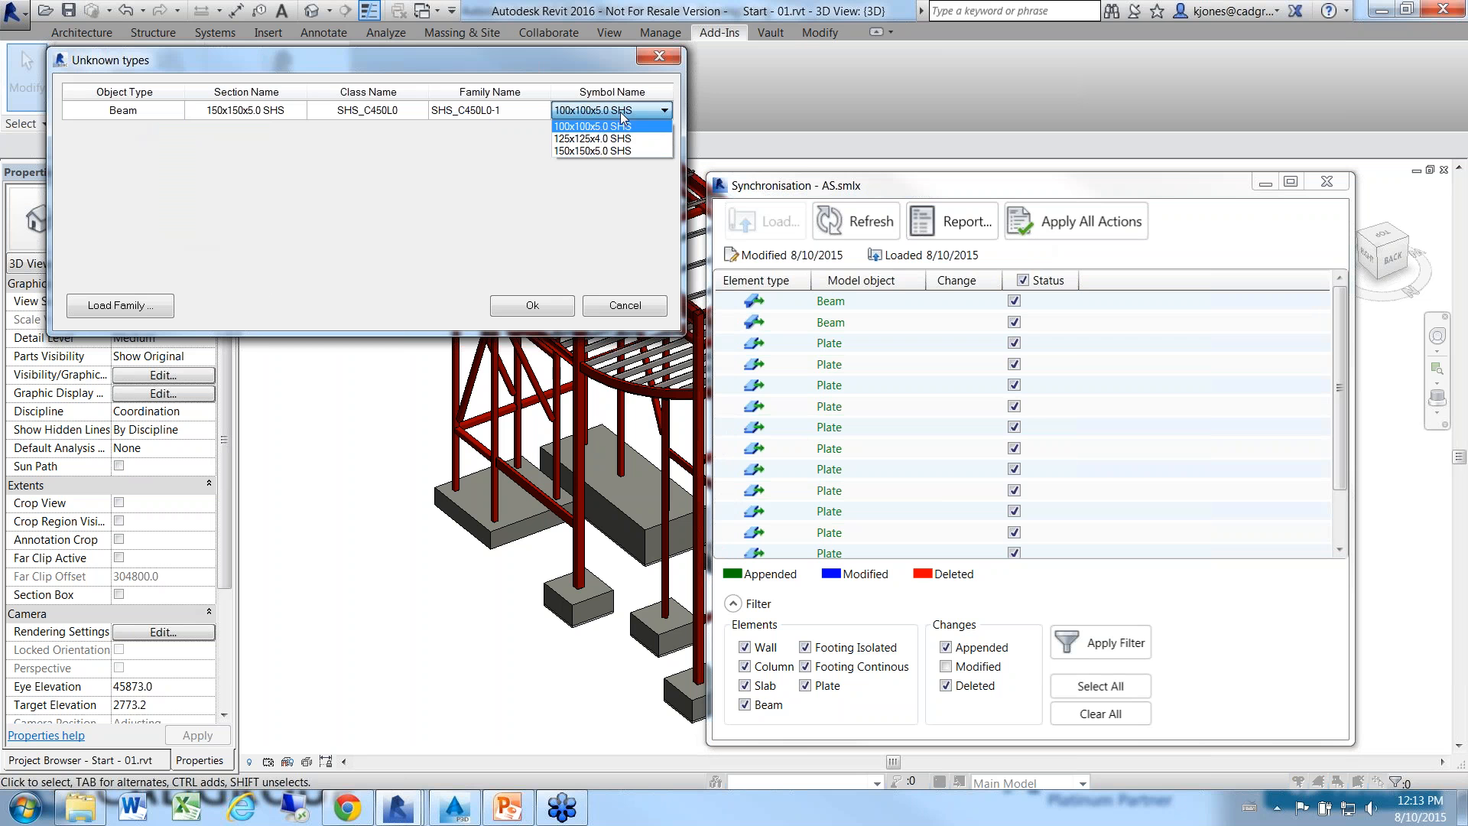
{"action": "left_click", "coordinate": [584, 150]}
{"action": "left_click", "coordinate": [535, 308]}
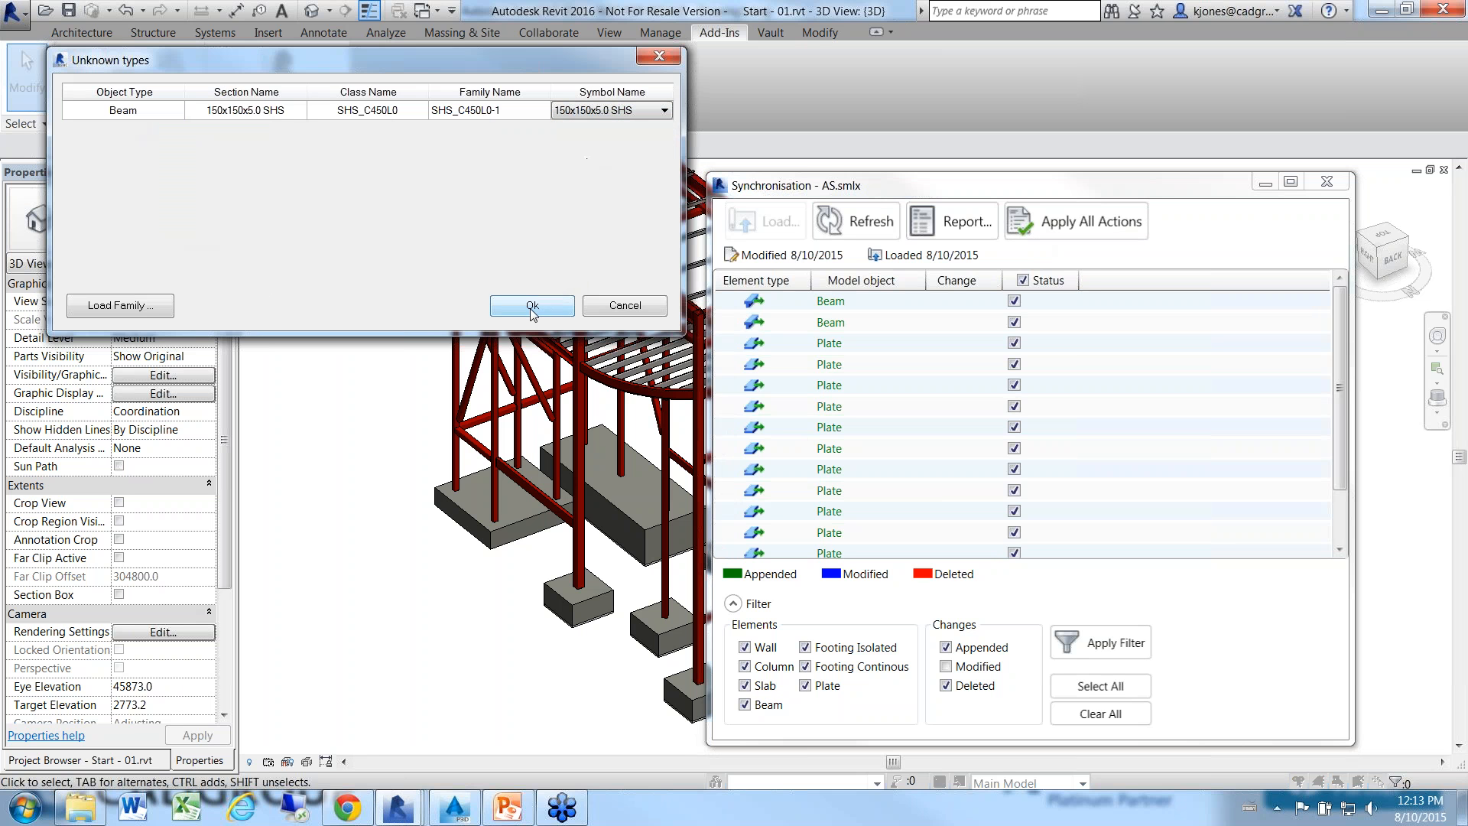
- Accept the identical-instance warnings to complete the synchronization, and close the Synchronisation window
{"action": "left_click", "coordinate": [1086, 221]}
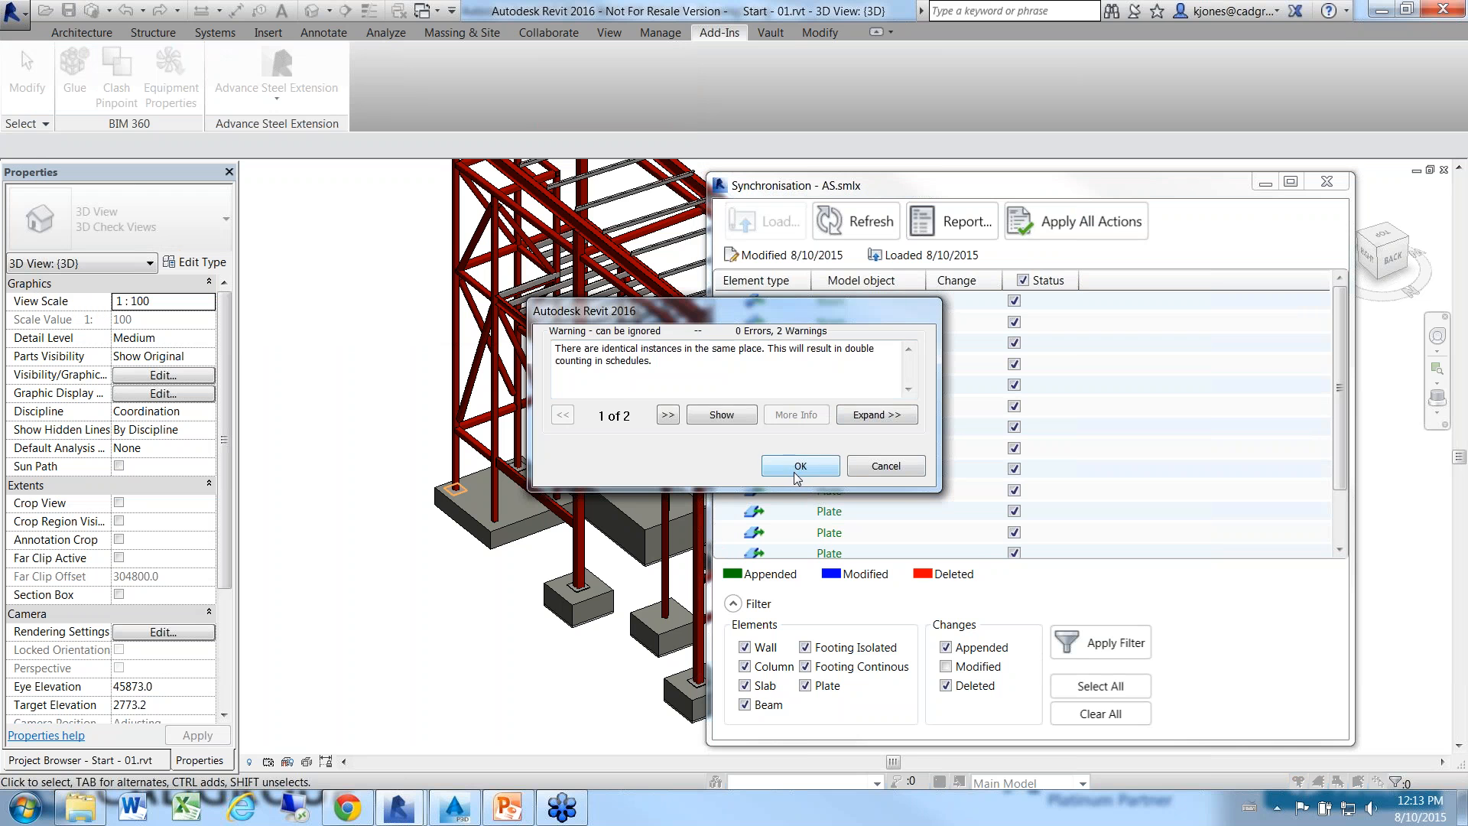
{"action": "left_click", "coordinate": [796, 475]}
{"action": "left_click", "coordinate": [797, 477]}
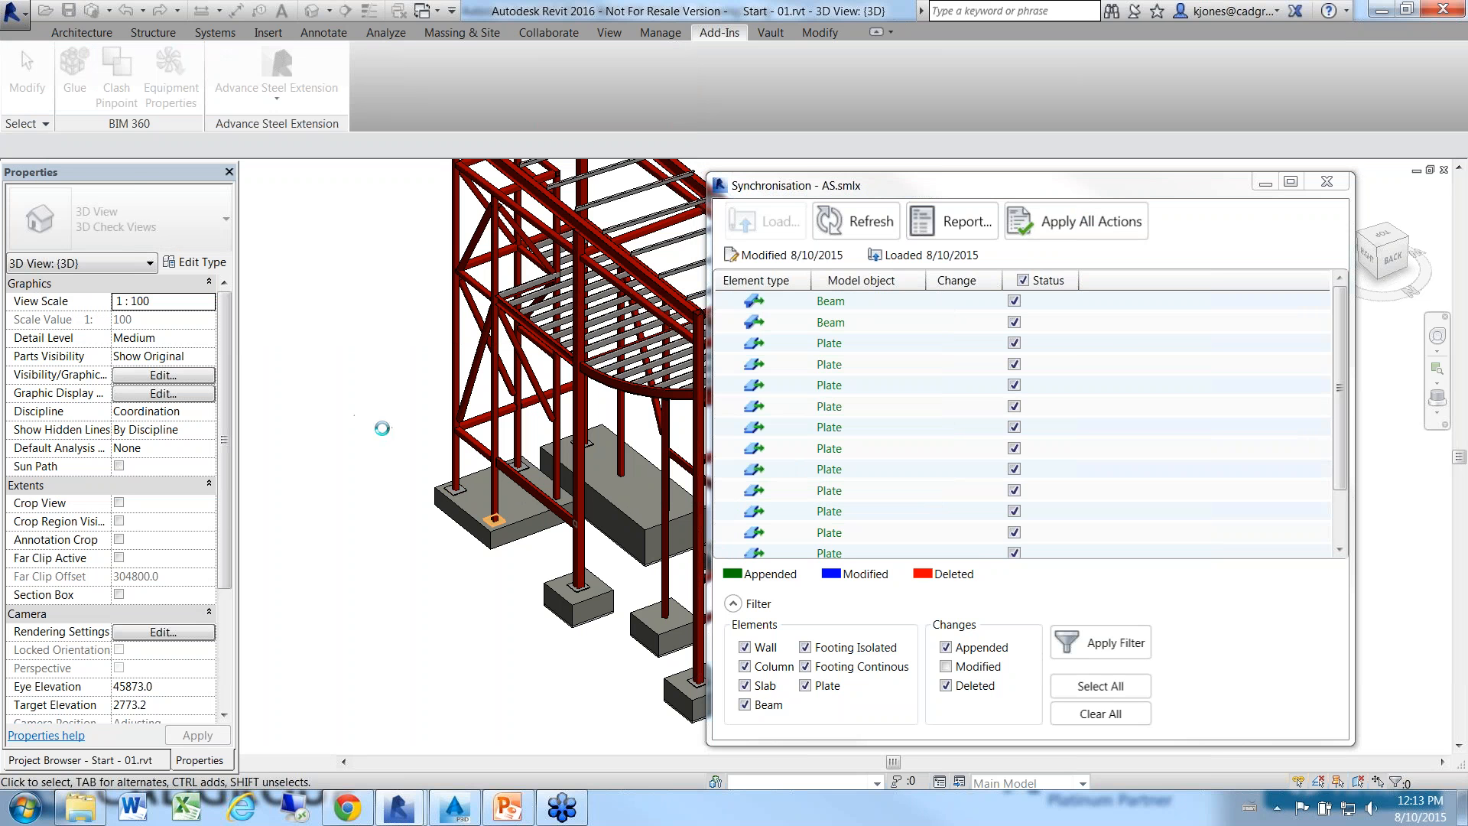
{"action": "left_click", "coordinate": [1327, 182]}
- Examine the synchronized cross beams, column base plates and beam connection plates in the 3D view
{"action": "middle_click_drag", "start_coordinate": [662, 507], "coordinate": [641, 459]}
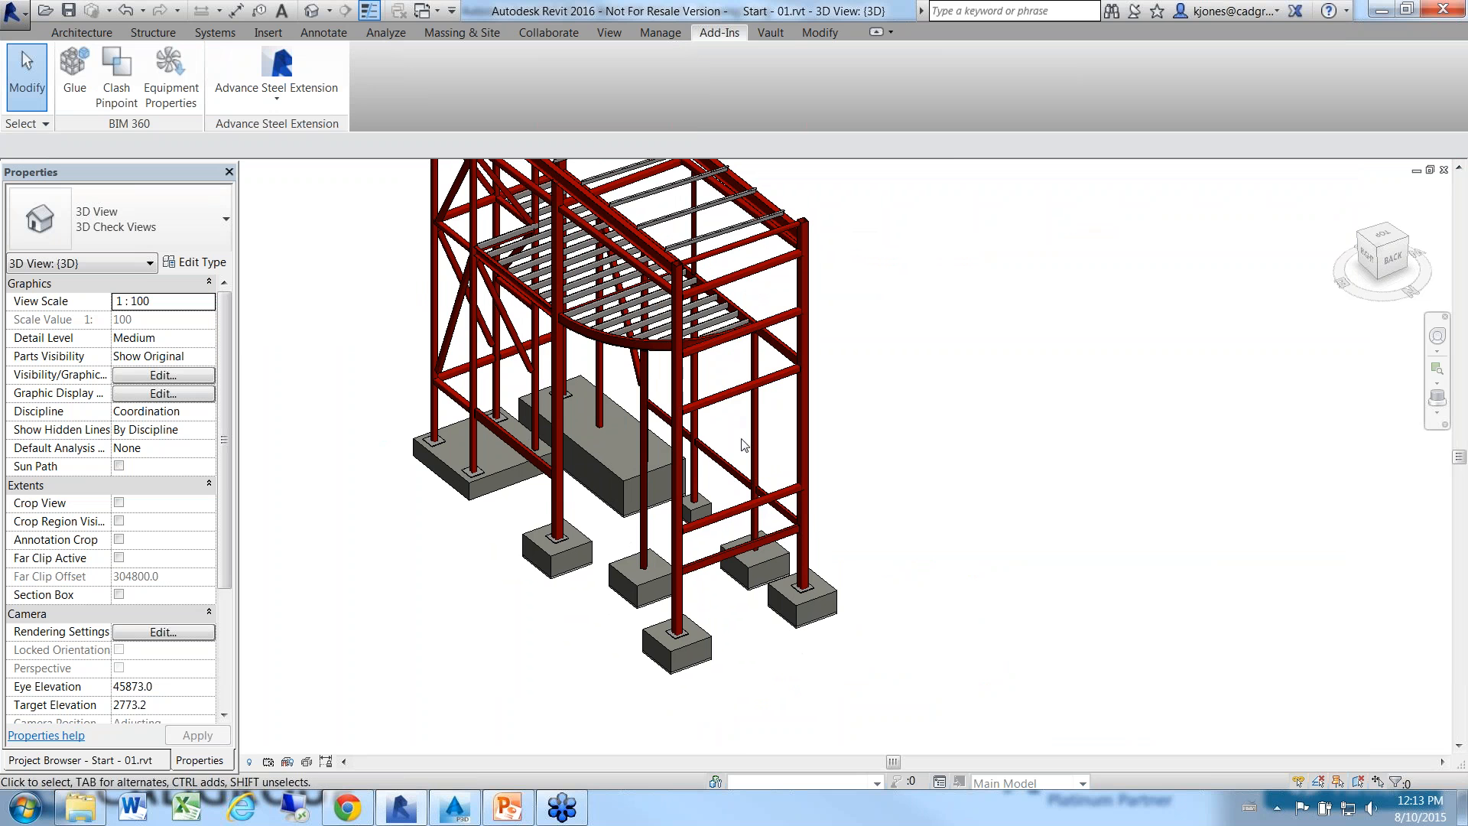
{"action": "scroll", "coordinate": [432, 453], "scroll_direction": "up", "scroll_amount": 2}
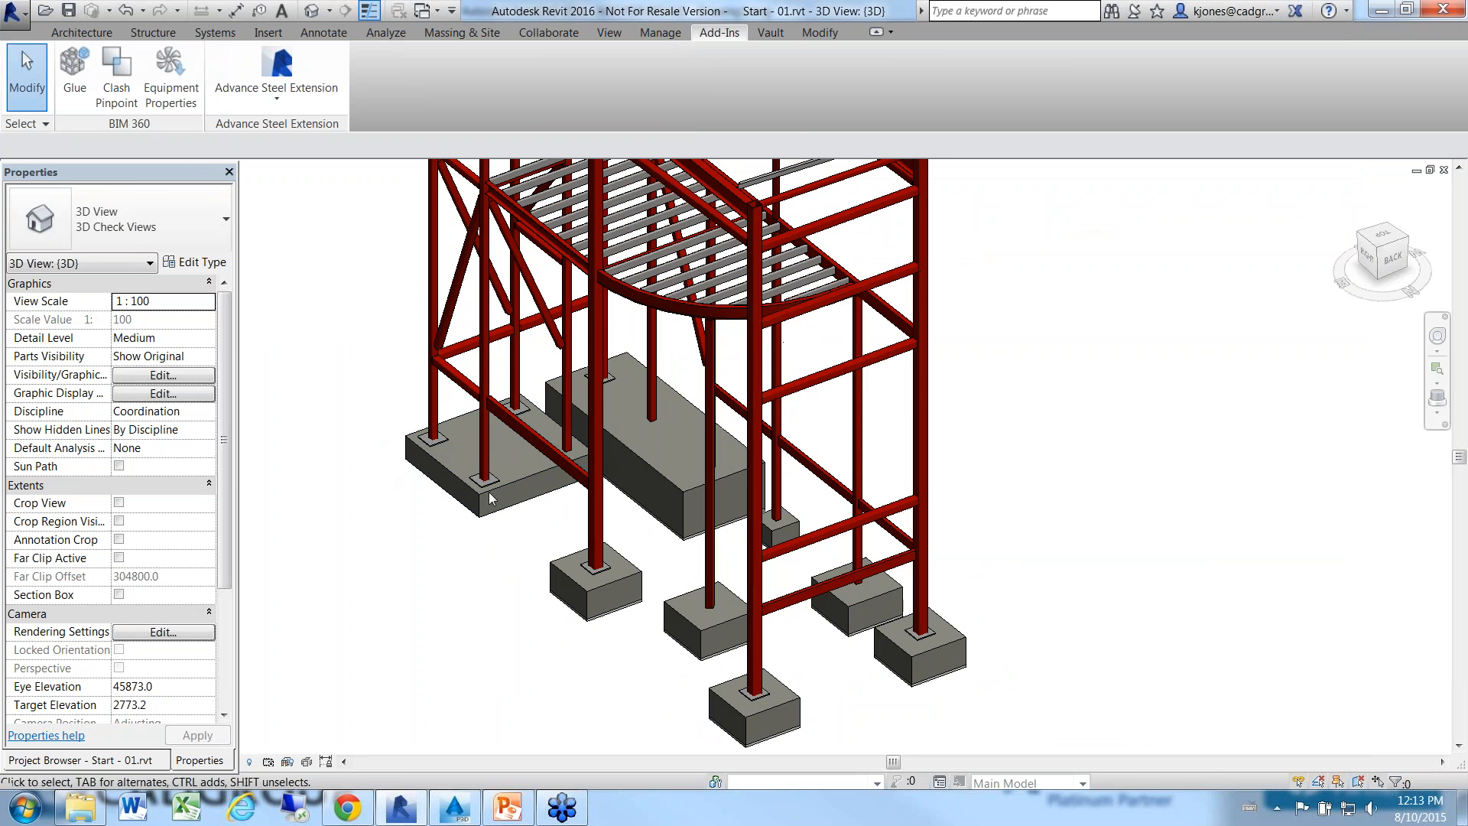
{"action": "scroll", "coordinate": [489, 413], "scroll_direction": "down", "scroll_amount": 1}
{"action": "scroll", "coordinate": [489, 419], "scroll_direction": "up", "scroll_amount": 2}
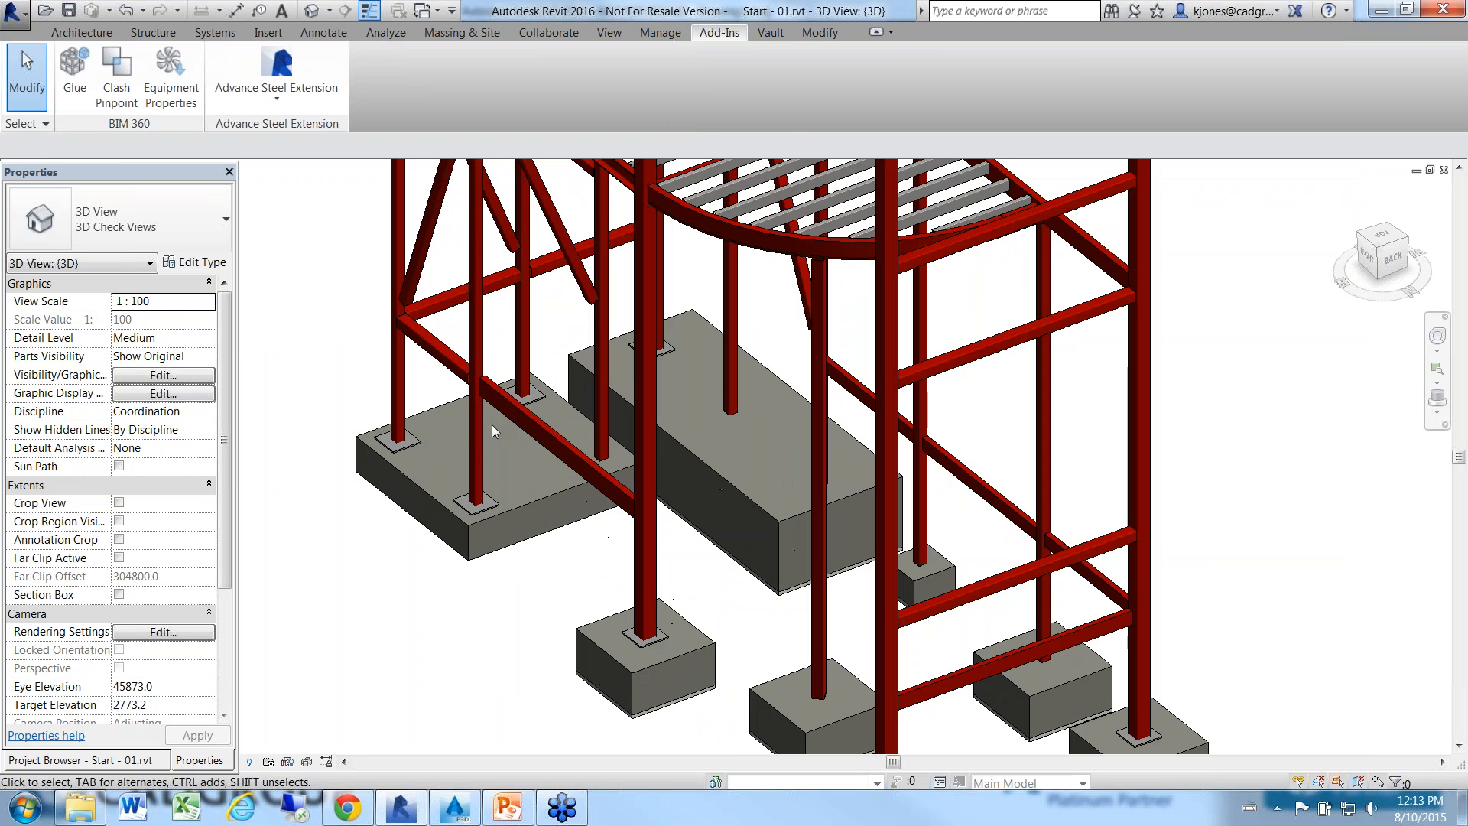
{"action": "middle_click_drag", "start_coordinate": [494, 429], "coordinate": [944, 344], "text": "shift"}
{"action": "scroll", "coordinate": [868, 327], "scroll_direction": "up", "scroll_amount": 3}
{"action": "scroll", "coordinate": [868, 327], "scroll_direction": "up", "scroll_amount": 2}
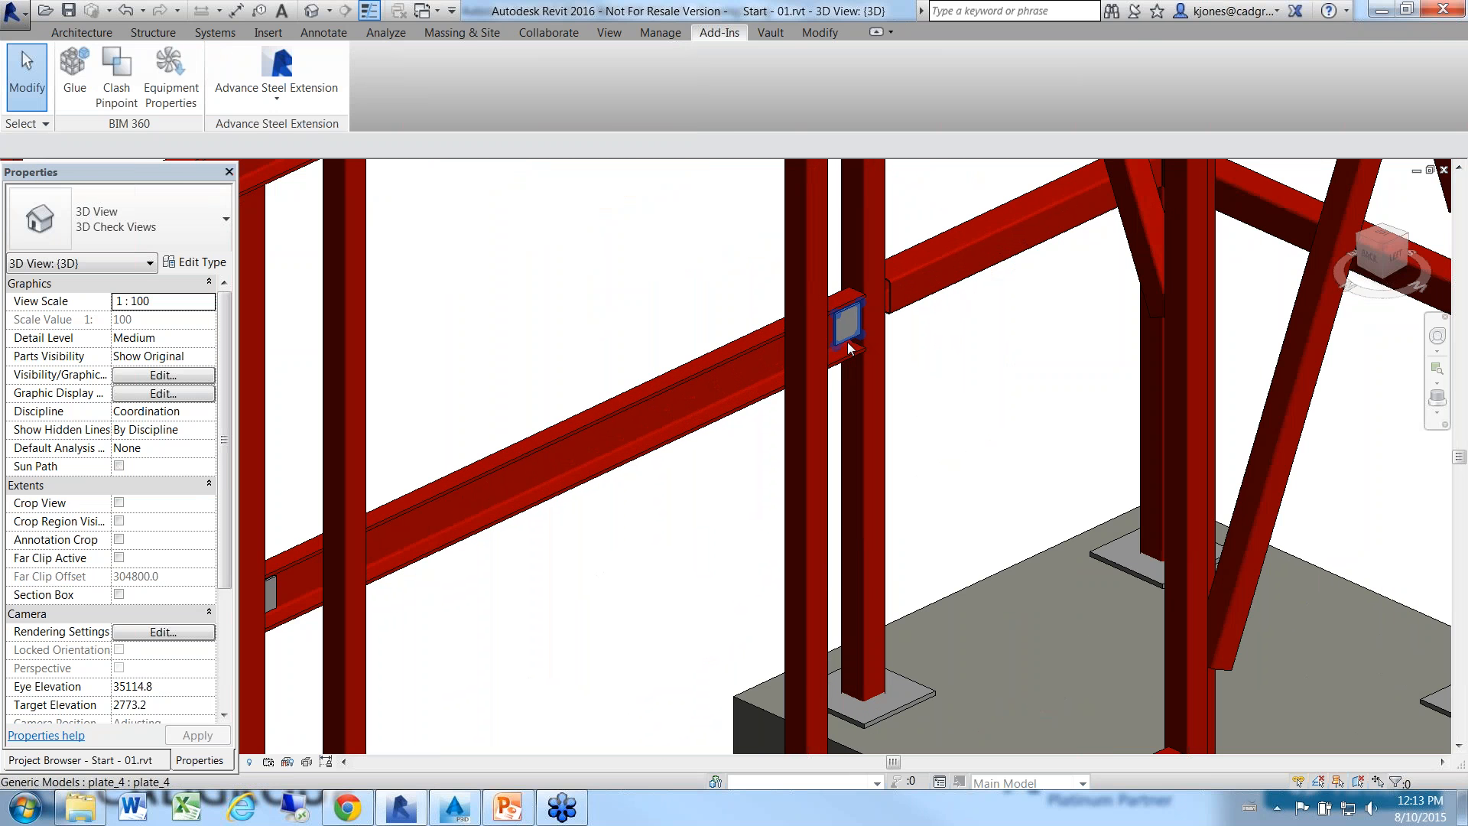
{"action": "scroll", "coordinate": [846, 336], "scroll_direction": "down", "scroll_amount": 4}
{"action": "middle_click_drag", "start_coordinate": [765, 549], "coordinate": [983, 464], "text": "shift"}
{"action": "scroll", "coordinate": [438, 474], "scroll_direction": "up", "scroll_amount": 1}
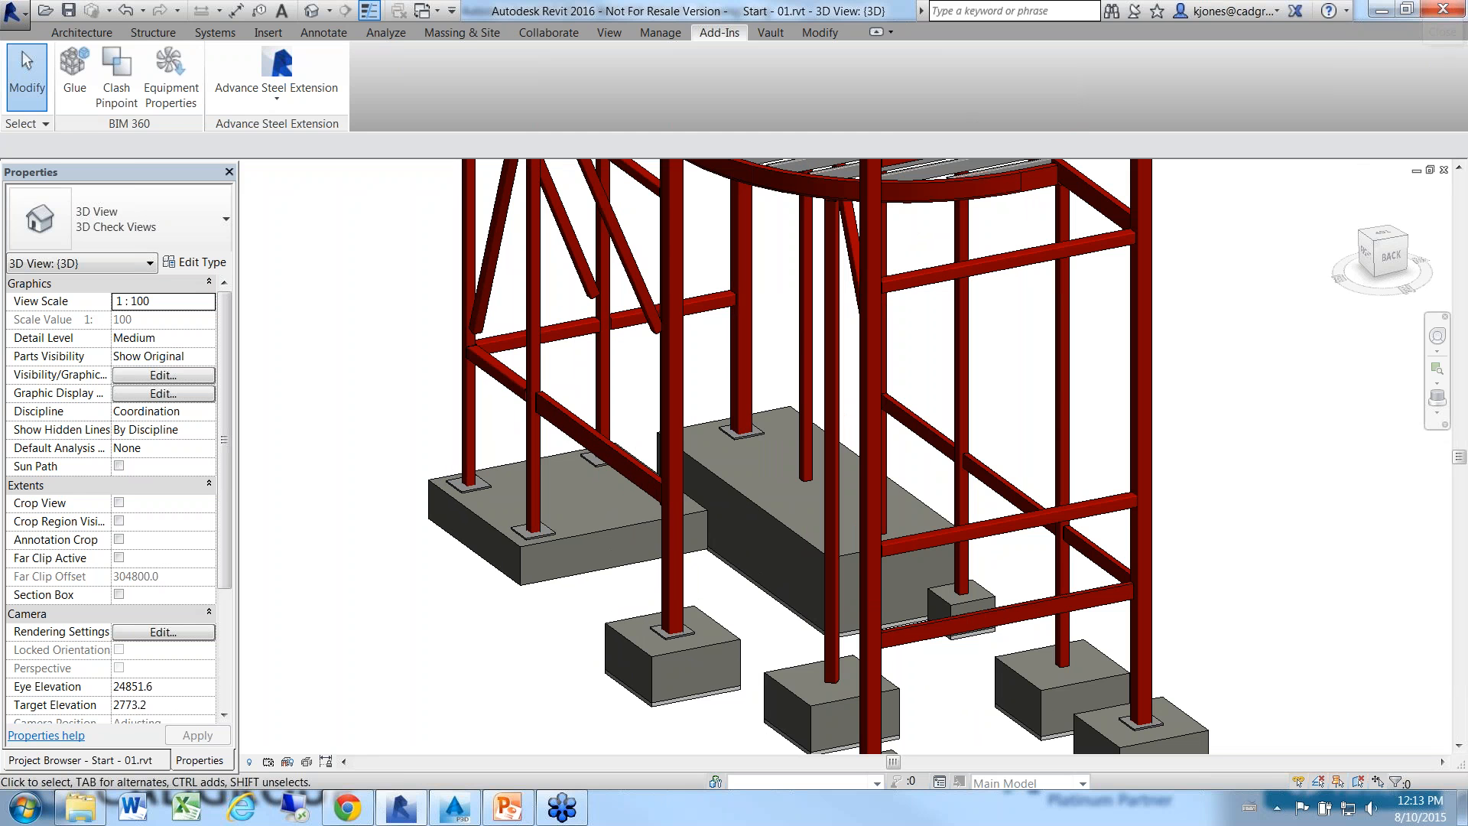
- Close Revit without saving the changes to Start - 01.rvt
{"action": "left_click", "coordinate": [1443, 9]}
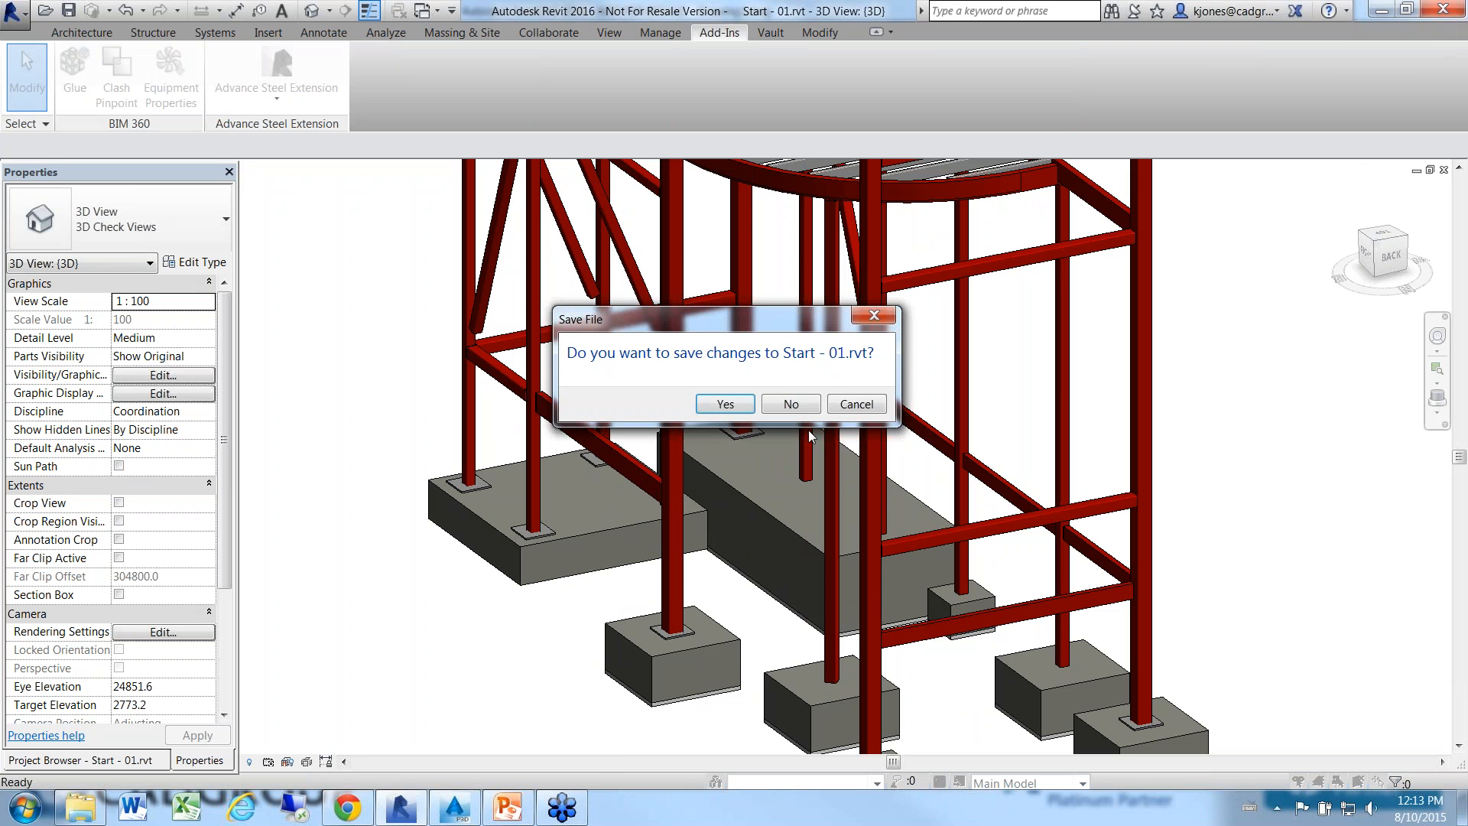
{"action": "left_click", "coordinate": [791, 403]}
{"action": "middle_click_drag", "start_coordinate": [459, 436], "coordinate": [500, 489]}
{"action": "key", "text": "Escape"}
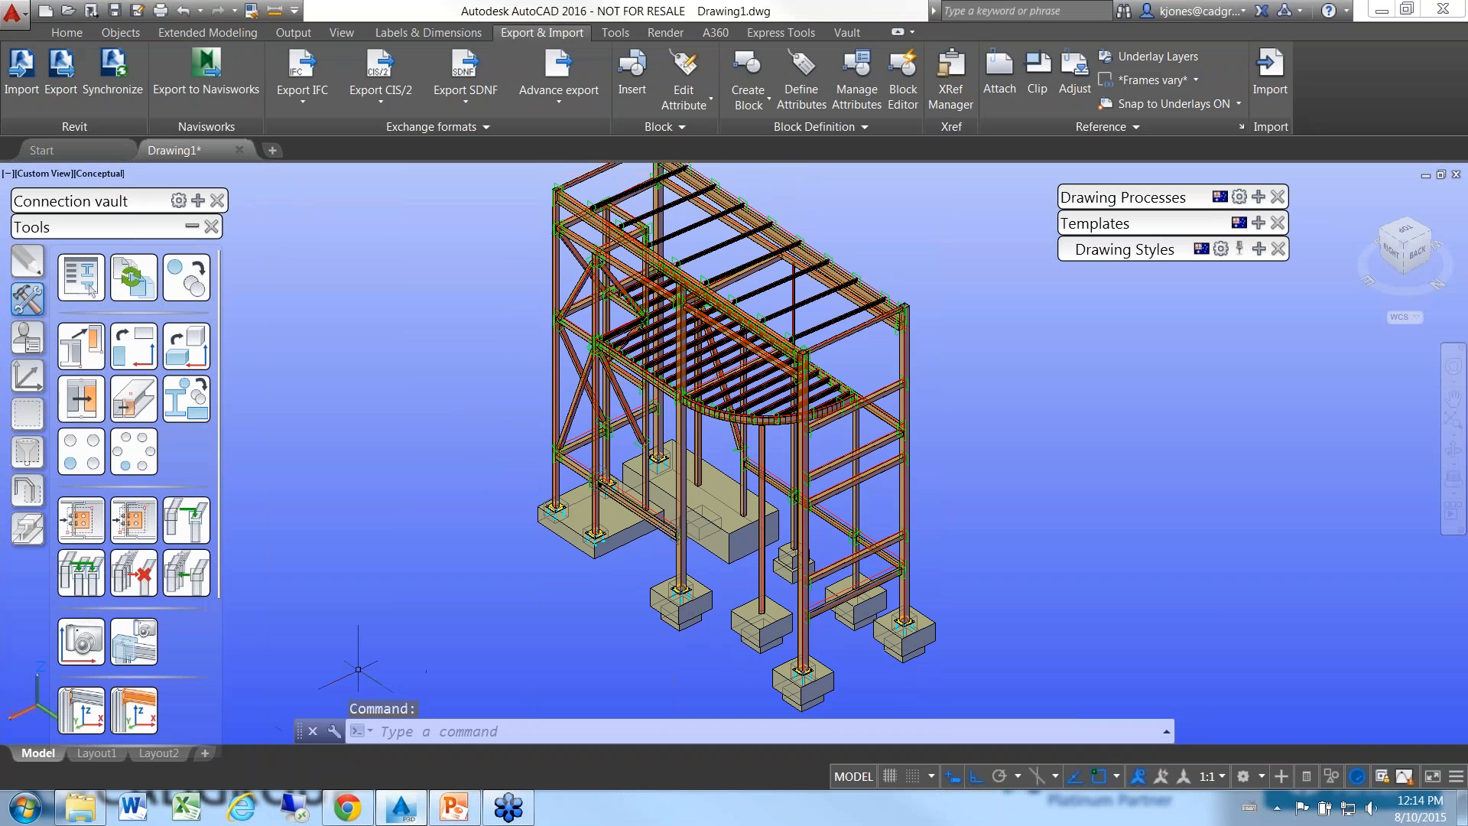
{"action": "left_click", "coordinate": [458, 813]}
{"action": "left_click", "coordinate": [531, 548]}
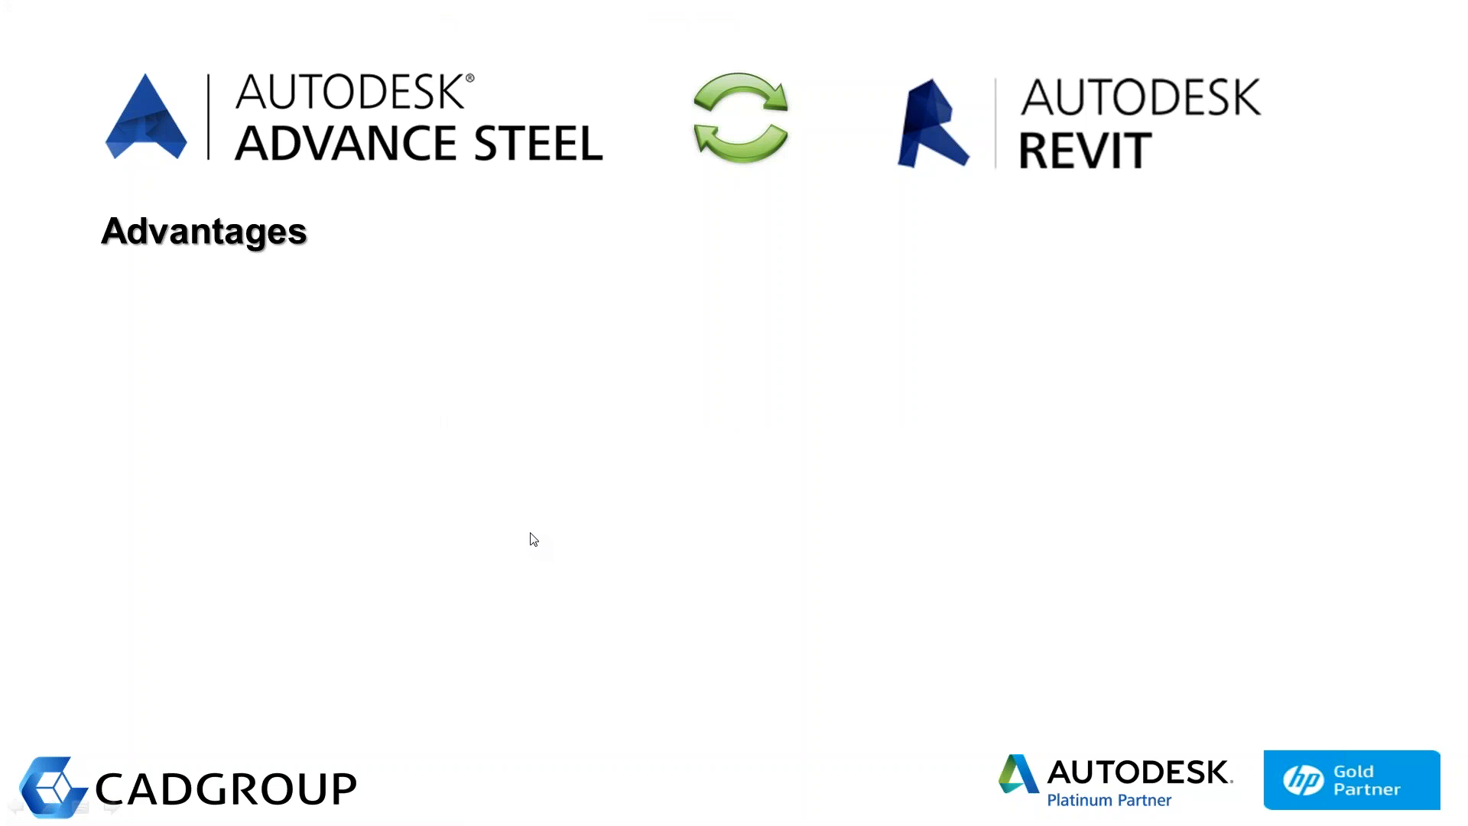
{"action": "left_click", "coordinate": [523, 511]}
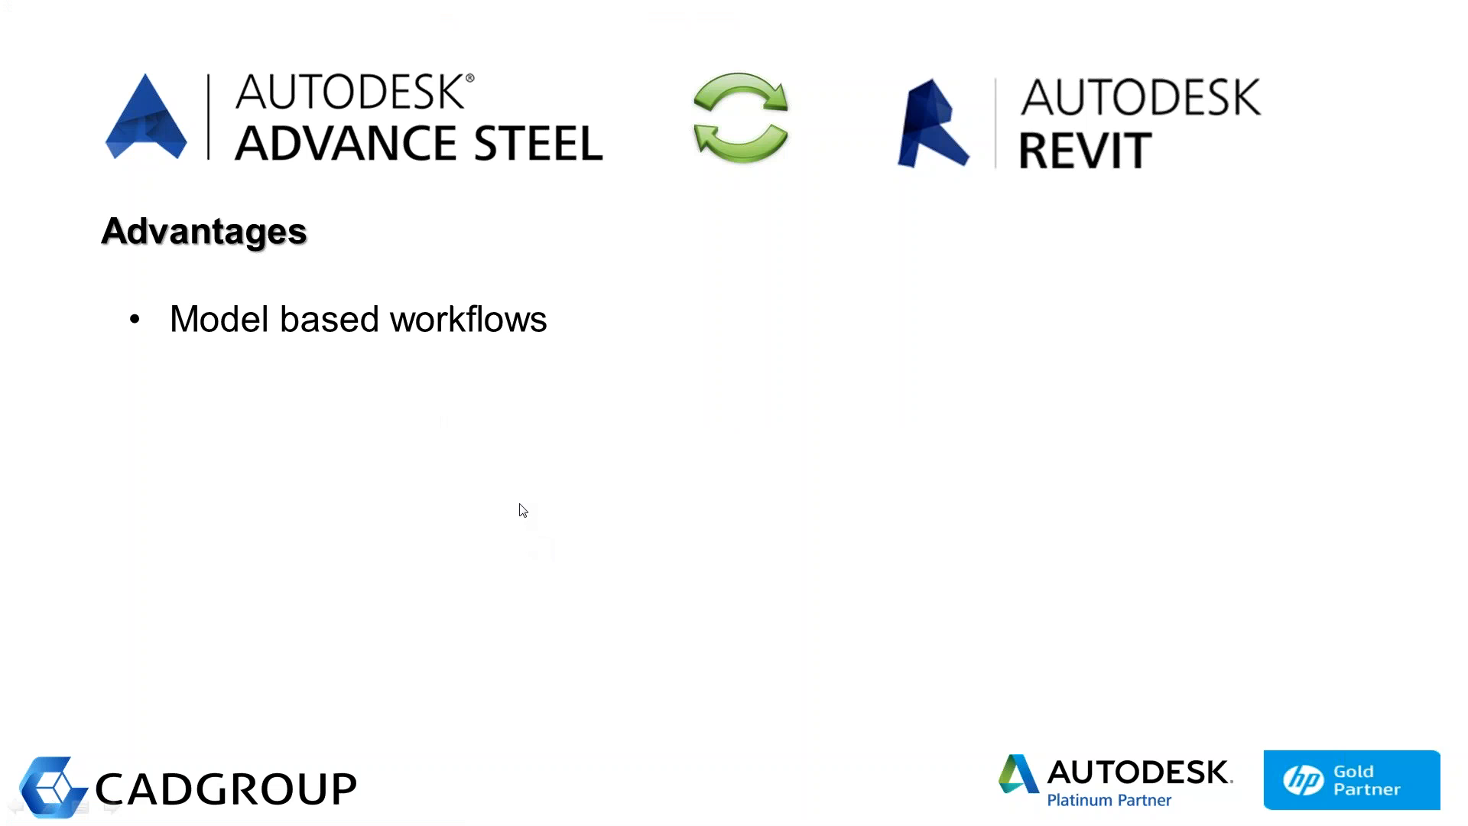
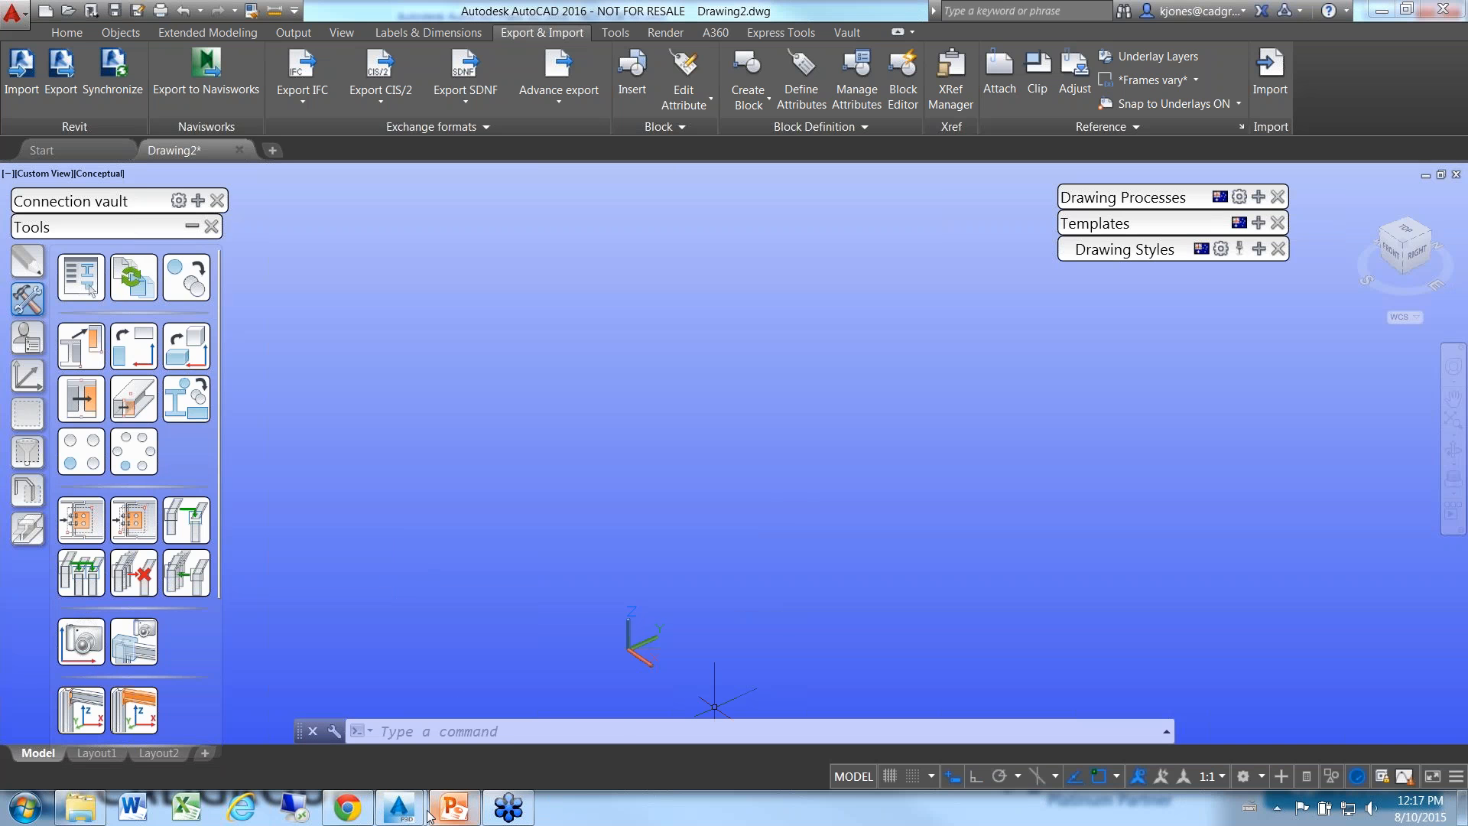
- Switch to AutoCAD Plant 3D and open the 0-CombinedModel- drawing from the project's Plant 3D Drawings
{"action": "mouse_move", "coordinate": [399, 807]}
{"action": "left_click", "coordinate": [467, 738]}
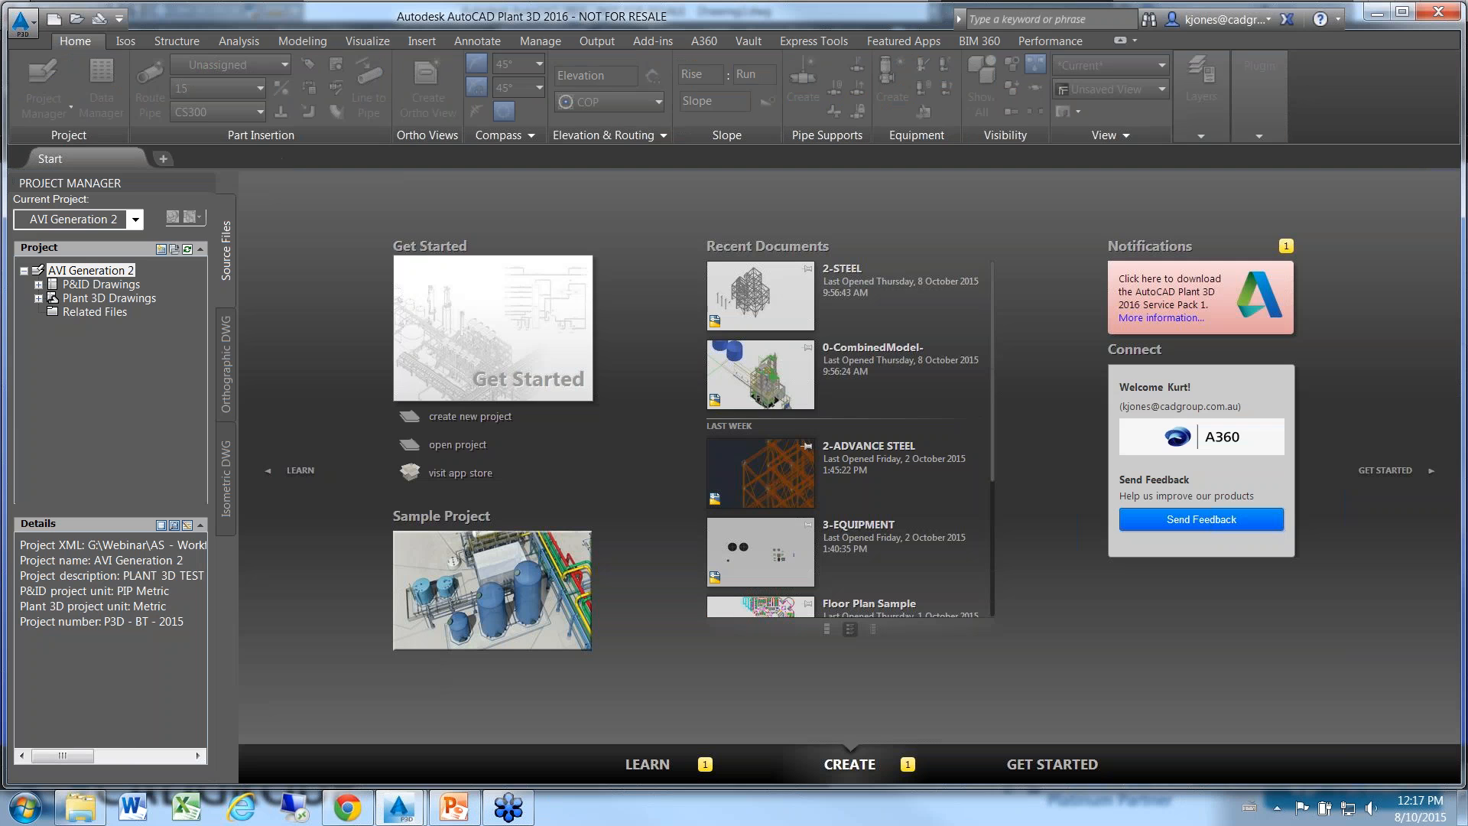
{"action": "left_click", "coordinate": [39, 299]}
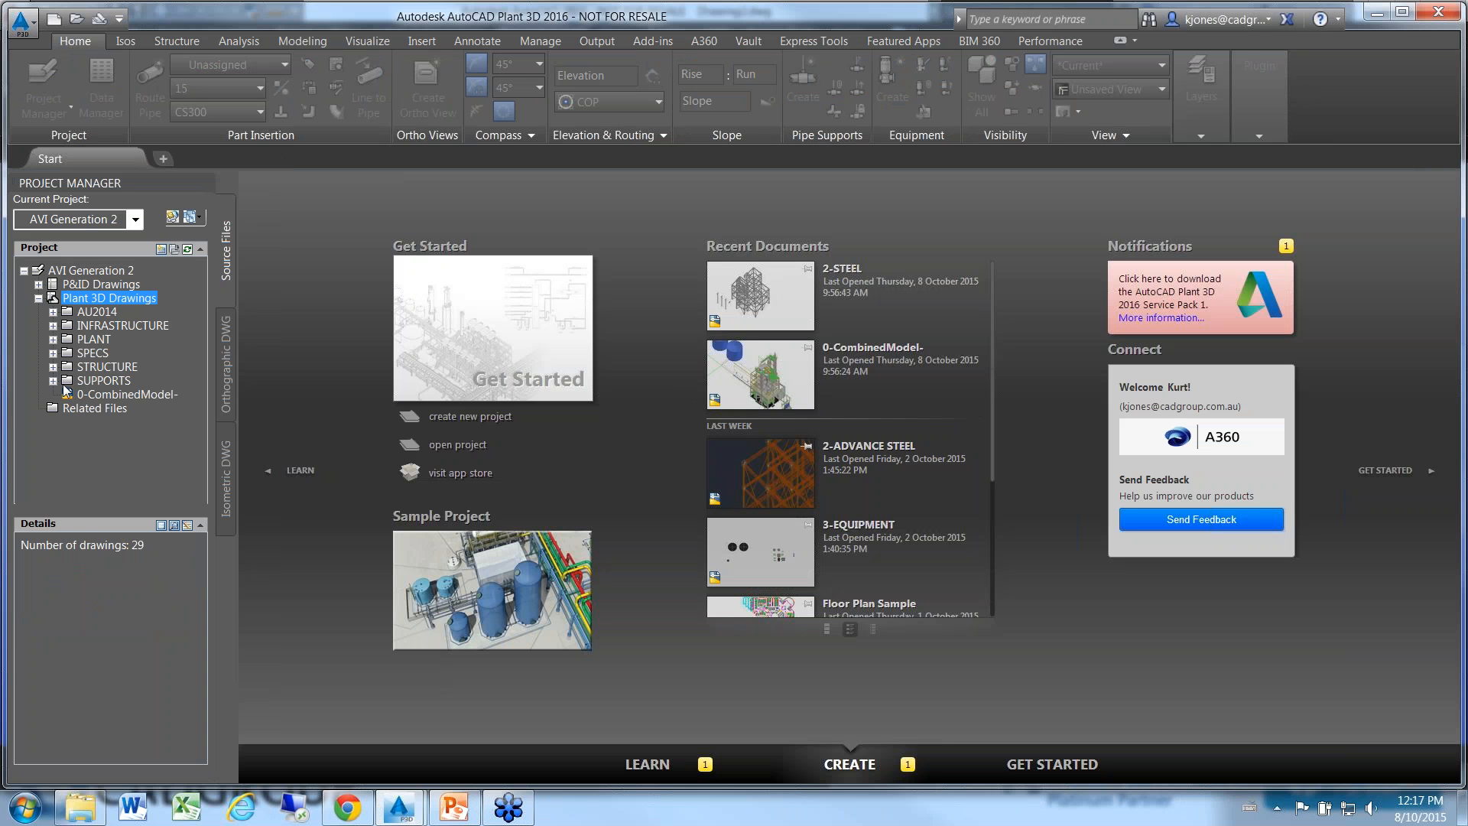
{"action": "double_click", "coordinate": [107, 395]}
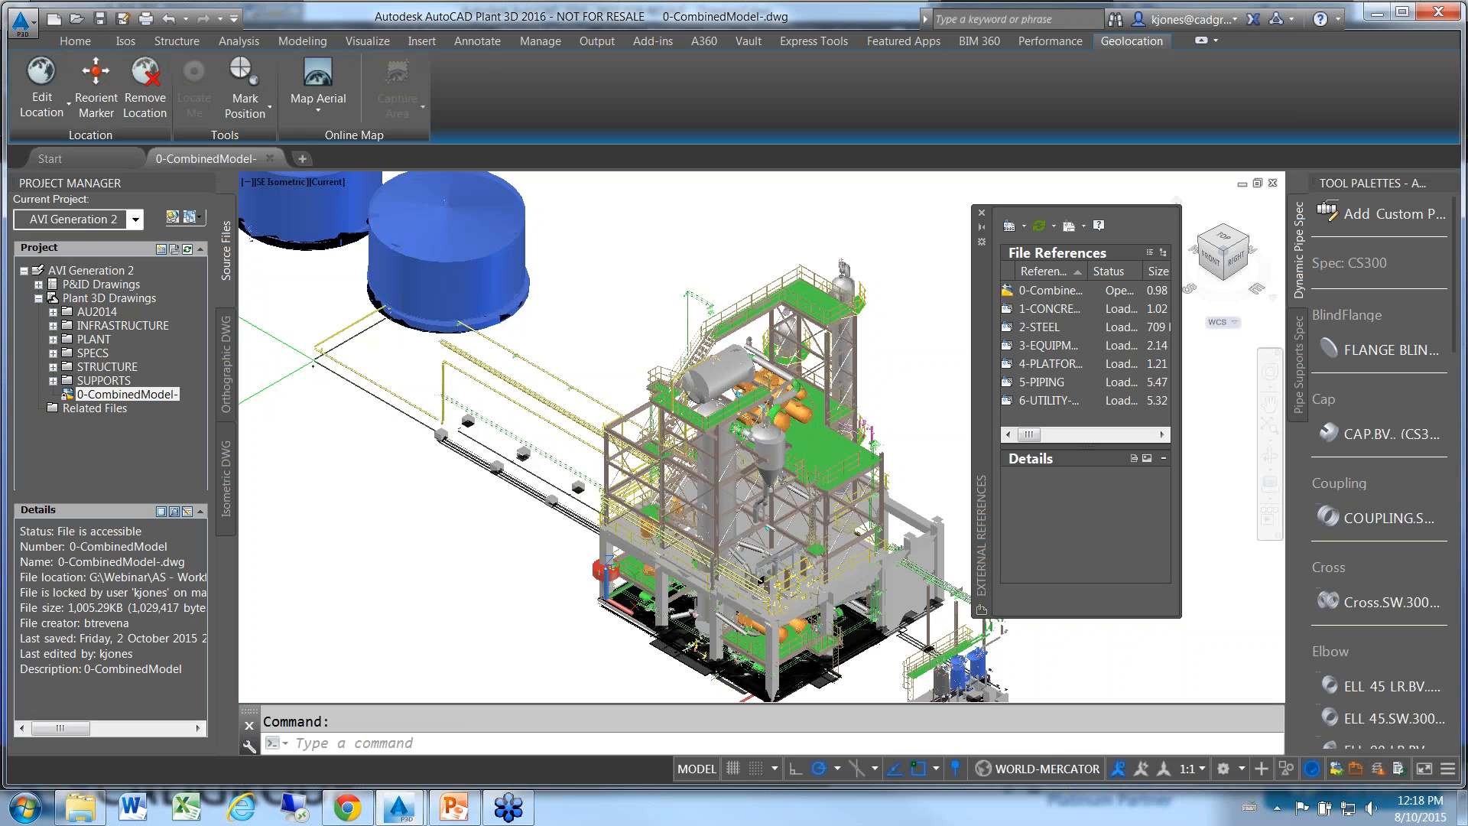
{"action": "left_click", "coordinate": [327, 189]}
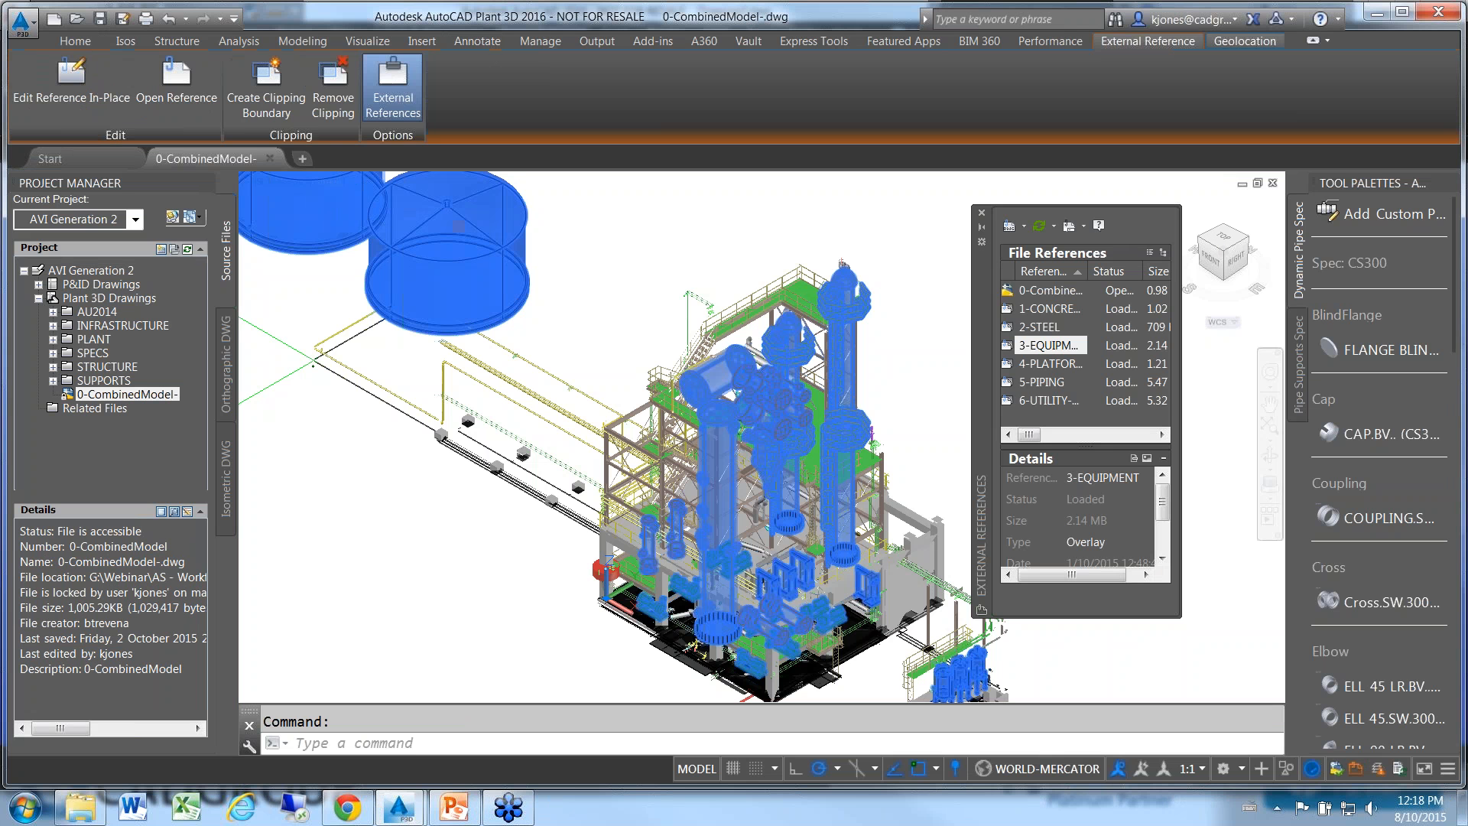
{"action": "middle_click_drag", "start_coordinate": [324, 341], "coordinate": [345, 286]}
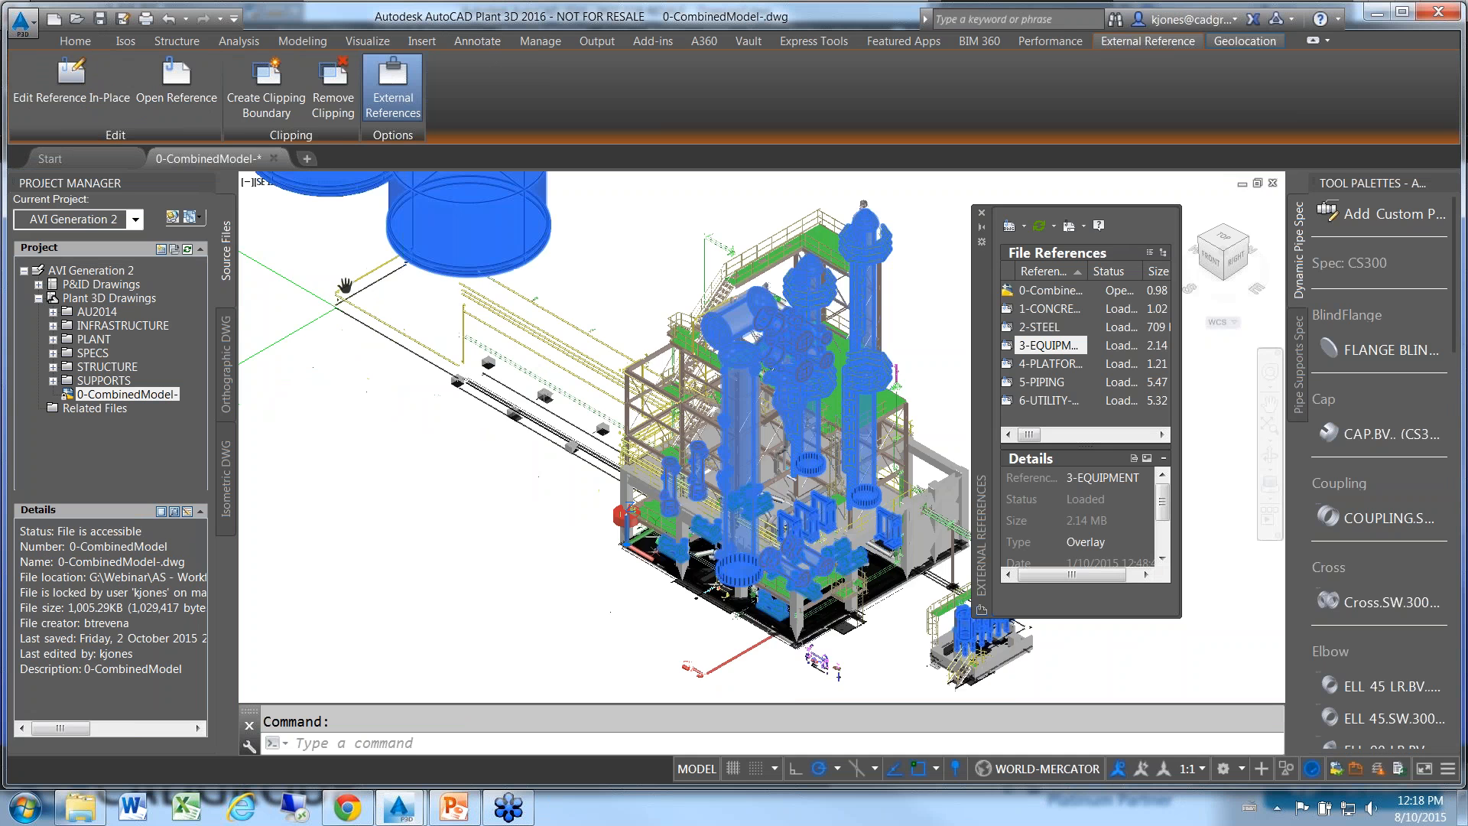
{"action": "left_click", "coordinate": [264, 189]}
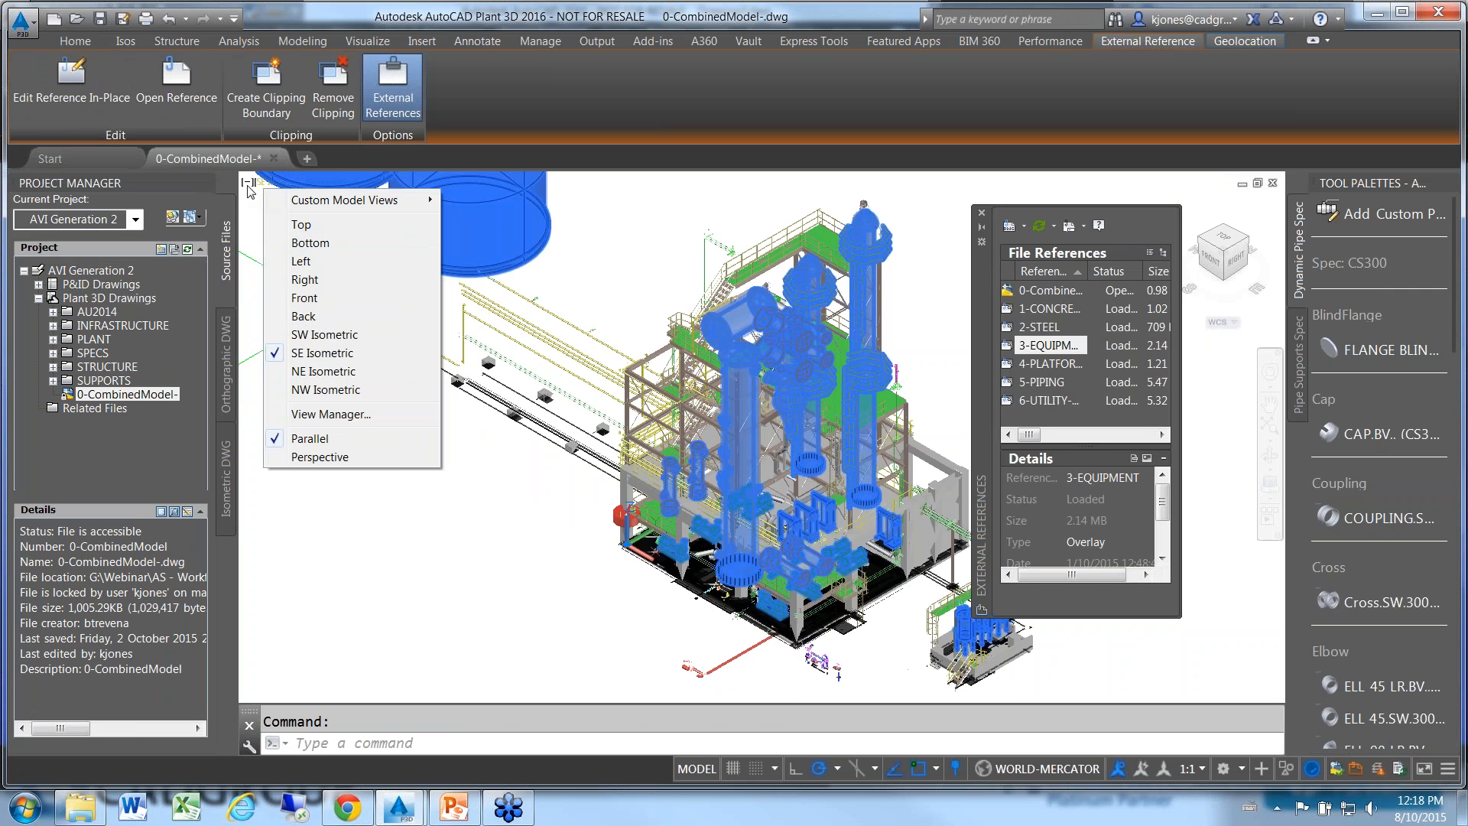
{"action": "left_click", "coordinate": [247, 181]}
{"action": "left_click", "coordinate": [262, 191]}
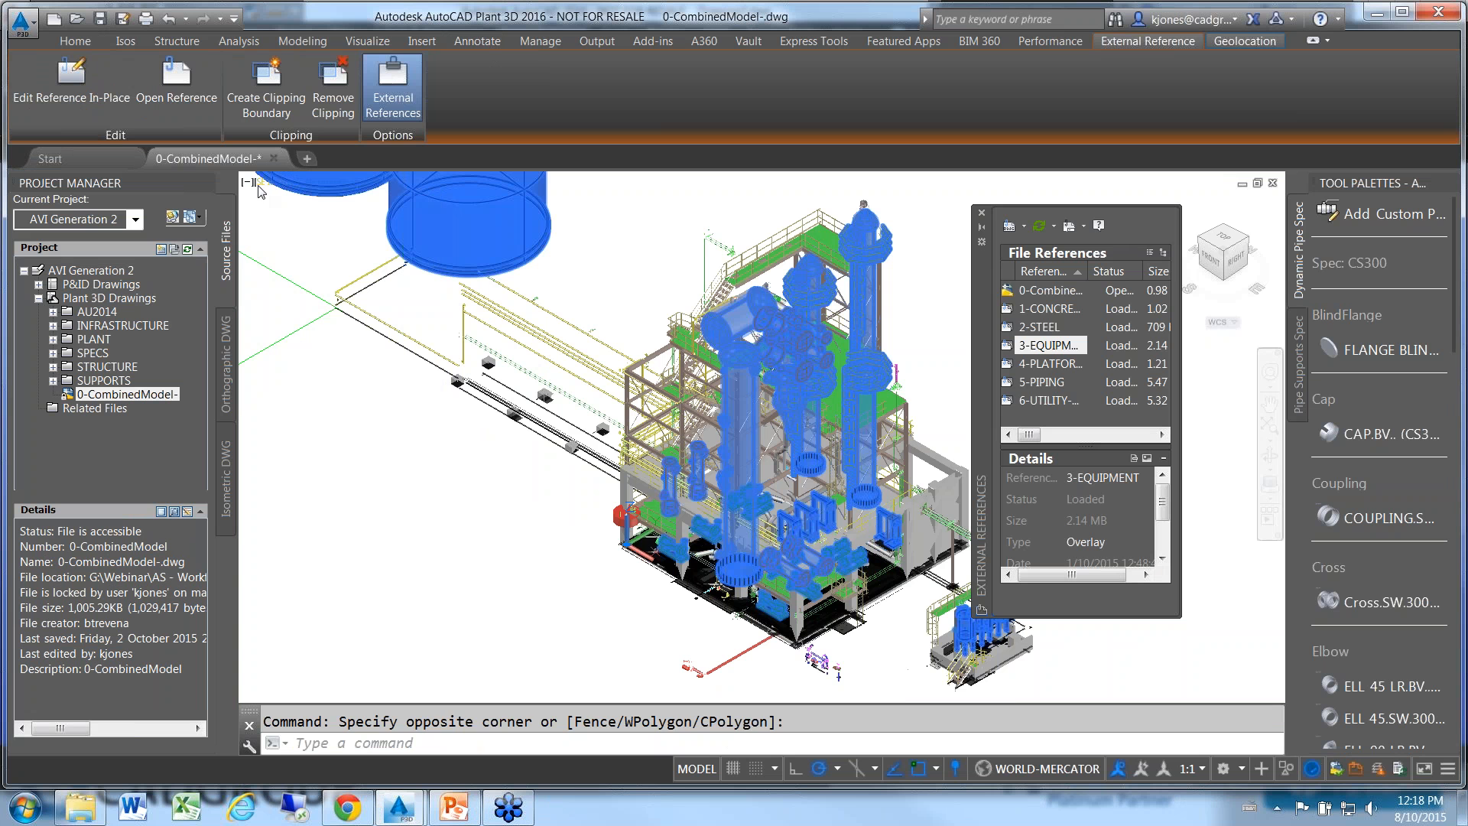
{"action": "middle_click_drag", "start_coordinate": [284, 243], "coordinate": [287, 247], "text": "shift"}
{"action": "middle_click_drag", "start_coordinate": [337, 387], "coordinate": [294, 348]}
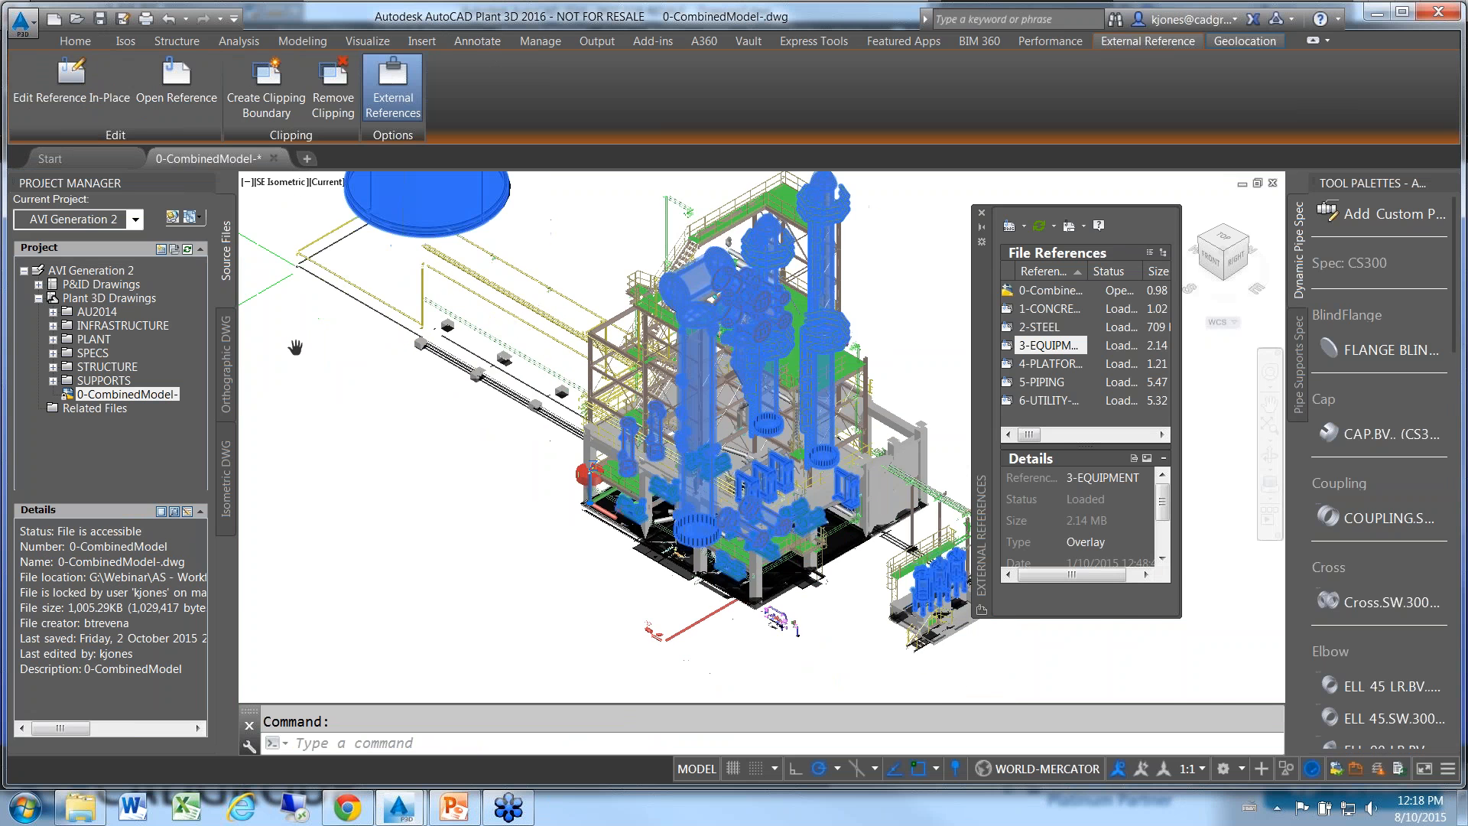
{"action": "scroll", "coordinate": [292, 348], "scroll_direction": "up", "scroll_amount": 2}
{"action": "key", "text": "Escape"}
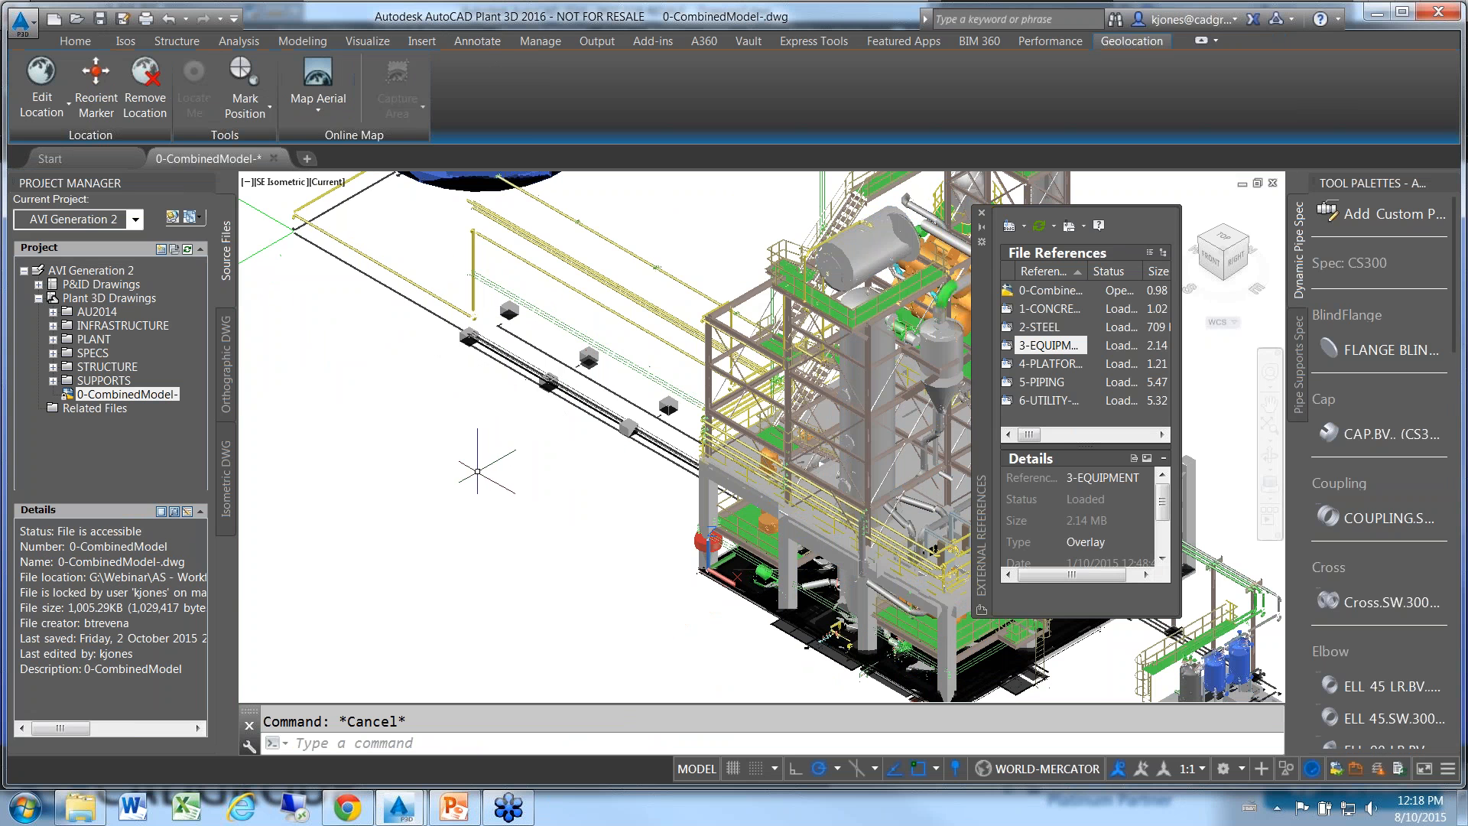
- Set the visual style of the combined plant model's viewport to Shaded
{"action": "middle_click_drag", "start_coordinate": [474, 470], "coordinate": [537, 450], "text": "shift"}
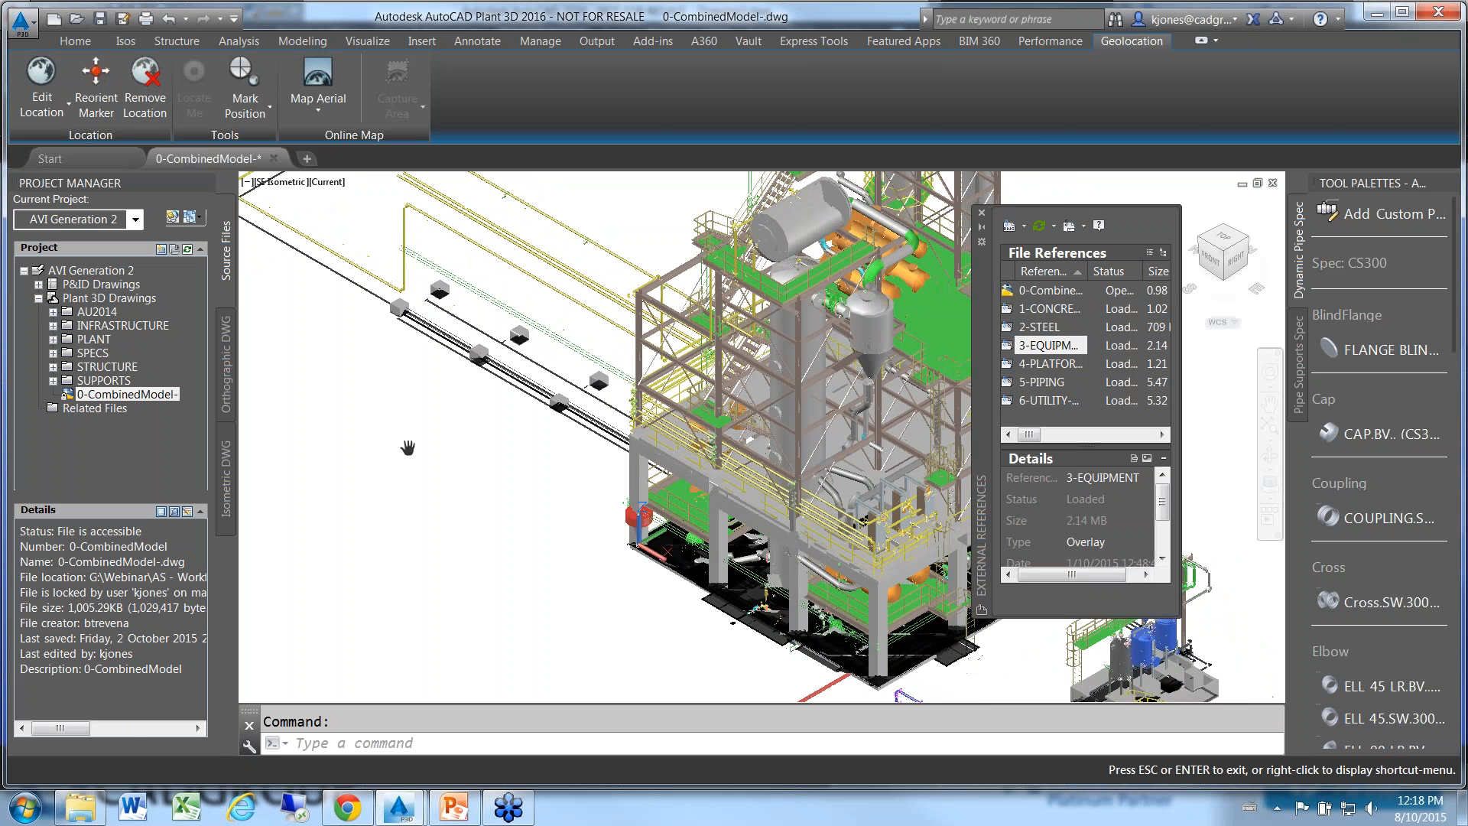
{"action": "left_click", "coordinate": [324, 191]}
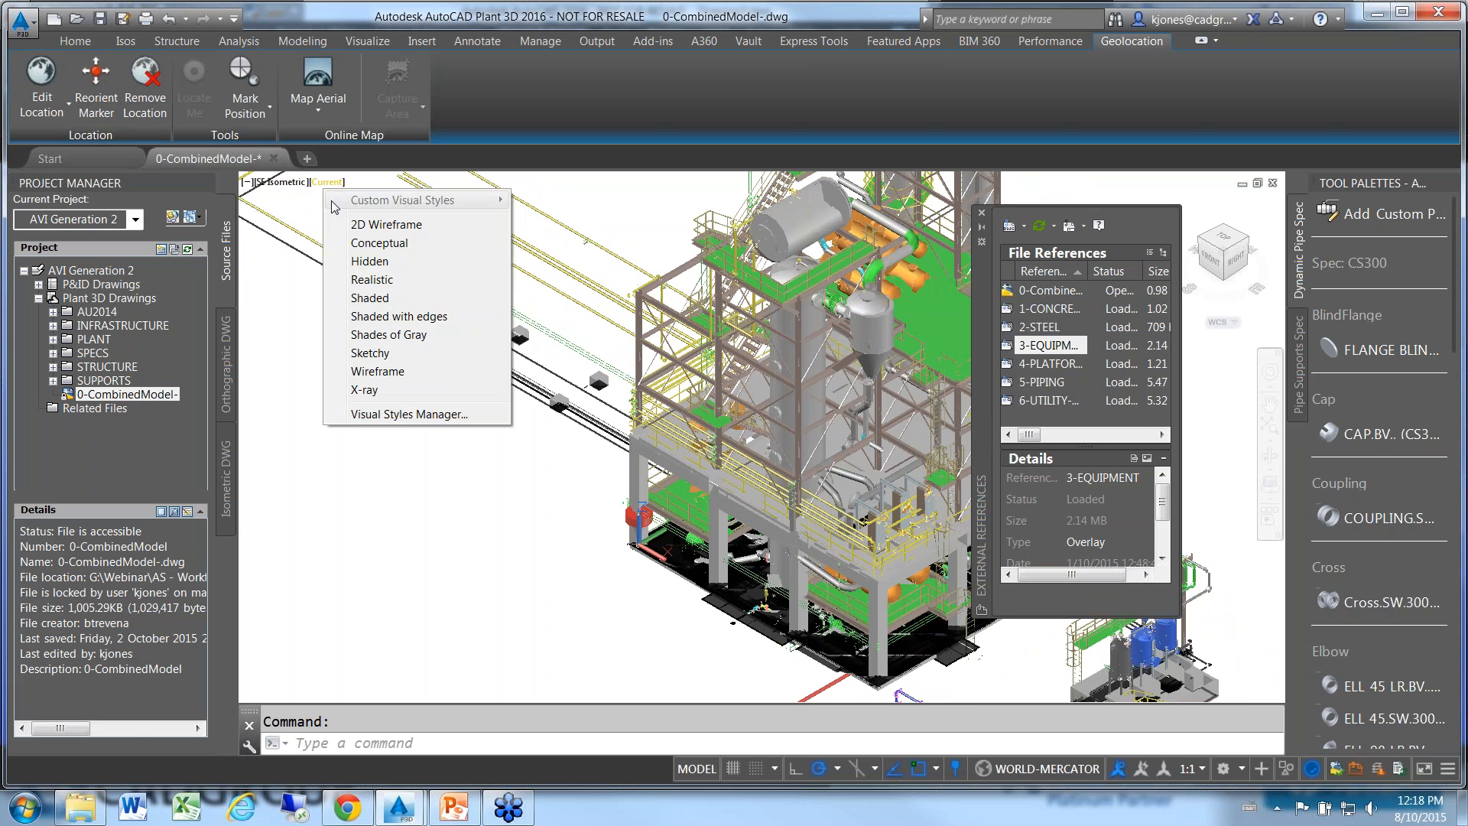
{"action": "key", "text": "Escape"}
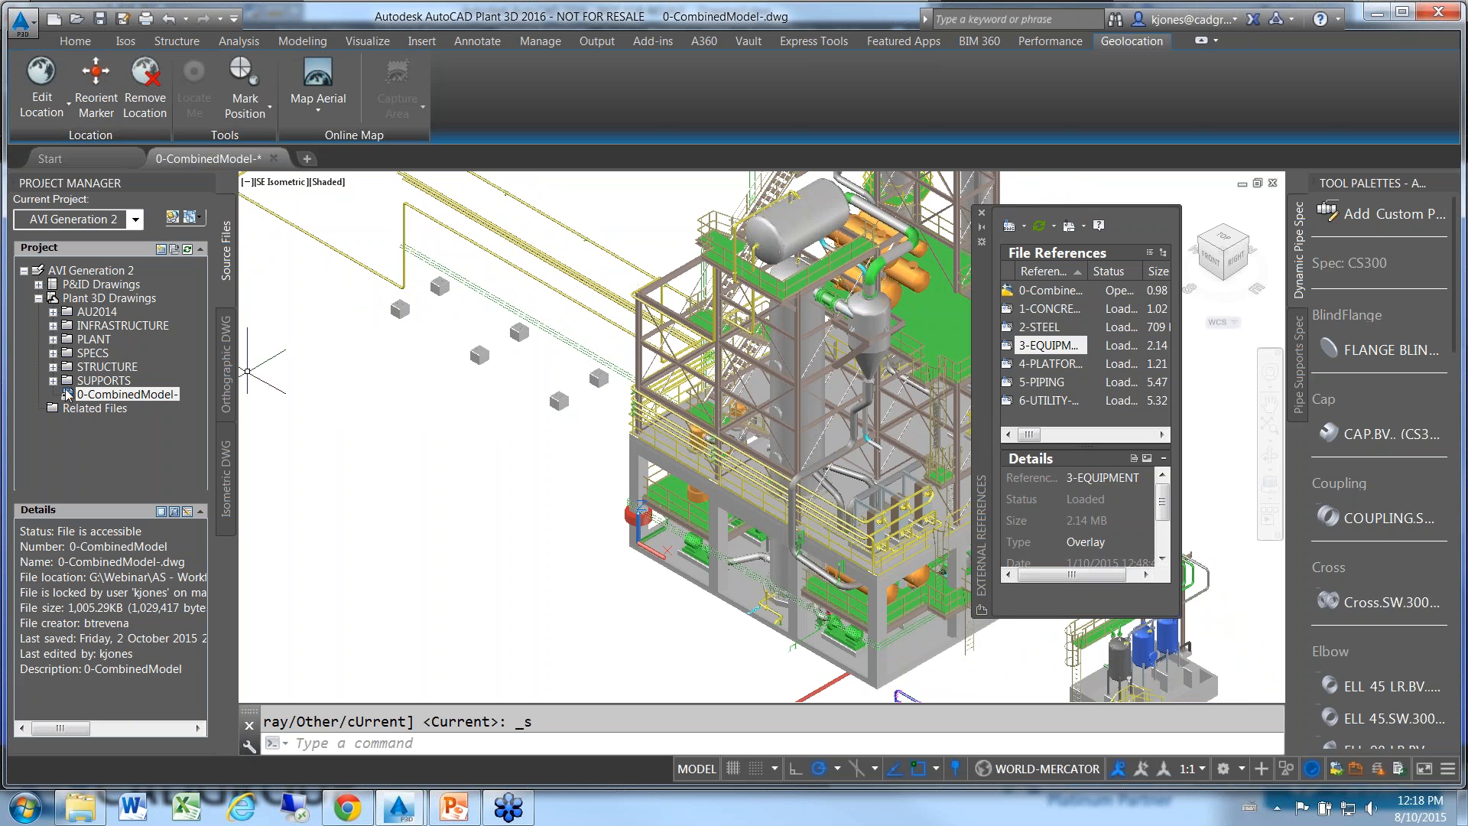
- Open the 2-STEEL drawing from the project's STRUCTURE folder under Plant 3D Drawings
{"action": "left_click", "coordinate": [53, 340]}
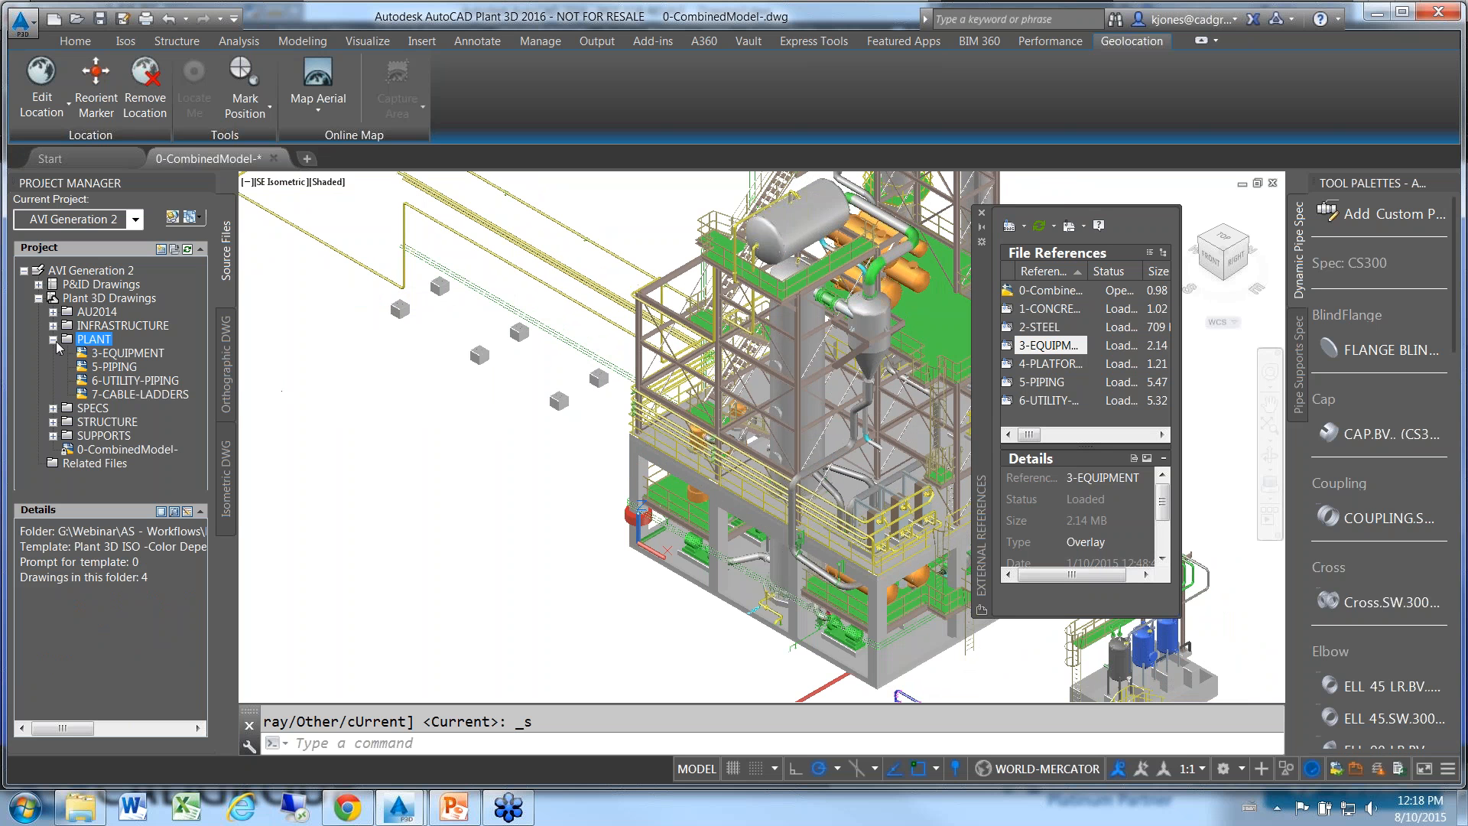
{"action": "left_click", "coordinate": [53, 422]}
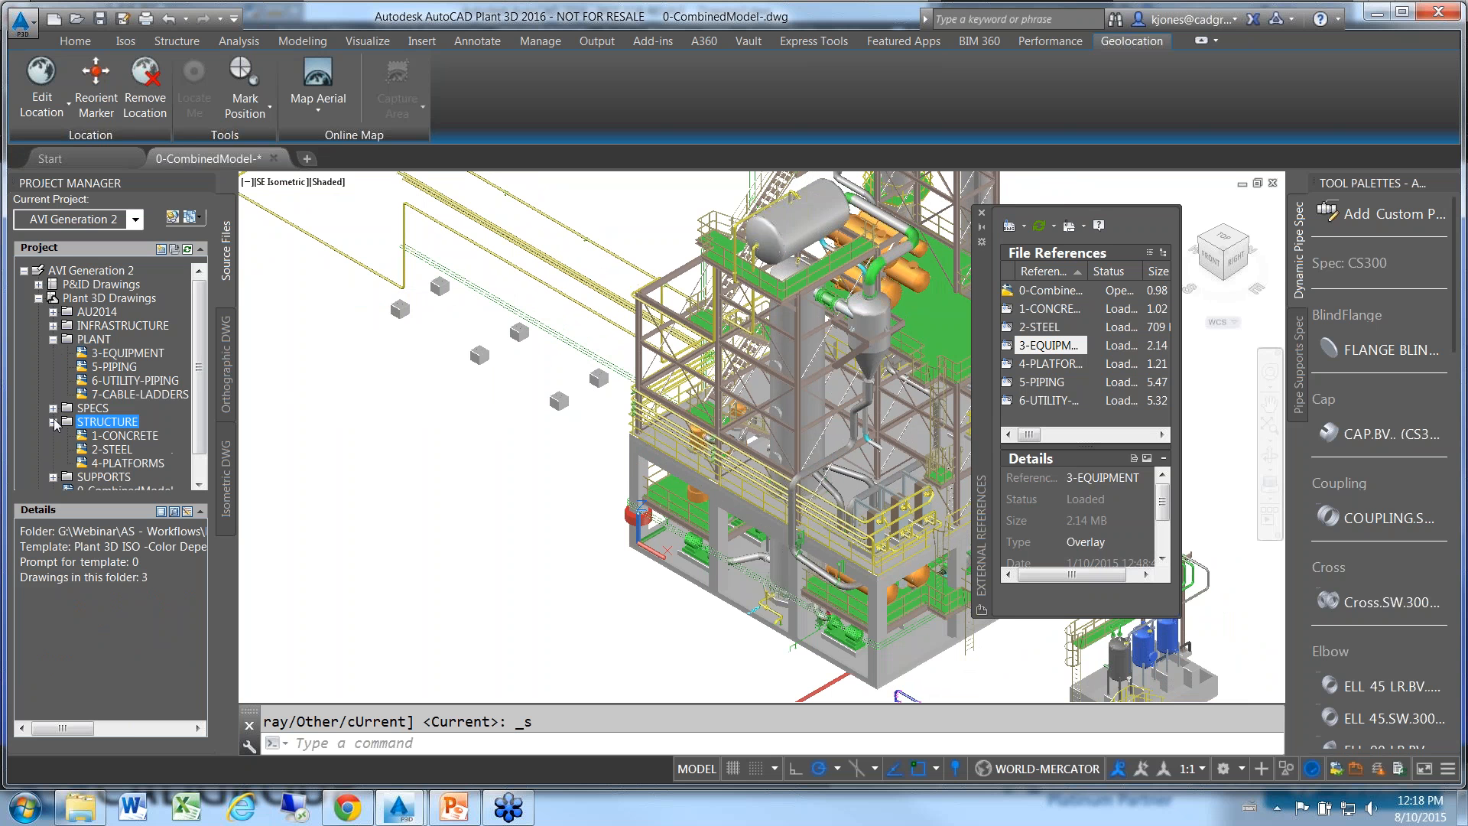
{"action": "left_click", "coordinate": [115, 451]}
{"action": "right_click", "coordinate": [102, 451]}
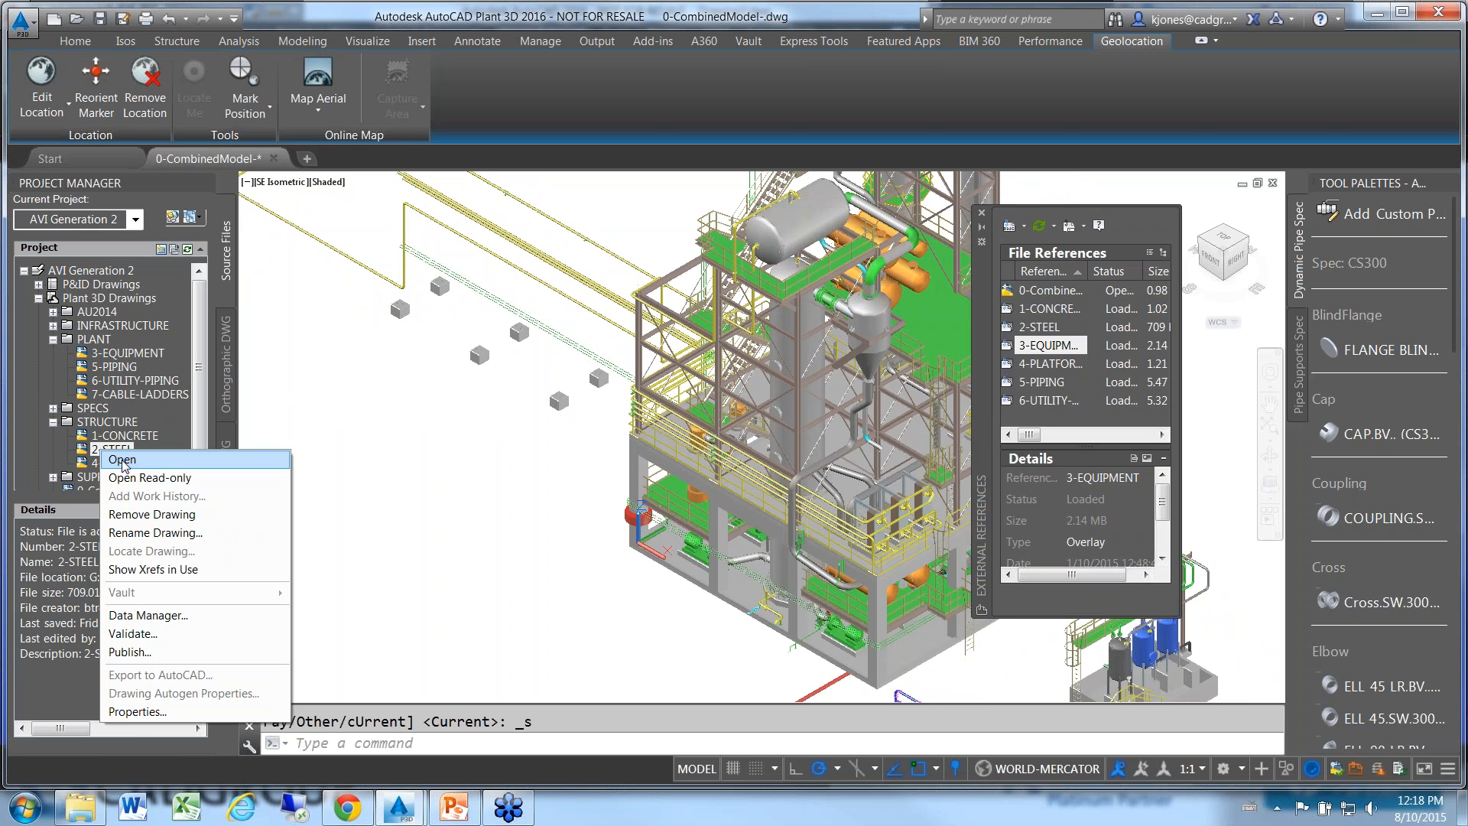
{"action": "left_click", "coordinate": [122, 460]}
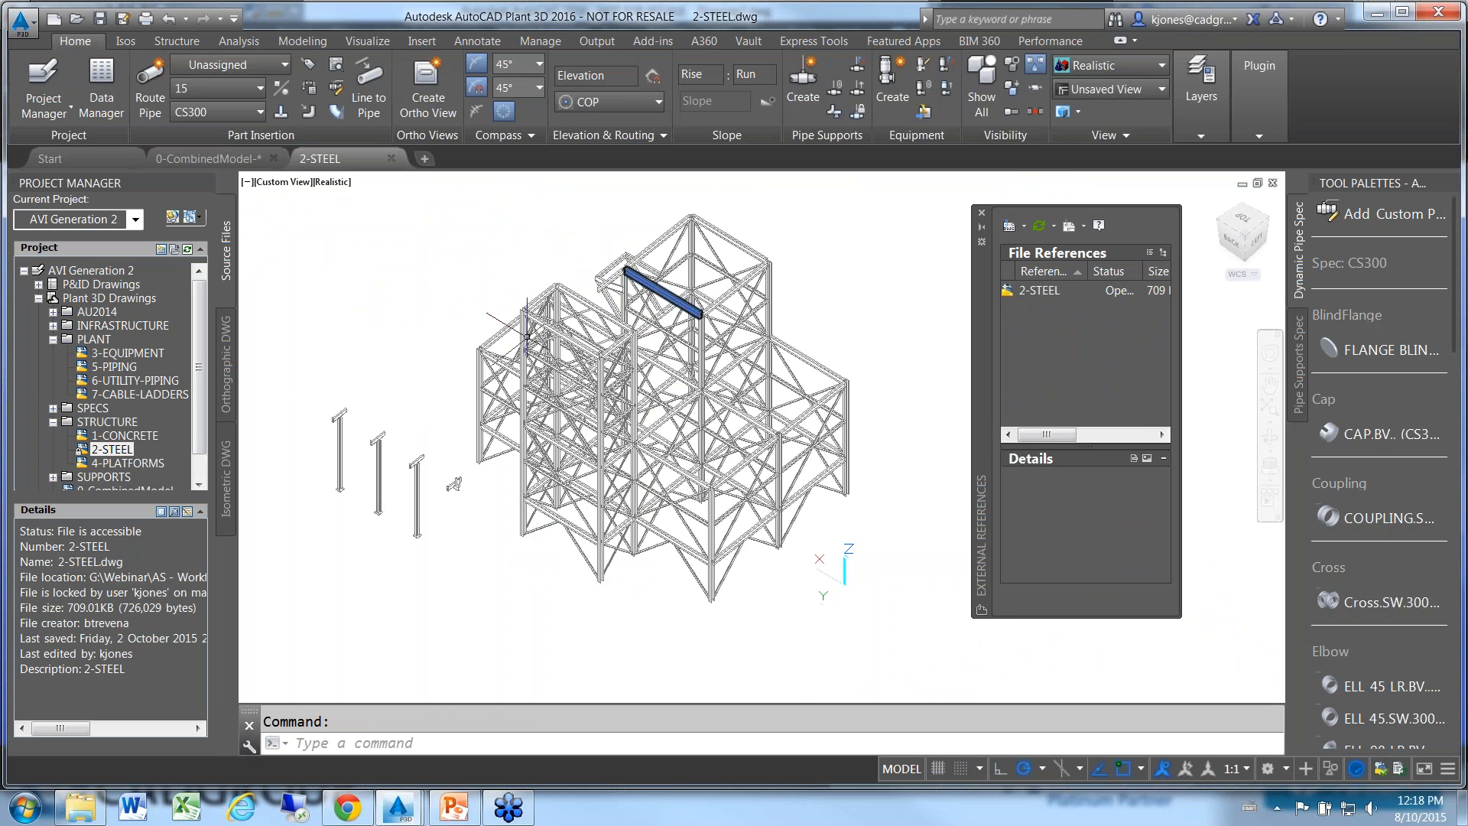
- Start an Advance Steel XML export and set its output file to plant-1.smlx in the ADVANCE STEEL folder
{"action": "left_click", "coordinate": [176, 41]}
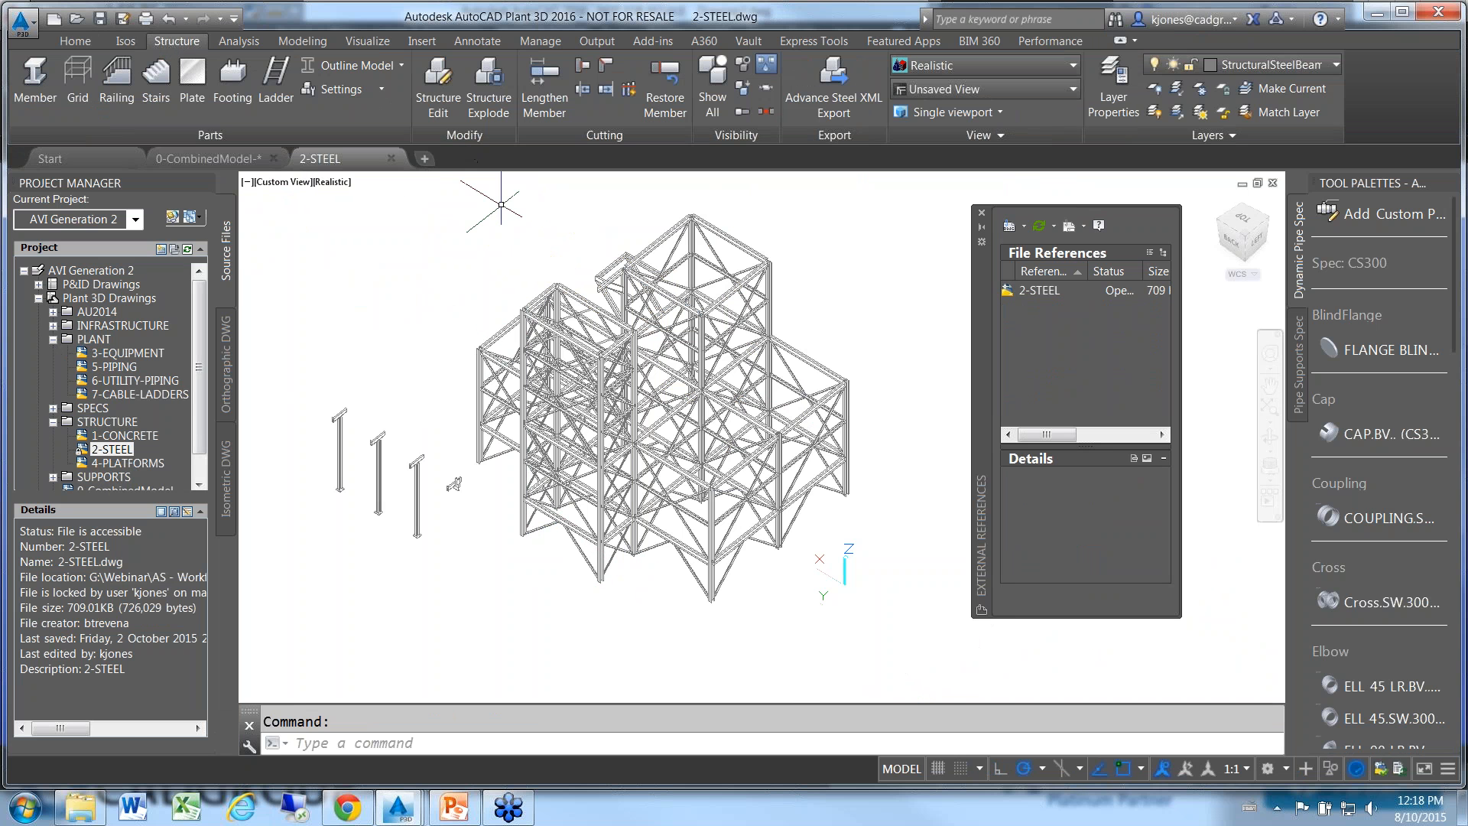
{"action": "left_click", "coordinate": [825, 101]}
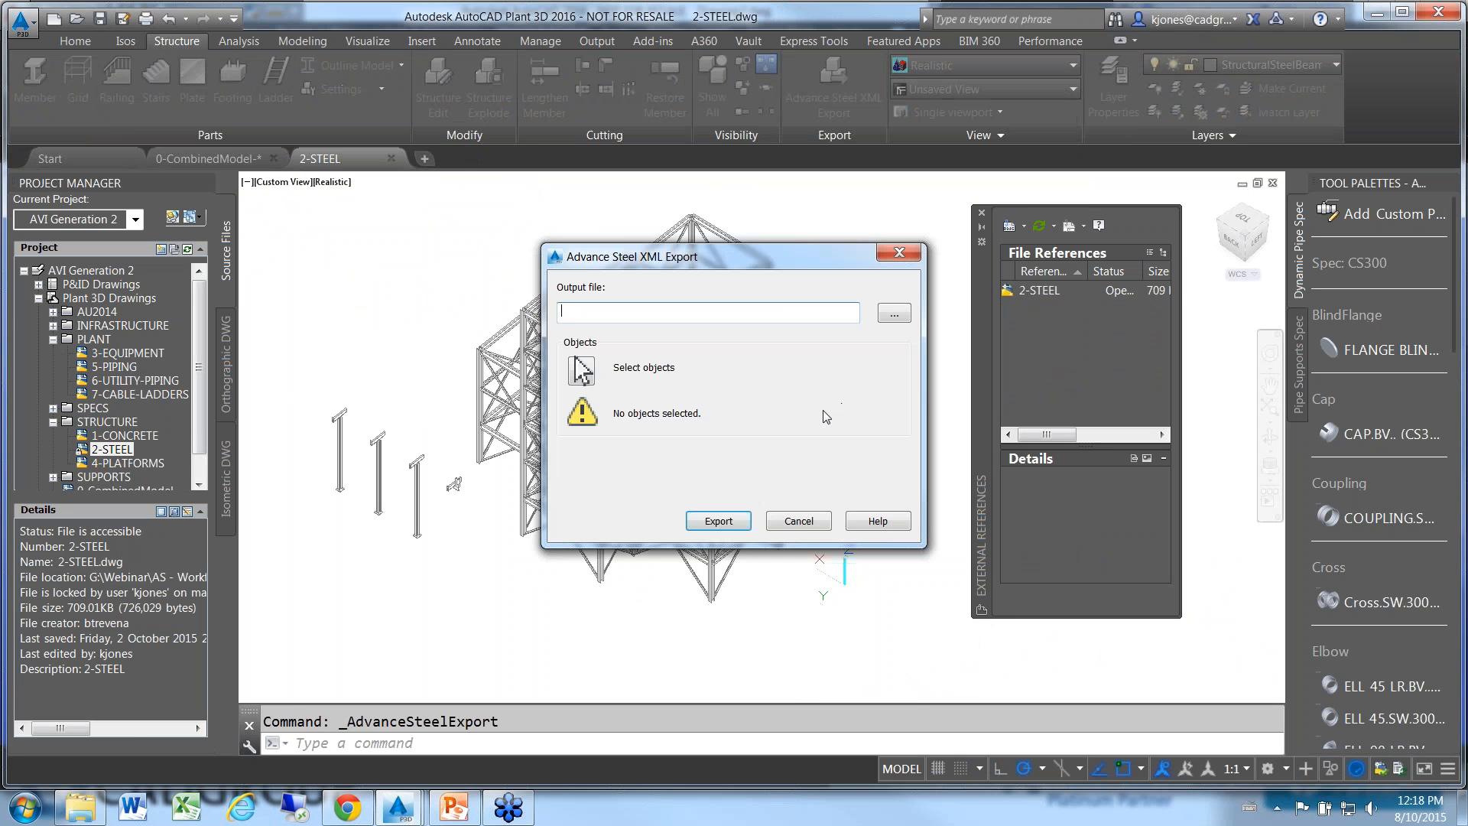
{"action": "left_click", "coordinate": [893, 319]}
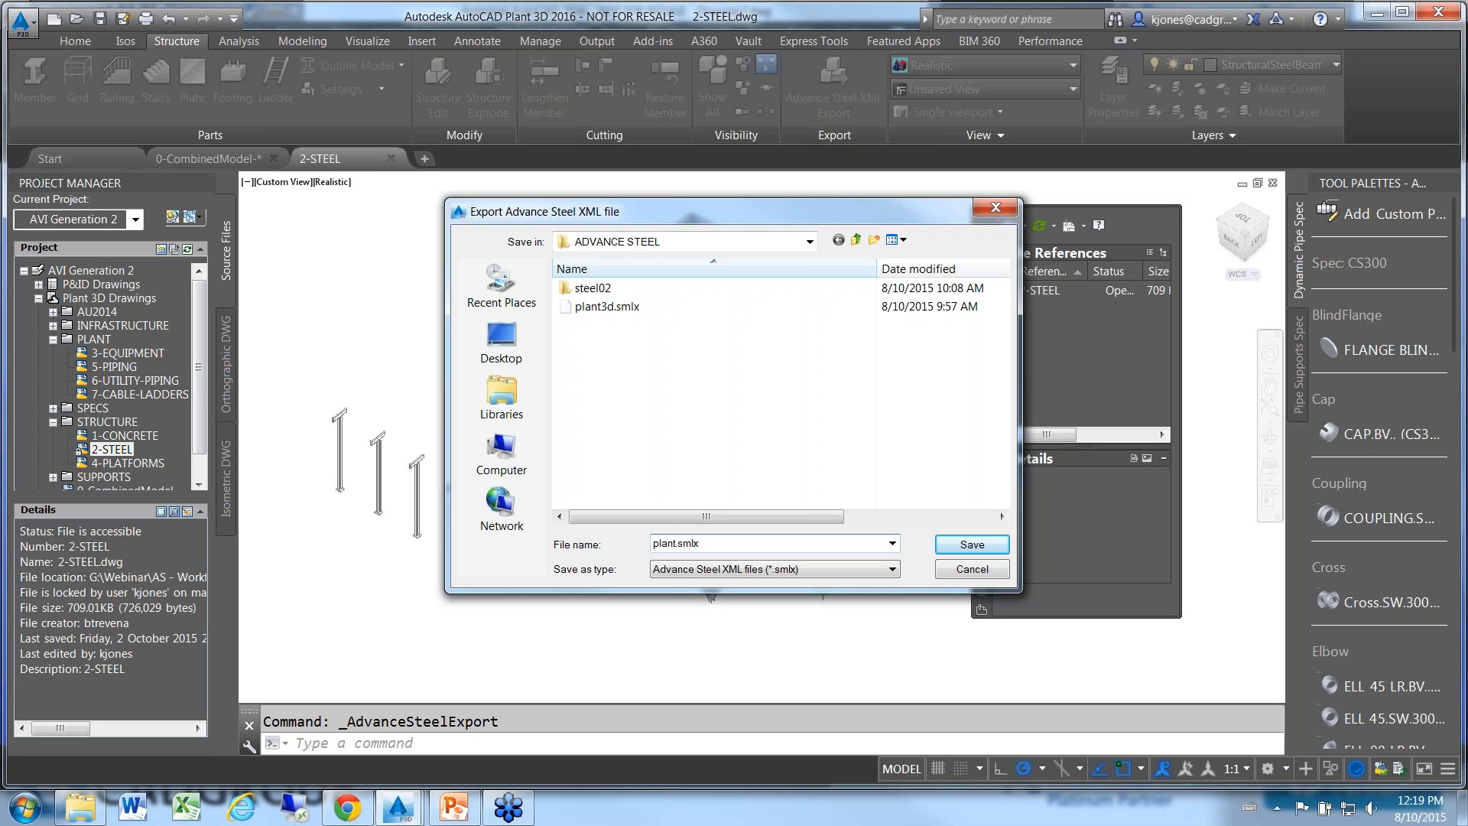
{"action": "left_click", "coordinate": [972, 545]}
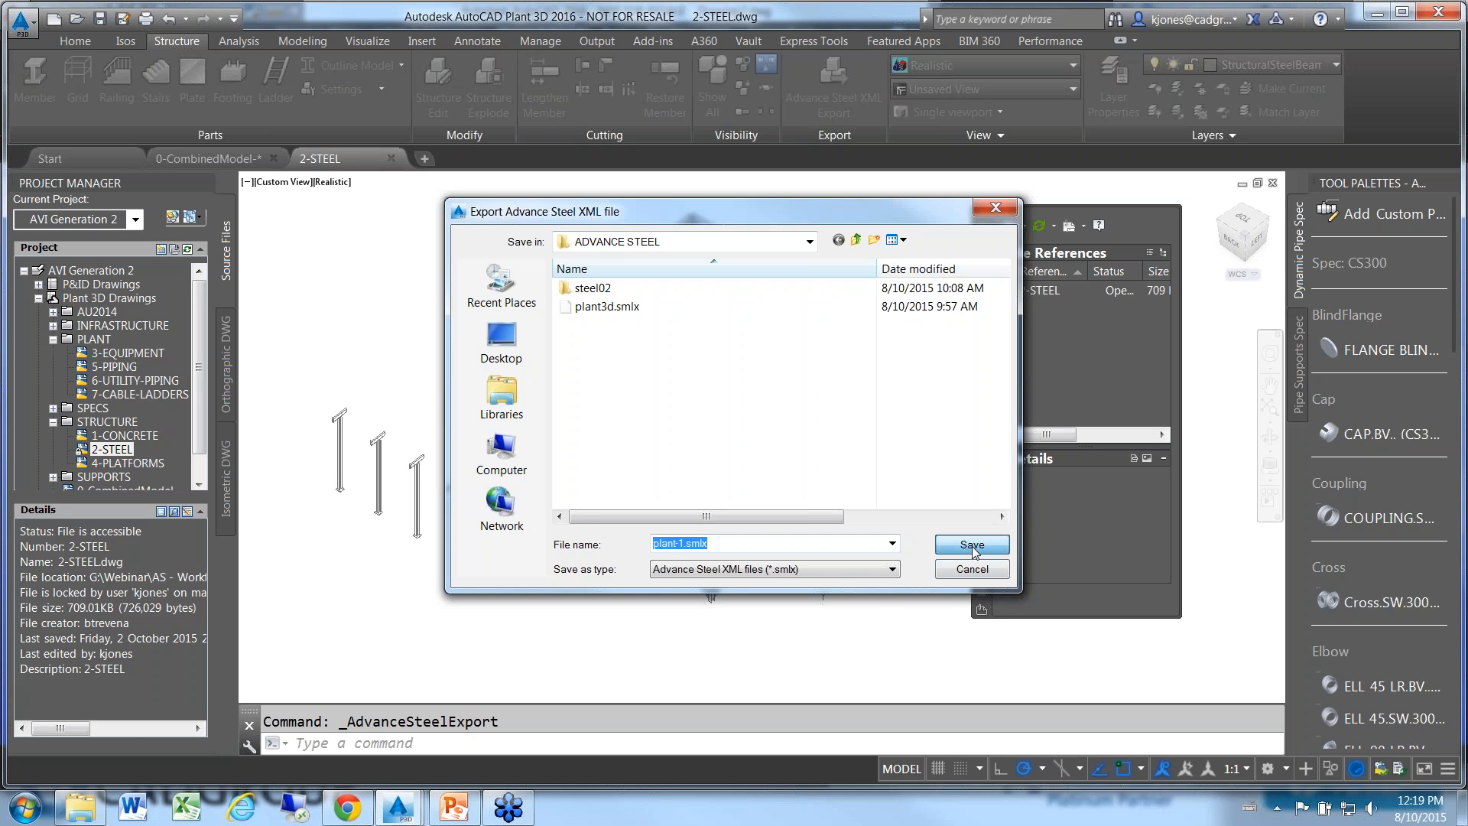
- Select the main steel structure without the separate posts beside it, and export it to Advance Steel XML
{"action": "left_click", "coordinate": [581, 371]}
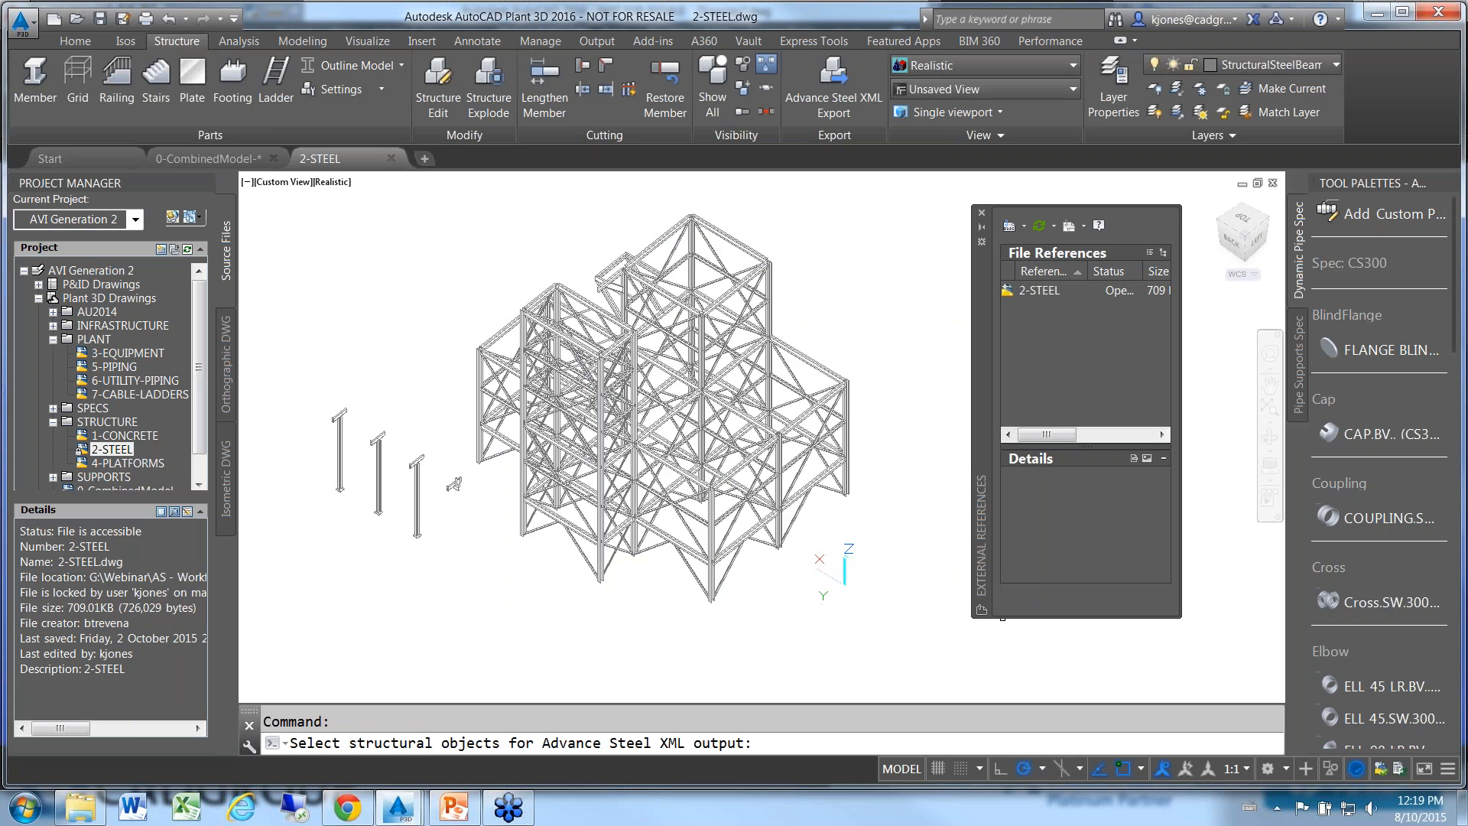
{"action": "left_click", "coordinate": [892, 580]}
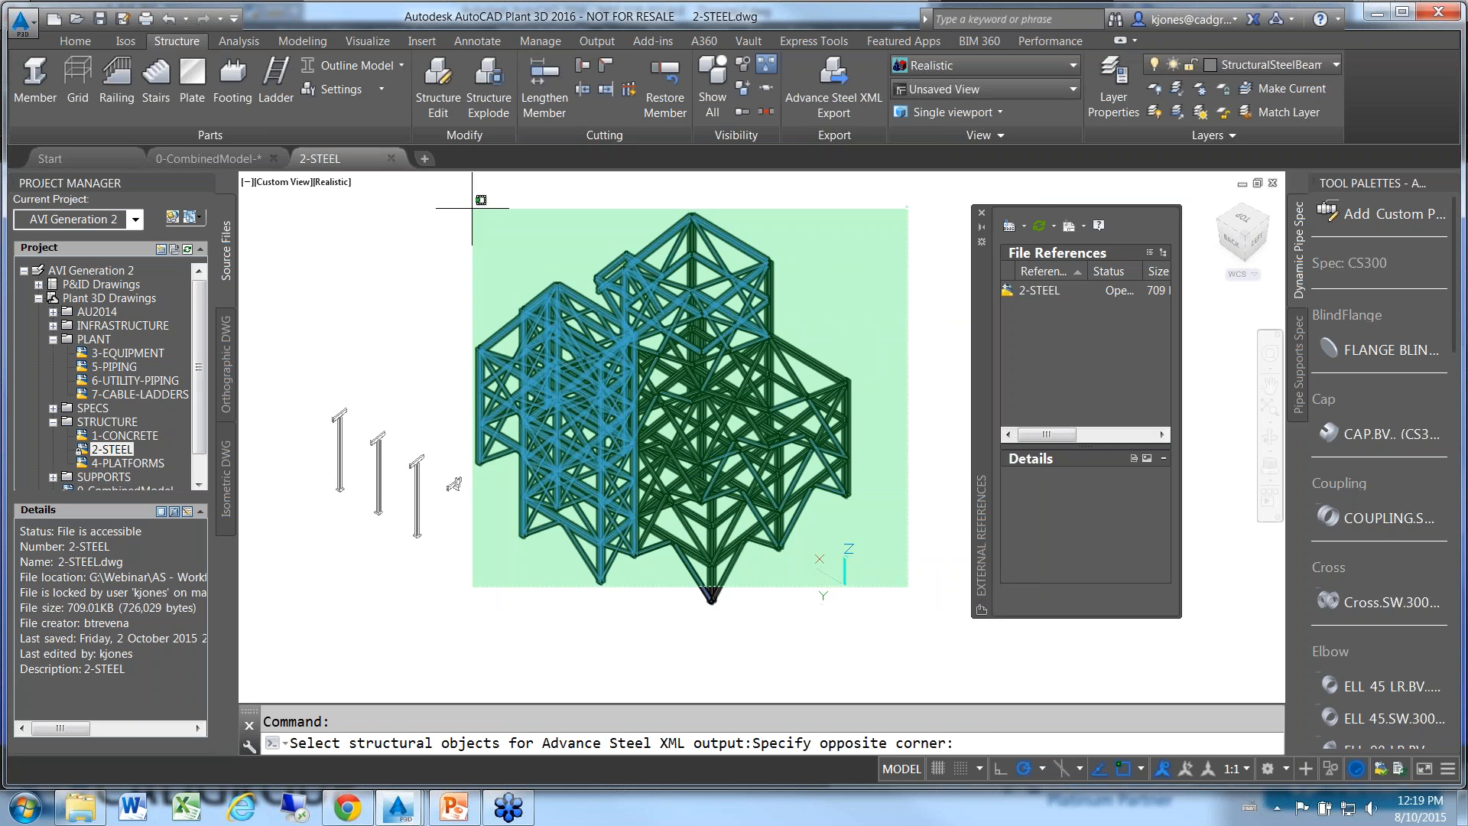
{"action": "left_click", "coordinate": [476, 214]}
{"action": "key", "text": "Return"}
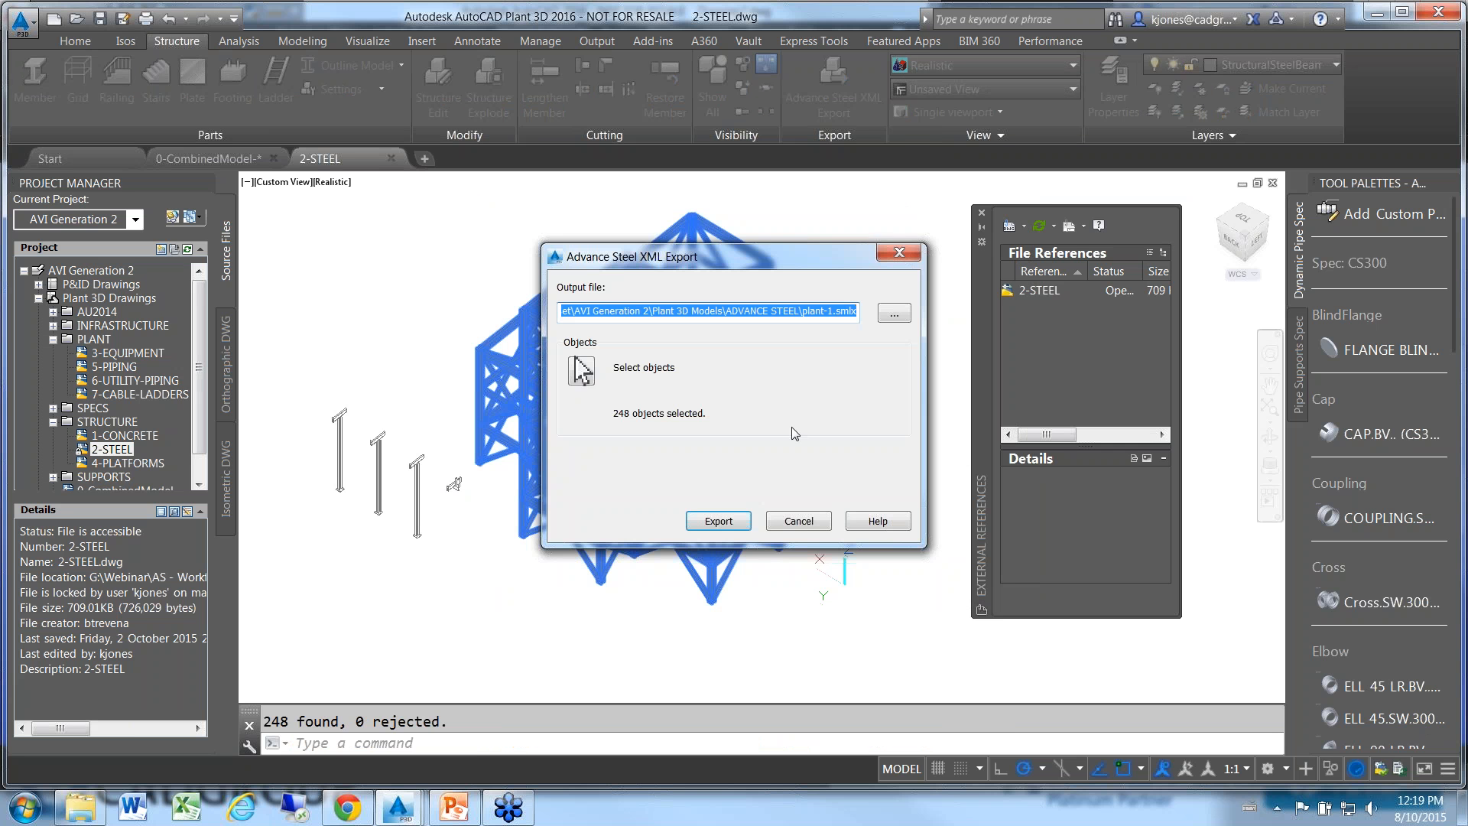
{"action": "left_click", "coordinate": [711, 523]}
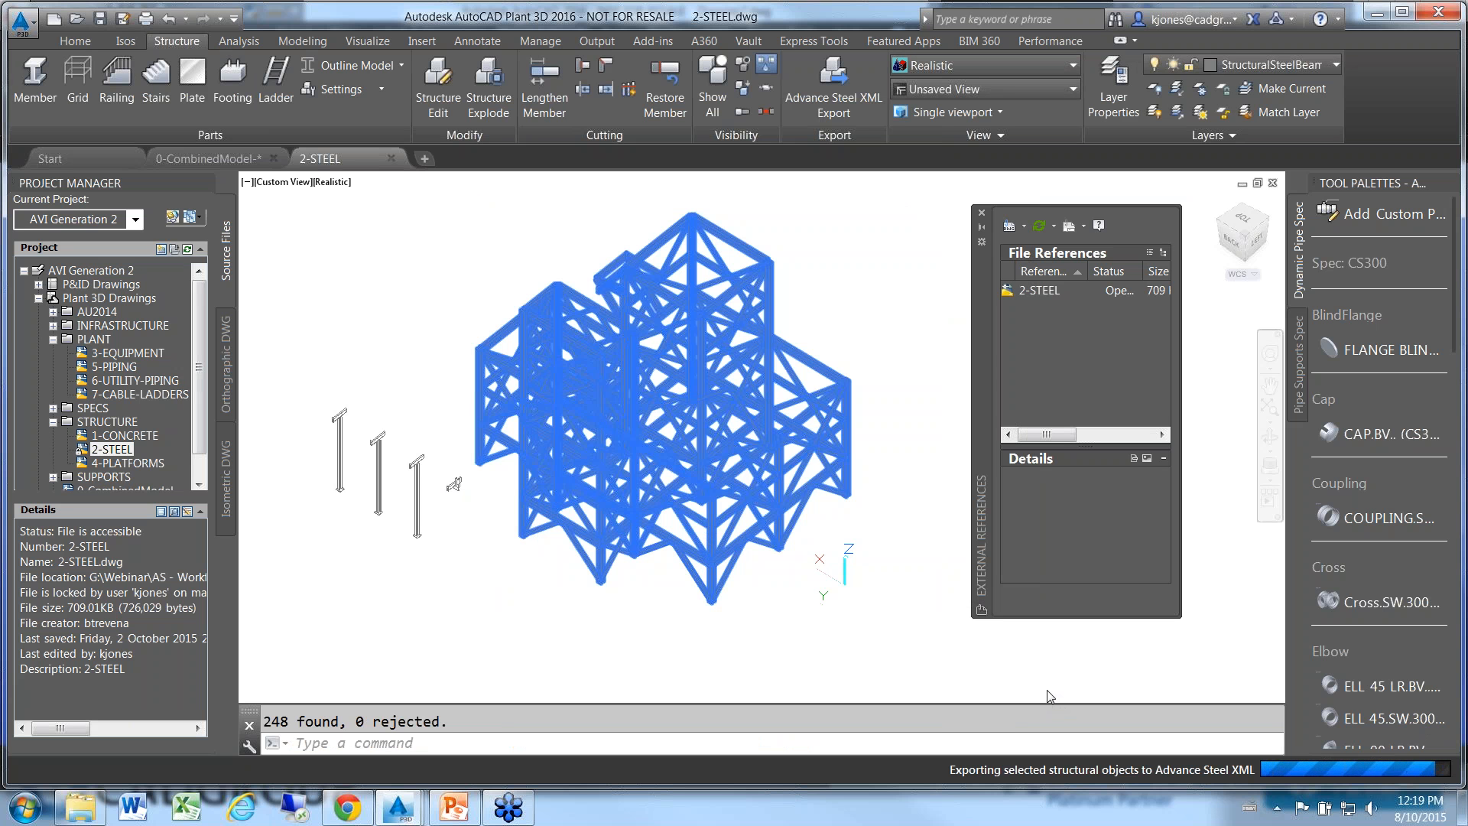
- Close the 2-STEEL drawing and switch to Advance Steel with the empty Drawing2
{"action": "left_click", "coordinate": [1273, 184]}
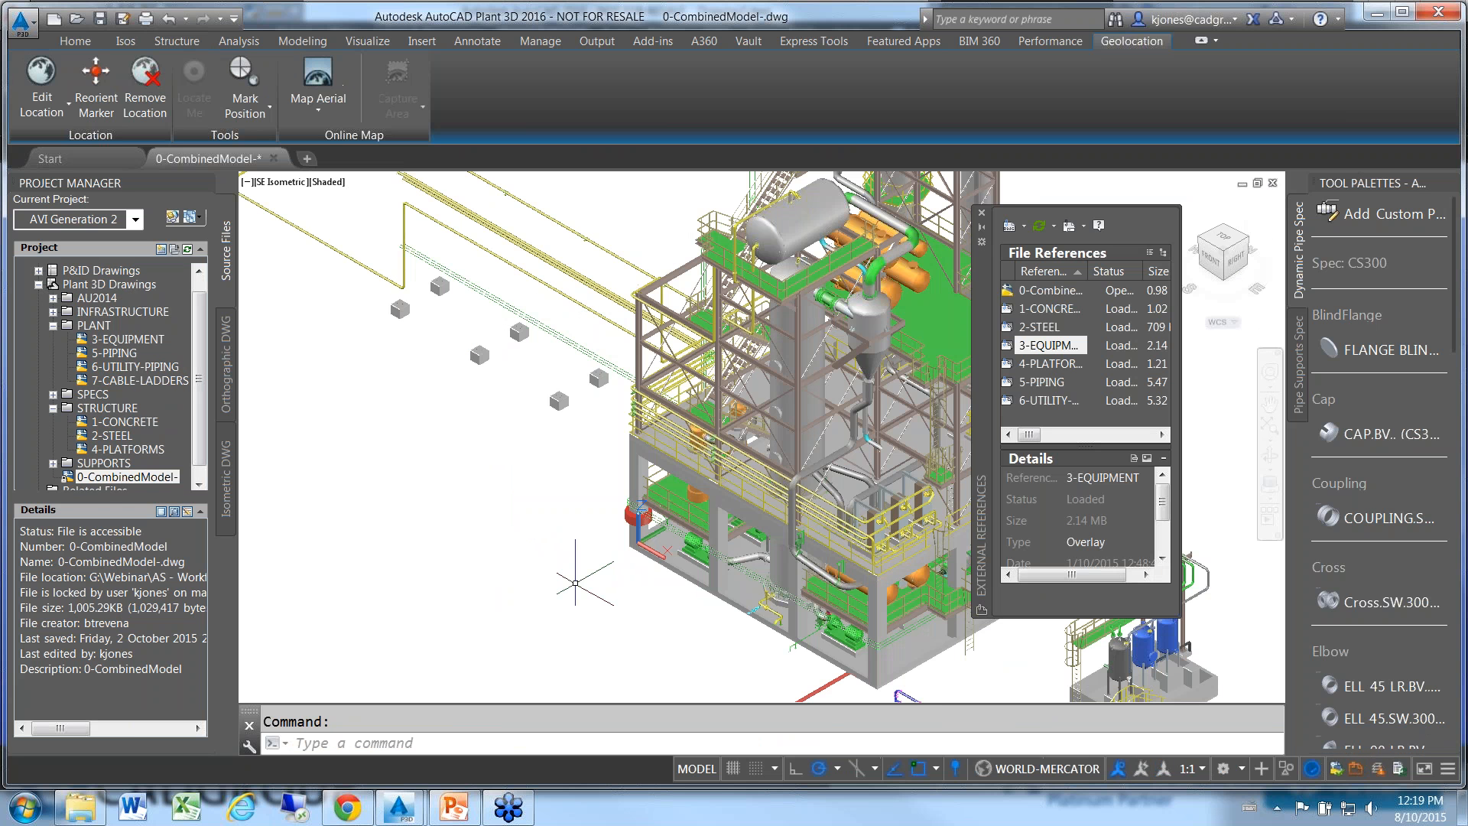
{"action": "mouse_move", "coordinate": [410, 813]}
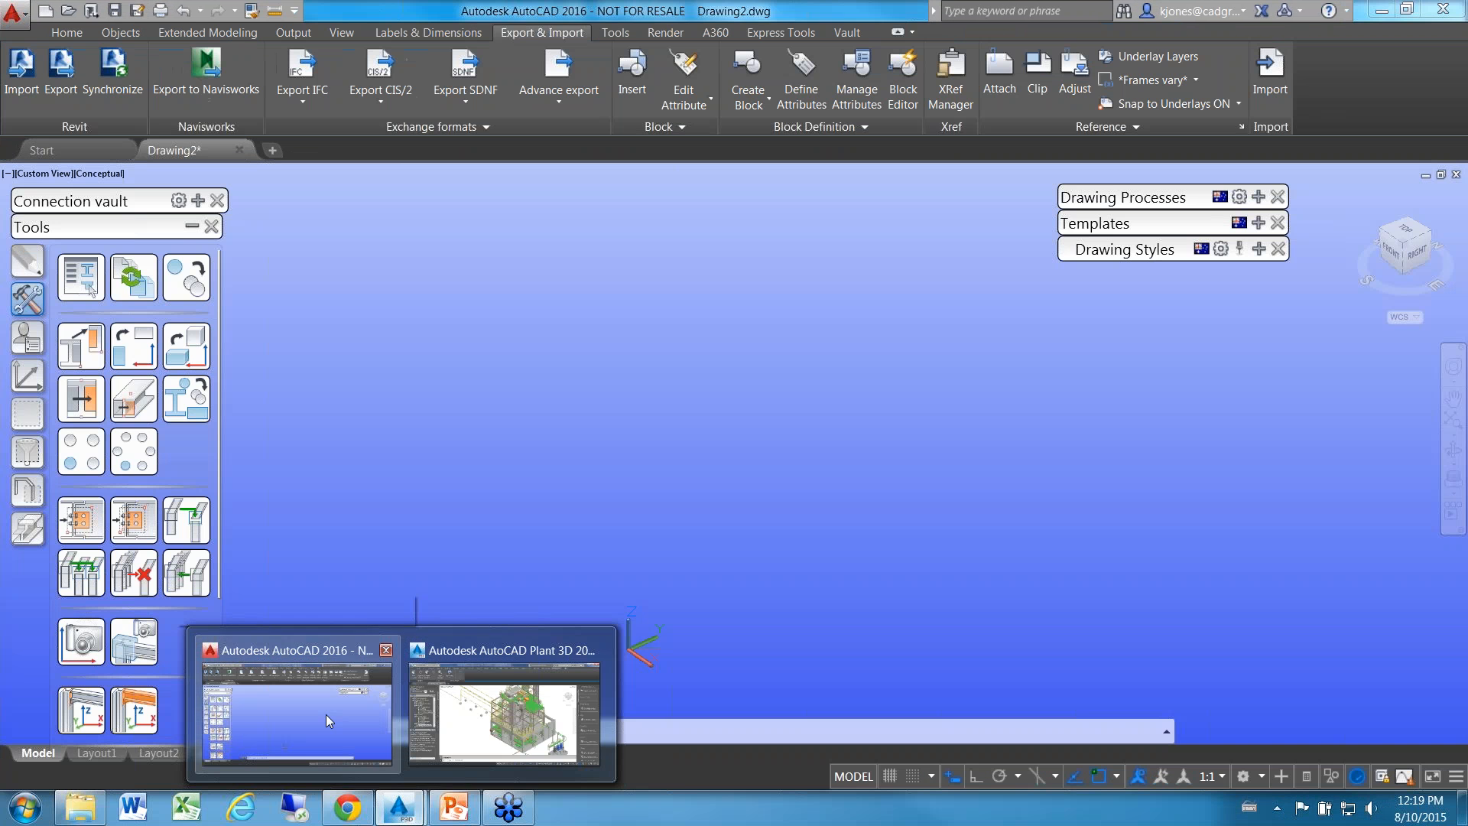
{"action": "left_click", "coordinate": [325, 714]}
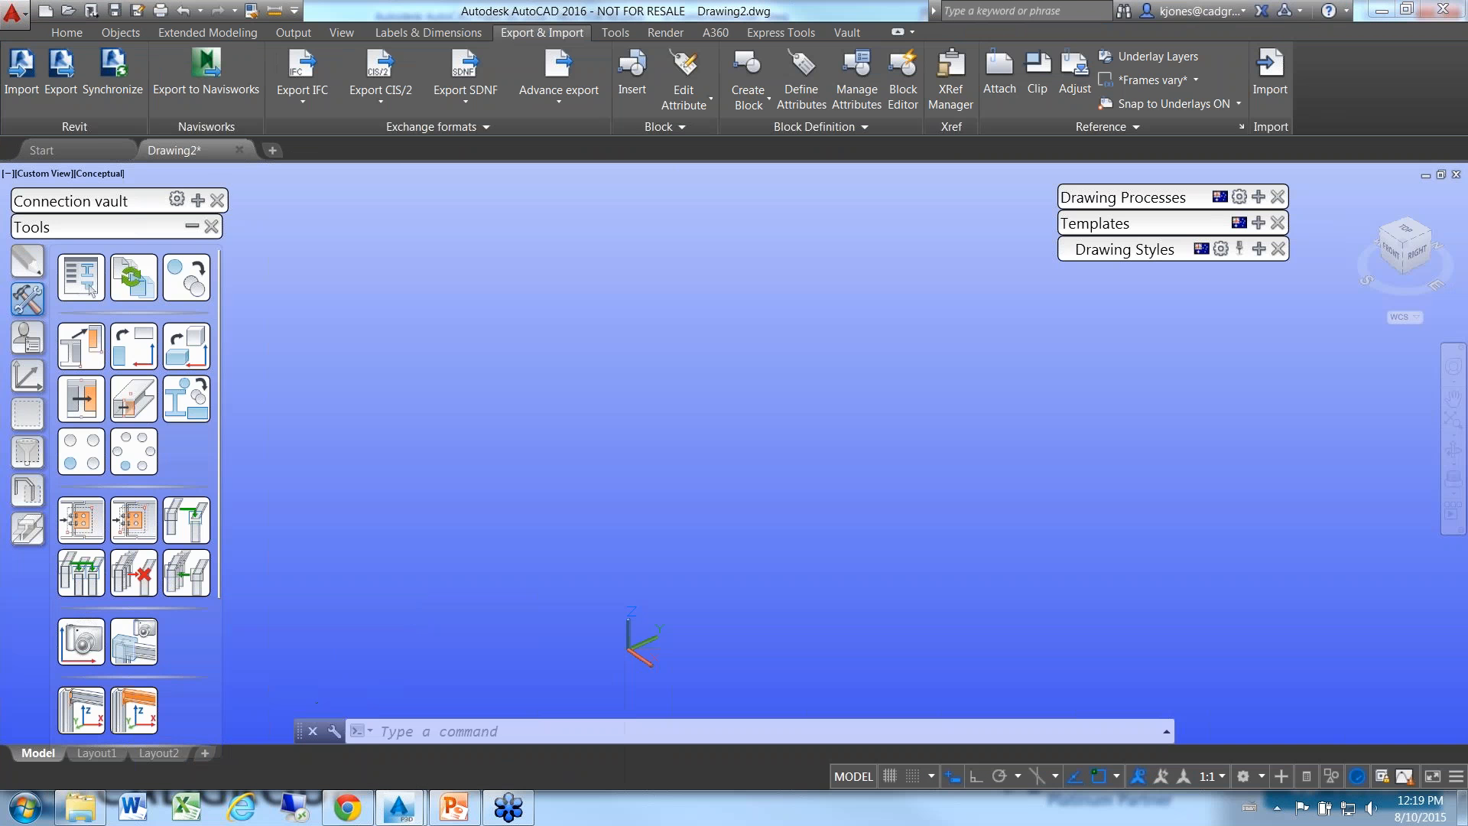
- Collapse the Advance Tool Palette and import plant-1.smlx from the ADVANCE STEEL folder into Drawing2
{"action": "left_click", "coordinate": [190, 228]}
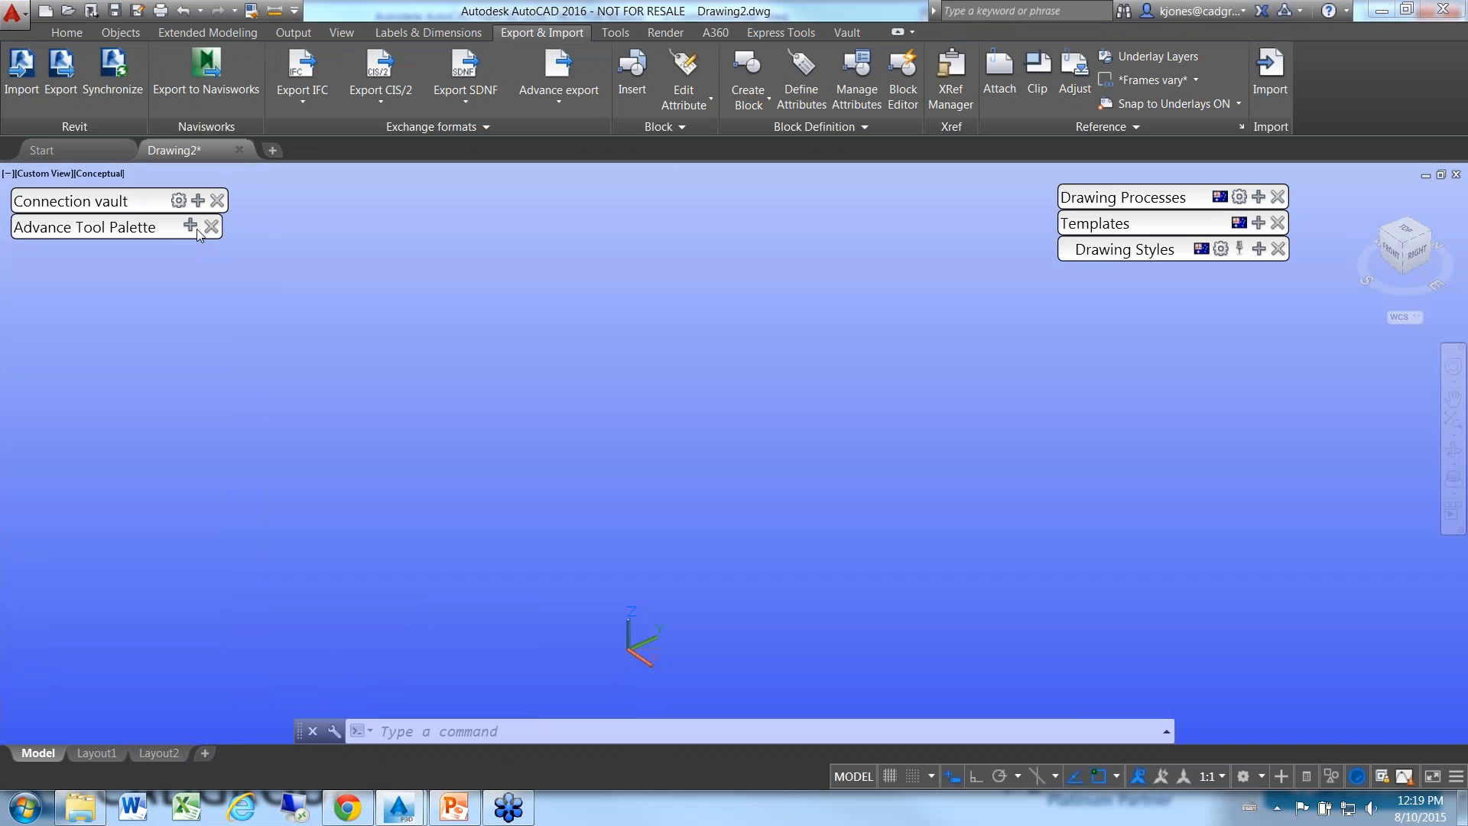
{"action": "left_click", "coordinate": [21, 67]}
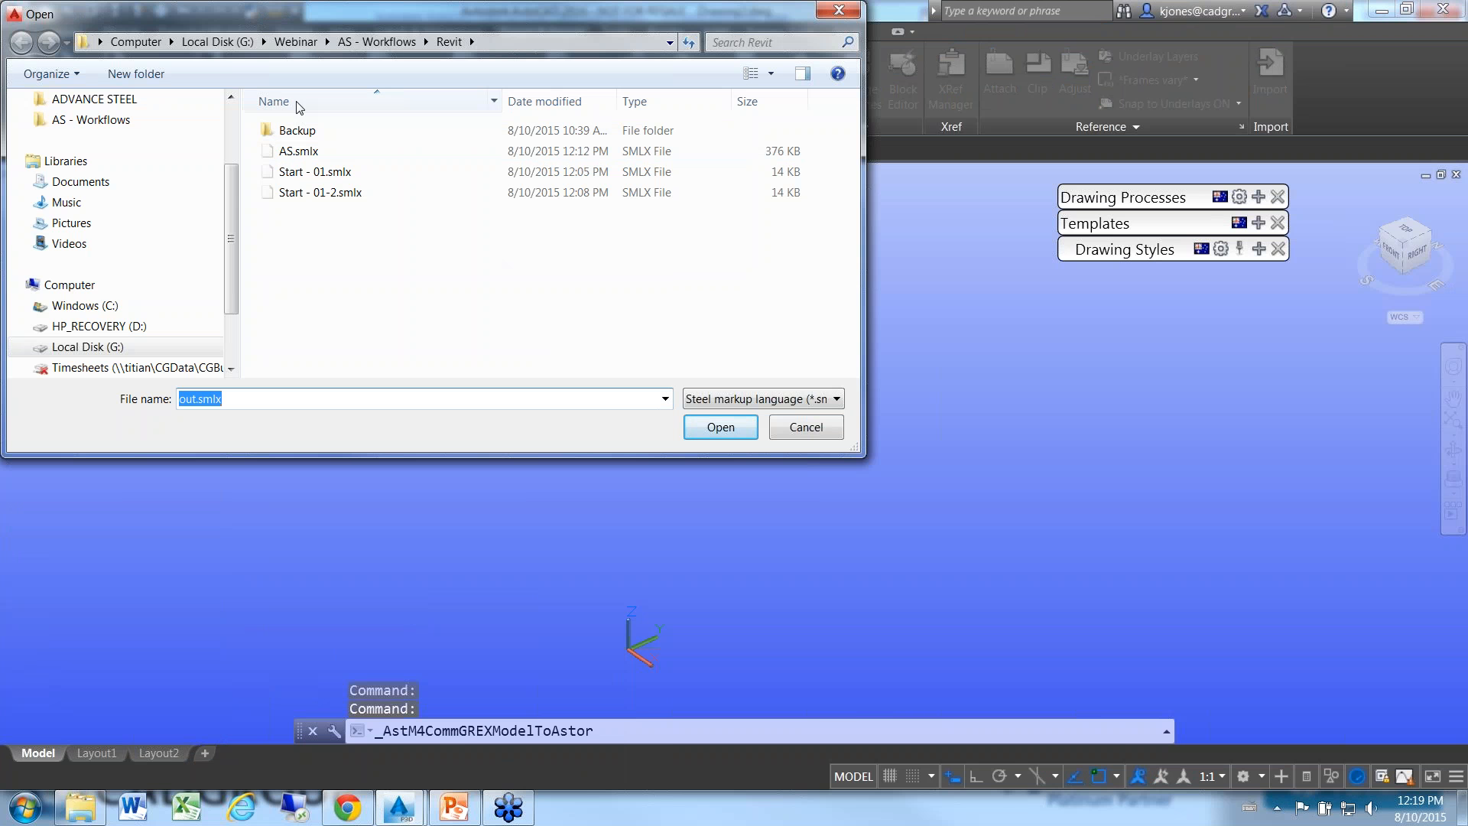
{"action": "left_click", "coordinate": [119, 105]}
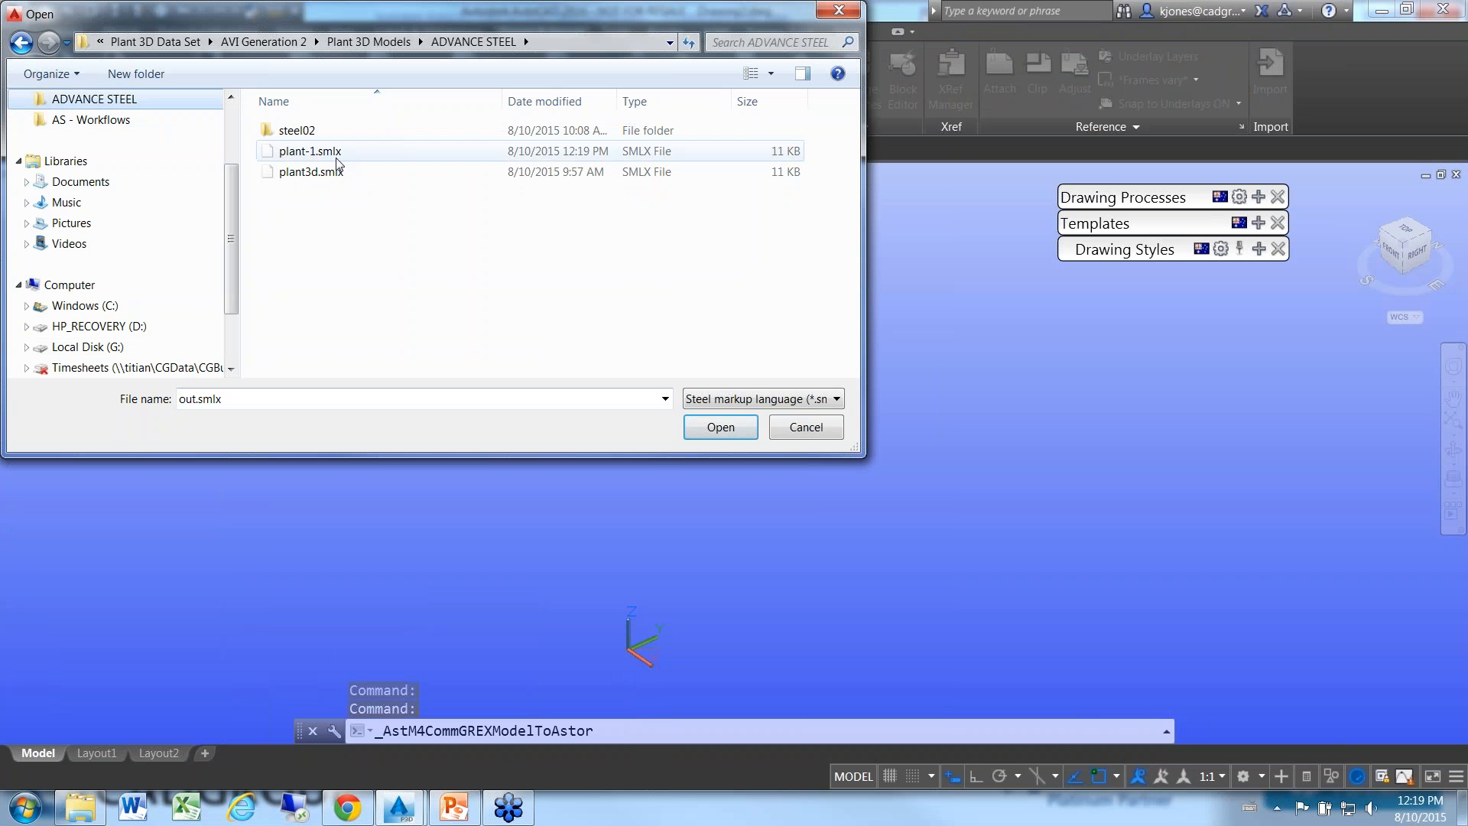
{"action": "left_click", "coordinate": [309, 151]}
{"action": "left_click", "coordinate": [688, 434]}
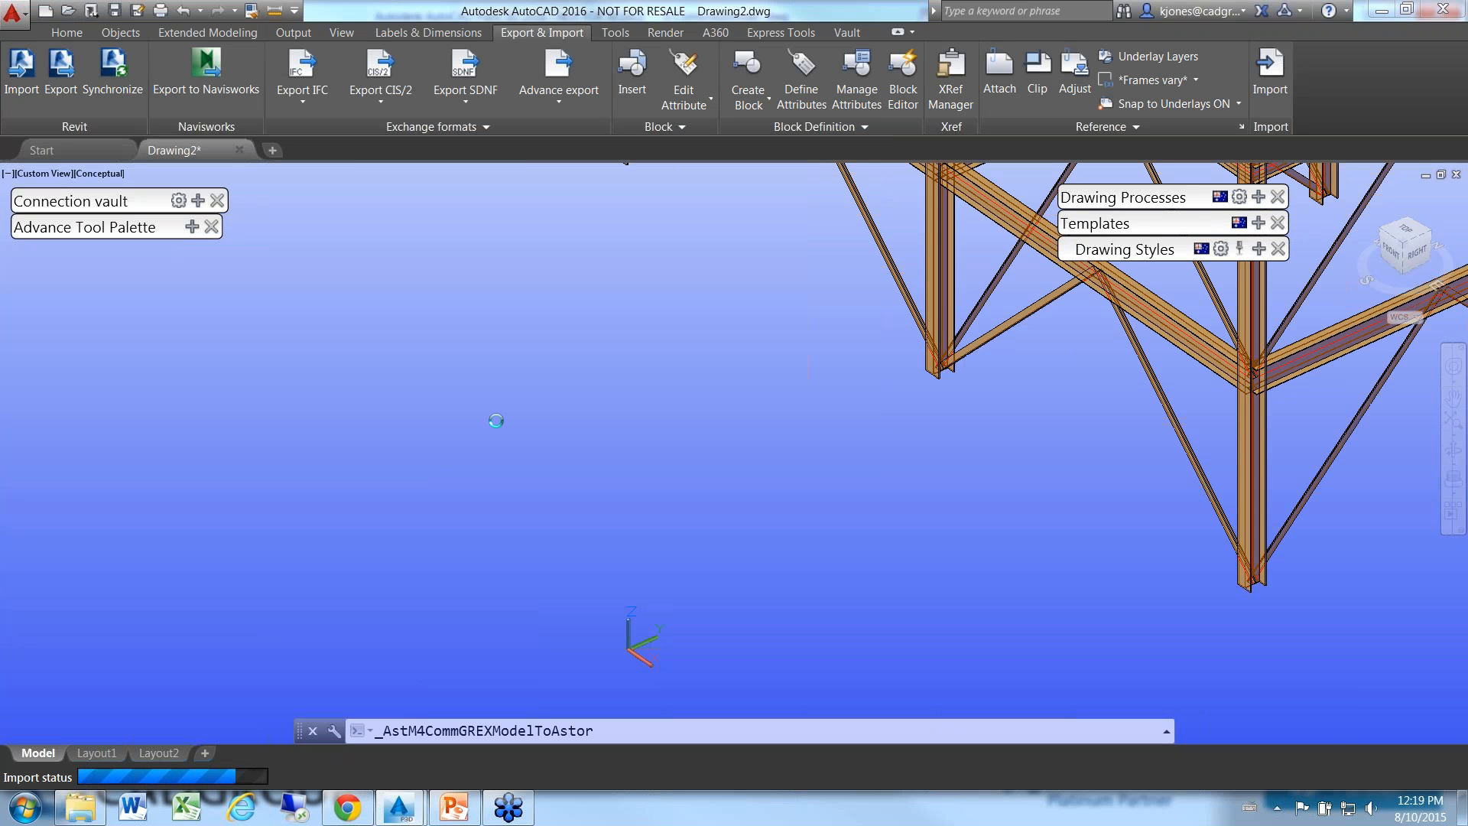
- Create a work area around the front-left part of the steel frame, with Low level of detail for the members outside it
{"action": "middle_click_drag", "start_coordinate": [828, 432], "coordinate": [489, 510]}
{"action": "scroll", "coordinate": [475, 505], "scroll_direction": "down", "scroll_amount": 6}
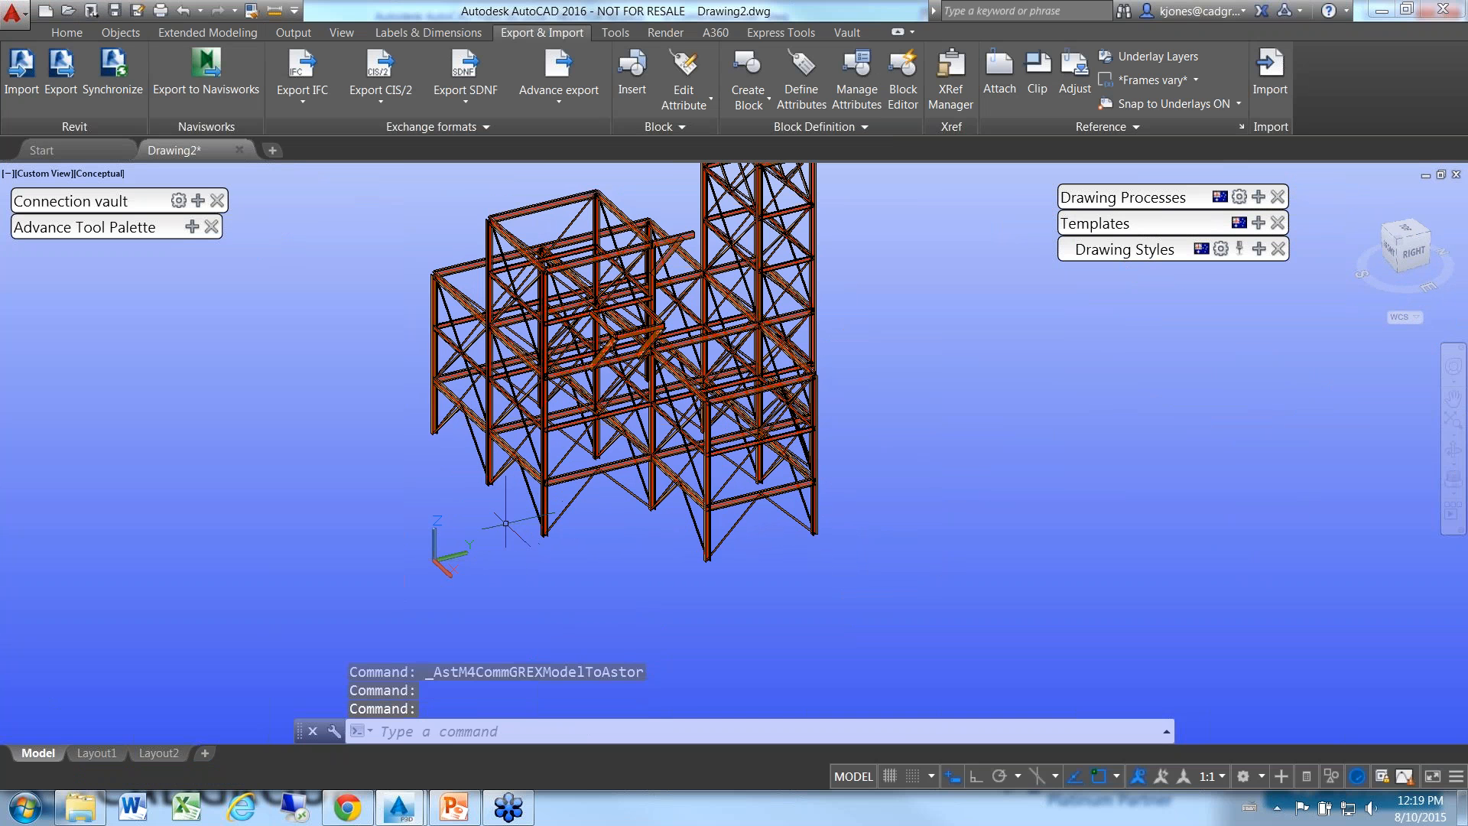
{"action": "middle_click_drag", "start_coordinate": [505, 523], "coordinate": [564, 568]}
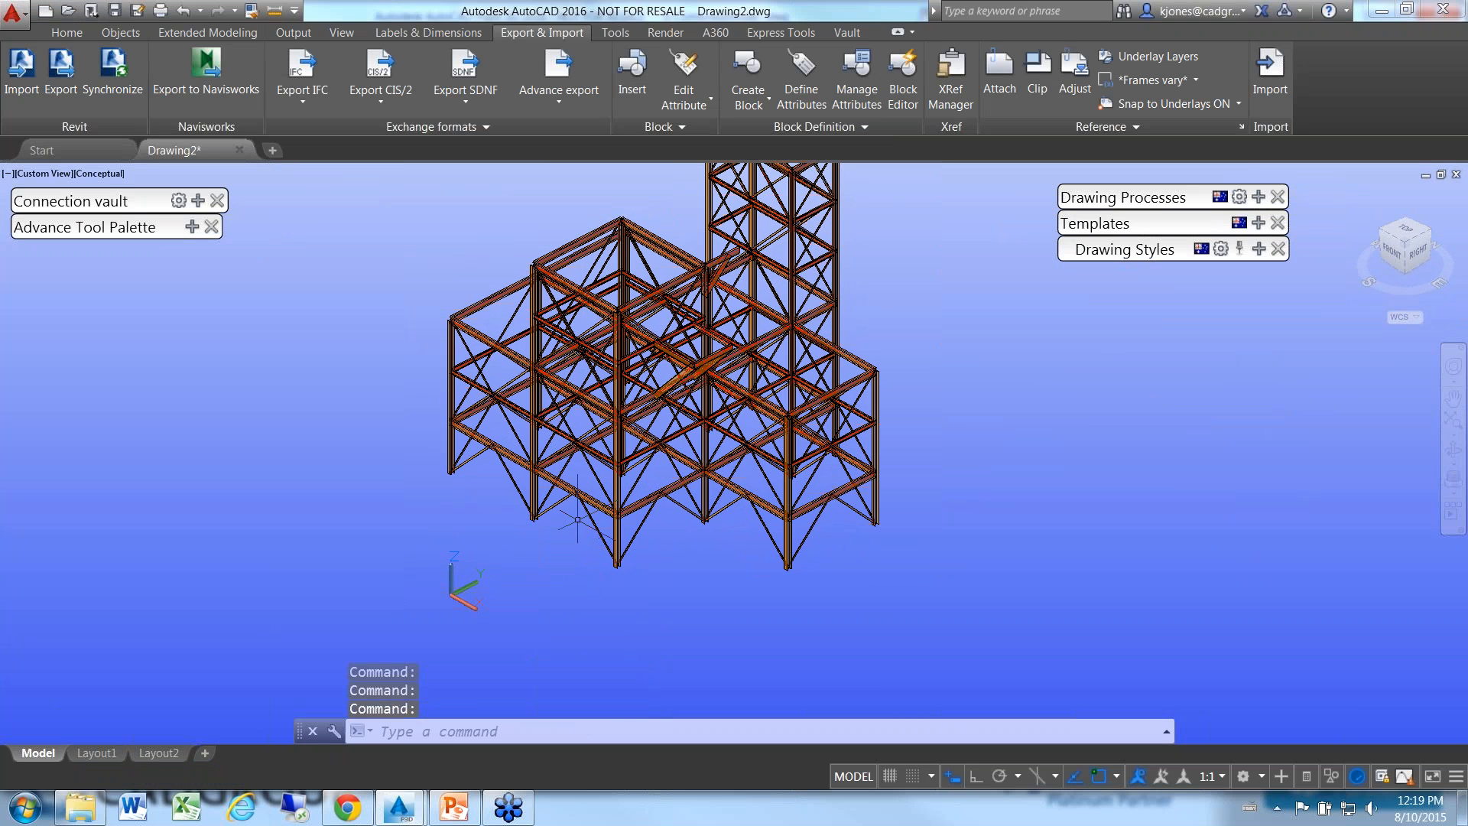
{"action": "middle_click_drag", "start_coordinate": [573, 535], "coordinate": [577, 549], "text": "shift"}
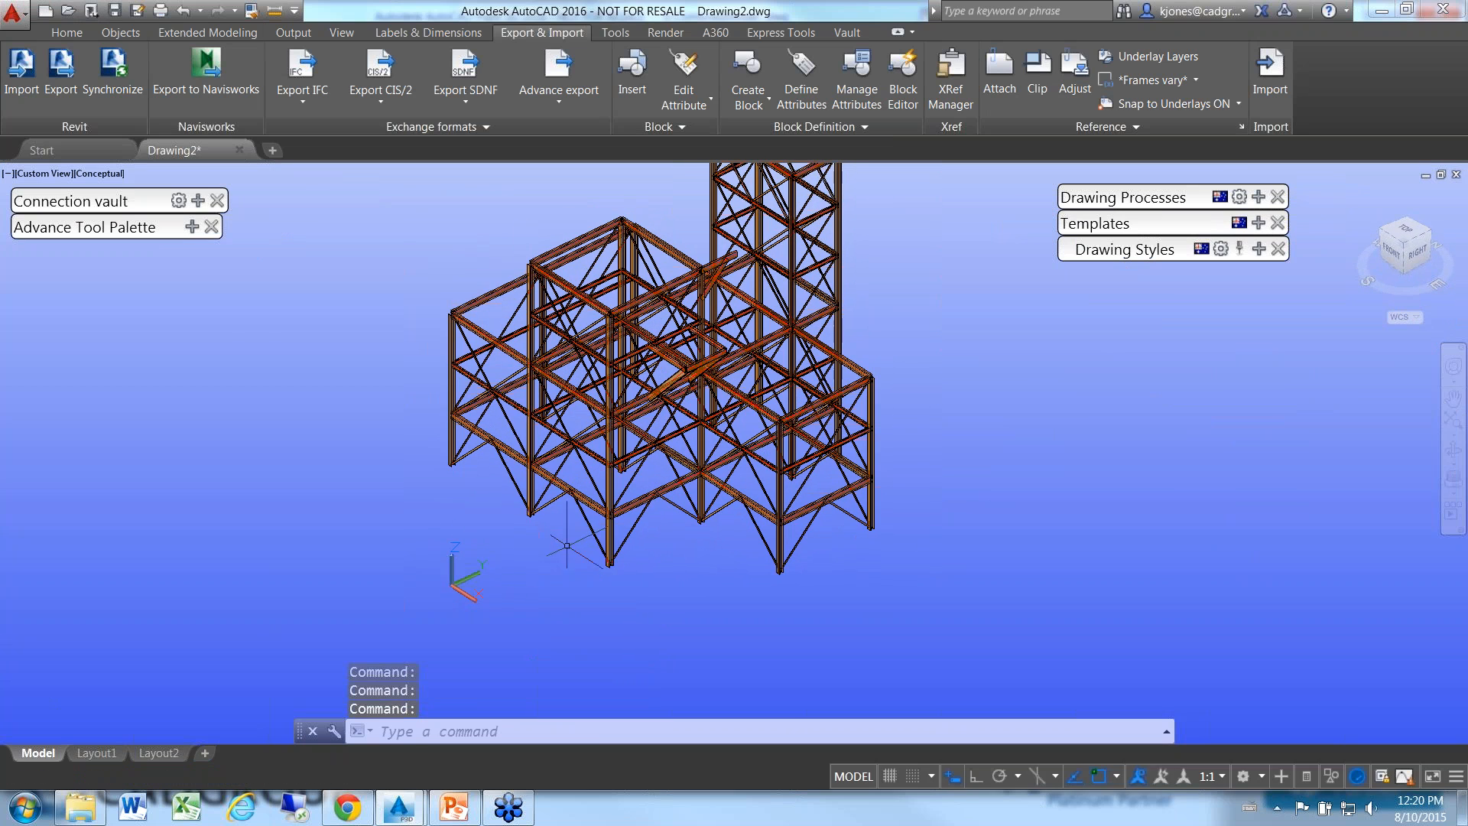
{"action": "left_click", "coordinate": [67, 33]}
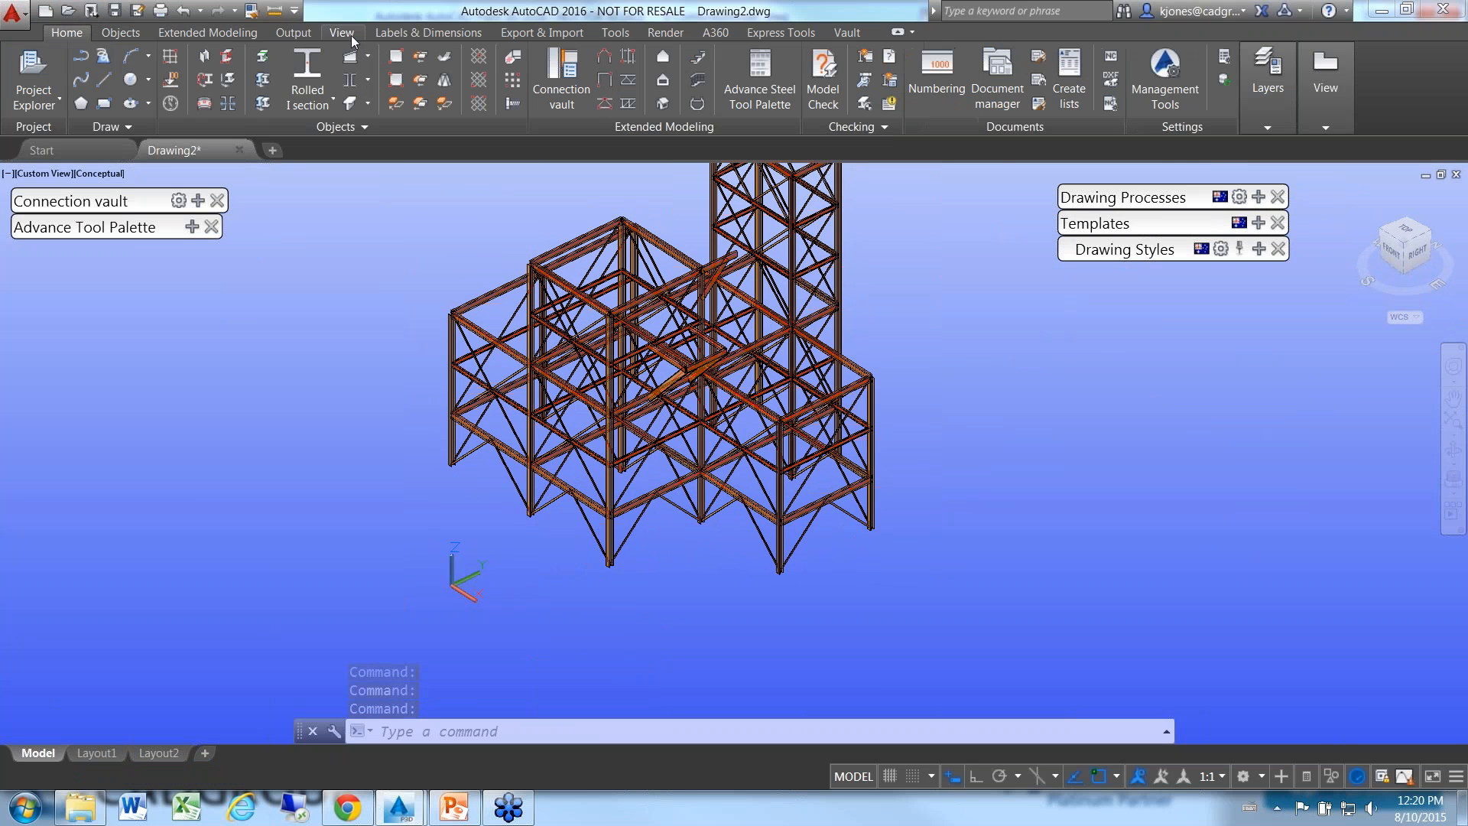
{"action": "left_click", "coordinate": [351, 36]}
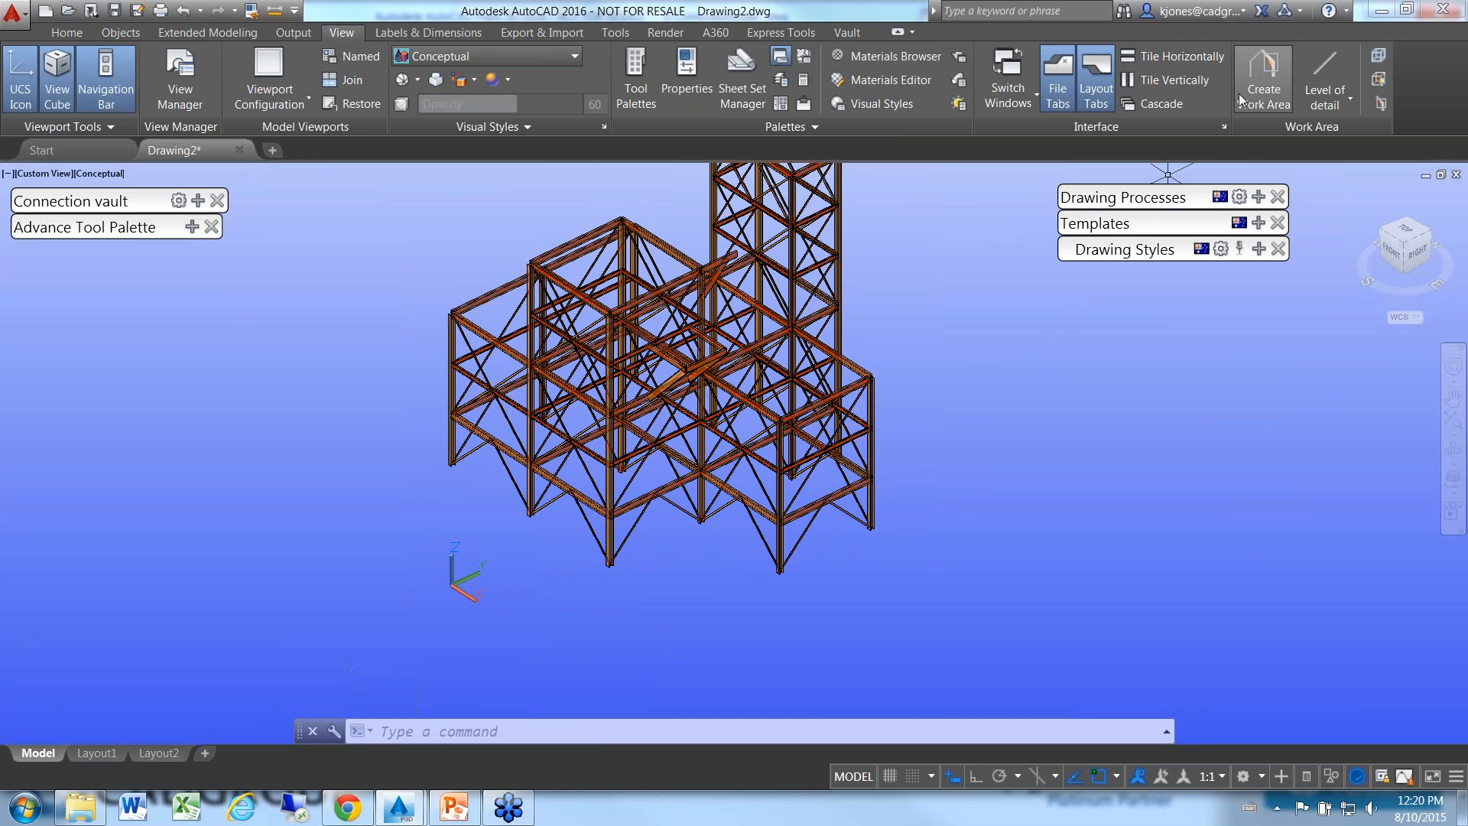
{"action": "left_click", "coordinate": [1260, 76]}
{"action": "scroll", "coordinate": [481, 451], "scroll_direction": "up", "scroll_amount": 5}
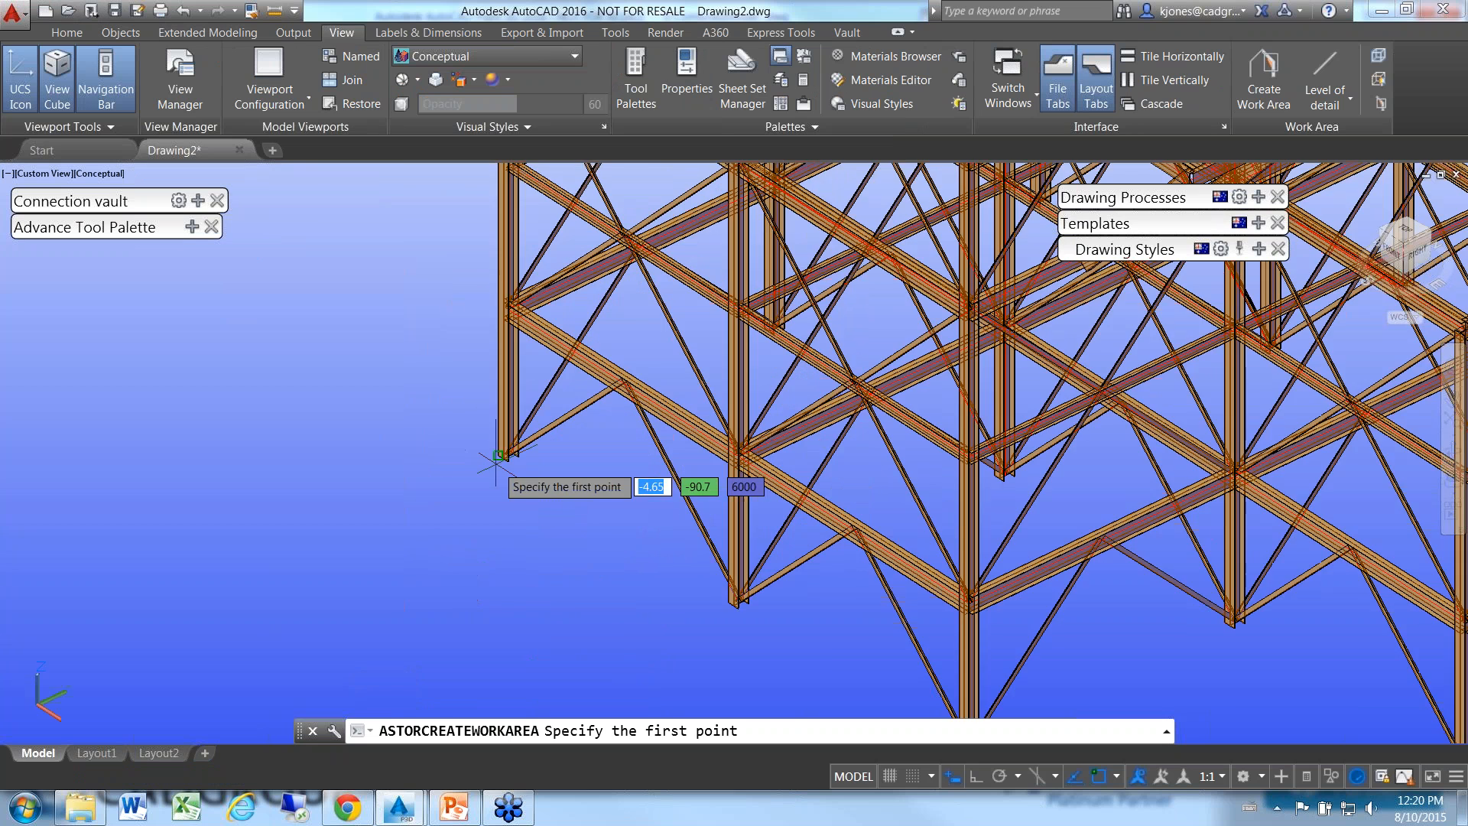
{"action": "left_click", "coordinate": [493, 453]}
{"action": "scroll", "coordinate": [480, 454], "scroll_direction": "down", "scroll_amount": 5}
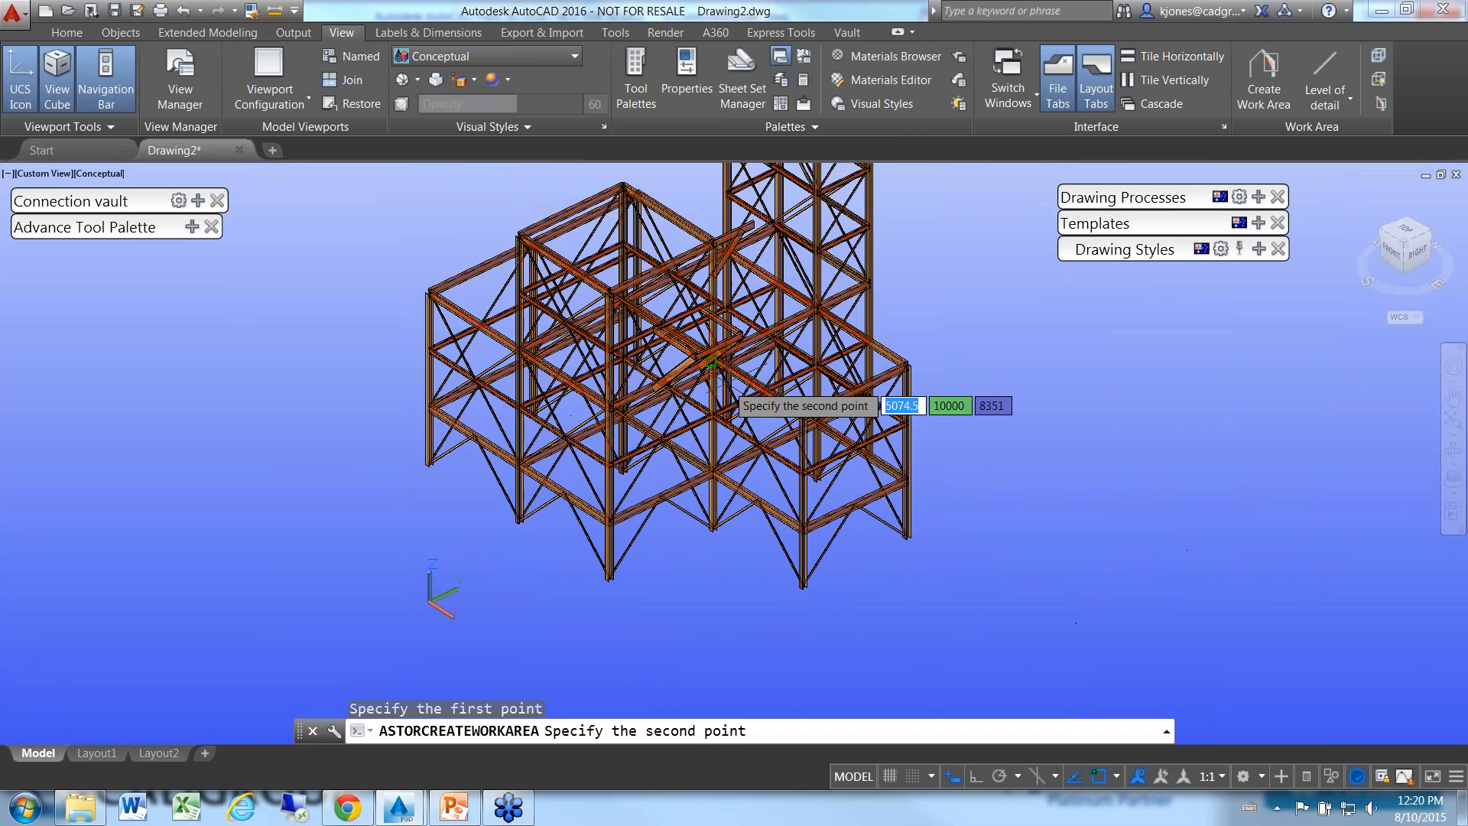
{"action": "middle_click_drag", "start_coordinate": [648, 579], "coordinate": [701, 282], "text": "shift"}
{"action": "left_click", "coordinate": [703, 297]}
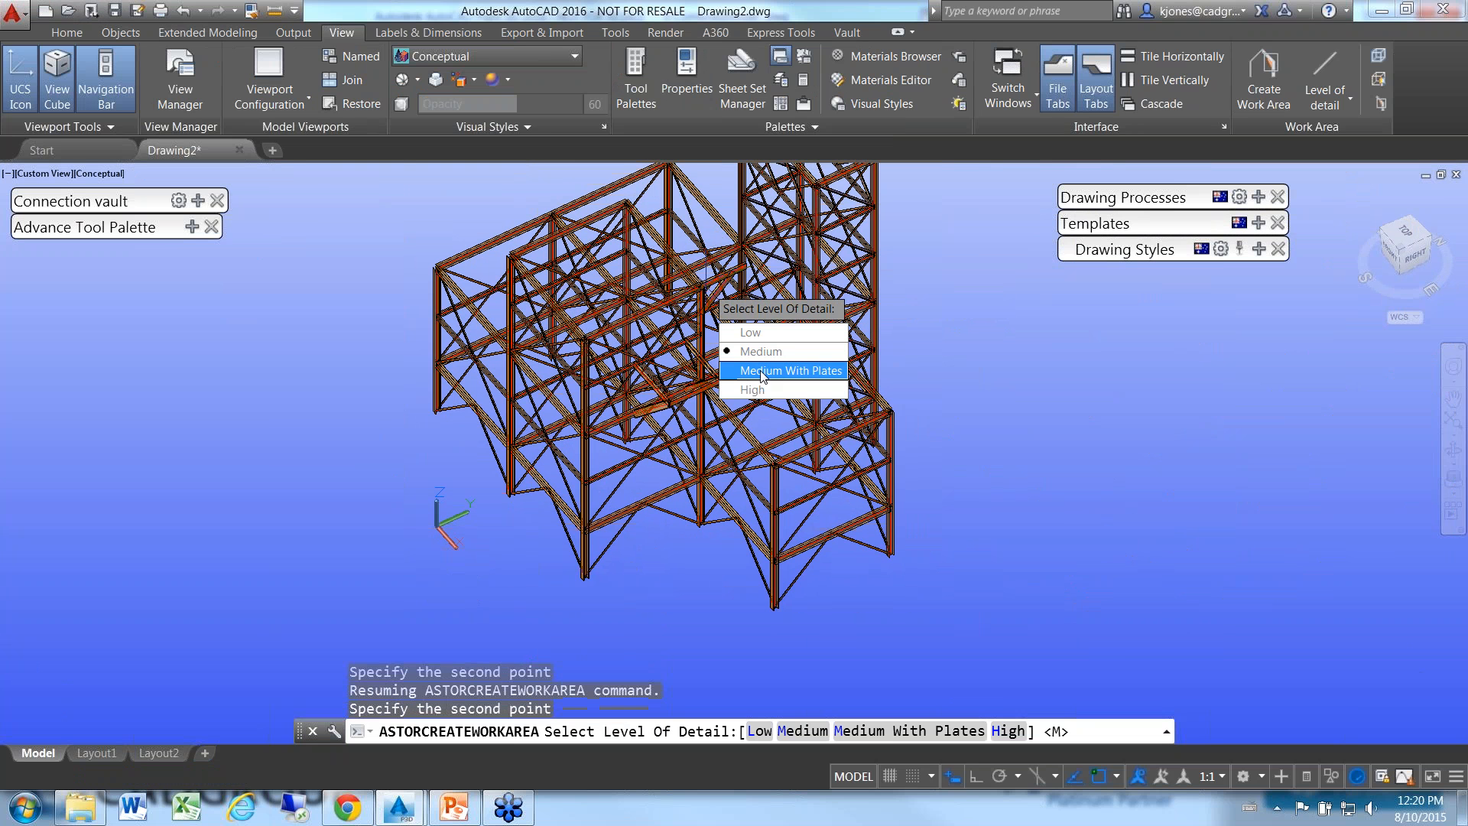
{"action": "left_click", "coordinate": [751, 331]}
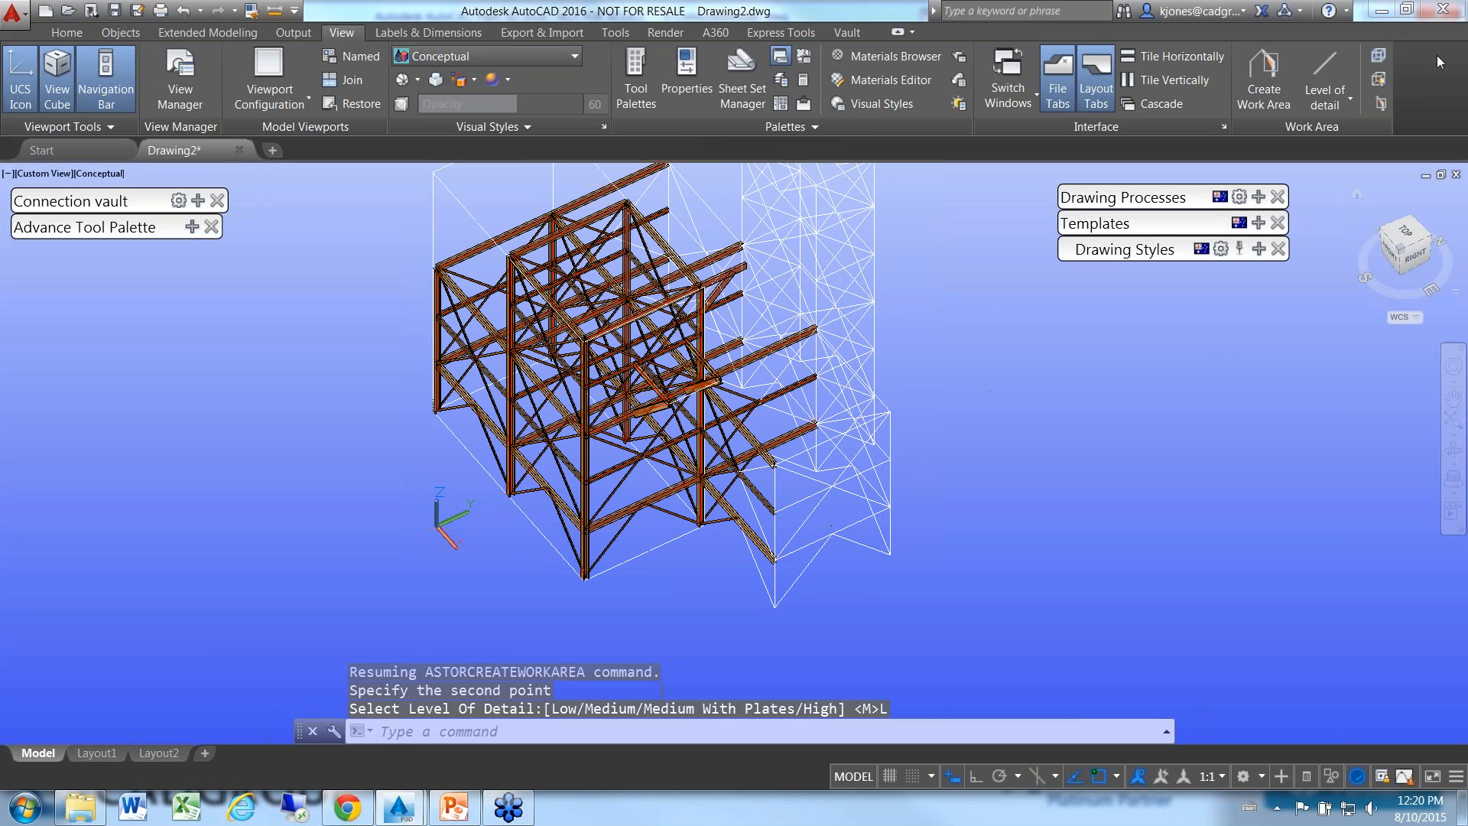
- Toggle the work area off and on, and hide the objects outside it
{"action": "left_click", "coordinate": [1377, 81]}
{"action": "left_click", "coordinate": [1379, 83]}
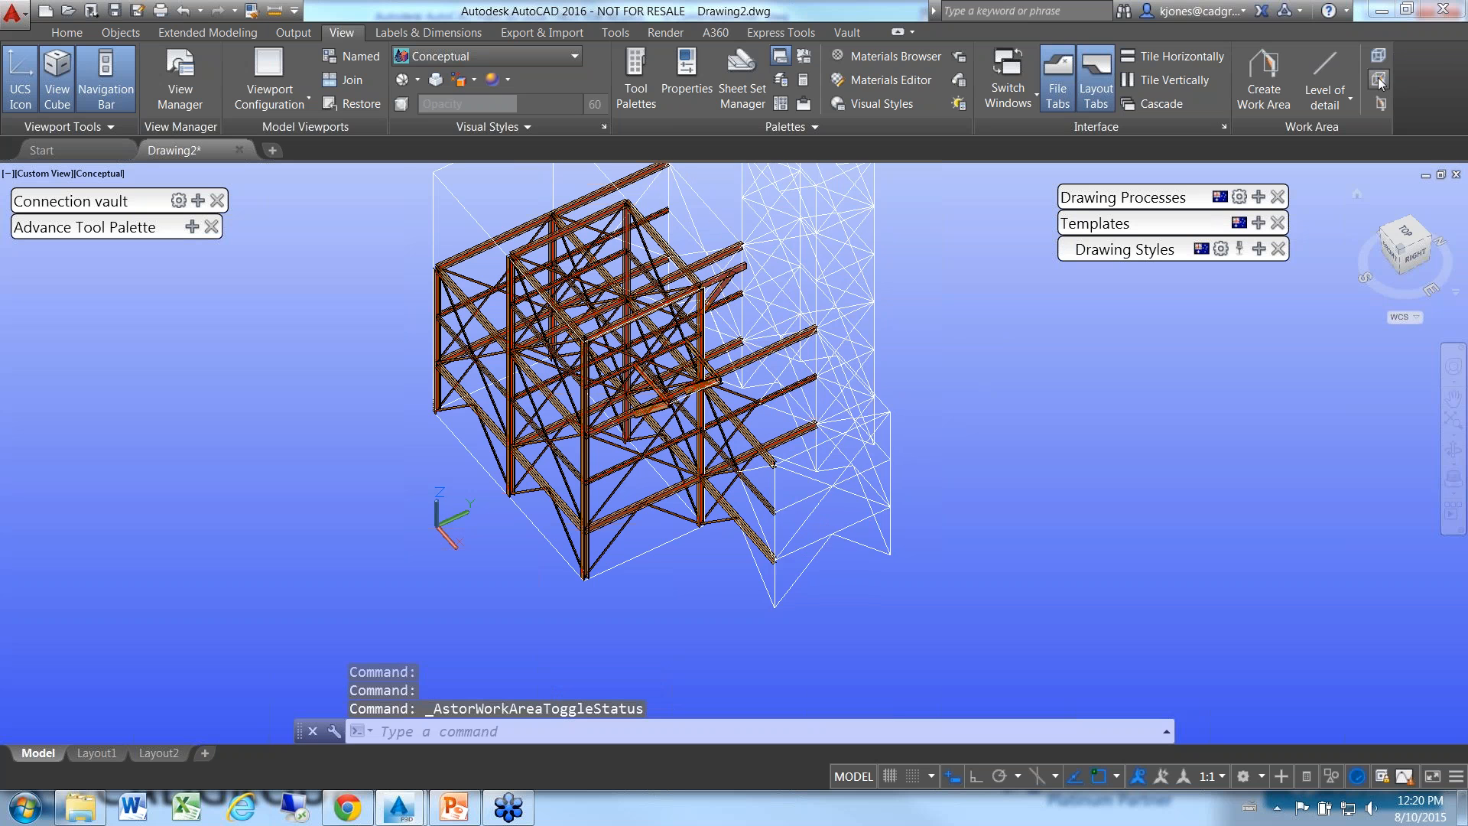
{"action": "left_click", "coordinate": [1380, 111]}
{"action": "middle_click_drag", "start_coordinate": [909, 430], "coordinate": [892, 425]}
{"action": "middle_click_drag", "start_coordinate": [728, 563], "coordinate": [768, 511], "text": "shift"}
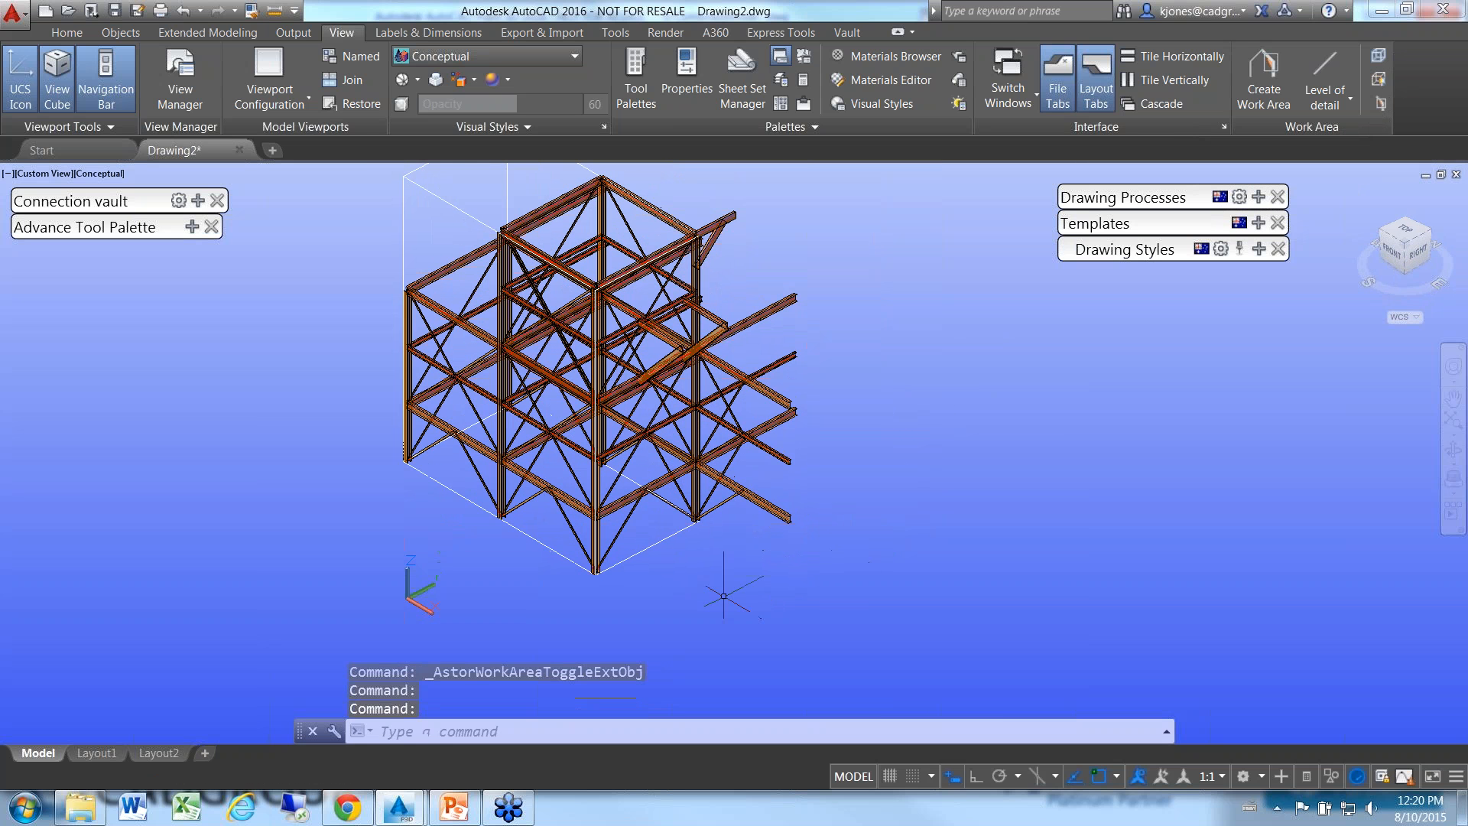
- Add a favourite Base plate connection to the outer left corner column of the work area and accept its default properties
{"action": "scroll", "coordinate": [508, 551], "scroll_direction": "up", "scroll_amount": 2}
{"action": "middle_click_drag", "start_coordinate": [519, 556], "coordinate": [644, 618]}
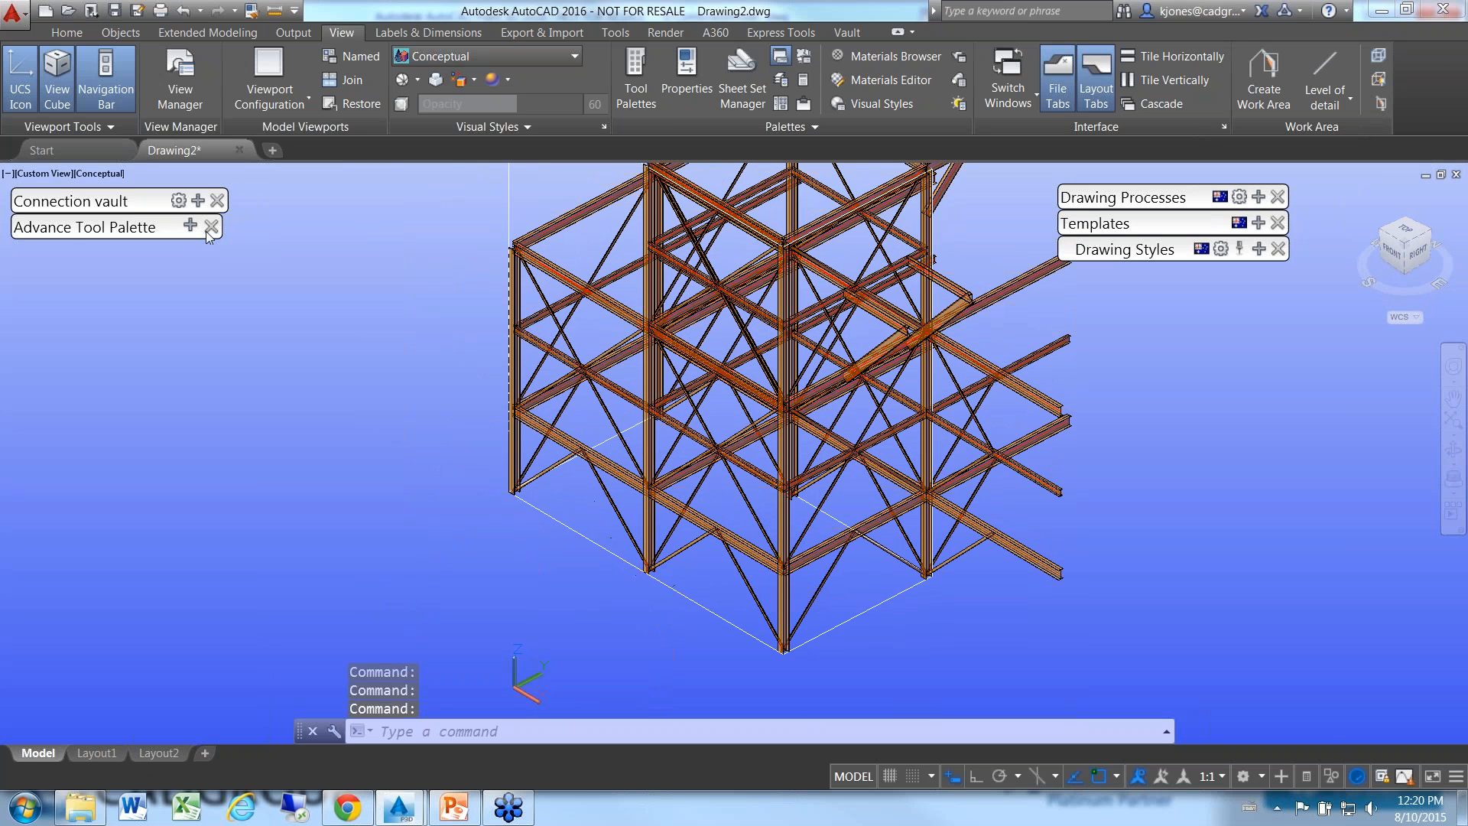
{"action": "left_click", "coordinate": [197, 200]}
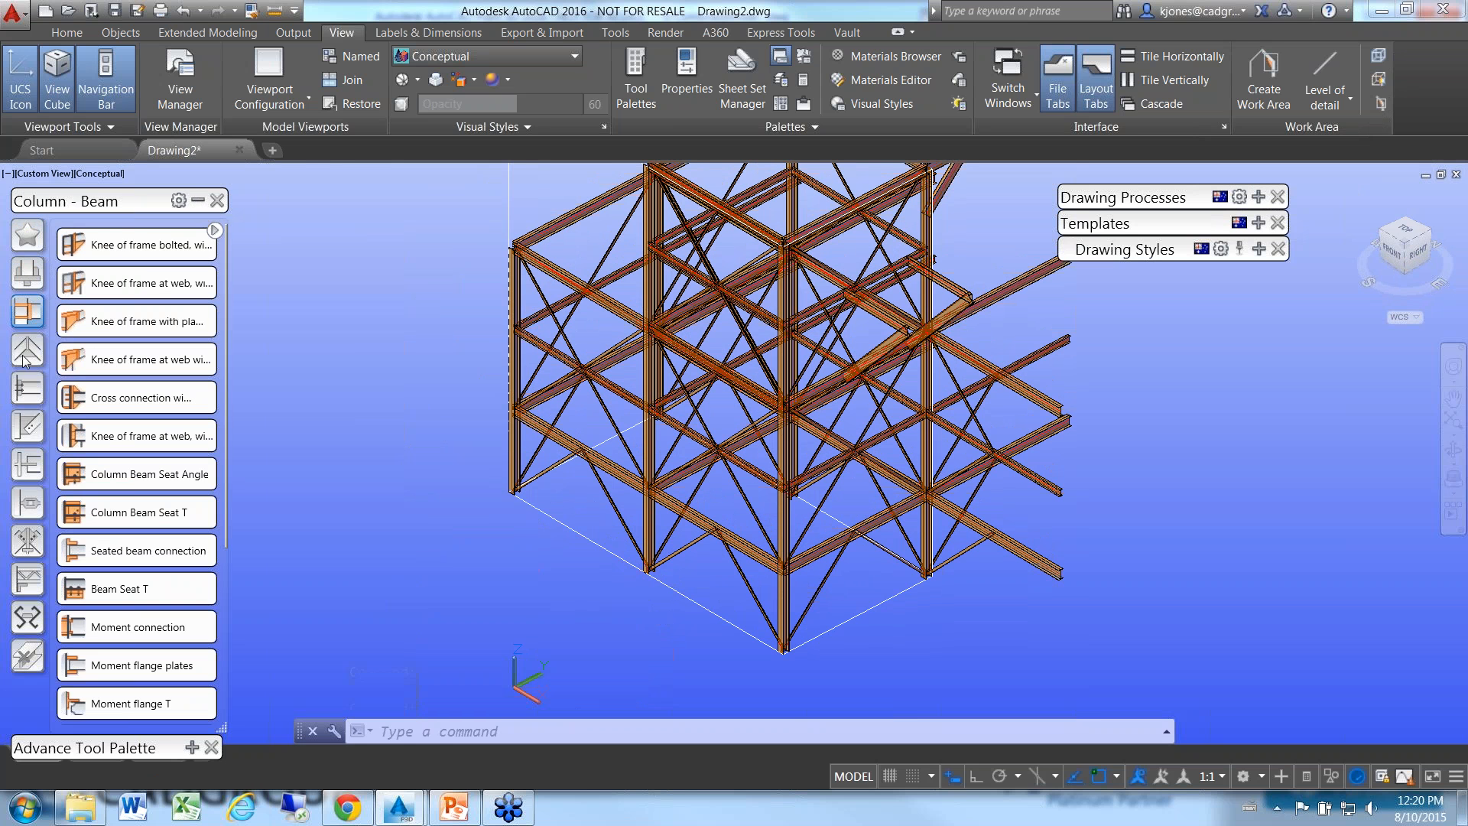
{"action": "mouse_move", "coordinate": [29, 392]}
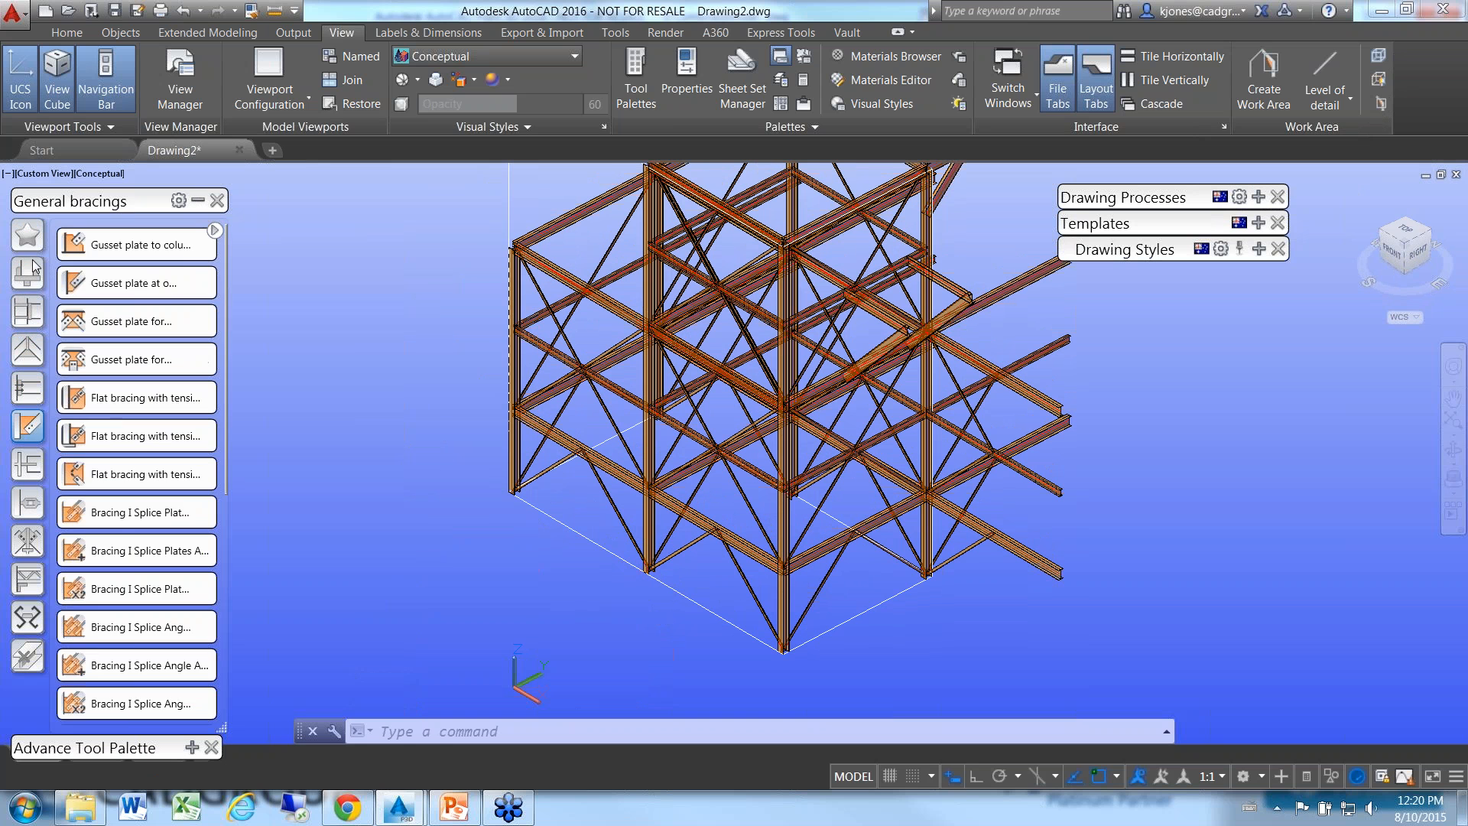
{"action": "mouse_move", "coordinate": [32, 267]}
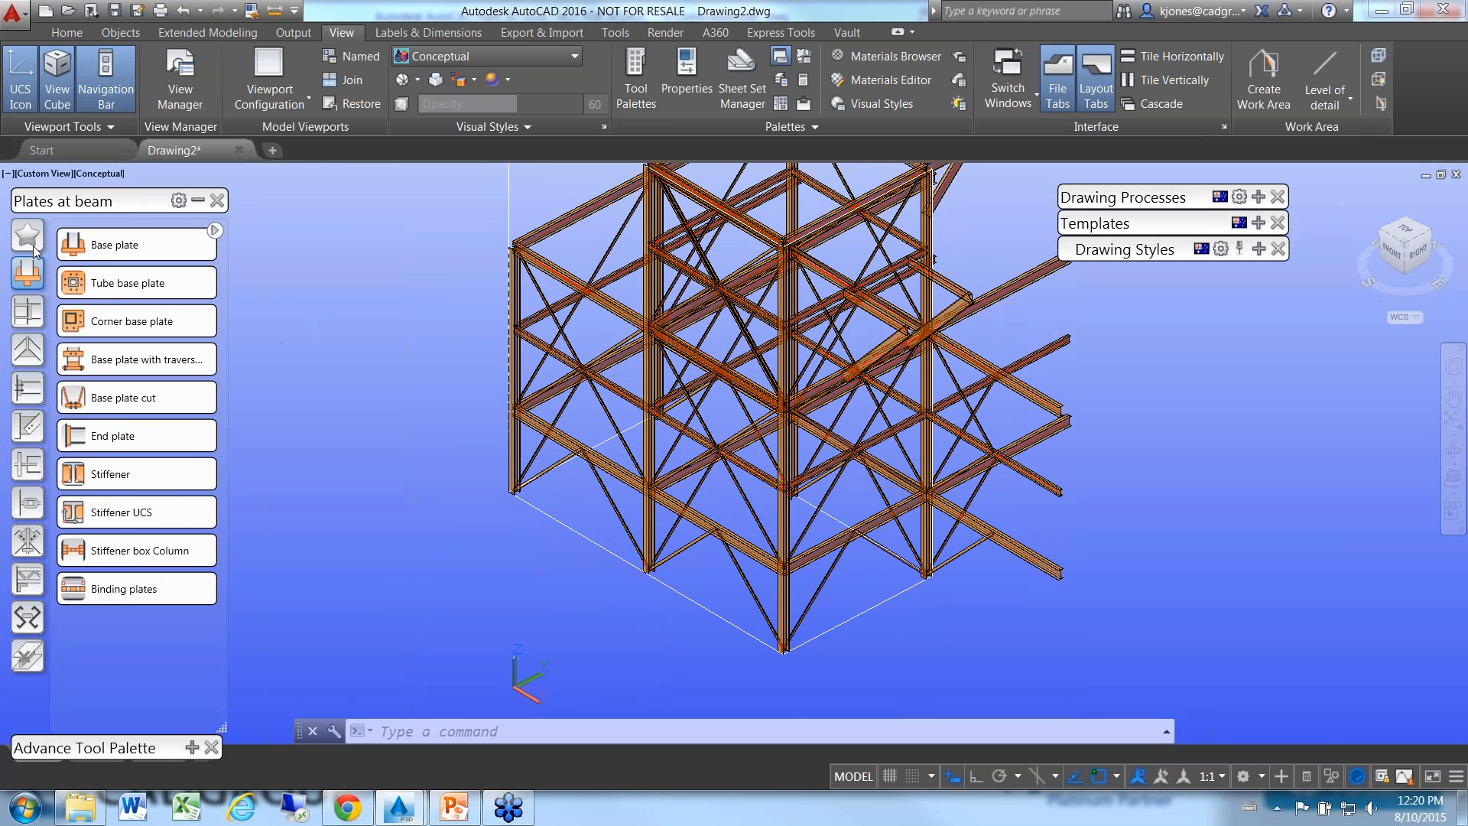
{"action": "left_click", "coordinate": [145, 398]}
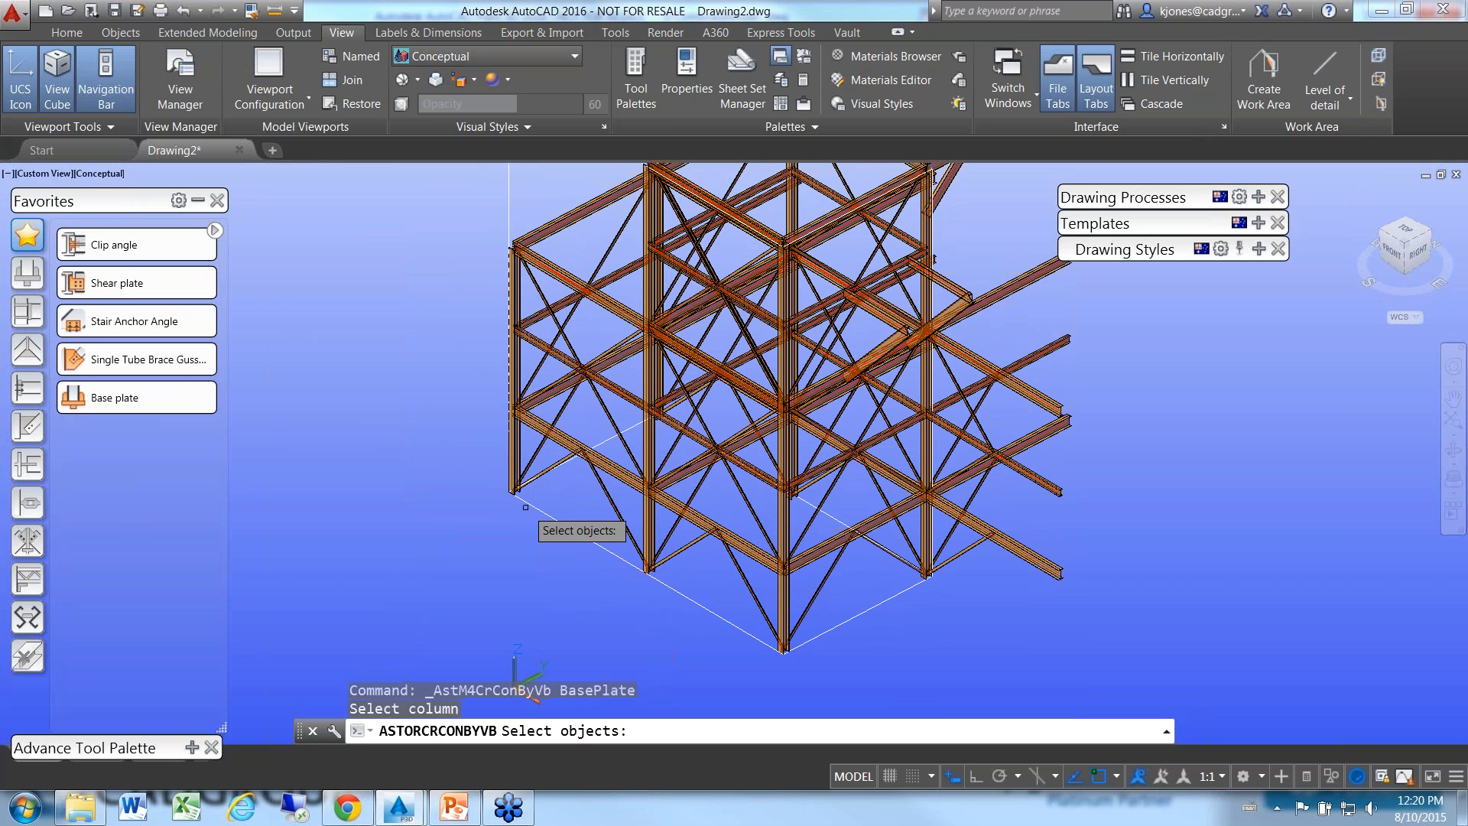
{"action": "scroll", "coordinate": [462, 448], "scroll_direction": "up", "scroll_amount": 2}
{"action": "left_click", "coordinate": [459, 450]}
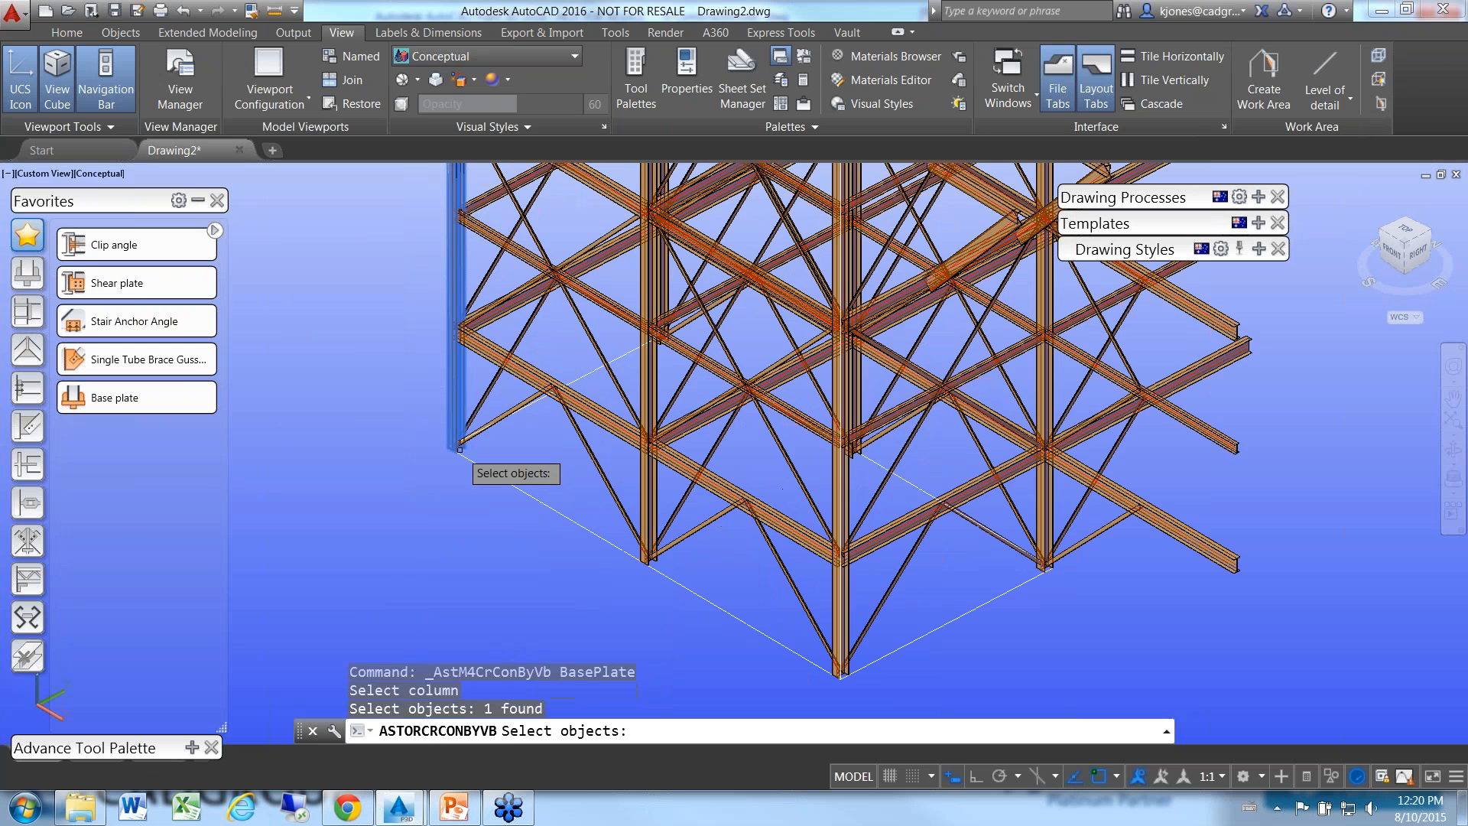
{"action": "key", "text": "Return"}
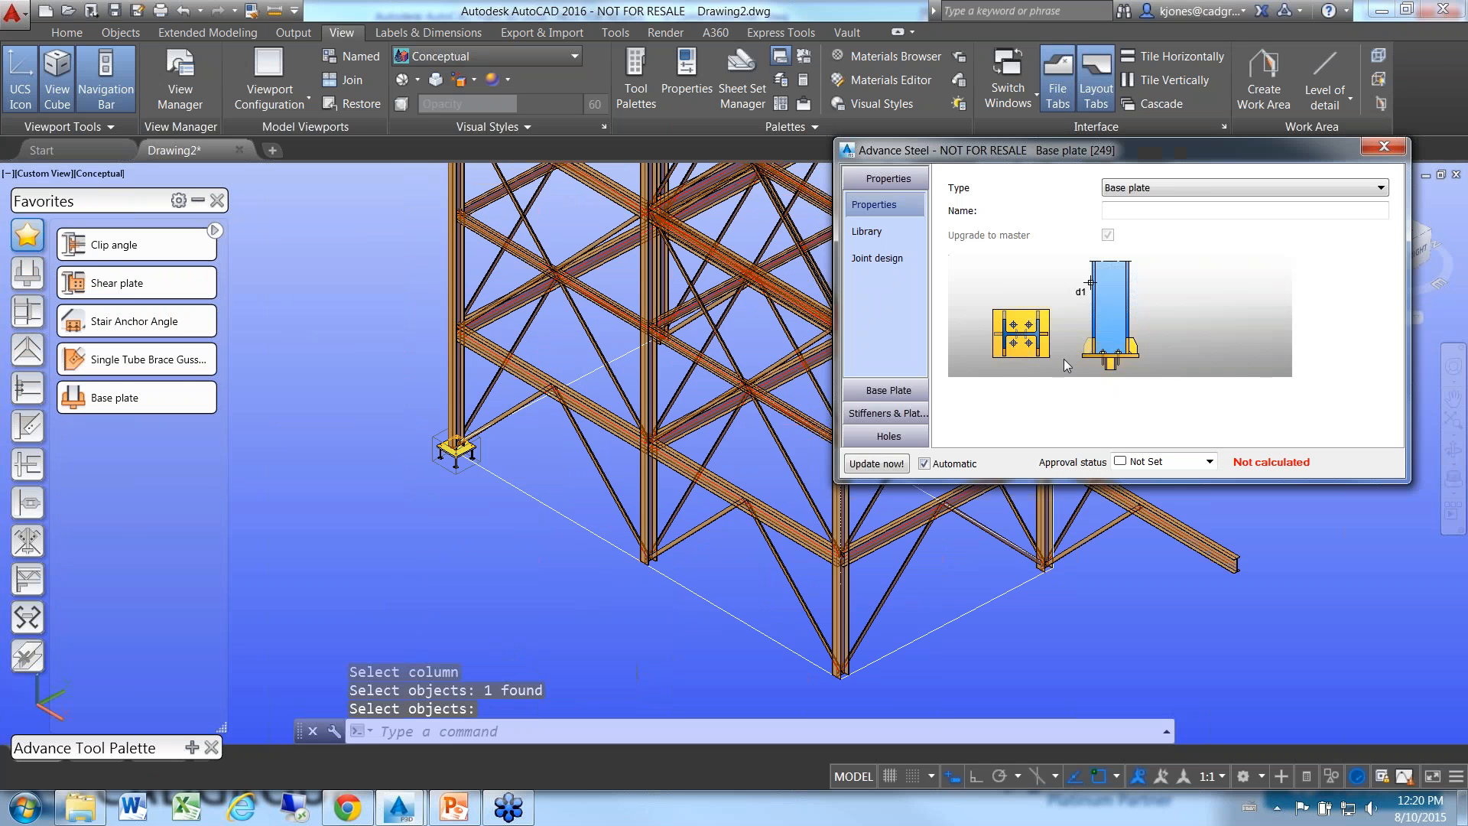
{"action": "left_click", "coordinate": [1406, 139]}
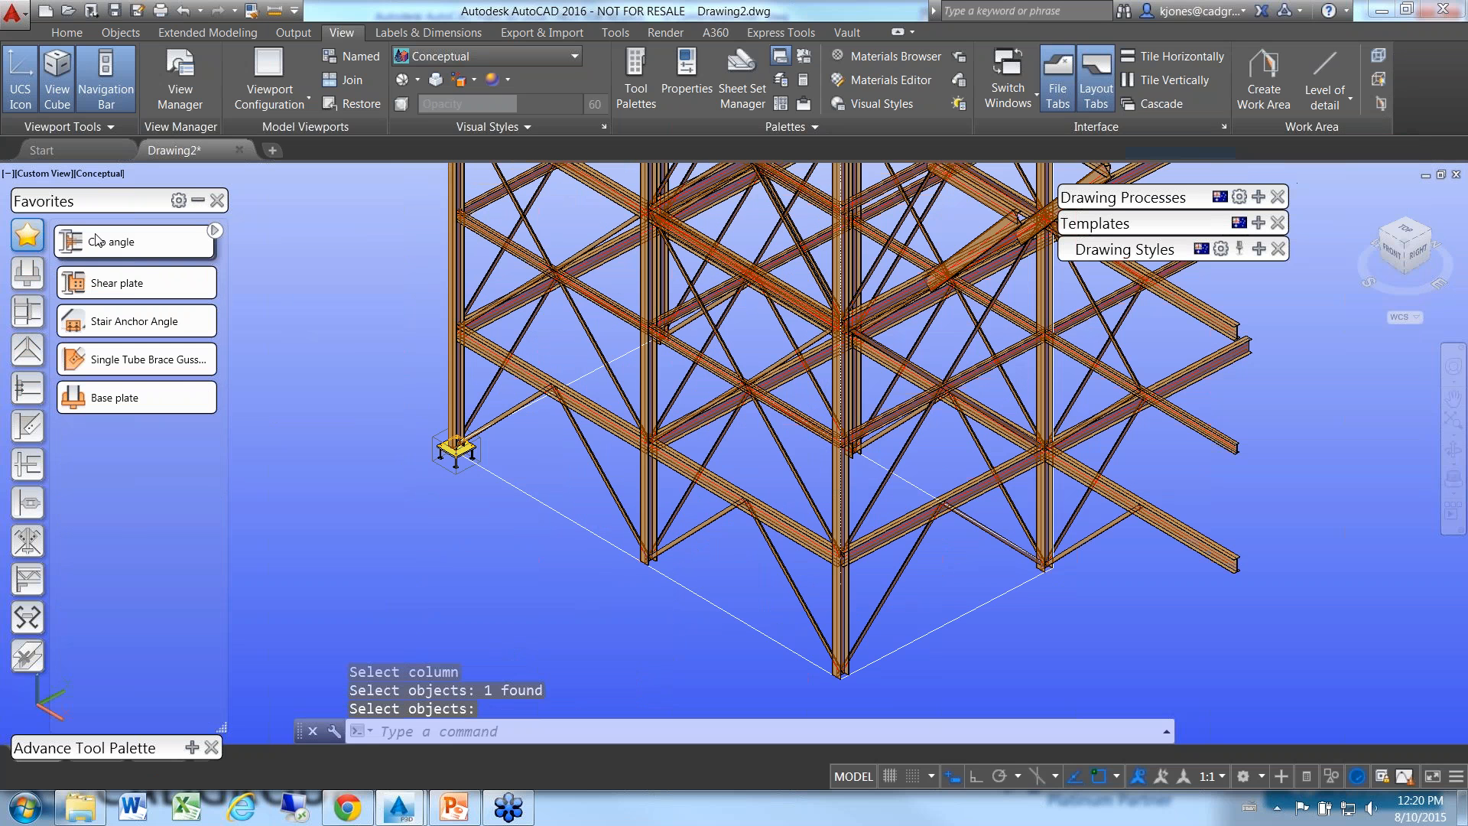
- Swap the Connection vault for the Advance Tool Palette tools and choose the new base plate as source joint for a multiple connection transfer
{"action": "left_click", "coordinate": [198, 200]}
{"action": "left_click", "coordinate": [190, 227]}
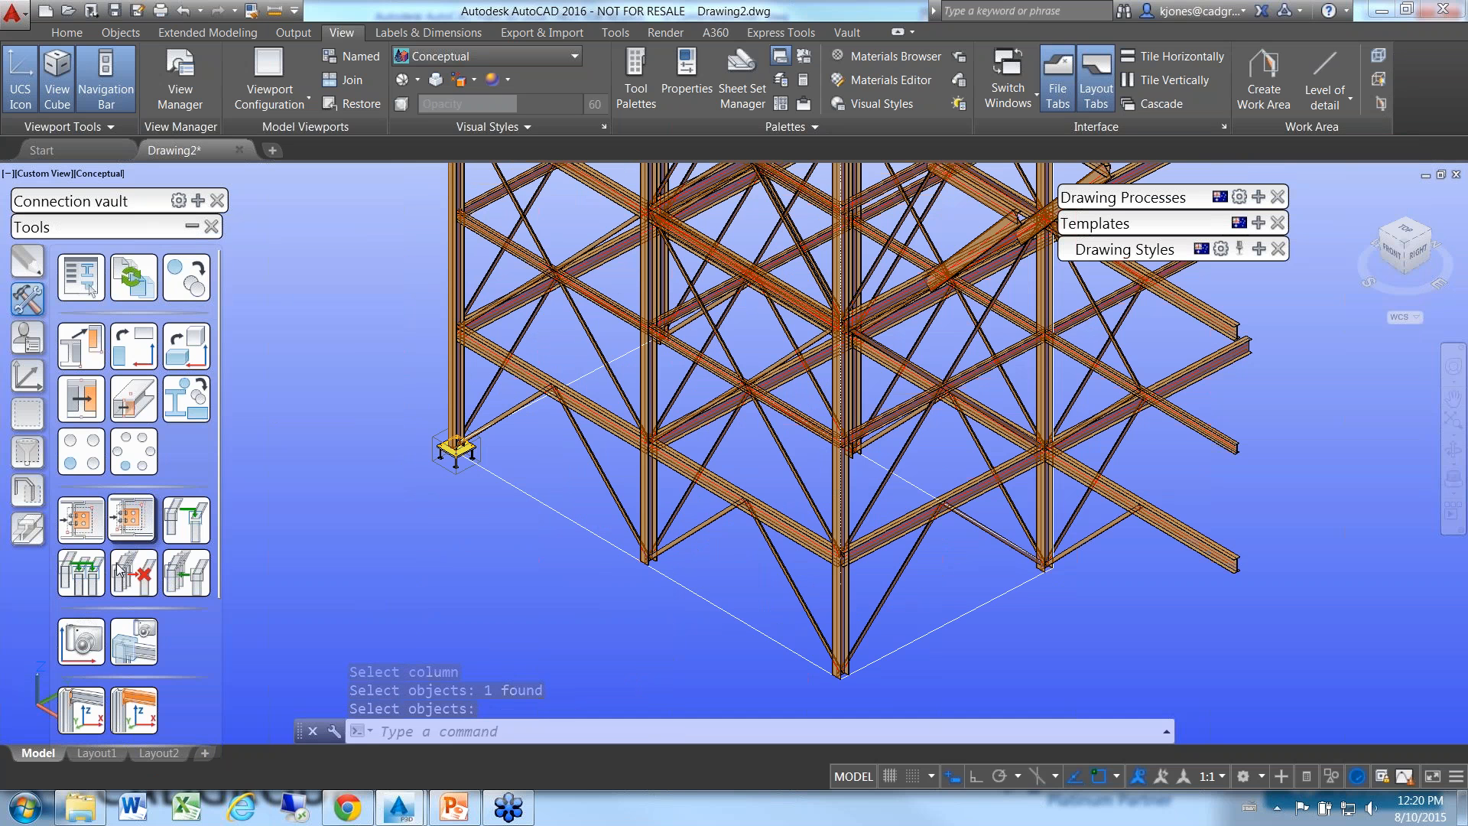
{"action": "left_click", "coordinate": [142, 520]}
{"action": "scroll", "coordinate": [371, 459], "scroll_direction": "up", "scroll_amount": 3}
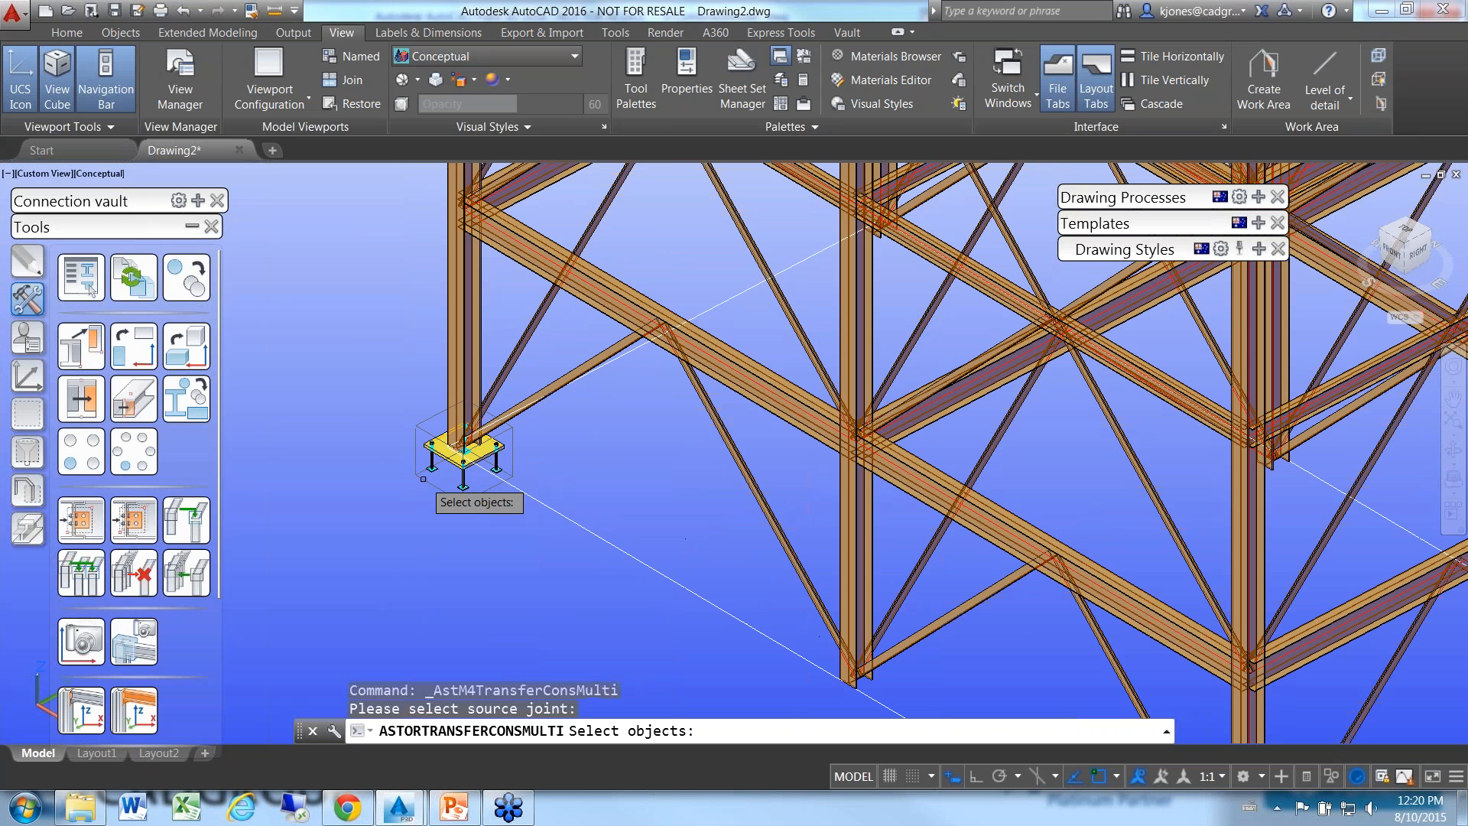
{"action": "left_click", "coordinate": [457, 457]}
{"action": "key", "text": "Return"}
- Transfer the base plate to the five other columns in the work area
{"action": "scroll", "coordinate": [407, 449], "scroll_direction": "down", "scroll_amount": 4}
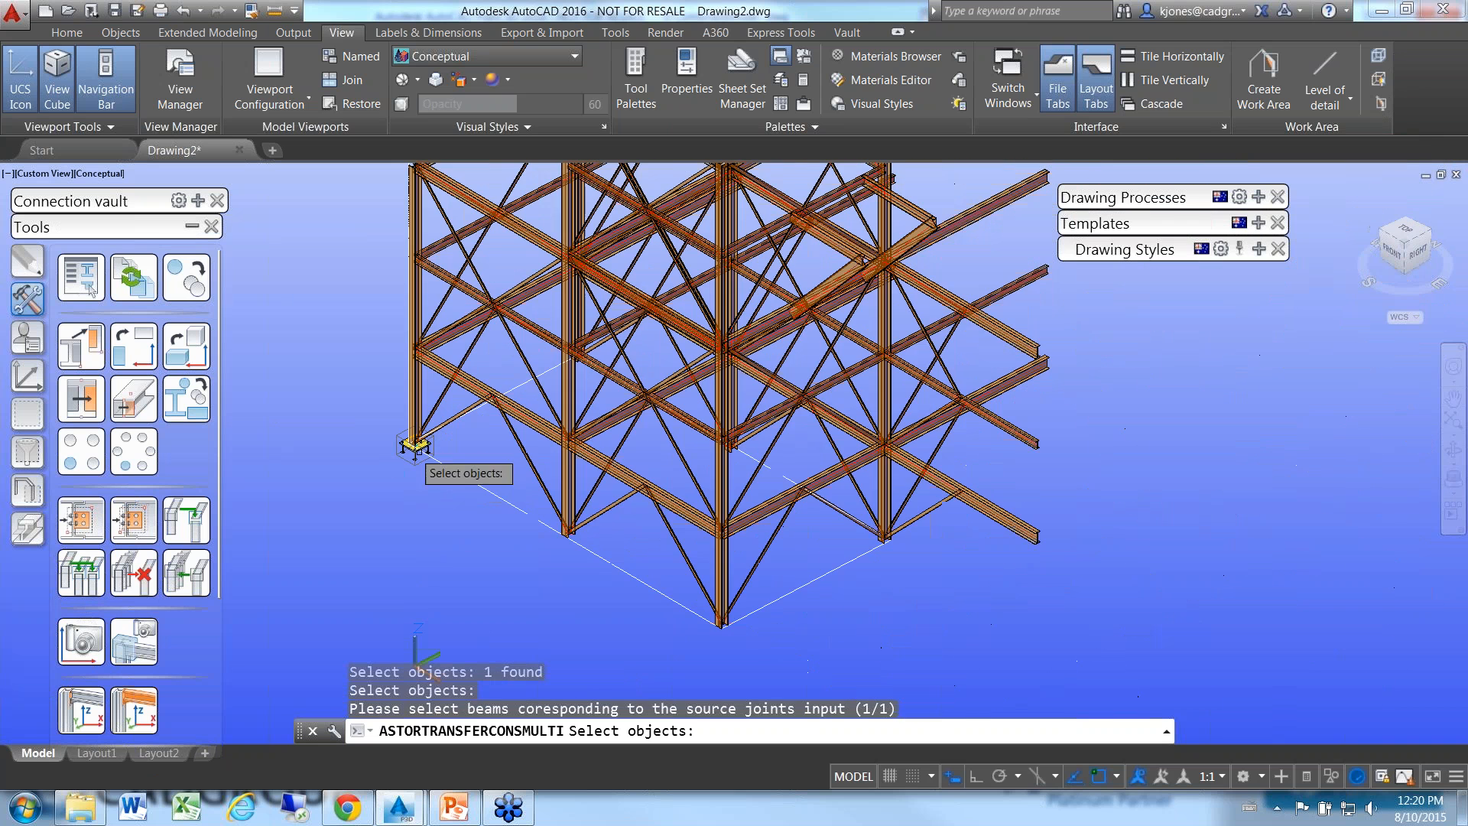
{"action": "left_click", "coordinate": [569, 487]}
{"action": "left_click", "coordinate": [722, 581]}
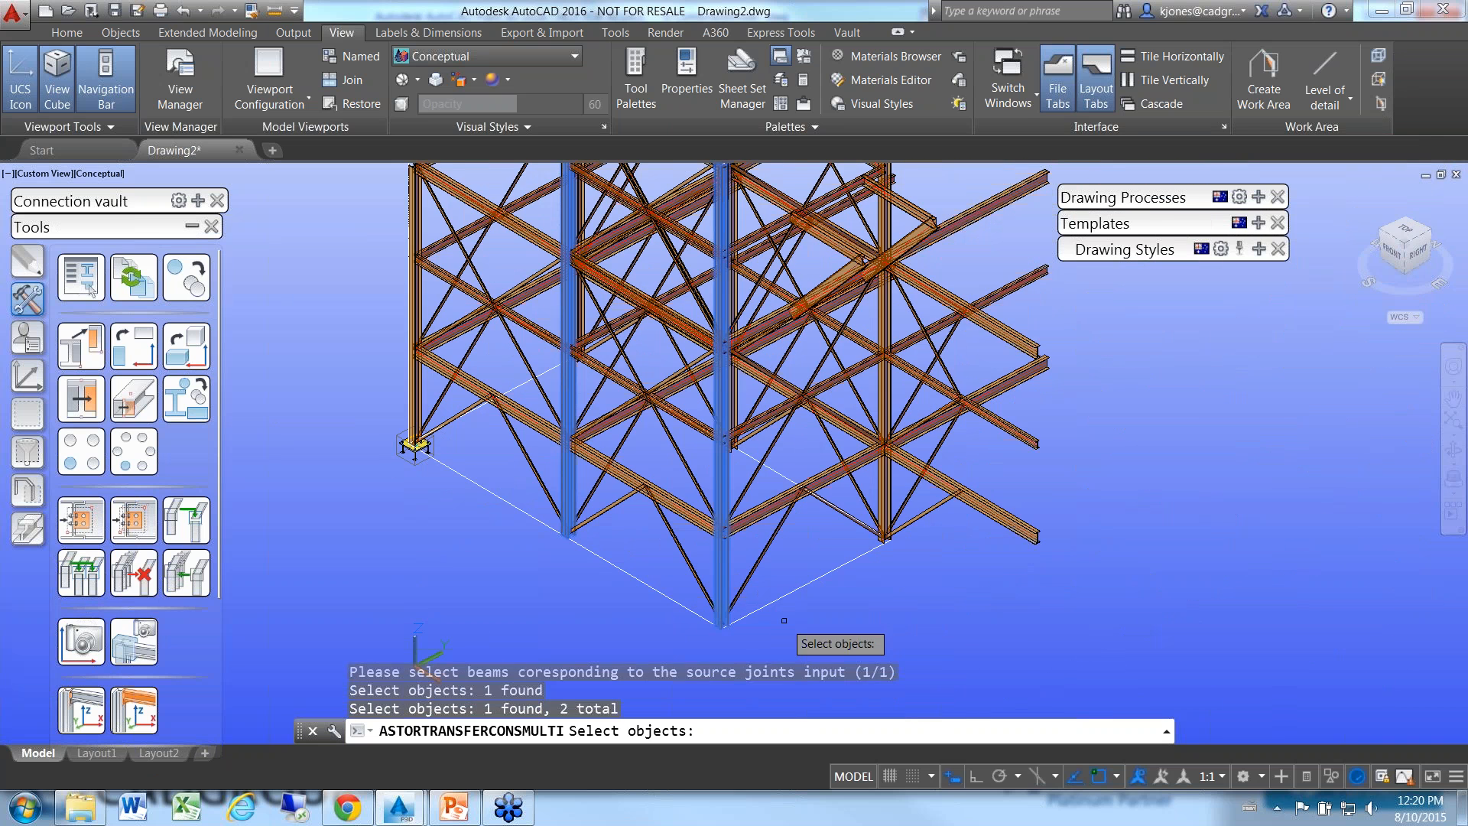
{"action": "middle_click_drag", "start_coordinate": [783, 618], "coordinate": [741, 613], "text": "shift"}
{"action": "left_click", "coordinate": [863, 506]}
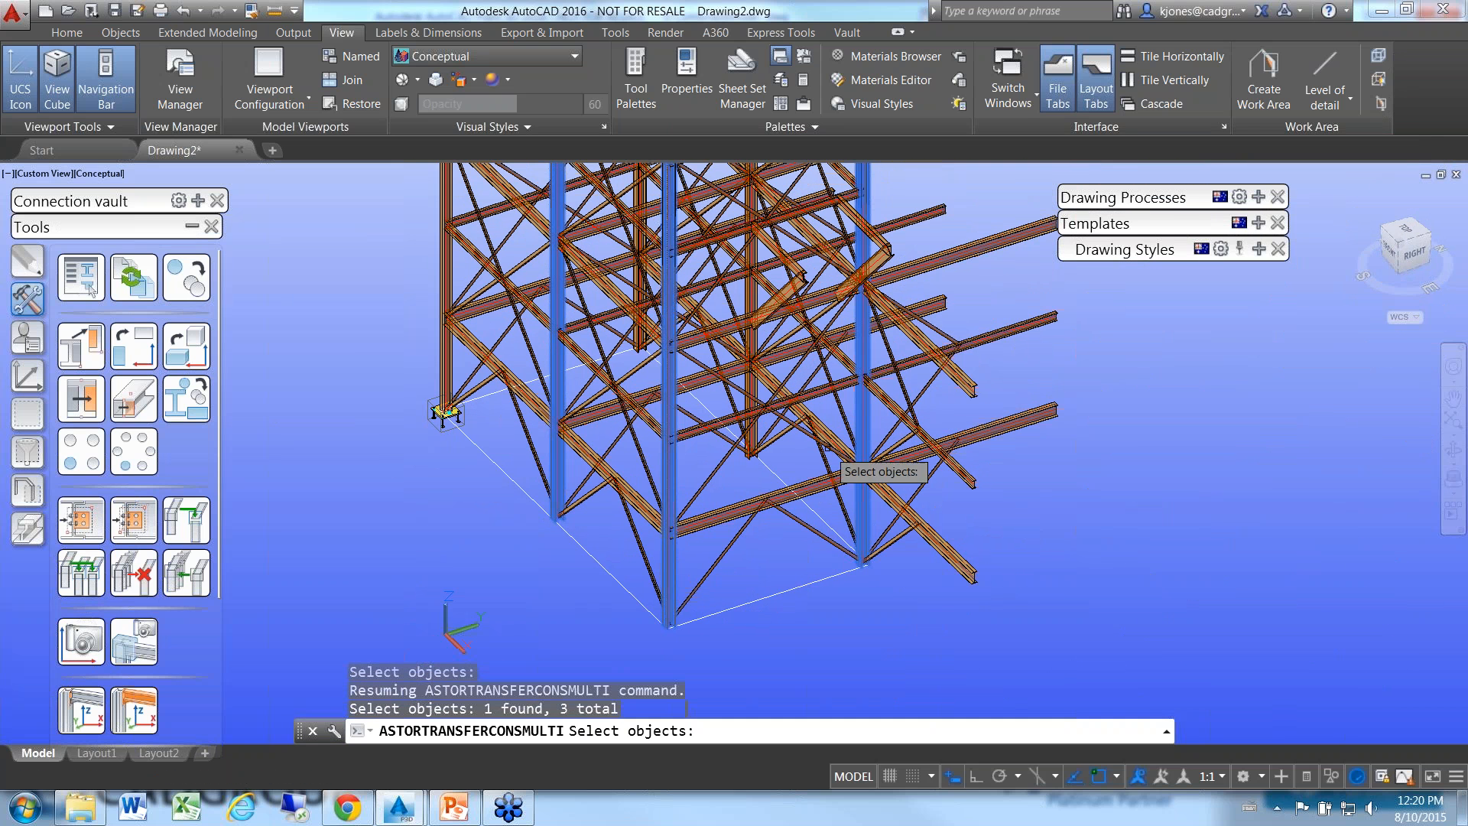
{"action": "scroll", "coordinate": [754, 434], "scroll_direction": "up", "scroll_amount": 3}
{"action": "scroll", "coordinate": [754, 434], "scroll_direction": "up", "scroll_amount": 2}
{"action": "left_click", "coordinate": [760, 441]}
{"action": "scroll", "coordinate": [763, 444], "scroll_direction": "down", "scroll_amount": 6}
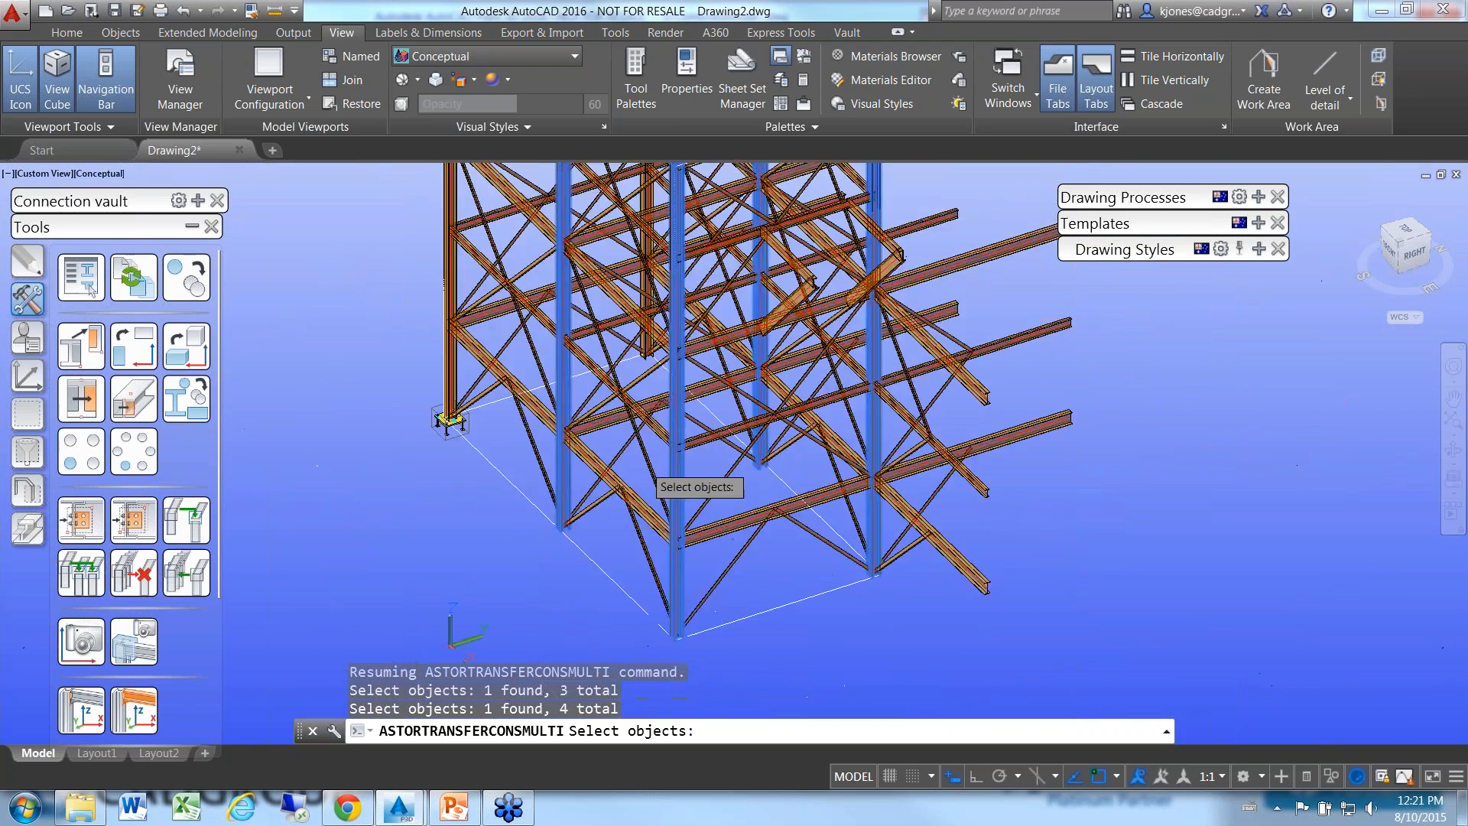
{"action": "middle_click_drag", "start_coordinate": [648, 465], "coordinate": [681, 453], "text": "shift"}
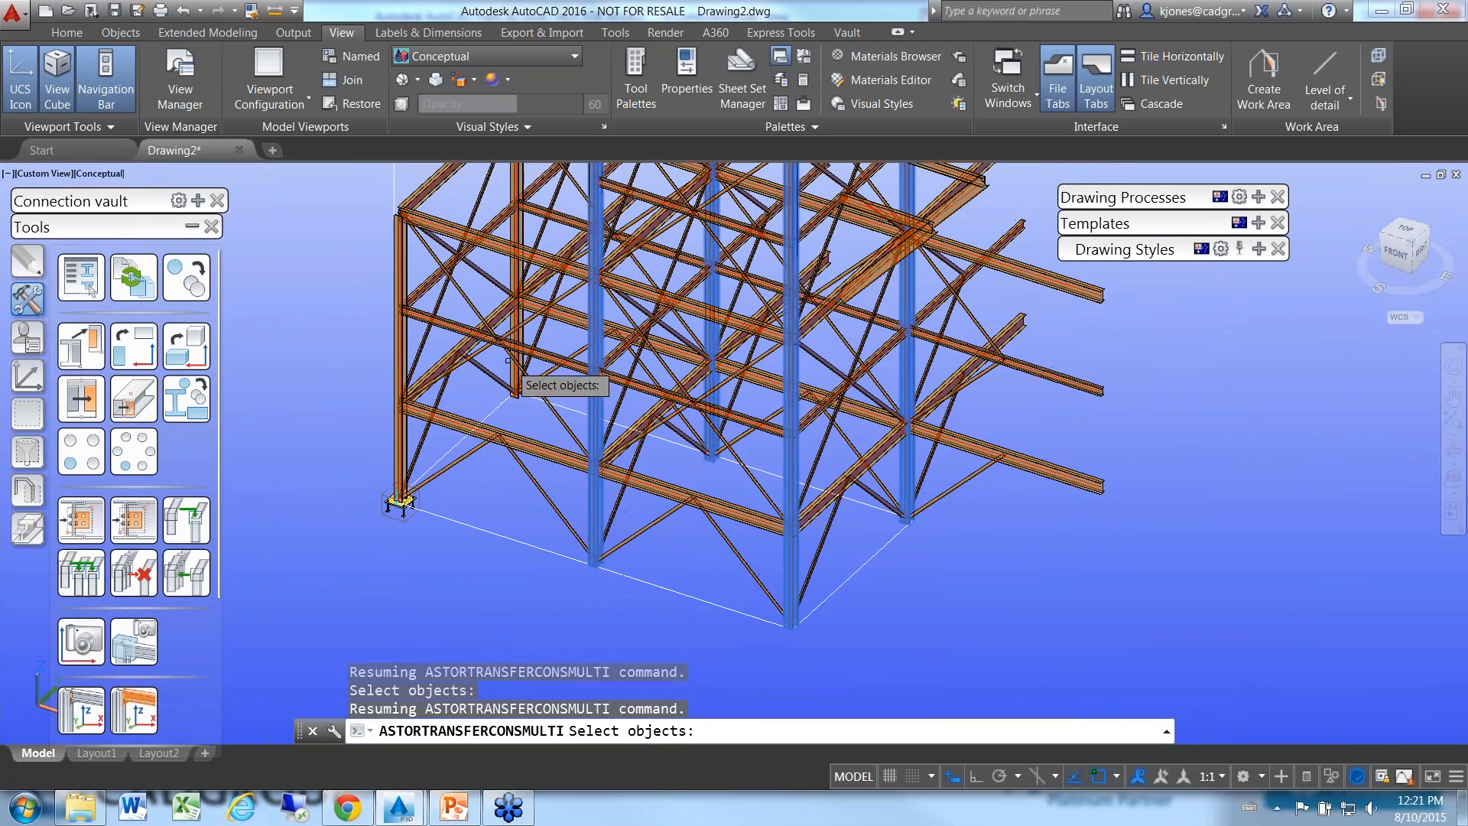
{"action": "left_click", "coordinate": [515, 376]}
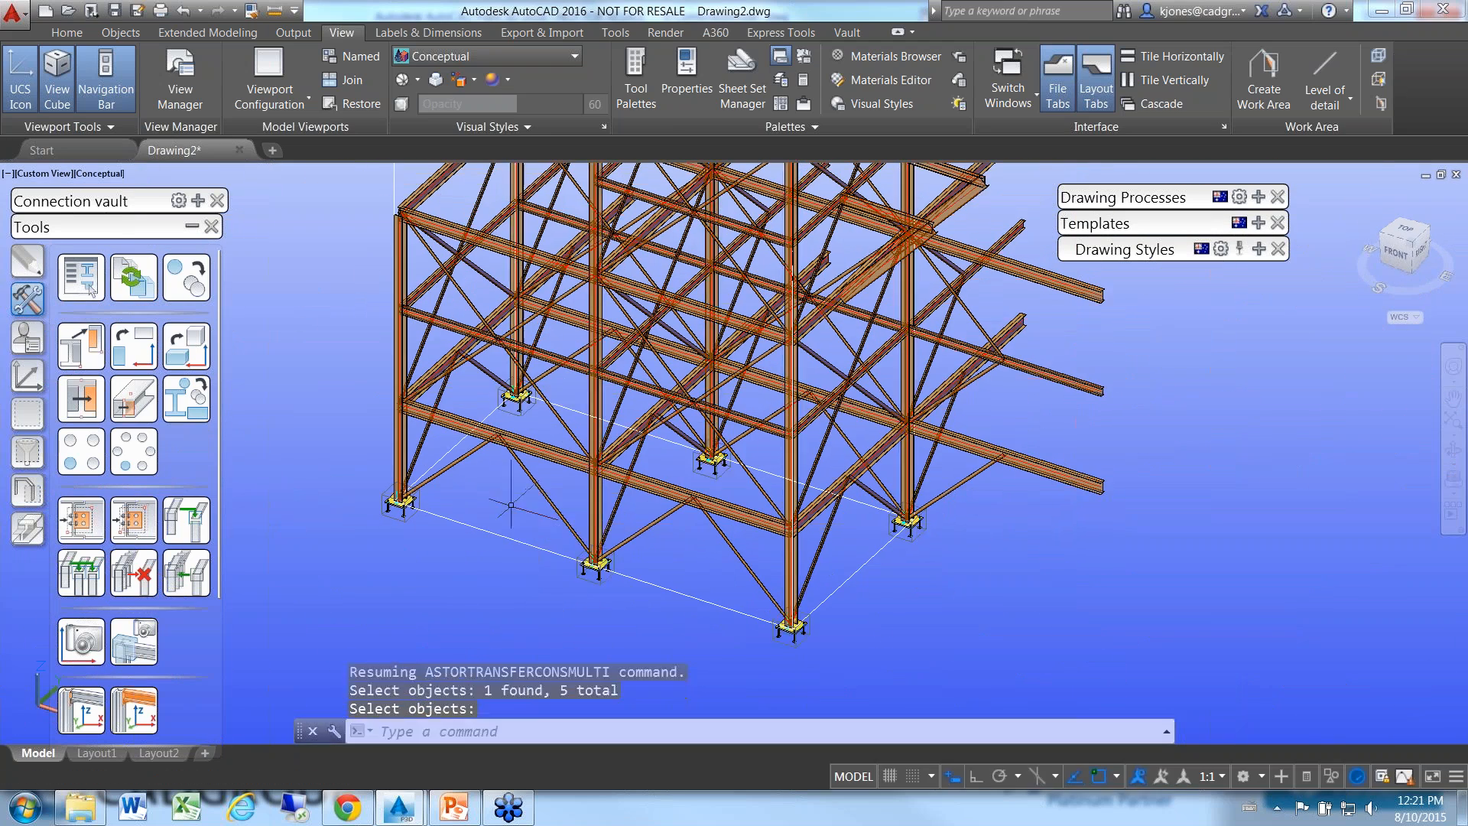
{"action": "middle_click_drag", "start_coordinate": [508, 512], "coordinate": [588, 510]}
{"action": "scroll", "coordinate": [589, 510], "scroll_direction": "down", "scroll_amount": 3}
{"action": "key", "text": "Return"}
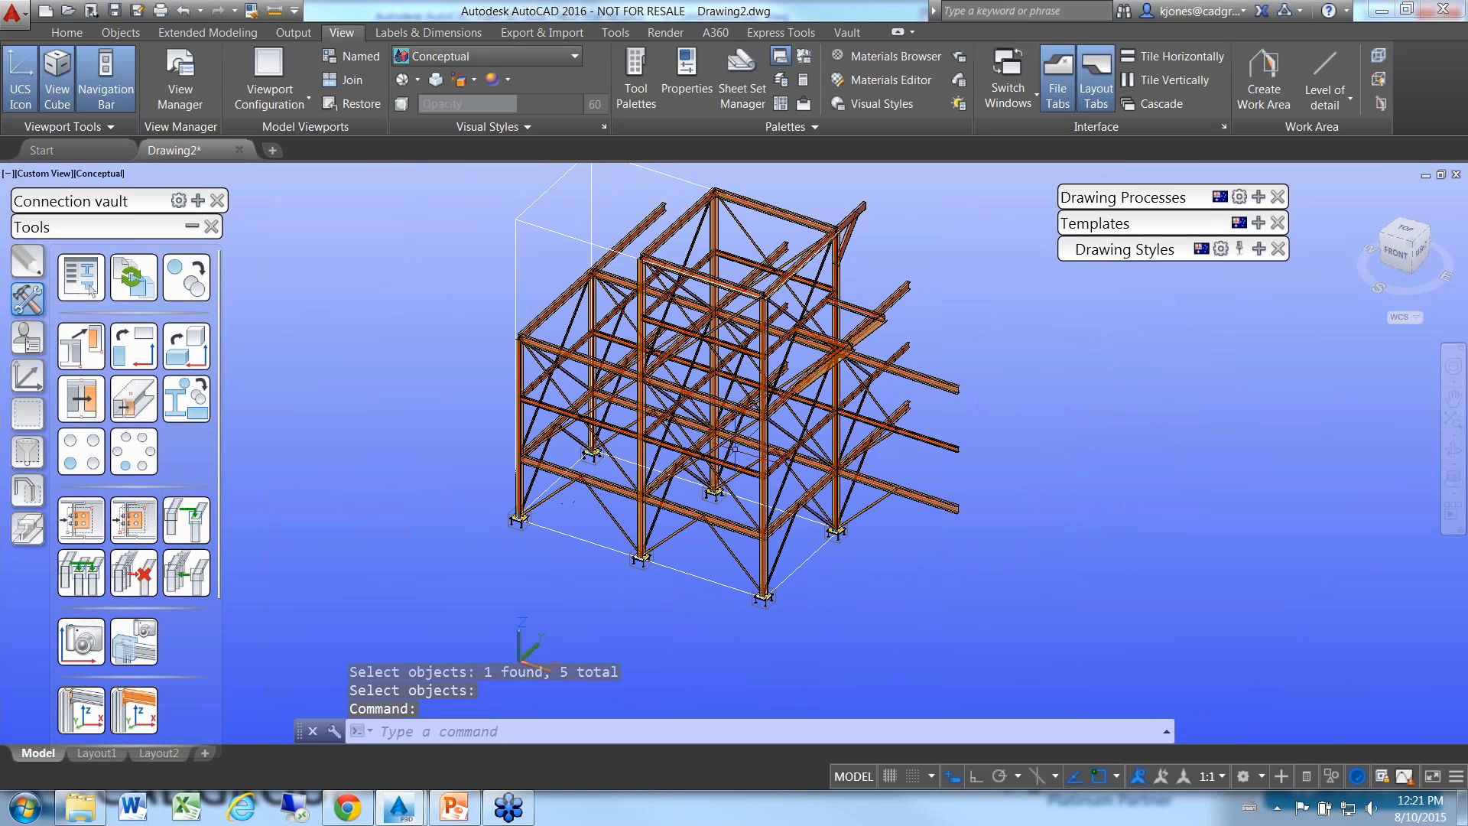
- Show the objects outside the work area again and set their level of detail to High
{"action": "left_click", "coordinate": [1379, 103]}
{"action": "left_click", "coordinate": [1324, 88]}
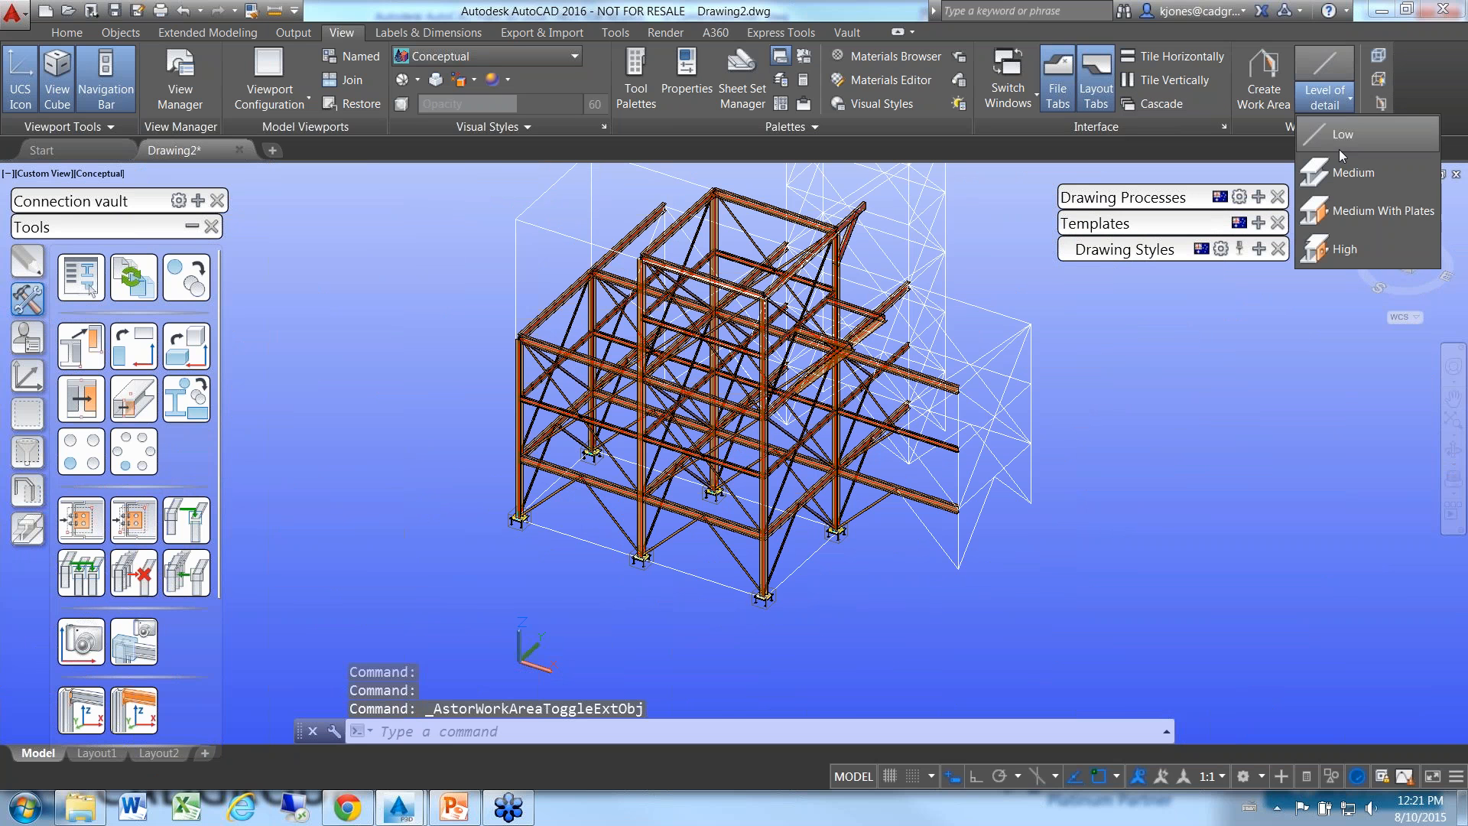
{"action": "left_click", "coordinate": [1340, 229]}
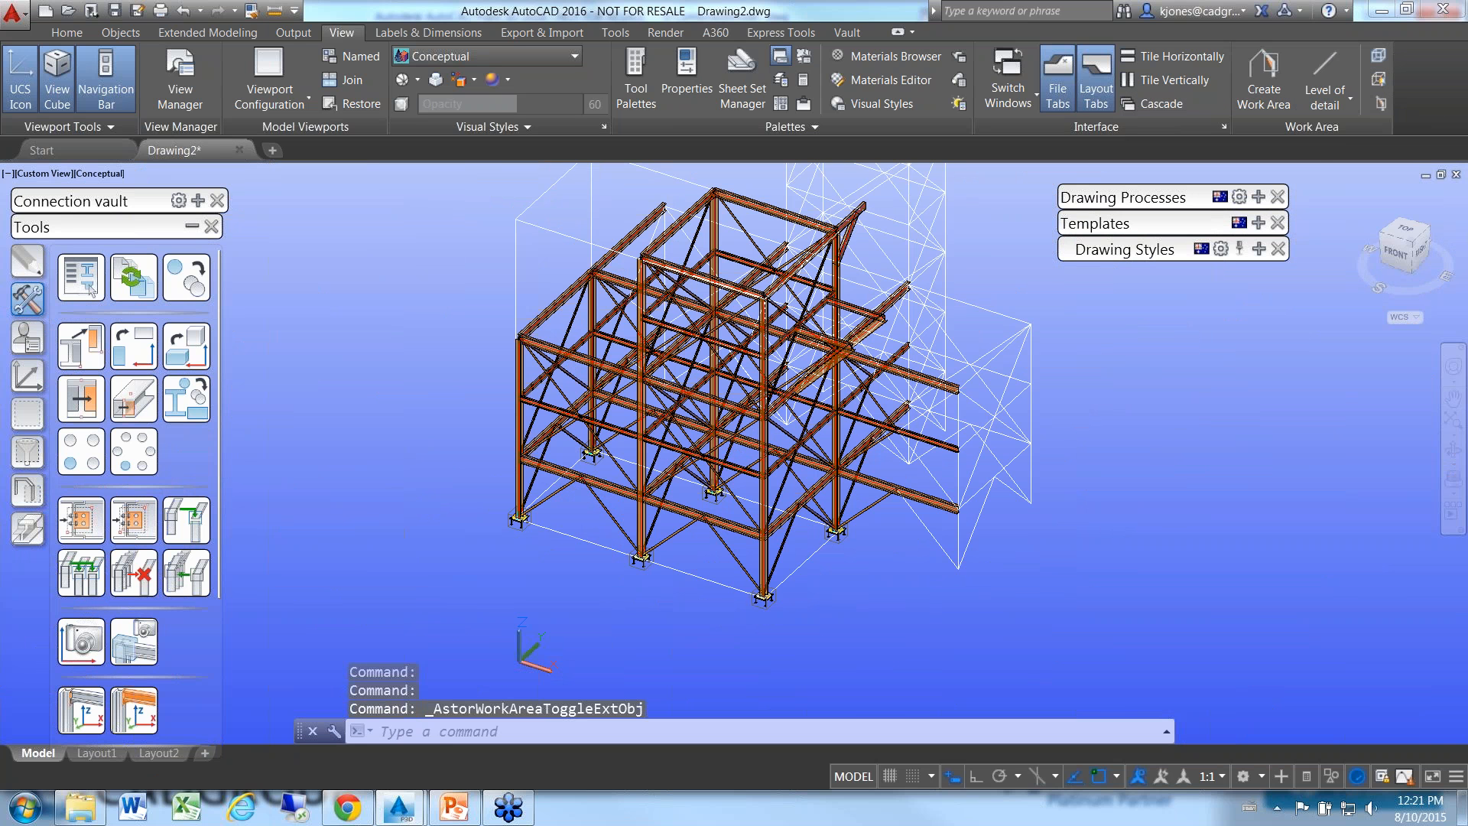
{"action": "left_click", "coordinate": [1338, 103]}
{"action": "left_click", "coordinate": [1336, 252]}
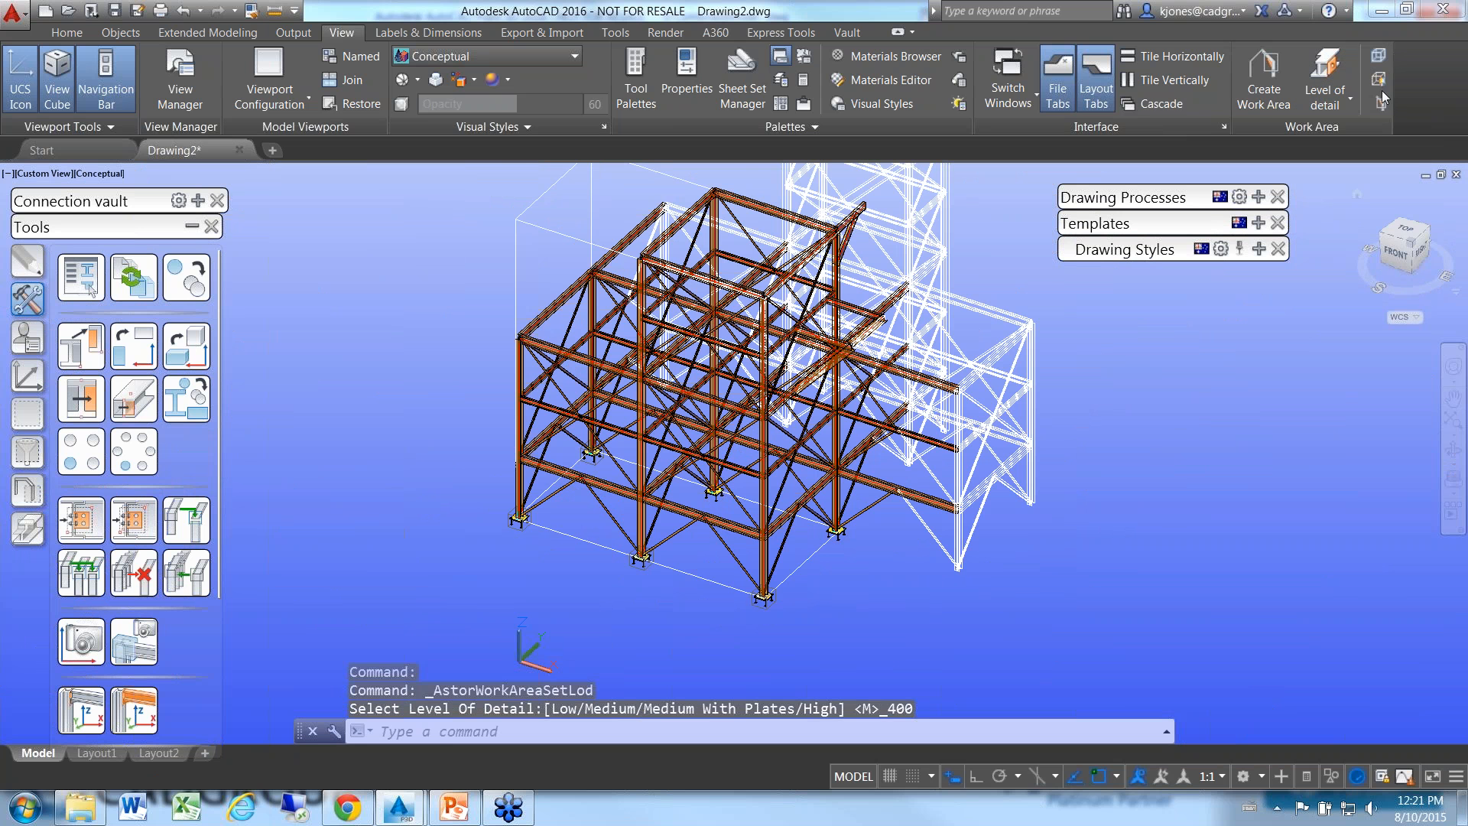
- Deactivate the work area and save the model as Drawing2.dwg in the Work folder
{"action": "left_click", "coordinate": [1379, 79]}
{"action": "middle_click_drag", "start_coordinate": [734, 383], "coordinate": [702, 406]}
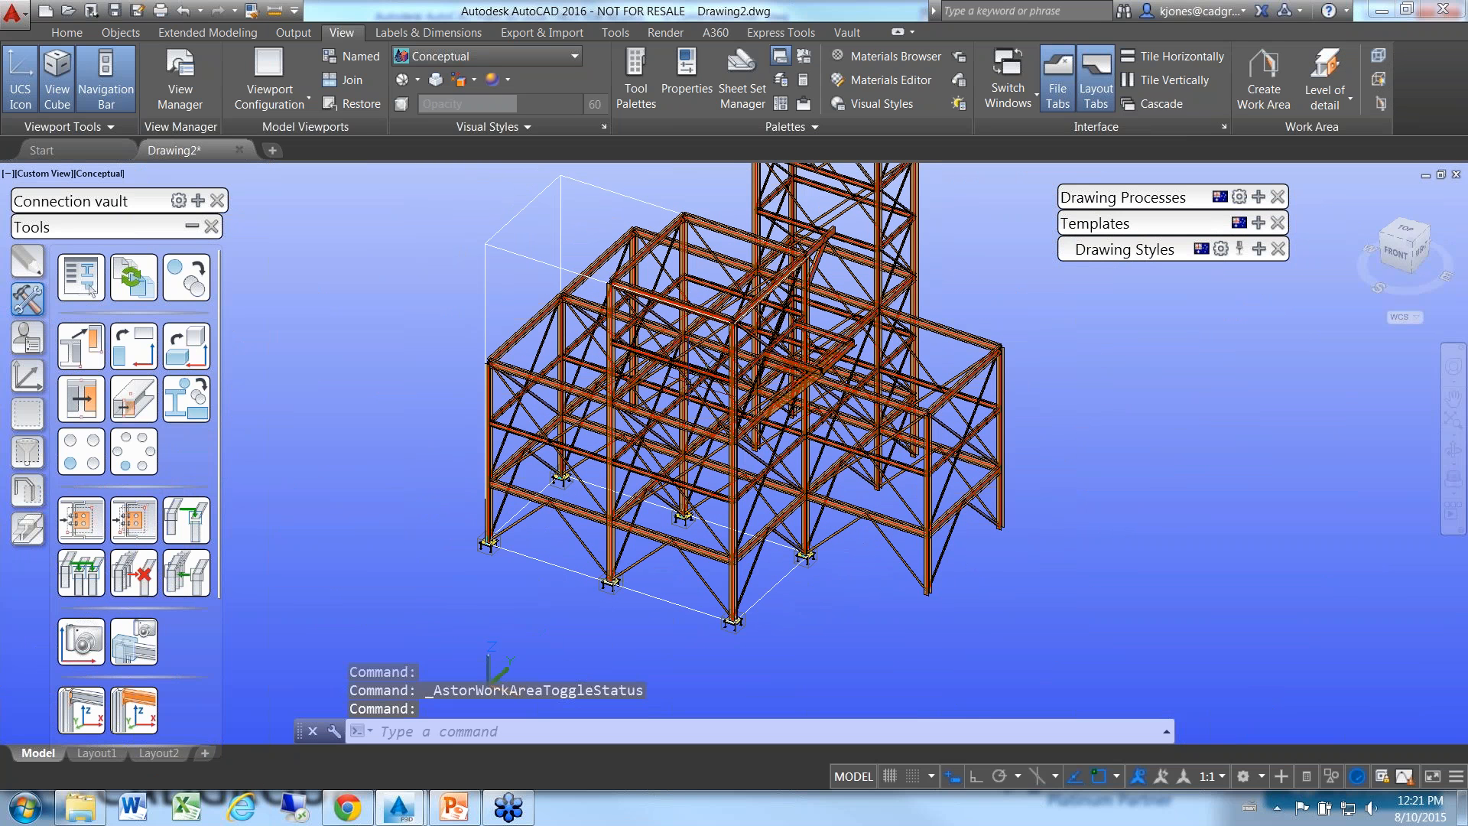
{"action": "left_click", "coordinate": [114, 13]}
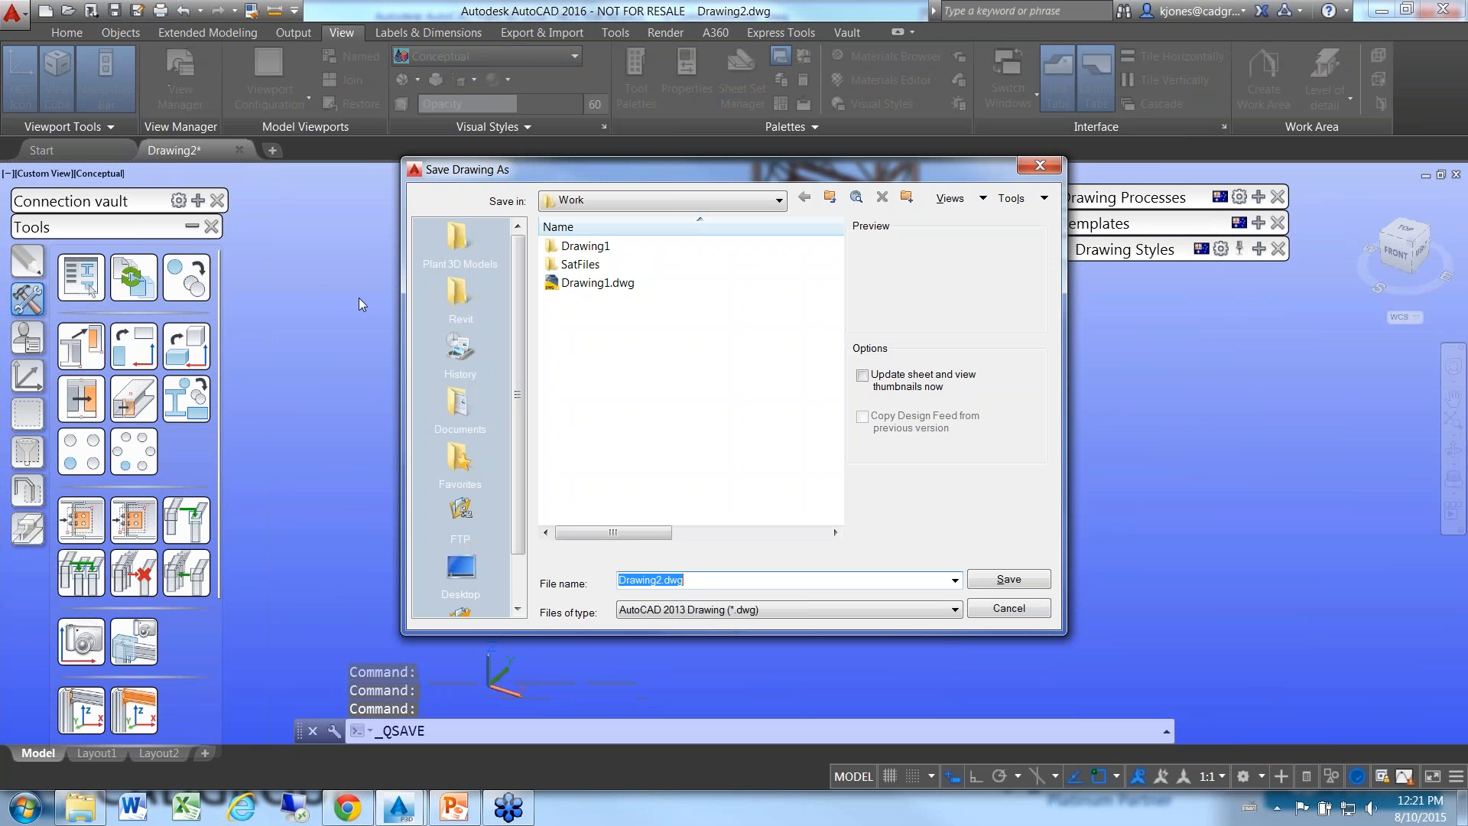
{"action": "left_click", "coordinate": [986, 580]}
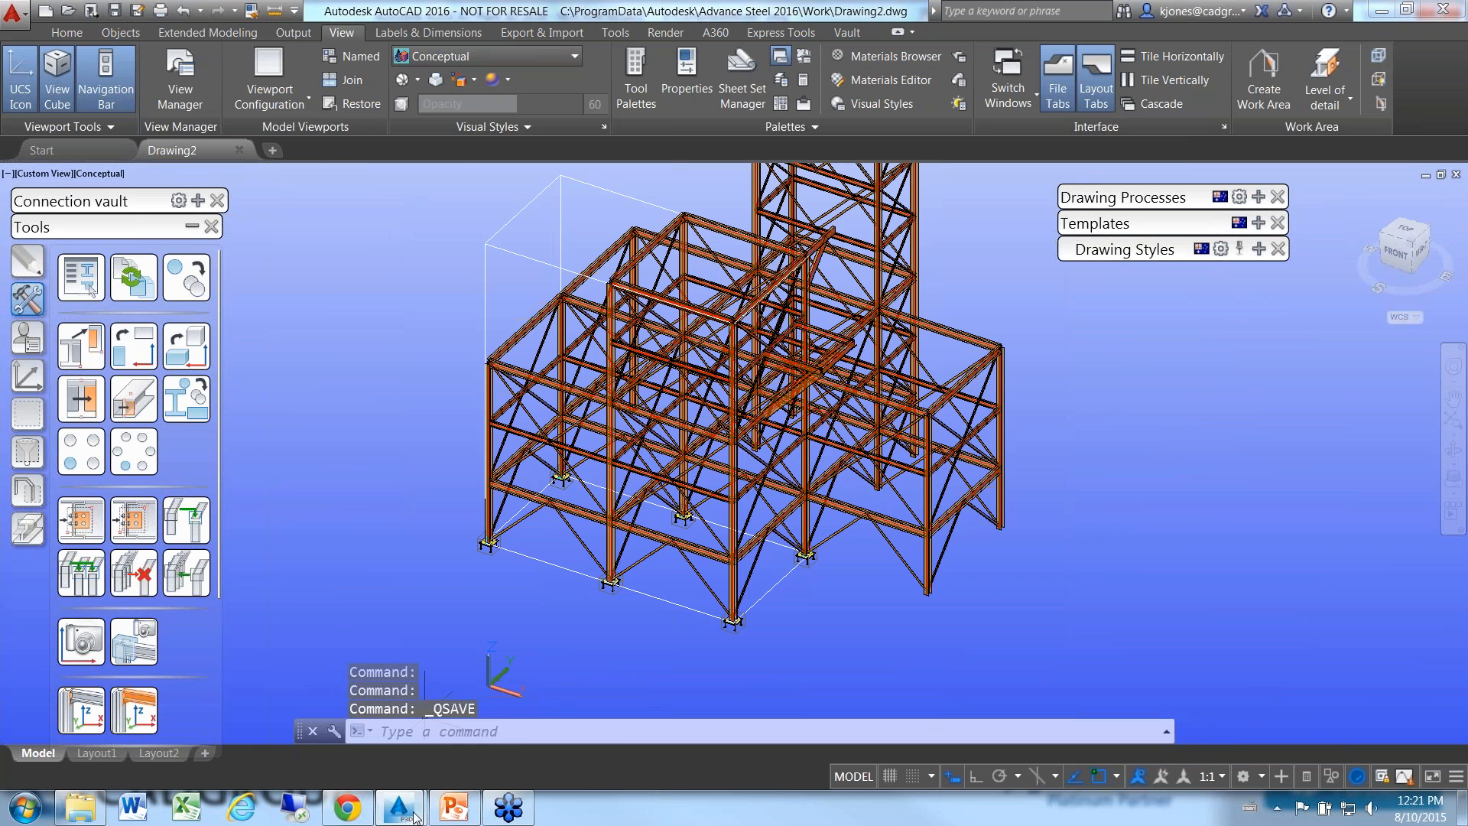
- Switch to AutoCAD Plant 3D and detach the 2-STEEL external reference from the combined model
{"action": "mouse_move", "coordinate": [414, 817]}
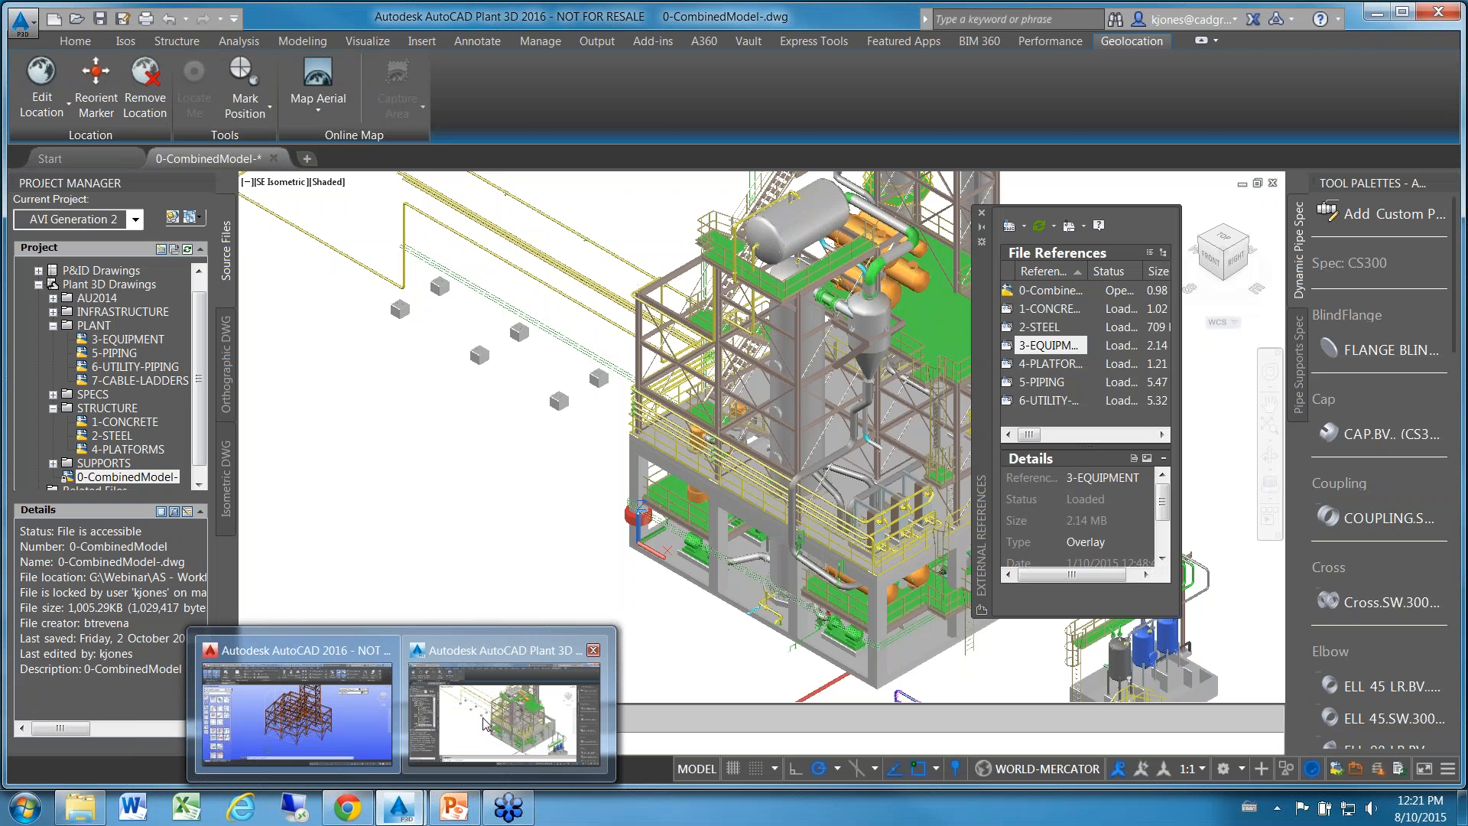
{"action": "left_click", "coordinate": [505, 715]}
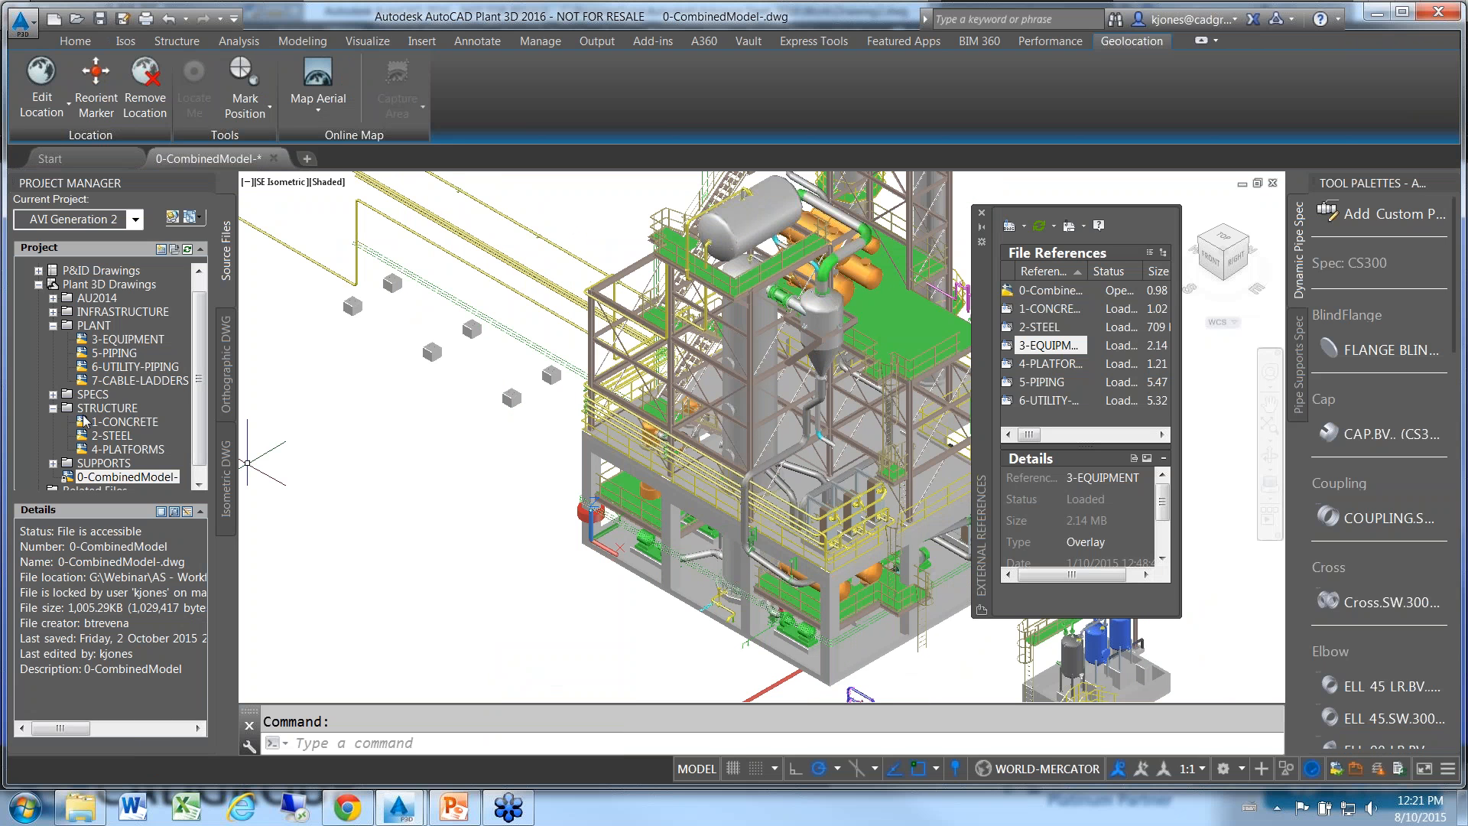
{"action": "left_click", "coordinate": [110, 437]}
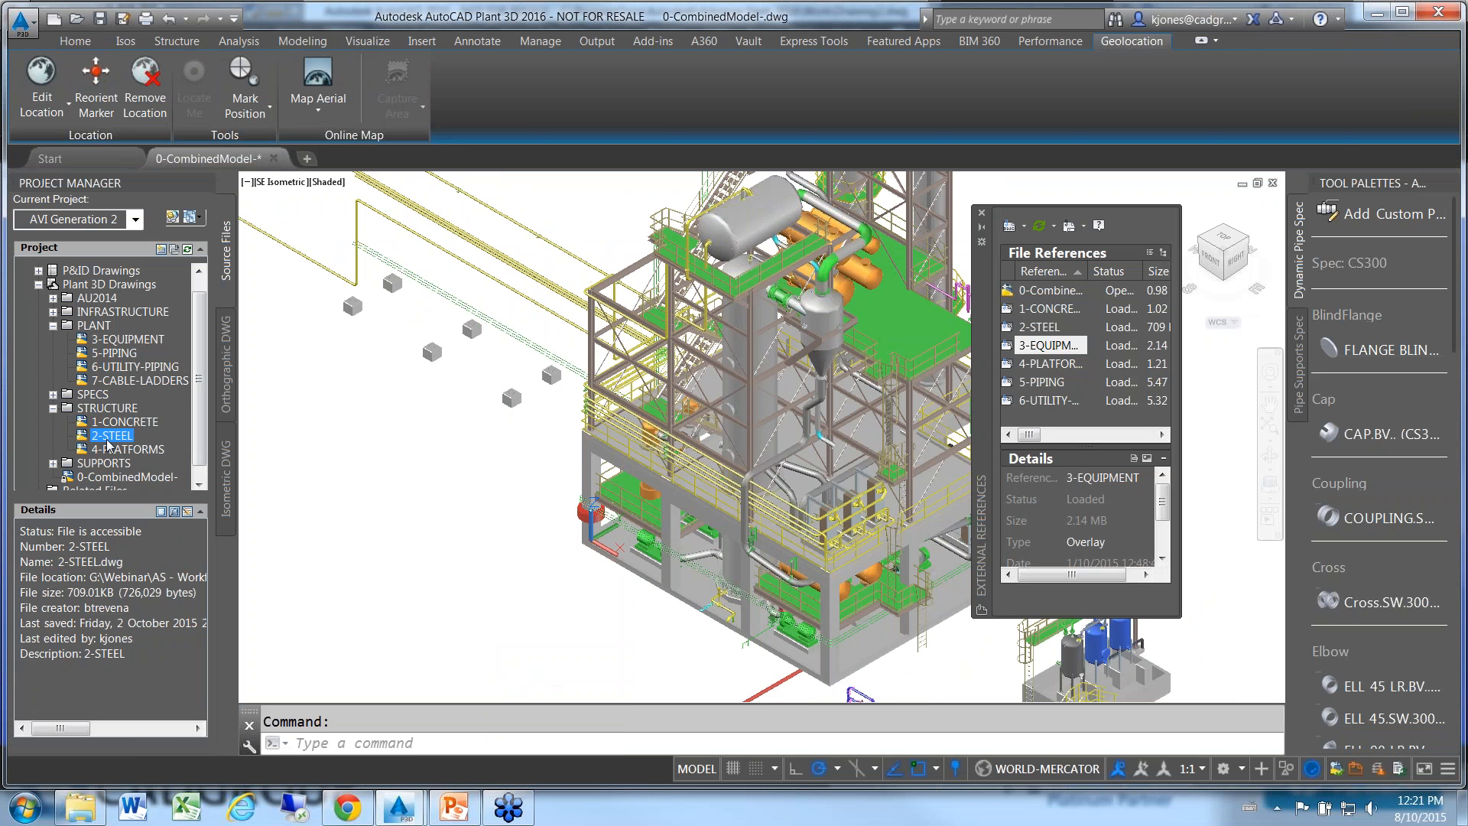
{"action": "left_click", "coordinate": [1044, 328]}
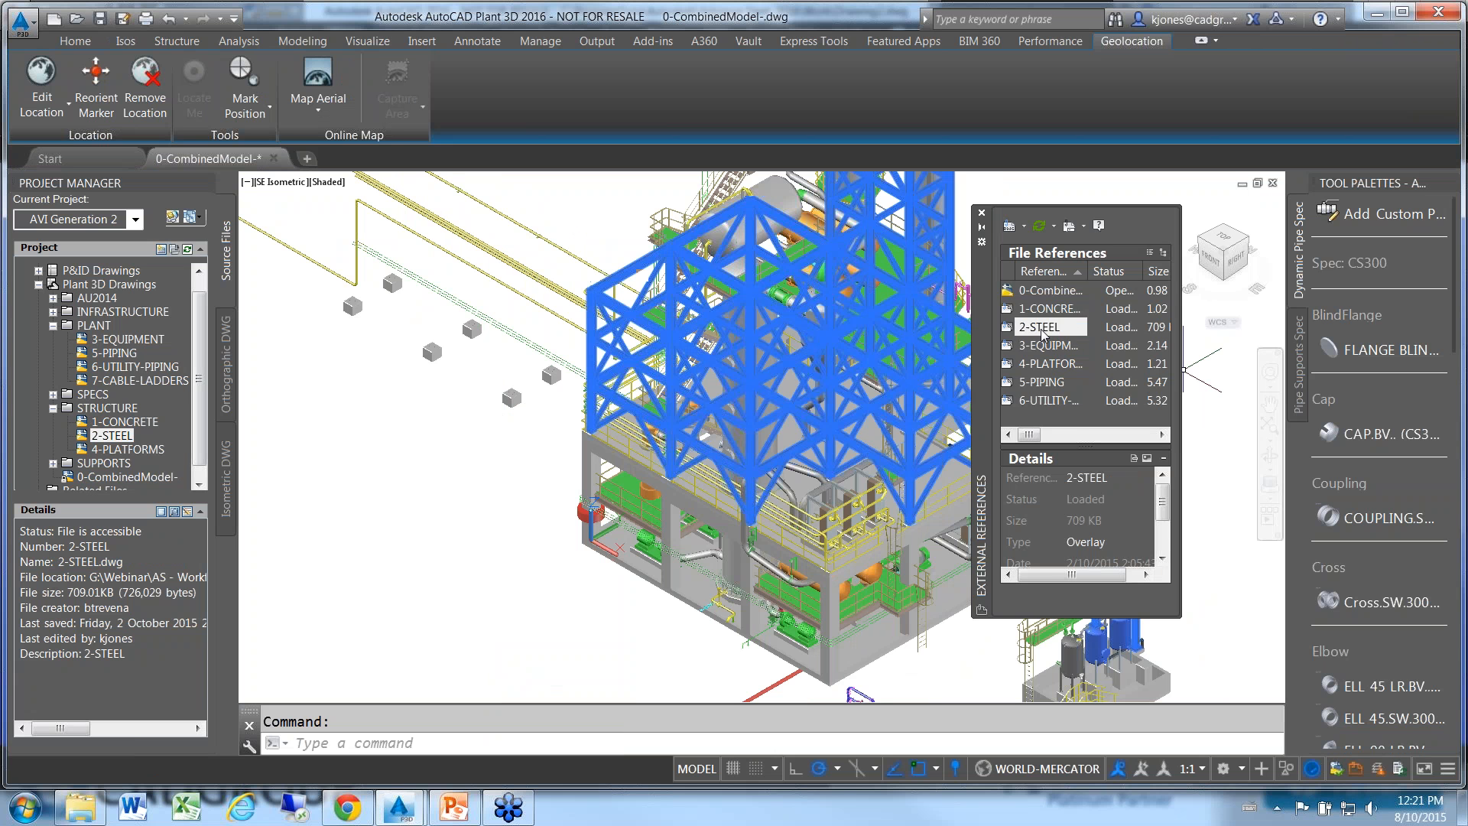
{"action": "right_click", "coordinate": [1044, 330]}
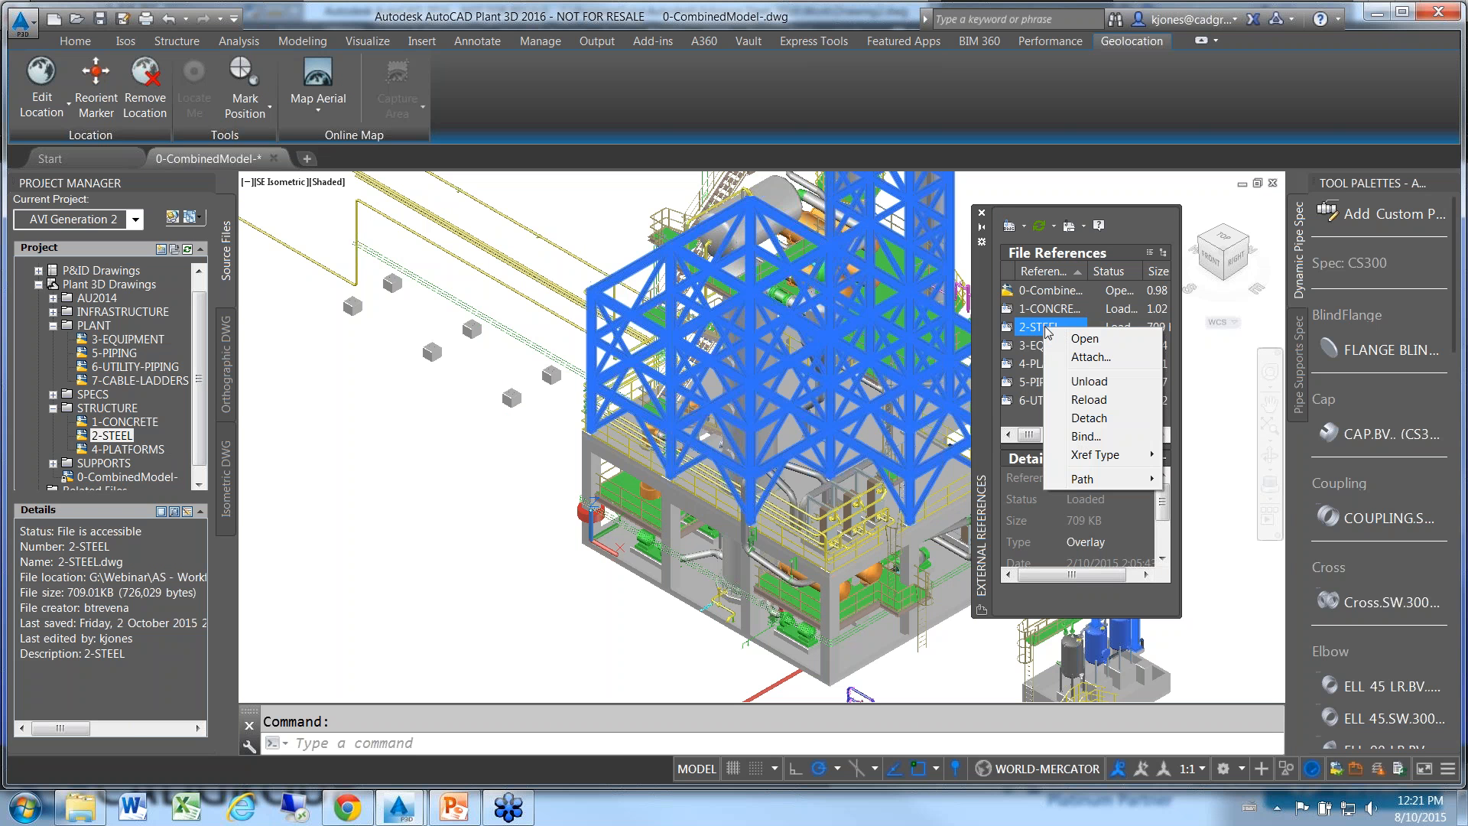
{"action": "left_click", "coordinate": [1096, 418]}
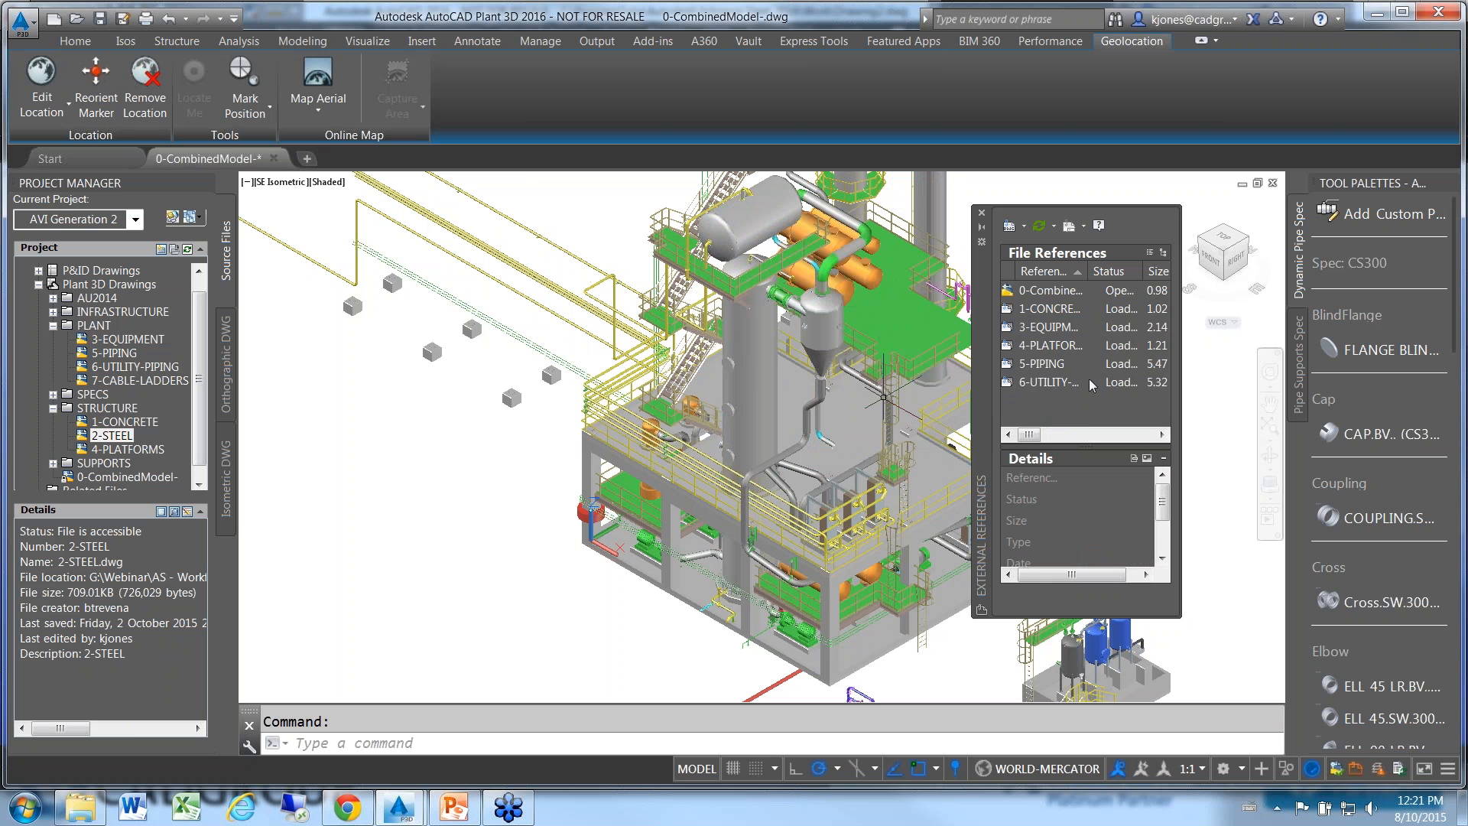
- Start attaching a DWG reference to the combined model and select steel02.dwg in the ADVANCE STEEL folder
{"action": "right_click", "coordinate": [1053, 390]}
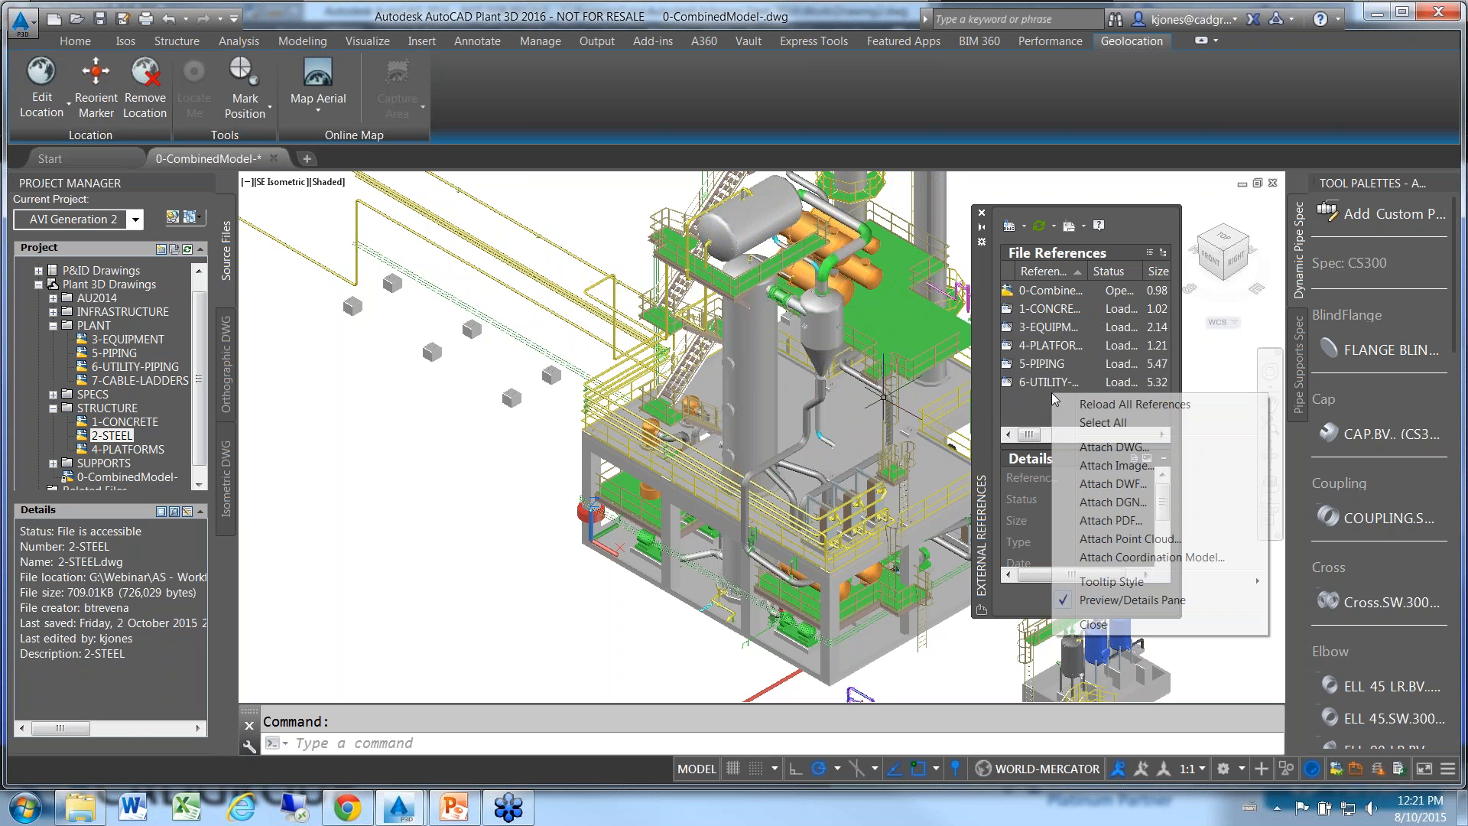
{"action": "left_click", "coordinate": [1093, 448]}
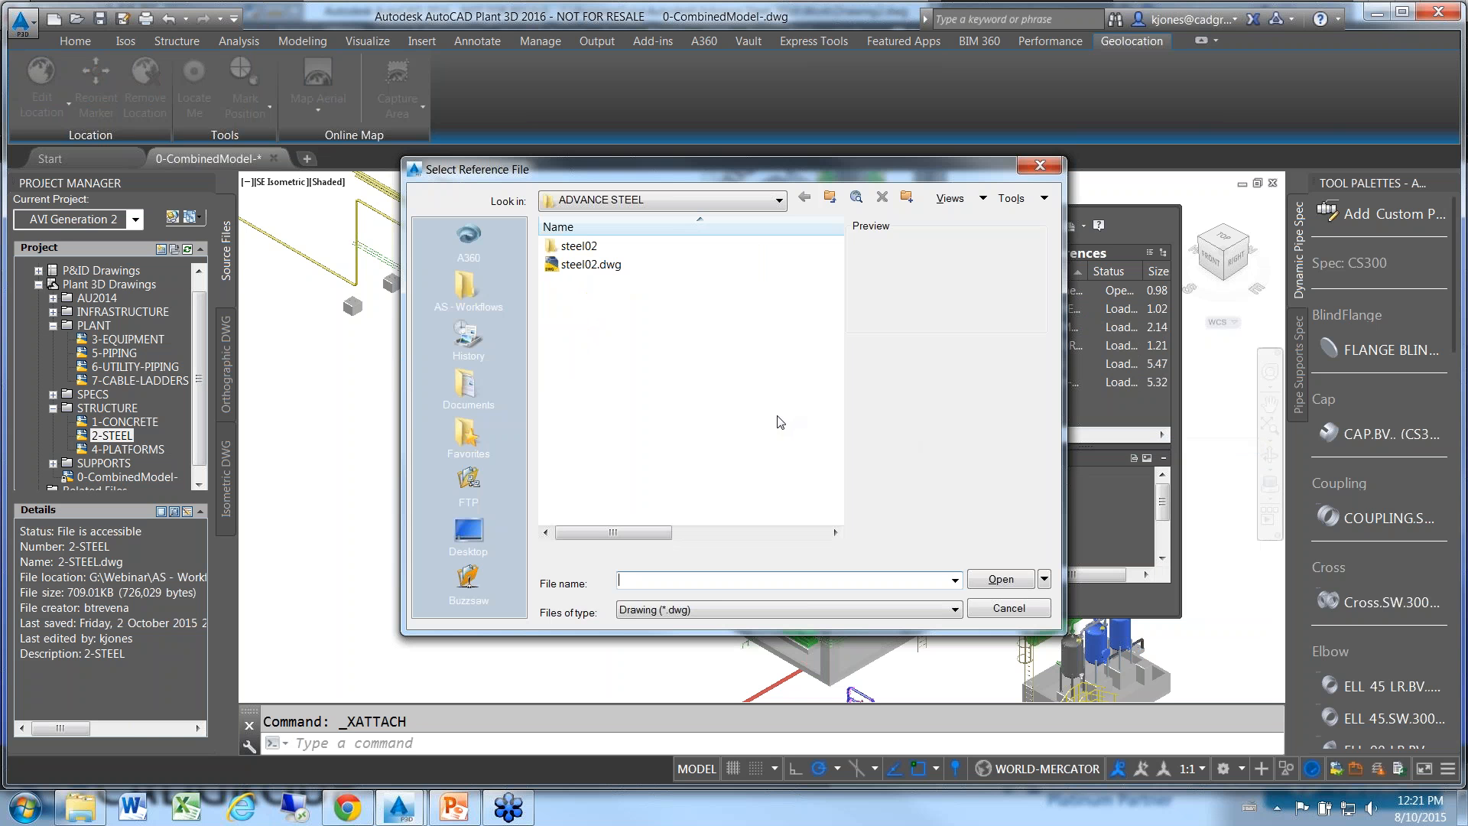
{"action": "left_click", "coordinate": [591, 265]}
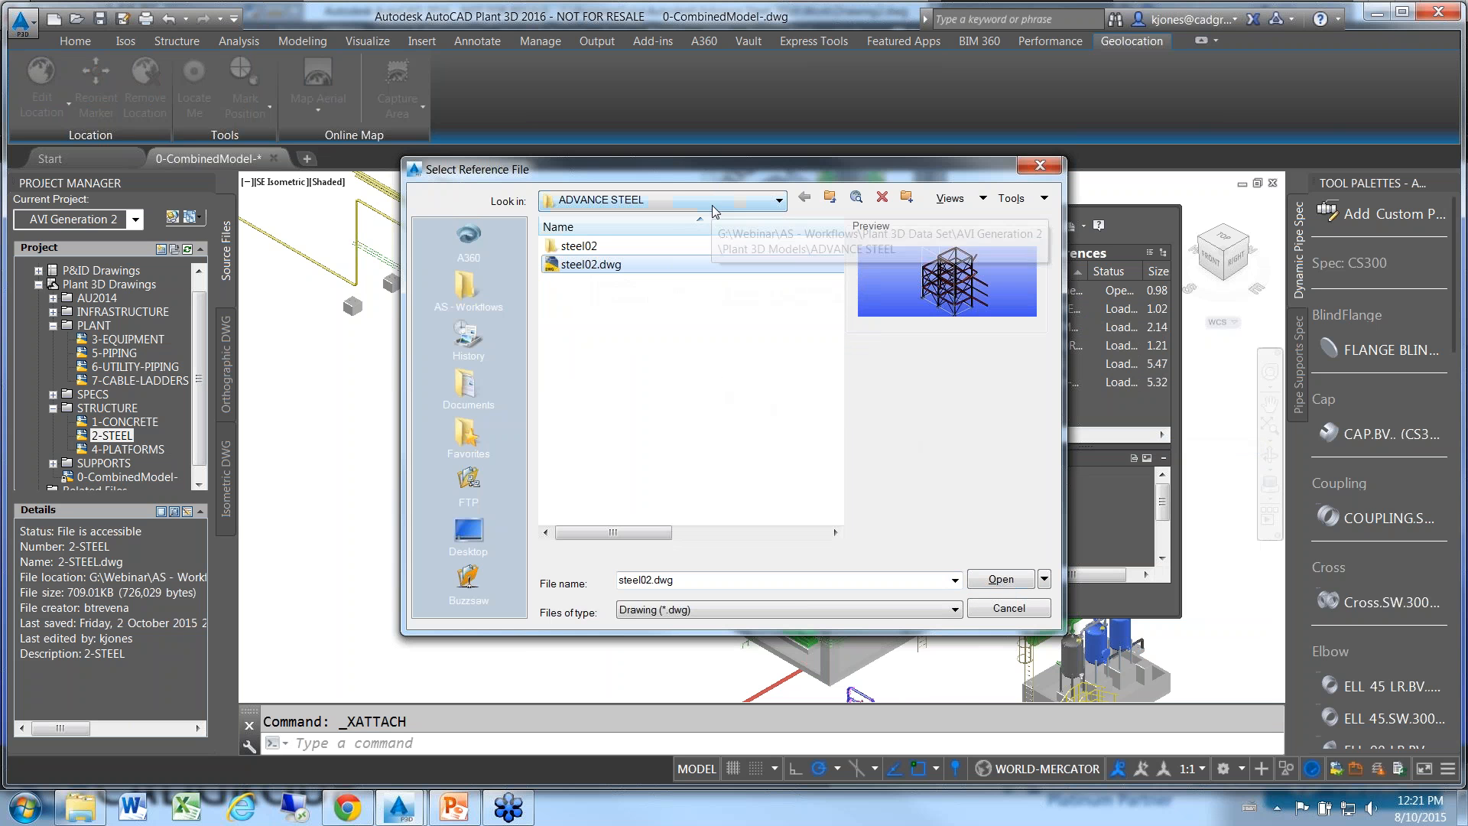
- Switch to the Advance Steel window and save Drawing2.dwg again
{"action": "mouse_move", "coordinate": [508, 808]}
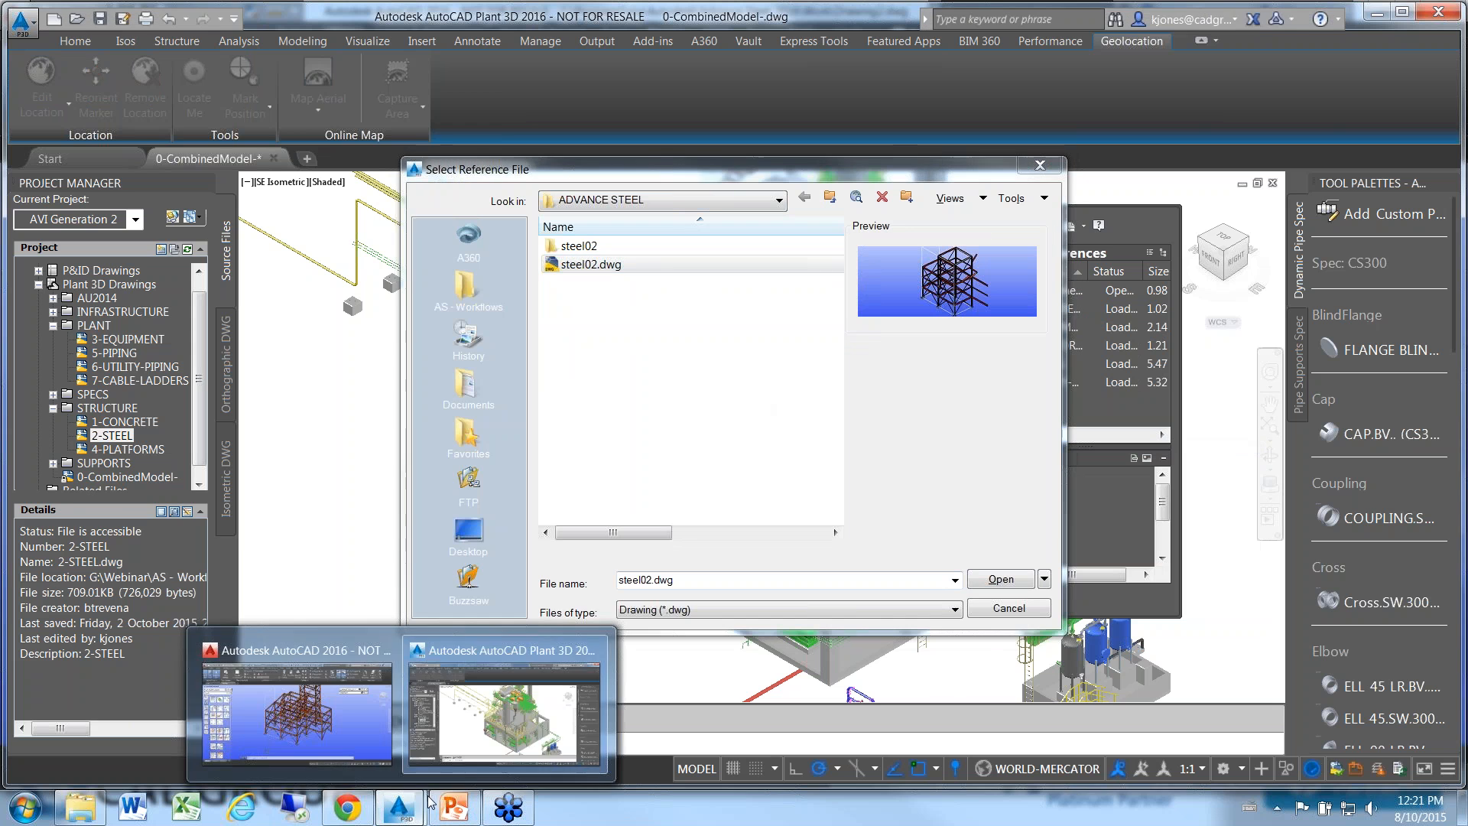
{"action": "left_click", "coordinate": [326, 714]}
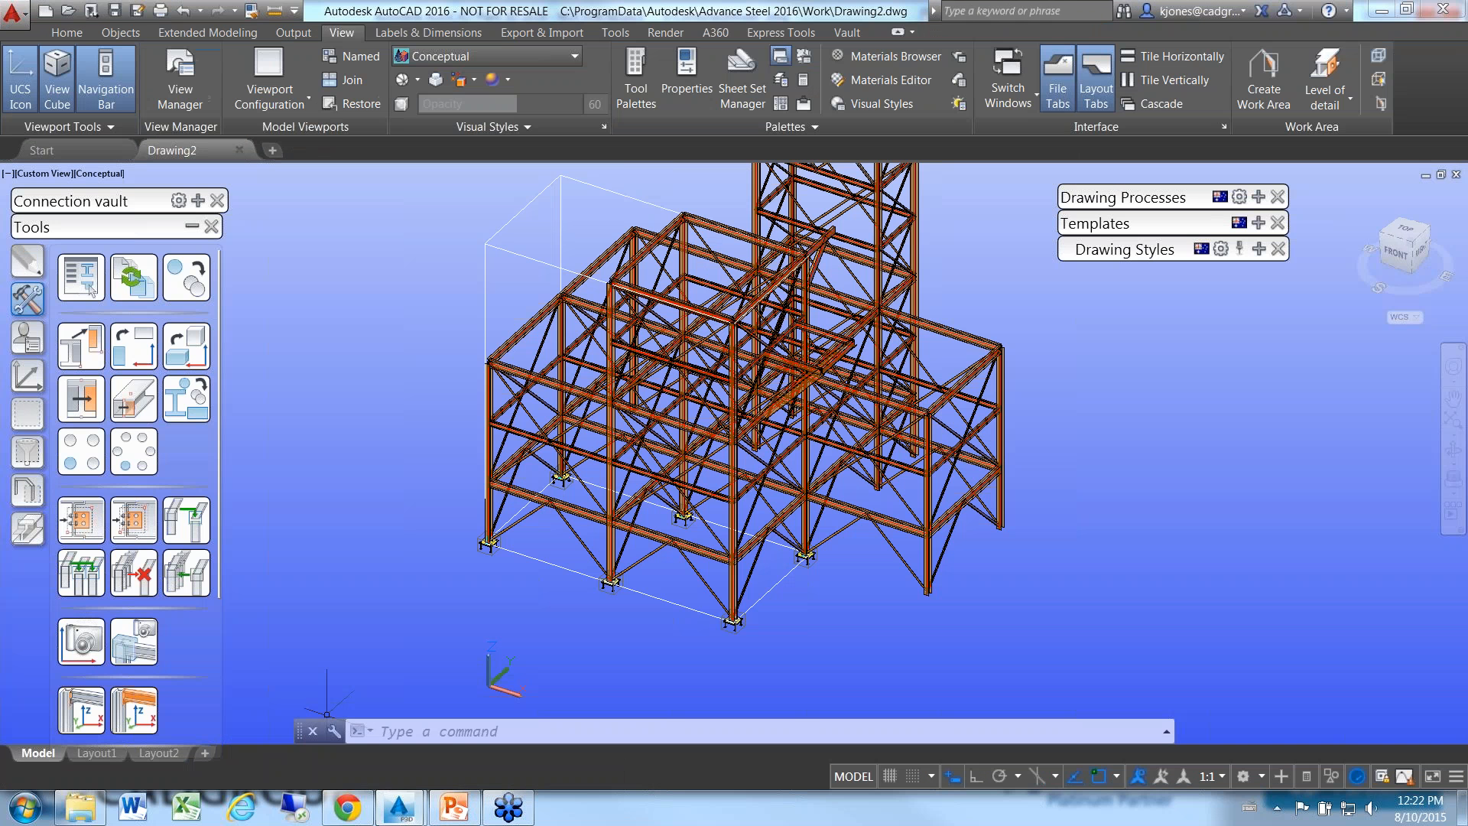
{"action": "left_click", "coordinate": [115, 11]}
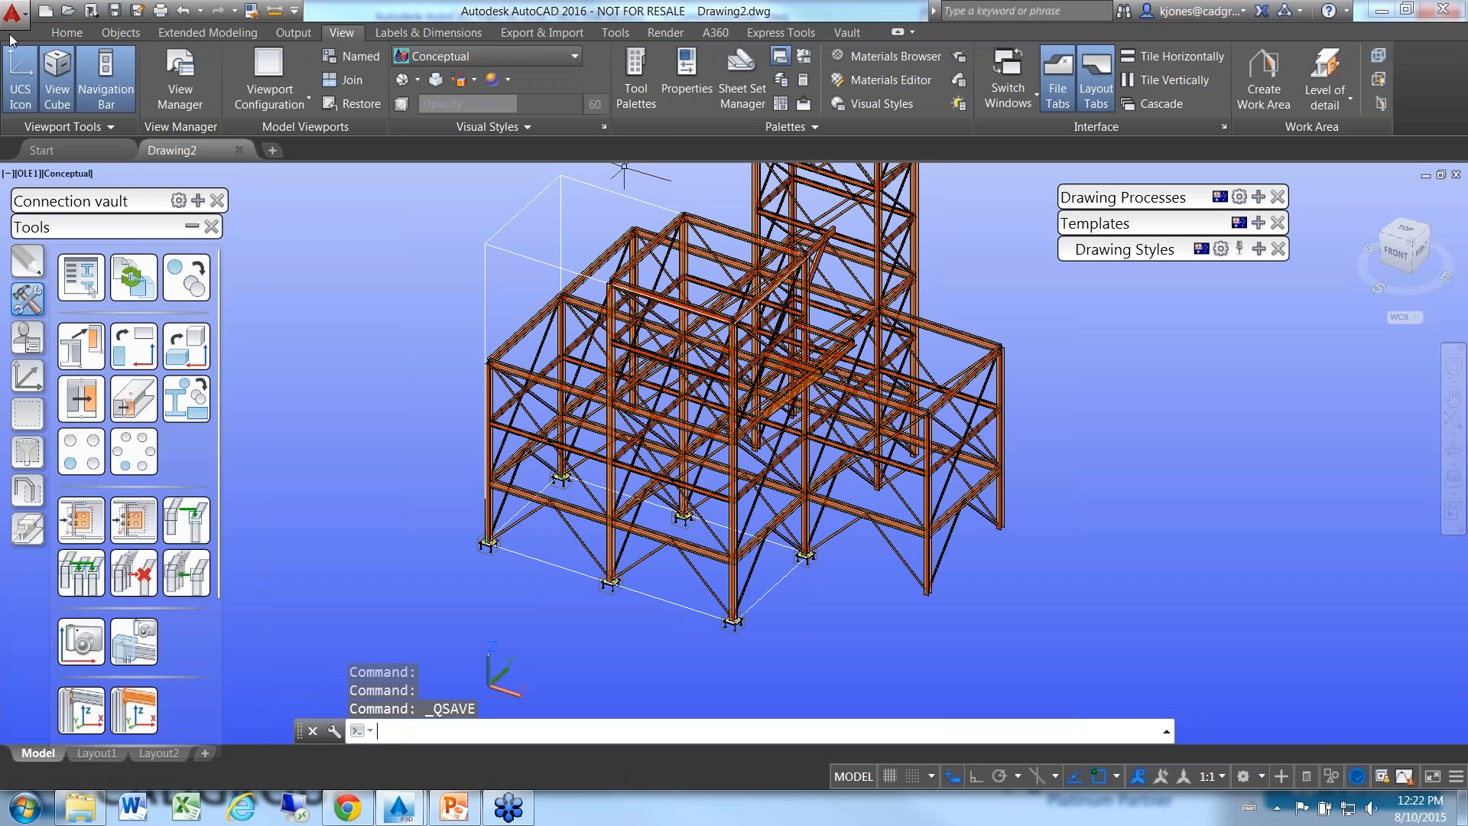
{"action": "left_click", "coordinate": [68, 11]}
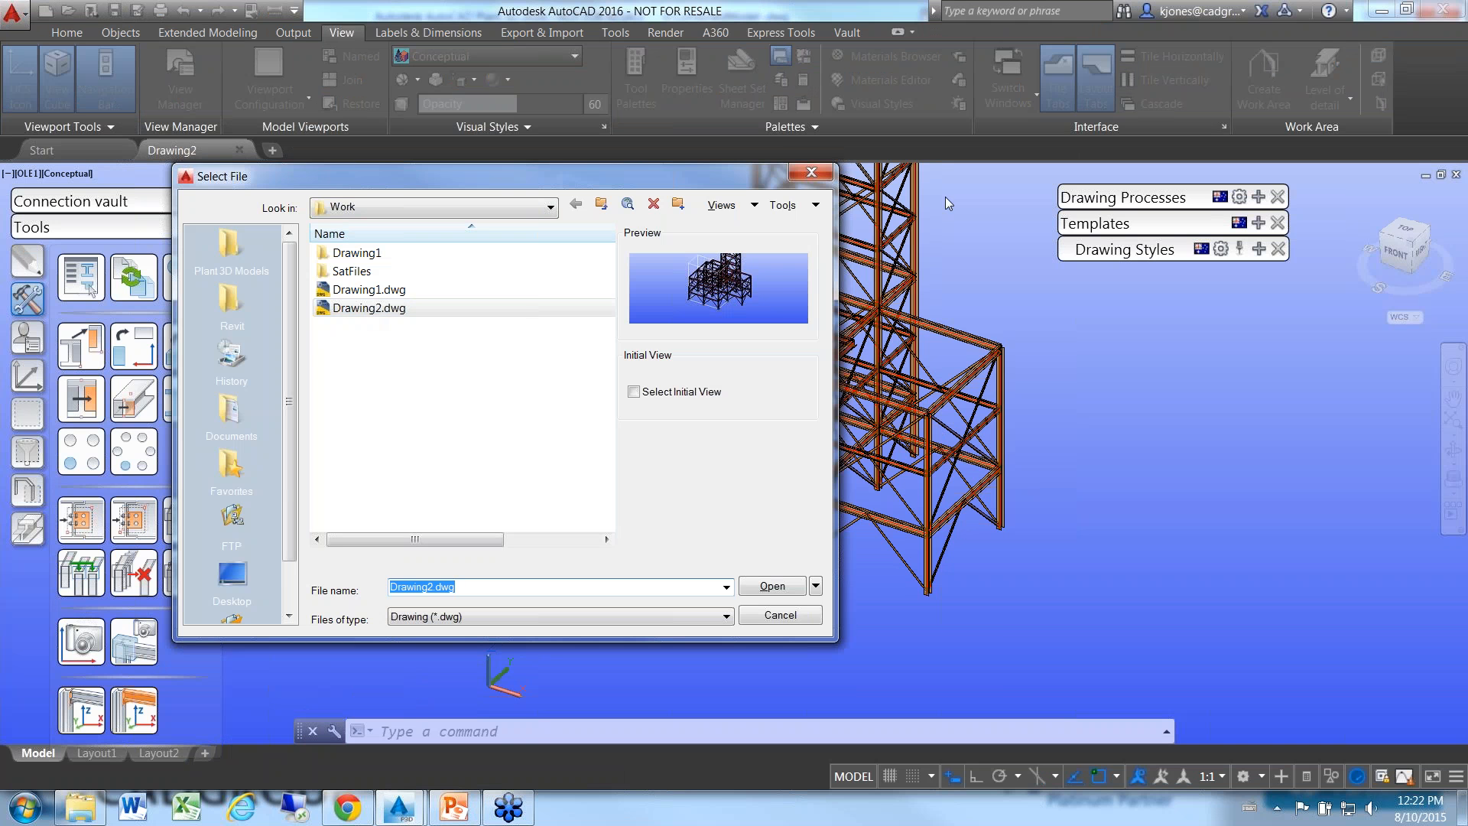
{"action": "left_click", "coordinate": [816, 171]}
- Save a copy of the steel model as AS-2.dwg in the ADVANCE STEEL folder under Plant 3D Models
{"action": "left_click", "coordinate": [14, 15]}
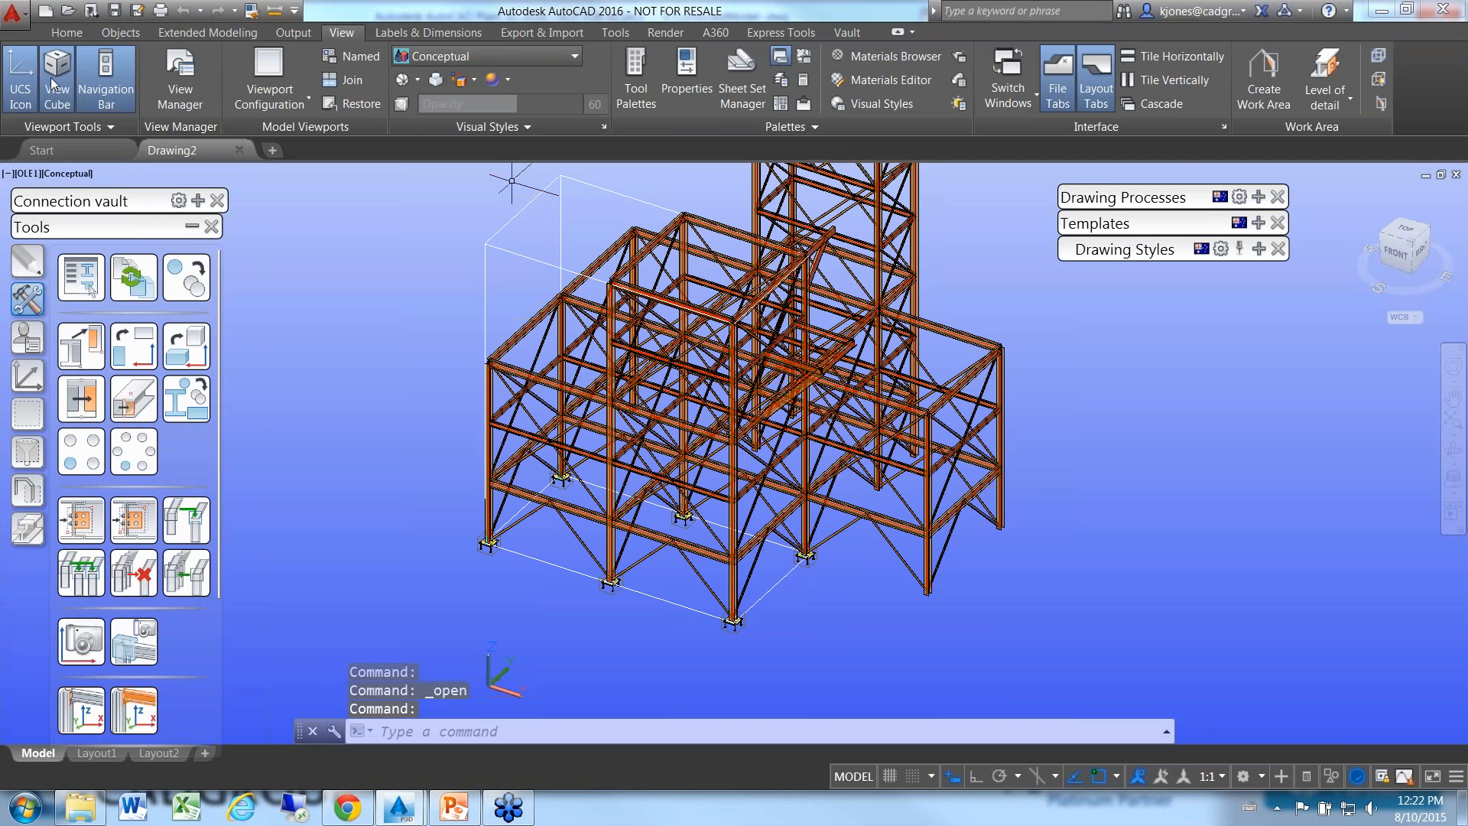
{"action": "left_click", "coordinate": [64, 244]}
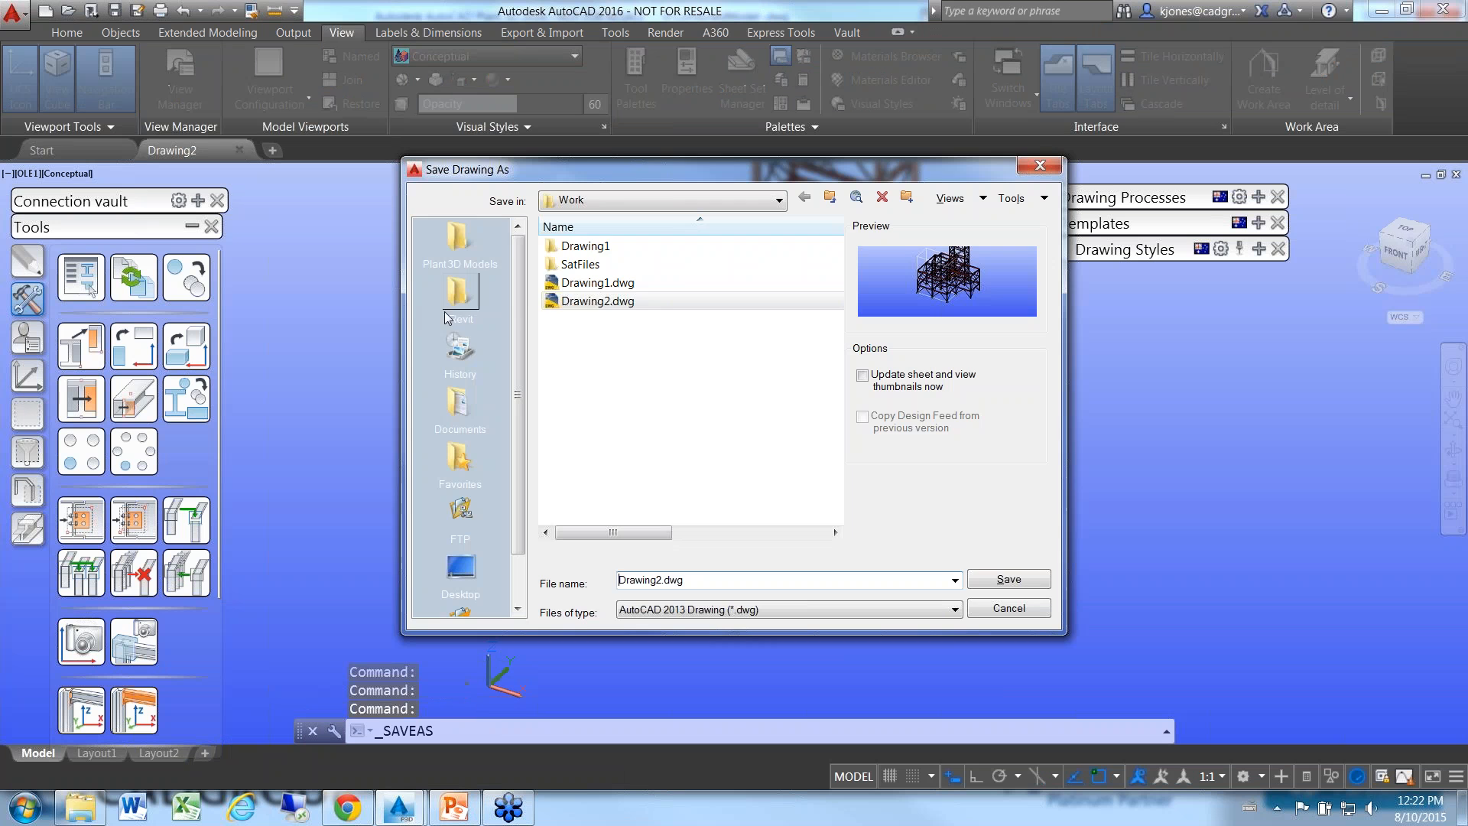
{"action": "left_click", "coordinate": [459, 239]}
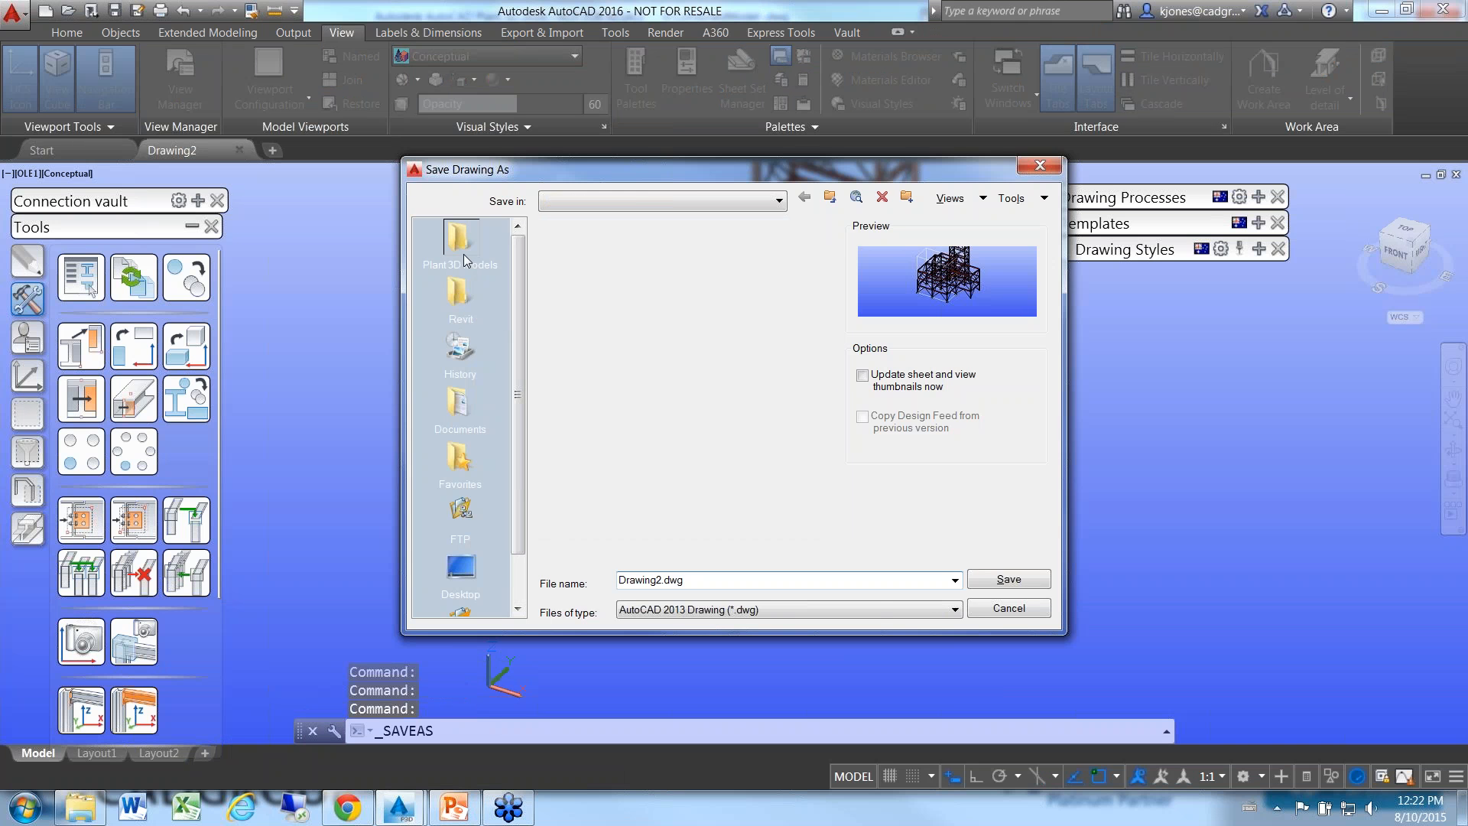
{"action": "double_click", "coordinate": [585, 245]}
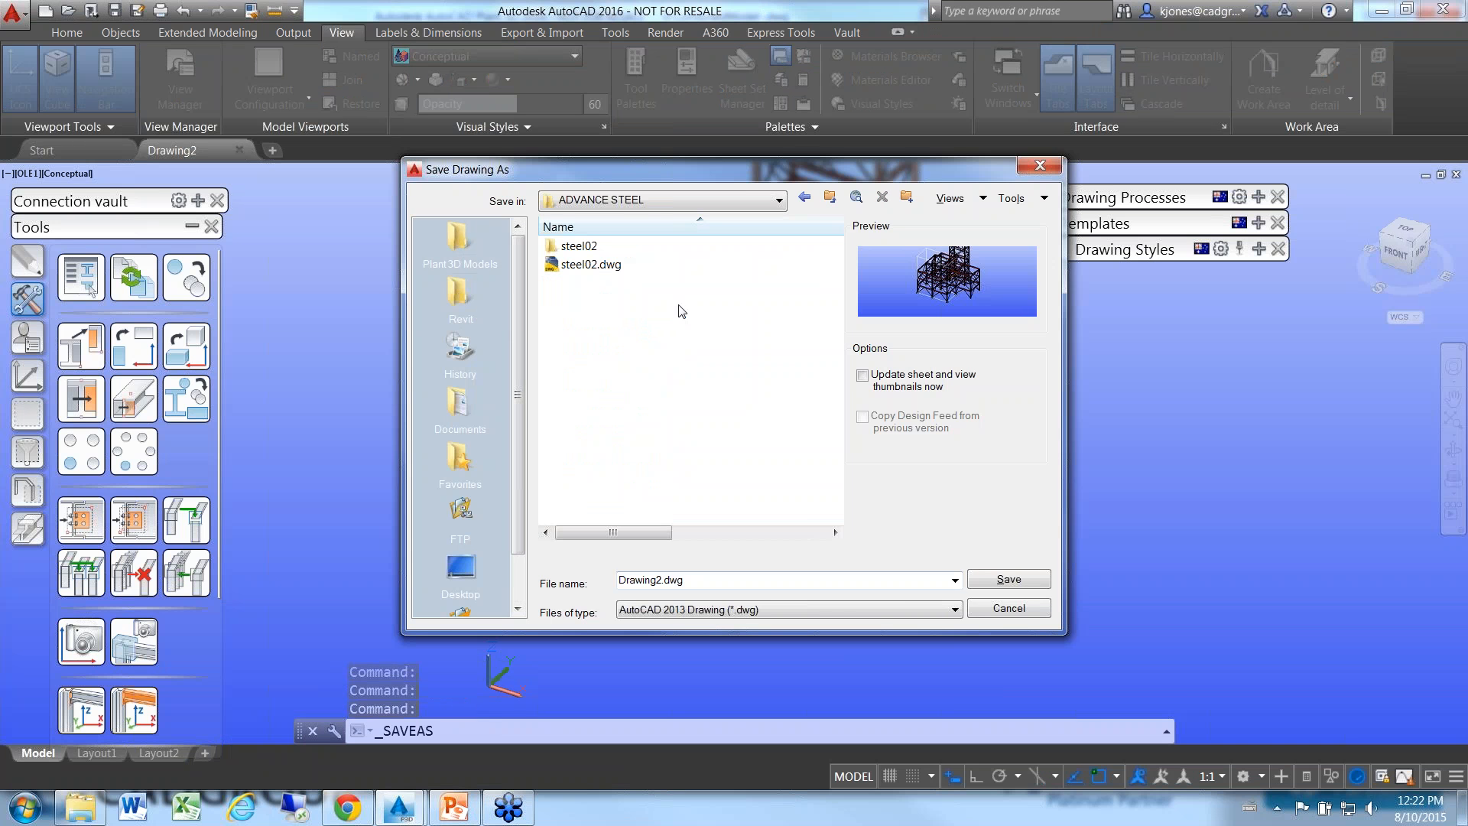
{"action": "left_click", "coordinate": [679, 582]}
{"action": "left_click_drag", "start_coordinate": [662, 580], "coordinate": [208, 566]}
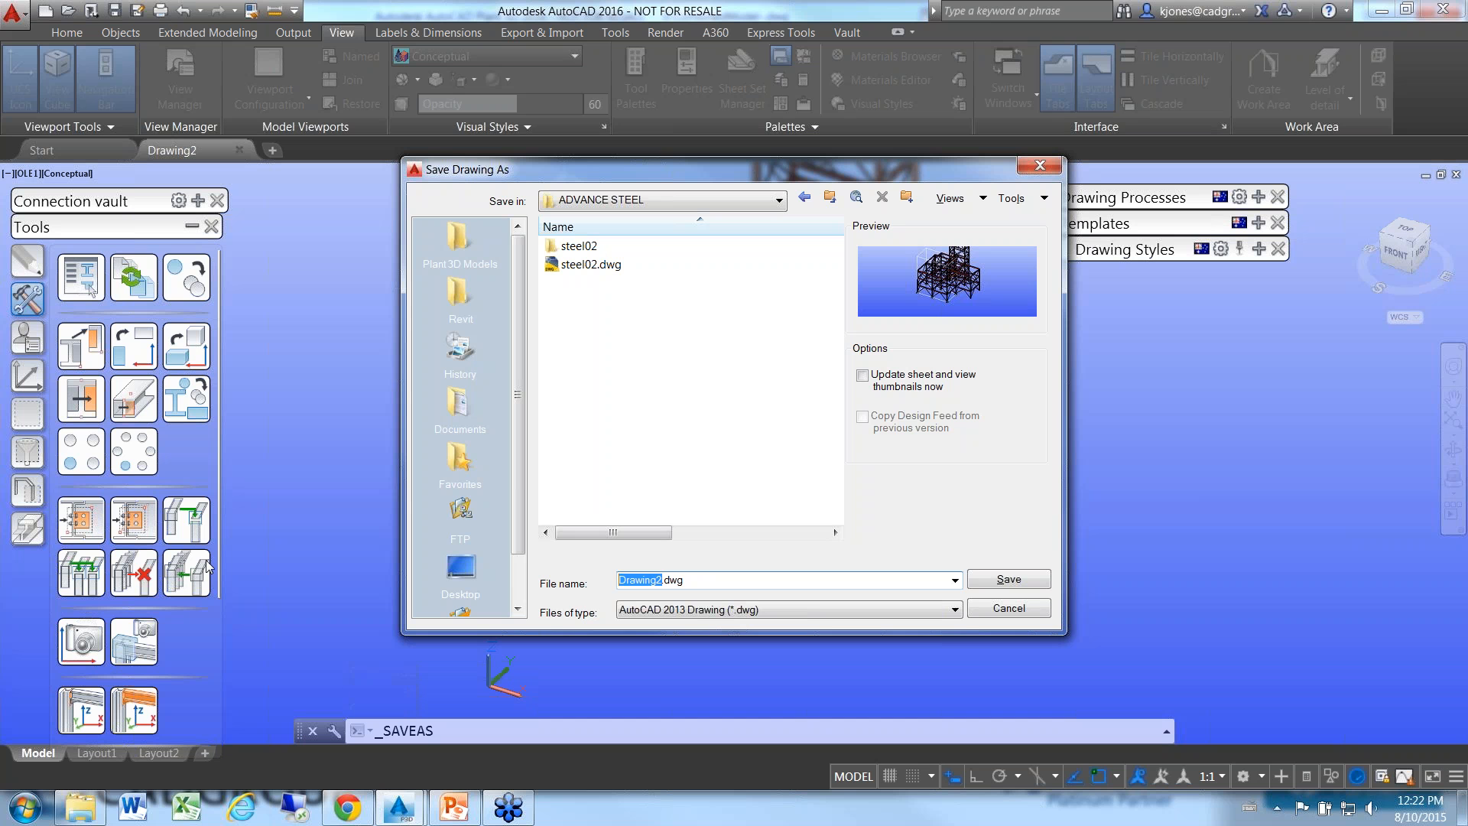
{"action": "type", "text": "AS-2"}
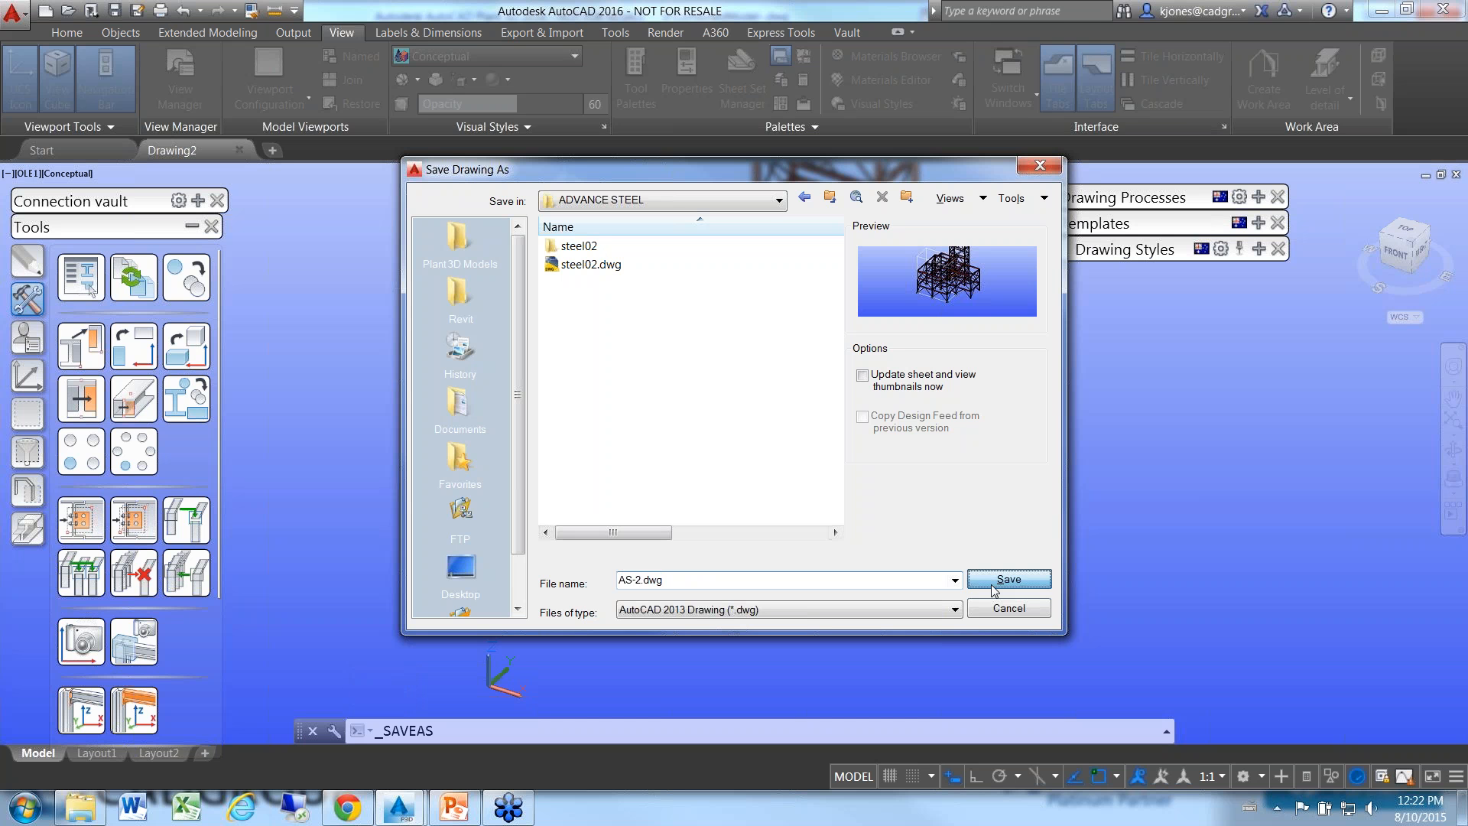
{"action": "left_click", "coordinate": [984, 580]}
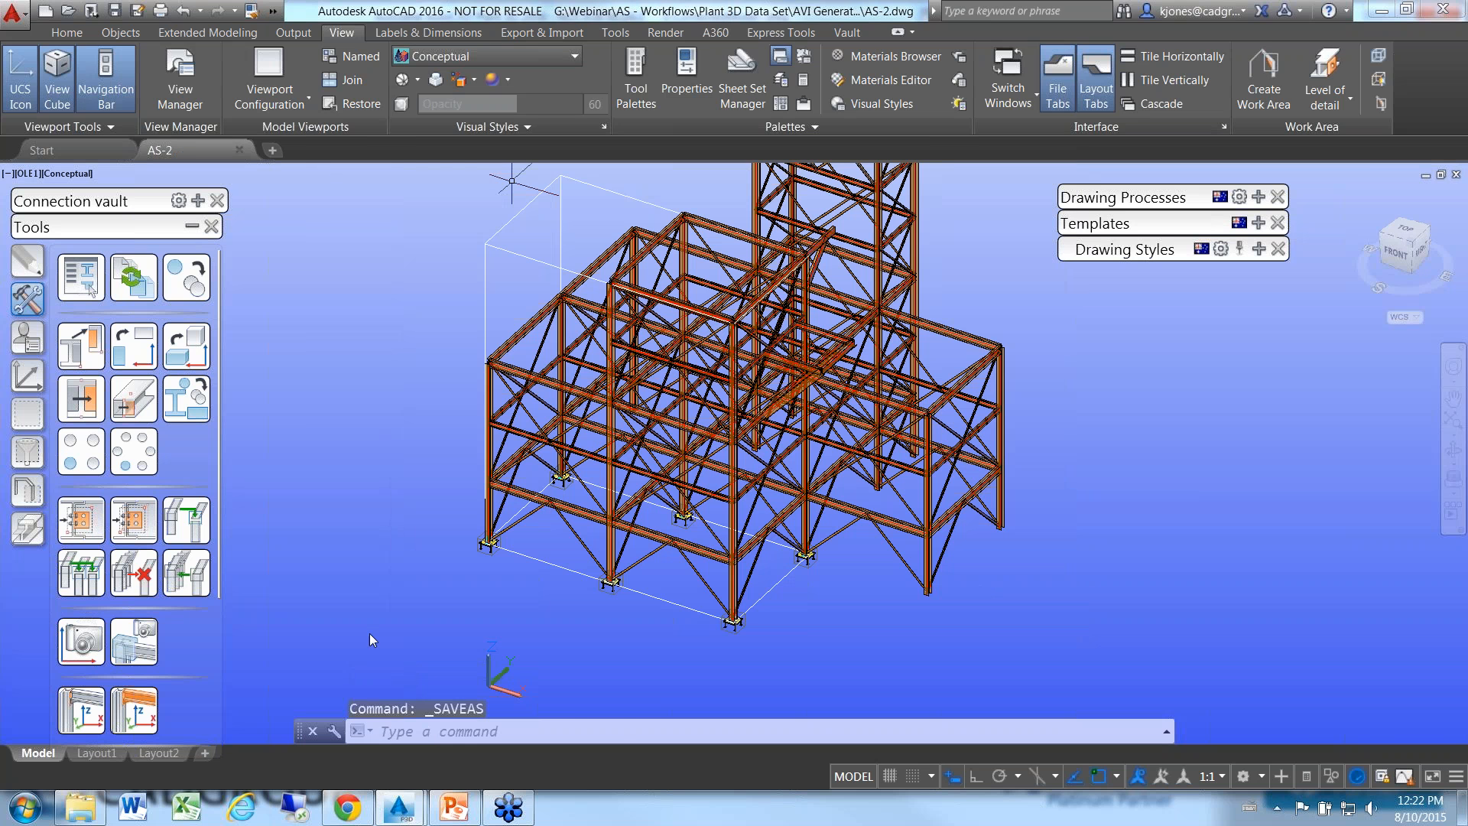
- Switch back to Plant 3D and attach AS-2.dwg to the combined model as an overlay with full path
{"action": "mouse_move", "coordinate": [399, 808]}
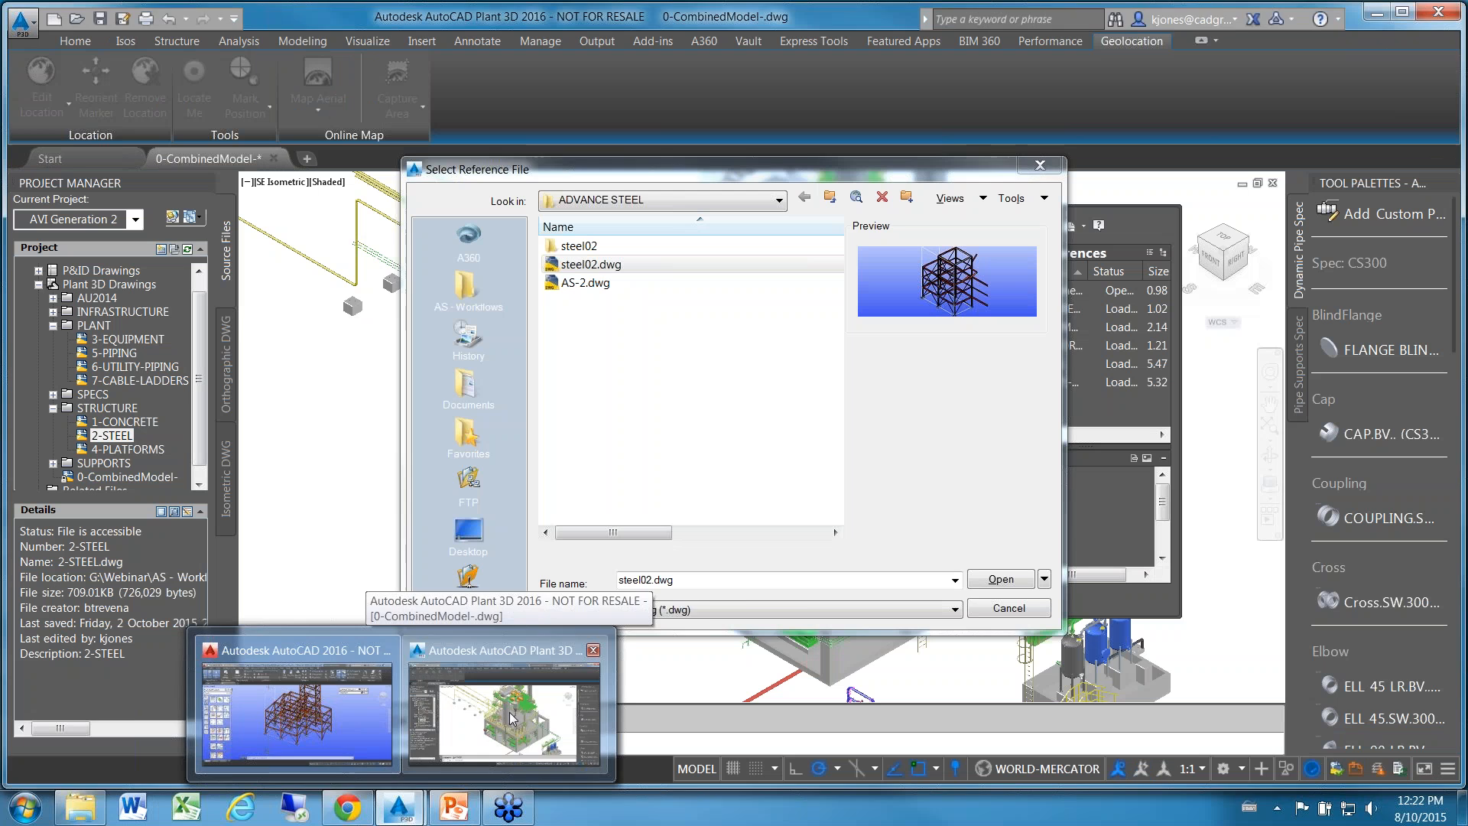
{"action": "left_click", "coordinate": [512, 717]}
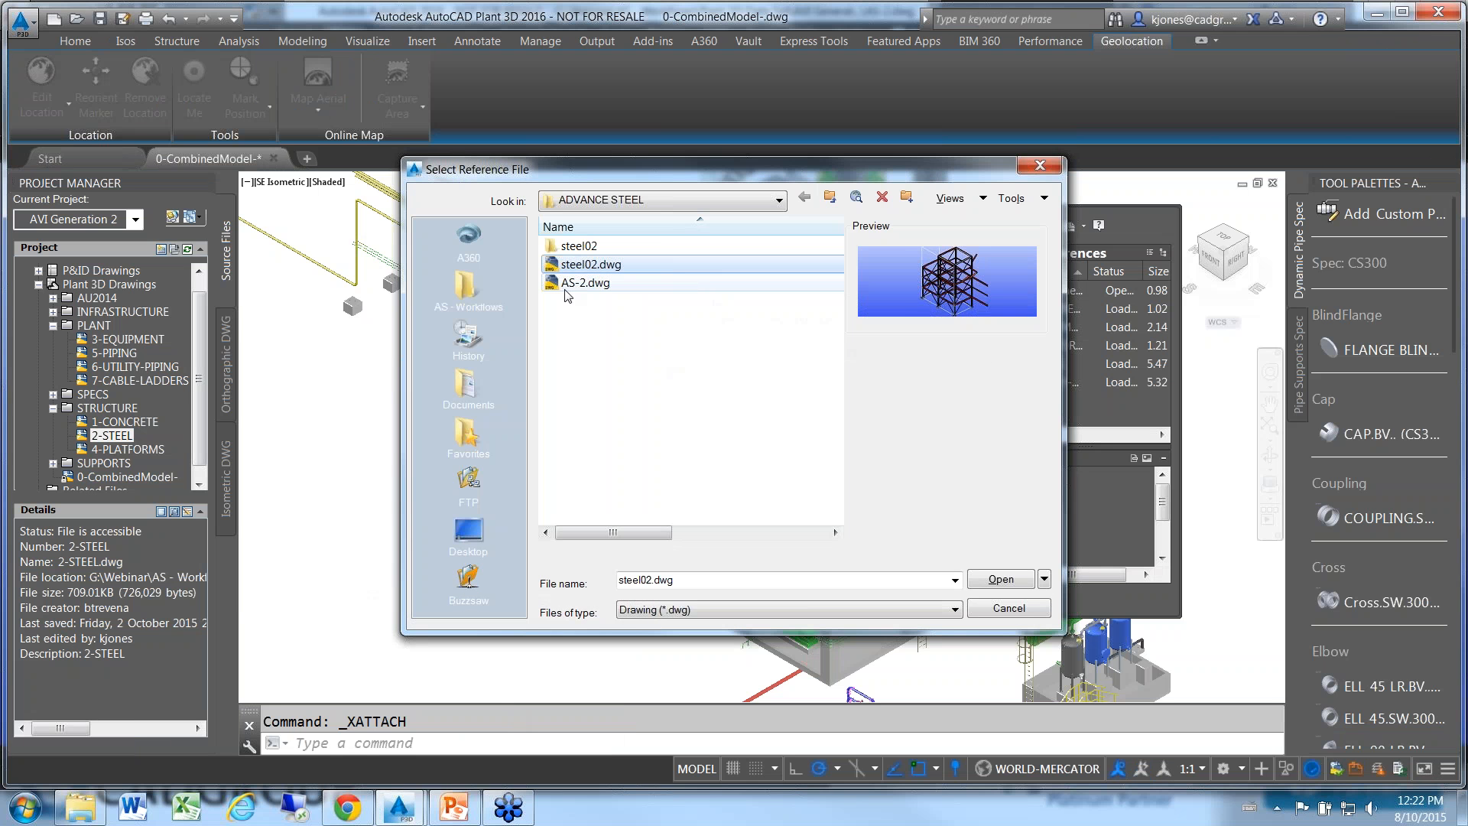
{"action": "left_click", "coordinate": [583, 283]}
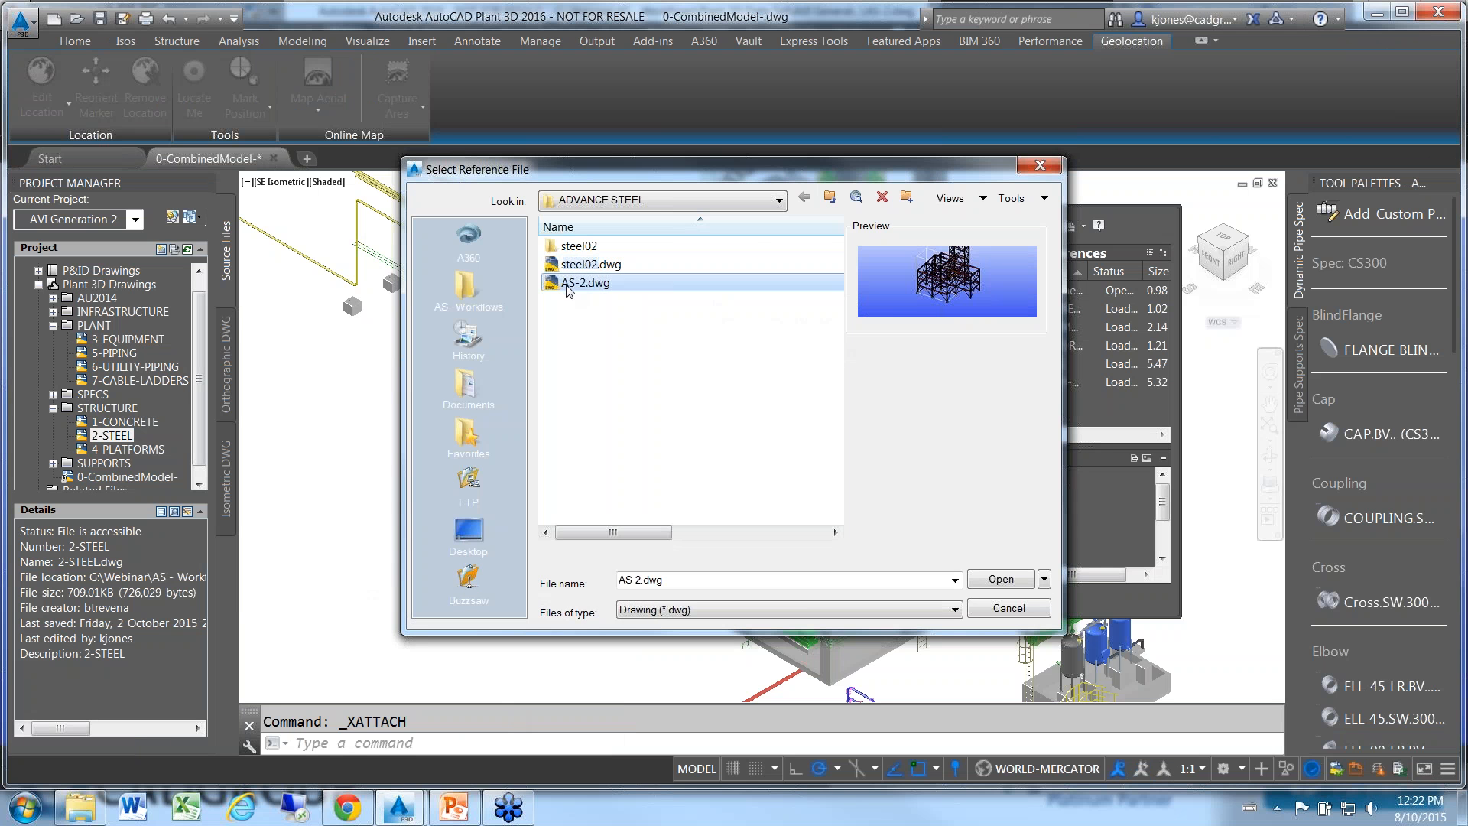
{"action": "left_click", "coordinate": [981, 579]}
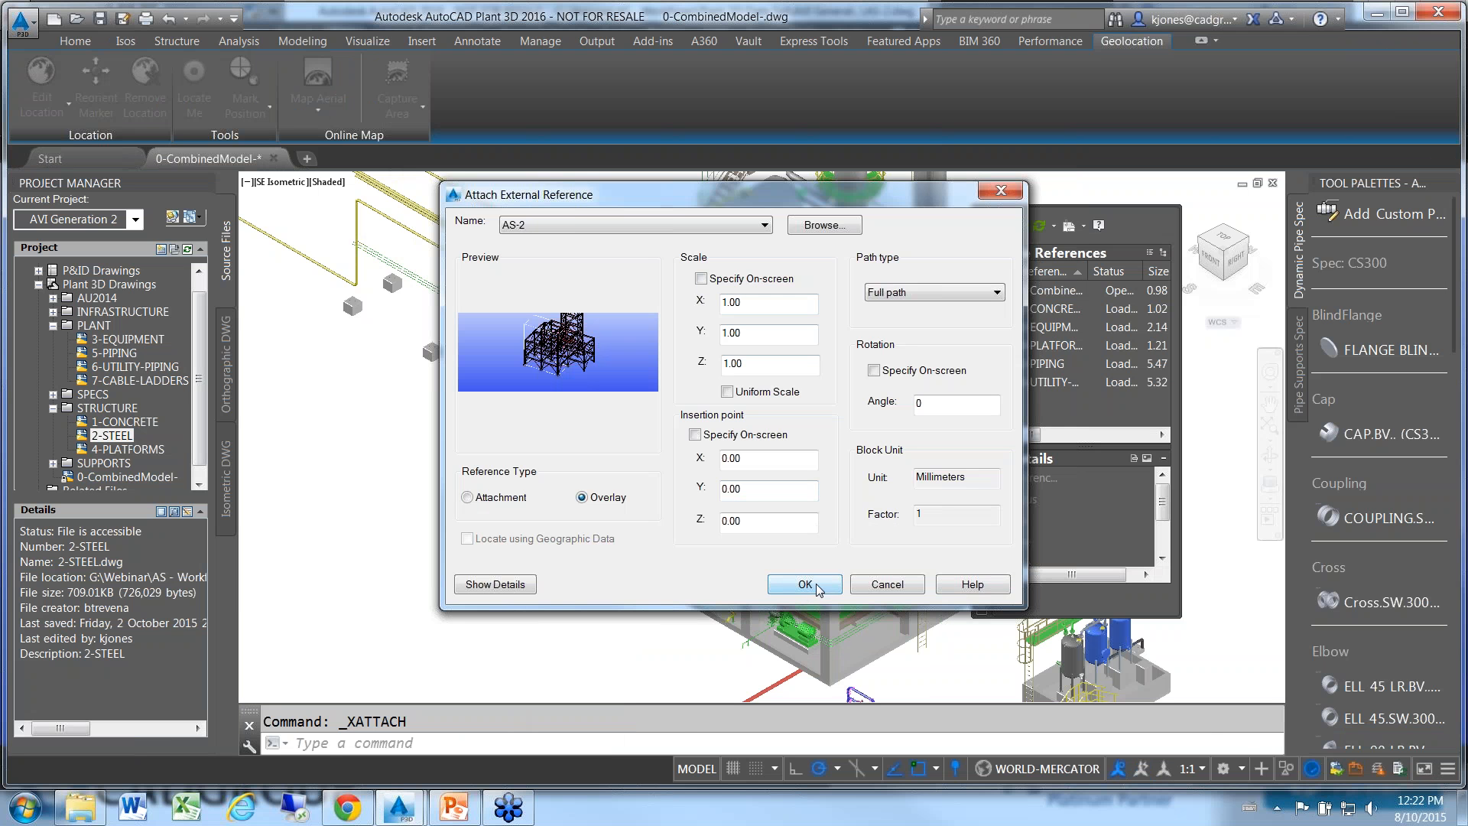
{"action": "left_click", "coordinate": [805, 586]}
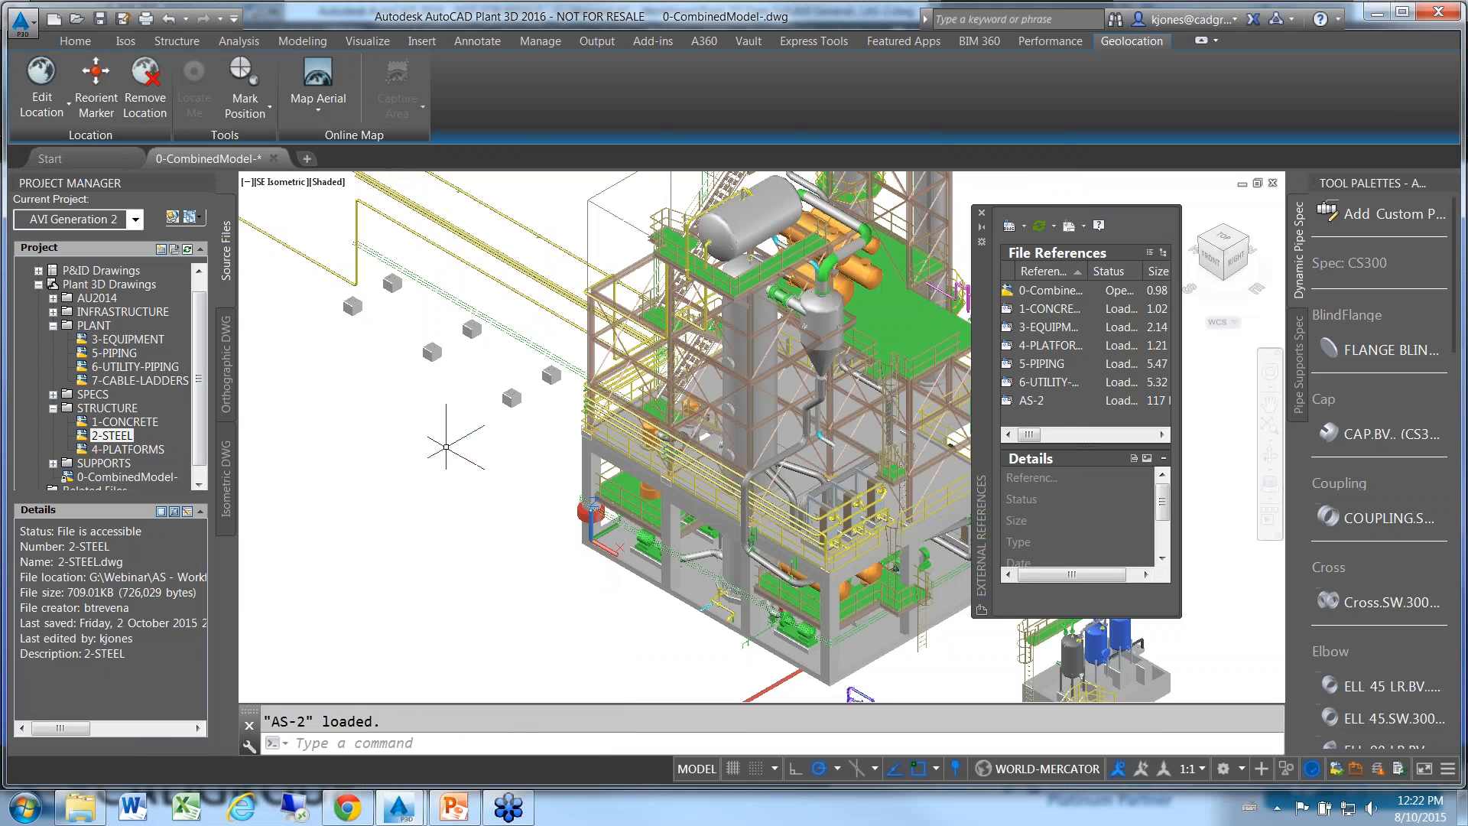
- Examine the base plates at the column feet of the attached steel within the combined plant model
{"action": "middle_click_drag", "start_coordinate": [525, 448], "coordinate": [451, 417]}
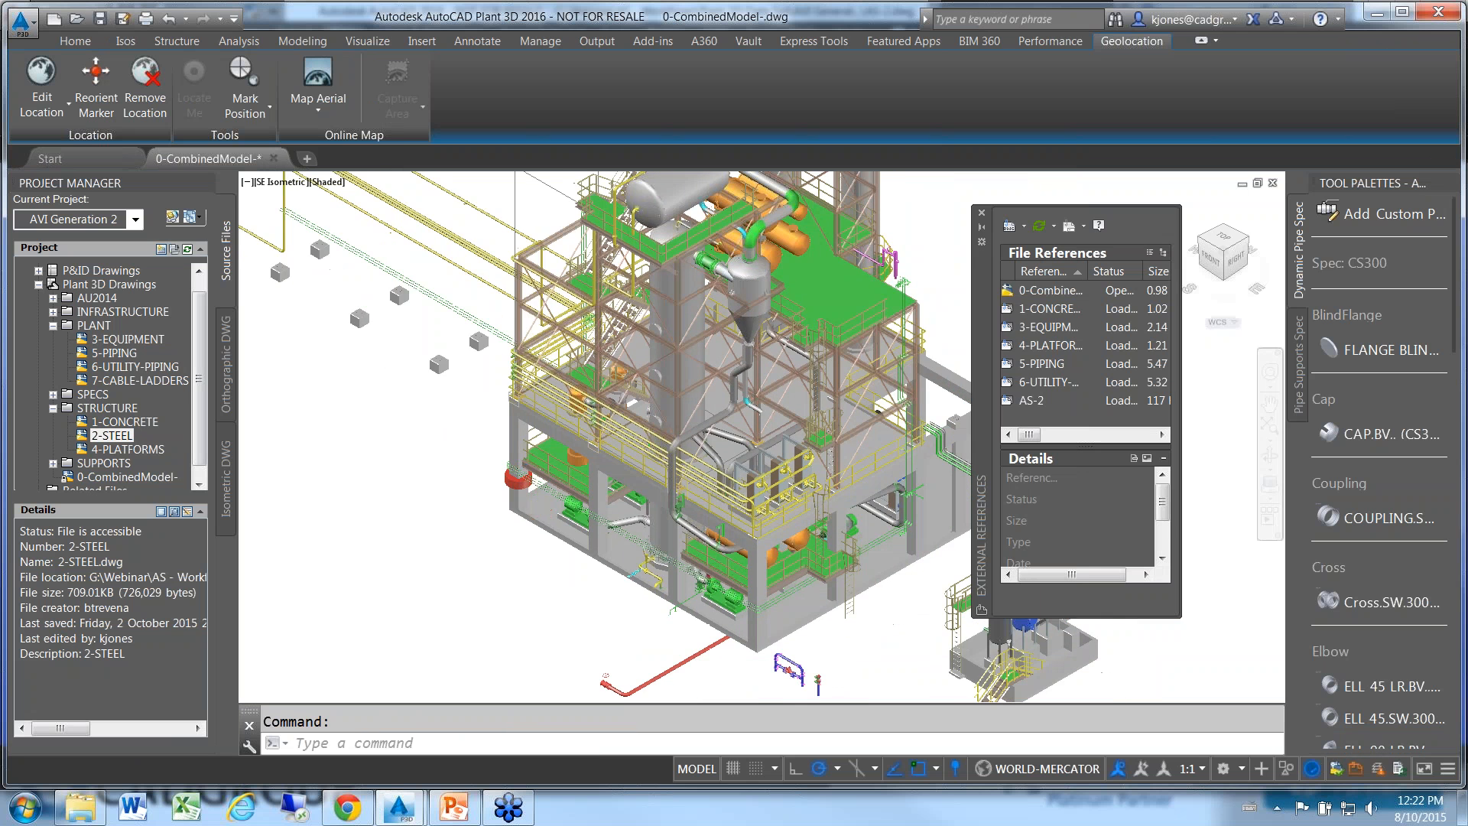
{"action": "scroll", "coordinate": [452, 418], "scroll_direction": "up", "scroll_amount": 2}
{"action": "scroll", "coordinate": [581, 500], "scroll_direction": "up", "scroll_amount": 6}
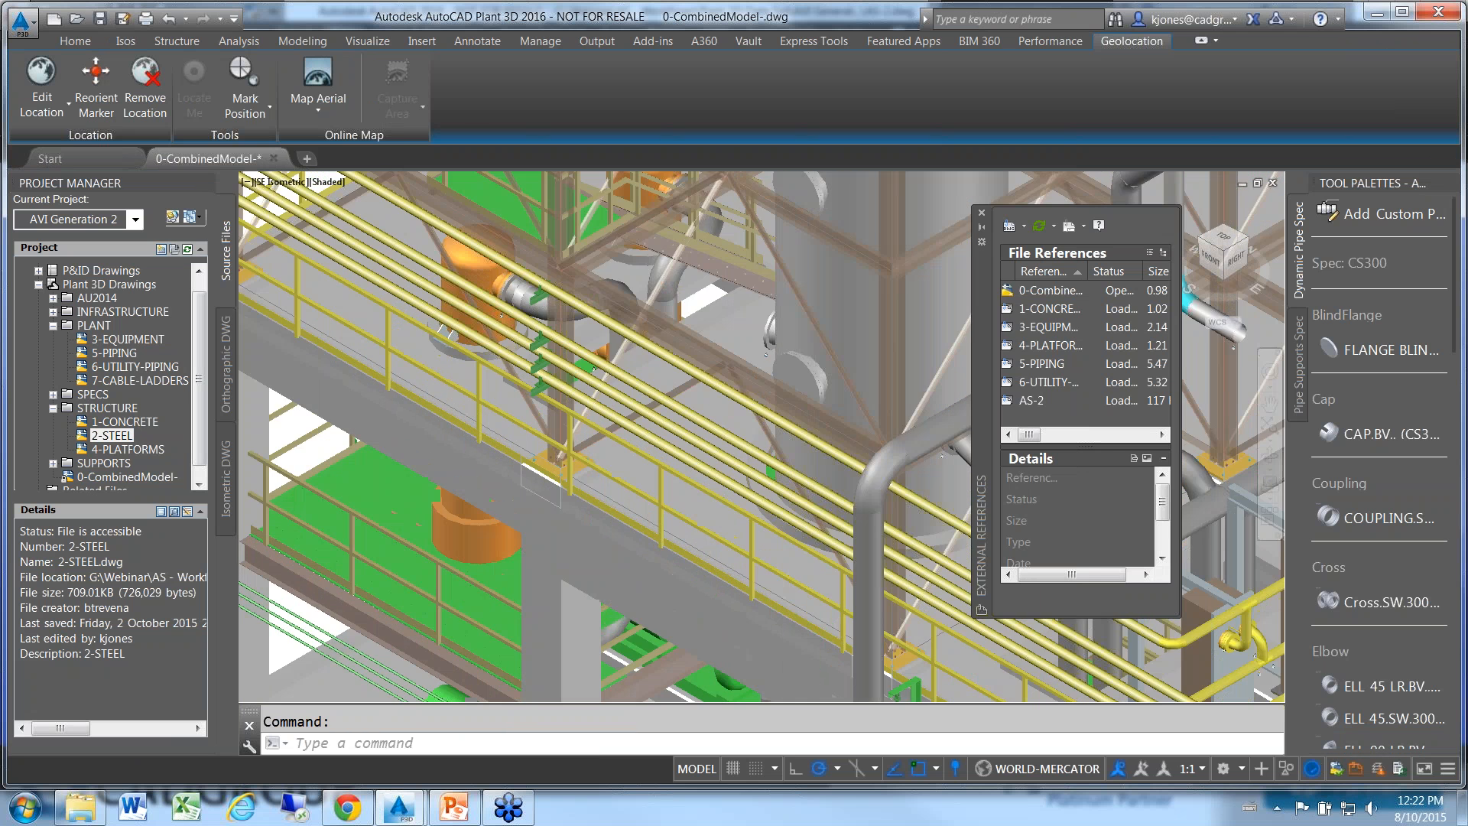
{"action": "scroll", "coordinate": [501, 447], "scroll_direction": "down", "scroll_amount": 5}
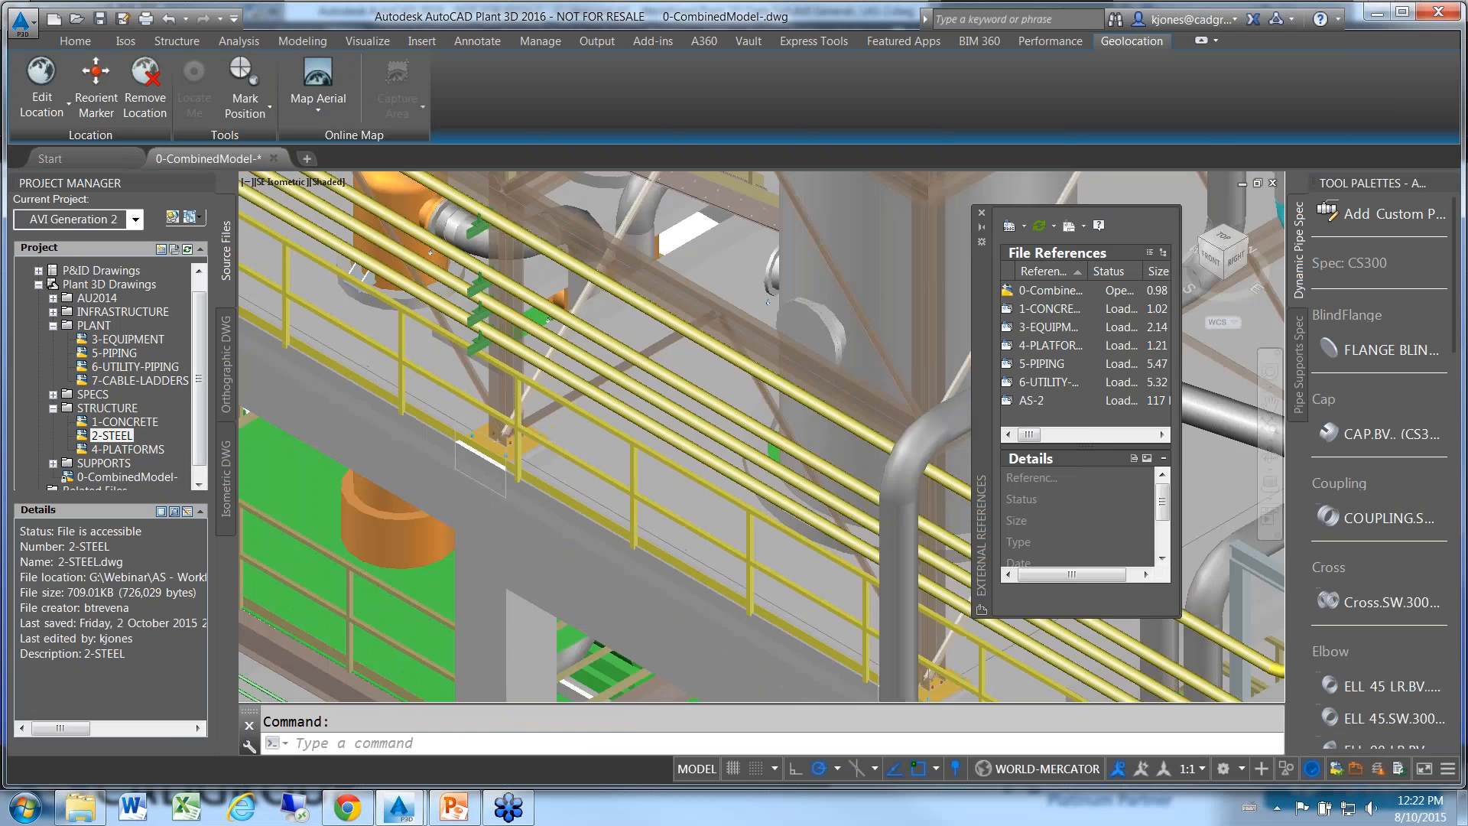
{"action": "scroll", "coordinate": [493, 463], "scroll_direction": "down", "scroll_amount": 6}
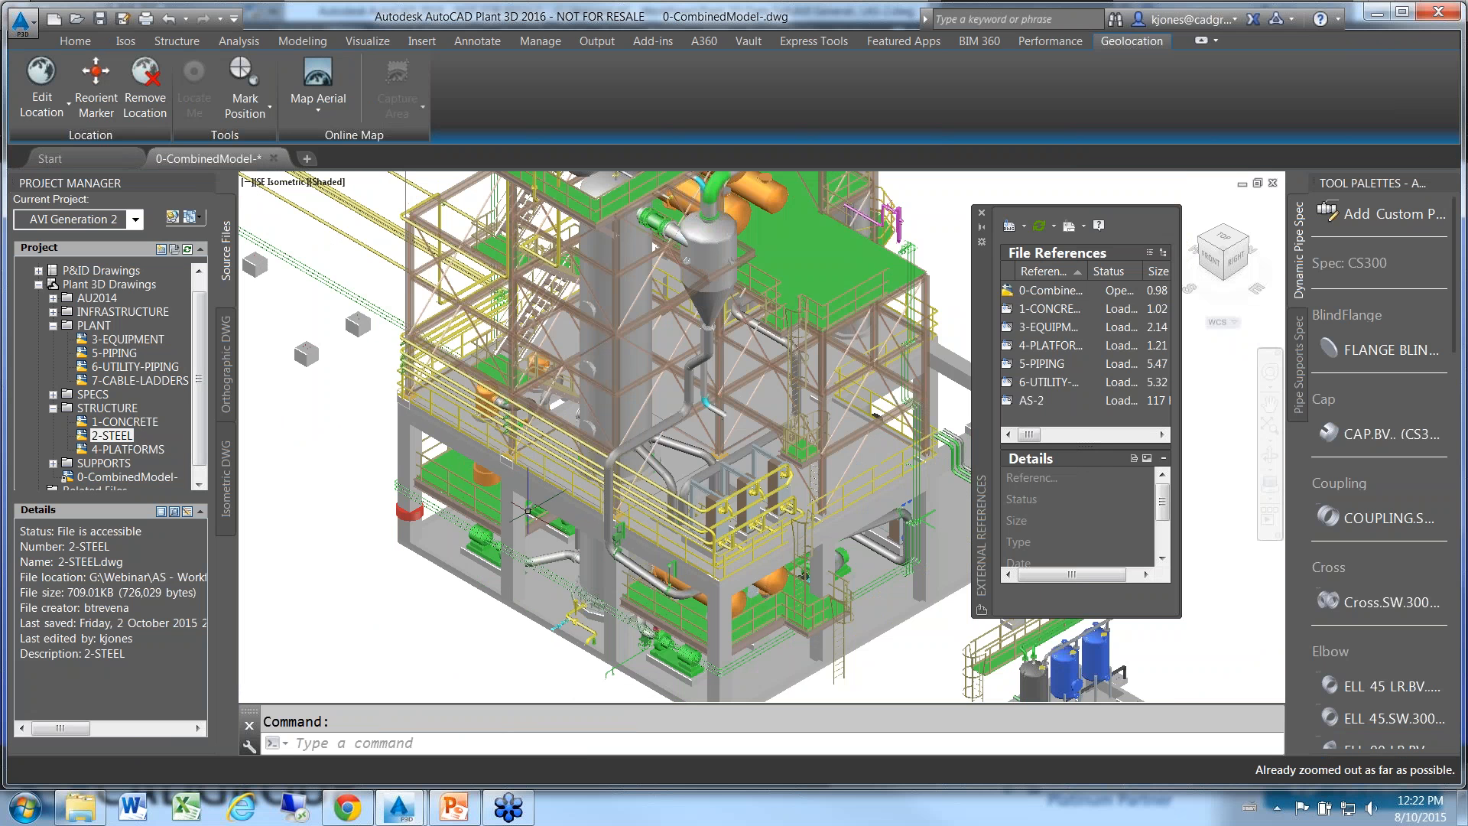
{"action": "middle_click_drag", "start_coordinate": [399, 545], "coordinate": [453, 548]}
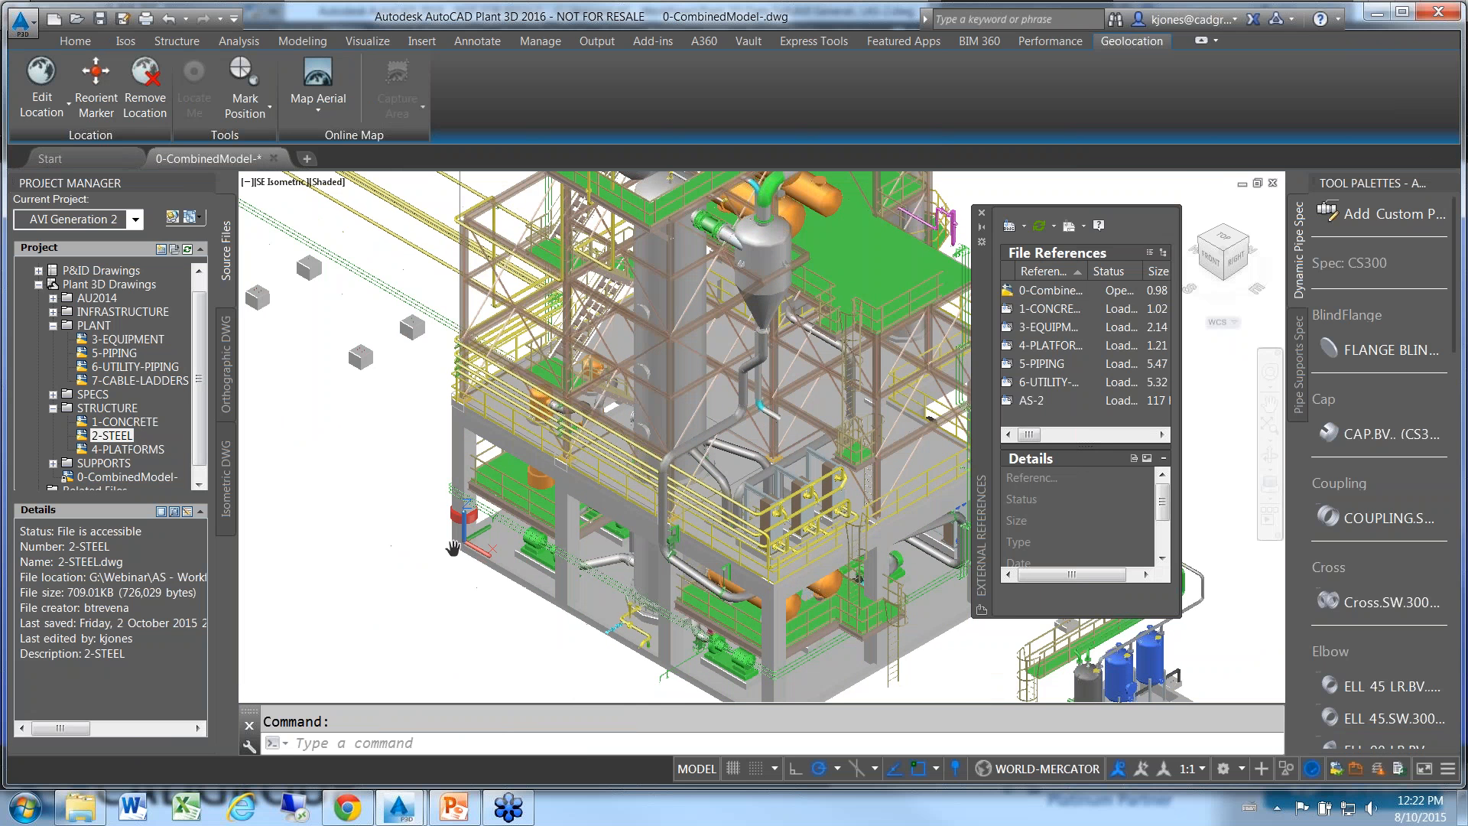
- Switch to the Advance Steel window, collapse the Advance Tool Palette tools and expand the Connection vault
{"action": "mouse_move", "coordinate": [406, 817]}
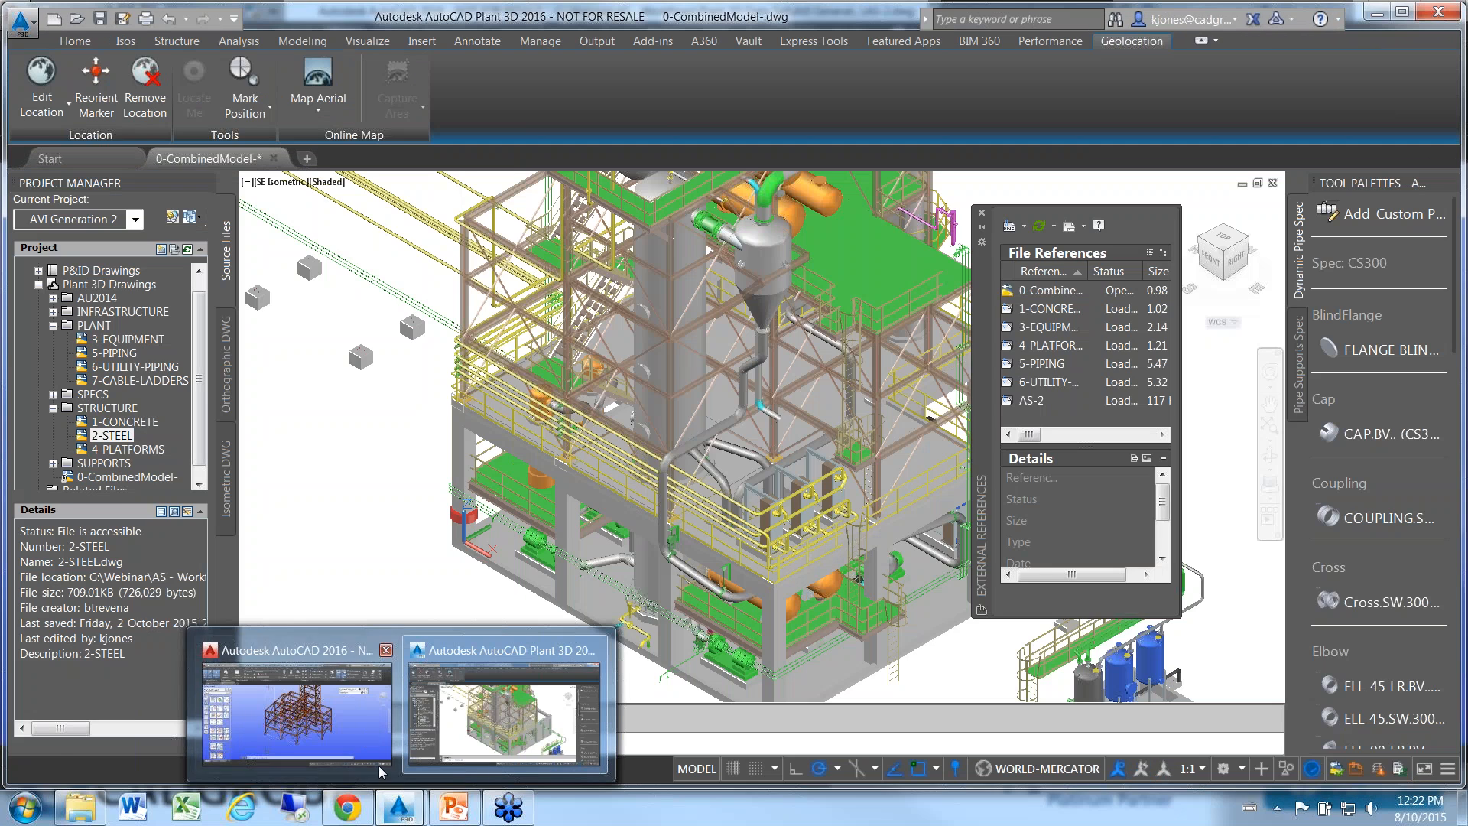
{"action": "mouse_move", "coordinate": [360, 736]}
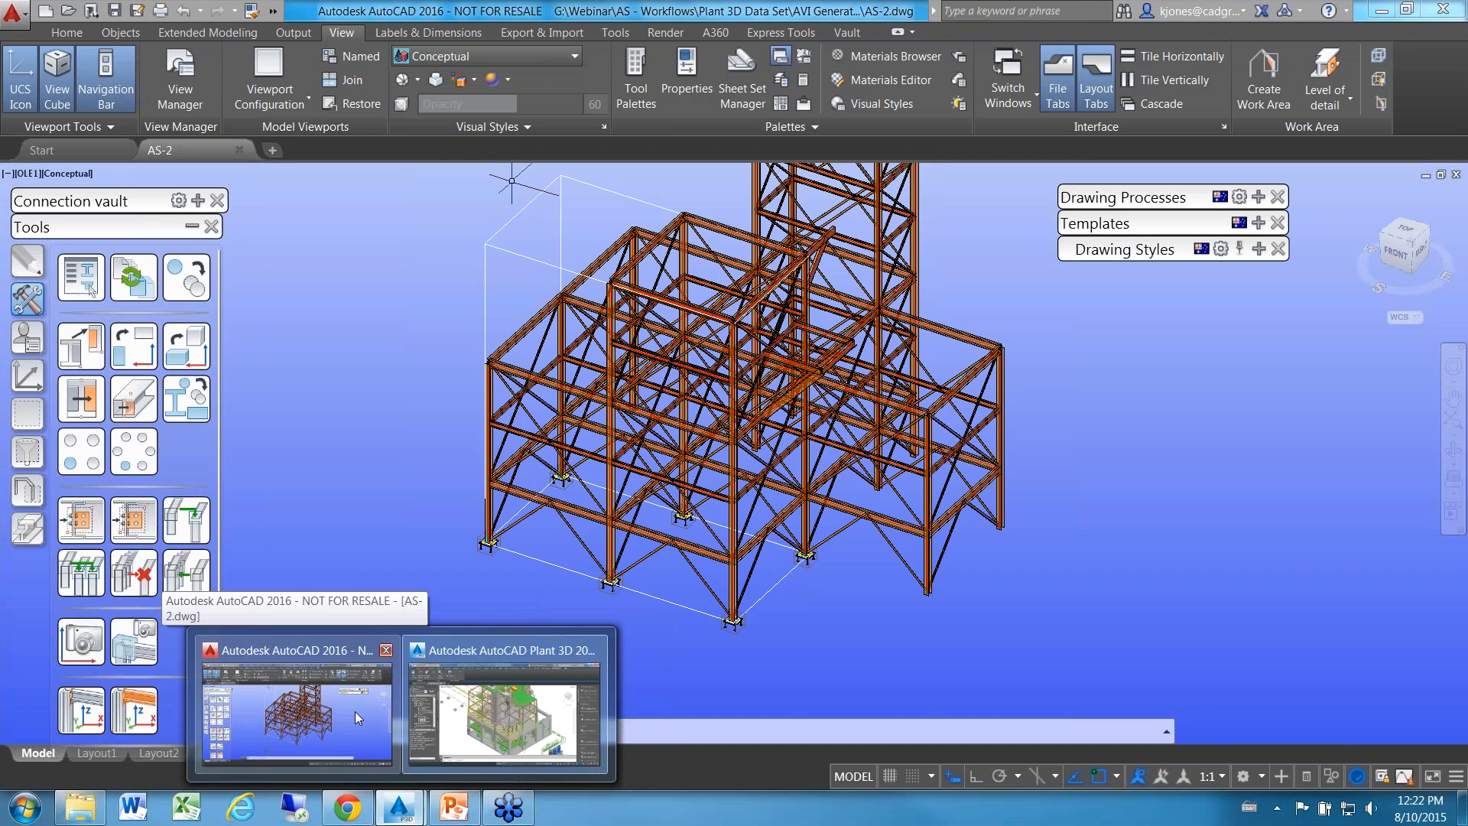
{"action": "left_click", "coordinate": [355, 724]}
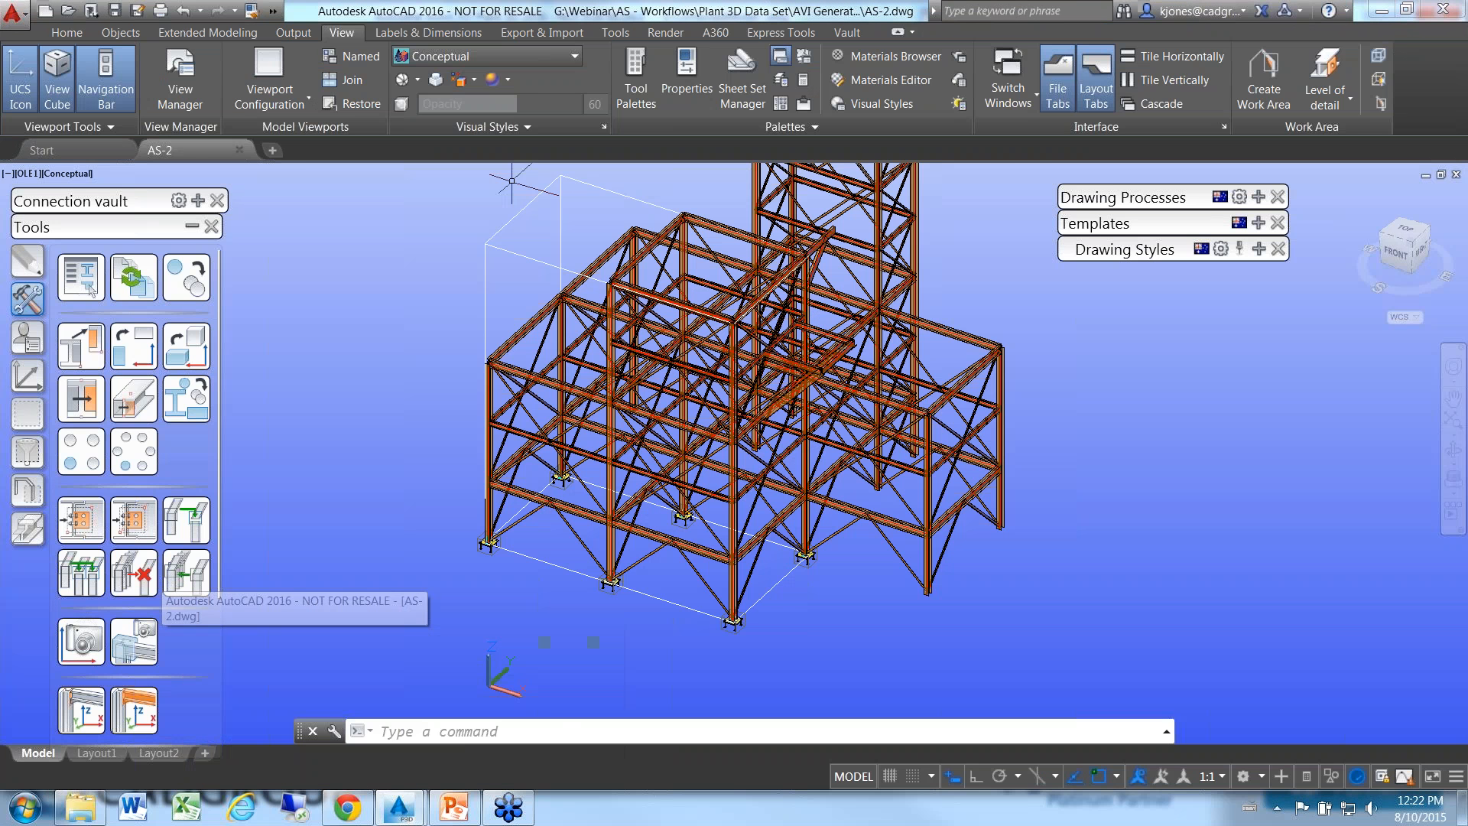
{"action": "scroll", "coordinate": [535, 451], "scroll_direction": "up", "scroll_amount": 2}
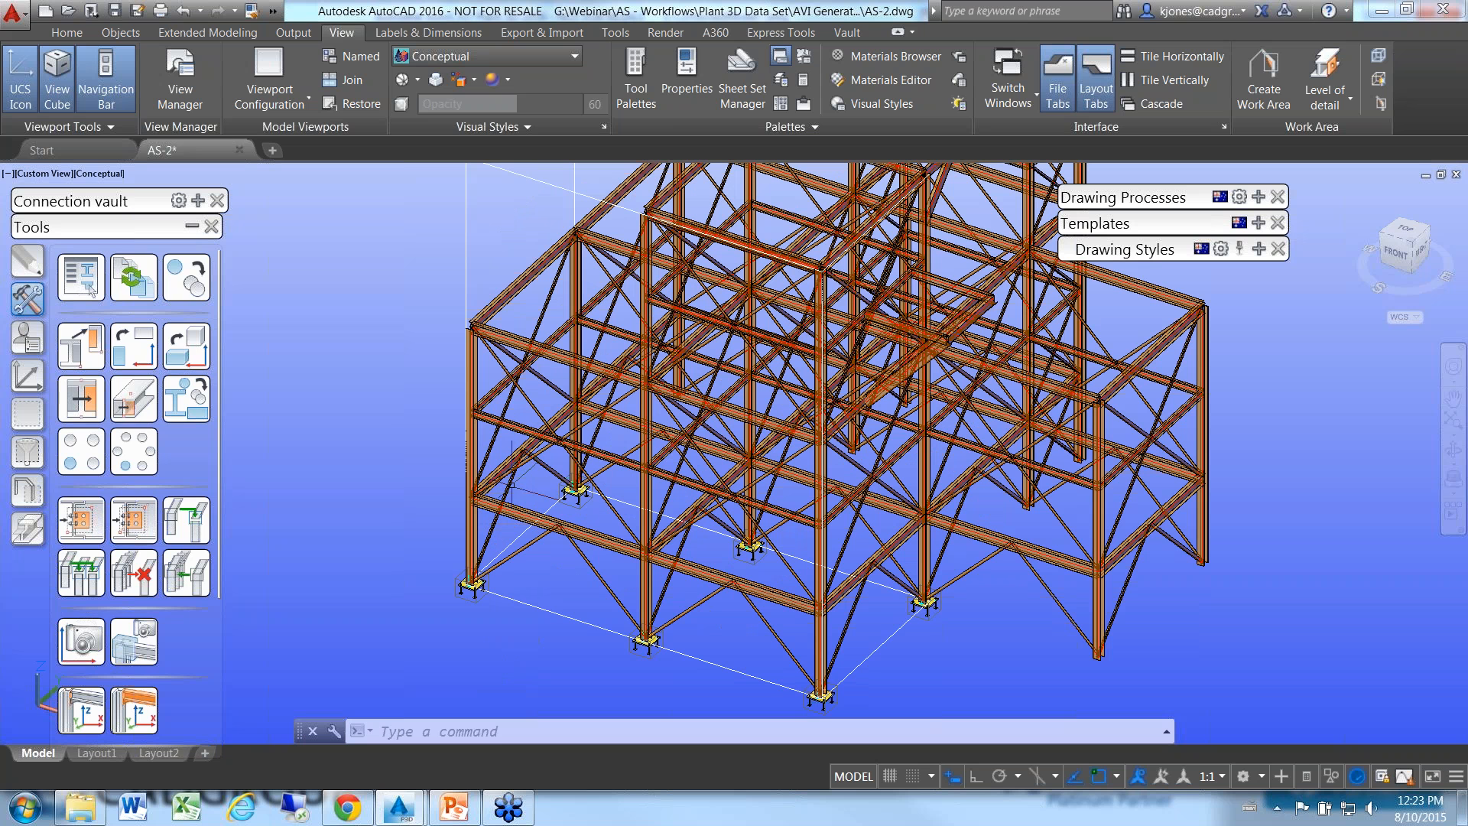
{"action": "left_click", "coordinate": [192, 227]}
{"action": "left_click", "coordinate": [197, 200]}
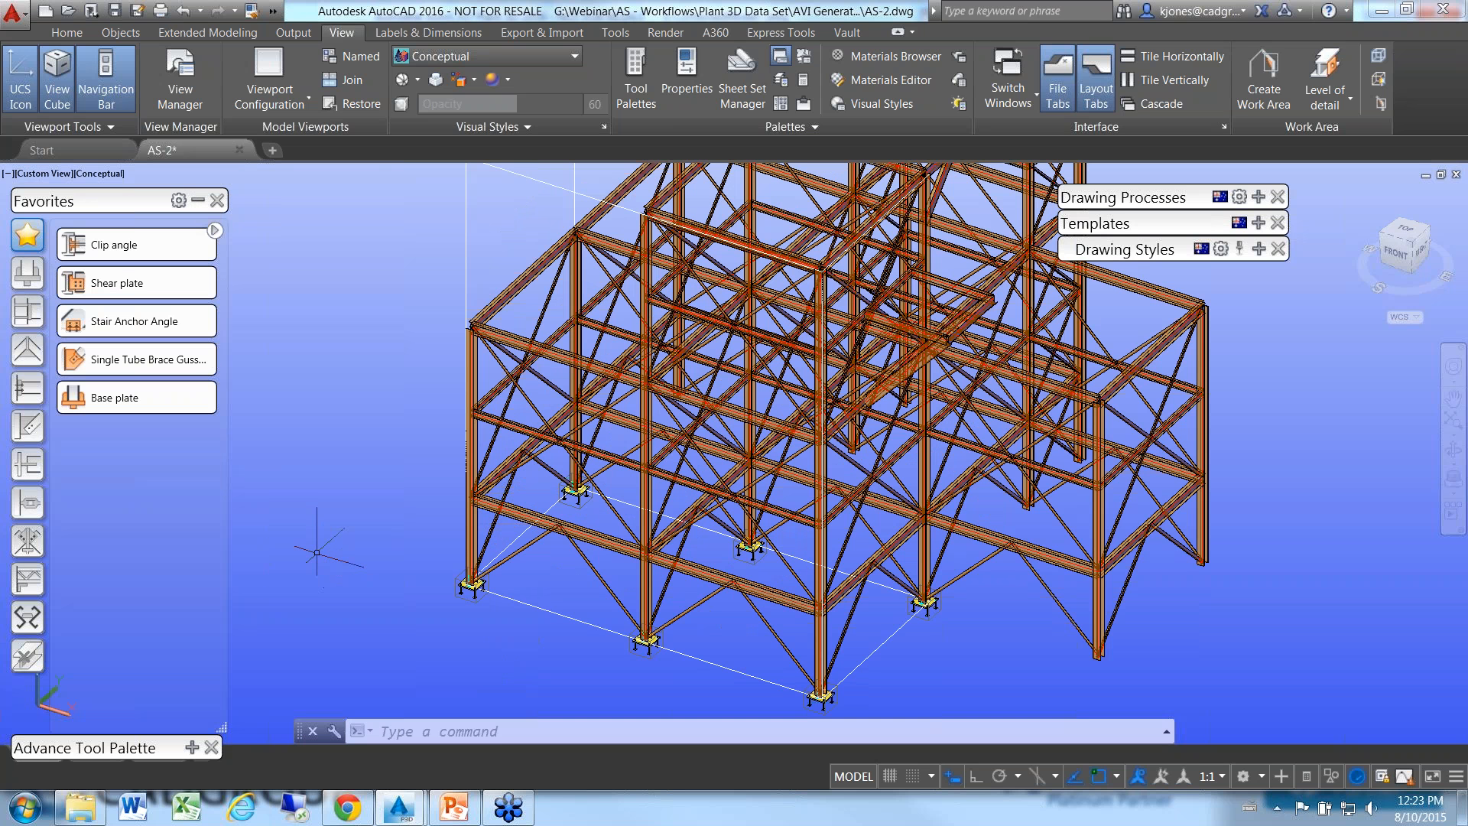
- Add a shear plate connection of type Fin plate between the corner column and the lowest horizontal beam framing into it
{"action": "left_click", "coordinate": [125, 281]}
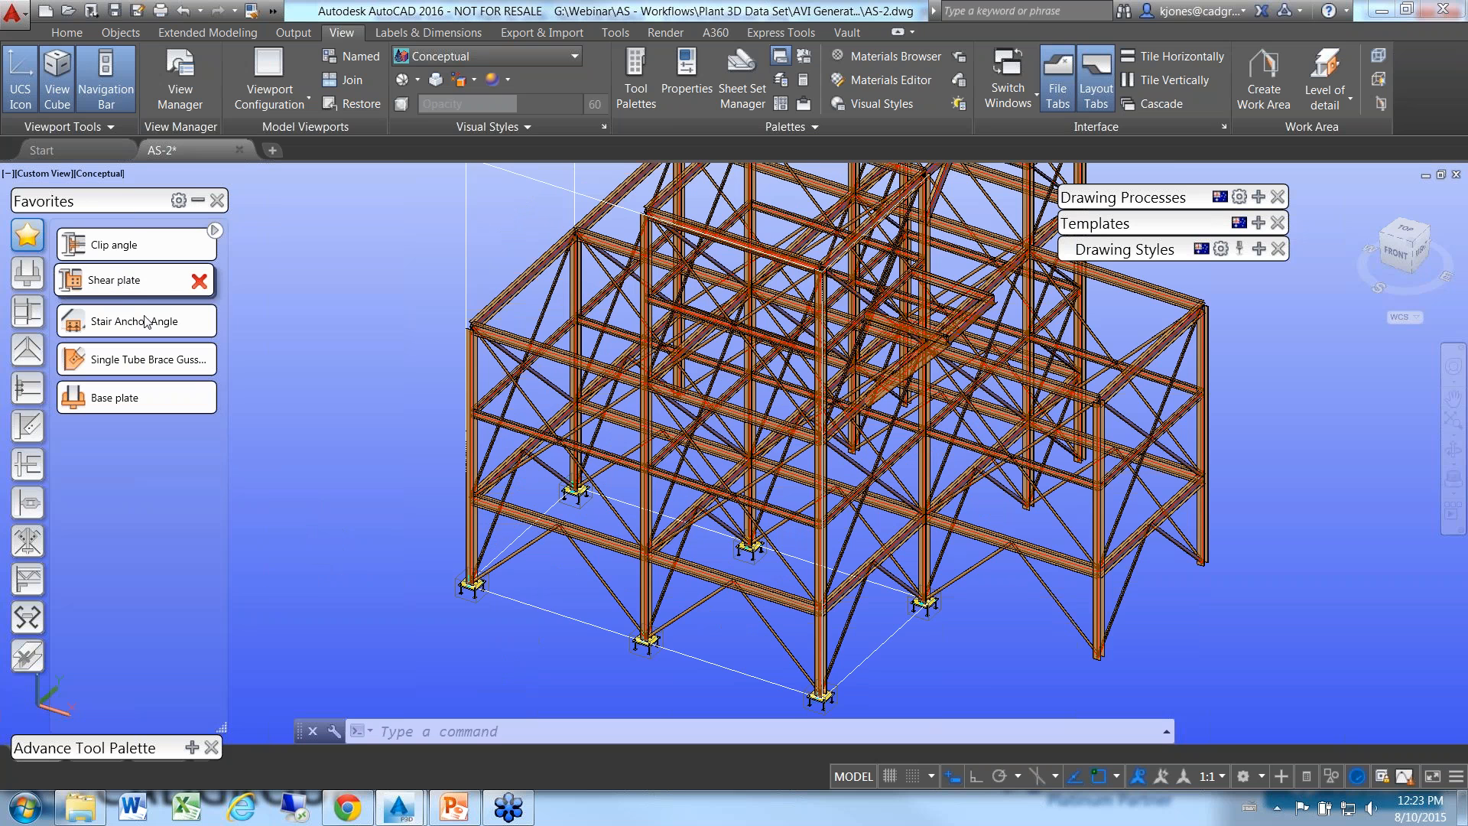
{"action": "scroll", "coordinate": [504, 562], "scroll_direction": "up", "scroll_amount": 3}
{"action": "middle_click_drag", "start_coordinate": [493, 539], "coordinate": [422, 571]}
{"action": "left_click", "coordinate": [363, 495]}
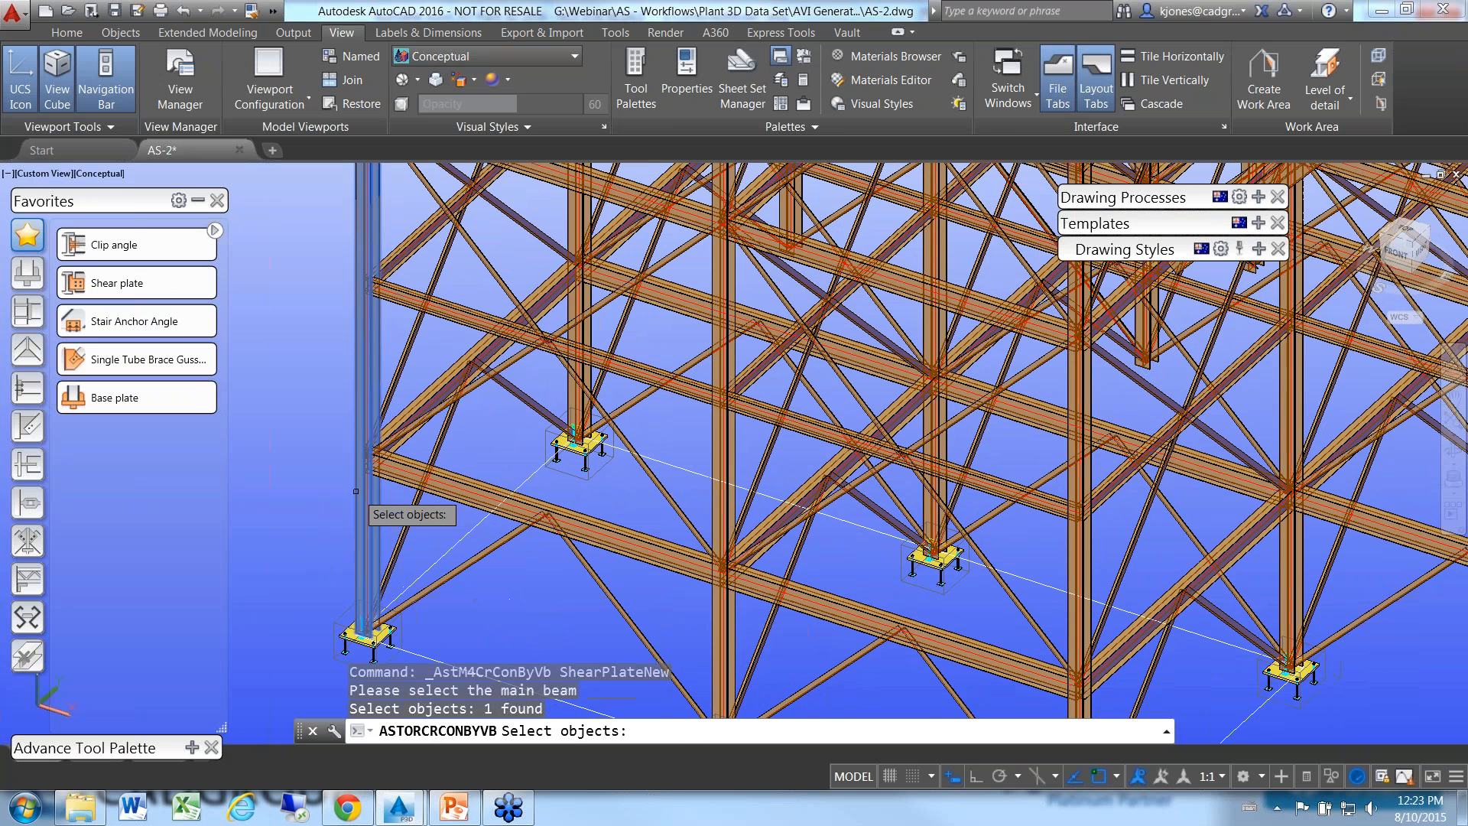
{"action": "key", "text": "Return"}
{"action": "left_click", "coordinate": [391, 480]}
{"action": "key", "text": "Return"}
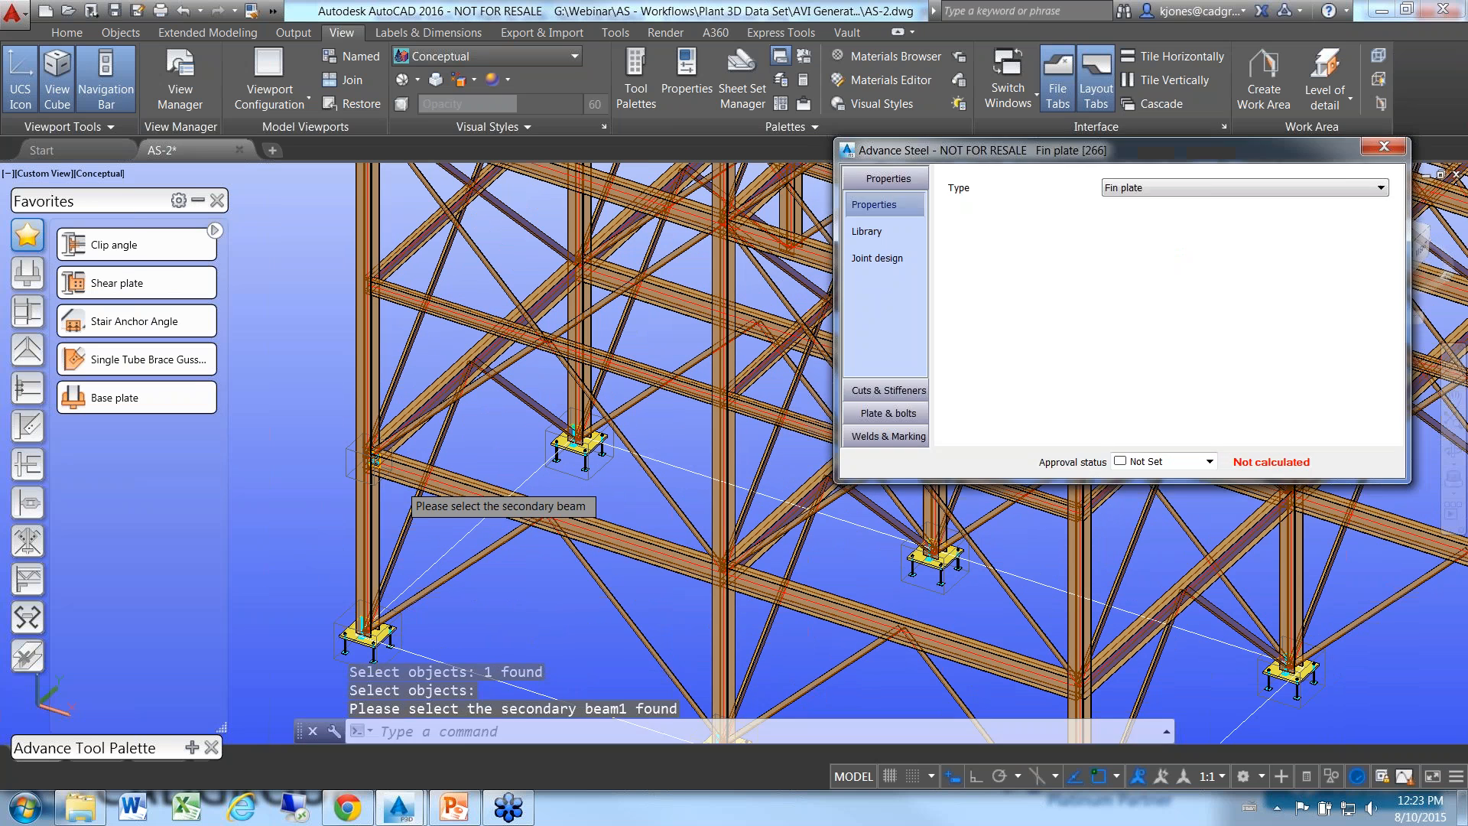
{"action": "left_click", "coordinate": [1392, 146]}
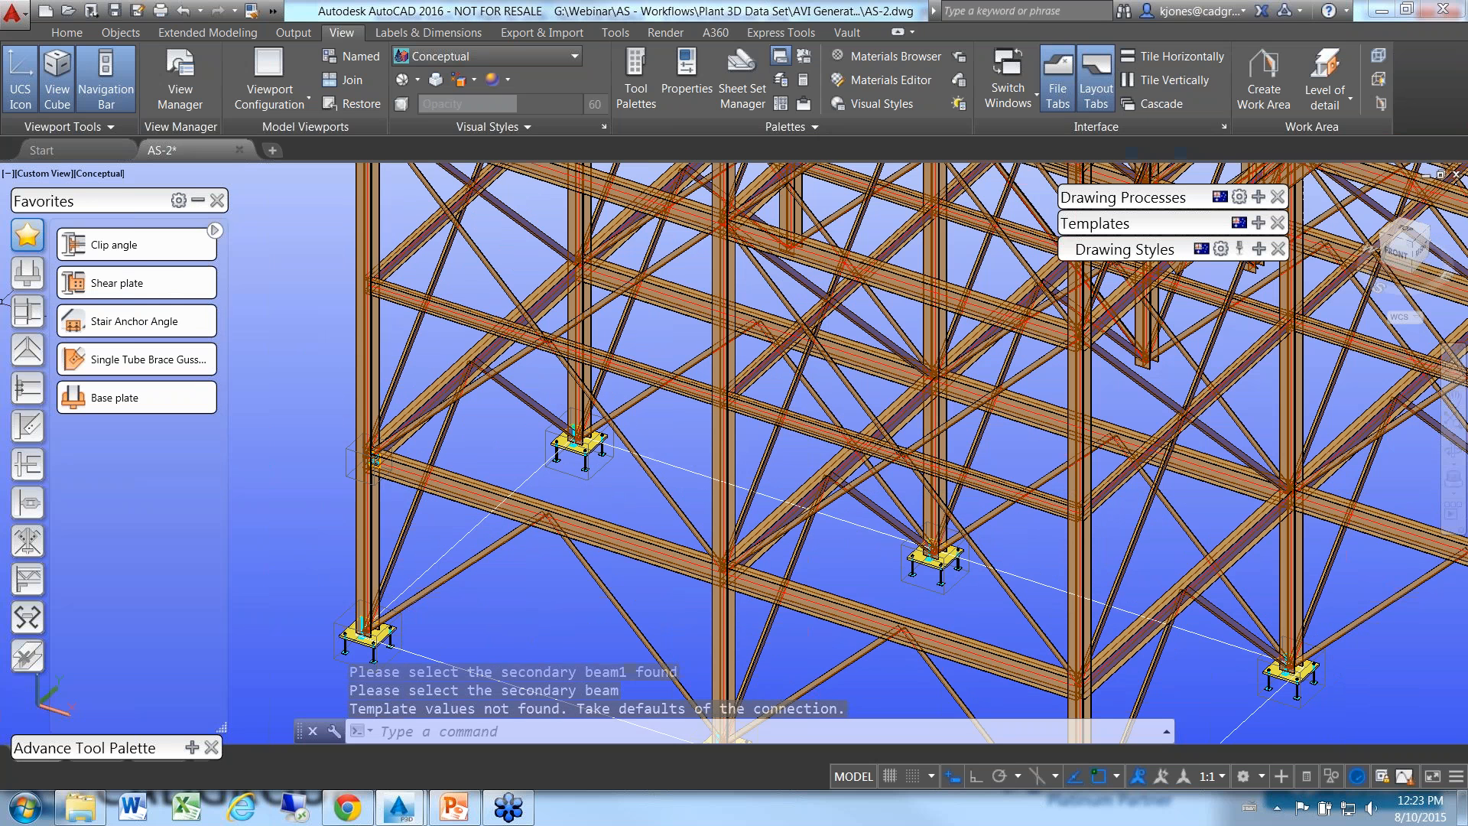
- Copy the shear plate joint to the middle and front corner columns along the same lowest beam, using the multiple joint transfer tool
{"action": "left_click", "coordinate": [197, 200]}
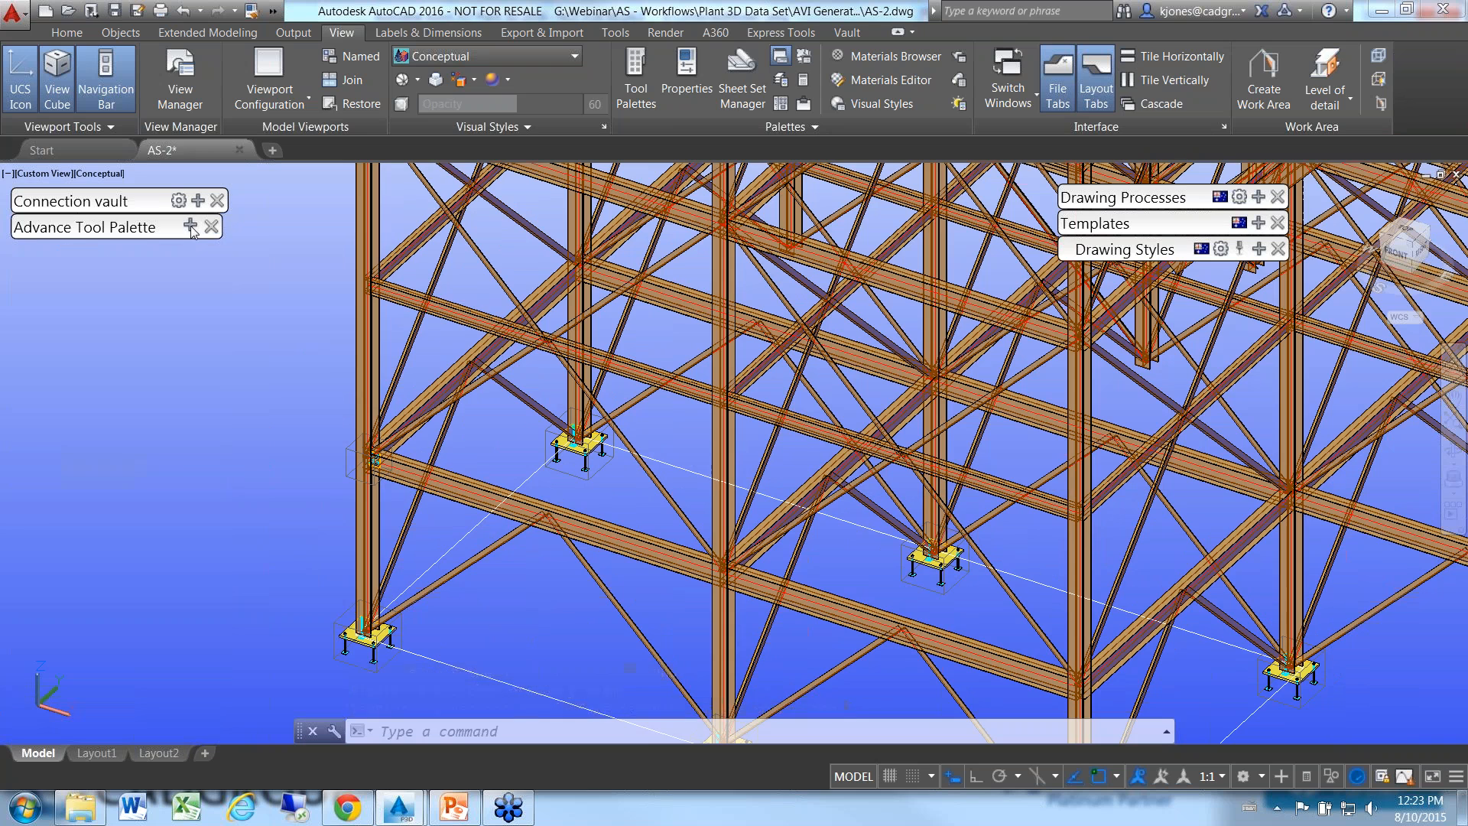
{"action": "left_click", "coordinate": [191, 227]}
{"action": "left_click", "coordinate": [134, 519]}
{"action": "scroll", "coordinate": [1069, 712], "scroll_direction": "up", "scroll_amount": 3}
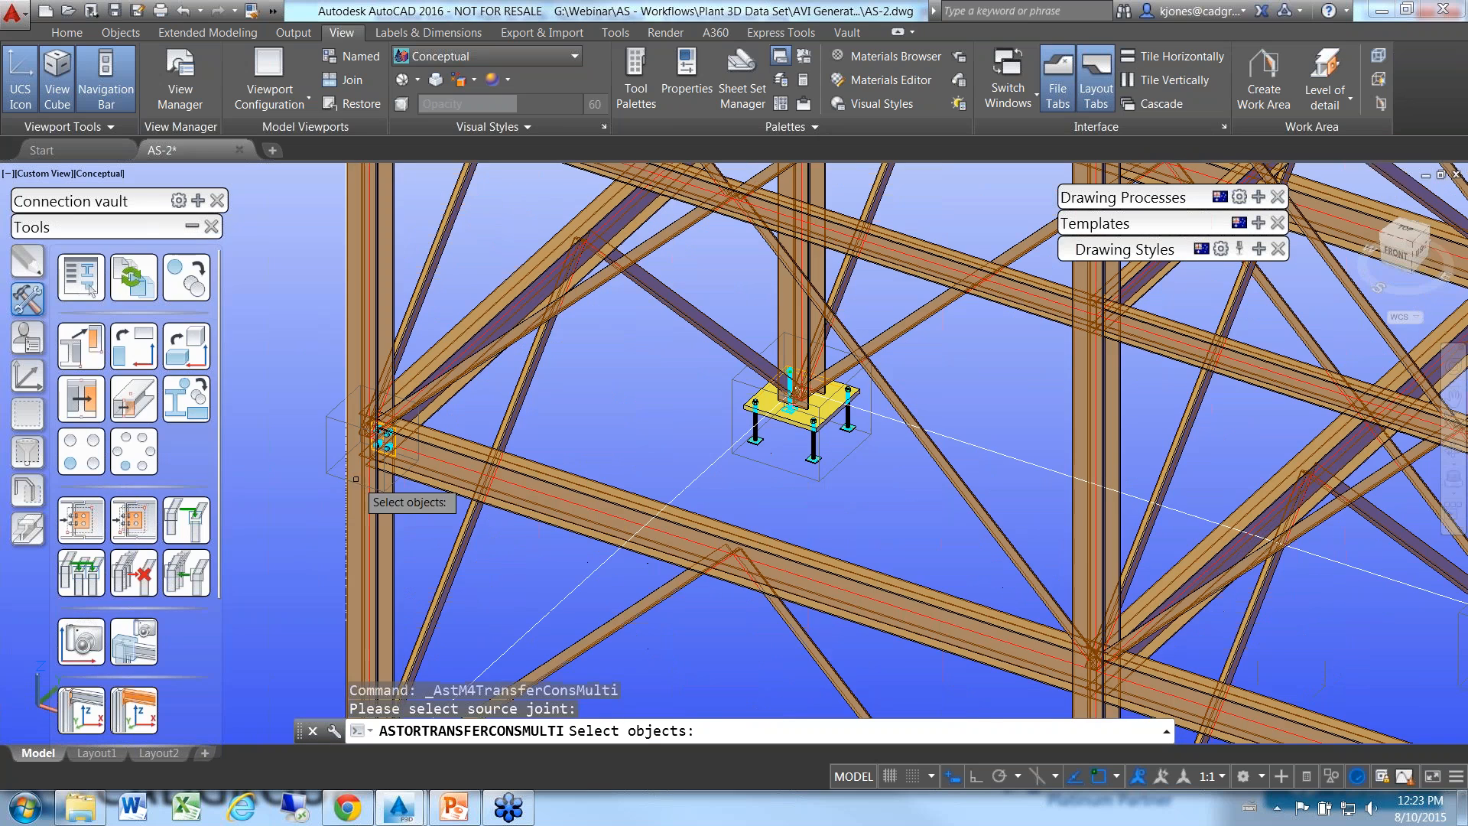
{"action": "left_click", "coordinate": [346, 459]}
{"action": "left_click", "coordinate": [327, 463]}
{"action": "scroll", "coordinate": [327, 459], "scroll_direction": "down", "scroll_amount": 5}
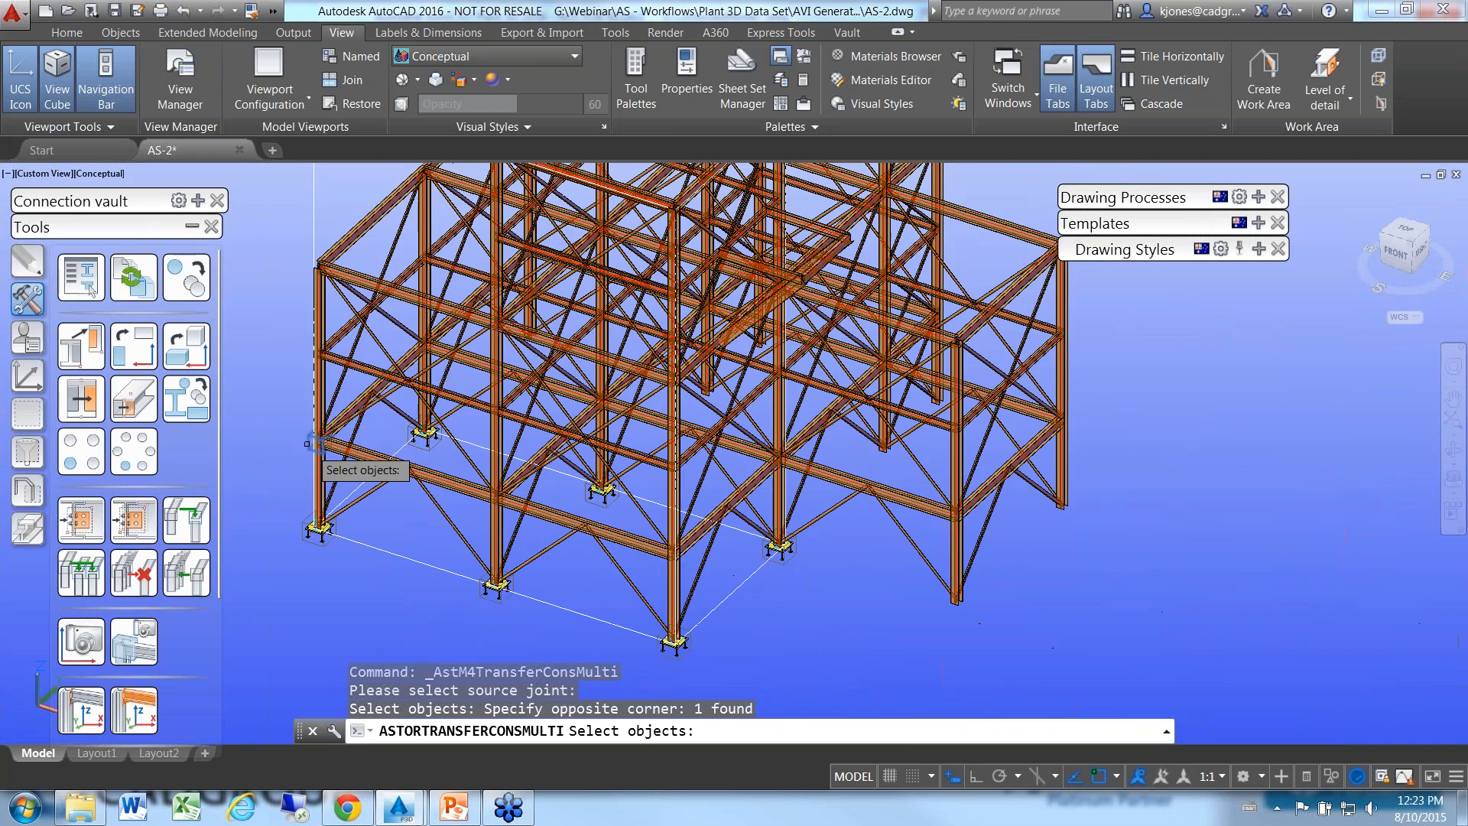
{"action": "left_click", "coordinate": [501, 527]}
{"action": "scroll", "coordinate": [535, 547], "scroll_direction": "up", "scroll_amount": 4}
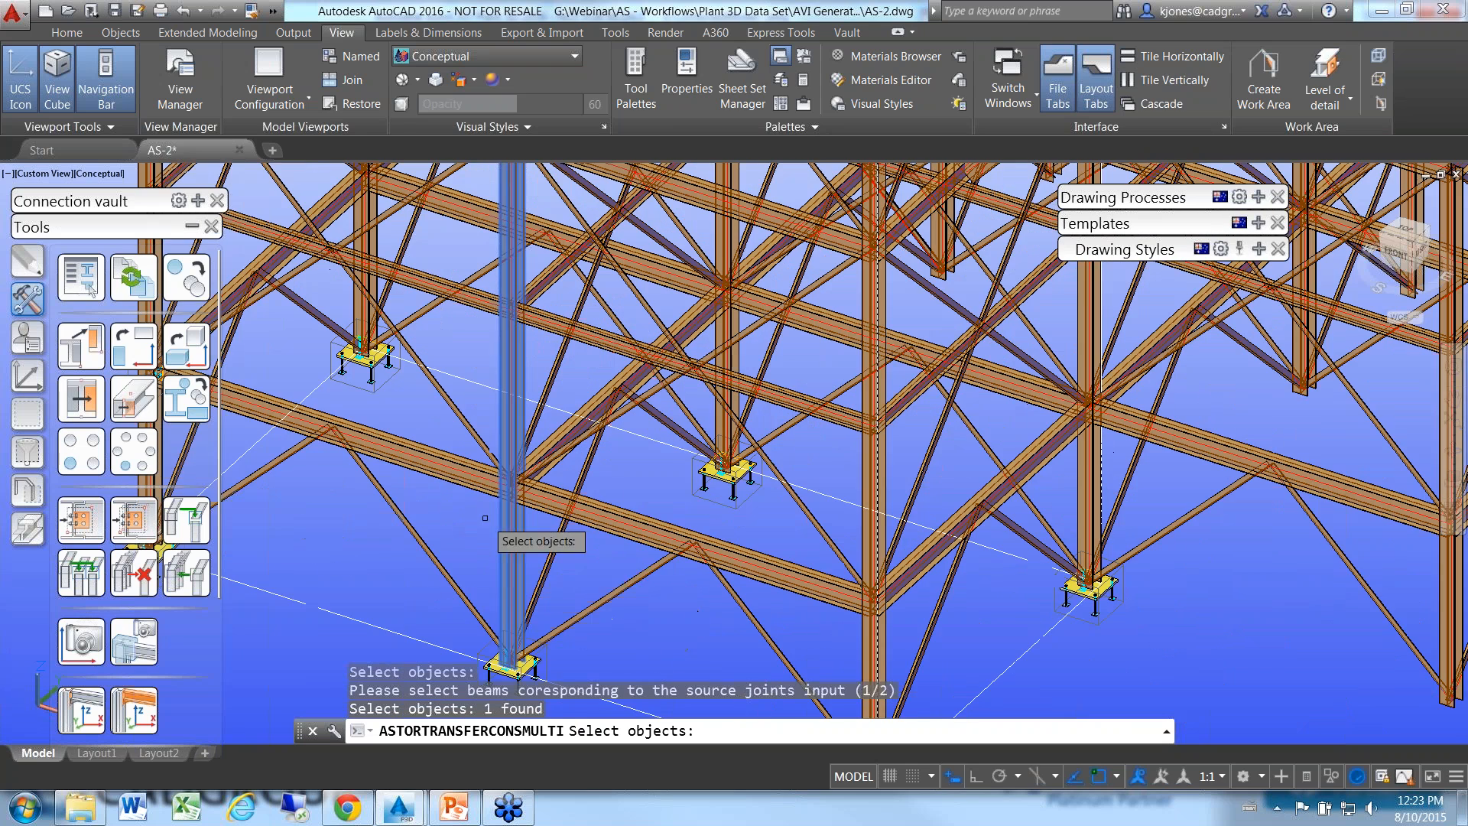
{"action": "left_click", "coordinate": [870, 623]}
{"action": "middle_click_drag", "start_coordinate": [642, 579], "coordinate": [740, 526]}
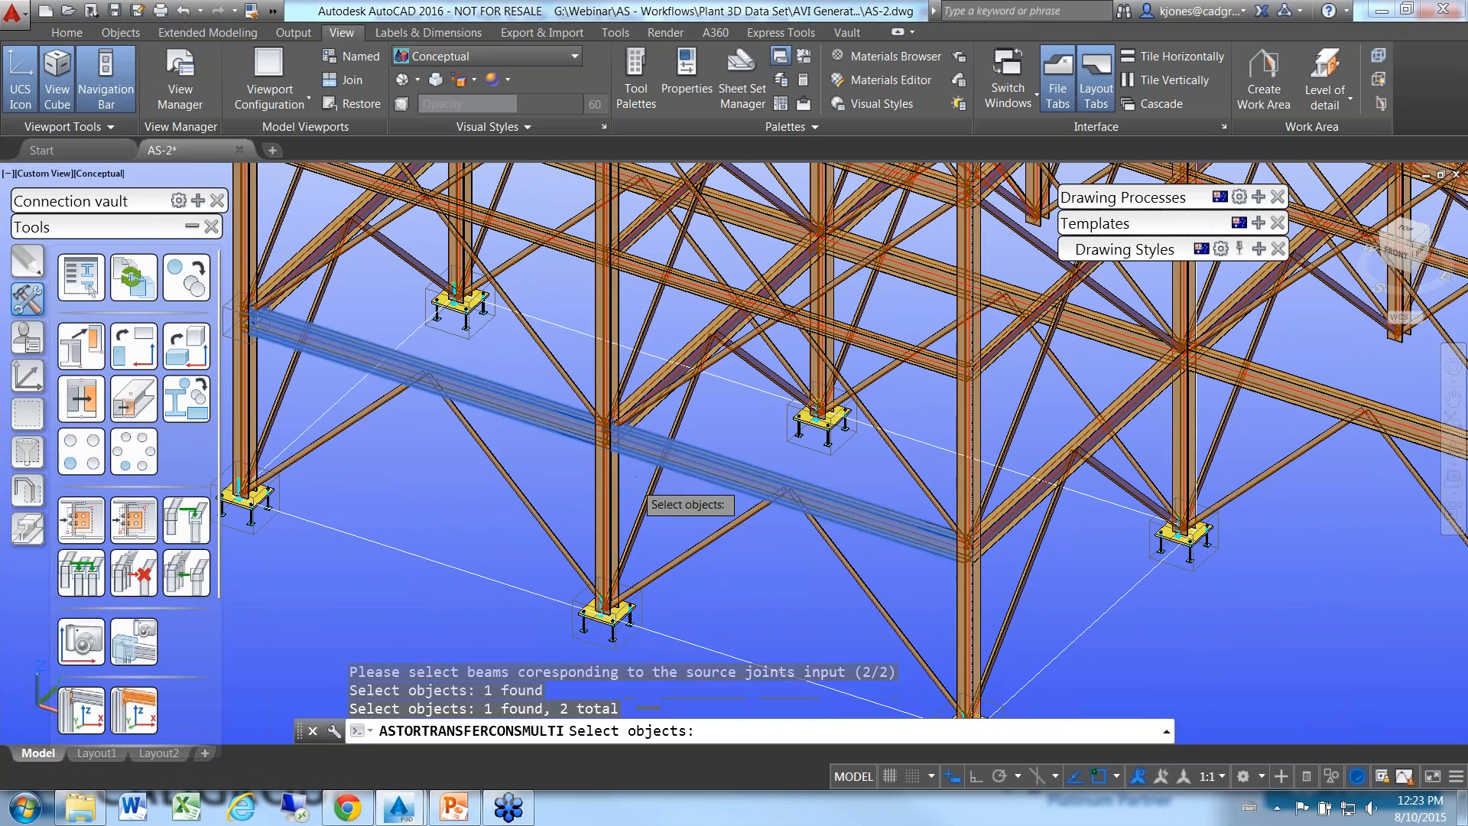
{"action": "key", "text": "Return"}
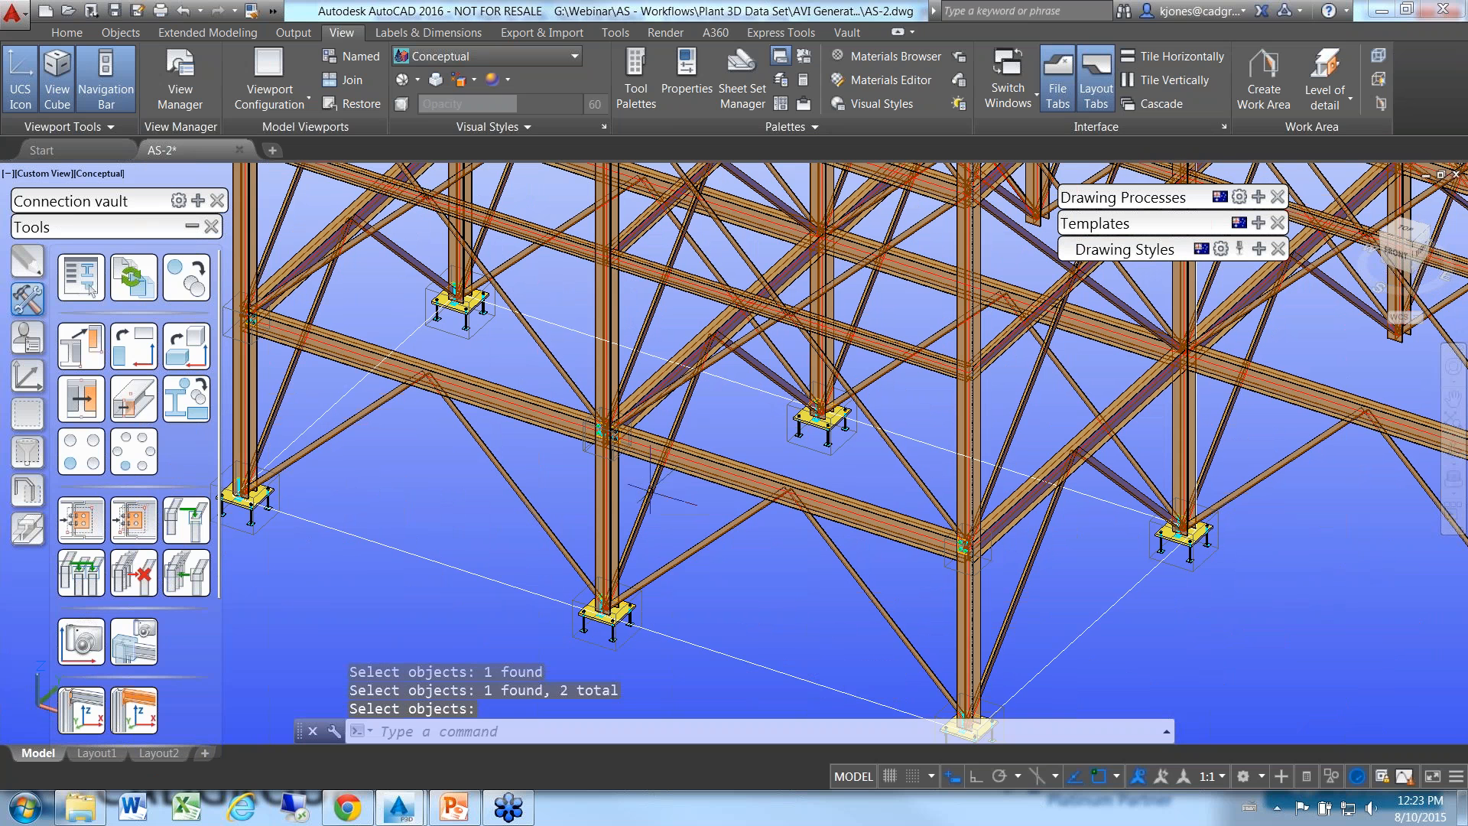
- Save AS-2.dwg, then switch to Plant 3D, reload the AS-2 reference and inspect the new connections in the combined model
{"action": "left_click", "coordinate": [114, 13]}
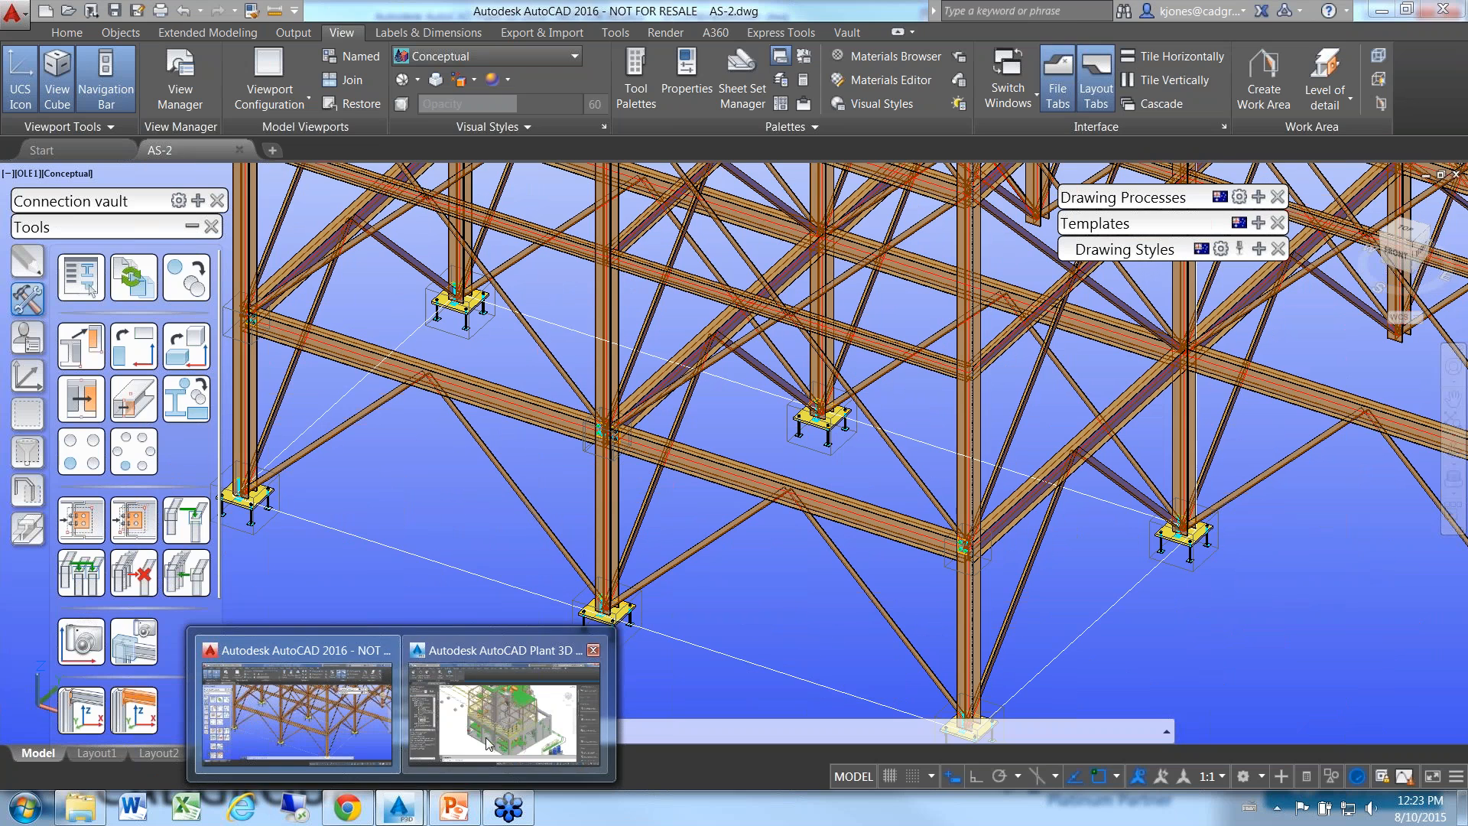
{"action": "left_click", "coordinate": [489, 742]}
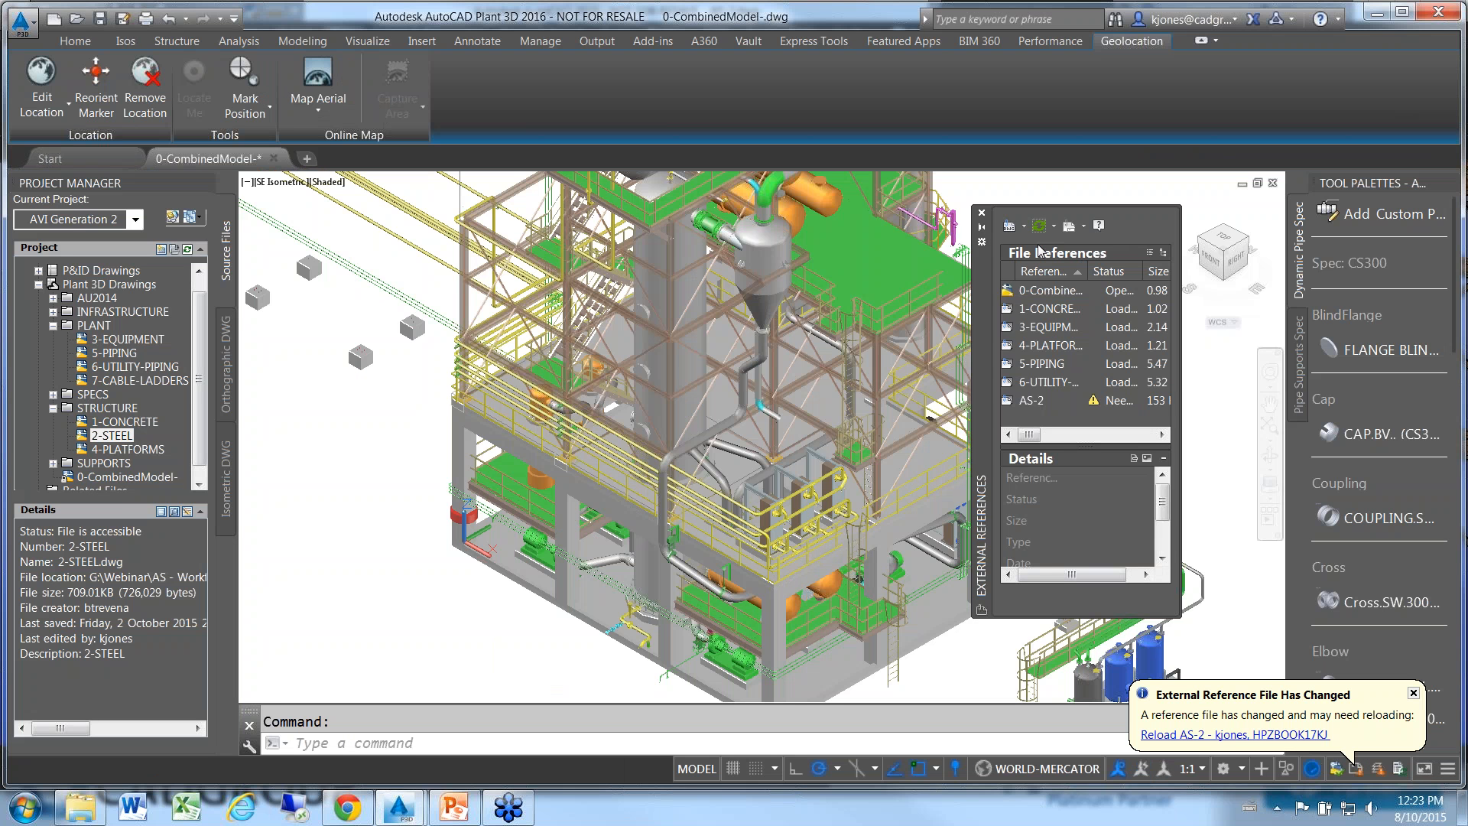
{"action": "left_click", "coordinate": [1221, 736]}
{"action": "scroll", "coordinate": [579, 407], "scroll_direction": "up", "scroll_amount": 7}
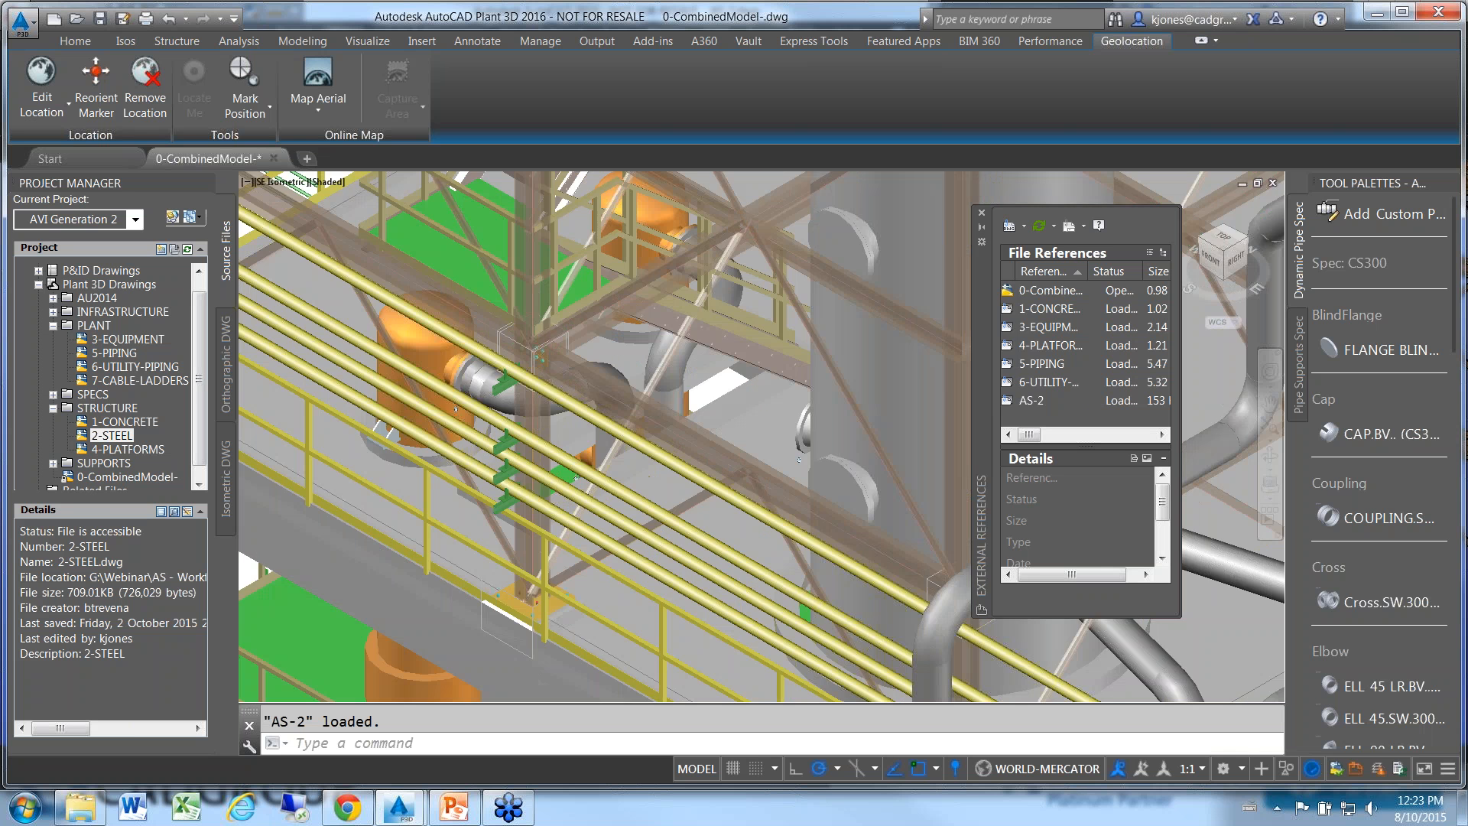
{"action": "mouse_move", "coordinate": [579, 407]}
{"action": "middle_mouse_down"}
{"action": "mouse_move", "coordinate": [516, 336]}
{"action": "mouse_move", "coordinate": [557, 338]}
{"action": "mouse_move", "coordinate": [603, 396]}
{"action": "middle_mouse_up"}
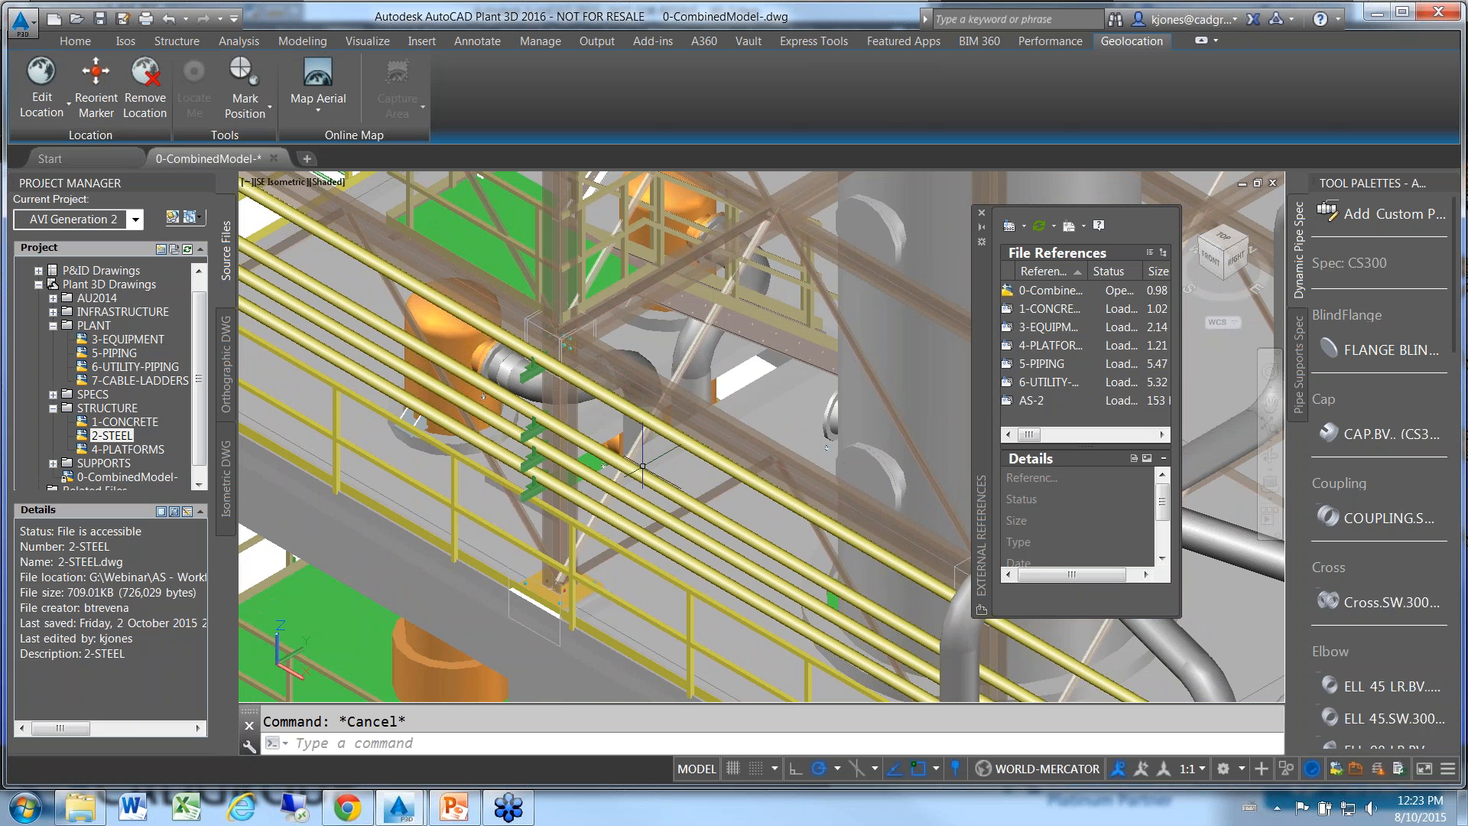
{"action": "mouse_move", "coordinate": [640, 461]}
- Switch back to Advance Steel and attach 1-CONCRETE.dwg from the Plant 3D Models folder to AS-2 as an external reference
{"action": "mouse_move", "coordinate": [415, 818]}
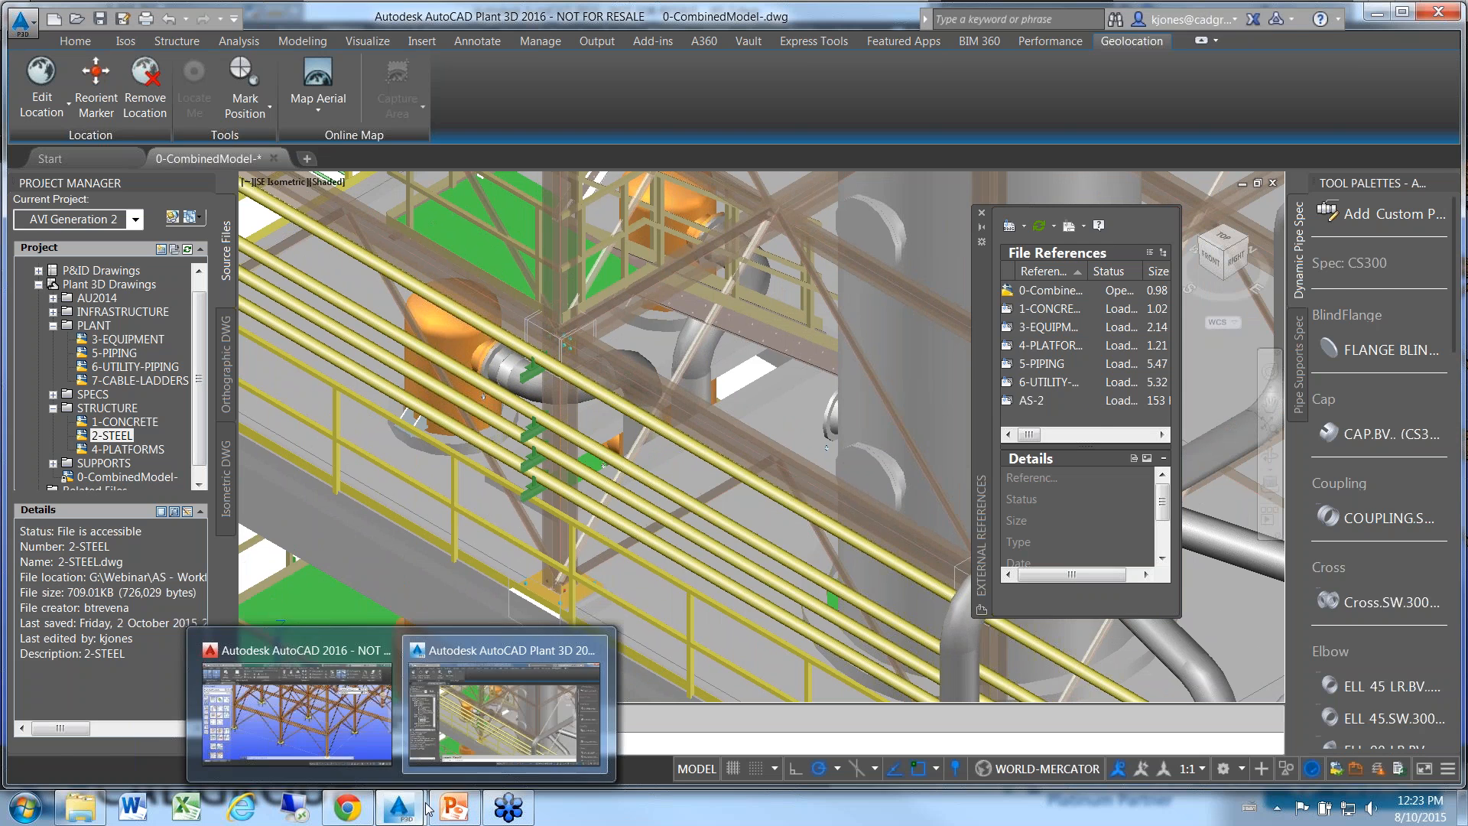
{"action": "left_click", "coordinate": [286, 726]}
{"action": "mouse_move", "coordinate": [498, 544]}
{"action": "middle_mouse_down"}
{"action": "mouse_move", "coordinate": [583, 507]}
{"action": "mouse_move", "coordinate": [489, 537]}
{"action": "mouse_move", "coordinate": [487, 558]}
{"action": "middle_mouse_up"}
{"action": "scroll", "coordinate": [583, 507], "scroll_direction": "down", "scroll_amount": 2}
{"action": "scroll", "coordinate": [572, 536], "scroll_direction": "down", "scroll_amount": 2}
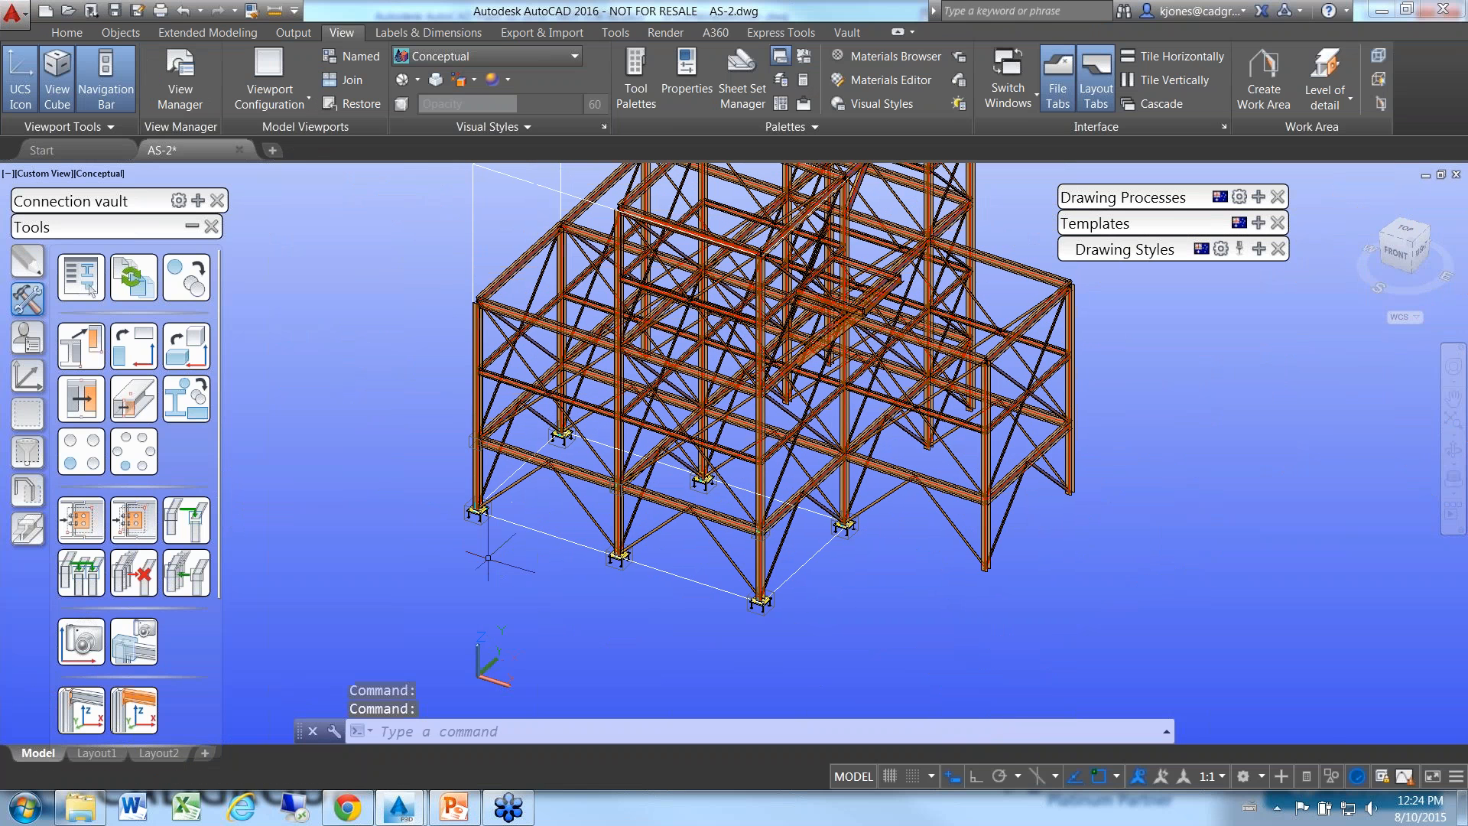
{"action": "type", "text": "x"}
{"action": "key", "text": "Return"}
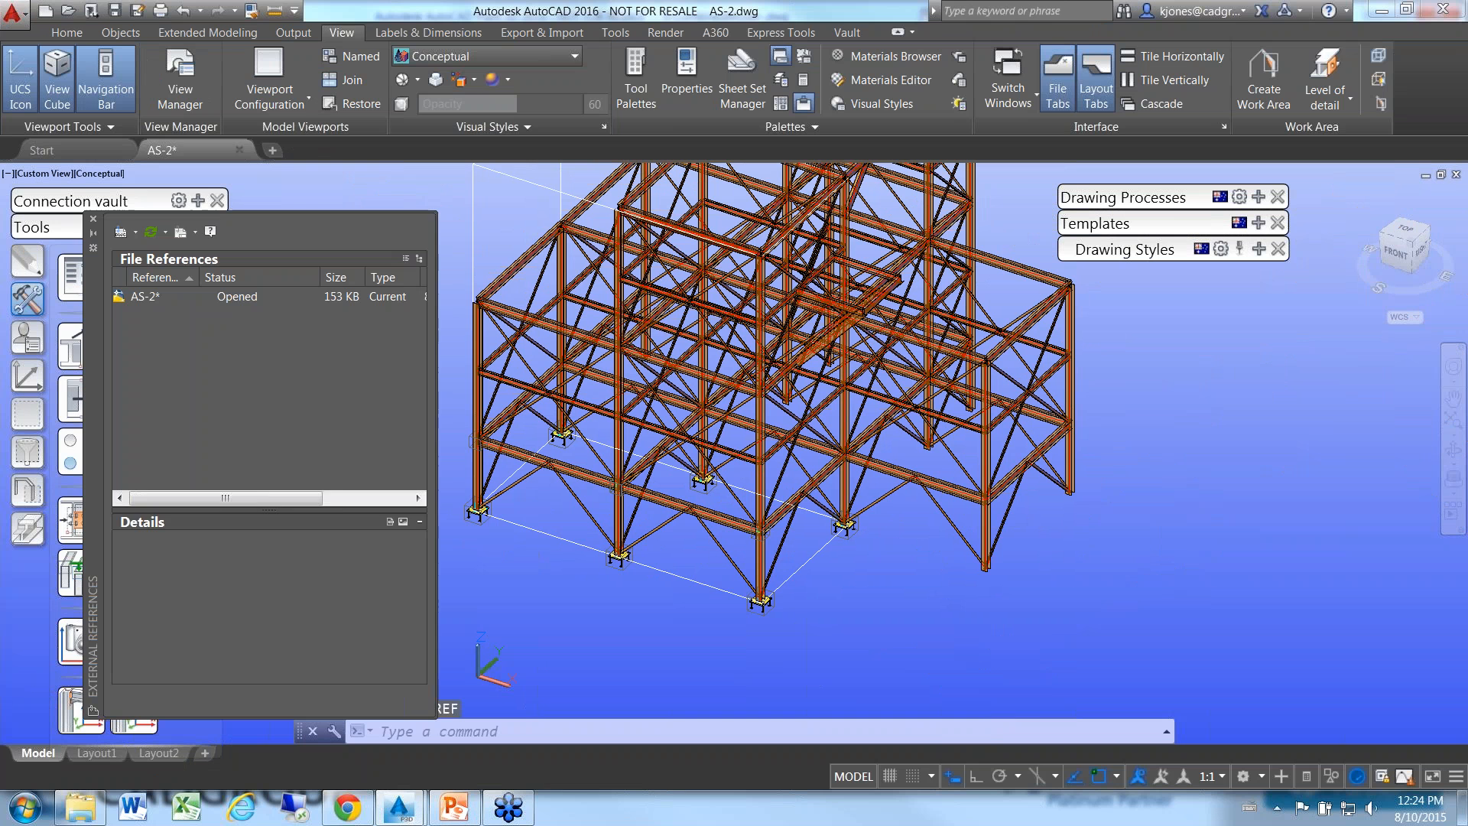
{"action": "right_click", "coordinate": [204, 351]}
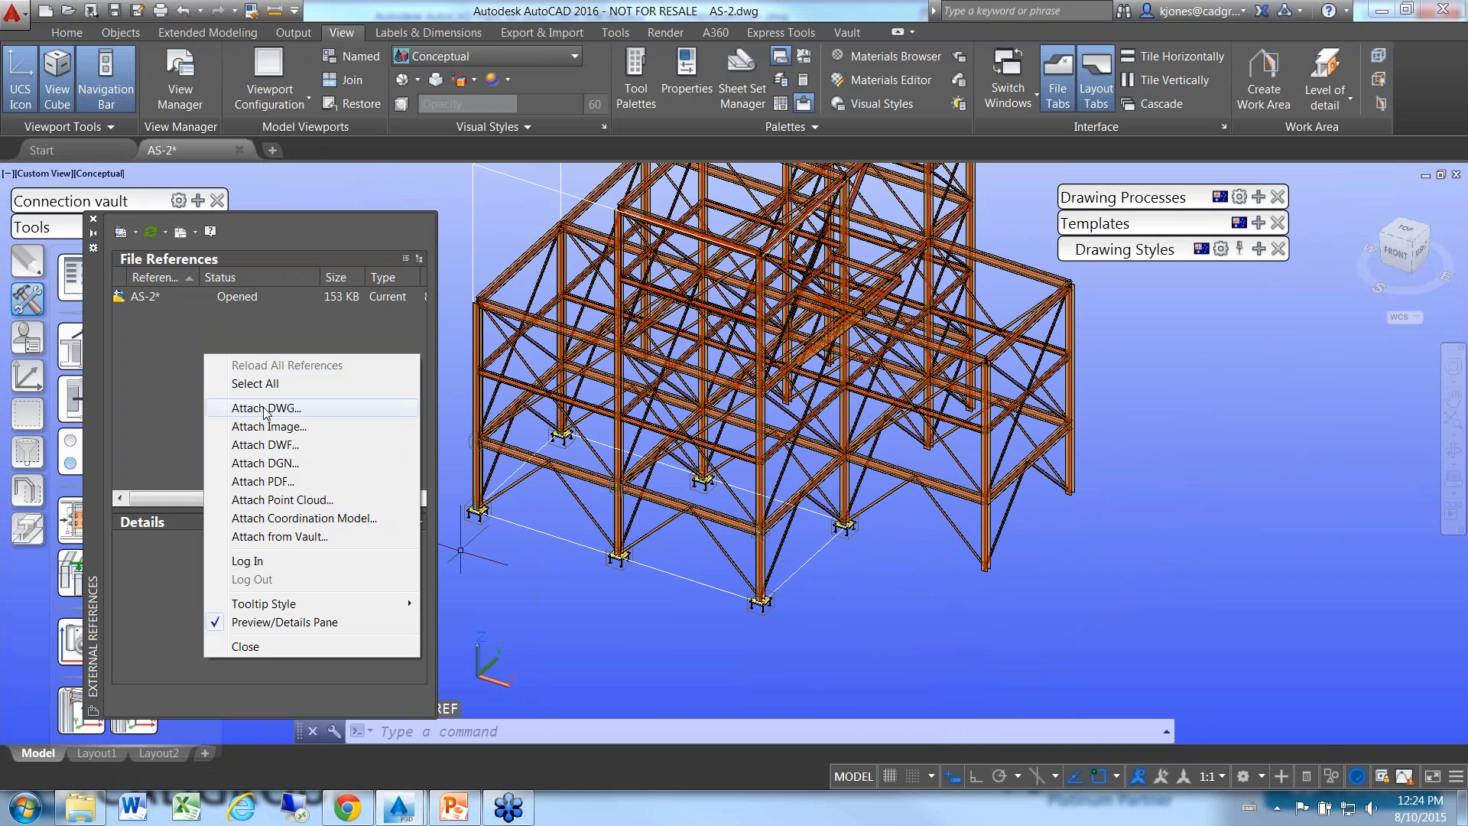
{"action": "left_click", "coordinate": [264, 407]}
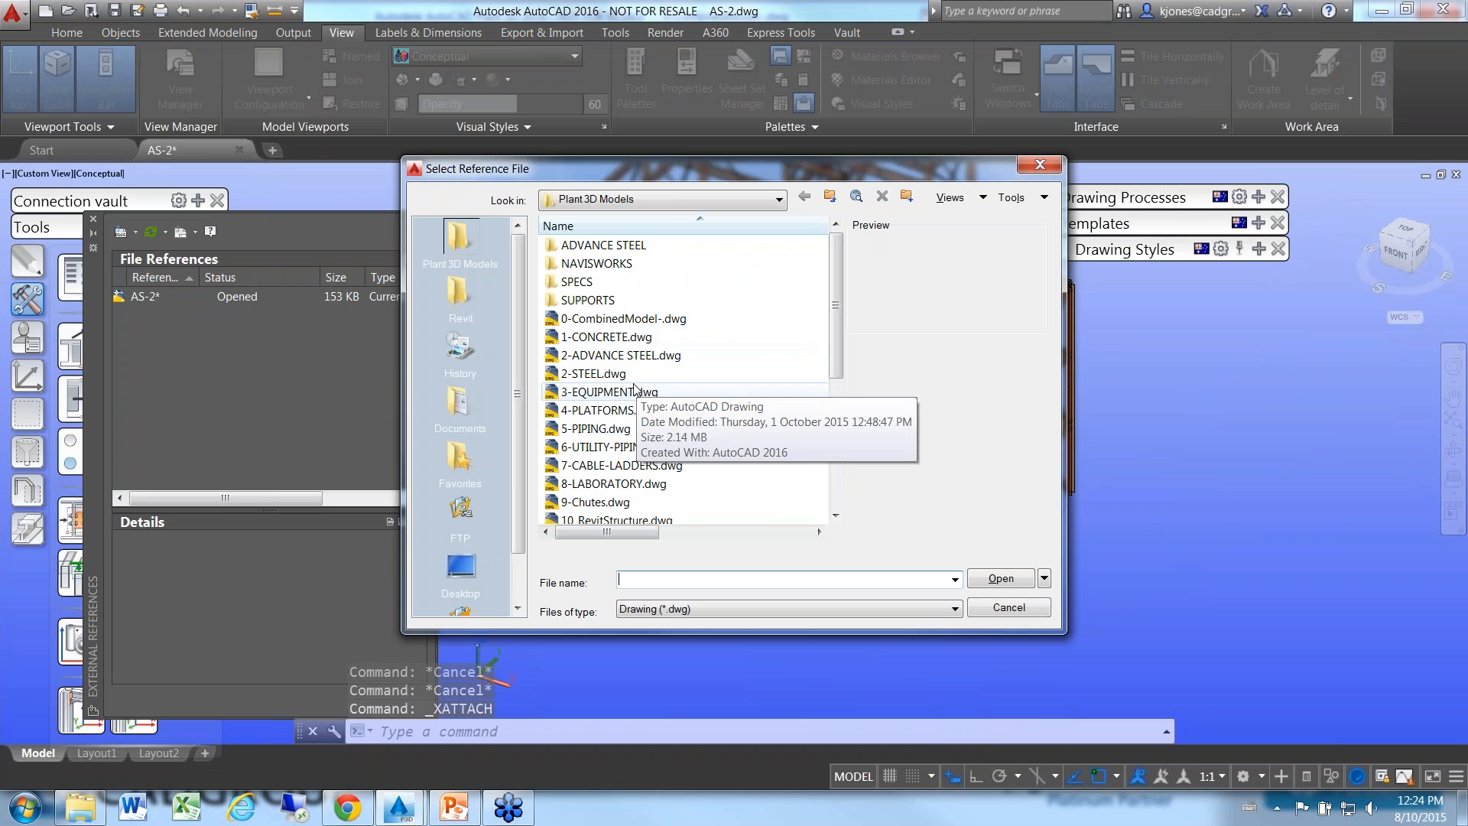
{"action": "left_click", "coordinate": [623, 337]}
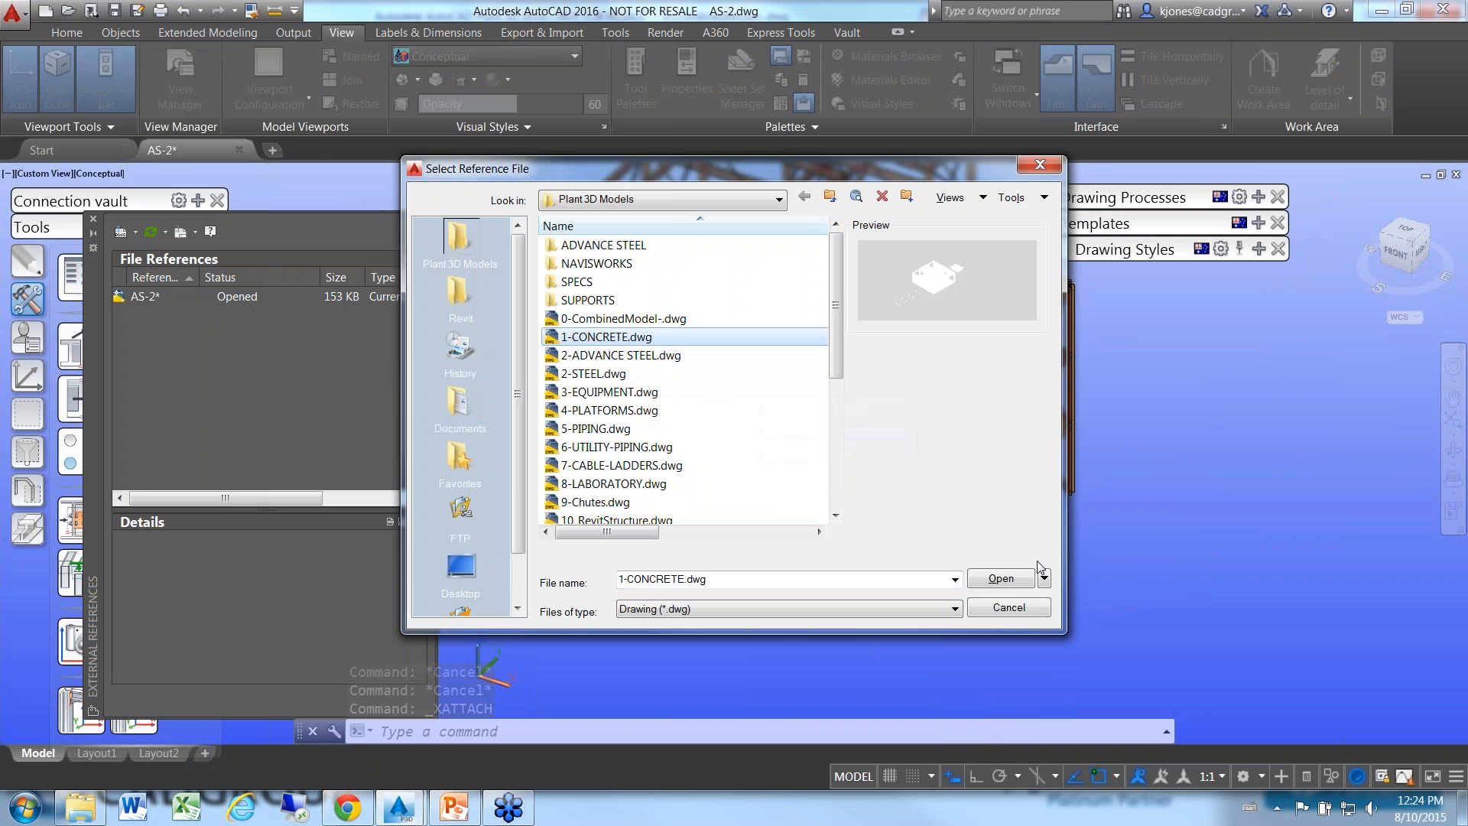
{"action": "left_click", "coordinate": [1000, 579]}
{"action": "left_click", "coordinate": [819, 587]}
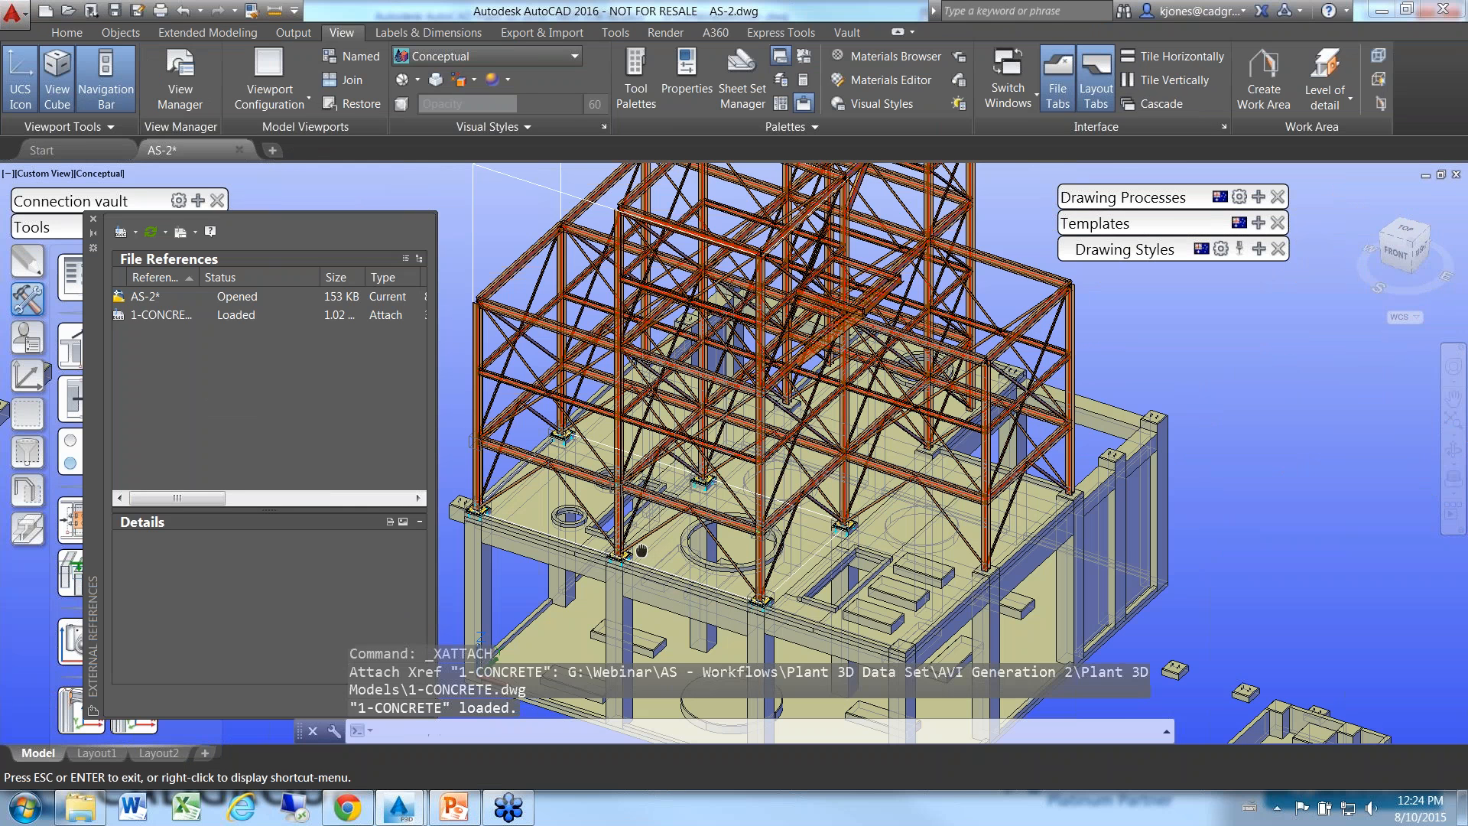
- Attach 3-EQUIPMENT.dwg to AS-2 as an attachment with full path, scale 1.00 and insertion point 0,0,0
{"action": "middle_click_drag", "start_coordinate": [628, 577], "coordinate": [665, 479]}
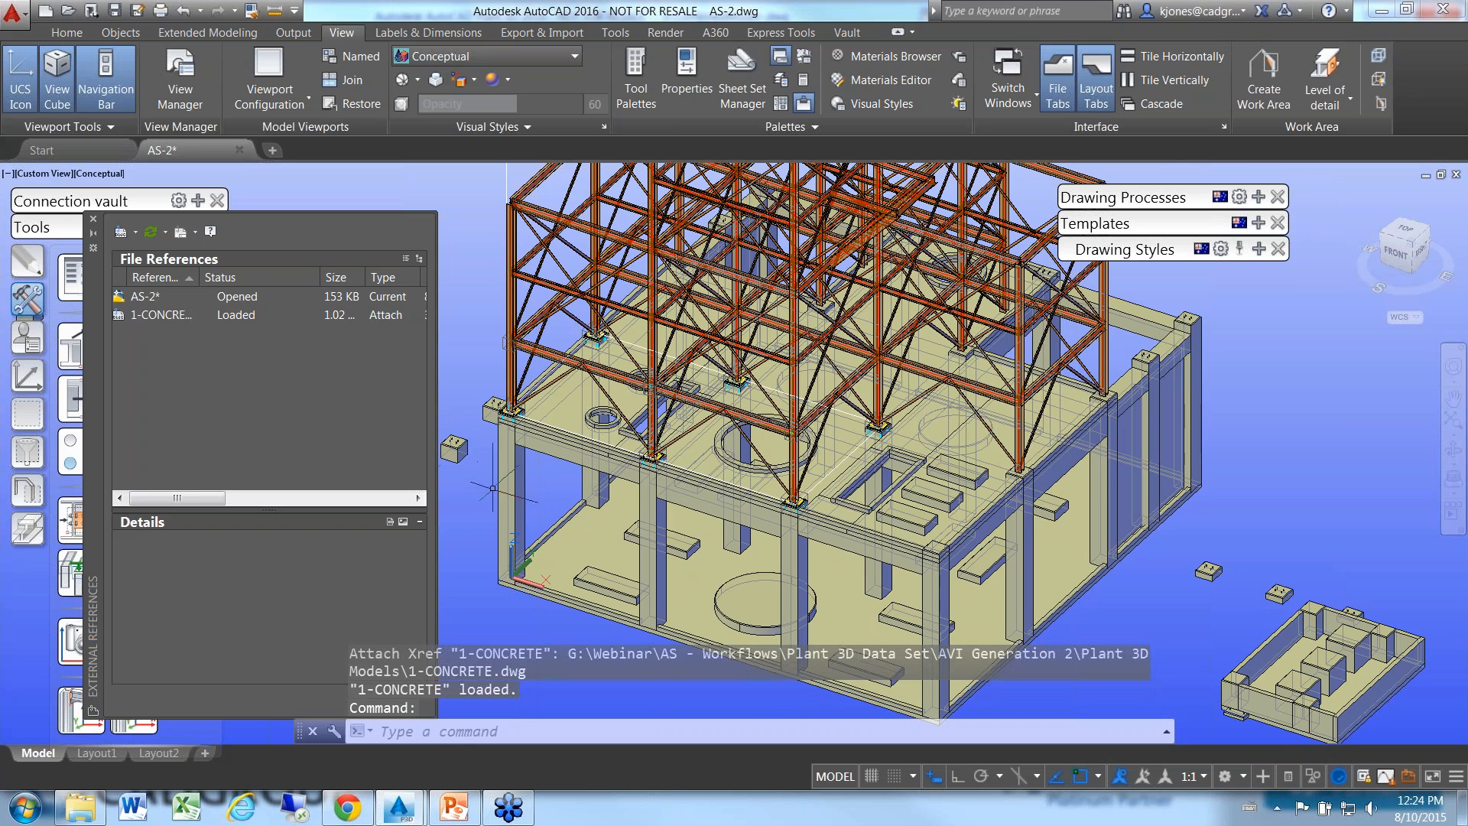
{"action": "scroll", "coordinate": [581, 497], "scroll_direction": "up", "scroll_amount": 2}
{"action": "scroll", "coordinate": [576, 498], "scroll_direction": "down", "scroll_amount": 5}
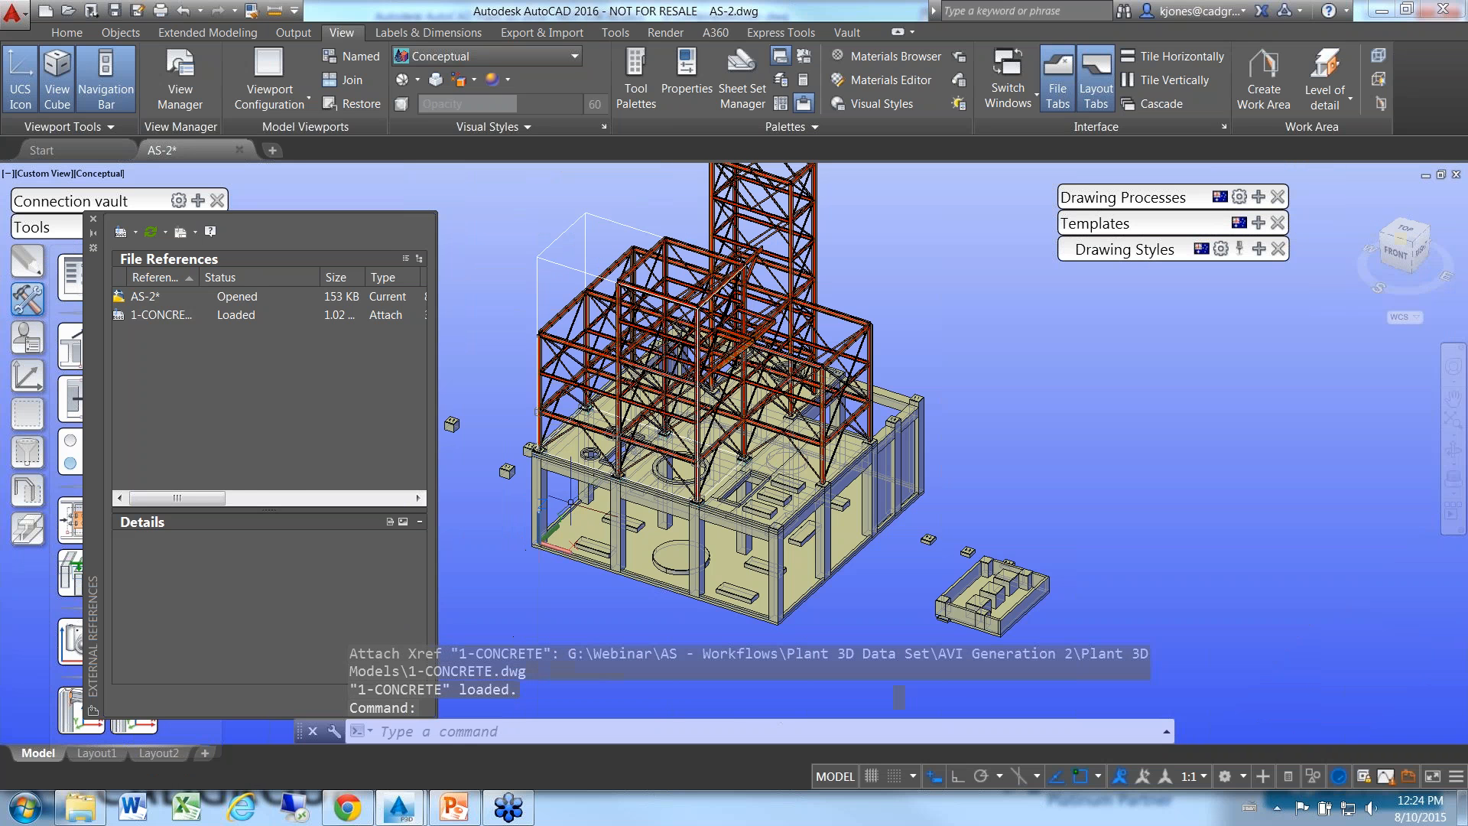
{"action": "right_click", "coordinate": [197, 364]}
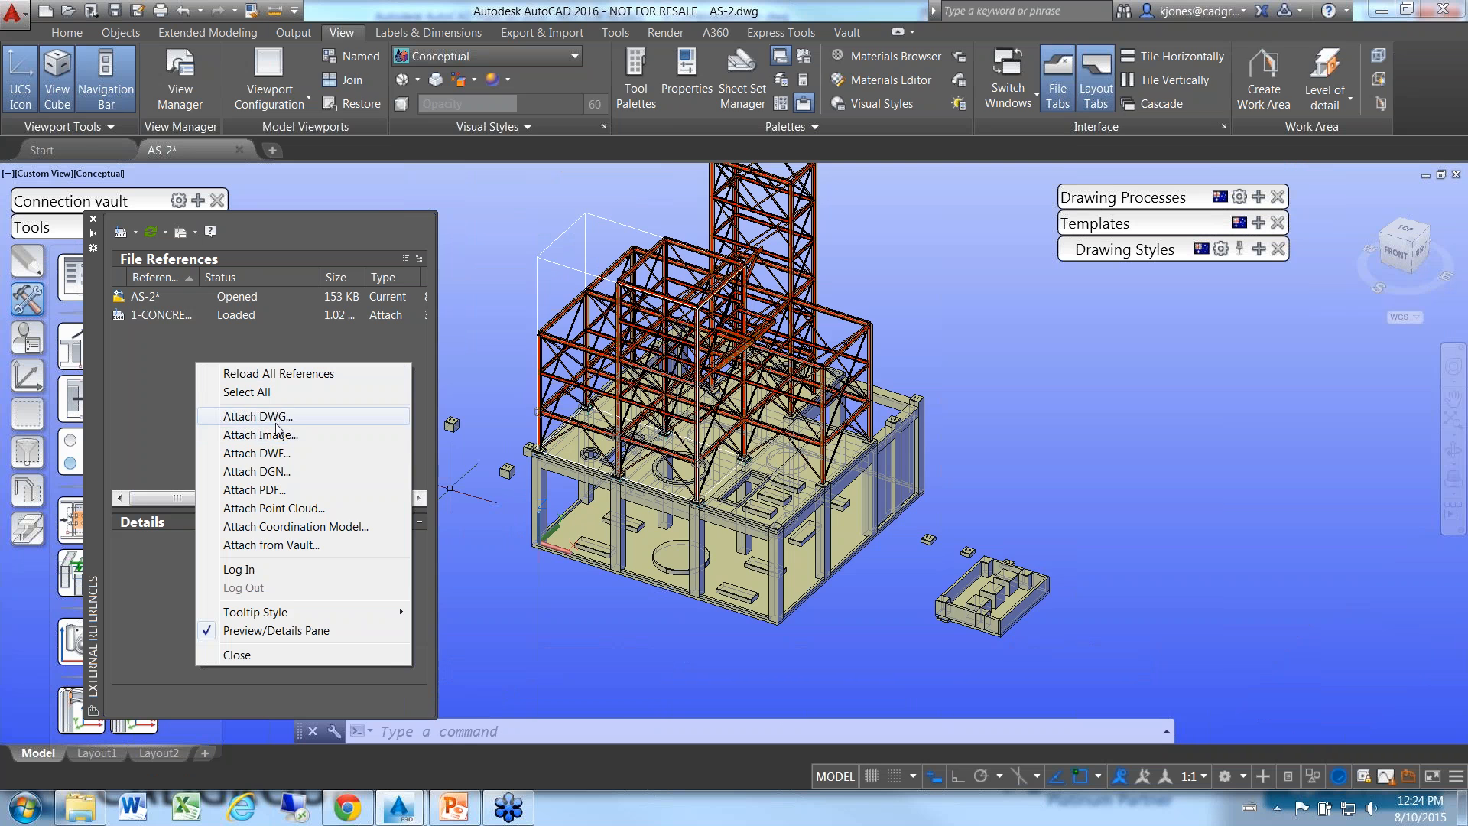
{"action": "left_click", "coordinate": [282, 418]}
{"action": "left_click", "coordinate": [611, 392]}
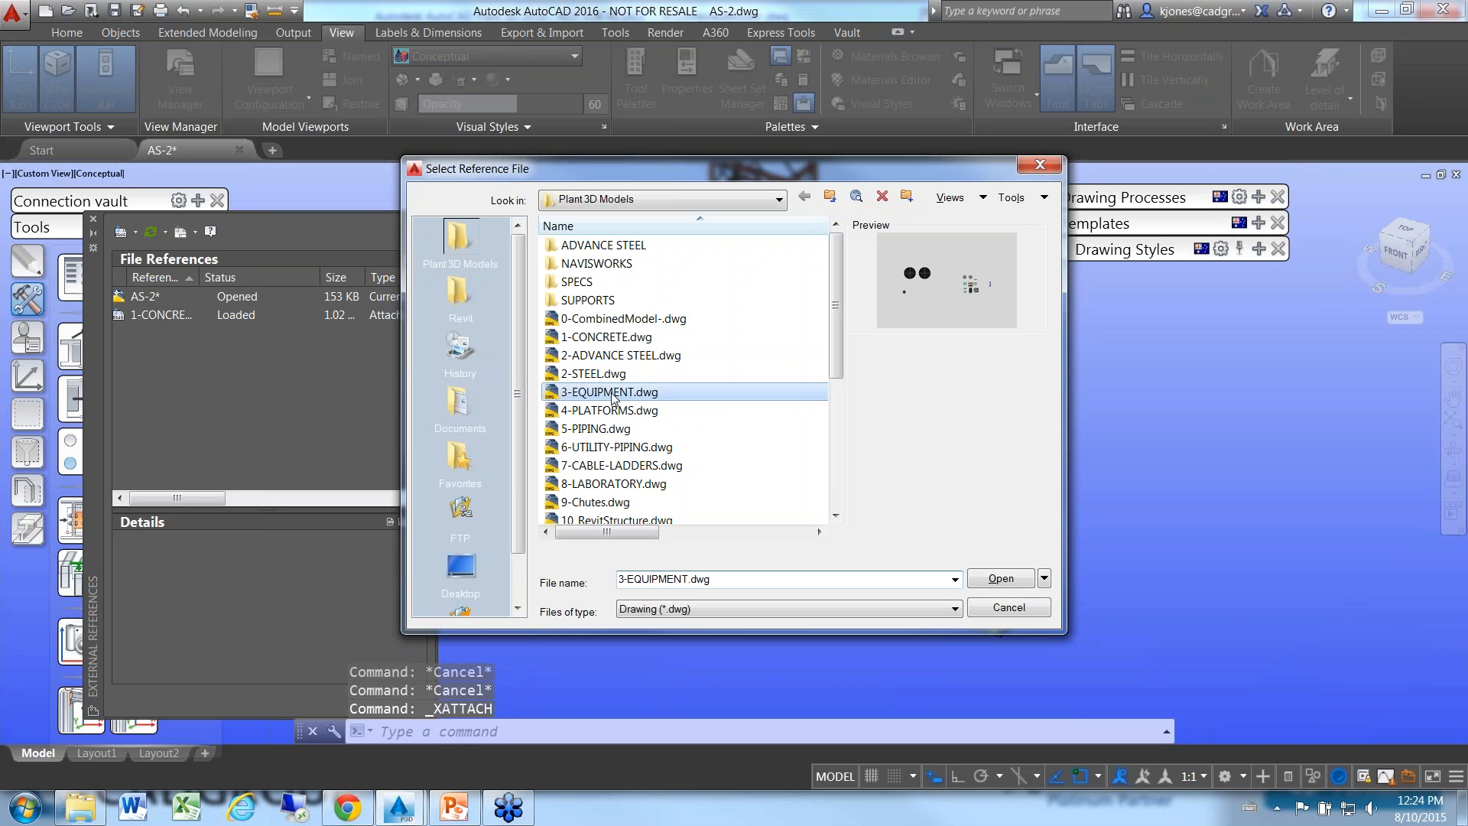
{"action": "left_click", "coordinate": [1000, 578]}
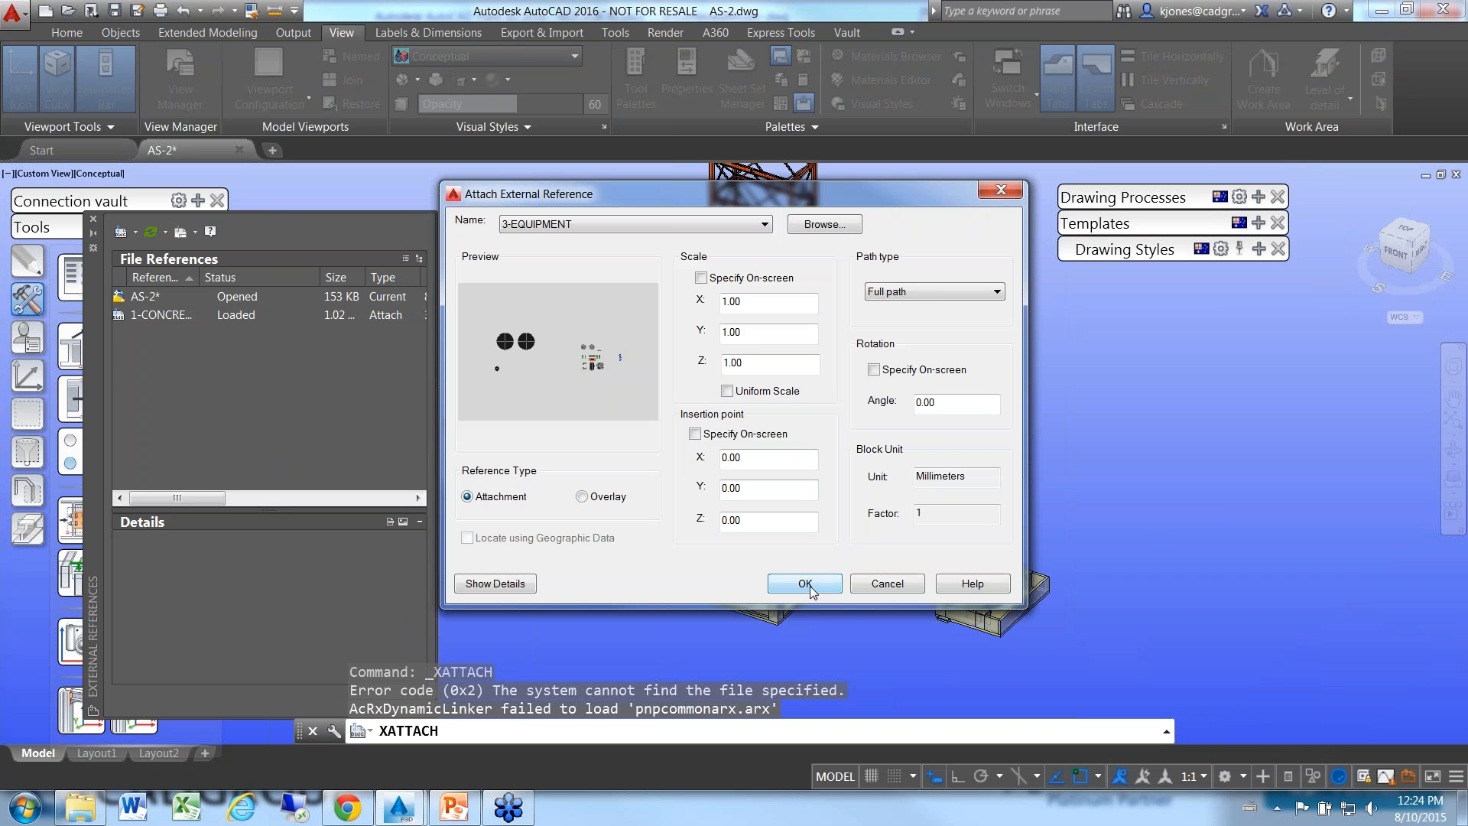
{"action": "left_click", "coordinate": [811, 586]}
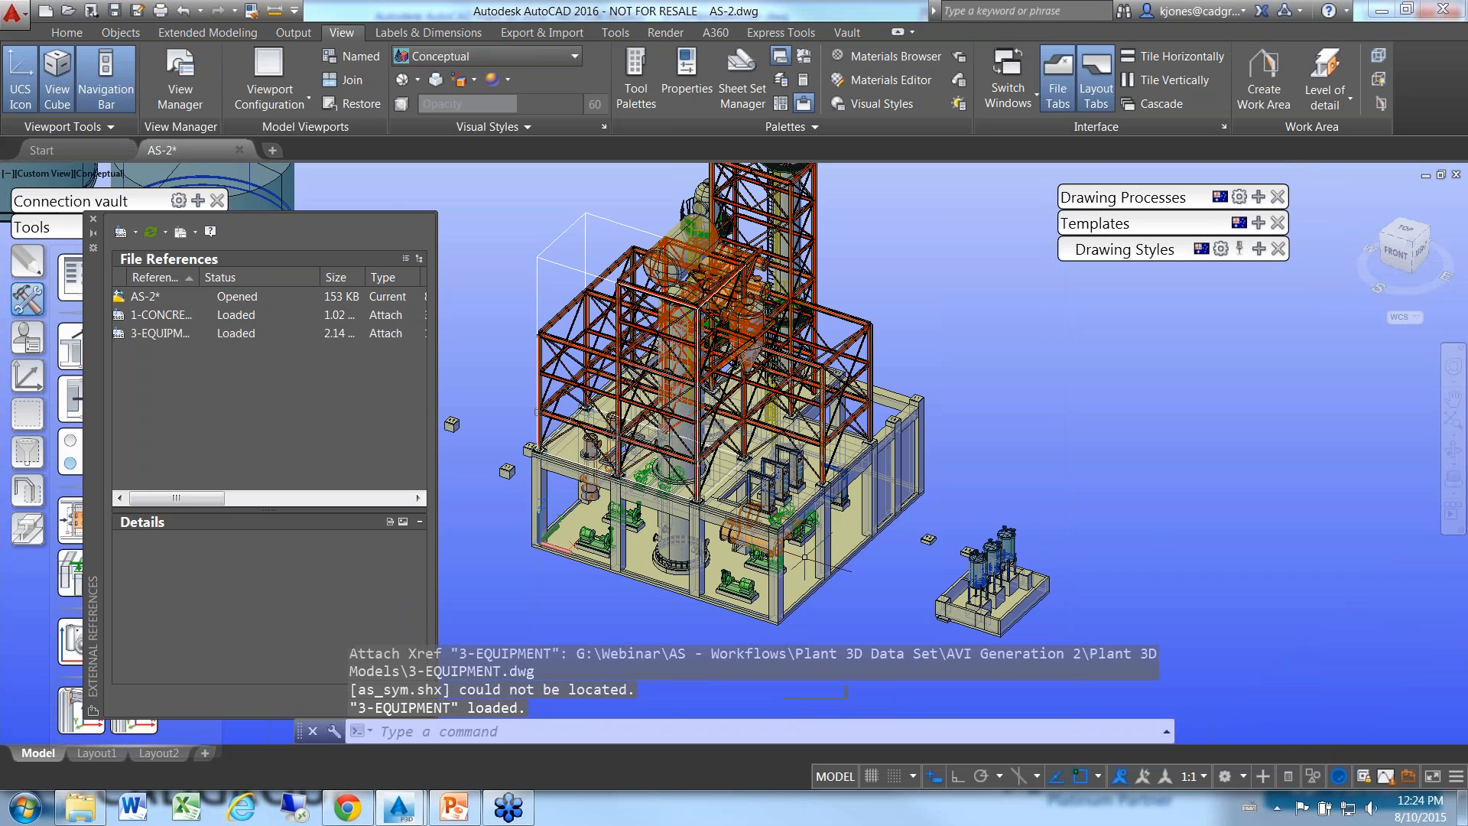
- Close the external references list and align the UCS to an orbited 3D view of the whole model
{"action": "middle_click_drag", "start_coordinate": [872, 560], "coordinate": [900, 534], "text": "shift"}
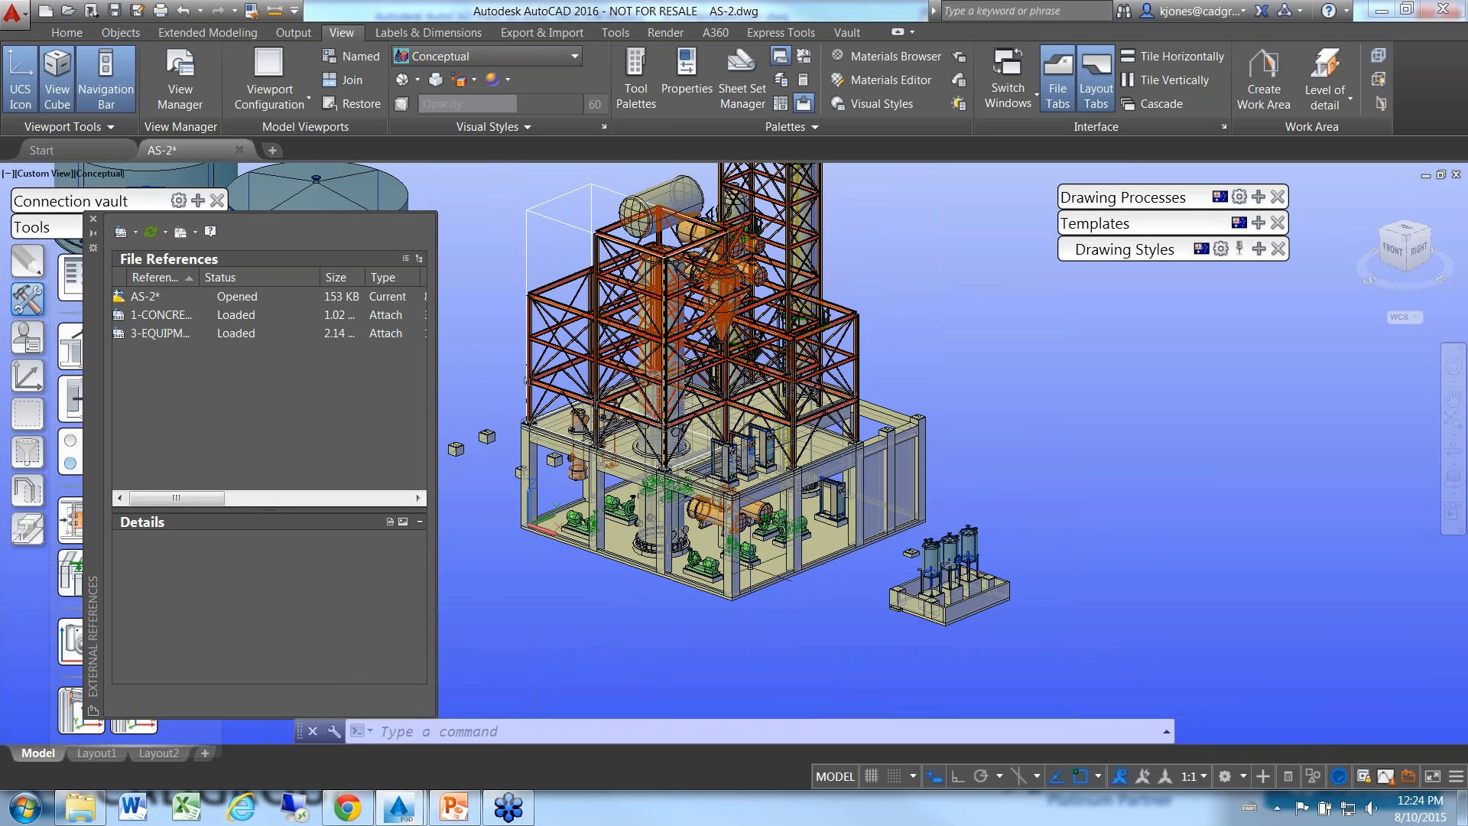
{"action": "left_click", "coordinate": [91, 222]}
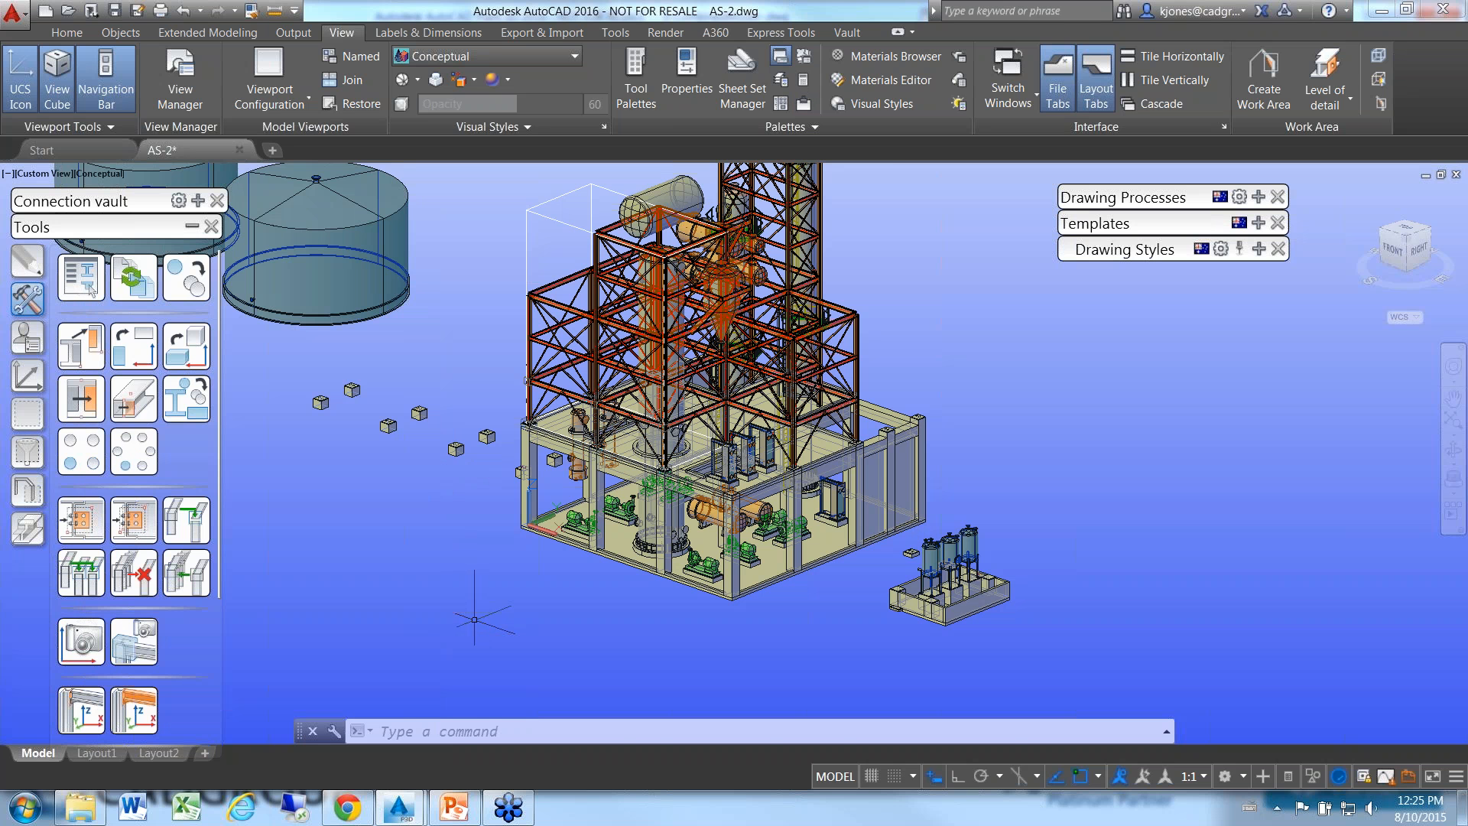
{"action": "type", "text": "ucs"}
{"action": "key", "text": "Return"}
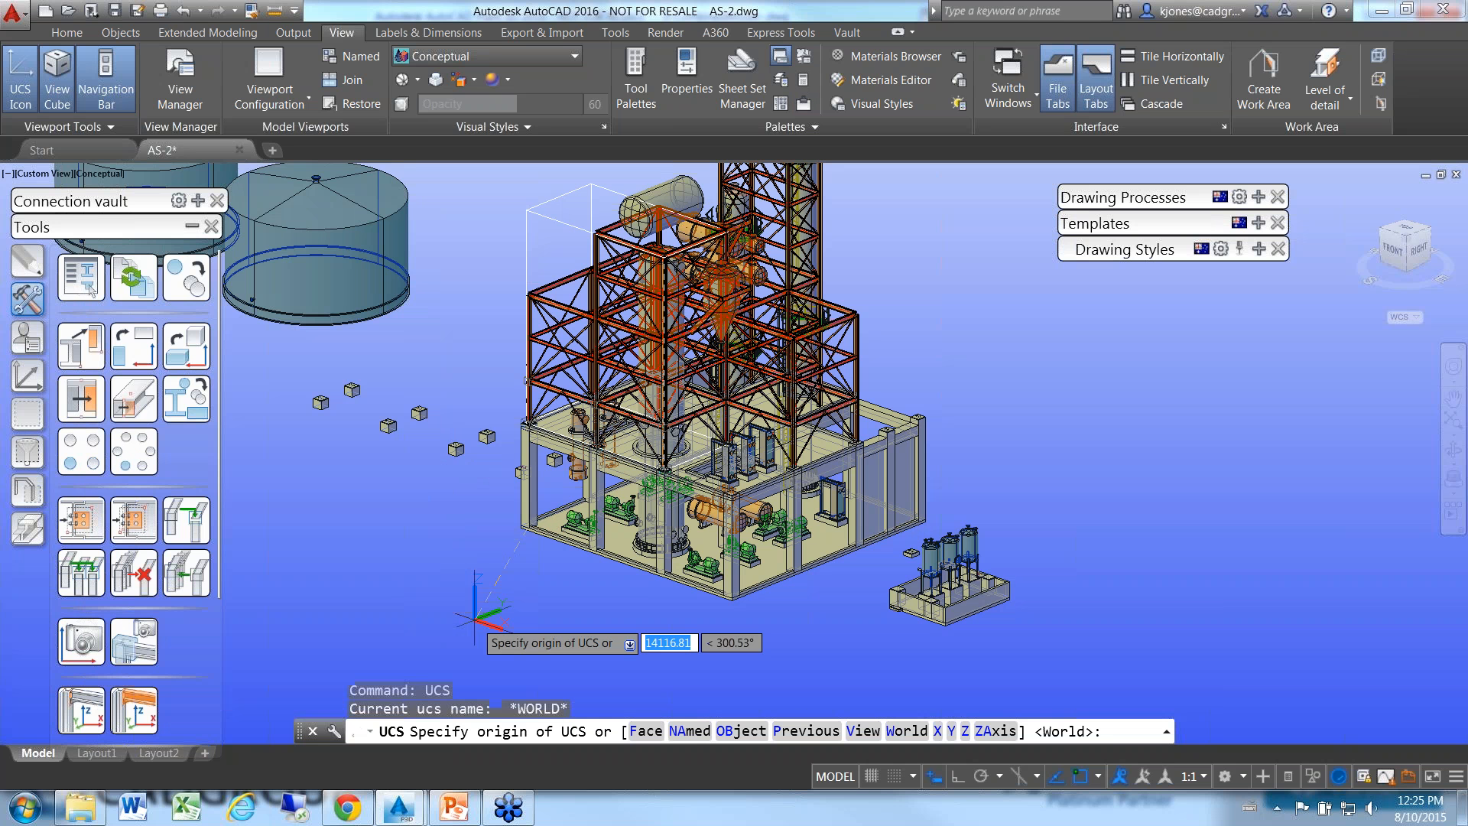
{"action": "type", "text": "v"}
{"action": "key", "text": "Return"}
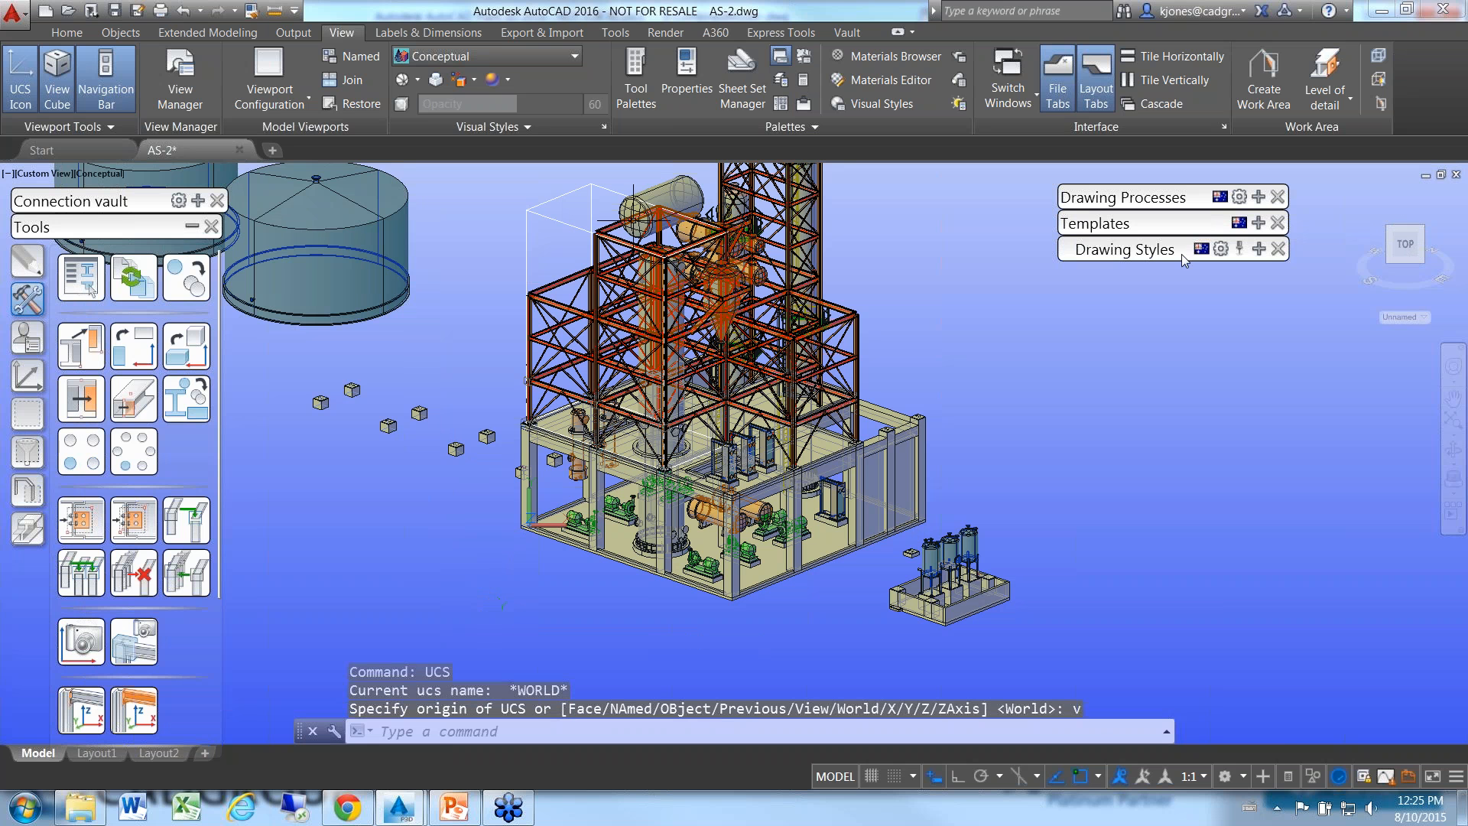
- Create a 3D View – Model – Labels drawing at scale 1:50 as drawing number 001, using the ASDETPROTO-A0.dwg prototype
{"action": "mouse_move", "coordinate": [1261, 252]}
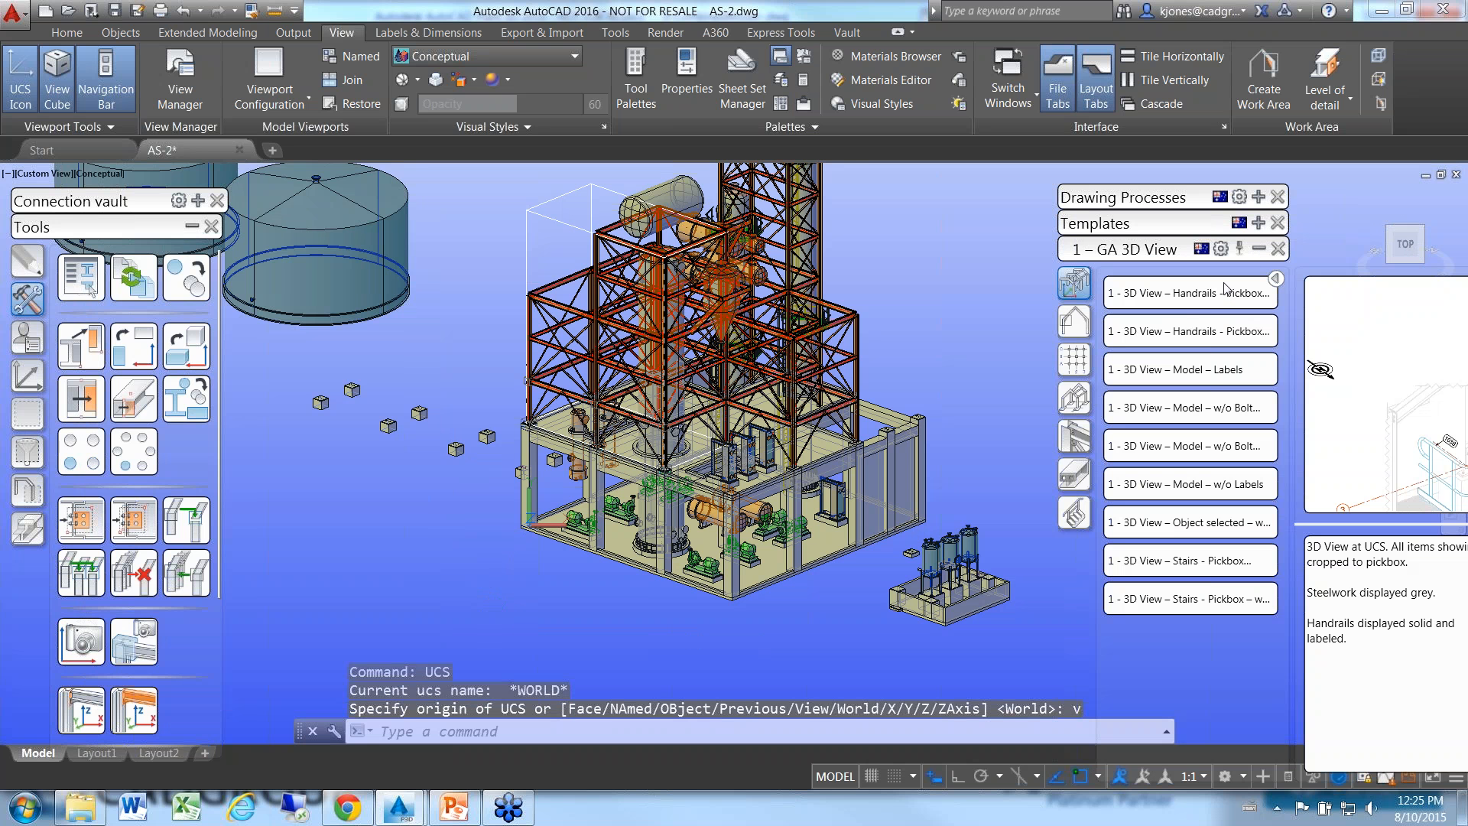
{"action": "double_click", "coordinate": [1195, 372]}
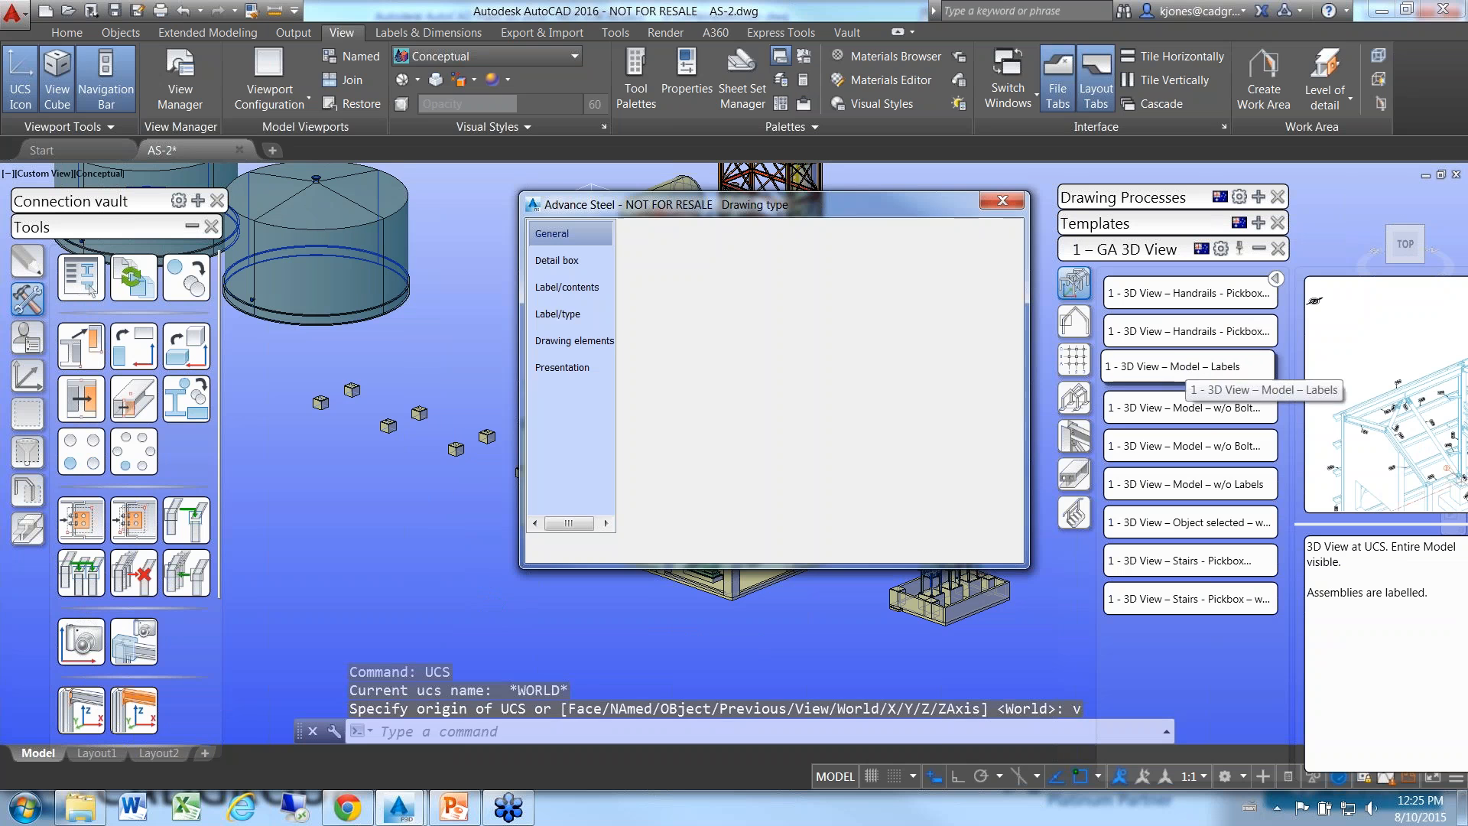
{"action": "left_click", "coordinate": [805, 243]}
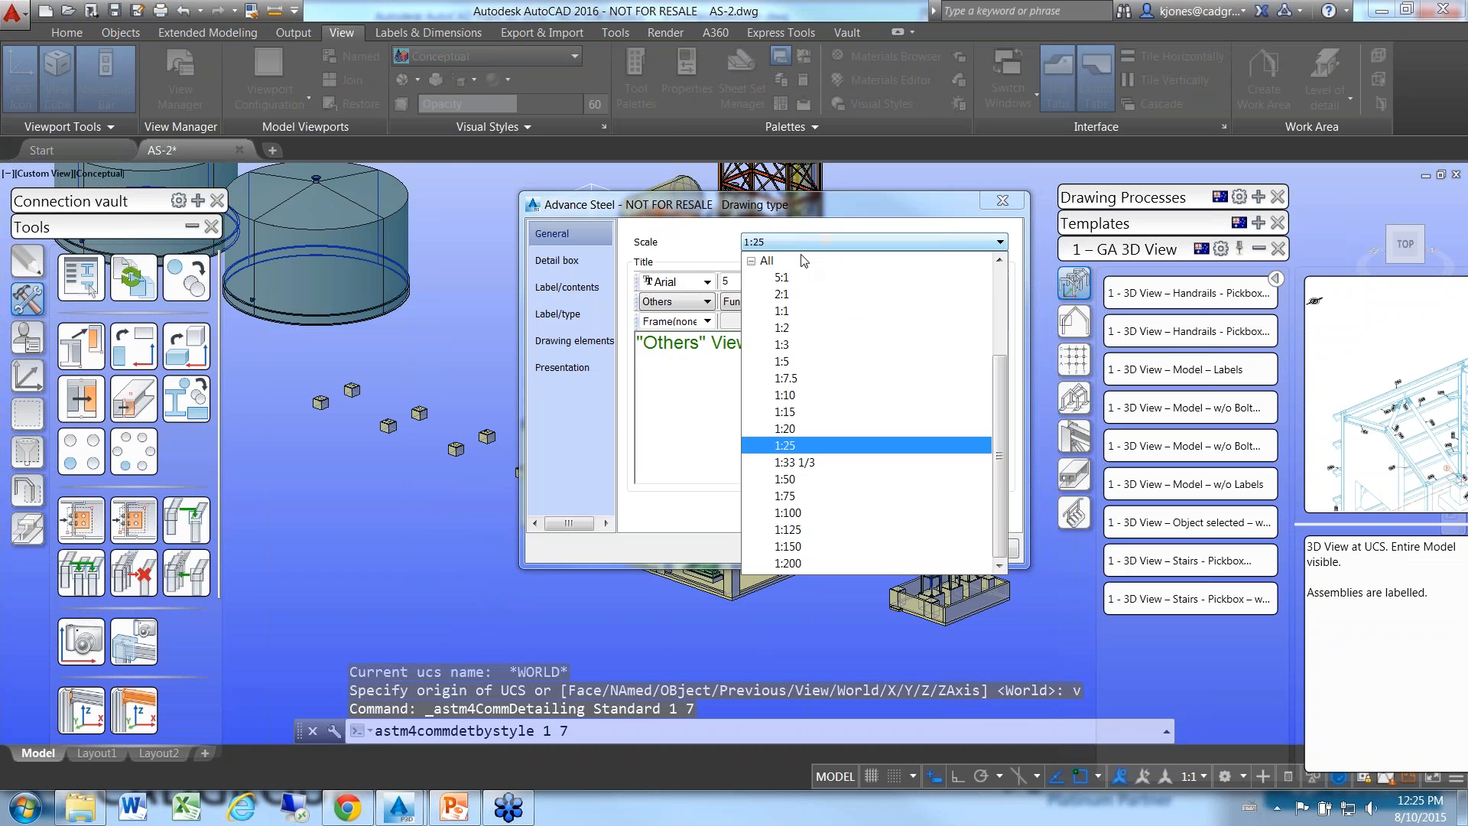
{"action": "left_click", "coordinate": [787, 479]}
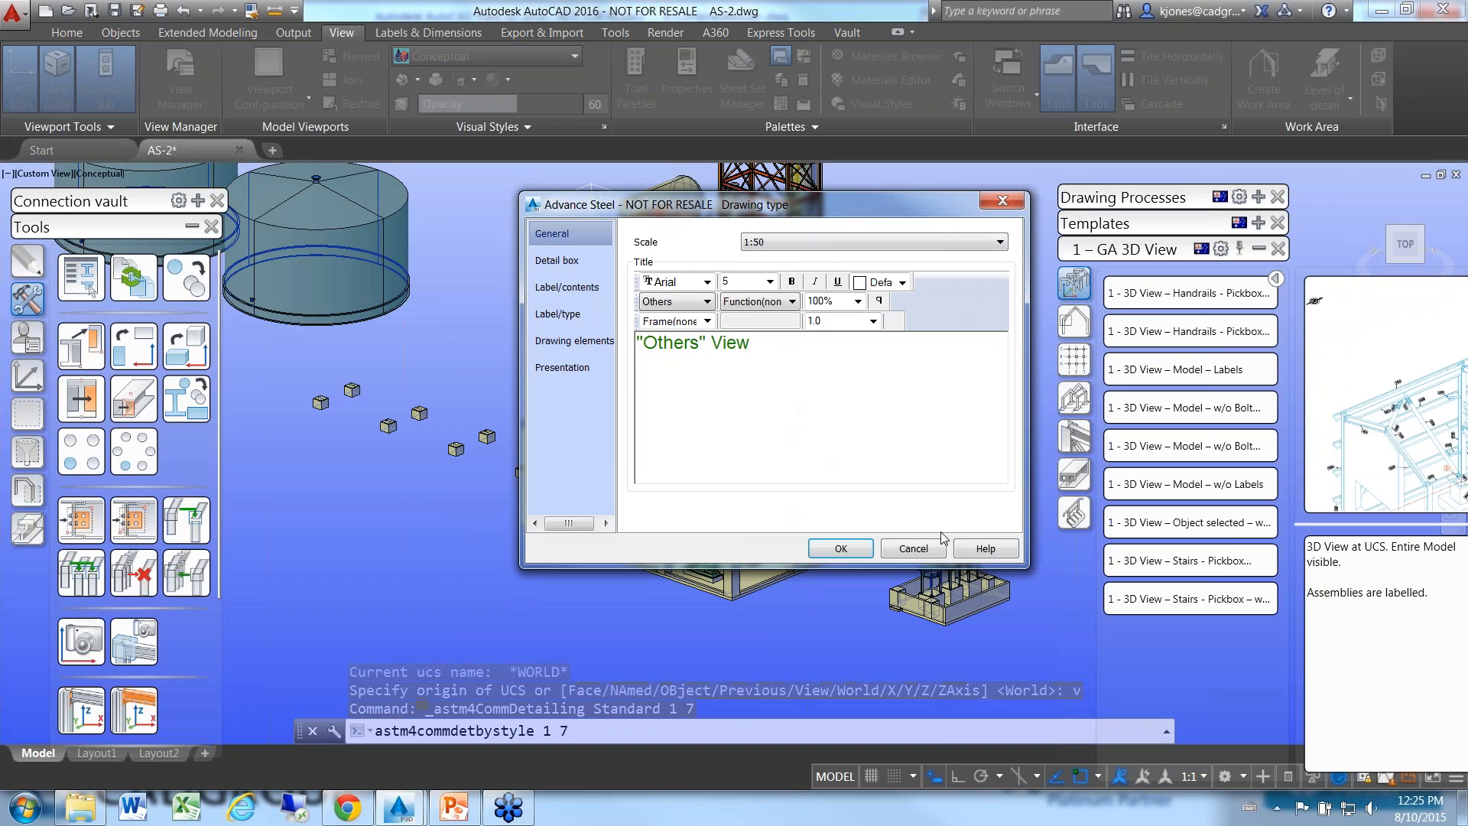
{"action": "left_click", "coordinate": [838, 549]}
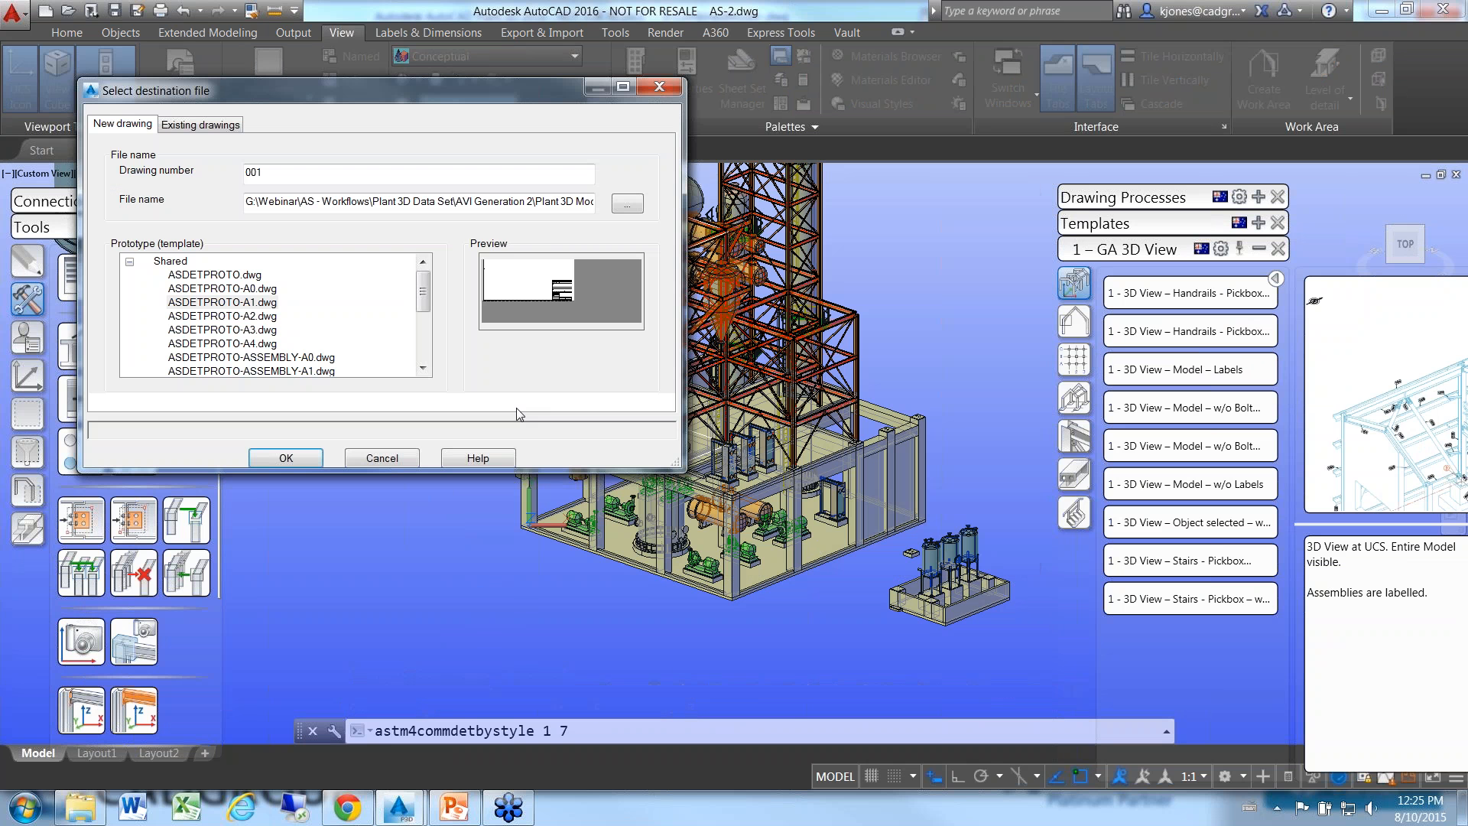
{"action": "left_click", "coordinate": [193, 291]}
{"action": "left_click", "coordinate": [285, 457]}
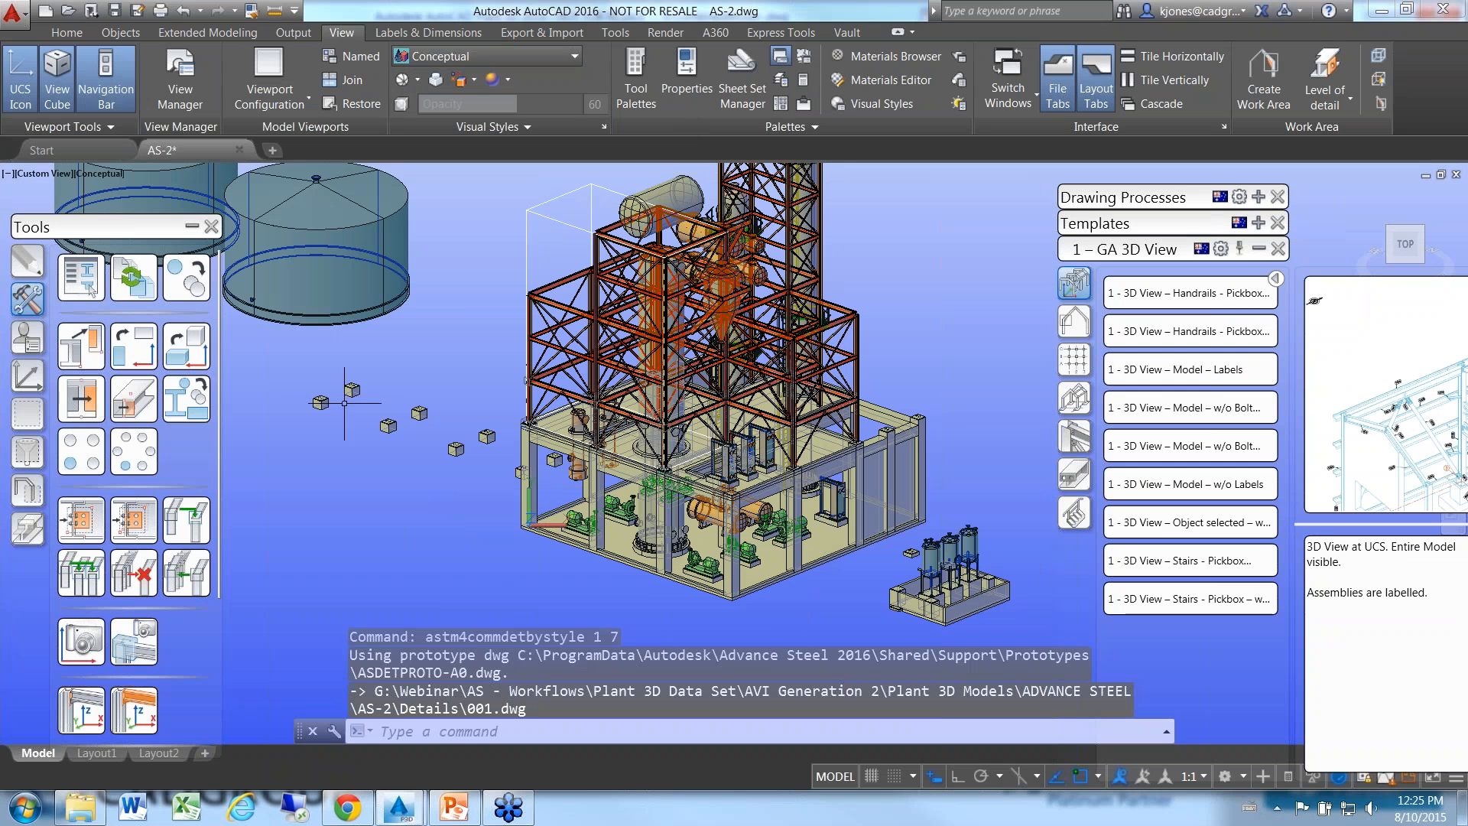
- Preview the detail drawing 001.dwg in the Document Manager, then close the manager
{"action": "left_click", "coordinate": [66, 33]}
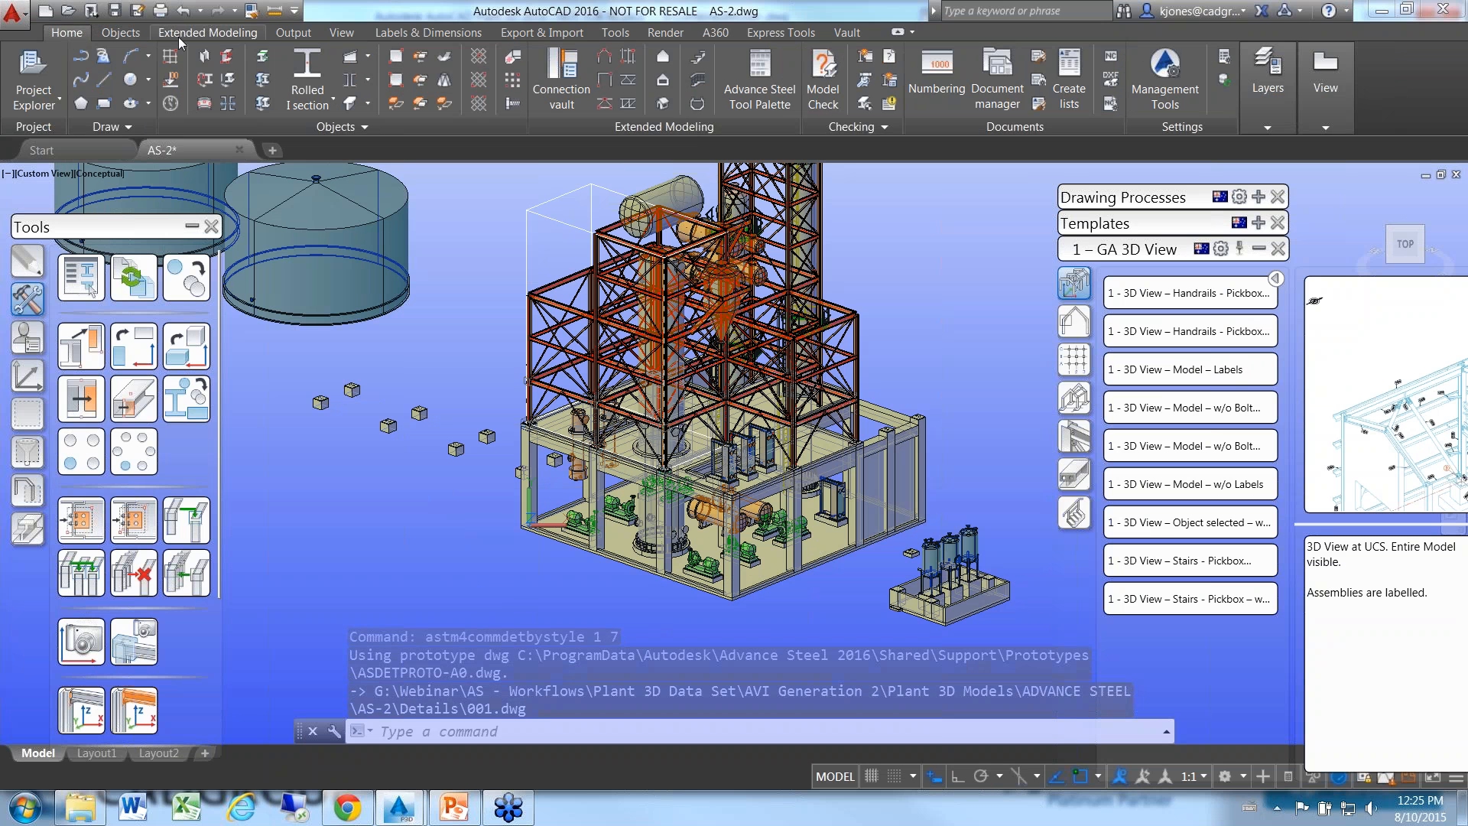
{"action": "left_click", "coordinate": [282, 31]}
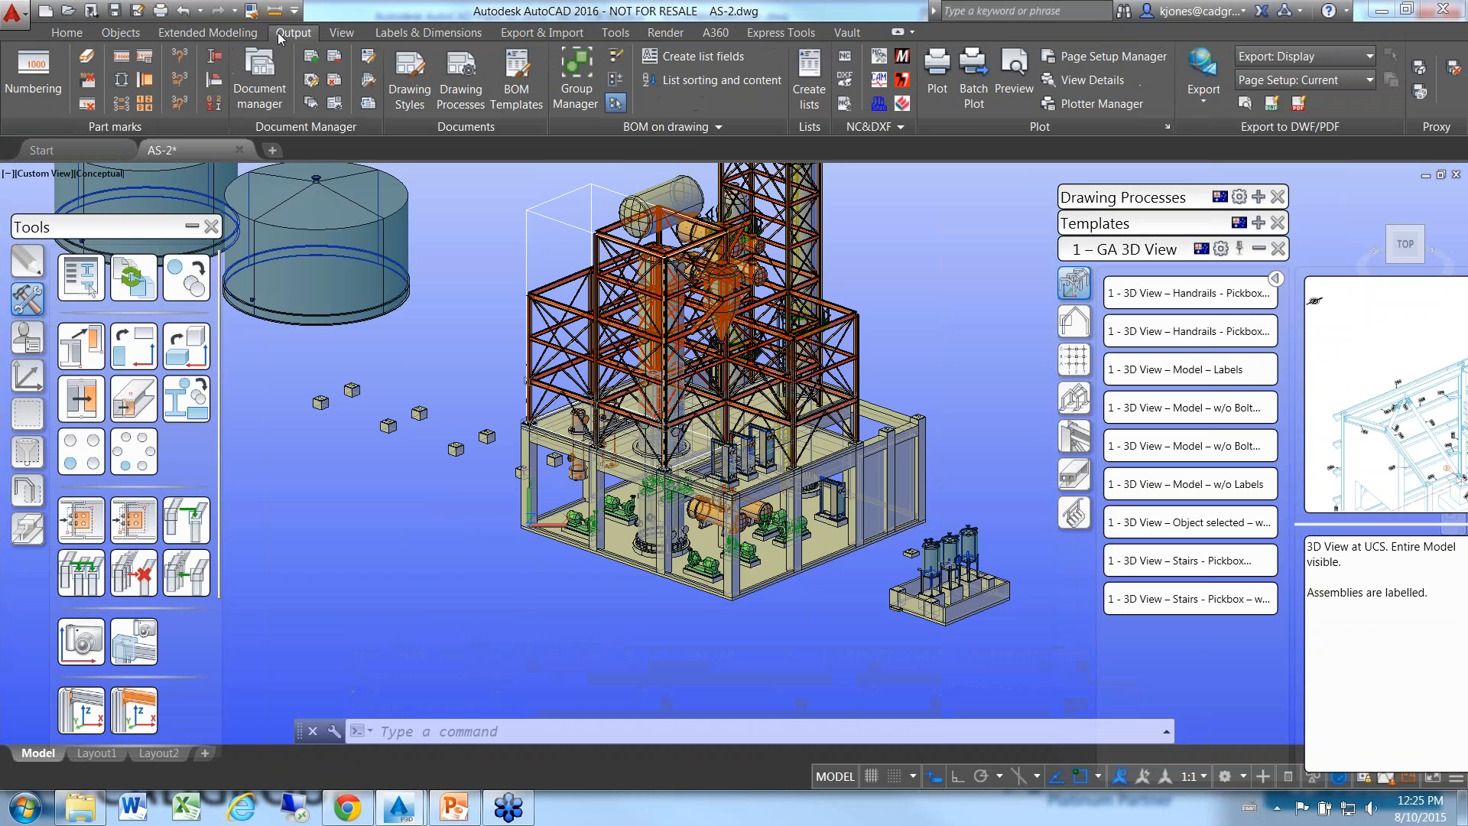
{"action": "left_click", "coordinate": [260, 76]}
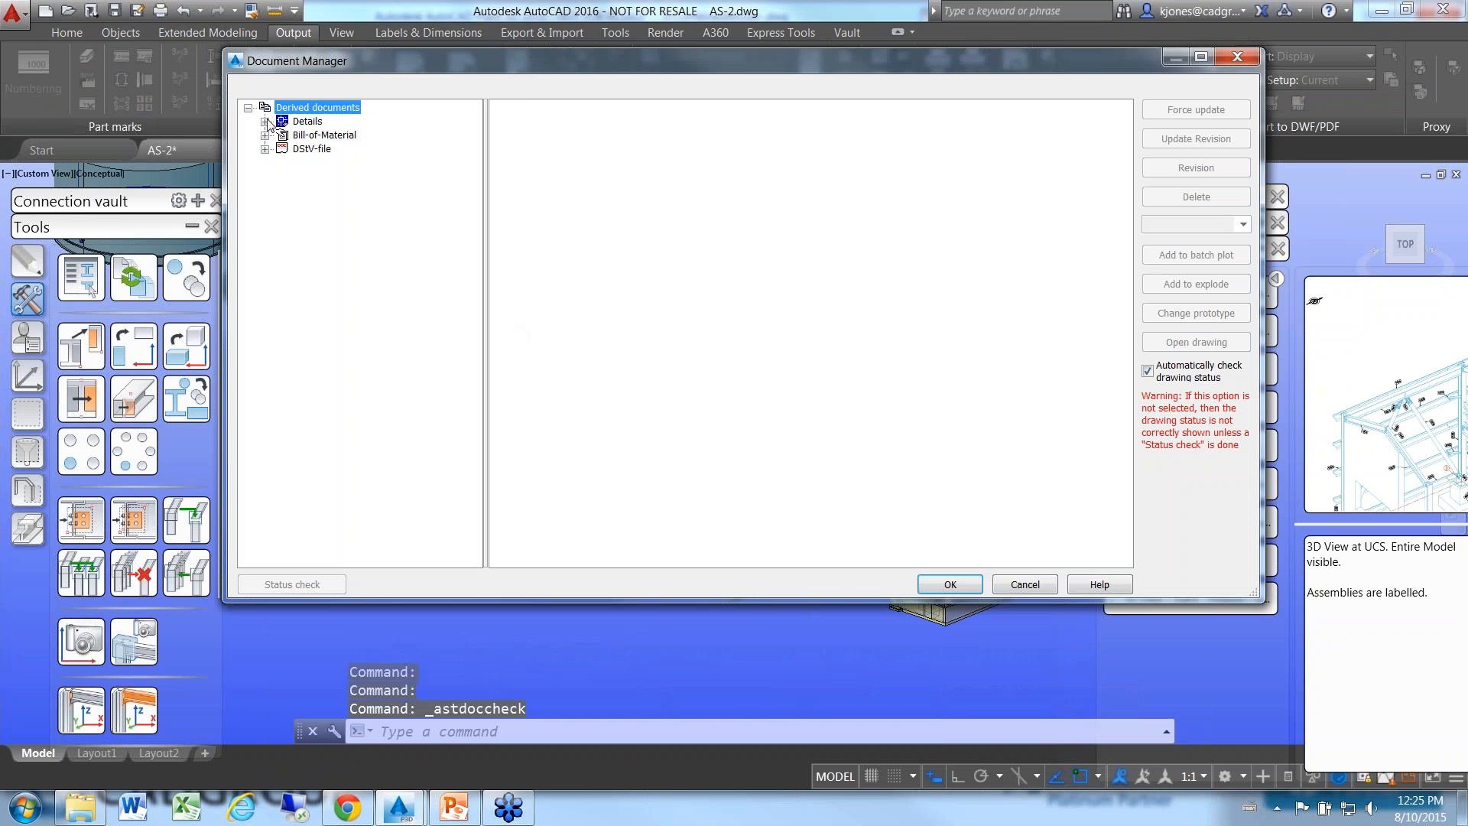
{"action": "left_click", "coordinate": [266, 120]}
{"action": "left_click", "coordinate": [281, 135]}
{"action": "left_click", "coordinate": [336, 149]}
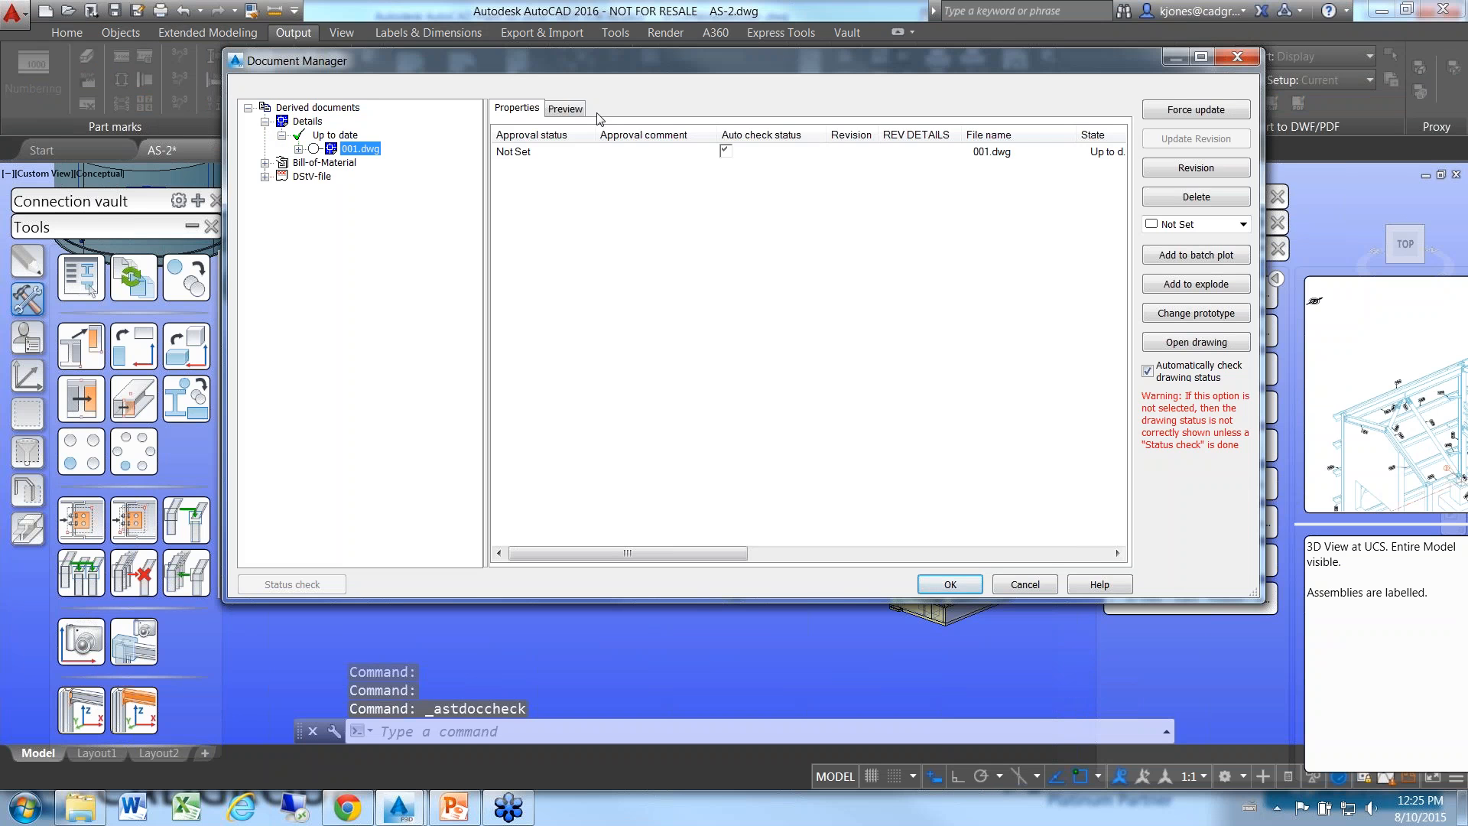
{"action": "left_click", "coordinate": [565, 107]}
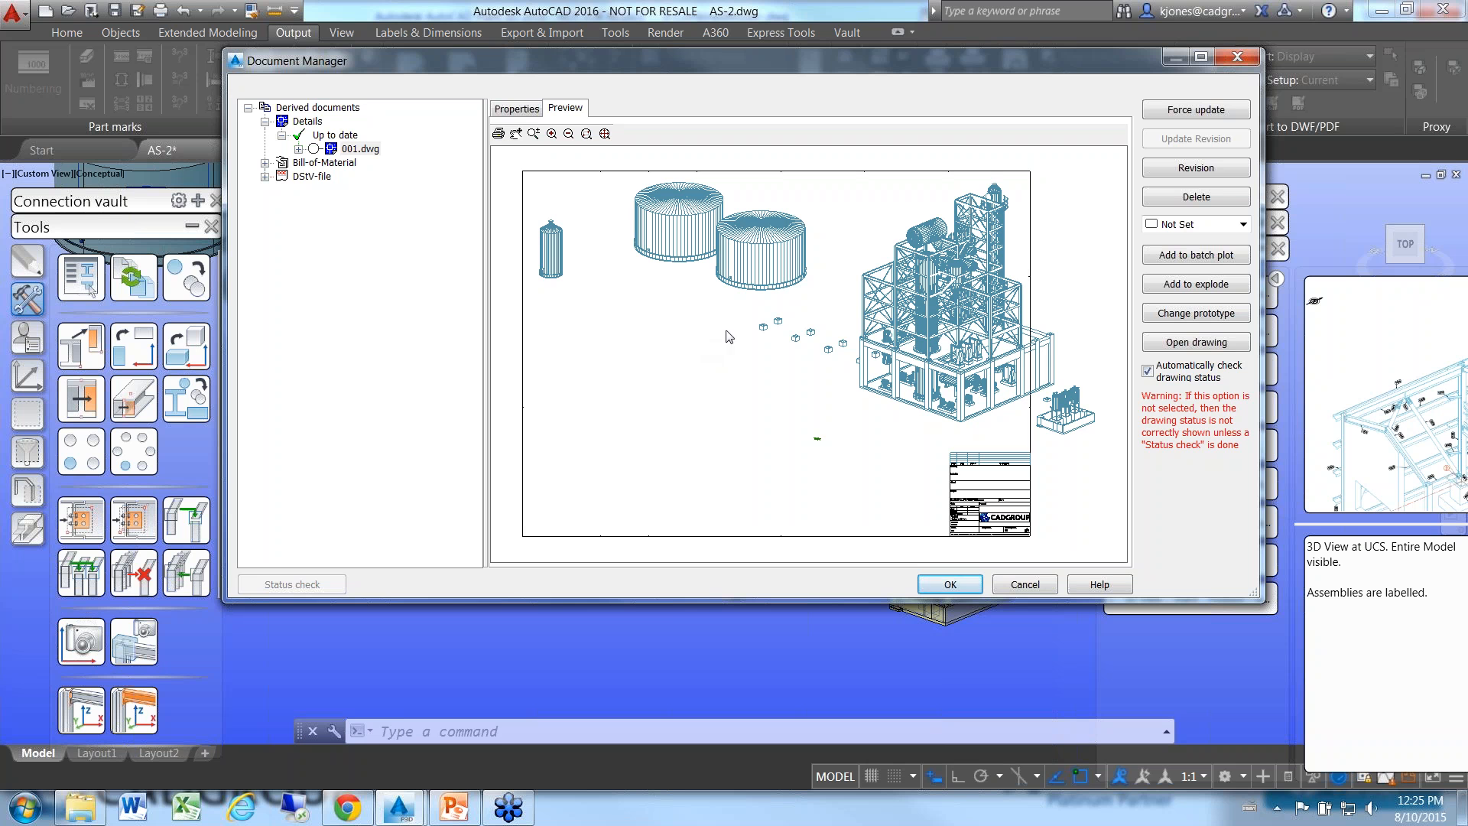
{"action": "left_click", "coordinate": [1238, 58]}
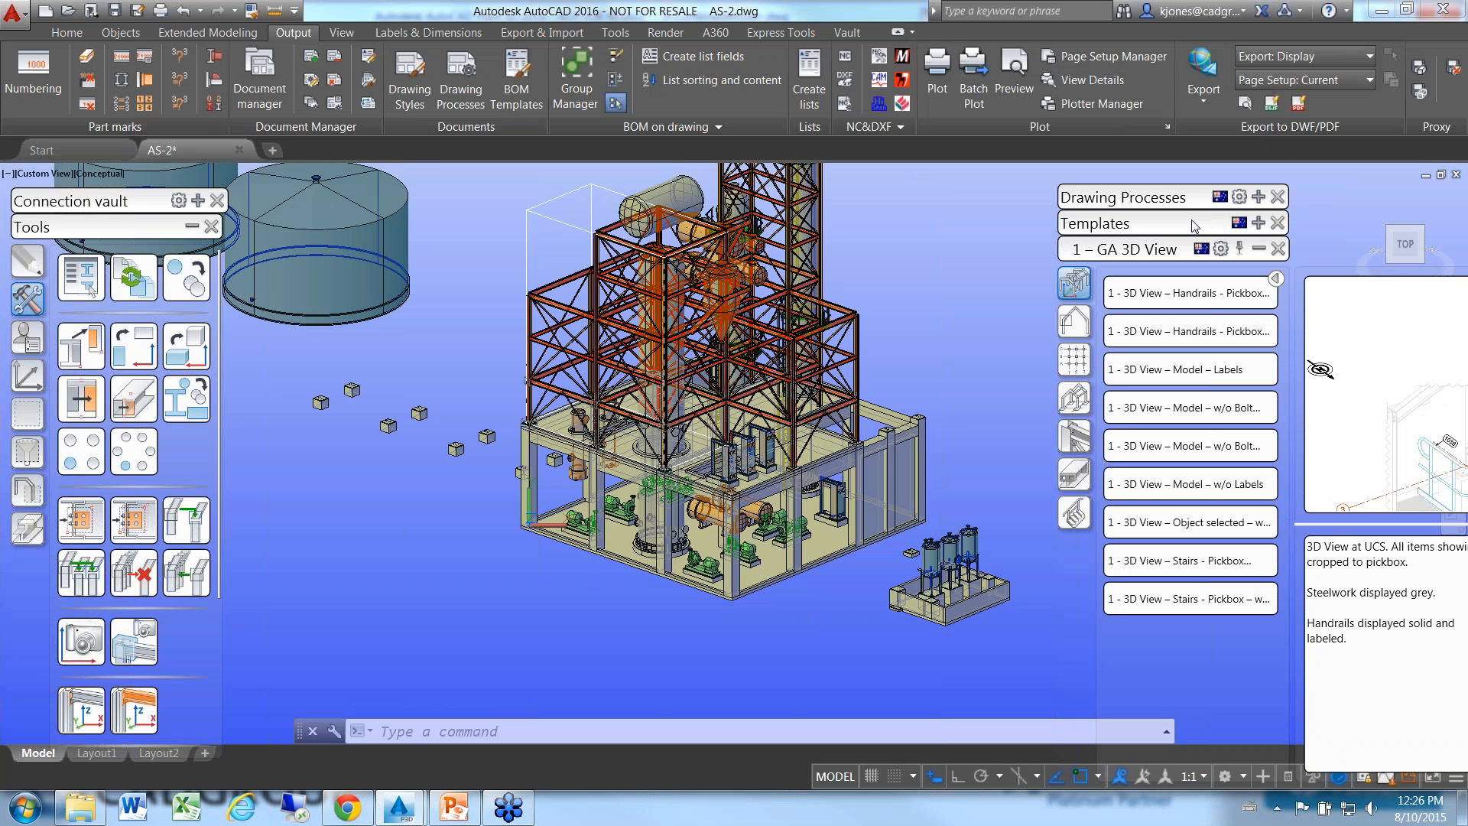
- Close Advance Steel with AS-2.dwg, switch to the PowerPoint slide show and reveal the first point on the Advantages slide
{"action": "left_click", "coordinate": [1442, 13]}
{"action": "left_click", "coordinate": [812, 458]}
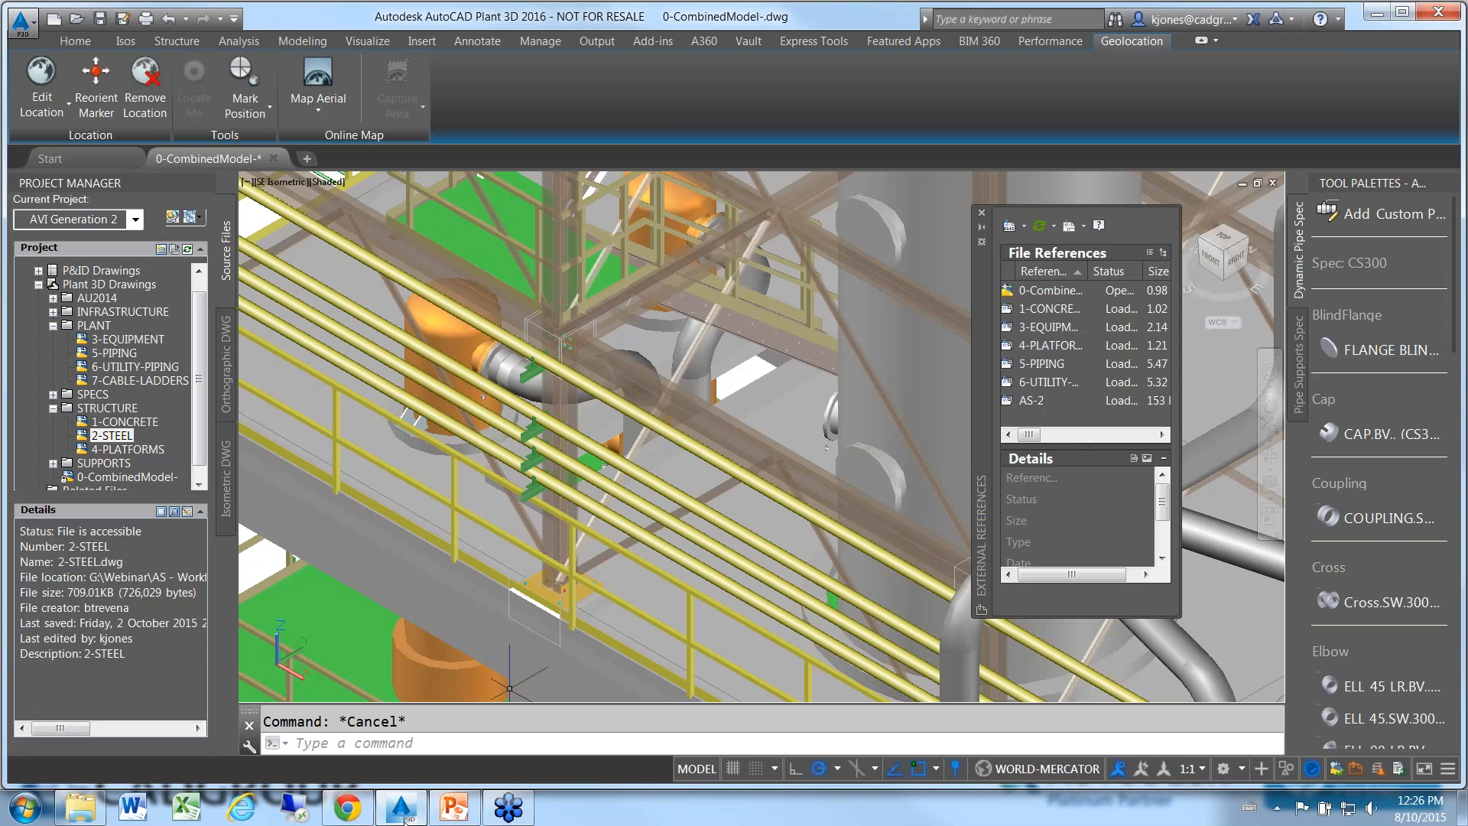
{"action": "left_click", "coordinate": [456, 812]}
{"action": "left_click", "coordinate": [489, 472]}
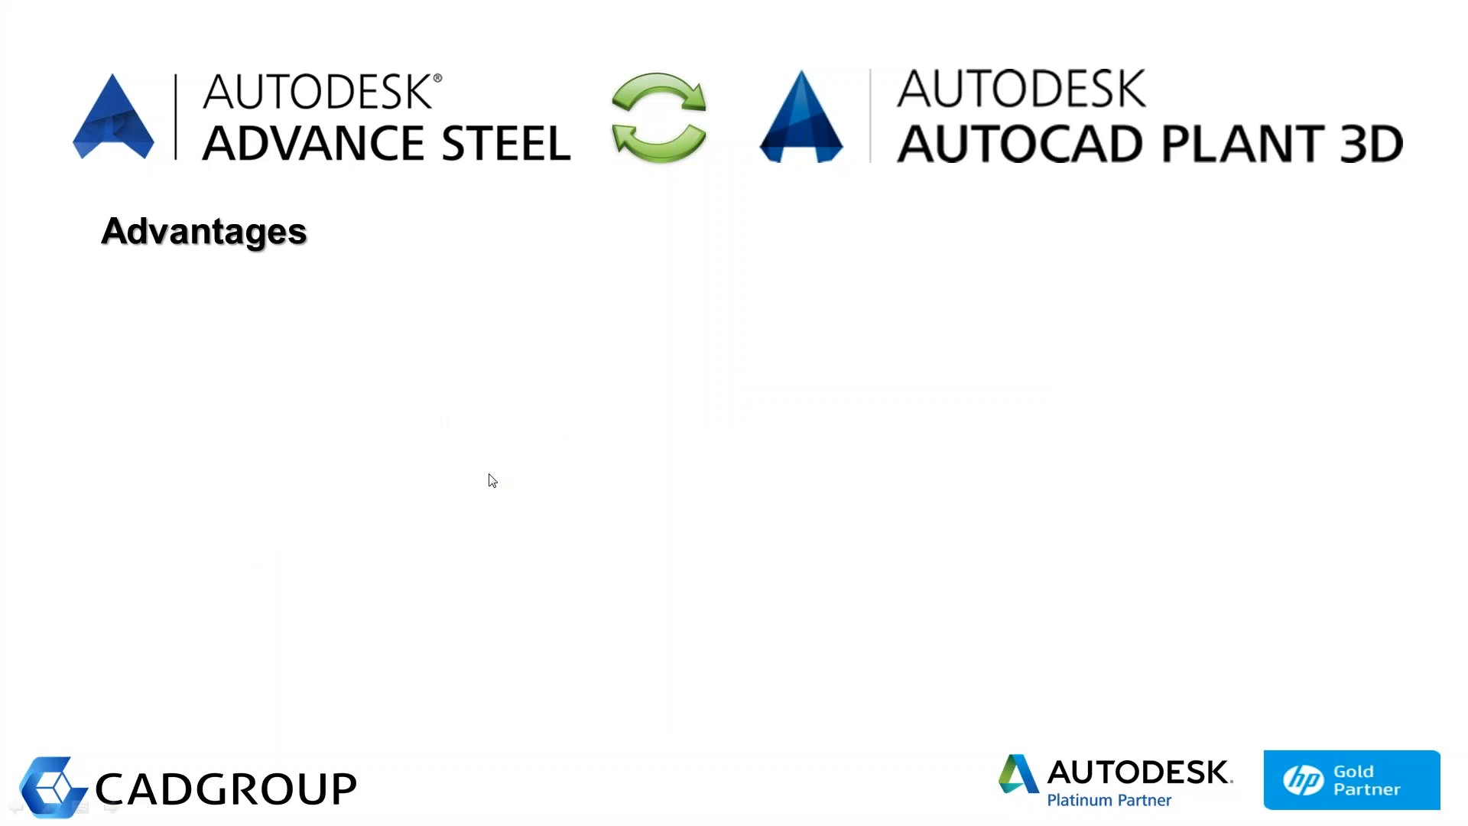
{"action": "left_click", "coordinate": [490, 483]}
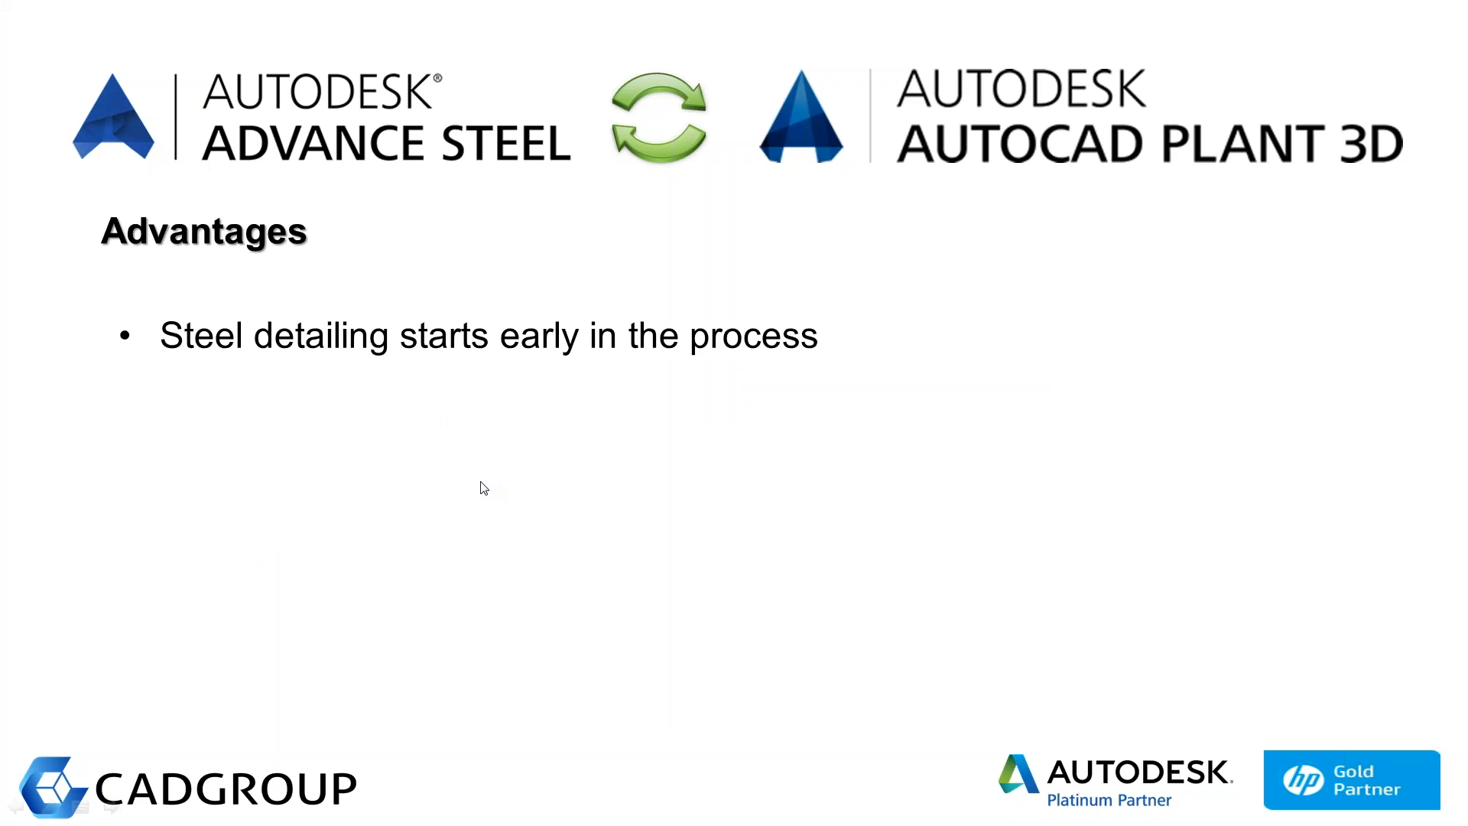
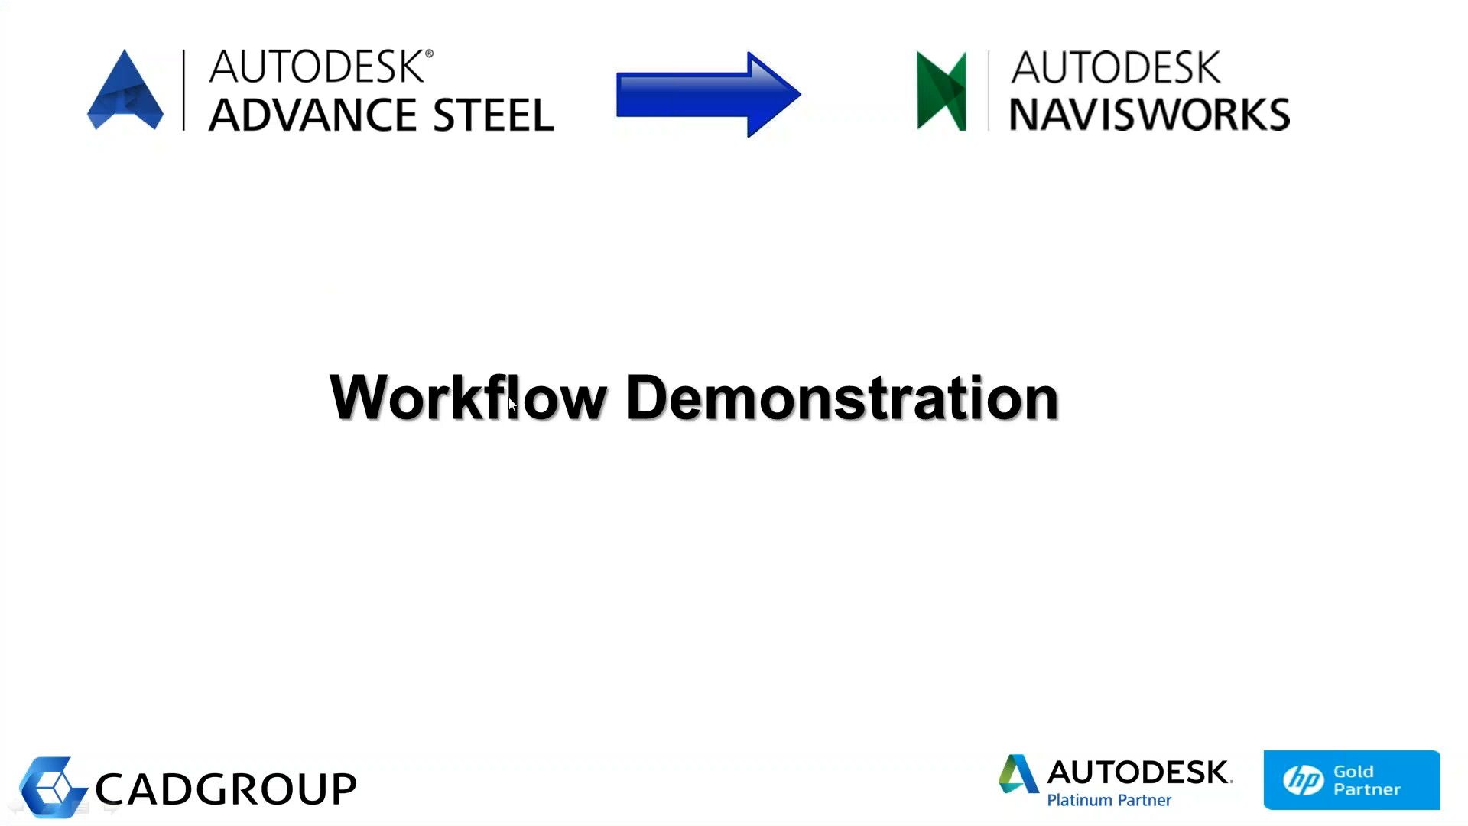
{"action": "key", "text": "alt+Tab"}
{"action": "key", "text": "alt+Tab"}
{"action": "key", "text": "alt+Tab"}
{"action": "key", "text": "alt+Tab"}
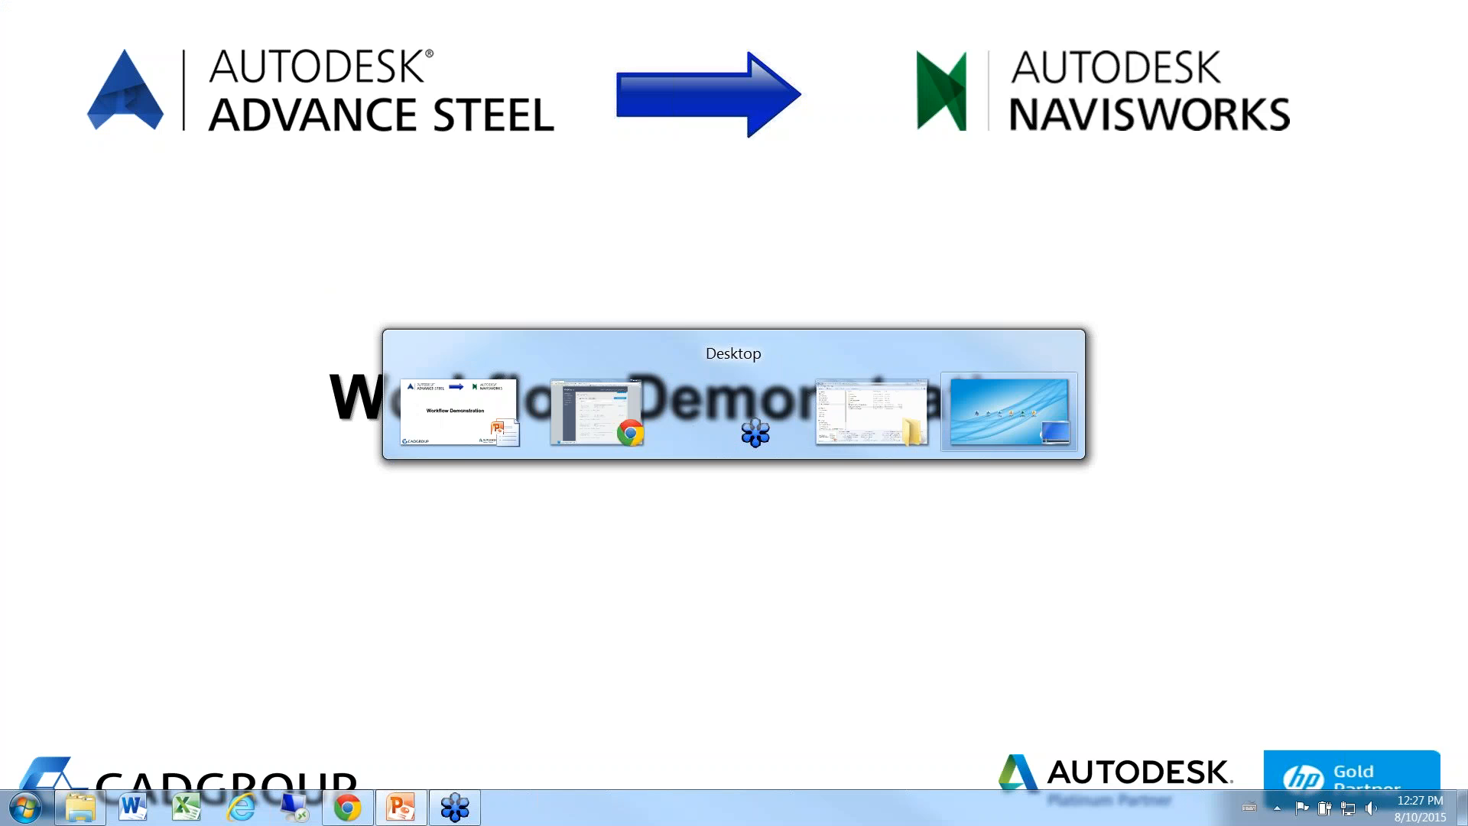
{"action": "left_click", "coordinate": [662, 417]}
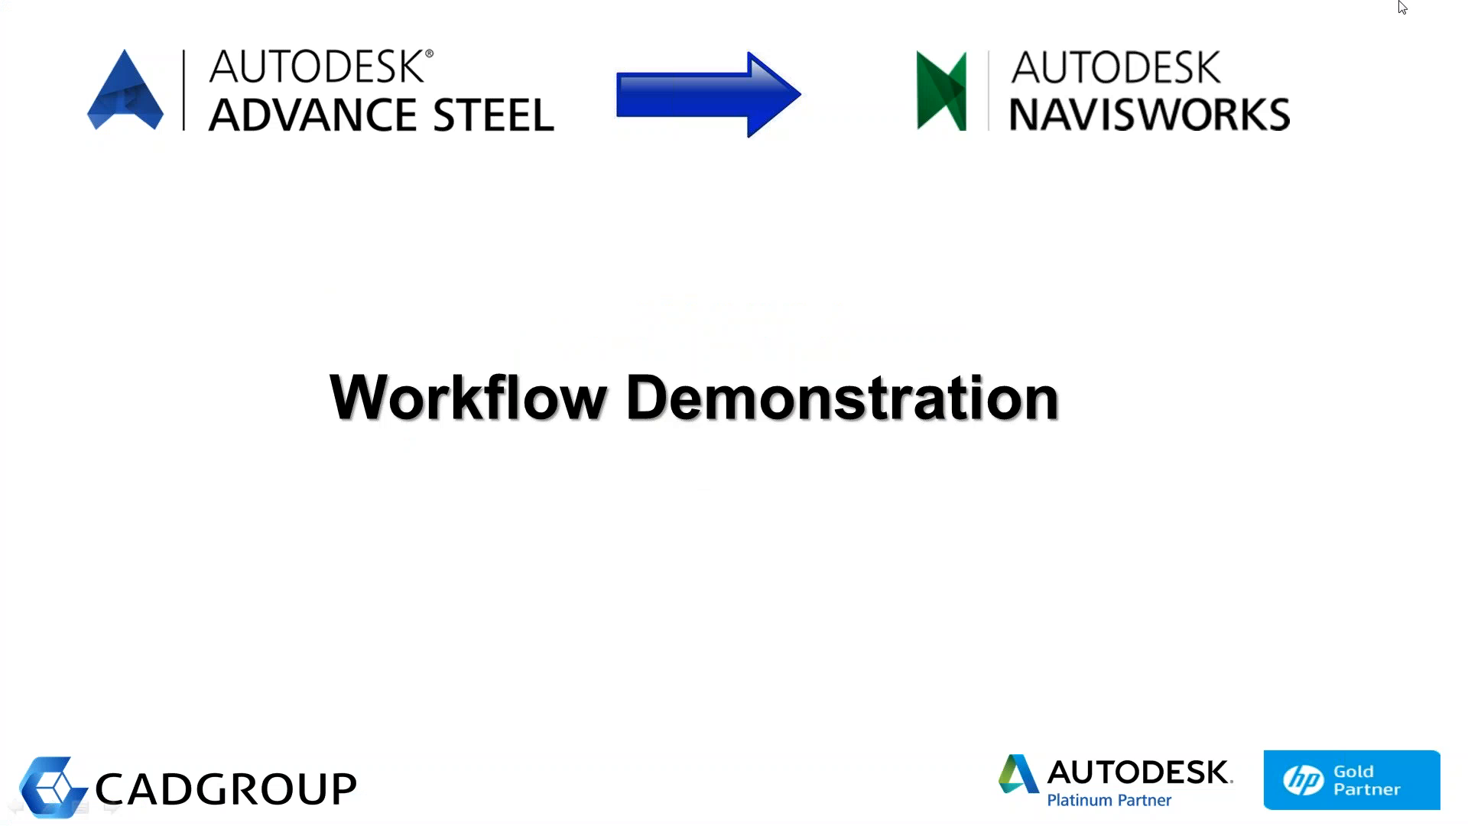
- Switch from the slide show to the desktop and launch Advance Steel 2016
{"action": "key", "text": "alt+Tab"}
{"action": "key", "text": "alt+Tab"}
{"action": "key", "text": "alt+Tab"}
{"action": "key", "text": "alt+Tab"}
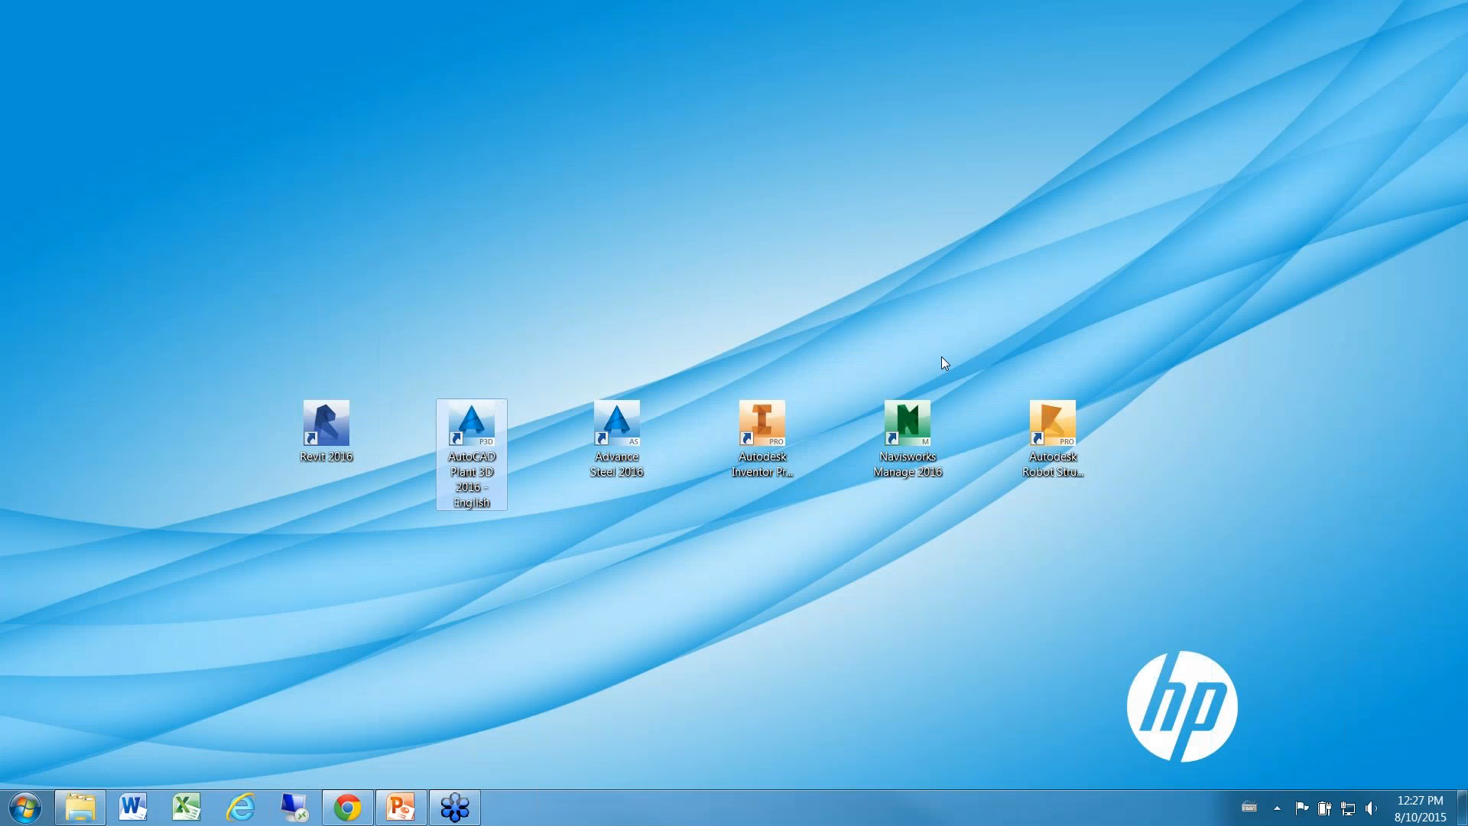
{"action": "left_click", "coordinate": [617, 424]}
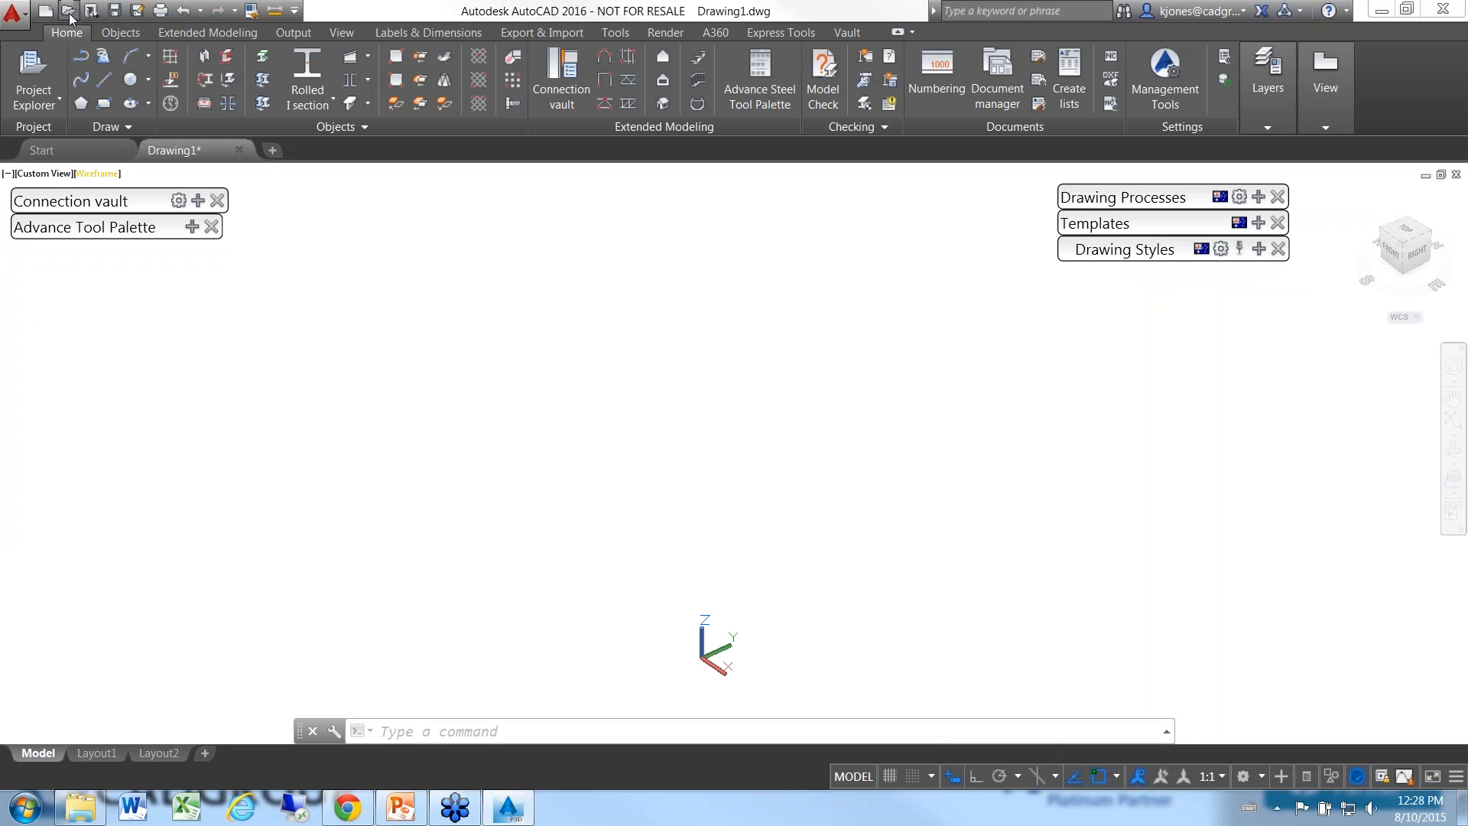
- Open Advance Steel - Navisworks.dwg from the AS - Workflows folder
{"action": "key", "text": "ctrl+o"}
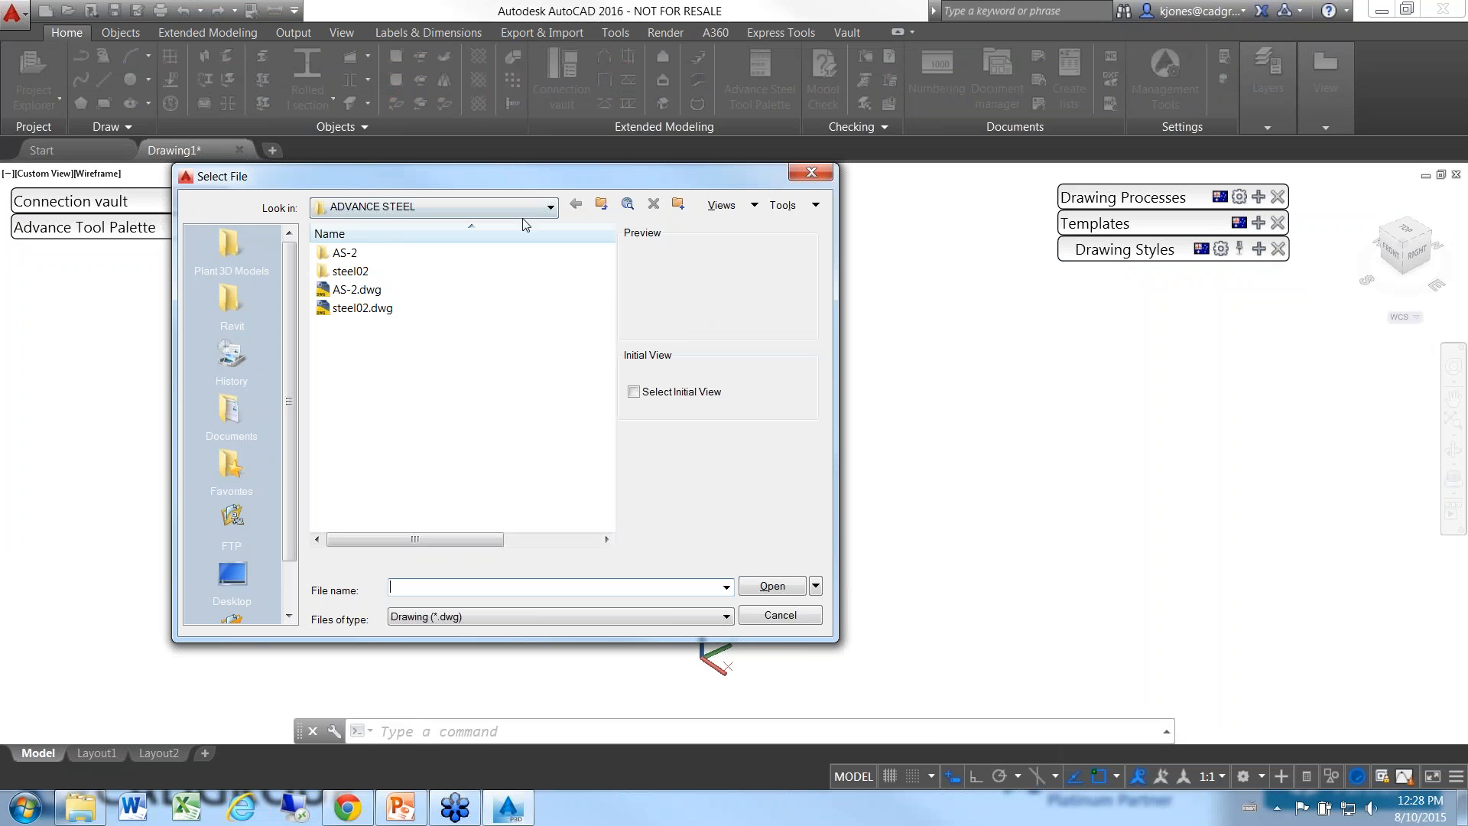
{"action": "left_click", "coordinate": [601, 205]}
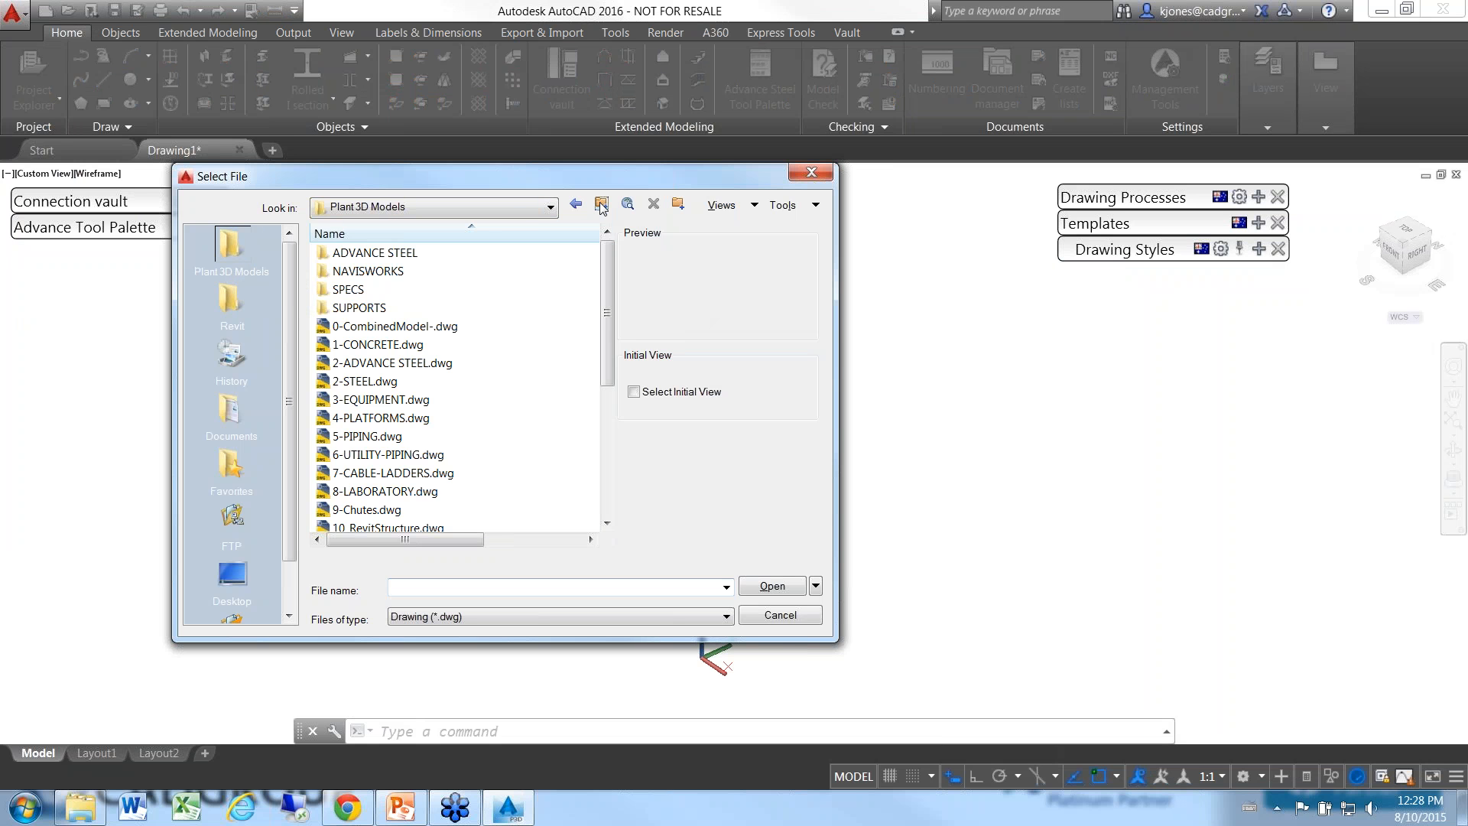
{"action": "left_click", "coordinate": [601, 204]}
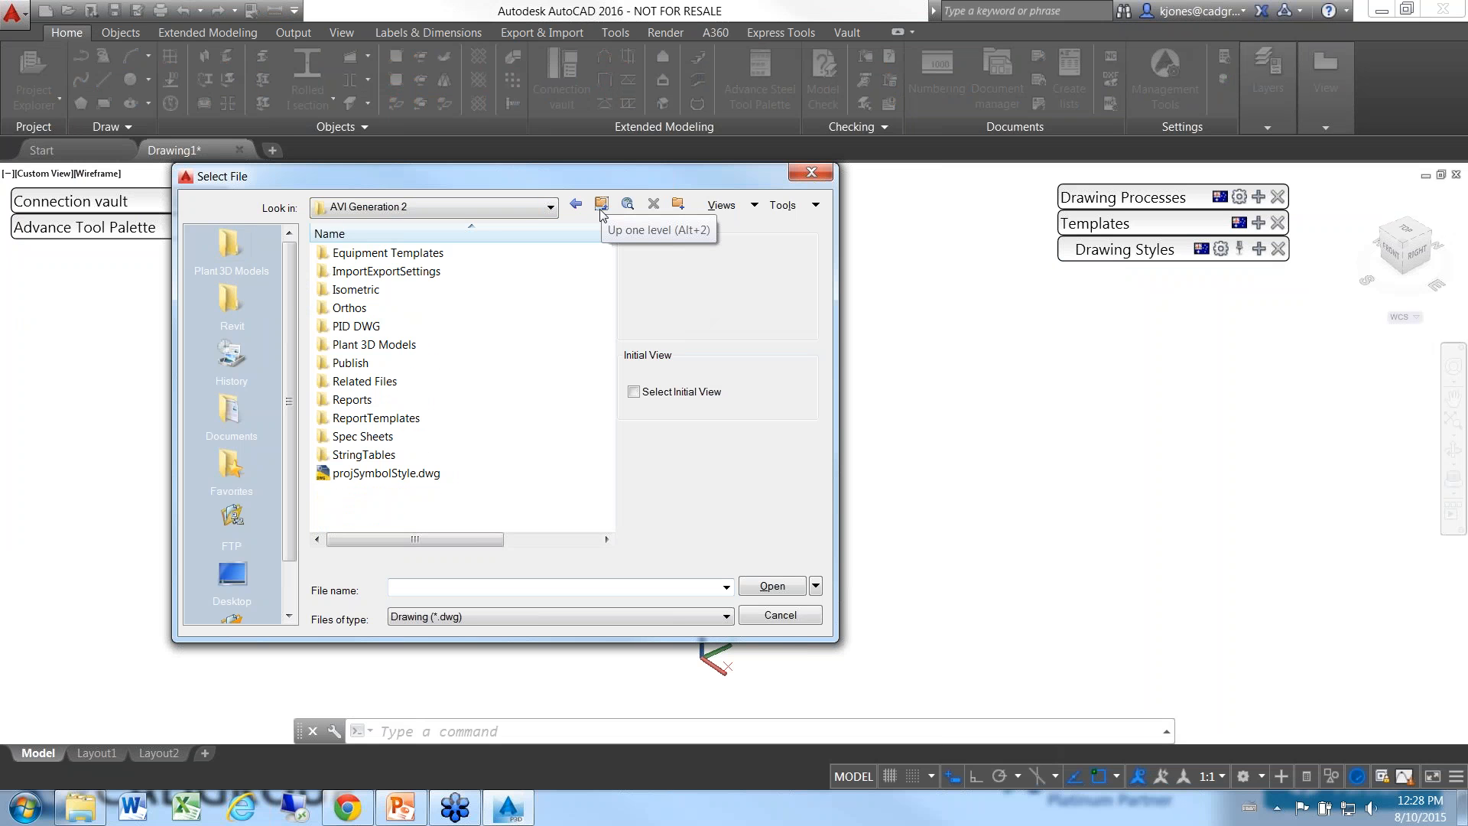
{"action": "left_click", "coordinate": [601, 205]}
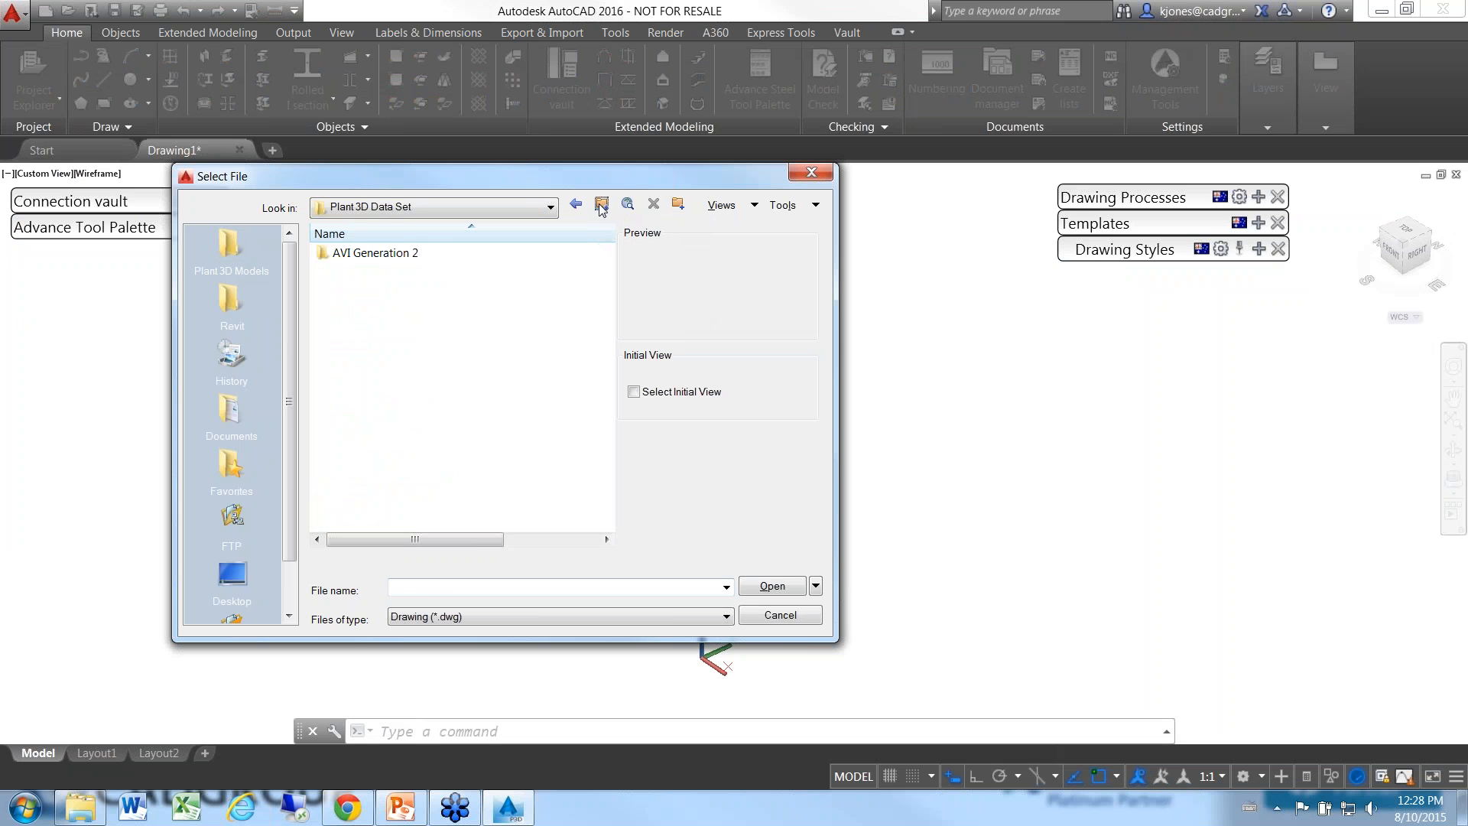
{"action": "left_click", "coordinate": [601, 205]}
{"action": "left_click", "coordinate": [413, 344]}
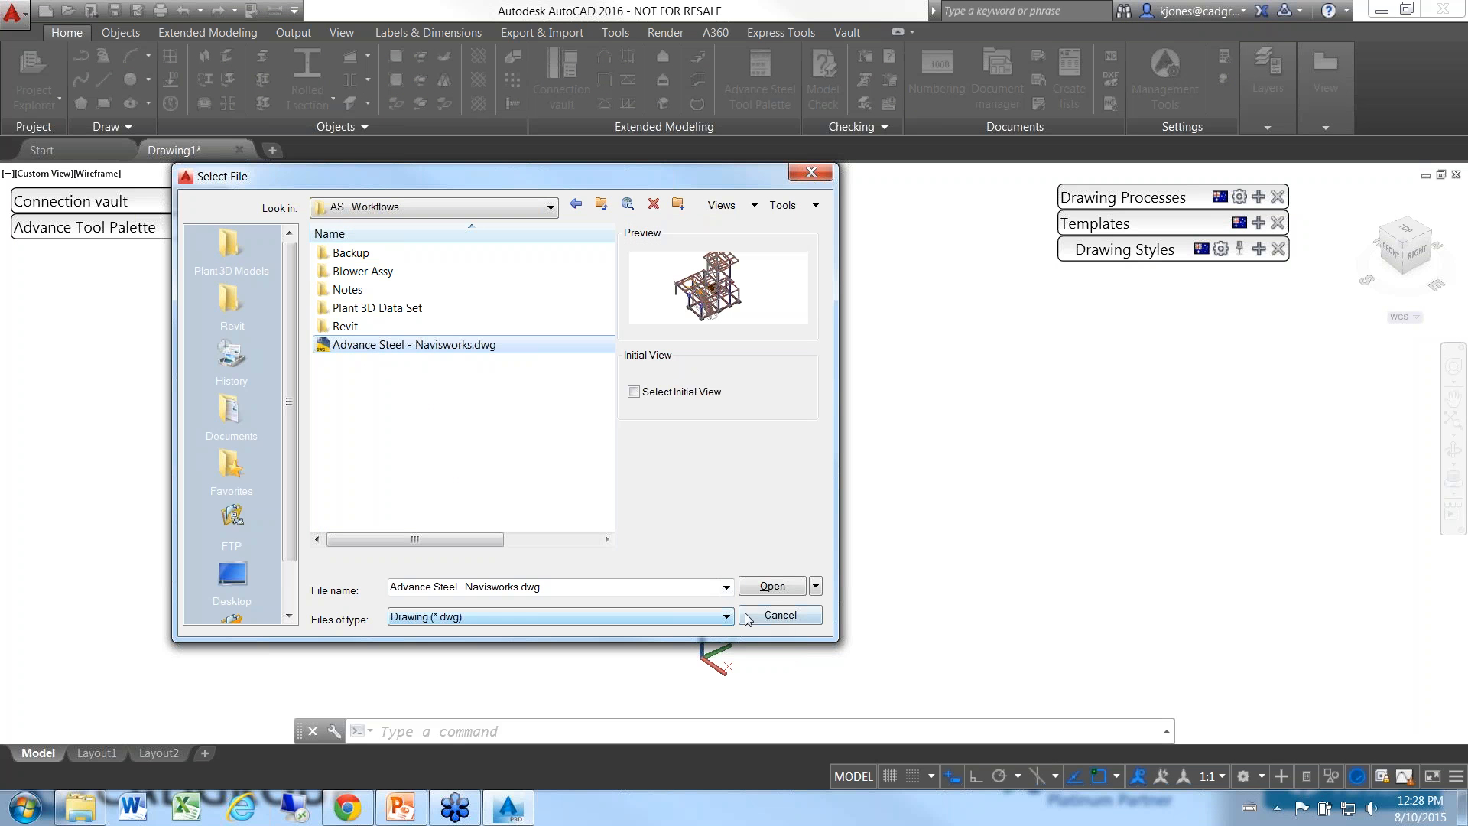
{"action": "left_click", "coordinate": [771, 586]}
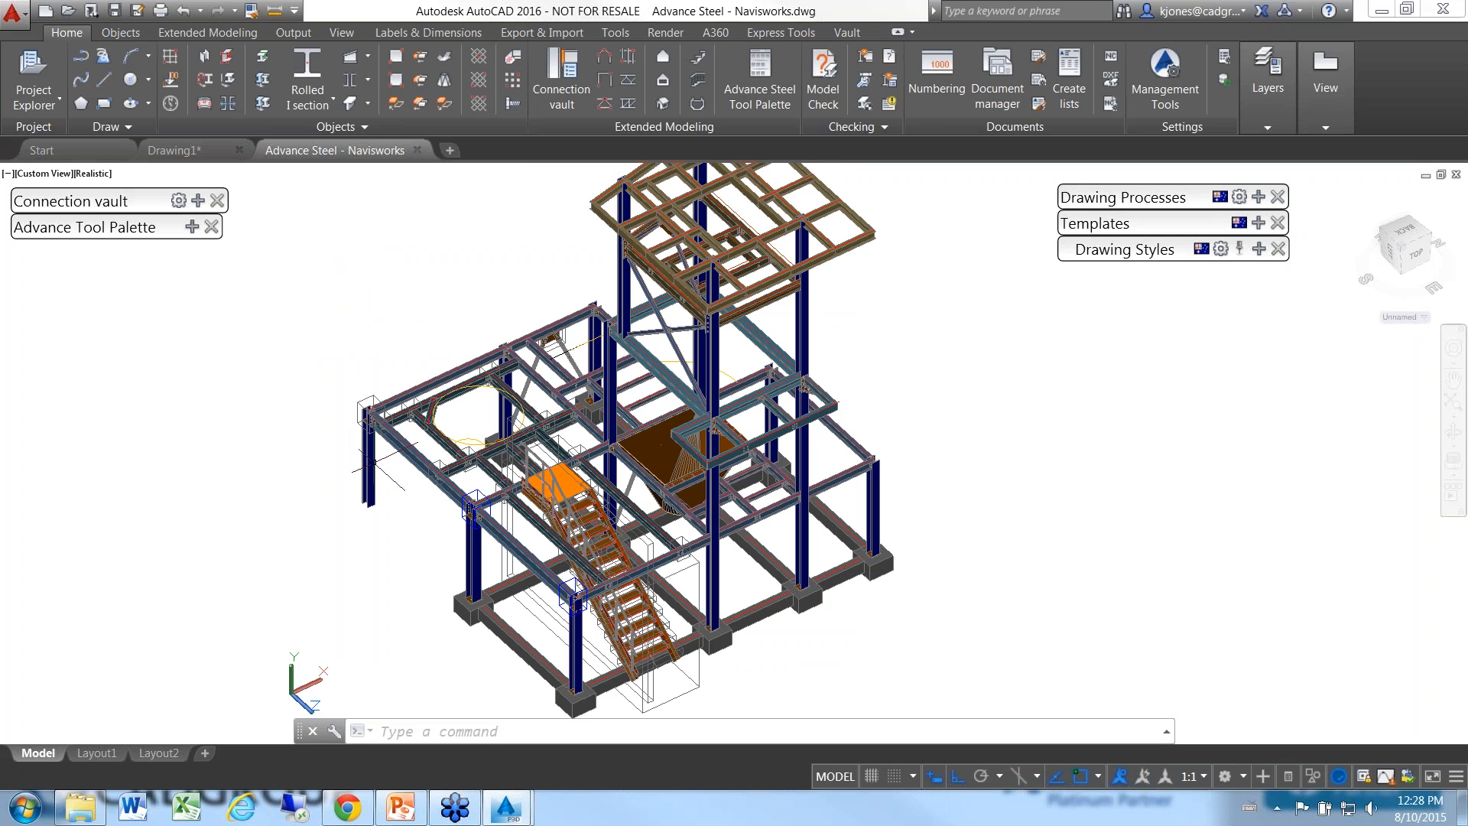
- Set the coating of the HEA200 corner column without a footing to Galvanised, review its naming data and close its properties
{"action": "middle_click_drag", "start_coordinate": [407, 555], "coordinate": [604, 535], "text": "shift"}
{"action": "scroll", "coordinate": [566, 499], "scroll_direction": "up", "scroll_amount": 5}
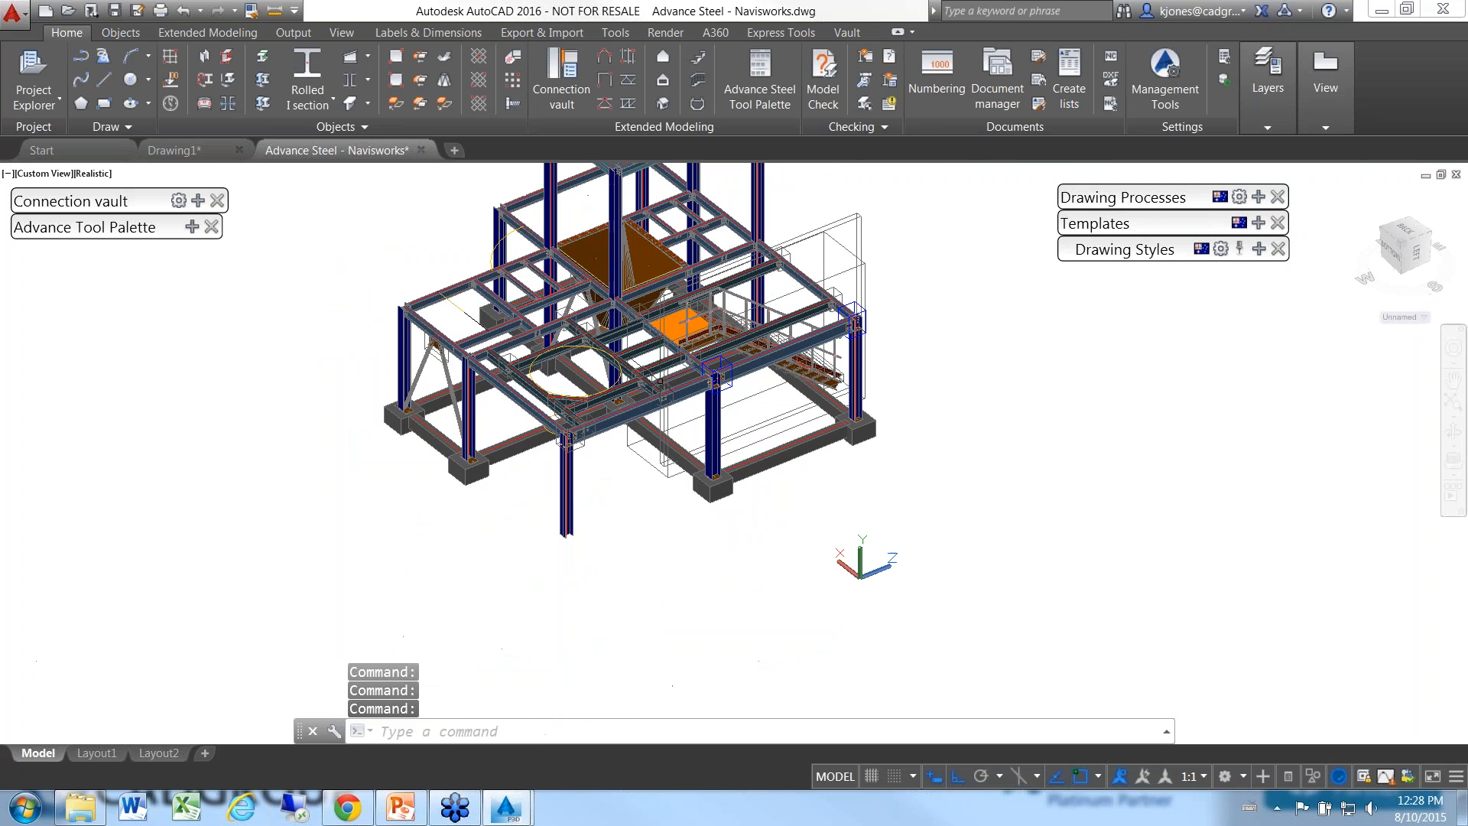
{"action": "left_click", "coordinate": [540, 494]}
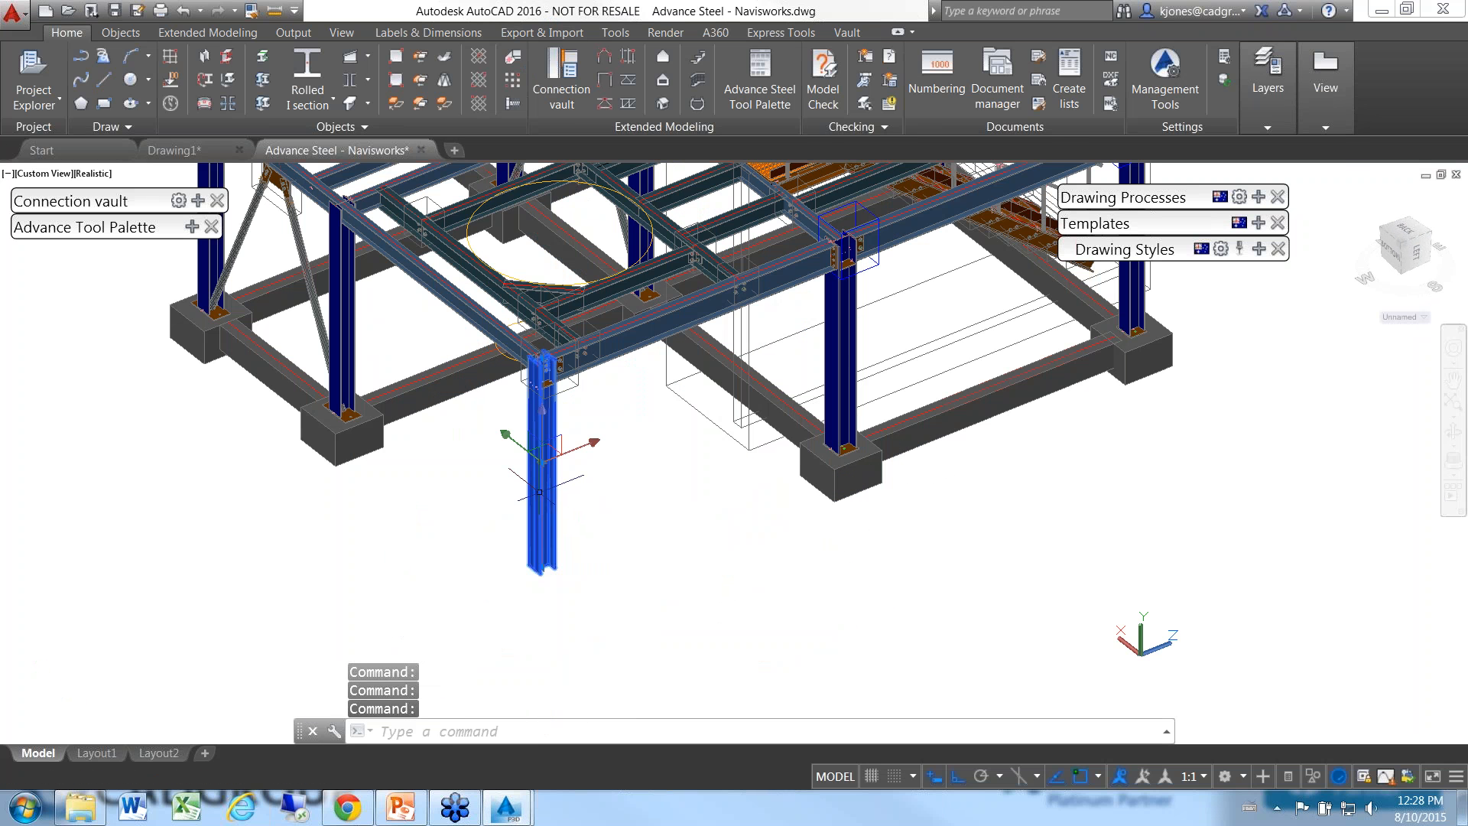
{"action": "double_click", "coordinate": [539, 492]}
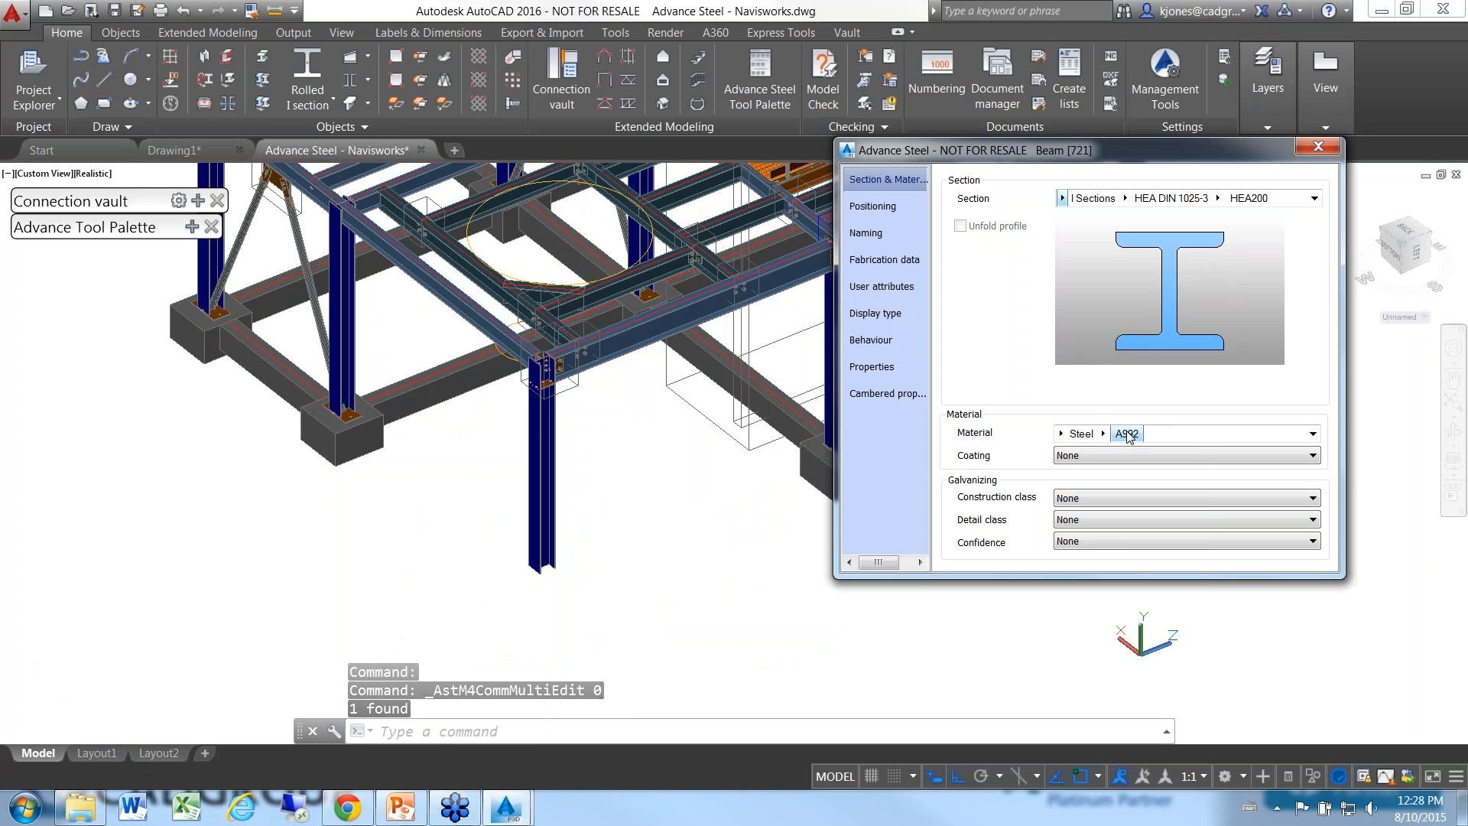
{"action": "left_click", "coordinate": [1124, 456]}
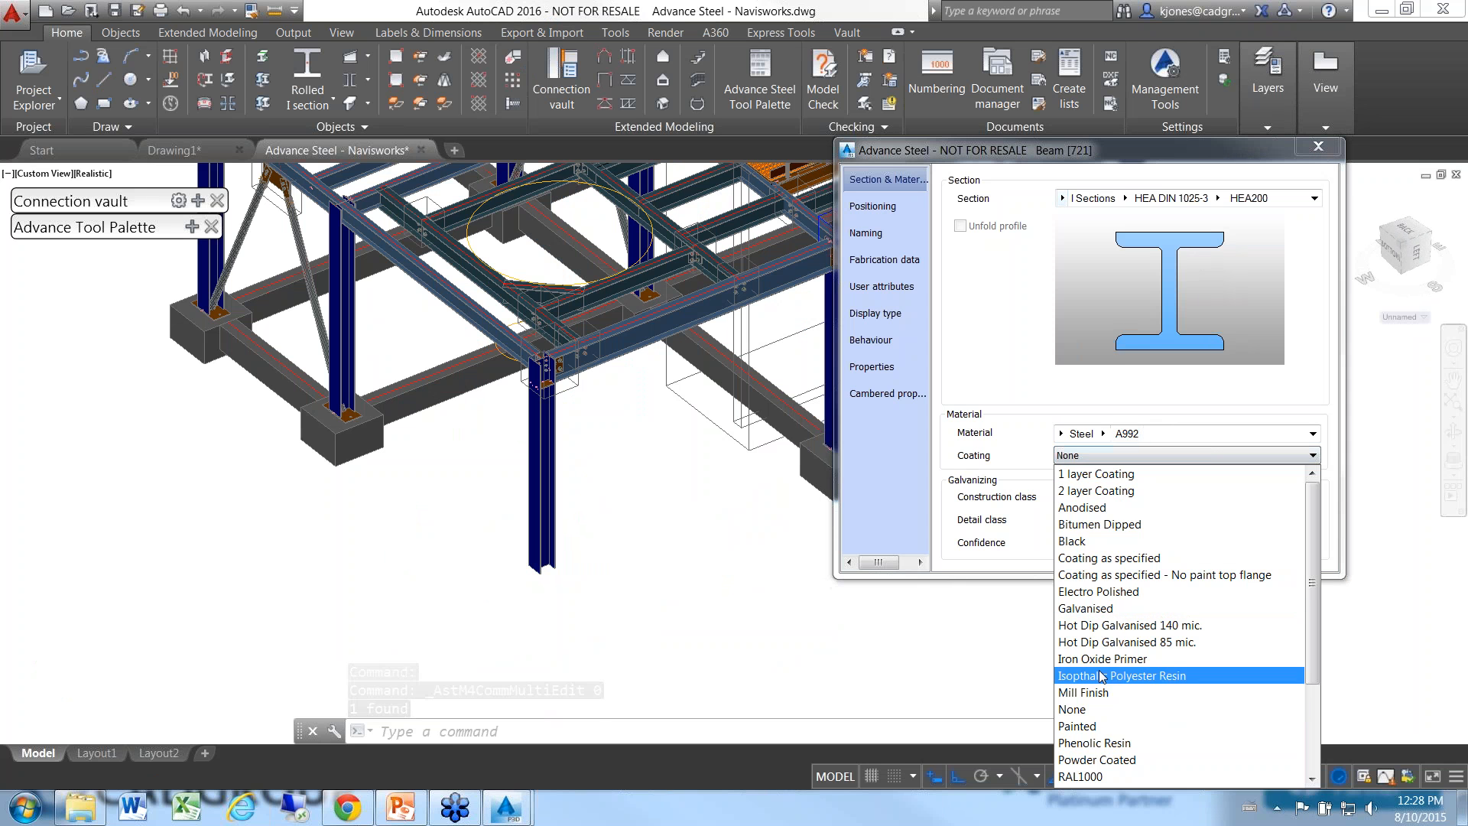
{"action": "left_click", "coordinate": [1106, 608]}
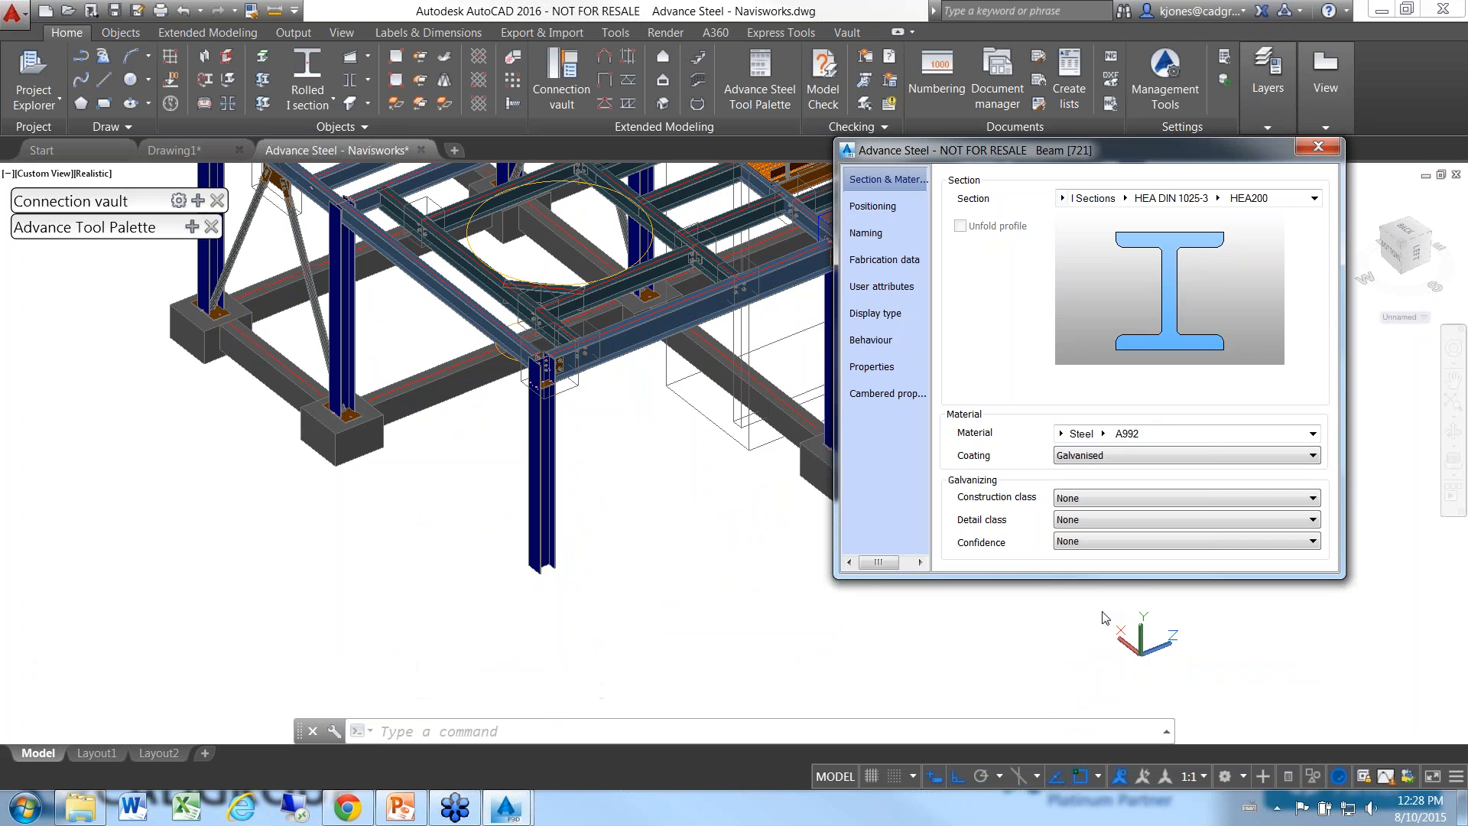
{"action": "left_click", "coordinate": [878, 234]}
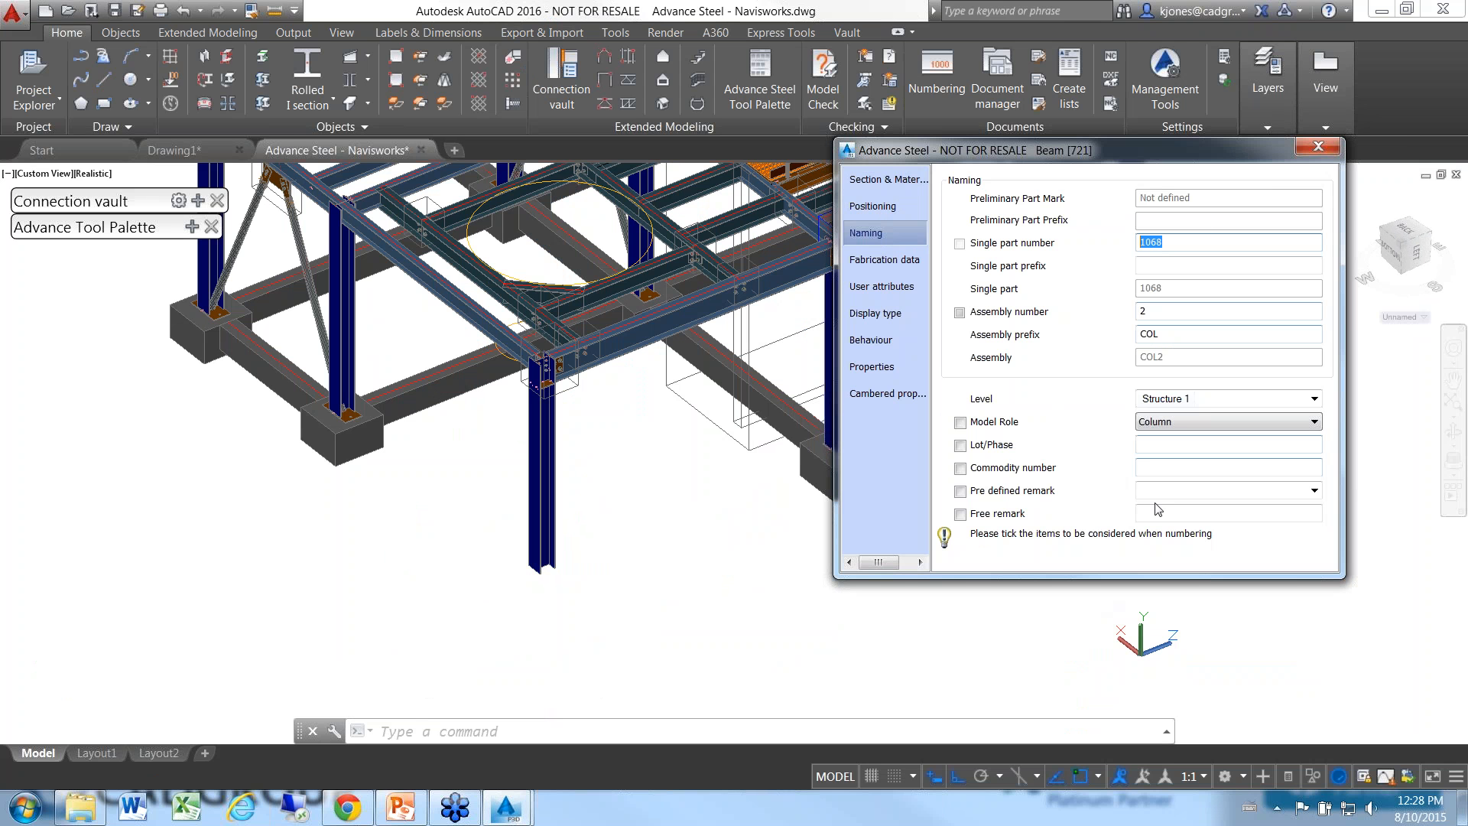
{"action": "left_click", "coordinate": [1318, 146]}
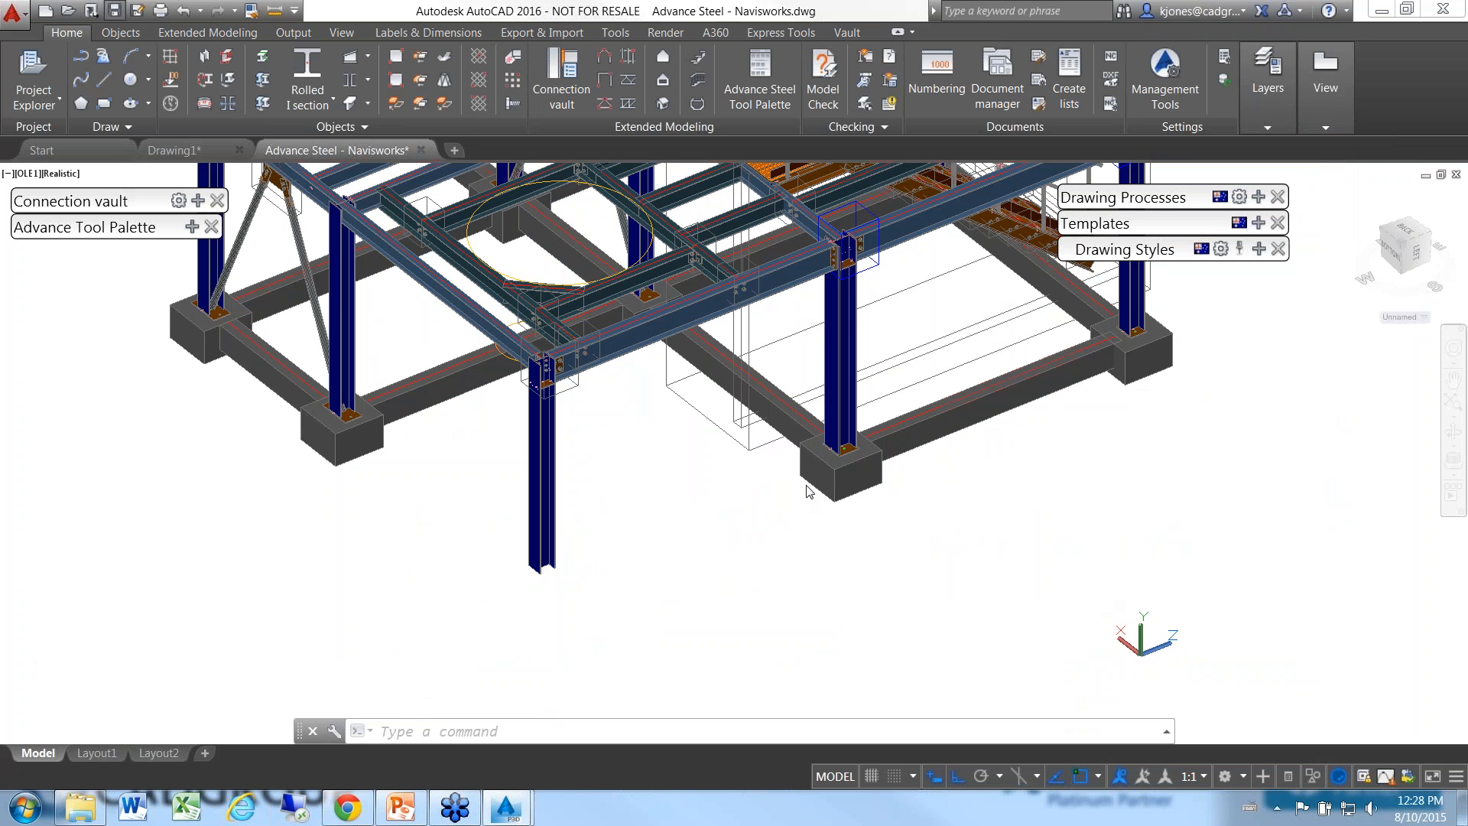
- Save Advance Steel - Navisworks.dwg and try to export the model to Navisworks
{"action": "key", "text": "ctrl+s"}
{"action": "left_click", "coordinate": [524, 34]}
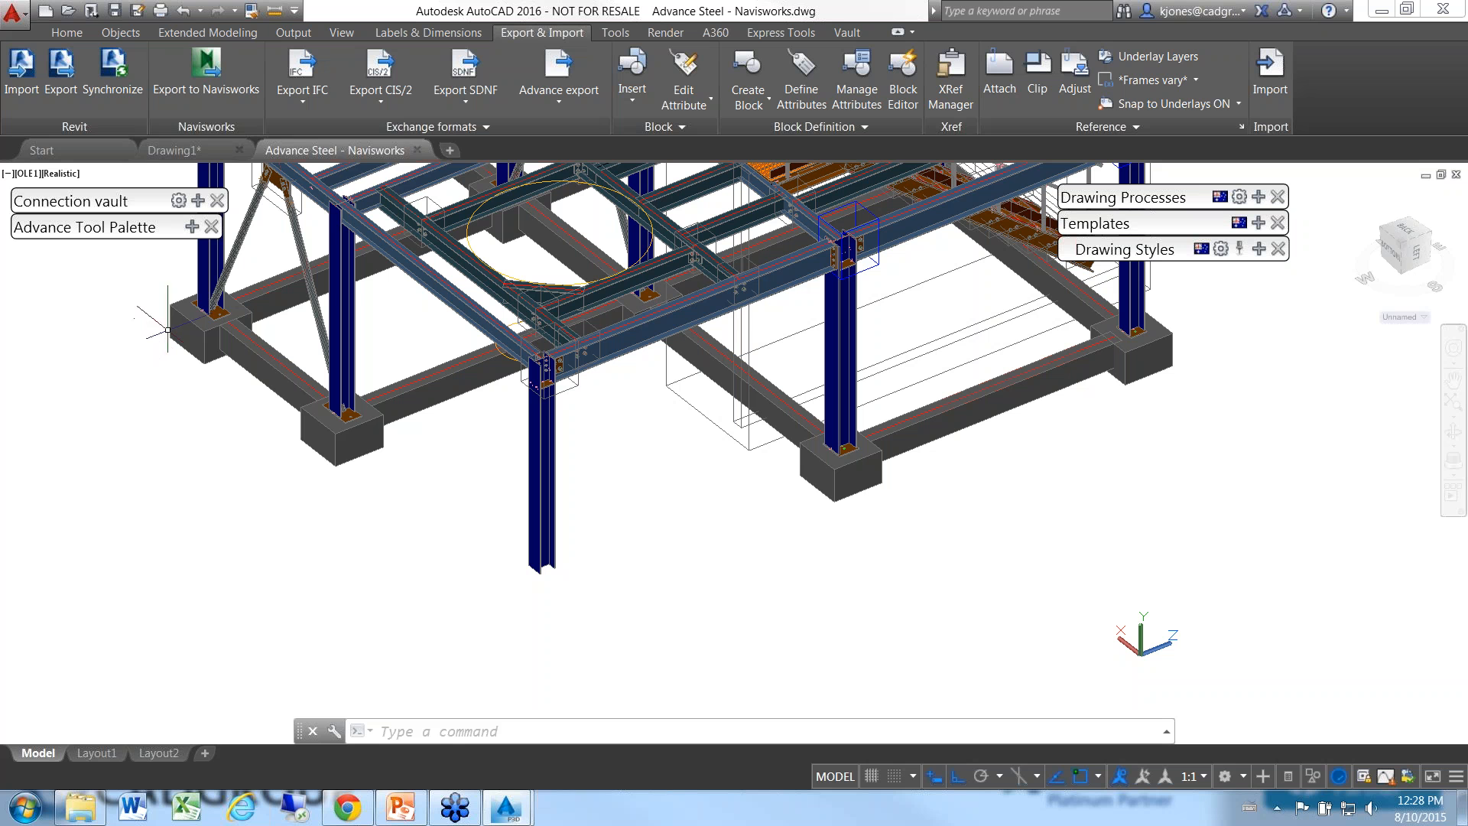
{"action": "left_click", "coordinate": [201, 93]}
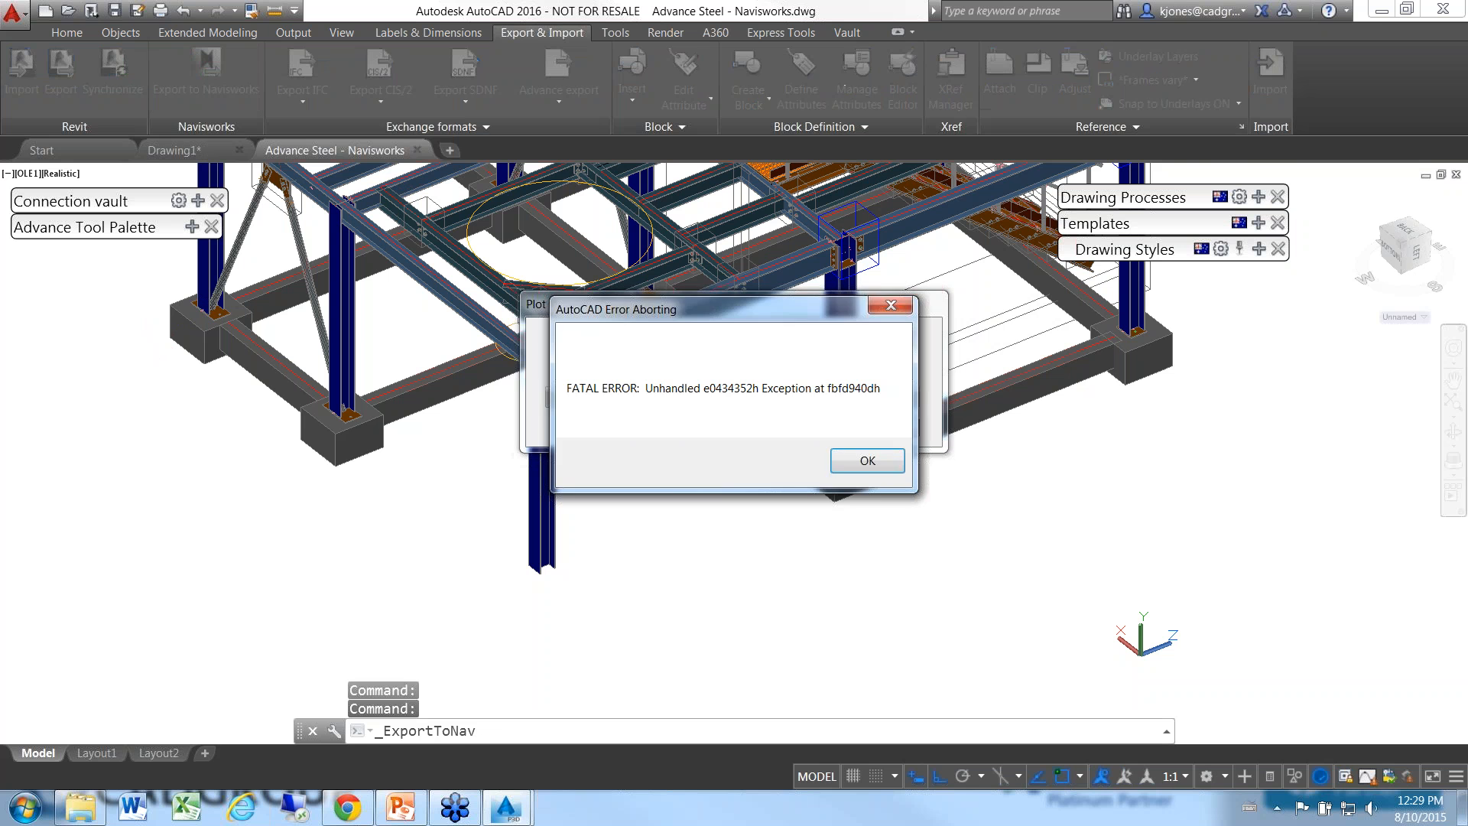
- Dismiss the fatal error, accept saving the changes to a recovery file, and relaunch Advance Steel 2016 from the desktop
{"action": "left_click", "coordinate": [864, 463]}
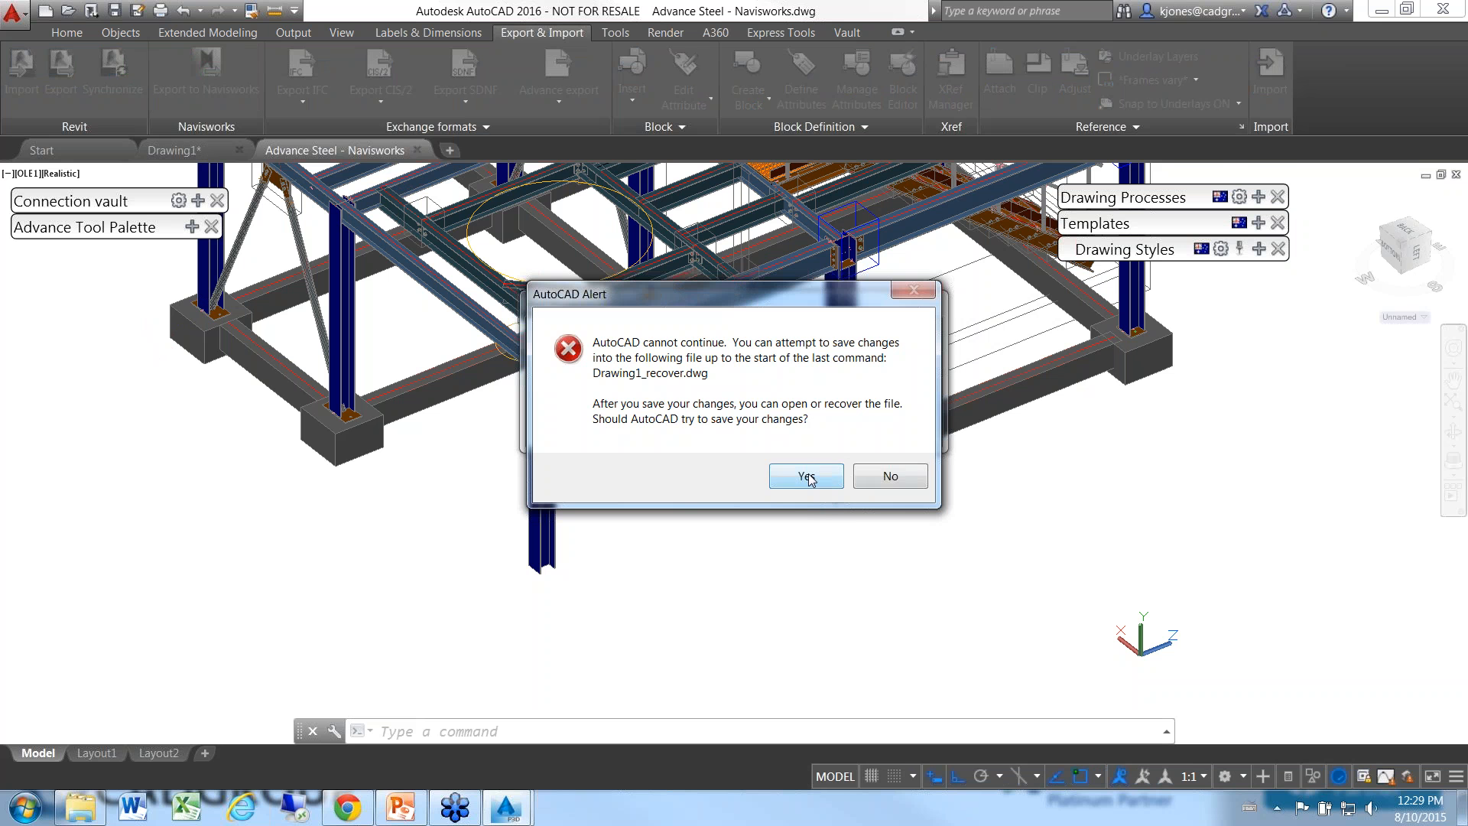
{"action": "left_click", "coordinate": [812, 477]}
{"action": "left_click", "coordinate": [906, 127]}
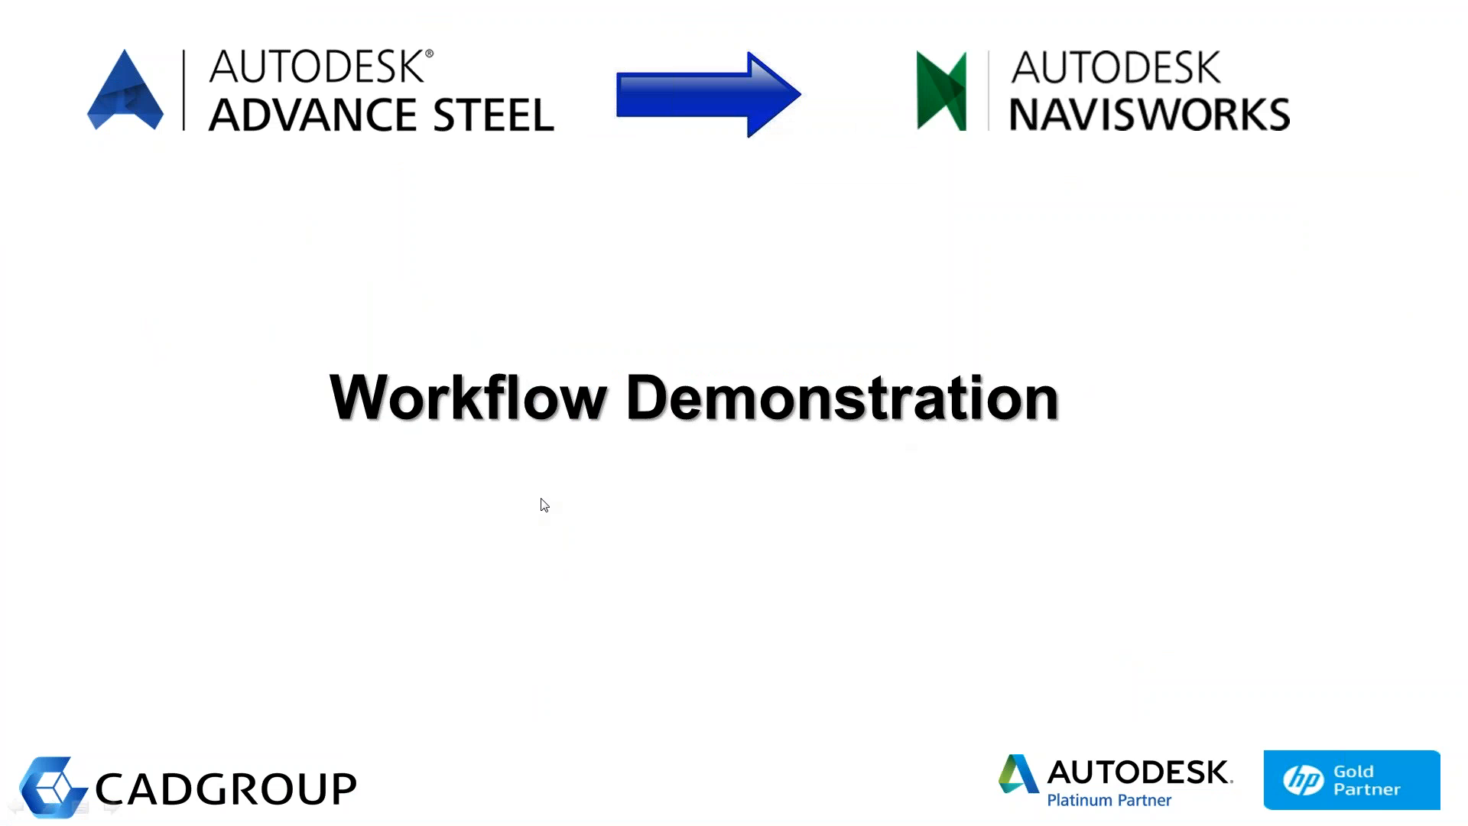
{"action": "key", "text": "alt+Tab"}
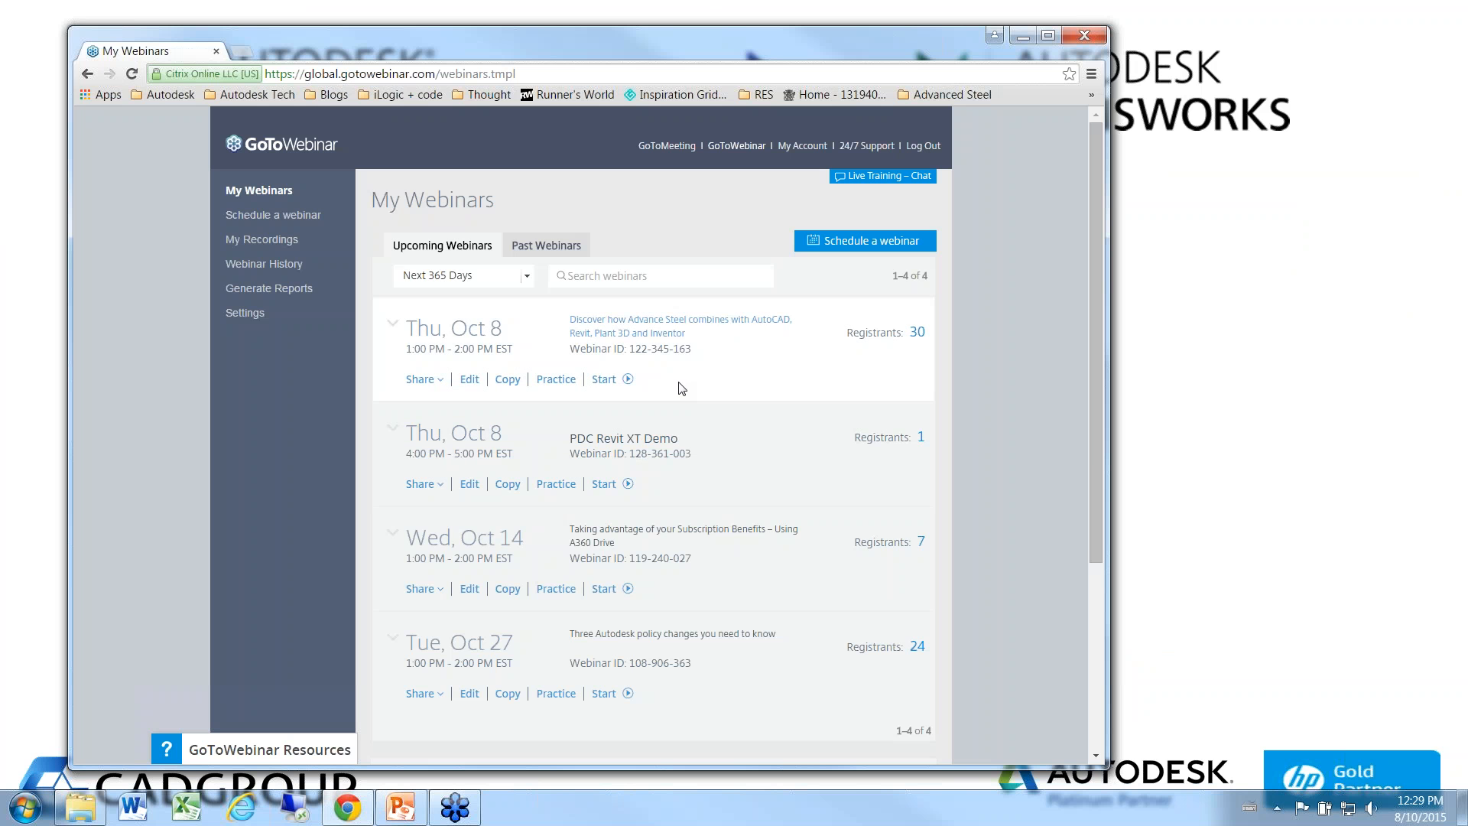
{"action": "key", "text": "alt+Tab"}
{"action": "key", "text": "alt+Tab"}
{"action": "key", "text": "alt+Tab"}
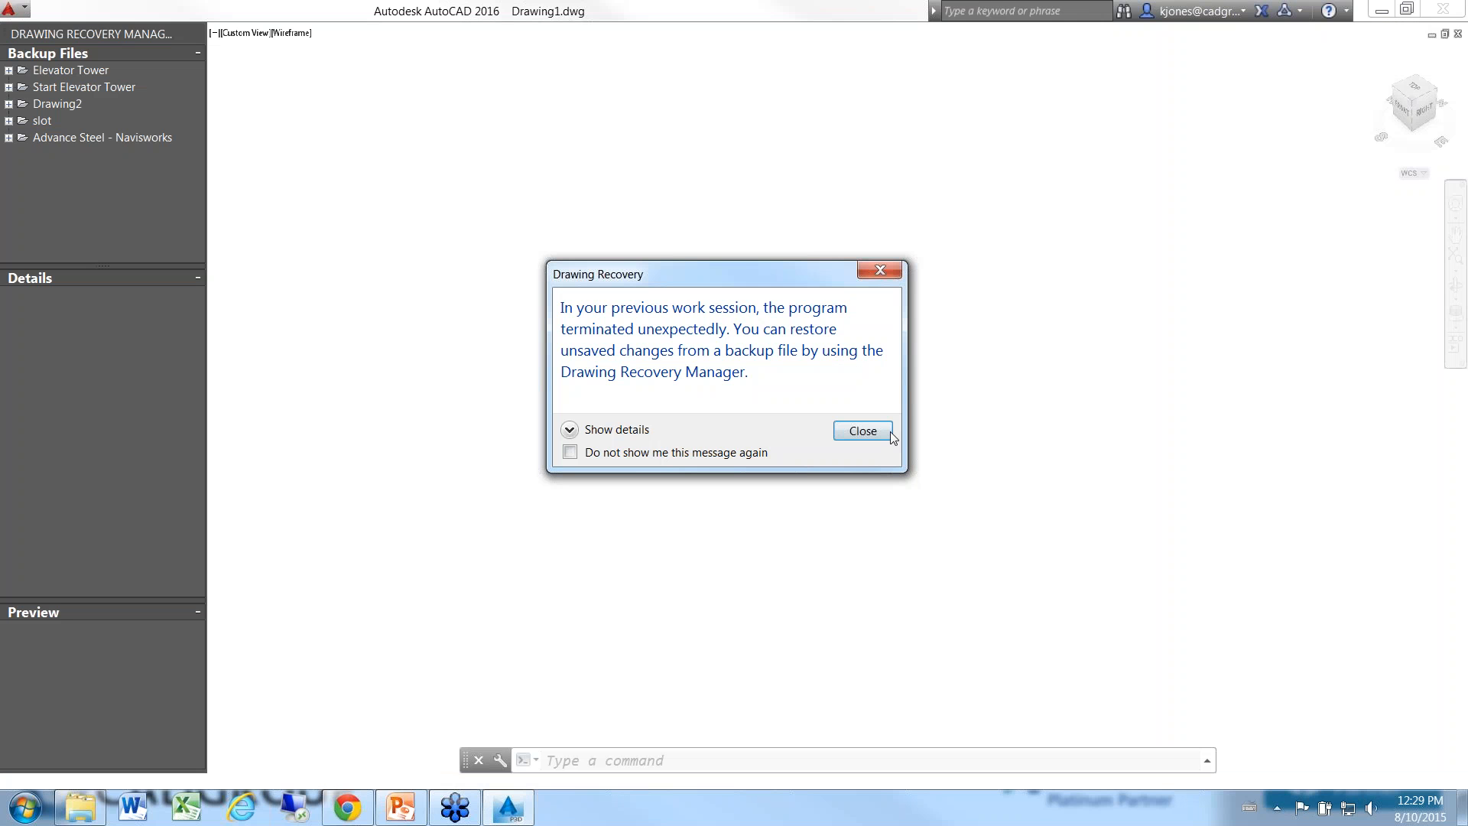
- Close the drawing recovery notice and manager, and open Advance Steel - Navisworks.dwg from the AS - Workflows folder
{"action": "left_click", "coordinate": [889, 432]}
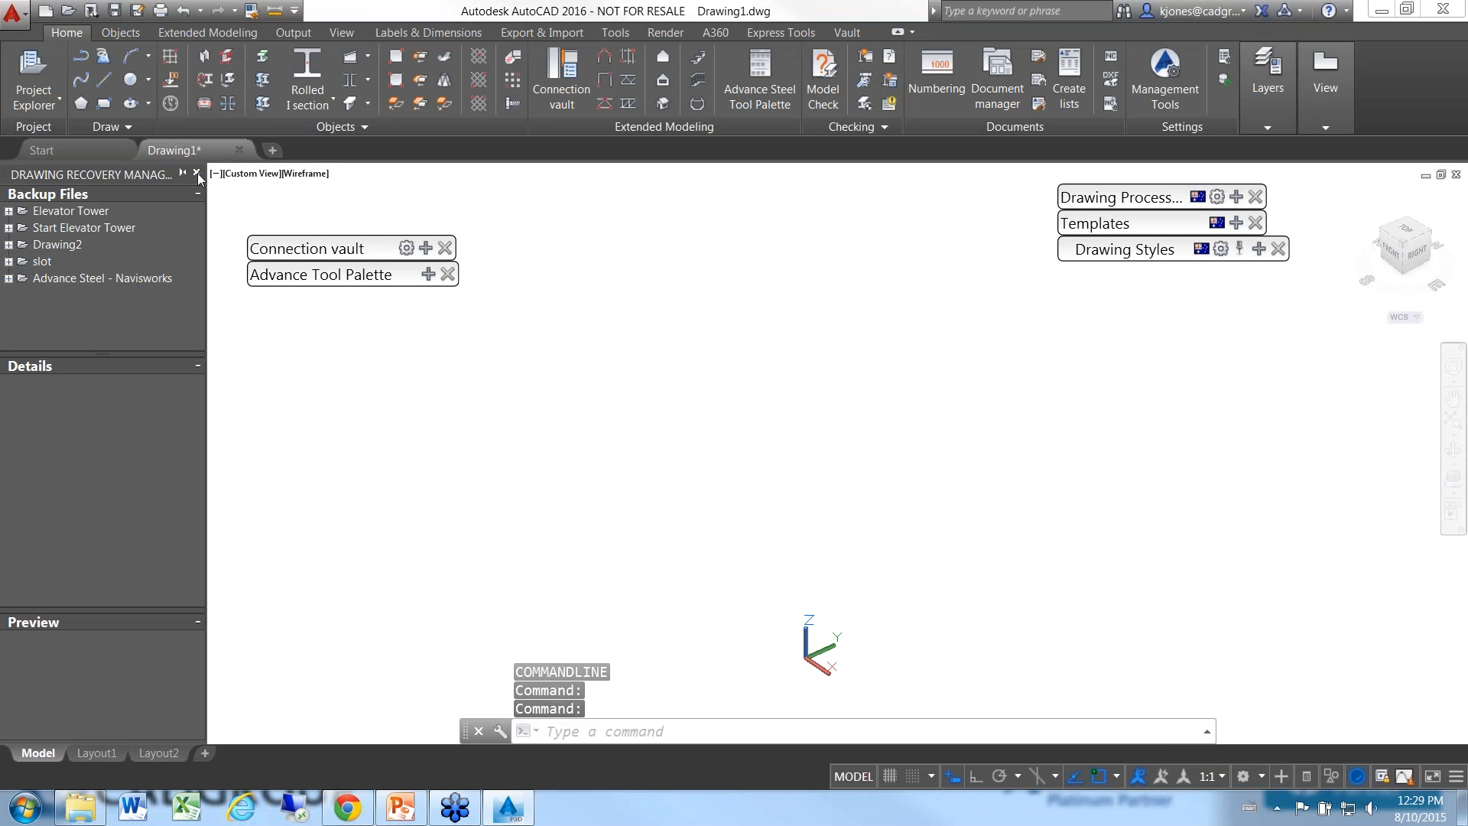
{"action": "left_click", "coordinate": [196, 172]}
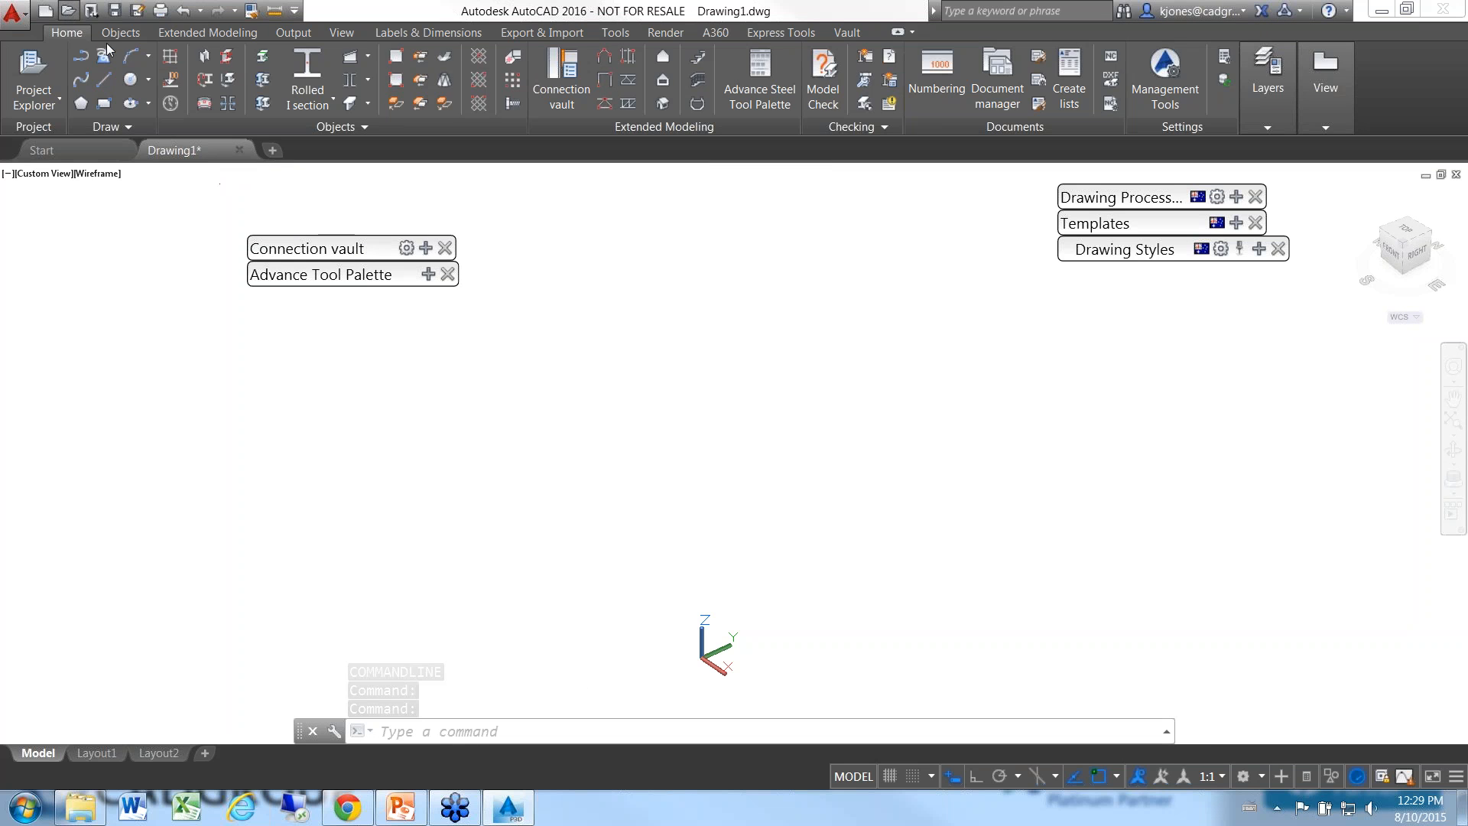
{"action": "key", "text": "ctrl+o"}
{"action": "left_click", "coordinate": [359, 346]}
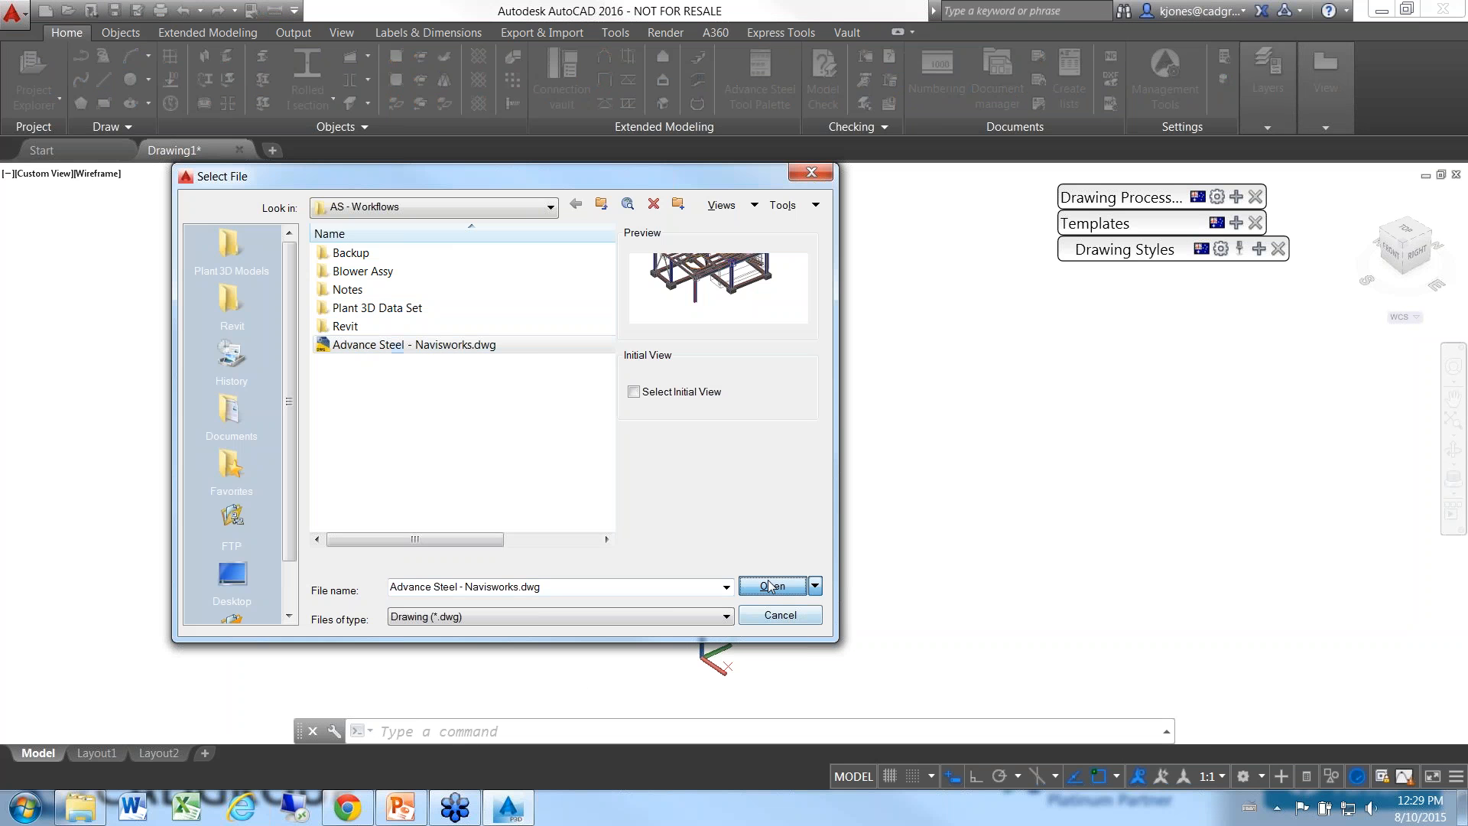
{"action": "left_click", "coordinate": [773, 586]}
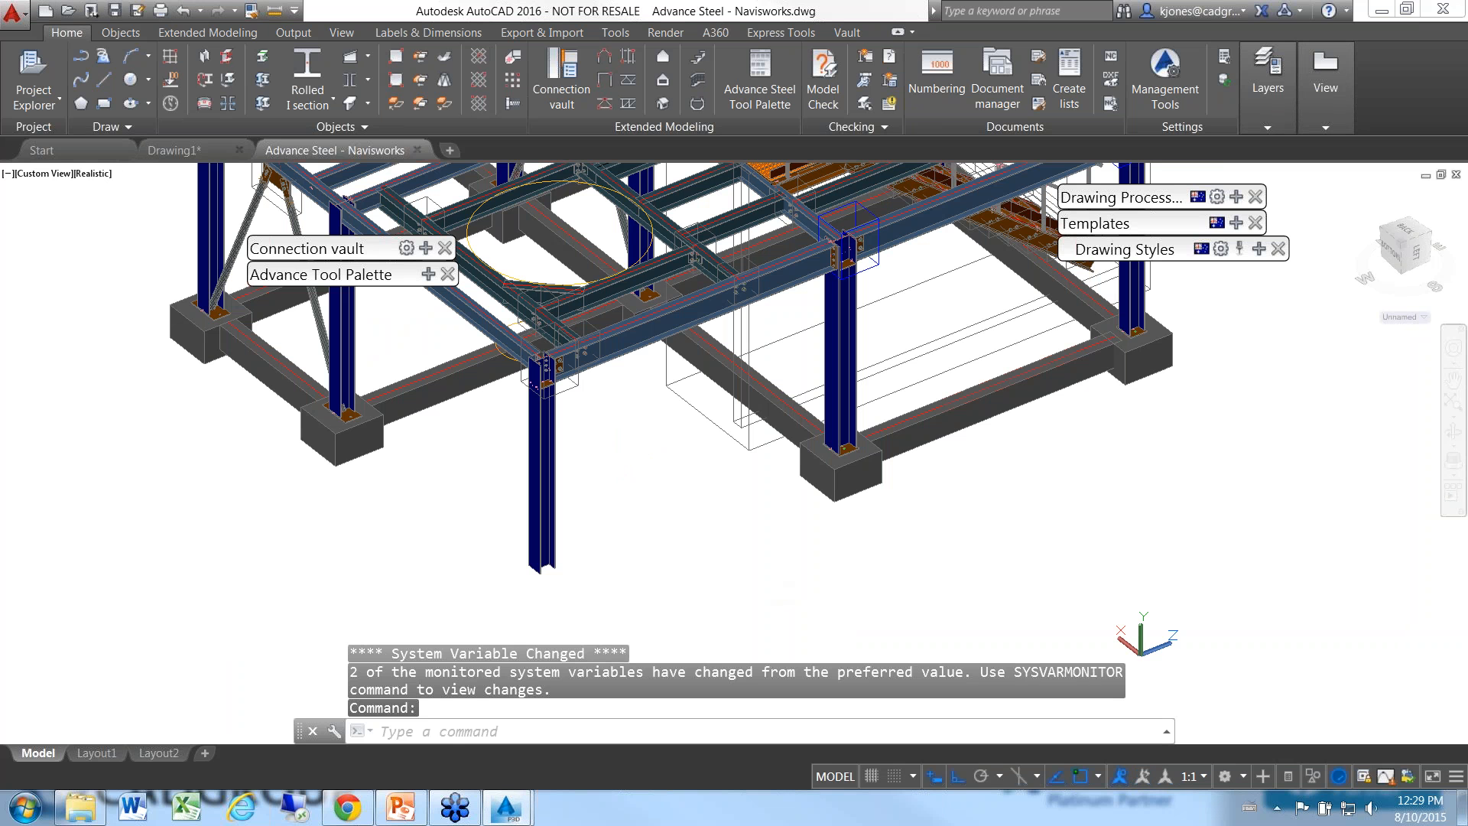
- Export the reopened steel model to Navisworks
{"action": "left_click", "coordinate": [547, 33]}
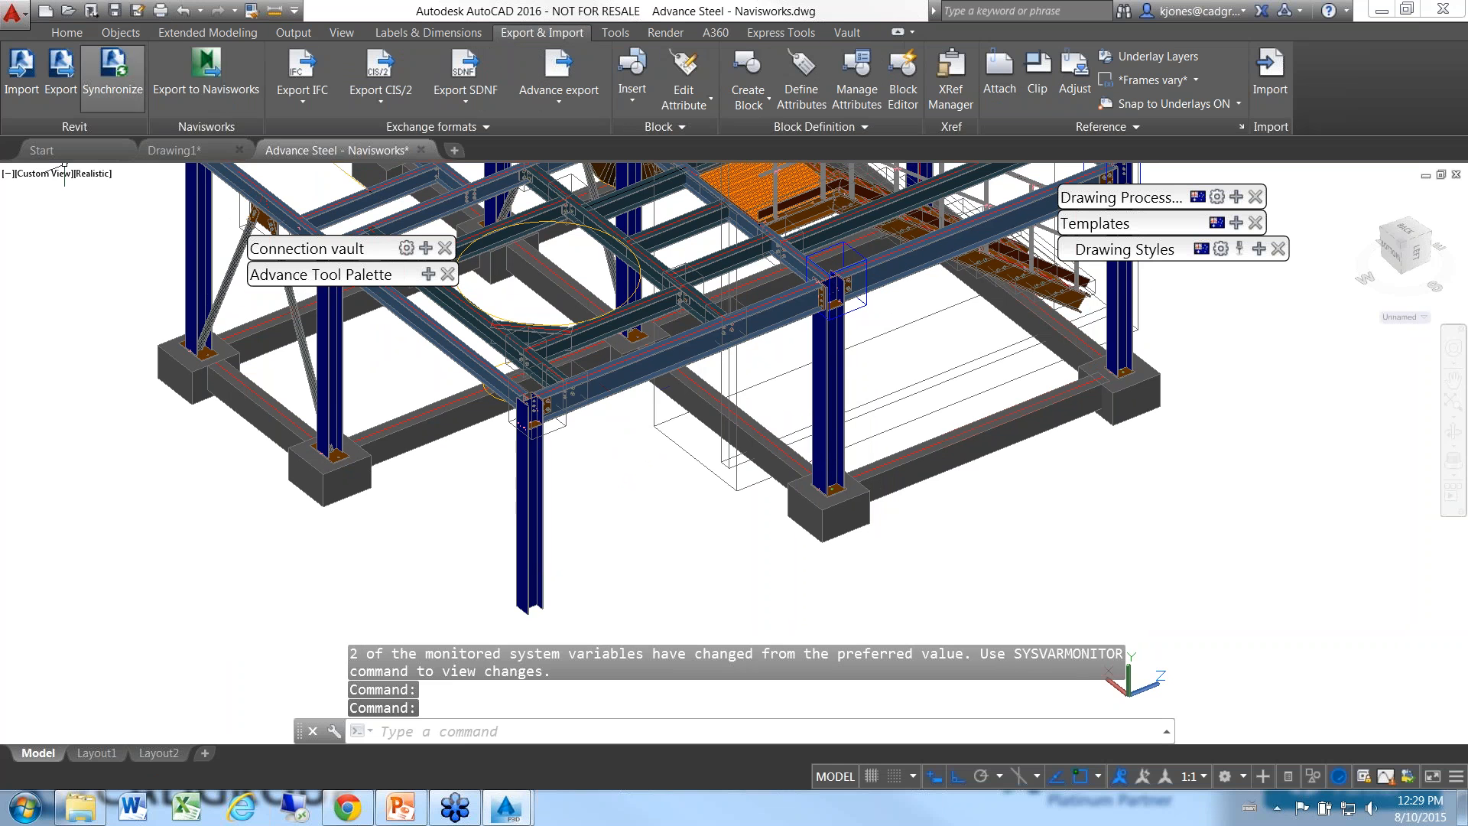
{"action": "left_click", "coordinate": [206, 71]}
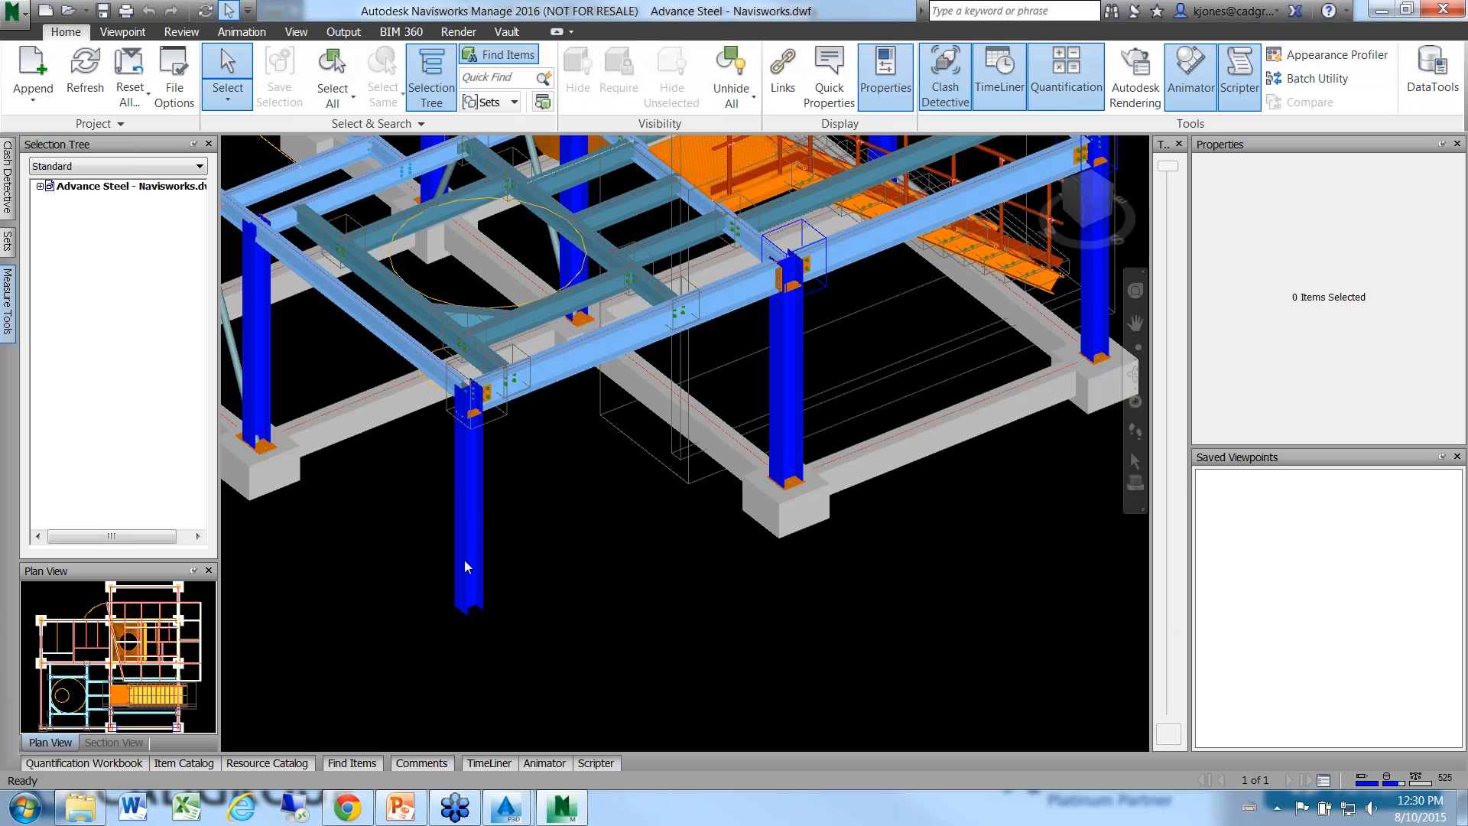
- Examine the corner column's part number, coating and material in Navisworks, compare the neighbouring column's, view the whole structure and close Navisworks
{"action": "middle_click_drag", "start_coordinate": [489, 544], "coordinate": [520, 562]}
{"action": "left_click", "coordinate": [512, 550]}
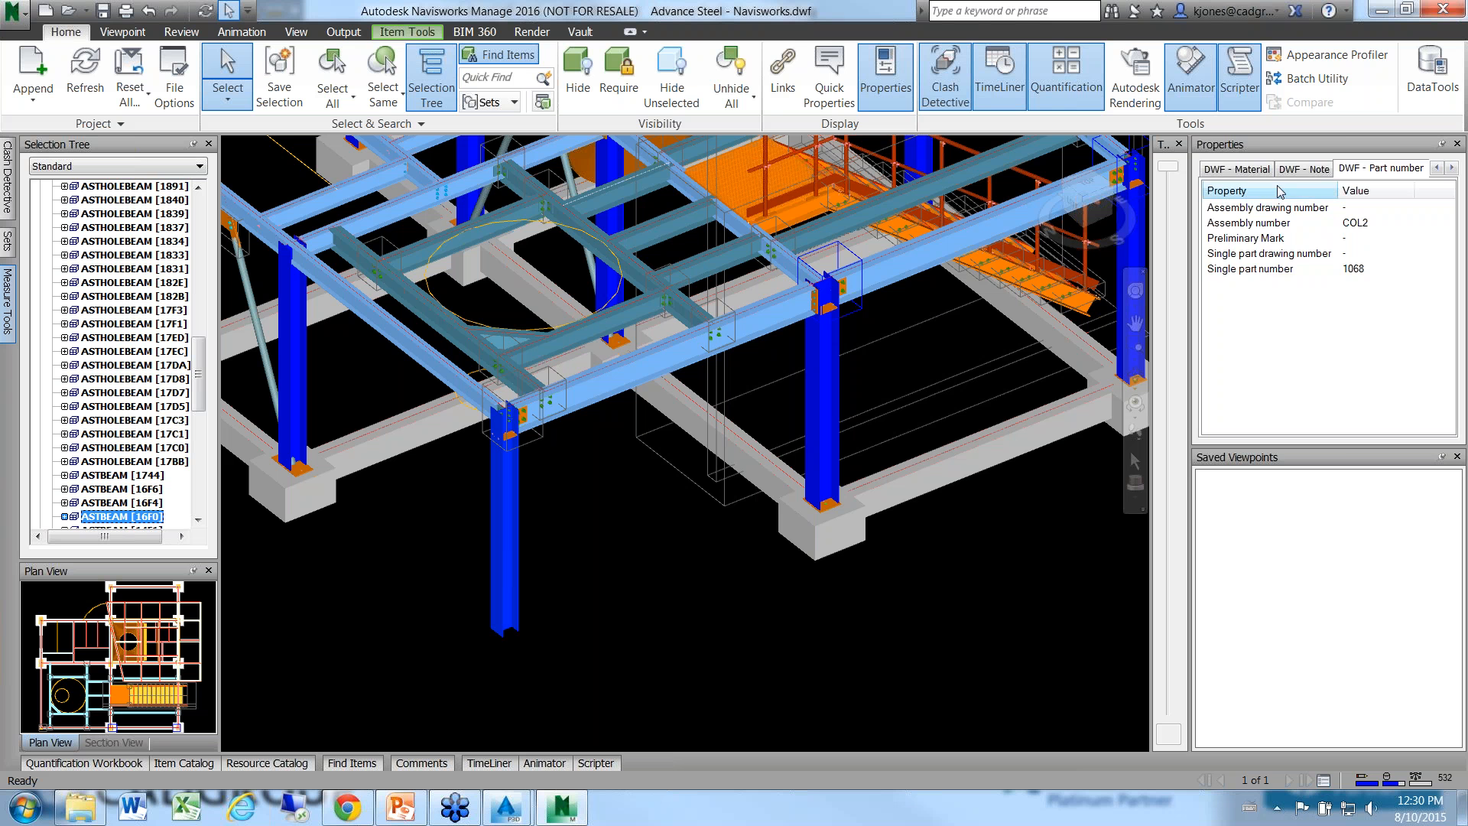
{"action": "left_click", "coordinate": [1244, 170]}
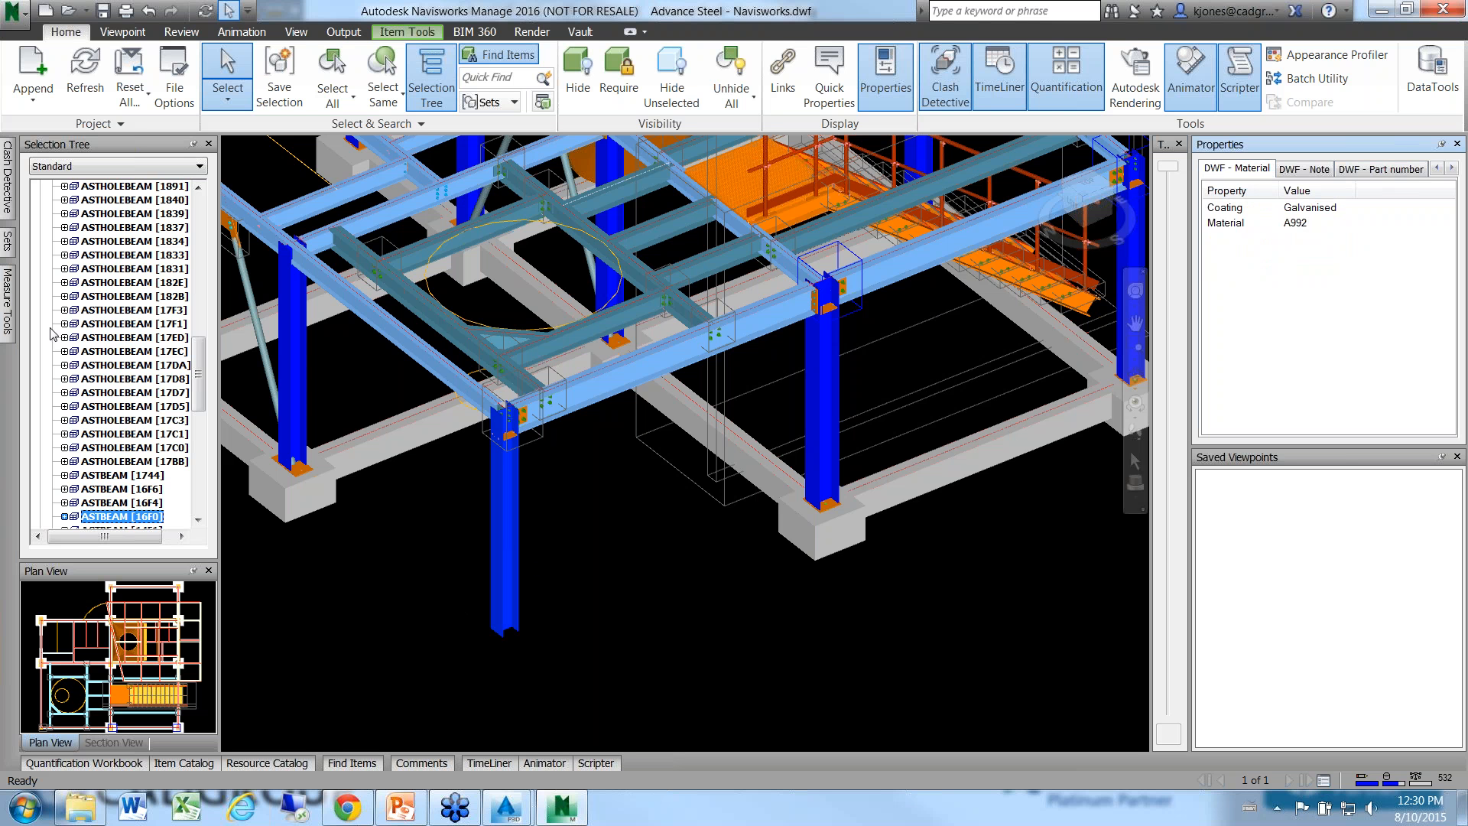
{"action": "left_click", "coordinate": [298, 373]}
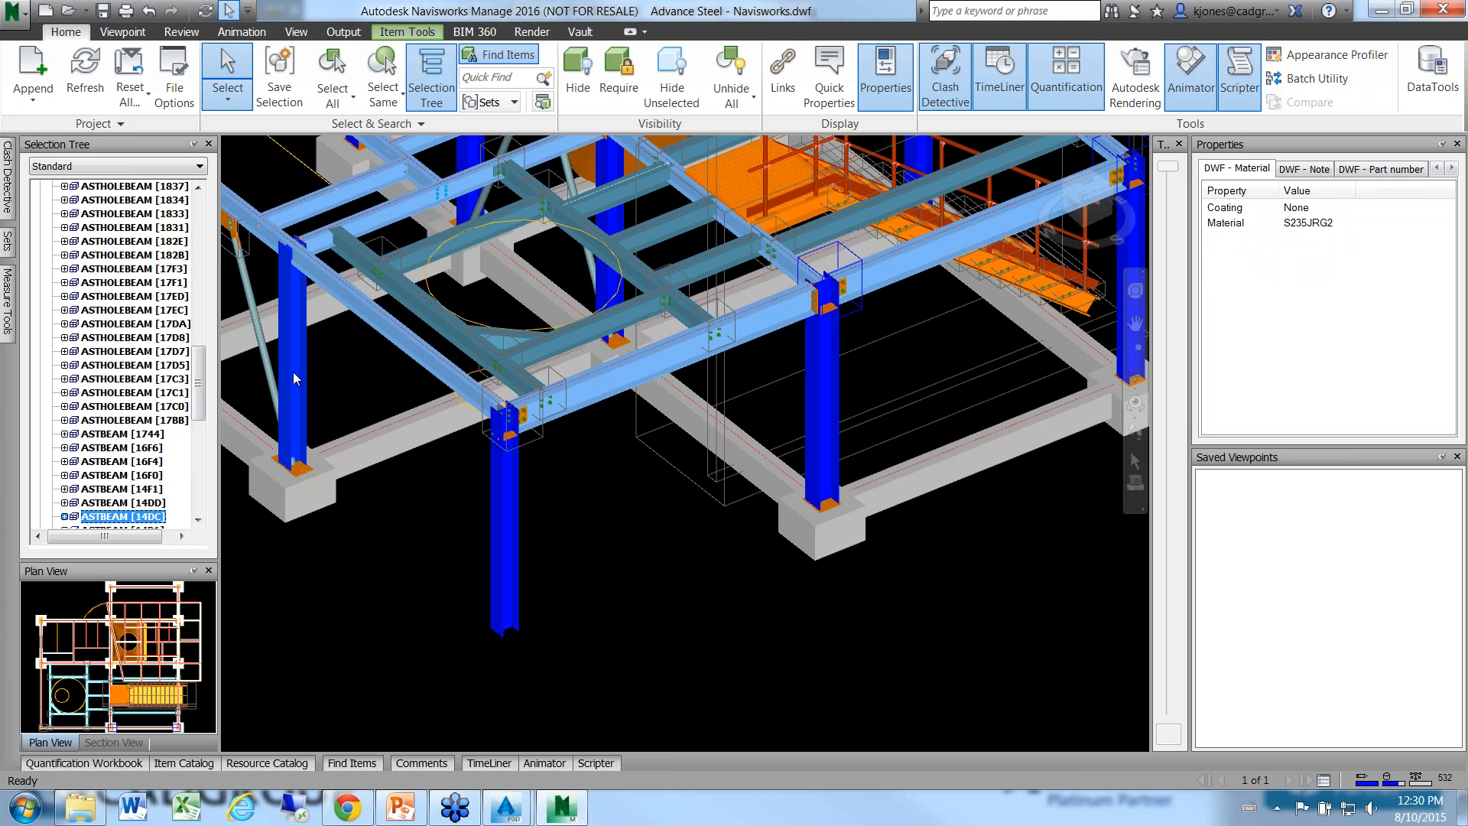
{"action": "middle_click_drag", "start_coordinate": [696, 539], "coordinate": [675, 529]}
{"action": "scroll", "coordinate": [675, 527], "scroll_direction": "down", "scroll_amount": 2}
{"action": "left_click", "coordinate": [623, 556]}
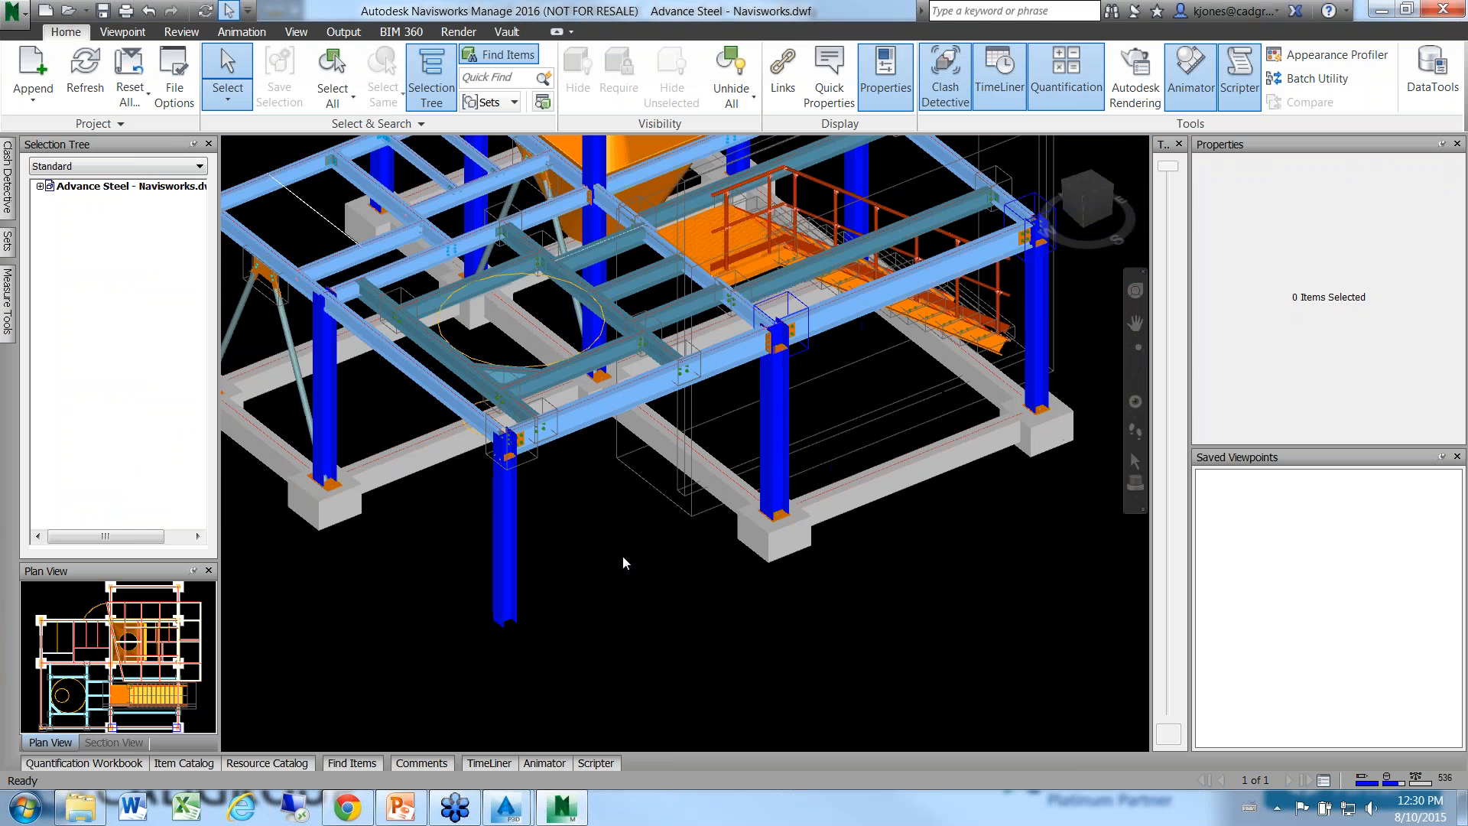
{"action": "scroll", "coordinate": [623, 558], "scroll_direction": "down", "scroll_amount": 4}
{"action": "scroll", "coordinate": [622, 558], "scroll_direction": "down", "scroll_amount": 3}
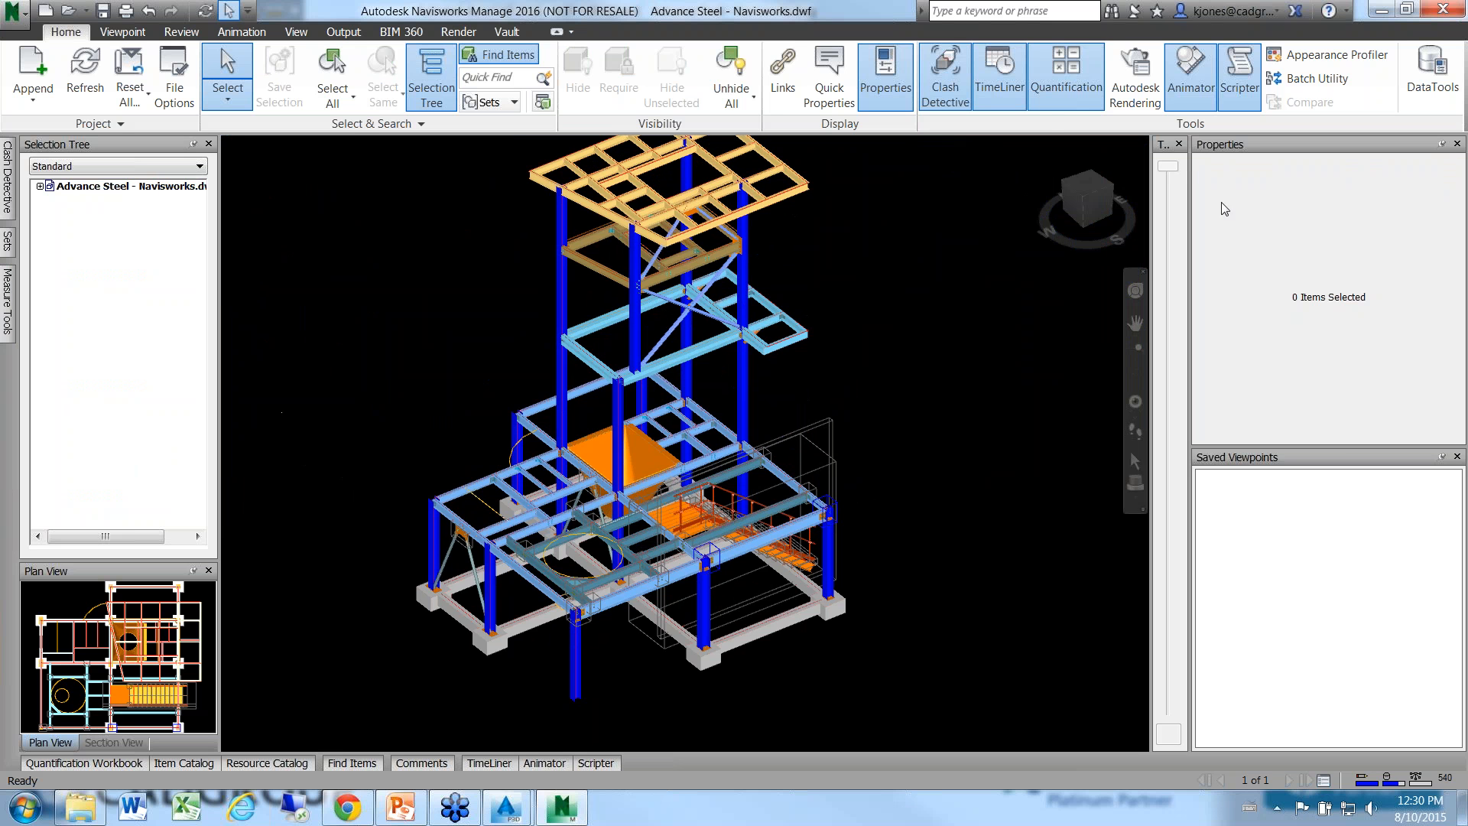
{"action": "left_click", "coordinate": [1441, 12]}
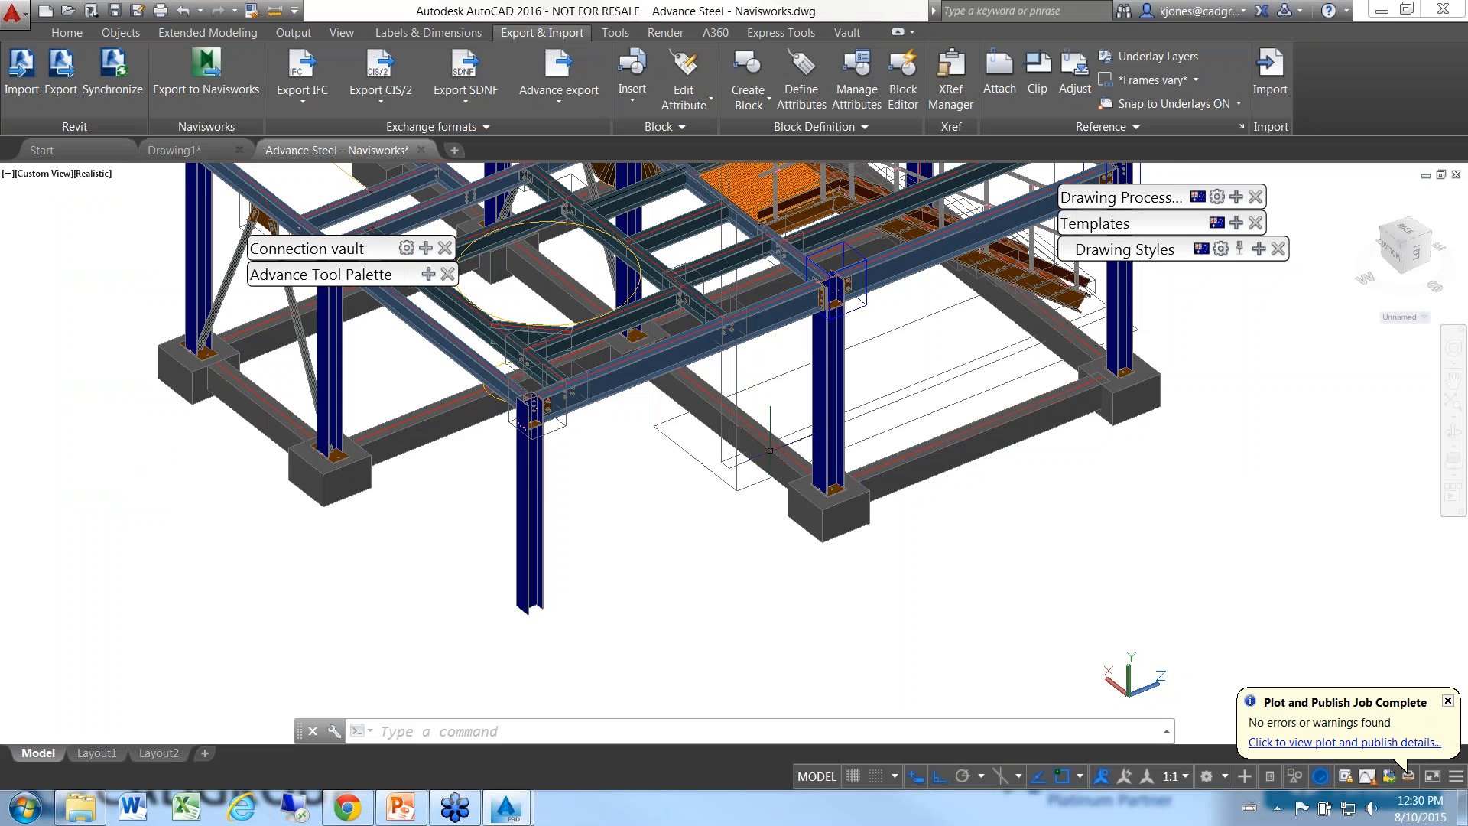
{"action": "middle_click_drag", "start_coordinate": [612, 527], "coordinate": [674, 583]}
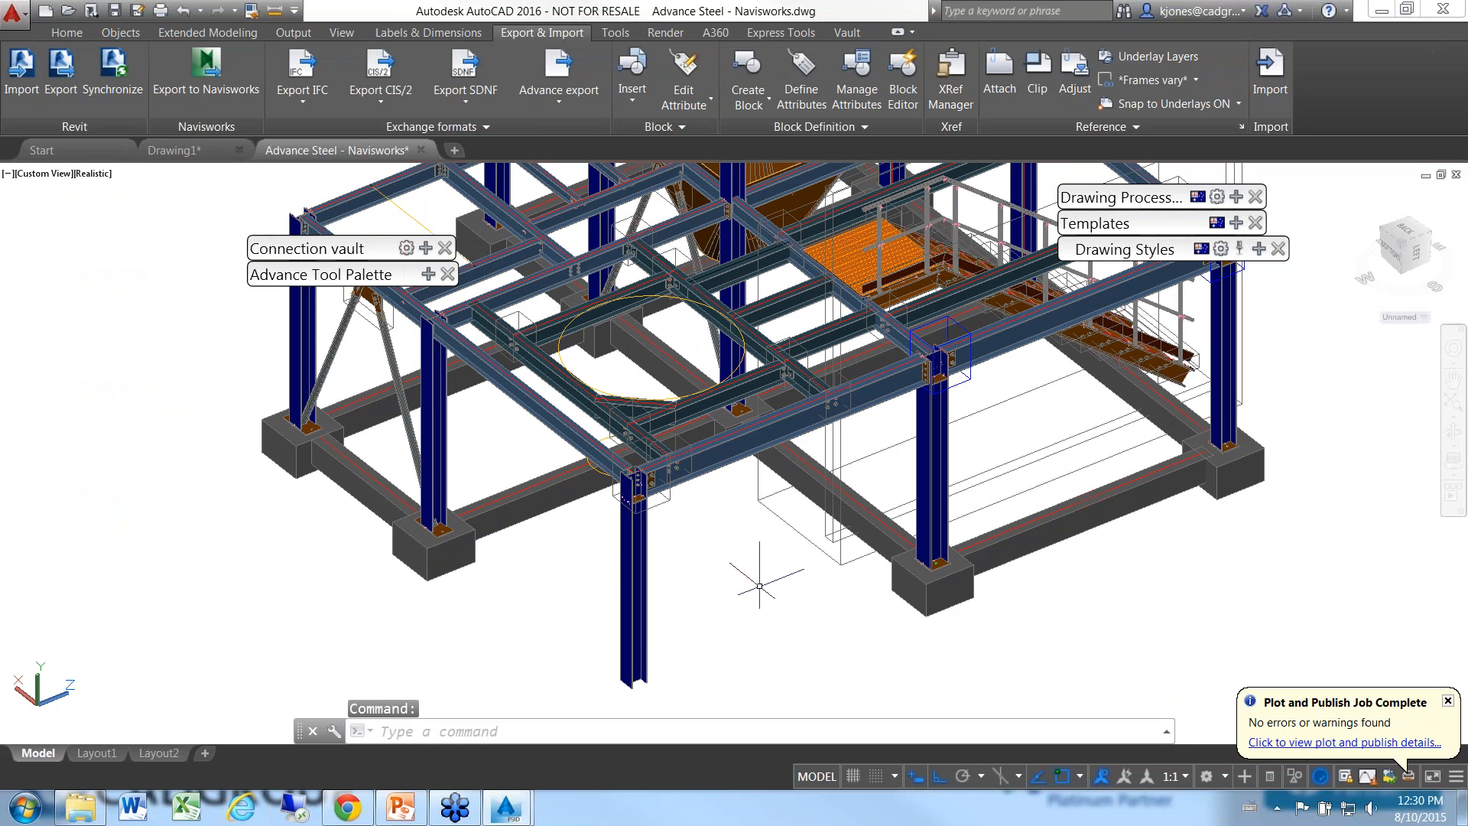
{"action": "scroll", "coordinate": [774, 570], "scroll_direction": "down", "scroll_amount": 2}
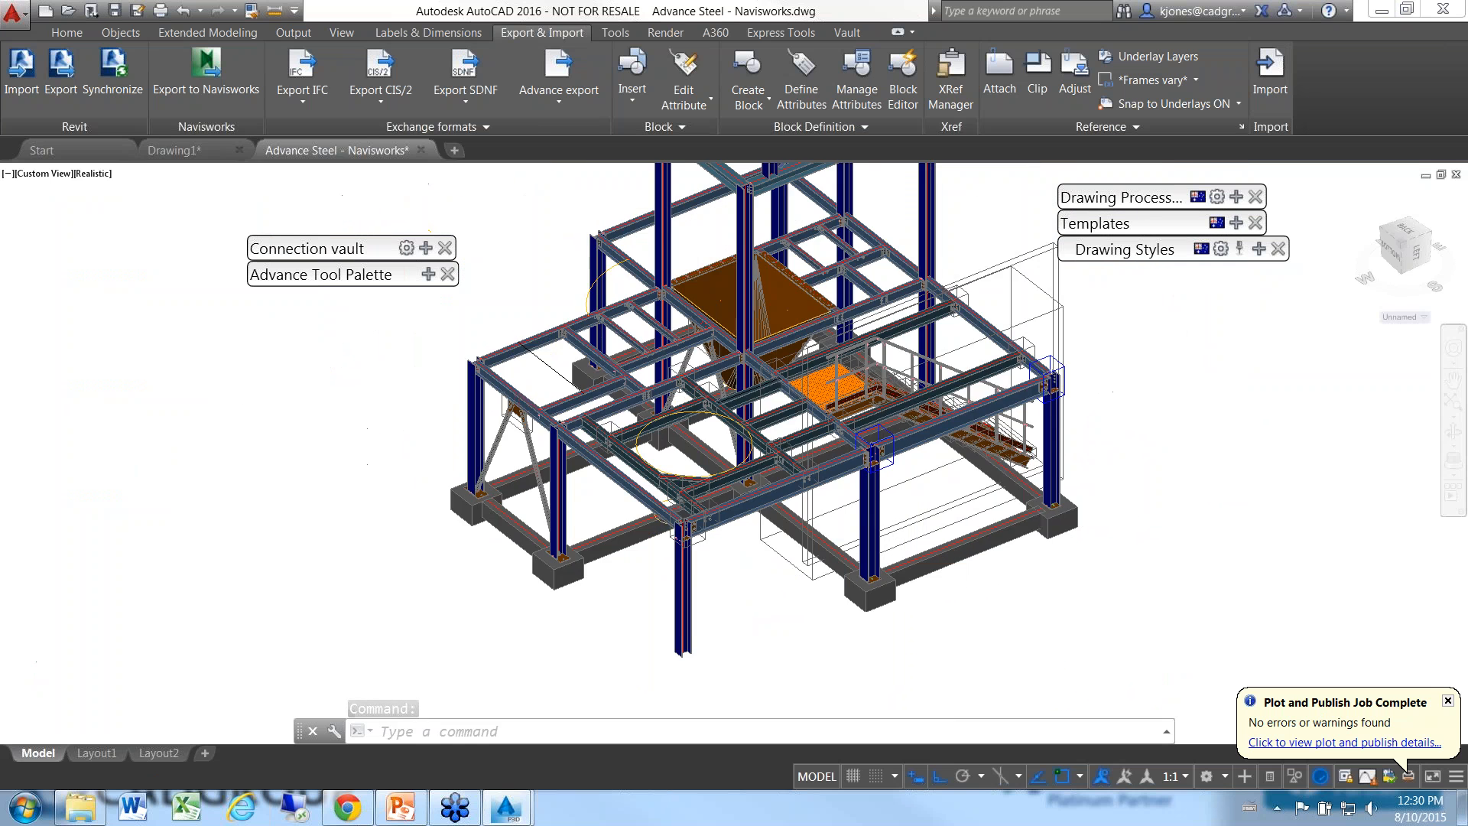
{"action": "scroll", "coordinate": [764, 584], "scroll_direction": "down", "scroll_amount": 3}
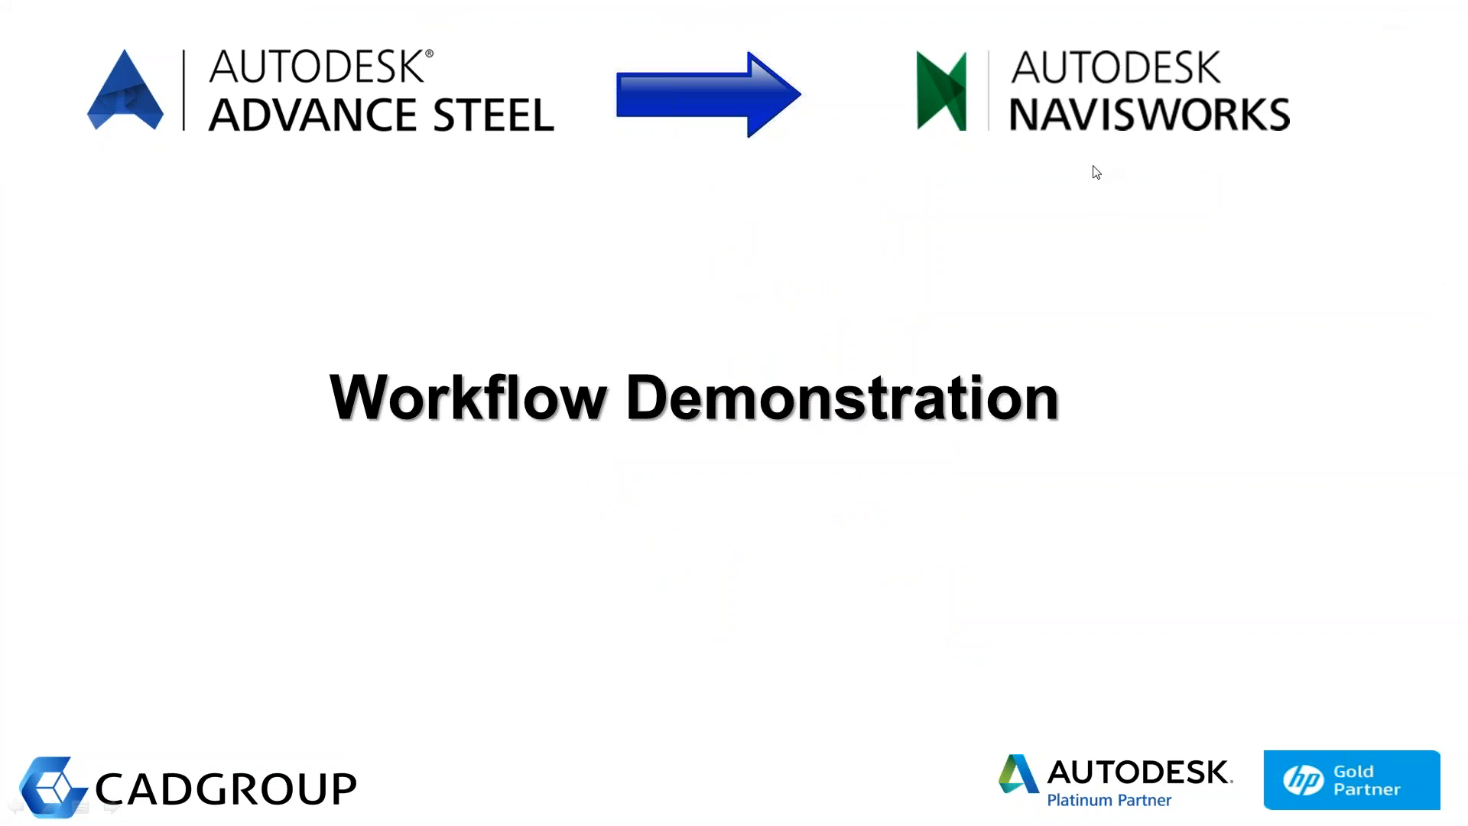
{"action": "key", "text": "alt+Tab"}
{"action": "key", "text": "alt+Tab"}
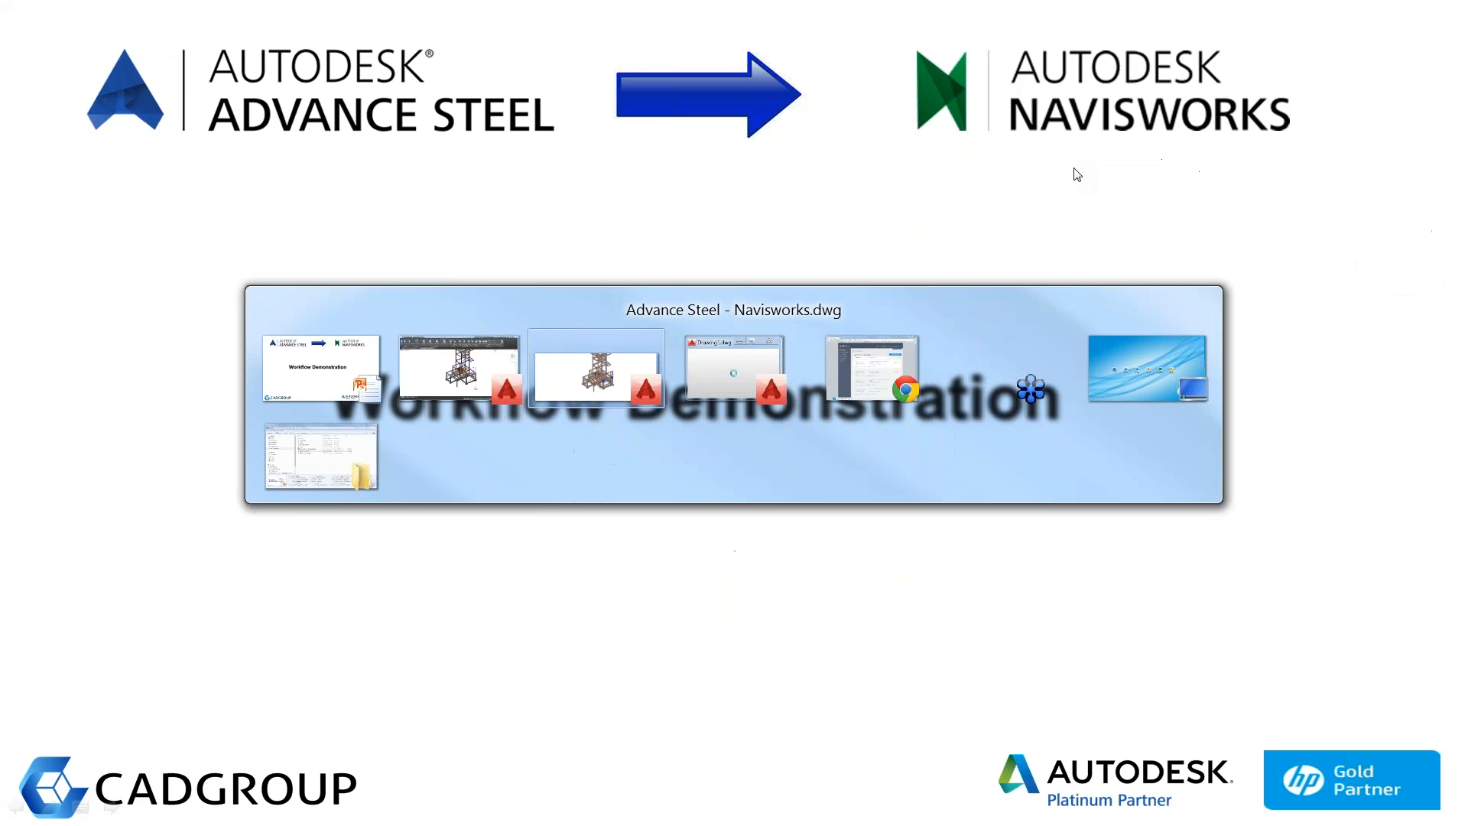
{"action": "key", "text": "alt+Tab"}
{"action": "key", "text": "alt+Tab"}
{"action": "key", "text": "alt+Tab"}
{"action": "key", "text": "alt+Tab"}
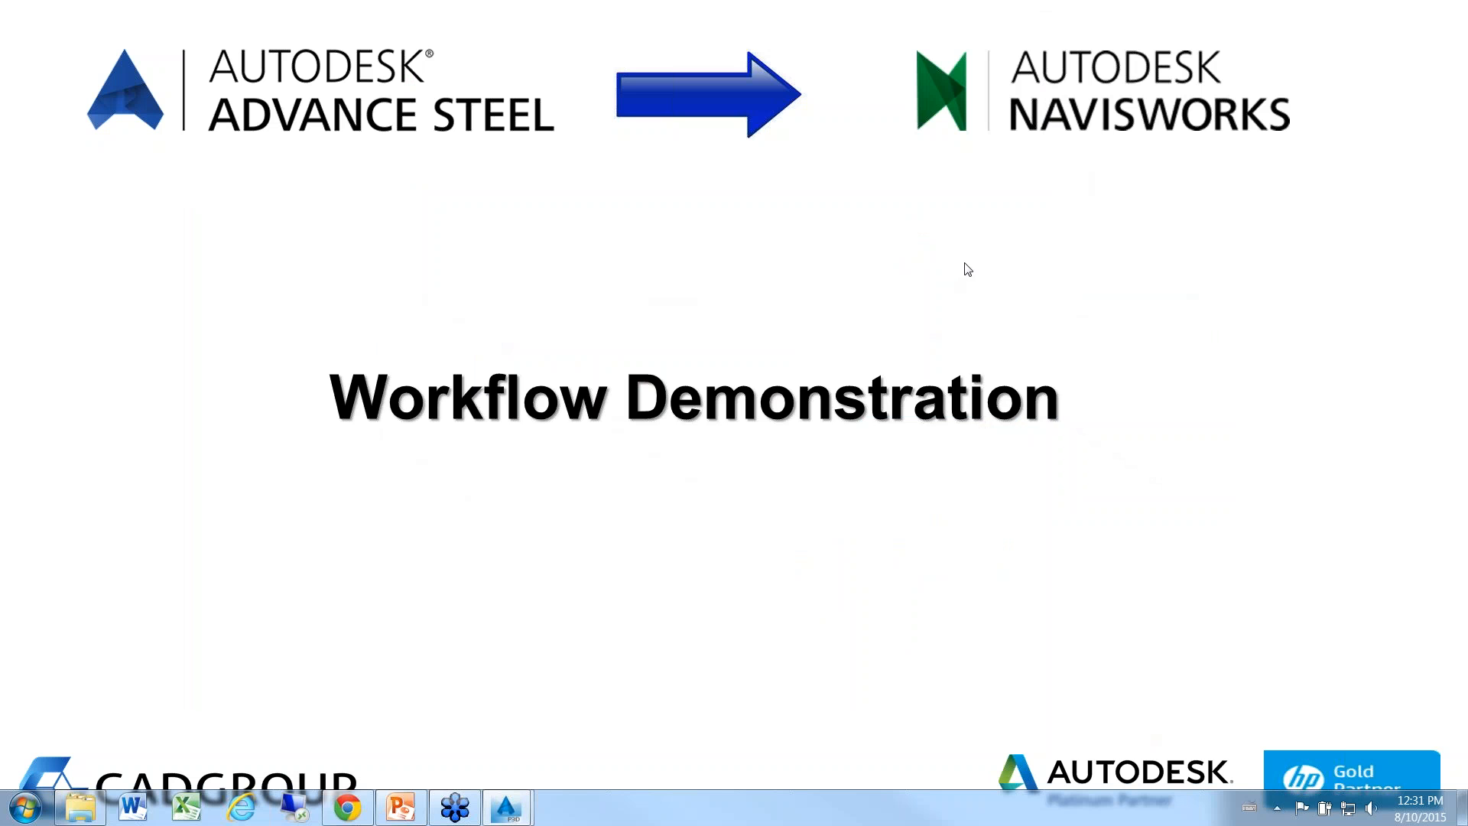
{"action": "key", "text": "alt+Tab"}
{"action": "key", "text": "alt+Tab"}
{"action": "key", "text": "alt+Tab"}
{"action": "key", "text": "alt+Tab"}
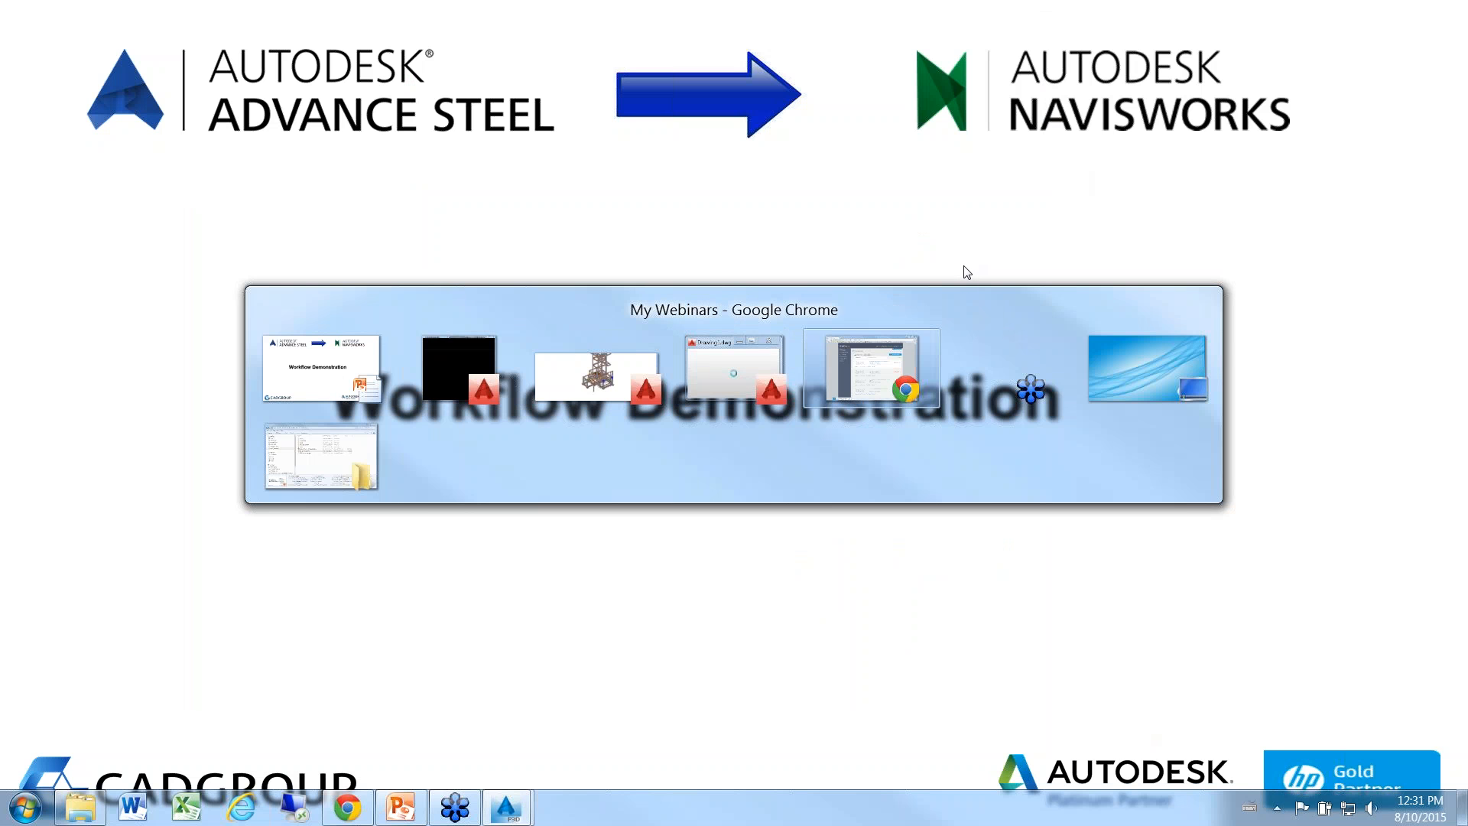